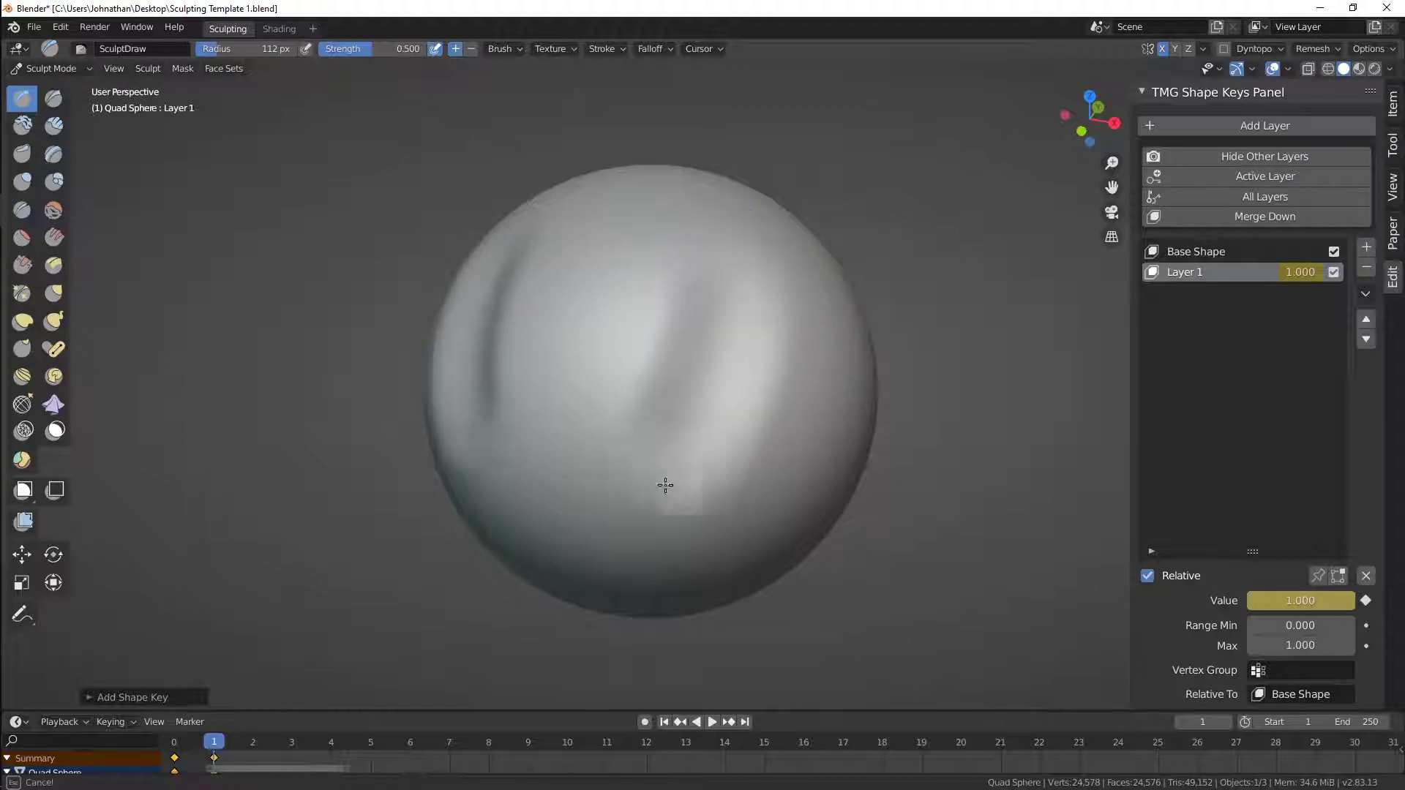
Sculpt raised and connected forms on the sphere's side and lower front on Layer 1 with the 112 px Draw brush
{"action": "middle_click_drag", "start_coordinate": [714, 479], "coordinate": [673, 477]}
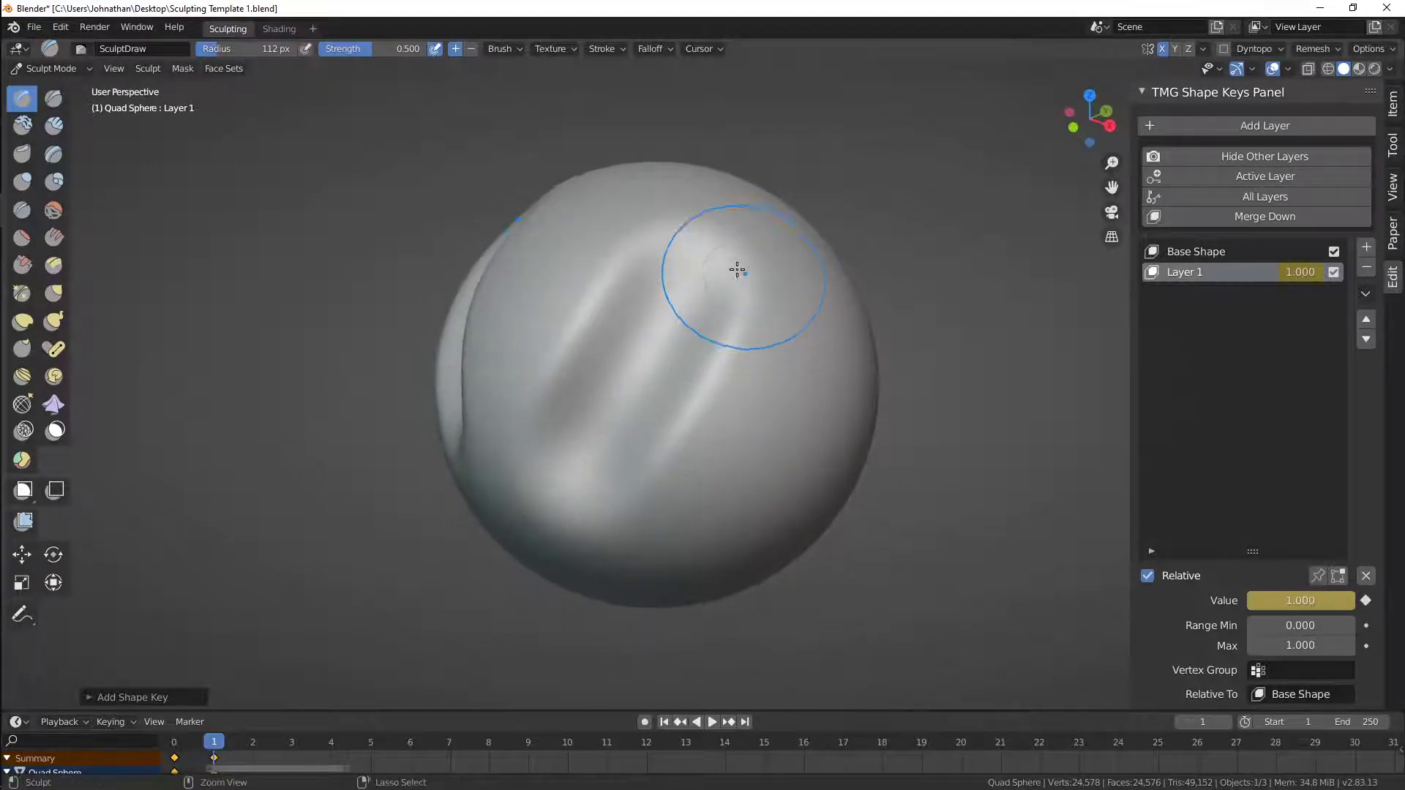
{"action": "mouse_move", "coordinate": [737, 270]}
{"action": "left_mouse_down"}
{"action": "mouse_move", "coordinate": [703, 279]}
{"action": "mouse_move", "coordinate": [687, 317]}
{"action": "left_mouse_up"}
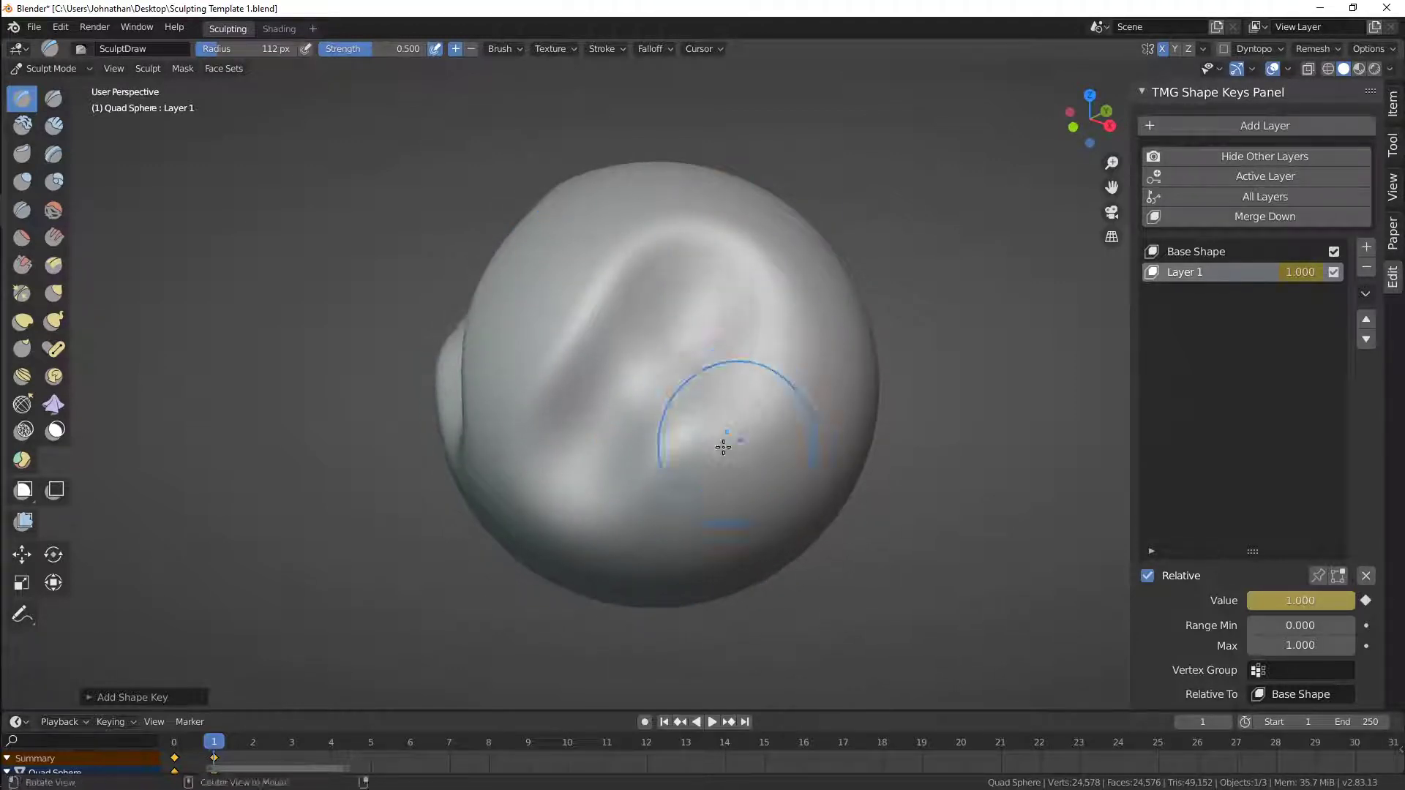
{"action": "mouse_move", "coordinate": [722, 447]}
{"action": "middle_mouse_down"}
{"action": "mouse_move", "coordinate": [699, 389]}
{"action": "mouse_move", "coordinate": [688, 398]}
{"action": "middle_mouse_up"}
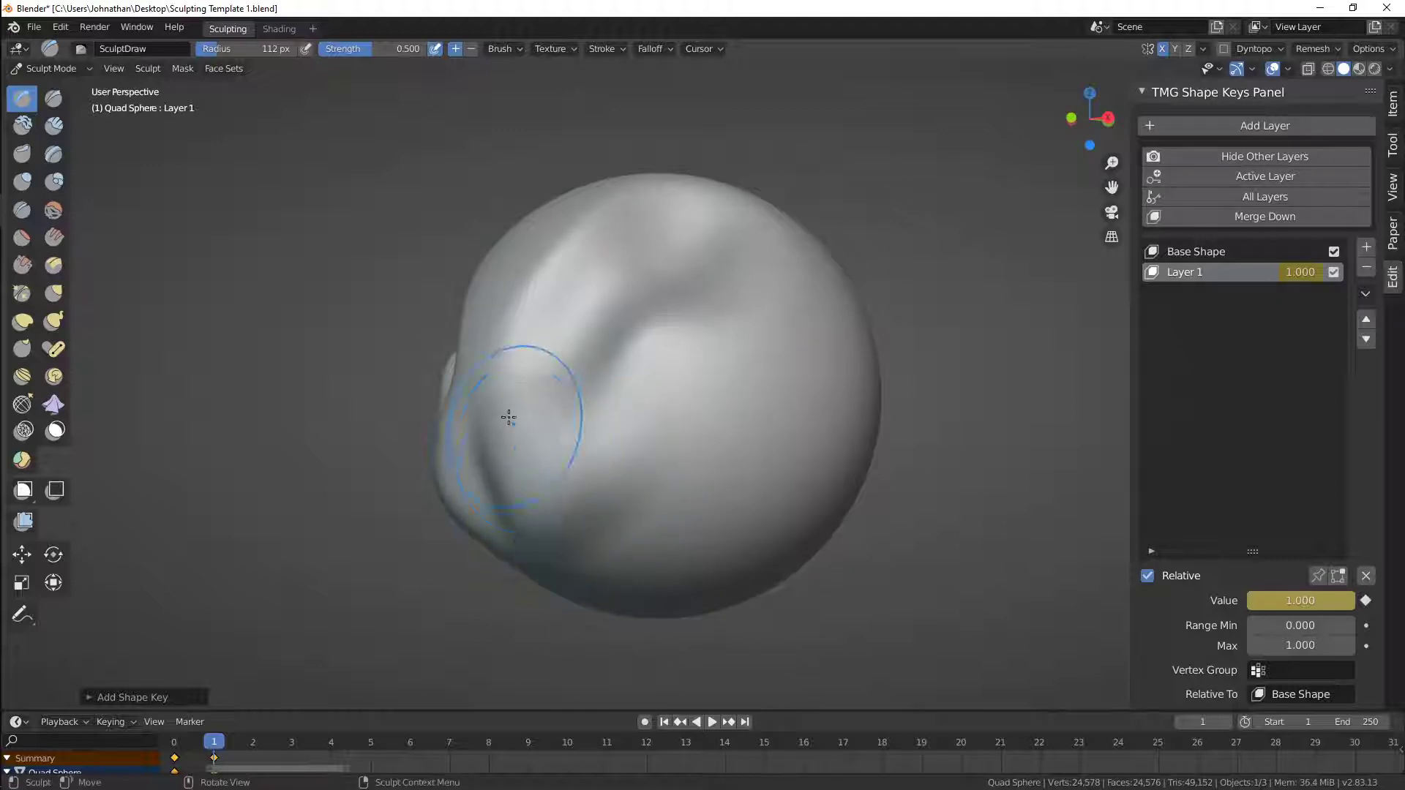
{"action": "mouse_move", "coordinate": [508, 417]}
{"action": "left_mouse_down"}
{"action": "mouse_move", "coordinate": [451, 473]}
{"action": "mouse_move", "coordinate": [486, 586]}
{"action": "mouse_move", "coordinate": [511, 539]}
{"action": "left_mouse_up"}
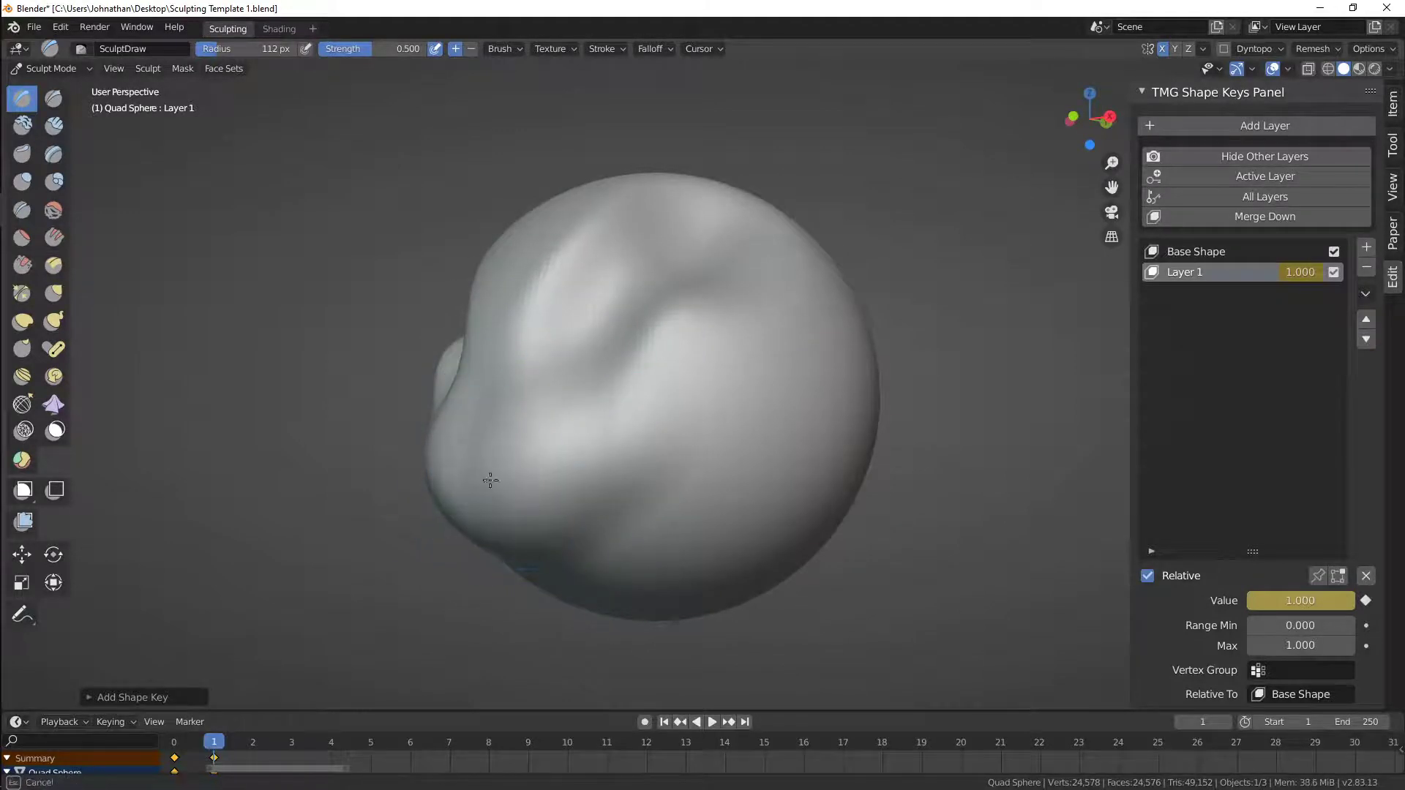
{"action": "middle_click_drag", "start_coordinate": [548, 461], "coordinate": [538, 436]}
{"action": "mouse_move", "coordinate": [781, 410]}
{"action": "left_mouse_down"}
{"action": "mouse_move", "coordinate": [589, 533]}
{"action": "mouse_move", "coordinate": [524, 529]}
{"action": "left_mouse_up"}
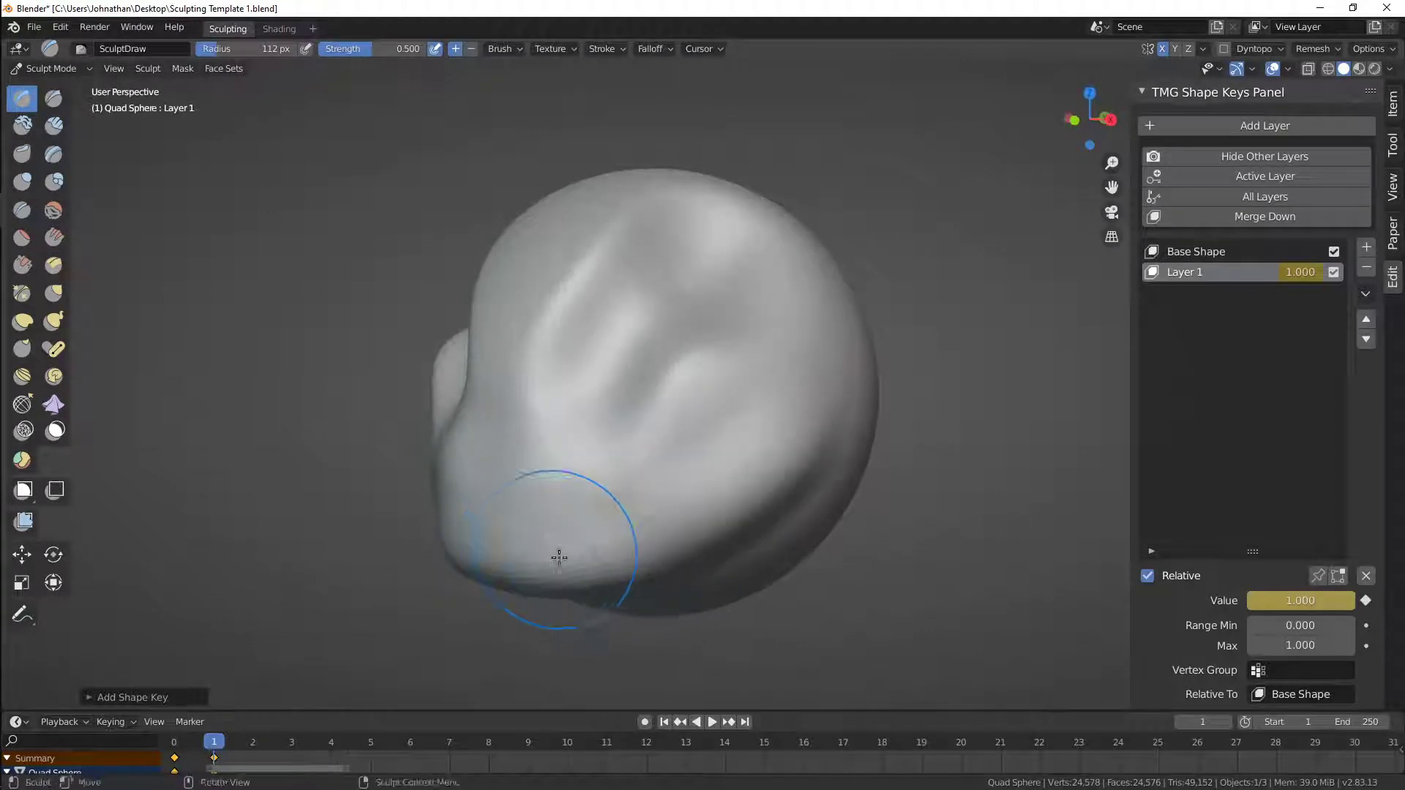
{"action": "mouse_move", "coordinate": [559, 558]}
{"action": "middle_mouse_down"}
{"action": "mouse_move", "coordinate": [627, 573]}
{"action": "mouse_move", "coordinate": [556, 568]}
{"action": "mouse_move", "coordinate": [786, 483]}
{"action": "middle_mouse_up"}
Add Layer 2 and scale the sculpted sphere into a narrower, egg-like head
{"action": "left_click", "coordinate": [1257, 127]}
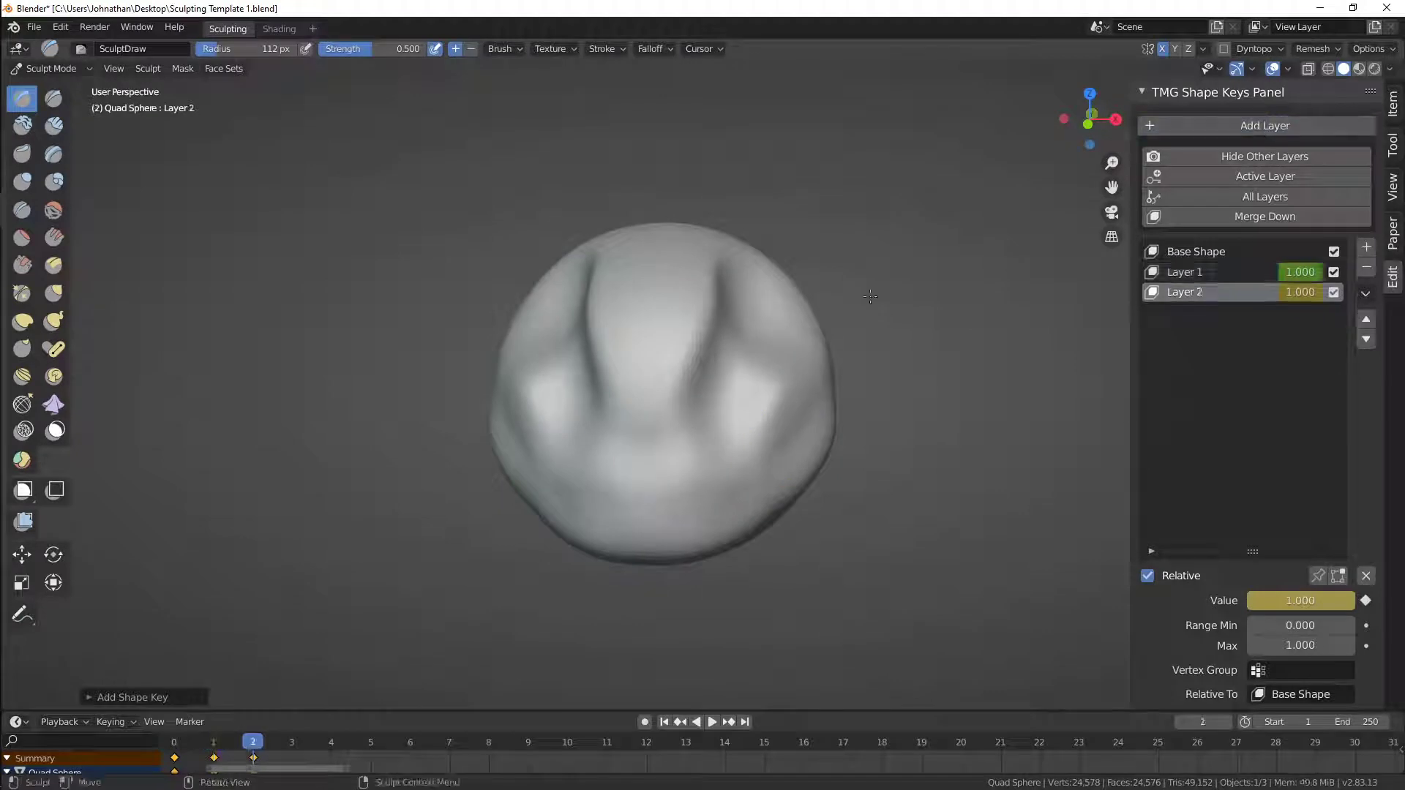
{"action": "left_click", "coordinate": [23, 584]}
{"action": "left_click_drag", "start_coordinate": [725, 395], "coordinate": [705, 401]}
{"action": "middle_click_drag", "start_coordinate": [887, 437], "coordinate": [738, 383]}
{"action": "left_click_drag", "start_coordinate": [738, 384], "coordinate": [684, 336]}
{"action": "middle_click_drag", "start_coordinate": [684, 344], "coordinate": [764, 414]}
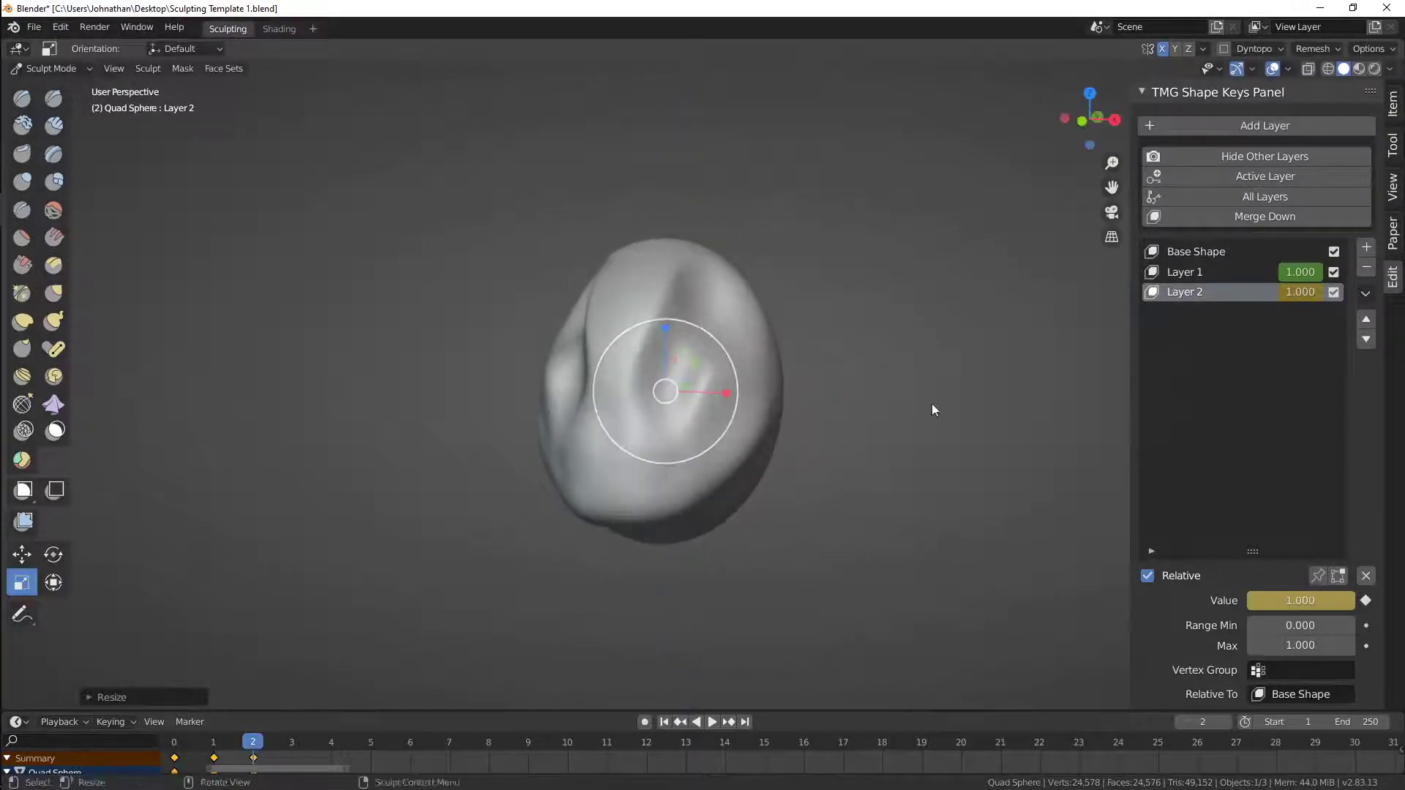
Preview the scaled shape without Layer 1 by setting that layer's value to 0.000, and restore it to 1.000
{"action": "mouse_move", "coordinate": [1318, 291]}
{"action": "left_mouse_down"}
{"action": "mouse_move", "coordinate": [1280, 291]}
{"action": "mouse_move", "coordinate": [1317, 291]}
{"action": "mouse_move", "coordinate": [1280, 271]}
{"action": "left_mouse_up"}
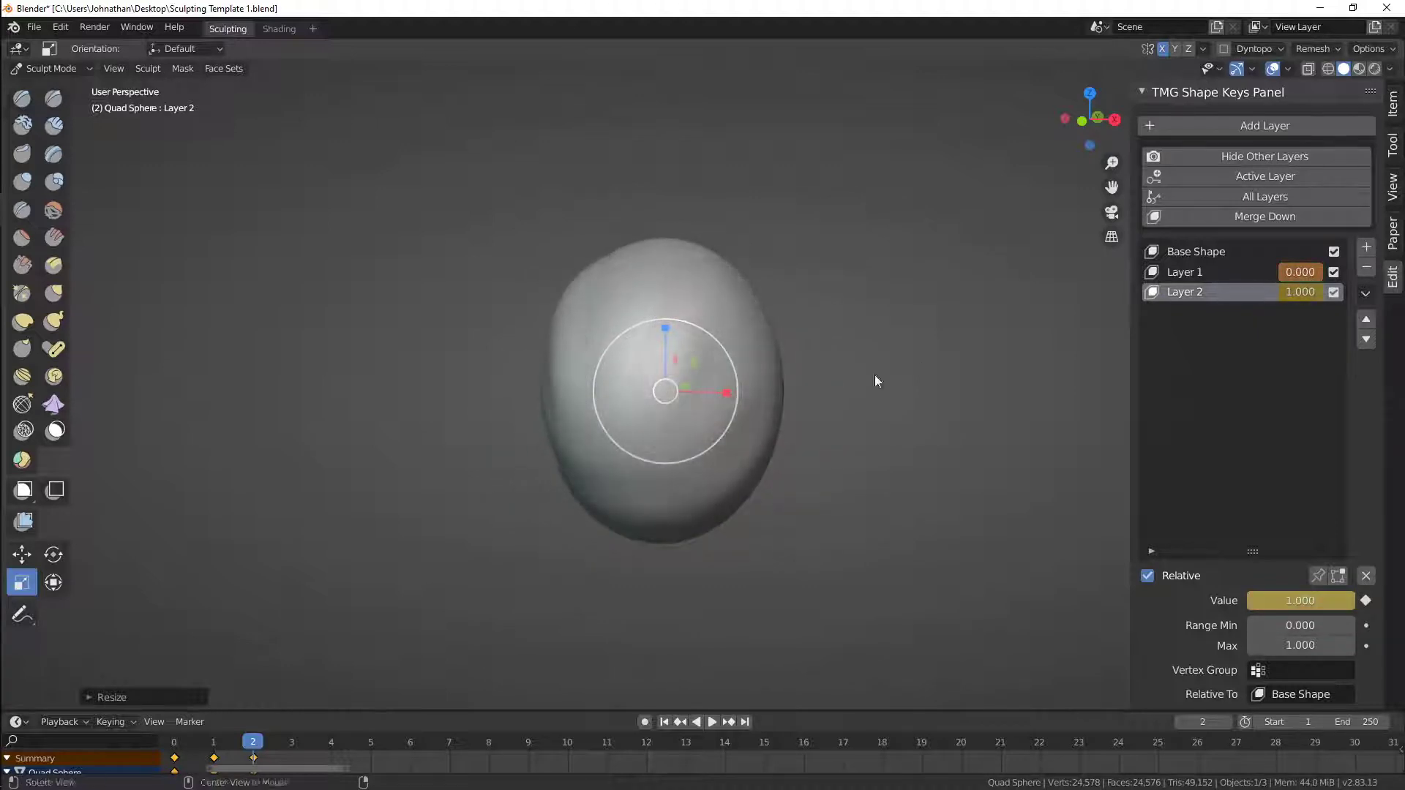
{"action": "middle_click_drag", "start_coordinate": [875, 381], "coordinate": [708, 401]}
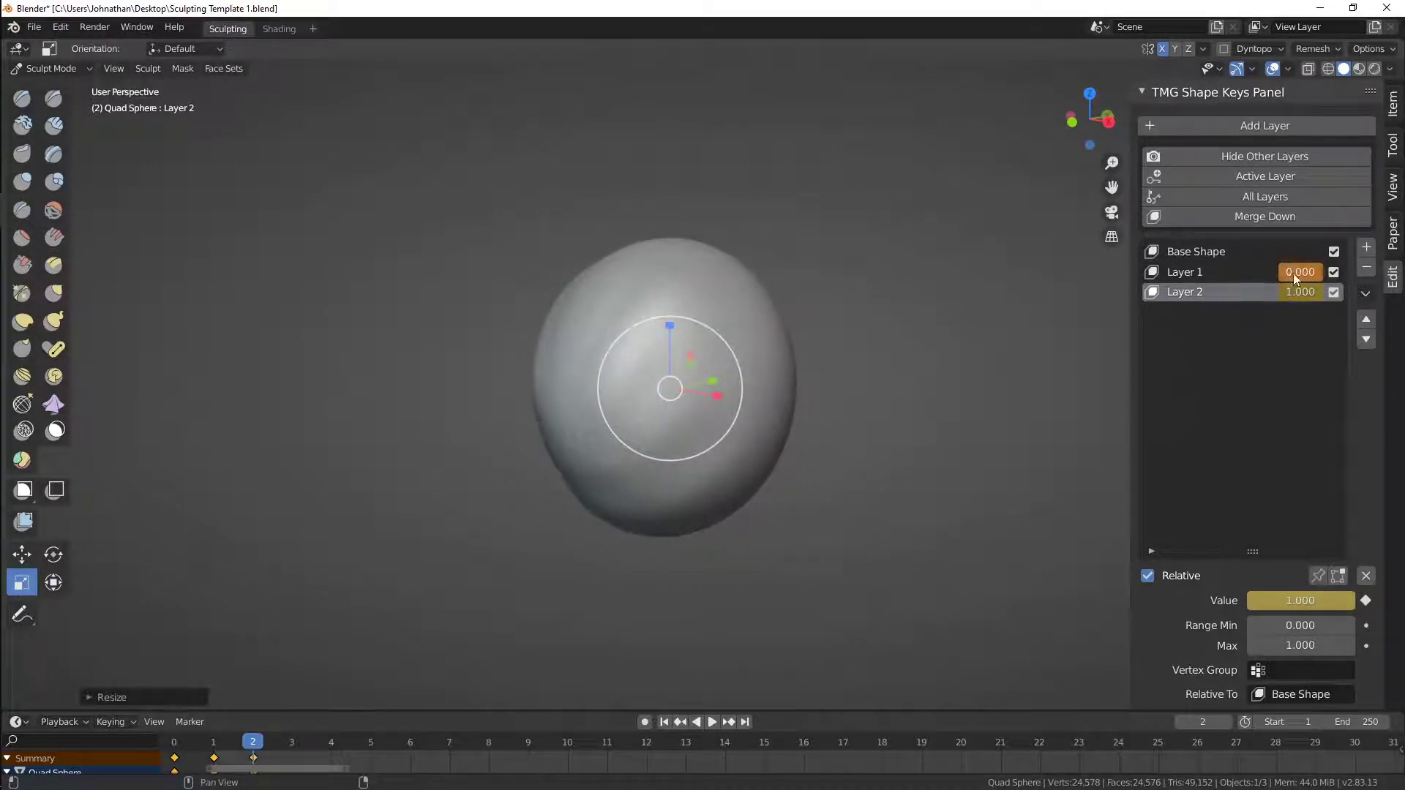
{"action": "left_click_drag", "start_coordinate": [1293, 274], "coordinate": [1337, 273]}
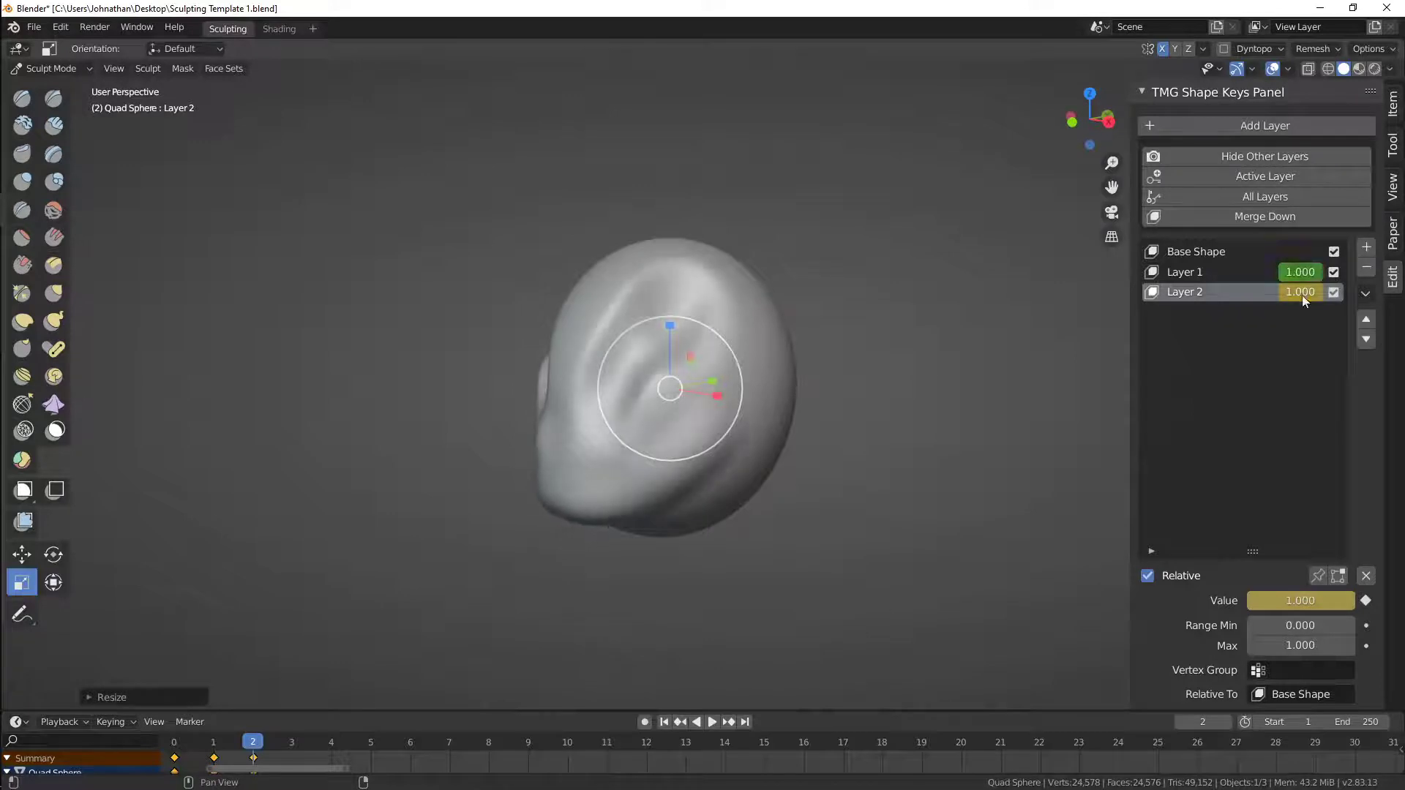
Add Layer 3 and set the Draw brush radius to 201 px
{"action": "left_click", "coordinate": [1246, 139]}
{"action": "middle_click_drag", "start_coordinate": [678, 348], "coordinate": [630, 471]}
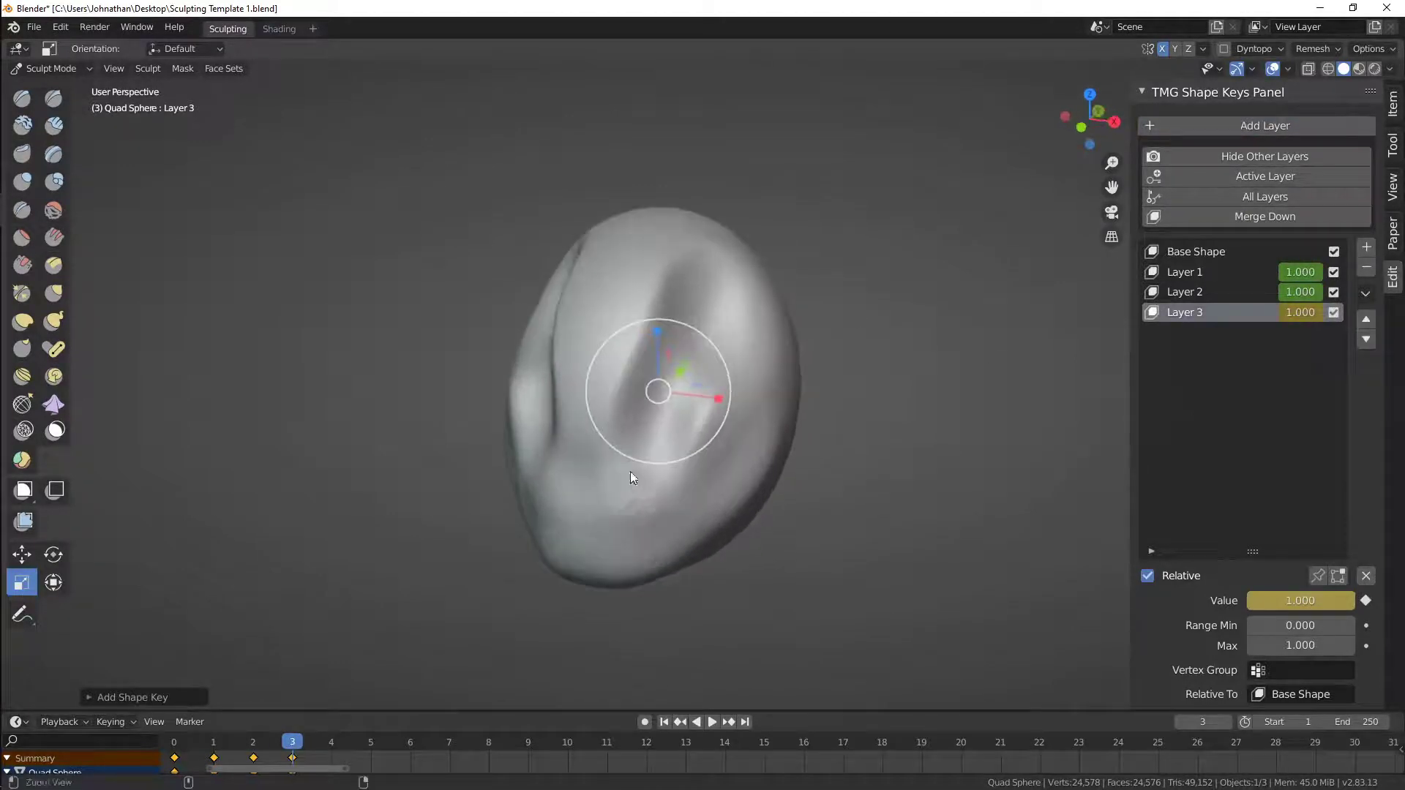
{"action": "left_click", "coordinate": [23, 98]}
{"action": "mouse_move", "coordinate": [512, 351]}
{"action": "middle_mouse_down"}
{"action": "mouse_move", "coordinate": [549, 361]}
{"action": "mouse_move", "coordinate": [689, 463]}
{"action": "mouse_move", "coordinate": [640, 432]}
{"action": "middle_mouse_up"}
{"action": "key", "text": "f"}
{"action": "left_click", "coordinate": [762, 428]}
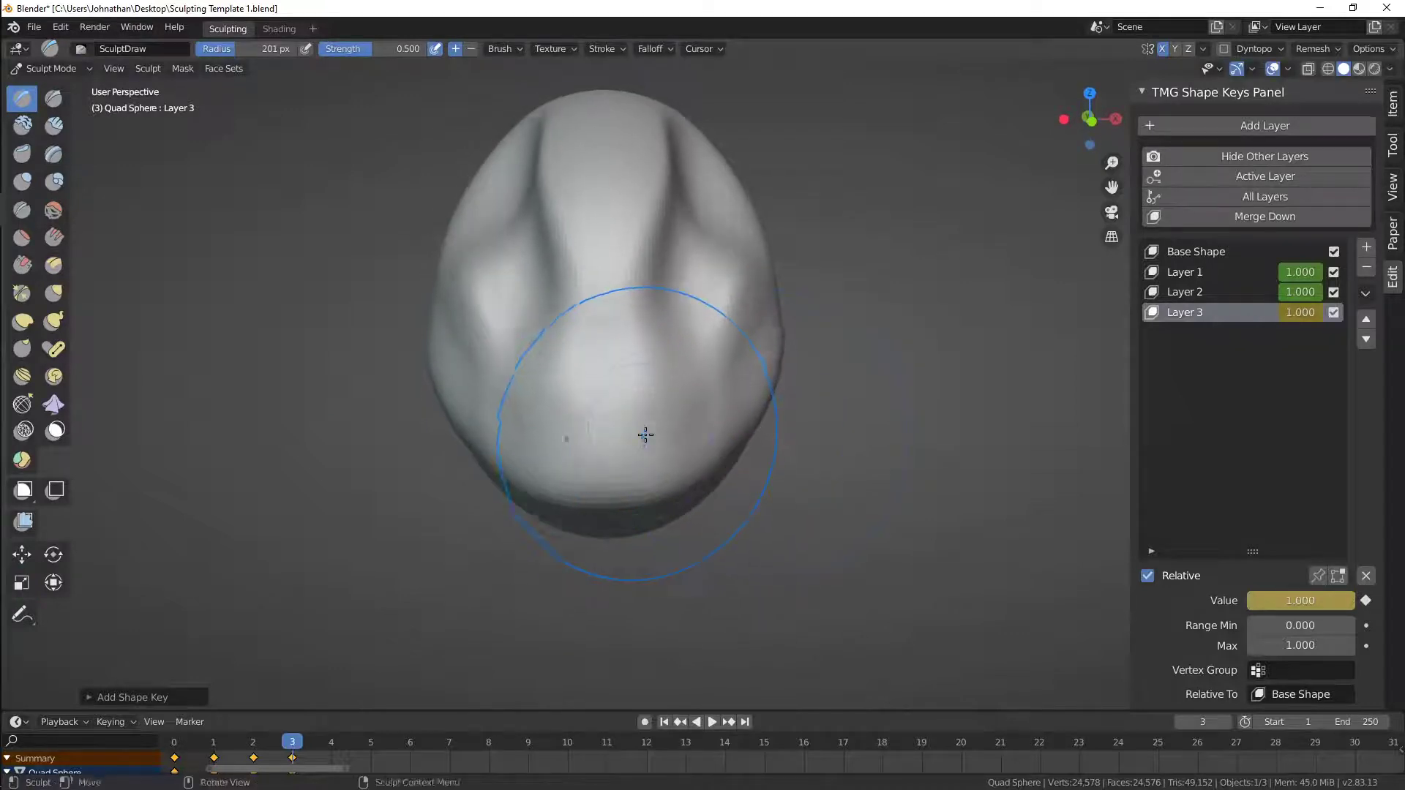
Rough out the head on Layer 3 with broad strokes, tapering the chin and filling out the cheeks and forehead
{"action": "mouse_move", "coordinate": [640, 433]}
{"action": "left_mouse_down", "text": "ctrl"}
{"action": "mouse_move", "coordinate": [636, 445]}
{"action": "mouse_move", "coordinate": [662, 392]}
{"action": "left_mouse_up", "text": "ctrl"}
{"action": "mouse_move", "coordinate": [661, 393]}
{"action": "middle_mouse_down"}
{"action": "mouse_move", "coordinate": [661, 464]}
{"action": "mouse_move", "coordinate": [578, 364]}
{"action": "mouse_move", "coordinate": [634, 395]}
{"action": "mouse_move", "coordinate": [590, 424]}
{"action": "mouse_move", "coordinate": [612, 382]}
{"action": "mouse_move", "coordinate": [589, 467]}
{"action": "mouse_move", "coordinate": [577, 442]}
{"action": "mouse_move", "coordinate": [695, 370]}
{"action": "mouse_move", "coordinate": [654, 450]}
{"action": "mouse_move", "coordinate": [784, 370]}
{"action": "mouse_move", "coordinate": [668, 449]}
{"action": "mouse_move", "coordinate": [731, 339]}
{"action": "mouse_move", "coordinate": [570, 458]}
{"action": "mouse_move", "coordinate": [662, 405]}
{"action": "mouse_move", "coordinate": [715, 455]}
{"action": "mouse_move", "coordinate": [693, 467]}
{"action": "mouse_move", "coordinate": [661, 460]}
{"action": "mouse_move", "coordinate": [717, 435]}
{"action": "mouse_move", "coordinate": [780, 366]}
{"action": "middle_mouse_up"}
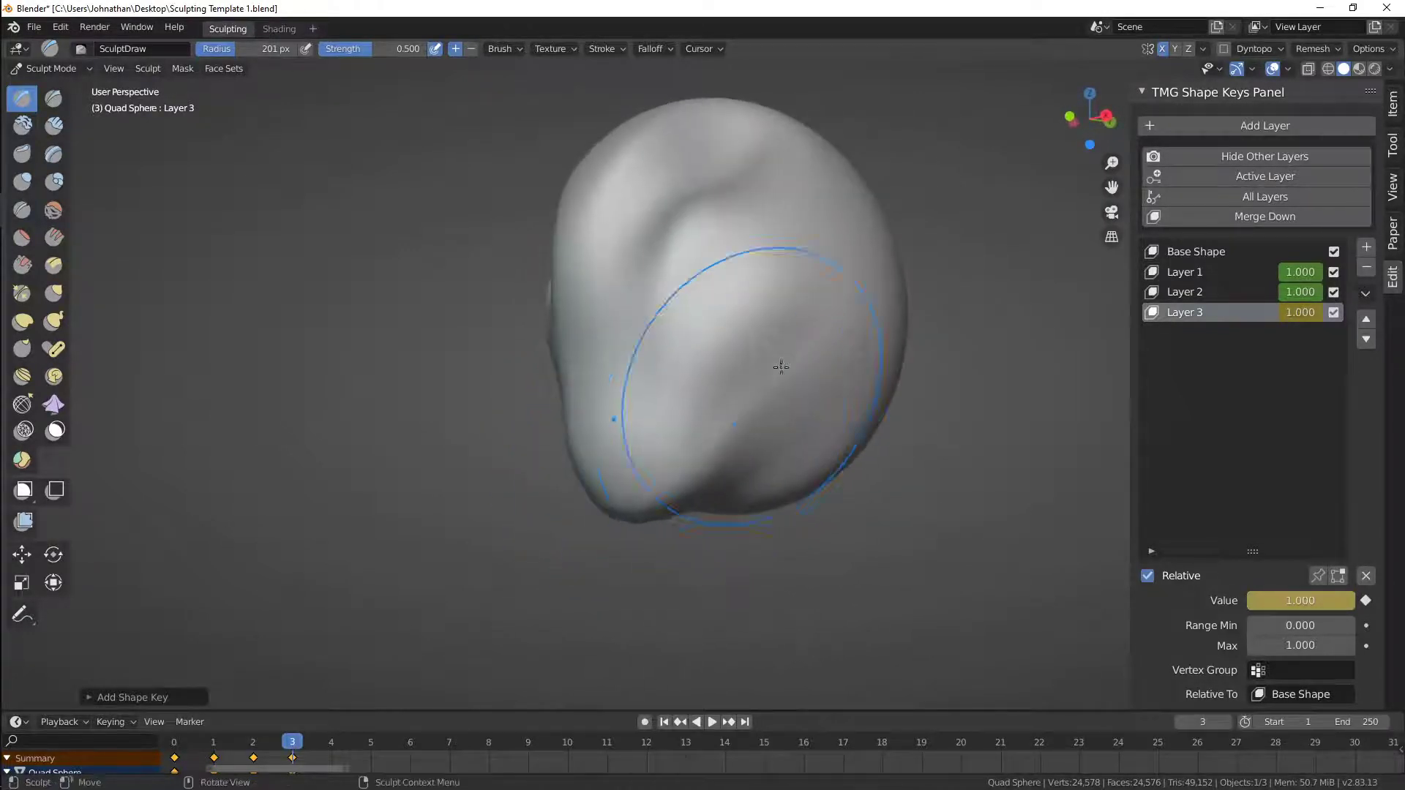
{"action": "middle_click_drag", "start_coordinate": [704, 439], "coordinate": [835, 311]}
{"action": "mouse_move", "coordinate": [833, 360]}
{"action": "middle_mouse_down"}
{"action": "mouse_move", "coordinate": [790, 436]}
{"action": "mouse_move", "coordinate": [891, 382]}
{"action": "mouse_move", "coordinate": [724, 428]}
{"action": "mouse_move", "coordinate": [690, 458]}
{"action": "mouse_move", "coordinate": [694, 519]}
{"action": "mouse_move", "coordinate": [717, 472]}
{"action": "mouse_move", "coordinate": [697, 384]}
{"action": "mouse_move", "coordinate": [704, 432]}
{"action": "middle_mouse_up"}
{"action": "mouse_move", "coordinate": [673, 305]}
{"action": "middle_mouse_down"}
{"action": "mouse_move", "coordinate": [646, 405]}
{"action": "mouse_move", "coordinate": [668, 336]}
{"action": "mouse_move", "coordinate": [639, 392]}
{"action": "mouse_move", "coordinate": [631, 469]}
{"action": "middle_mouse_up"}
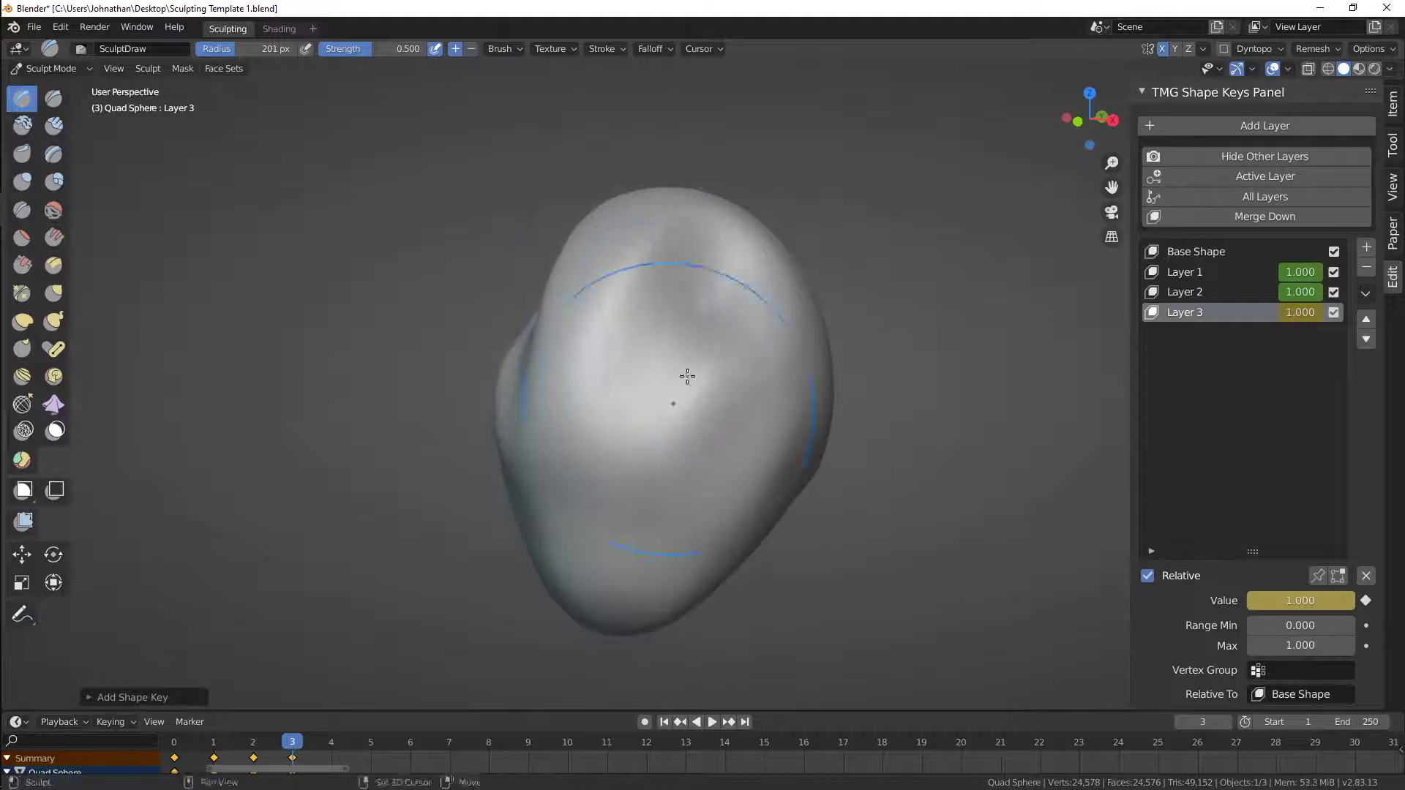
{"action": "mouse_move", "coordinate": [687, 377]}
{"action": "middle_mouse_down"}
{"action": "mouse_move", "coordinate": [715, 257]}
{"action": "mouse_move", "coordinate": [699, 311]}
{"action": "mouse_move", "coordinate": [636, 341]}
{"action": "middle_mouse_up"}
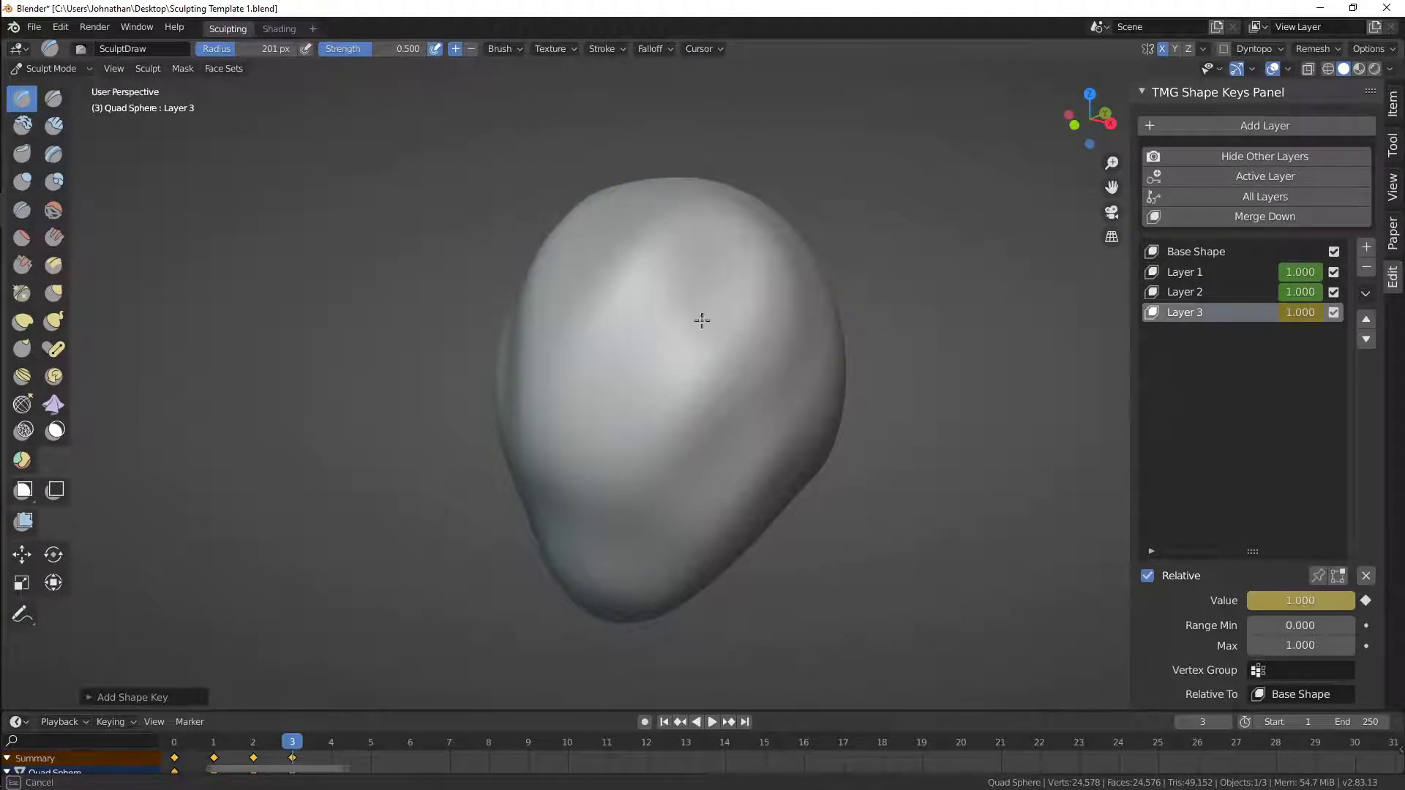
{"action": "left_click_drag", "start_coordinate": [749, 260], "coordinate": [730, 277]}
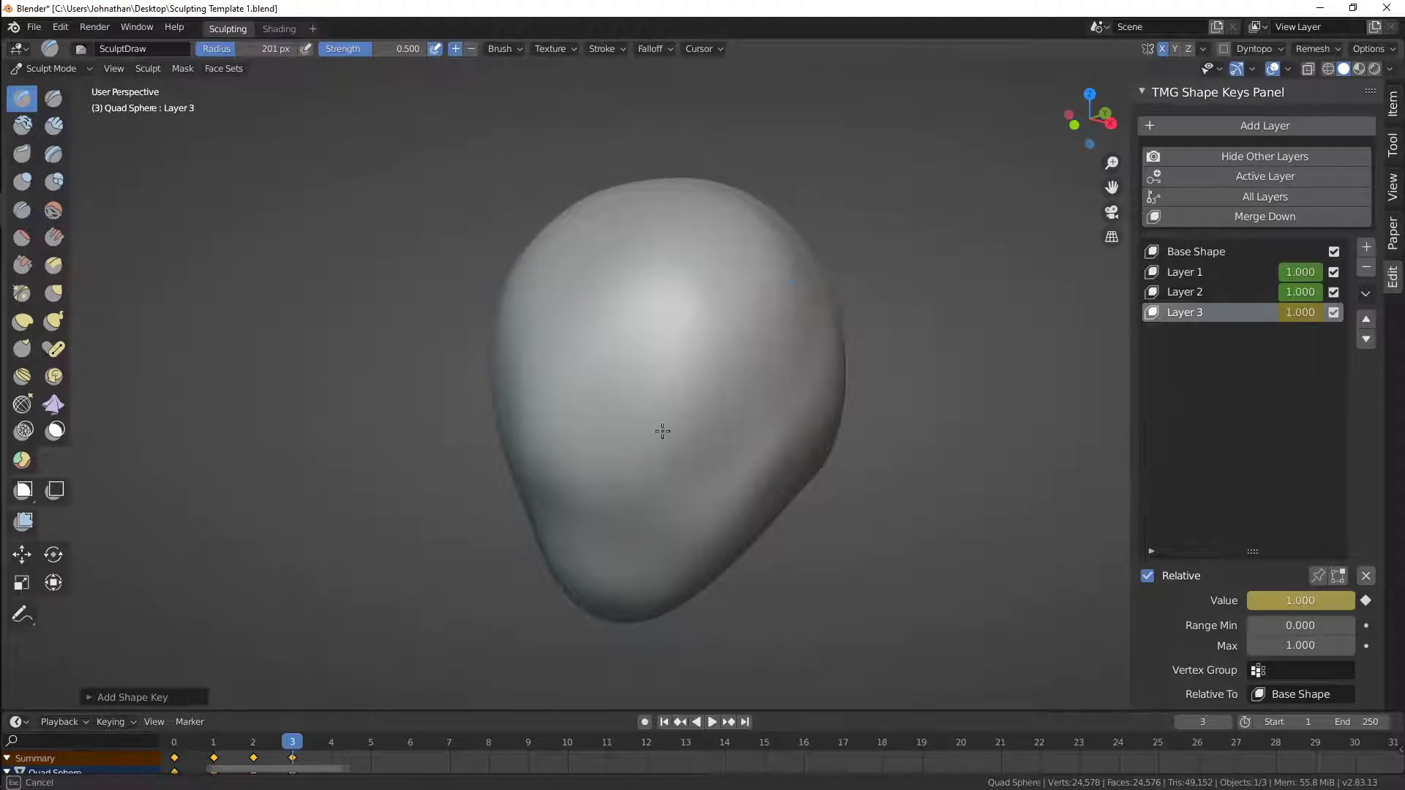
{"action": "middle_click_drag", "start_coordinate": [662, 431], "coordinate": [759, 389]}
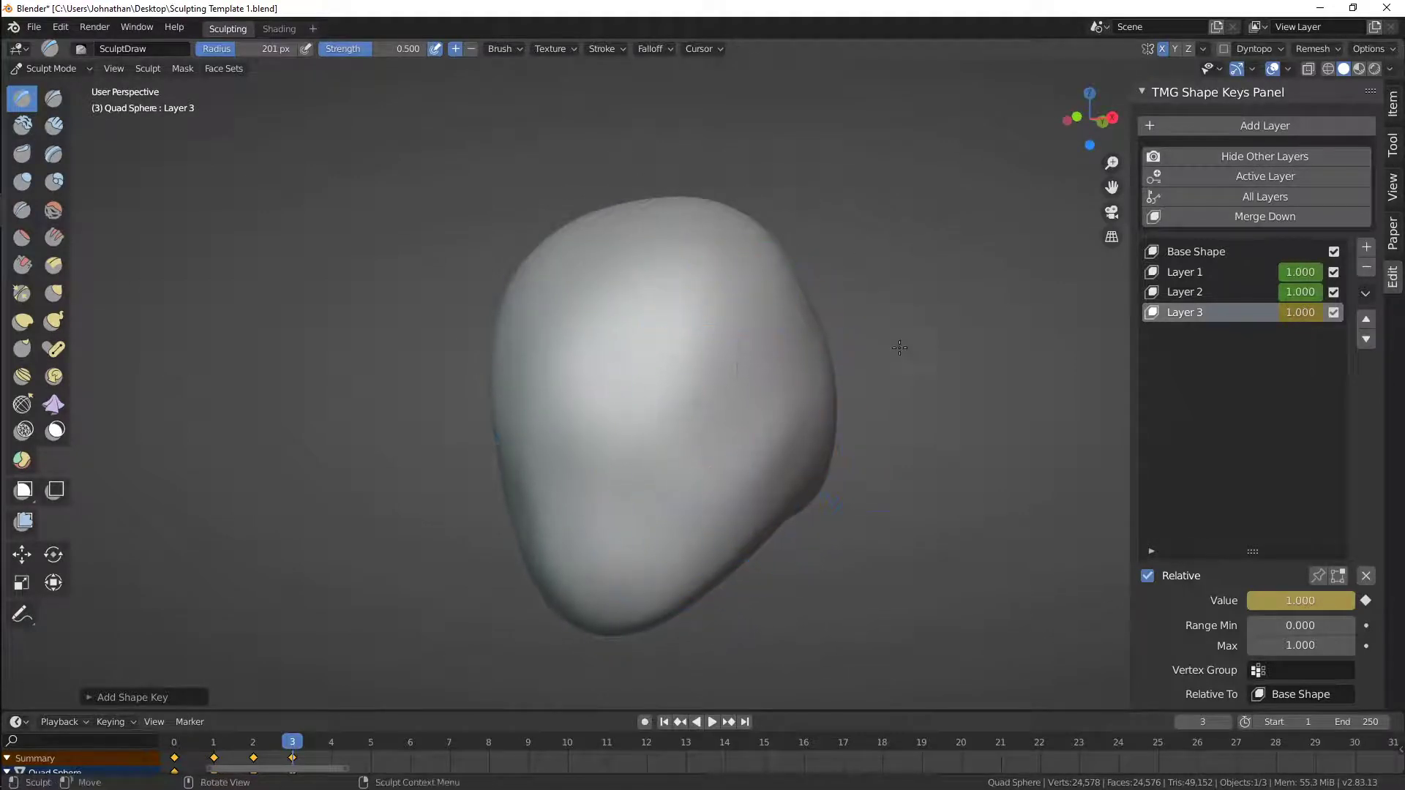
Set the Draw brush to radius 131 px and strength 0.246, and refine the lower face and jaw
{"action": "key", "text": "f"}
{"action": "left_click", "coordinate": [844, 355]}
{"action": "key", "text": "shift+f"}
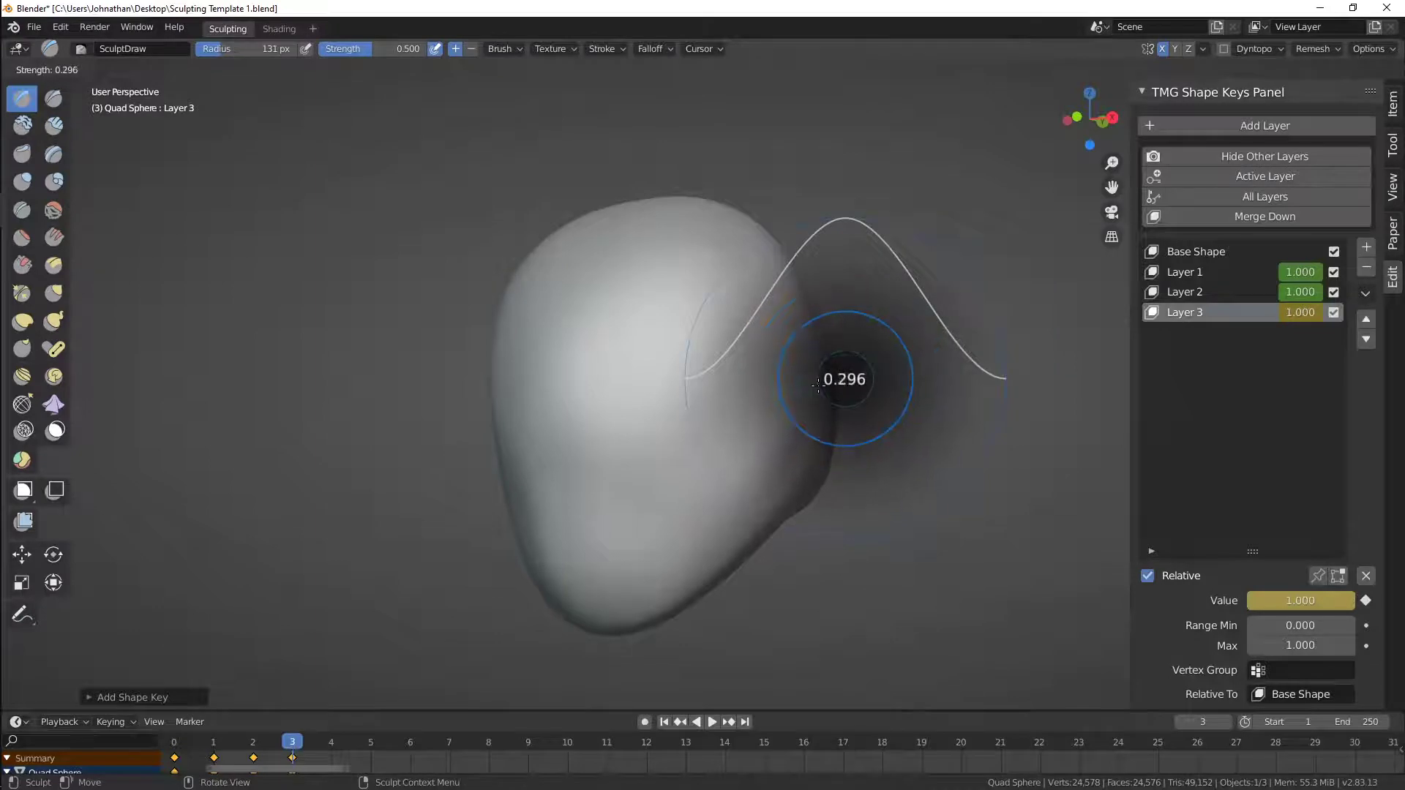
{"action": "left_click", "coordinate": [725, 458]}
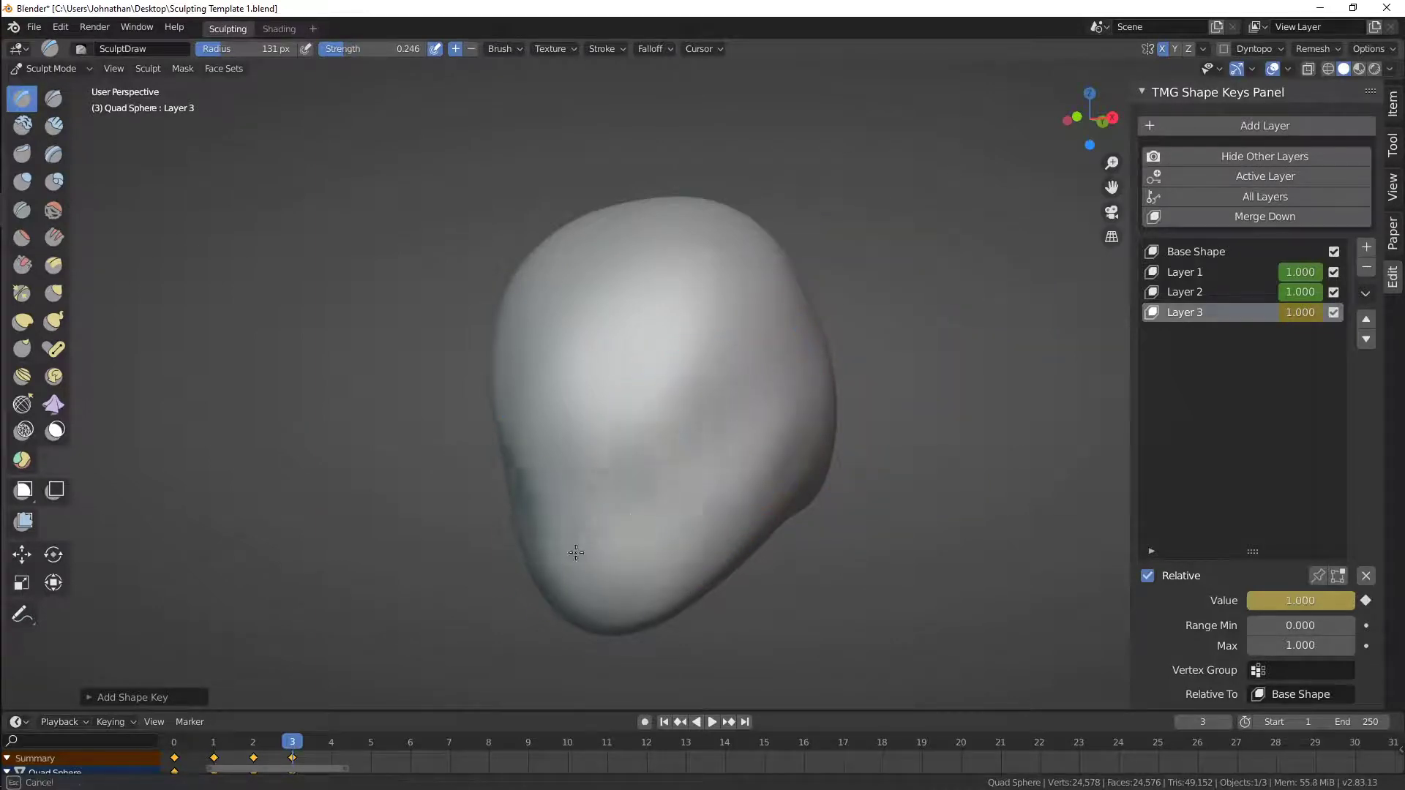
{"action": "left_click_drag", "start_coordinate": [576, 553], "coordinate": [766, 480]}
{"action": "mouse_move", "coordinate": [687, 540]}
{"action": "left_mouse_down", "text": "ctrl"}
{"action": "mouse_move", "coordinate": [665, 559]}
{"action": "mouse_move", "coordinate": [712, 512]}
{"action": "mouse_move", "coordinate": [742, 520]}
{"action": "left_mouse_up", "text": "ctrl"}
Carve the cheek and the area behind the jaw inward, and build up the front of the face
{"action": "mouse_move", "coordinate": [634, 559]}
{"action": "middle_mouse_down"}
{"action": "mouse_move", "coordinate": [673, 533]}
{"action": "mouse_move", "coordinate": [781, 522]}
{"action": "mouse_move", "coordinate": [752, 541]}
{"action": "middle_mouse_up"}
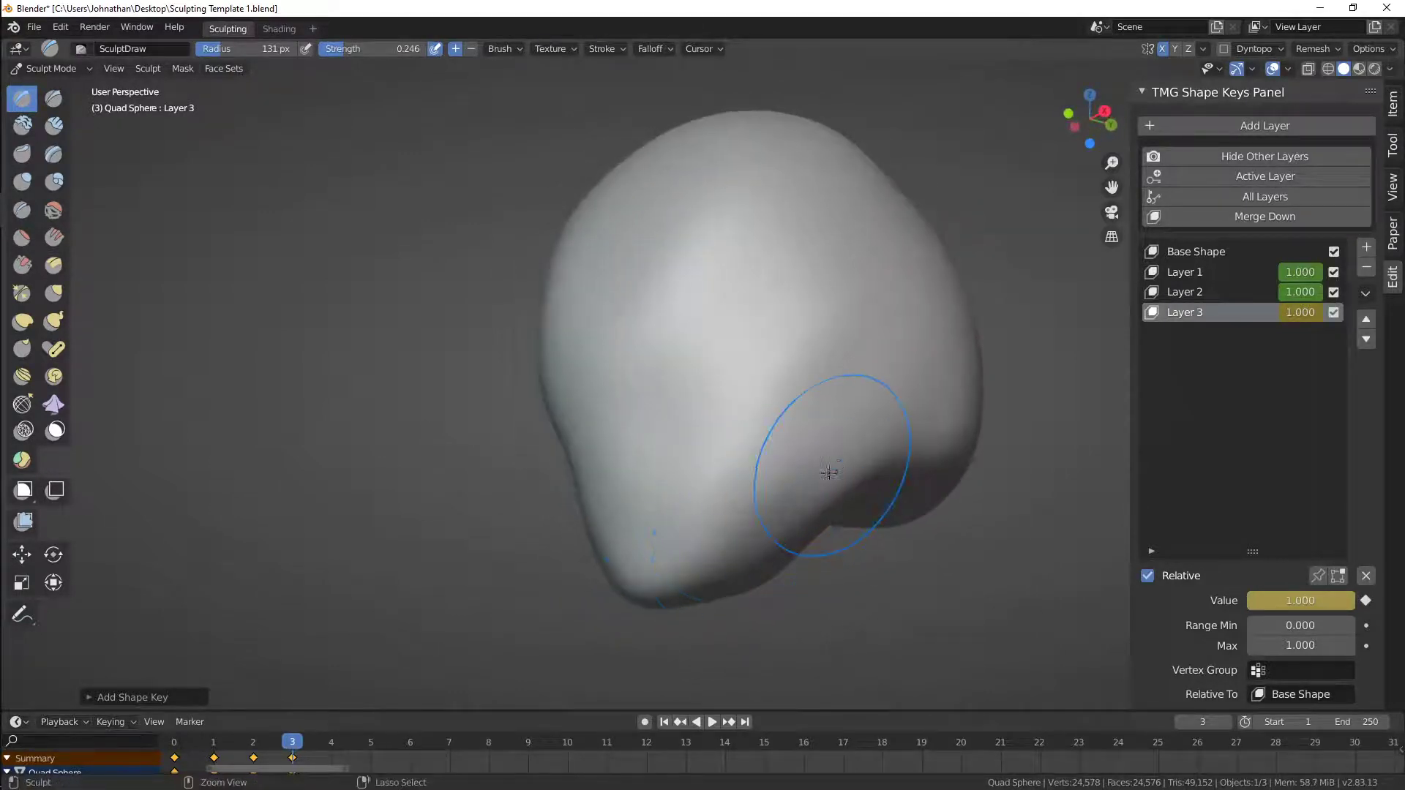
{"action": "left_click_drag", "start_coordinate": [798, 468], "coordinate": [849, 426], "text": "ctrl"}
{"action": "left_click_drag", "start_coordinate": [768, 450], "coordinate": [830, 373], "text": "ctrl"}
{"action": "left_click_drag", "start_coordinate": [754, 490], "coordinate": [826, 441], "text": "alt"}
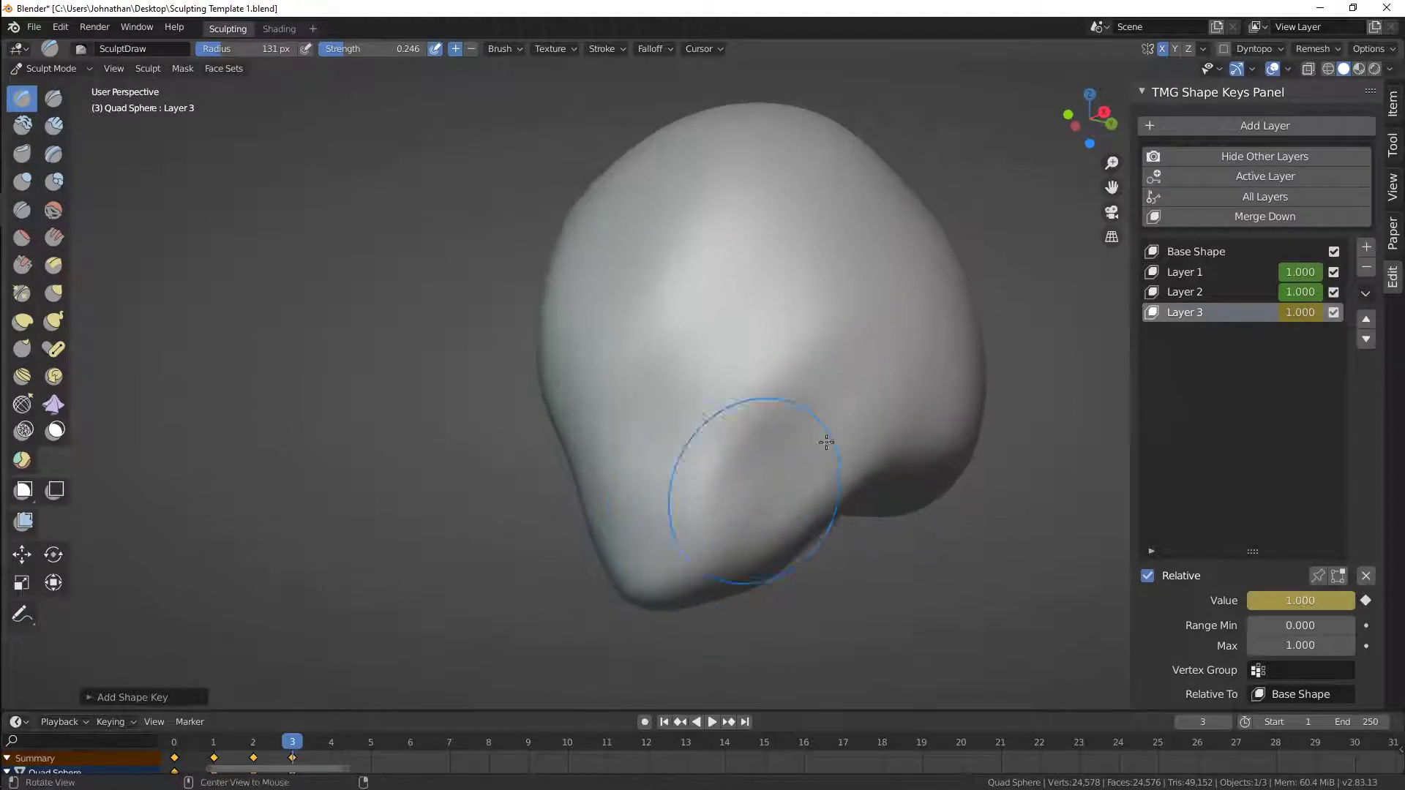
{"action": "left_click_drag", "start_coordinate": [846, 325], "coordinate": [711, 383]}
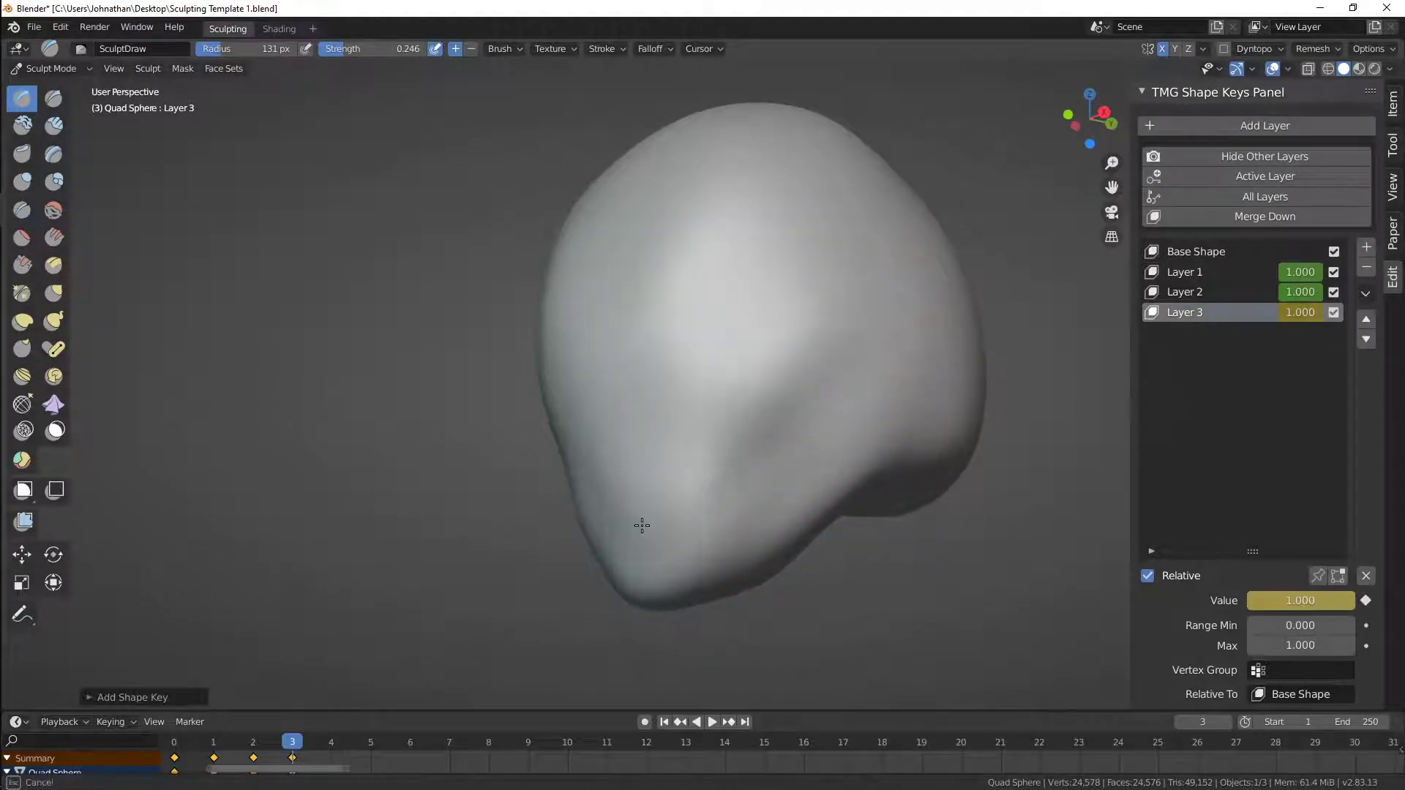
{"action": "left_click_drag", "start_coordinate": [767, 300], "coordinate": [667, 449]}
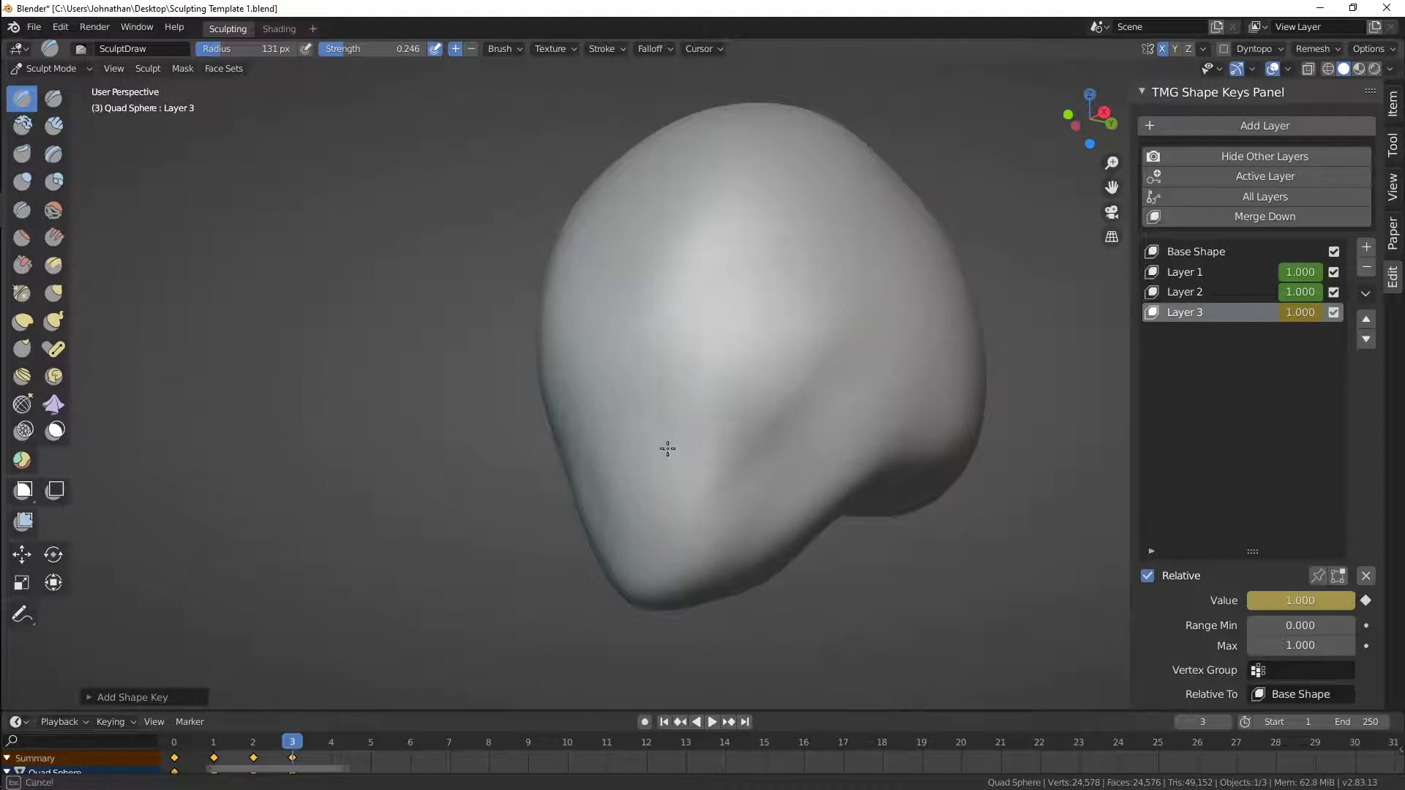
{"action": "left_click_drag", "start_coordinate": [682, 337], "coordinate": [635, 423]}
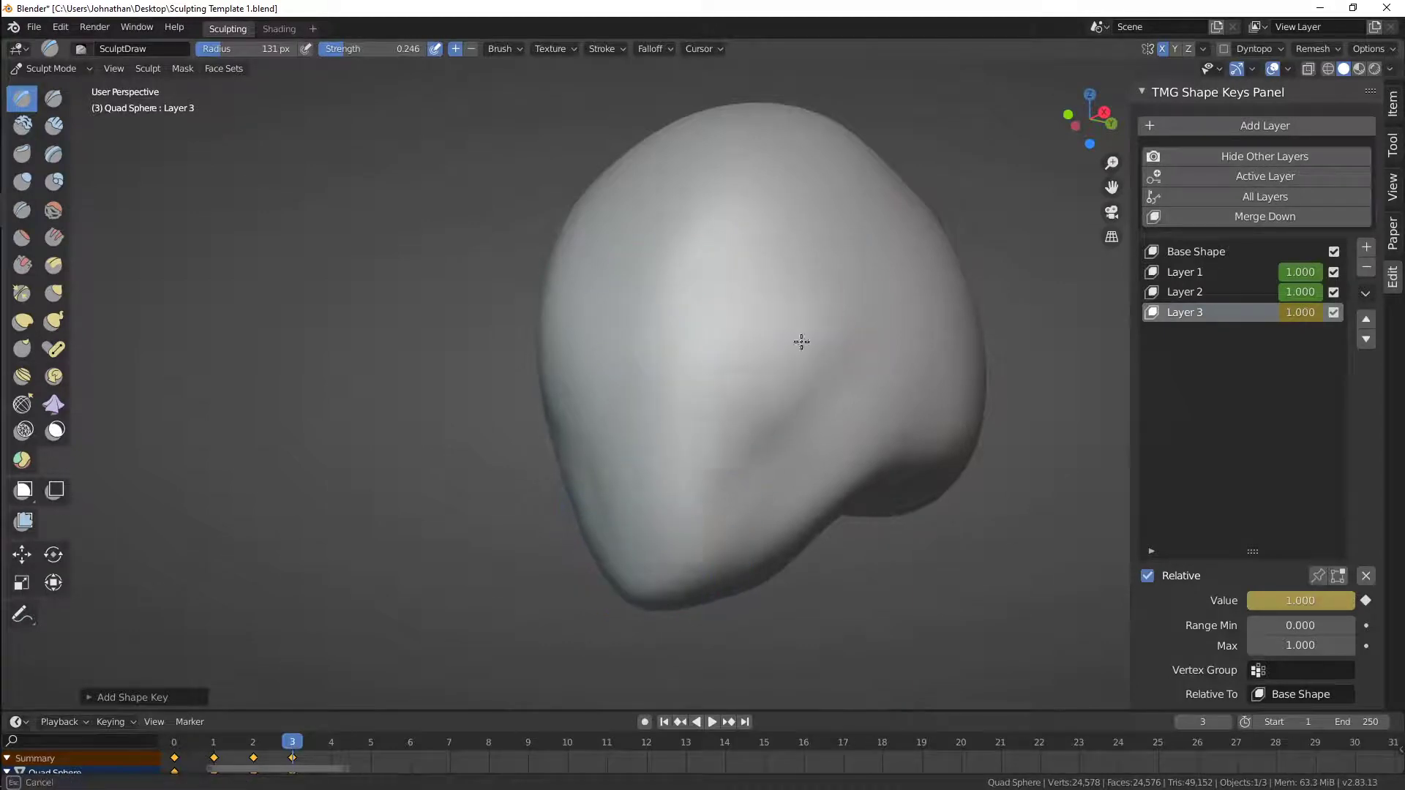
Shape the face's front and build up the jawline and cheek along the side of the head
{"action": "mouse_move", "coordinate": [802, 342]}
{"action": "middle_mouse_down"}
{"action": "mouse_move", "coordinate": [789, 451]}
{"action": "mouse_move", "coordinate": [709, 424]}
{"action": "middle_mouse_up"}
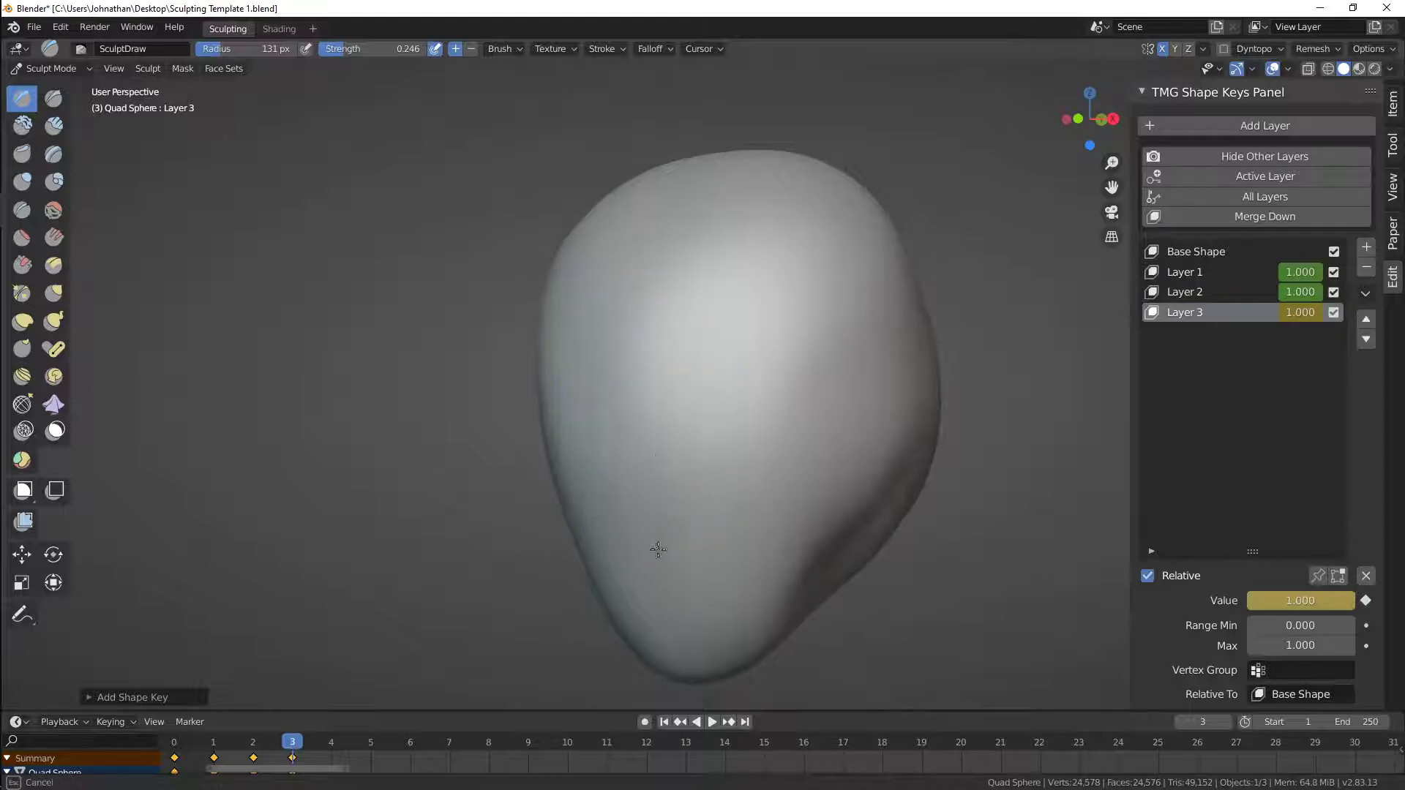
{"action": "mouse_move", "coordinate": [841, 405]}
{"action": "middle_mouse_down"}
{"action": "mouse_move", "coordinate": [781, 410]}
{"action": "mouse_move", "coordinate": [852, 336]}
{"action": "mouse_move", "coordinate": [739, 436]}
{"action": "mouse_move", "coordinate": [802, 417]}
{"action": "mouse_move", "coordinate": [807, 359]}
{"action": "middle_mouse_up"}
{"action": "middle_click_drag", "start_coordinate": [797, 486], "coordinate": [825, 455]}
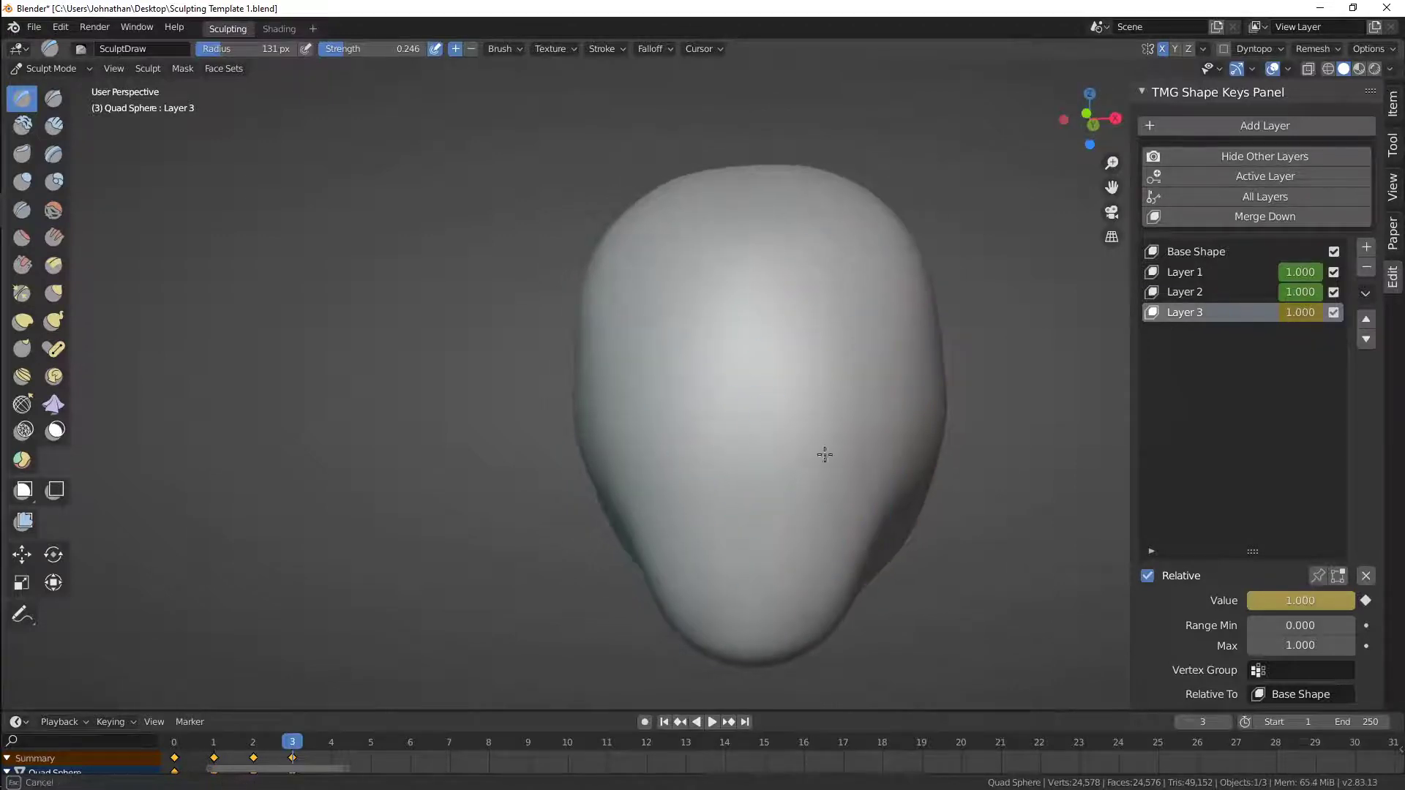
{"action": "mouse_move", "coordinate": [808, 400]}
{"action": "middle_mouse_down"}
{"action": "mouse_move", "coordinate": [712, 380]}
{"action": "mouse_move", "coordinate": [699, 402]}
{"action": "mouse_move", "coordinate": [718, 406]}
{"action": "mouse_move", "coordinate": [637, 574]}
{"action": "middle_mouse_up"}
{"action": "scroll", "coordinate": [746, 449], "scroll_direction": "up", "scroll_amount": 3}
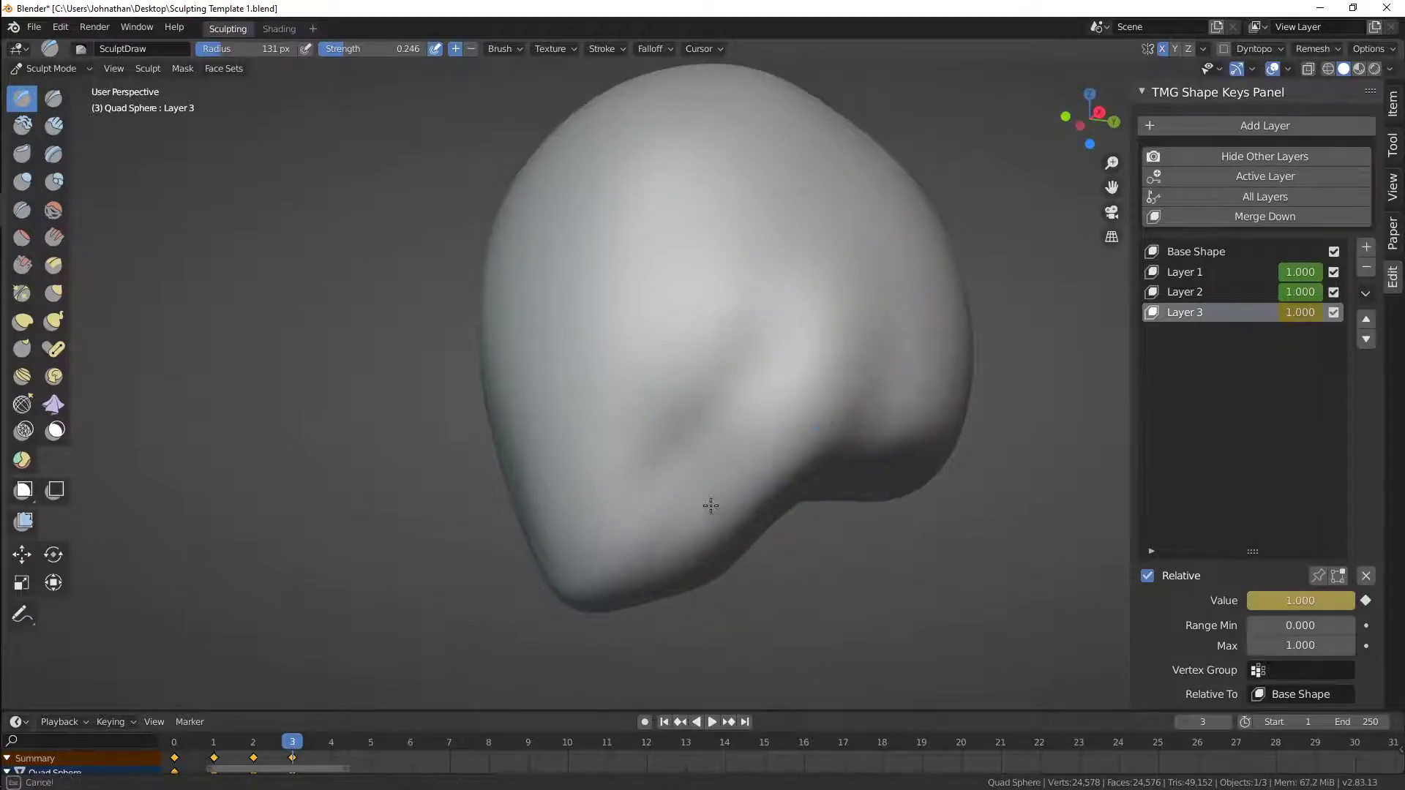
{"action": "left_click_drag", "start_coordinate": [776, 459], "coordinate": [597, 566]}
{"action": "middle_click_drag", "start_coordinate": [601, 551], "coordinate": [707, 507]}
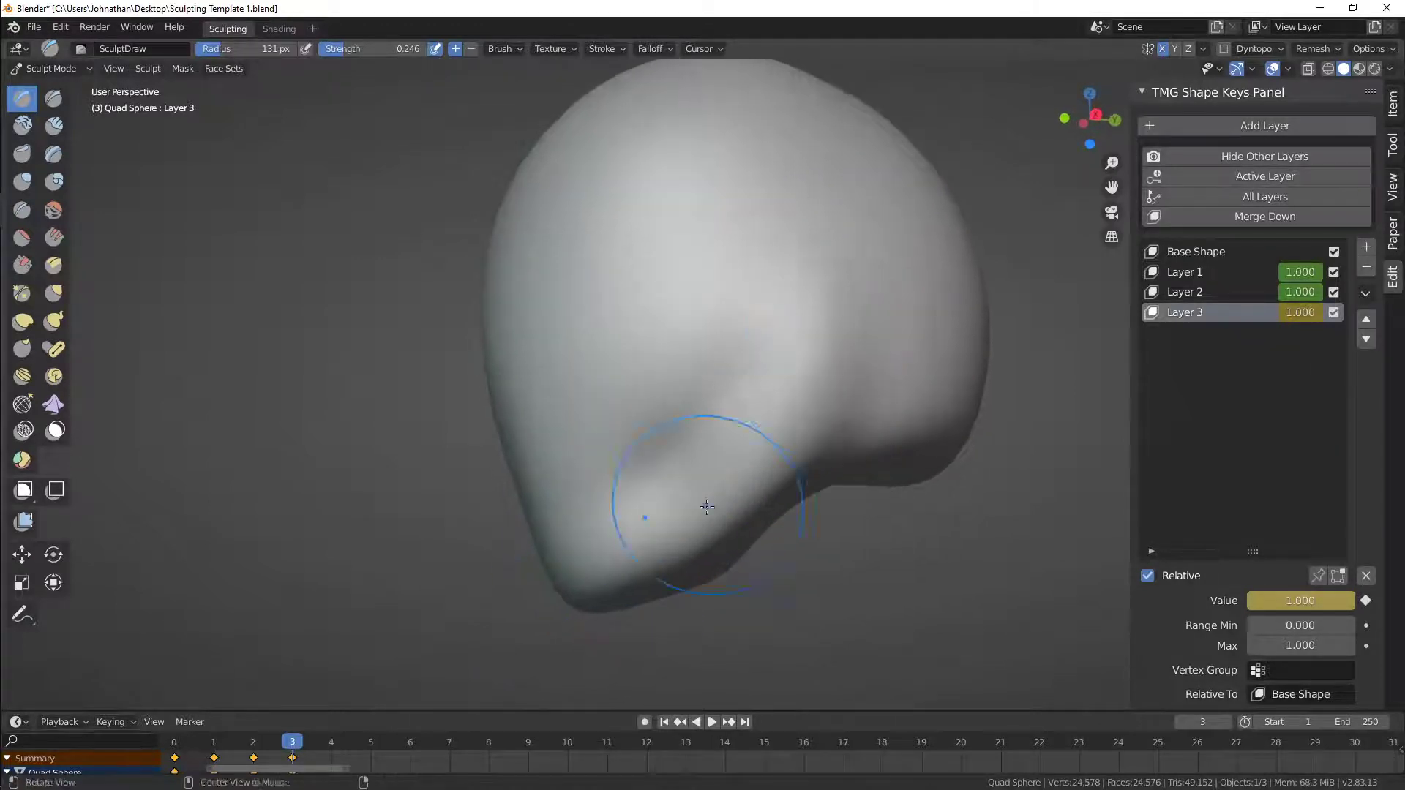
{"action": "middle_click_drag", "start_coordinate": [835, 268], "coordinate": [899, 267]}
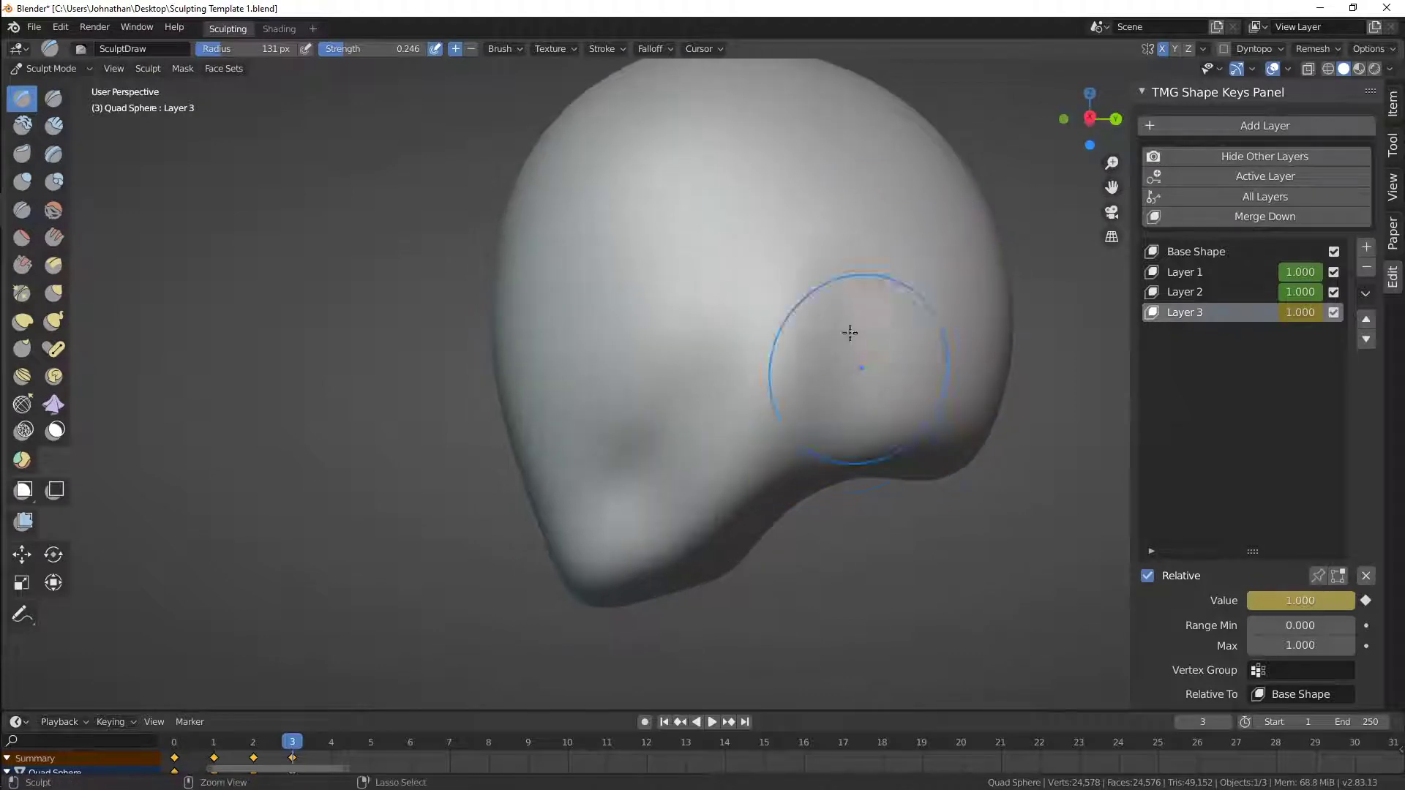
{"action": "left_click_drag", "start_coordinate": [811, 259], "coordinate": [754, 455]}
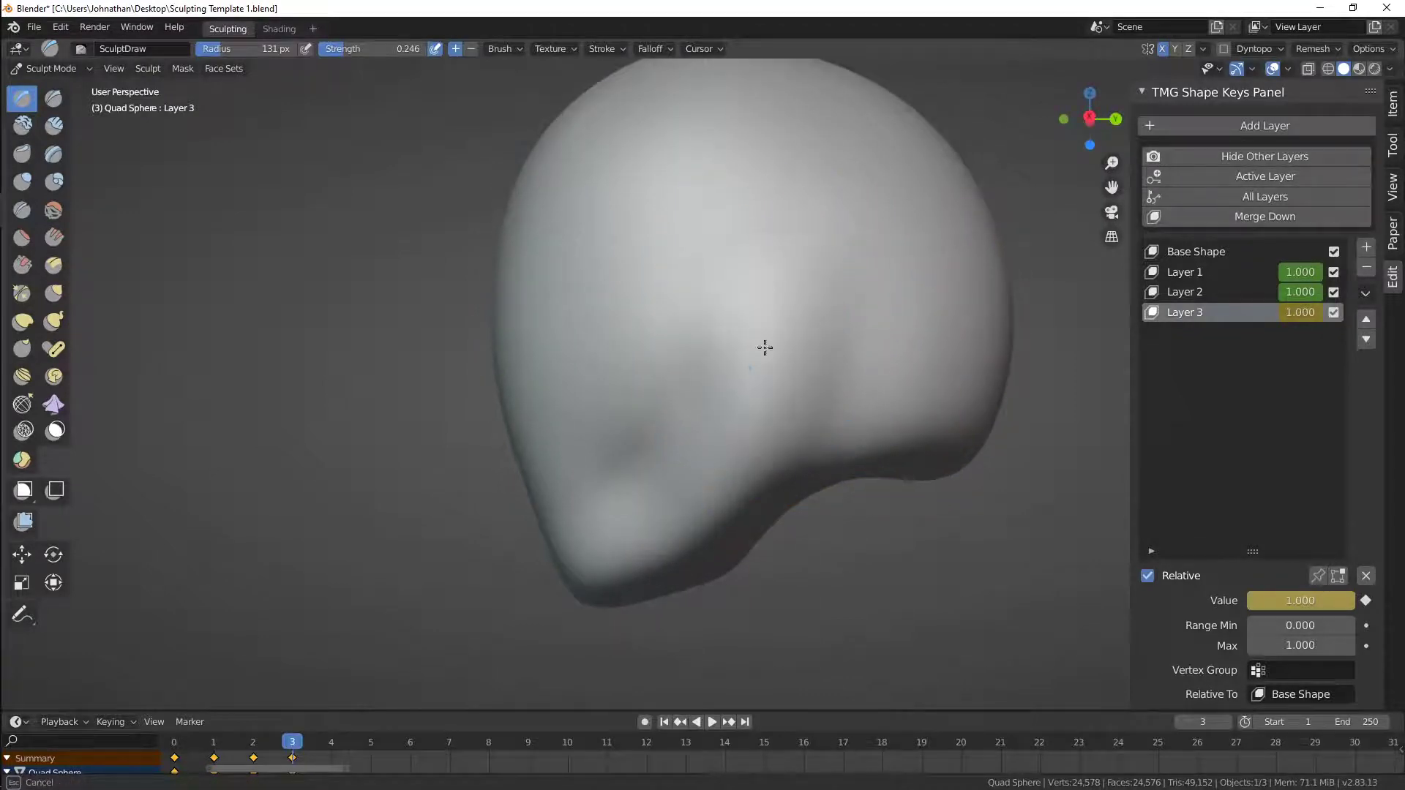
Carve a deeper hollow beneath the cheekbone on the side of the face
{"action": "mouse_move", "coordinate": [714, 422]}
{"action": "middle_mouse_down"}
{"action": "mouse_move", "coordinate": [797, 392]}
{"action": "mouse_move", "coordinate": [822, 454]}
{"action": "mouse_move", "coordinate": [659, 516]}
{"action": "middle_mouse_up"}
{"action": "scroll", "coordinate": [624, 527], "scroll_direction": "up", "scroll_amount": 2}
{"action": "mouse_move", "coordinate": [624, 526]}
{"action": "left_mouse_down", "text": "ctrl"}
{"action": "mouse_move", "coordinate": [621, 439]}
{"action": "mouse_move", "coordinate": [753, 392]}
{"action": "mouse_move", "coordinate": [777, 404]}
{"action": "mouse_move", "coordinate": [761, 417]}
{"action": "left_mouse_up", "text": "ctrl"}
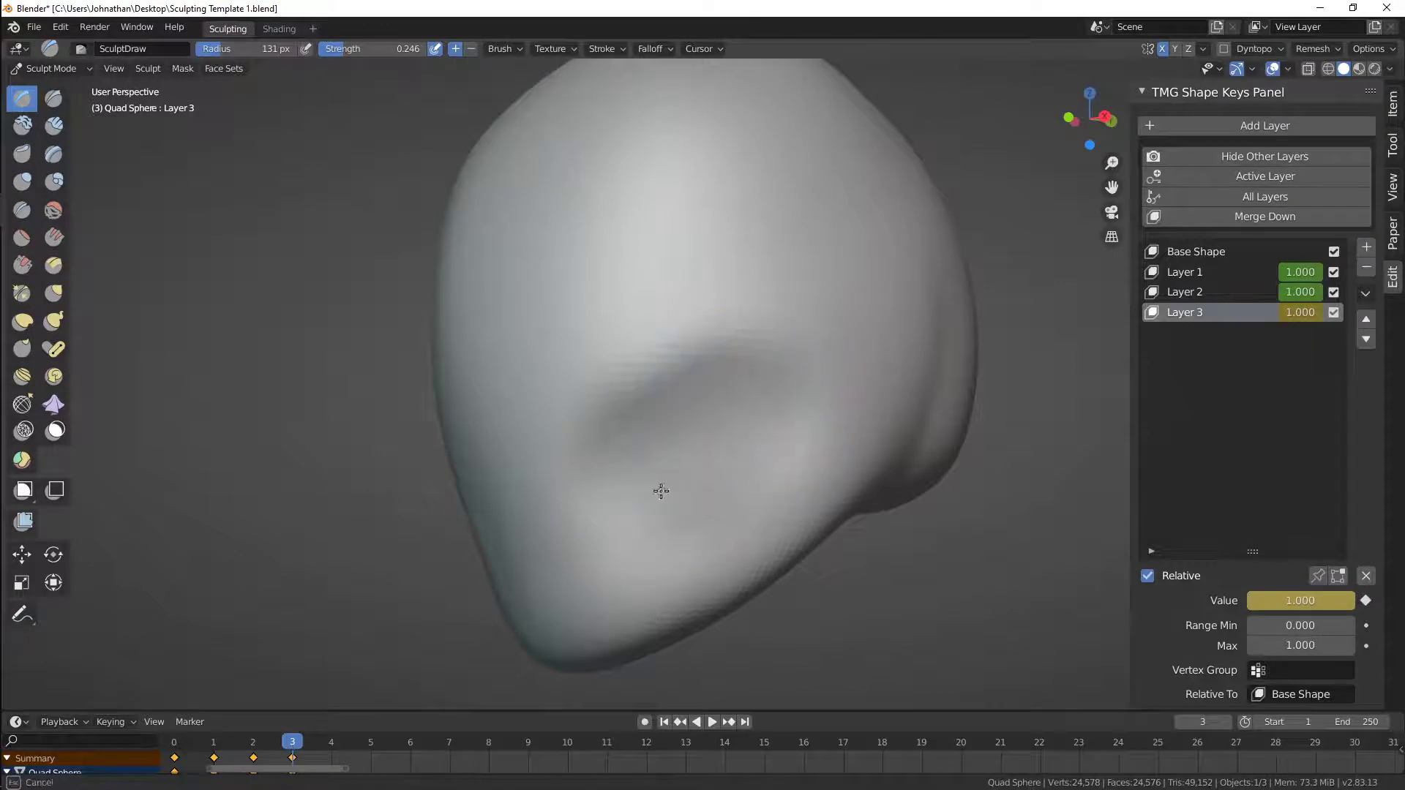
{"action": "scroll", "coordinate": [645, 510], "scroll_direction": "down", "scroll_amount": 3}
{"action": "middle_click_drag", "start_coordinate": [639, 408], "coordinate": [722, 486]}
{"action": "scroll", "coordinate": [721, 486], "scroll_direction": "up", "scroll_amount": 2}
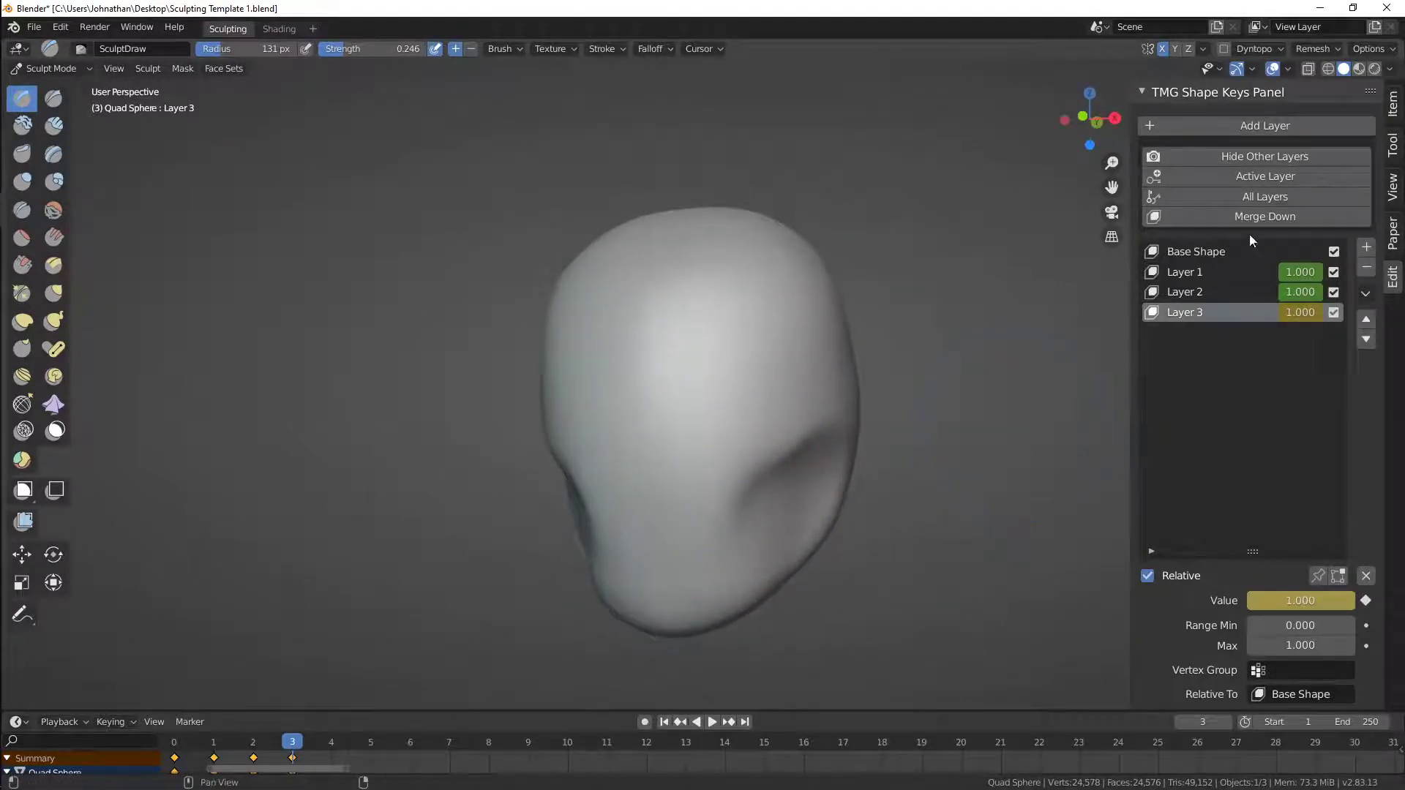
Add a new shape-key layer above Layer 3 and set the Draw brush radius to 87 px
{"action": "left_click", "coordinate": [1267, 129]}
{"action": "scroll", "coordinate": [767, 416], "scroll_direction": "up", "scroll_amount": 3}
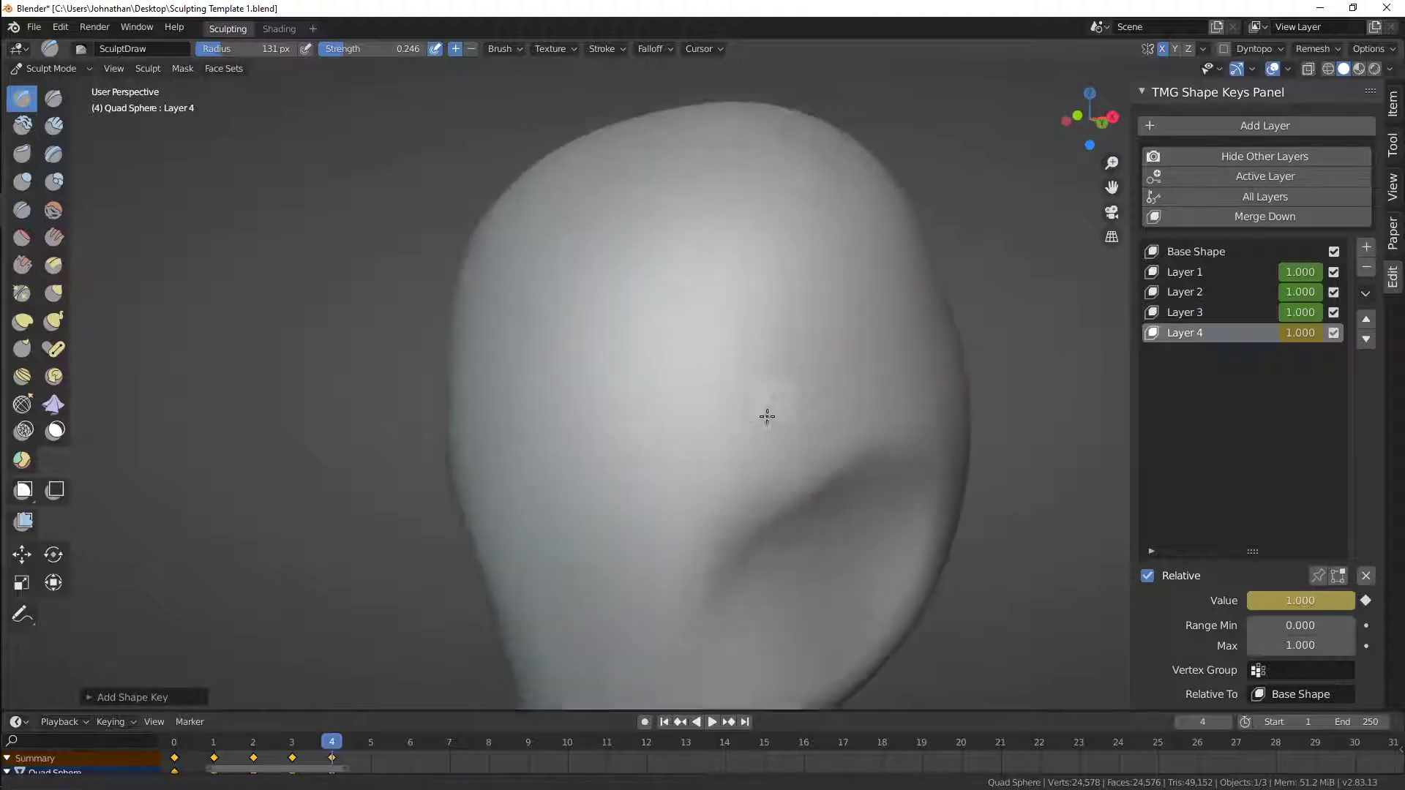
{"action": "middle_click_drag", "start_coordinate": [766, 416], "coordinate": [767, 388], "text": "ctrl"}
{"action": "middle_click_drag", "start_coordinate": [767, 388], "coordinate": [788, 414], "text": "shift"}
{"action": "key", "text": "f"}
{"action": "left_click", "coordinate": [722, 389]}
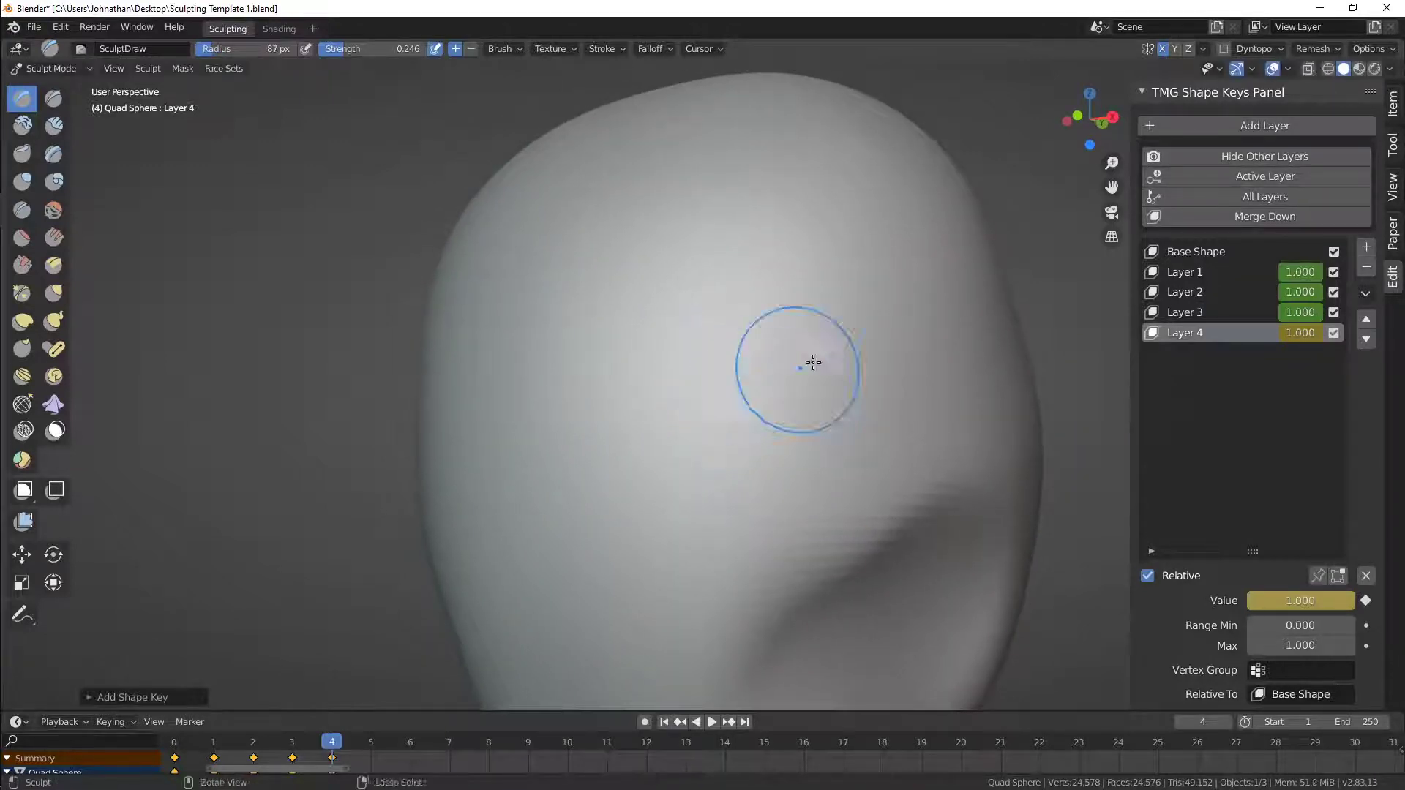
Carve the eye socket into the face, arching under the brow and down along the side of the nose
{"action": "mouse_move", "coordinate": [813, 362]}
{"action": "left_mouse_down"}
{"action": "mouse_move", "coordinate": [724, 417]}
{"action": "mouse_move", "coordinate": [696, 457]}
{"action": "mouse_move", "coordinate": [703, 490]}
{"action": "mouse_move", "coordinate": [702, 414]}
{"action": "mouse_move", "coordinate": [799, 342]}
{"action": "mouse_move", "coordinate": [707, 400]}
{"action": "mouse_move", "coordinate": [837, 339]}
{"action": "mouse_move", "coordinate": [918, 327]}
{"action": "left_mouse_up"}
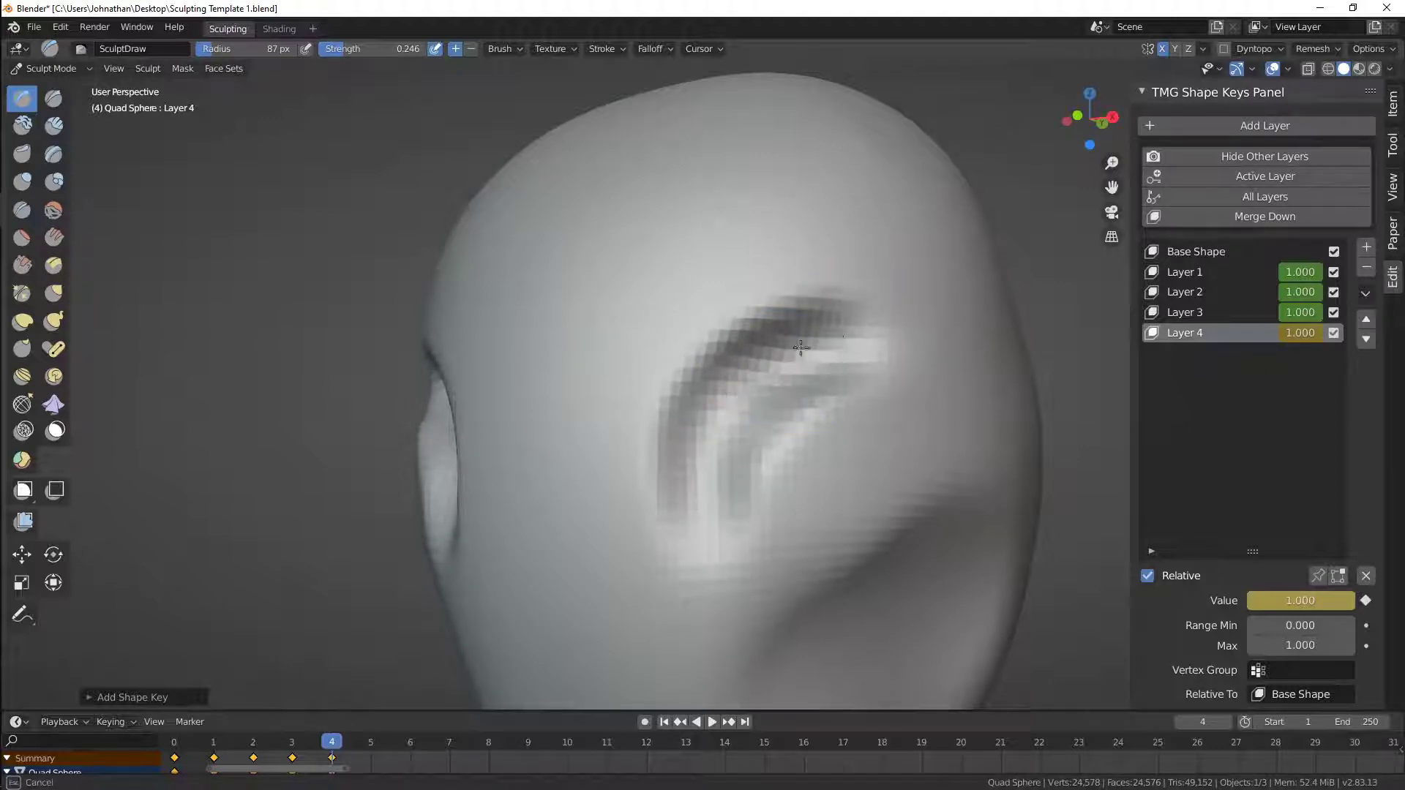
{"action": "mouse_move", "coordinate": [800, 347]}
{"action": "left_mouse_down"}
{"action": "mouse_move", "coordinate": [820, 316]}
{"action": "mouse_move", "coordinate": [677, 458]}
{"action": "mouse_move", "coordinate": [886, 338]}
{"action": "left_mouse_up"}
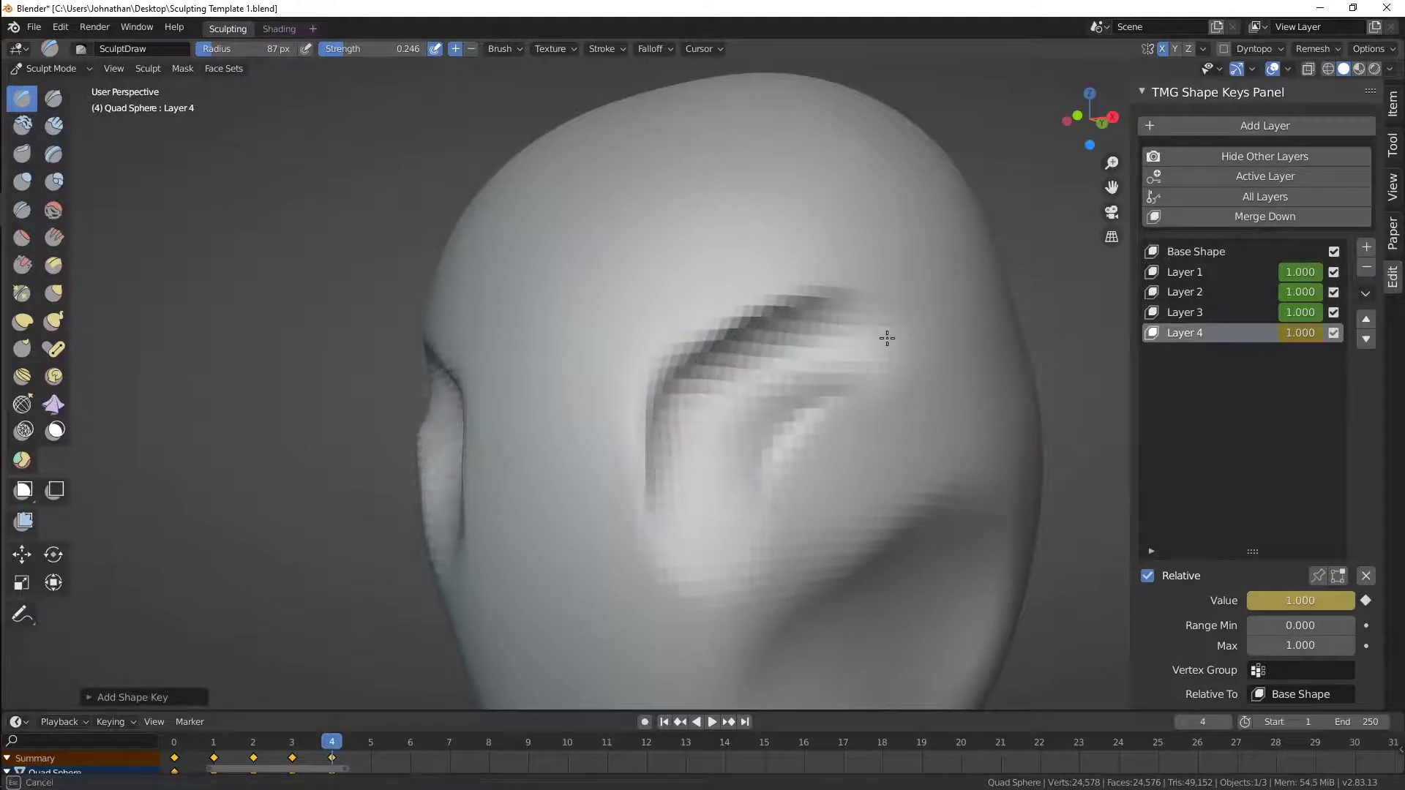
{"action": "mouse_move", "coordinate": [772, 363]}
{"action": "left_mouse_down"}
{"action": "mouse_move", "coordinate": [746, 370]}
{"action": "mouse_move", "coordinate": [705, 495]}
{"action": "mouse_move", "coordinate": [755, 424]}
{"action": "left_mouse_up"}
{"action": "middle_click_drag", "start_coordinate": [755, 424], "coordinate": [761, 487], "text": "ctrl"}
{"action": "middle_click_drag", "start_coordinate": [761, 487], "coordinate": [797, 454]}
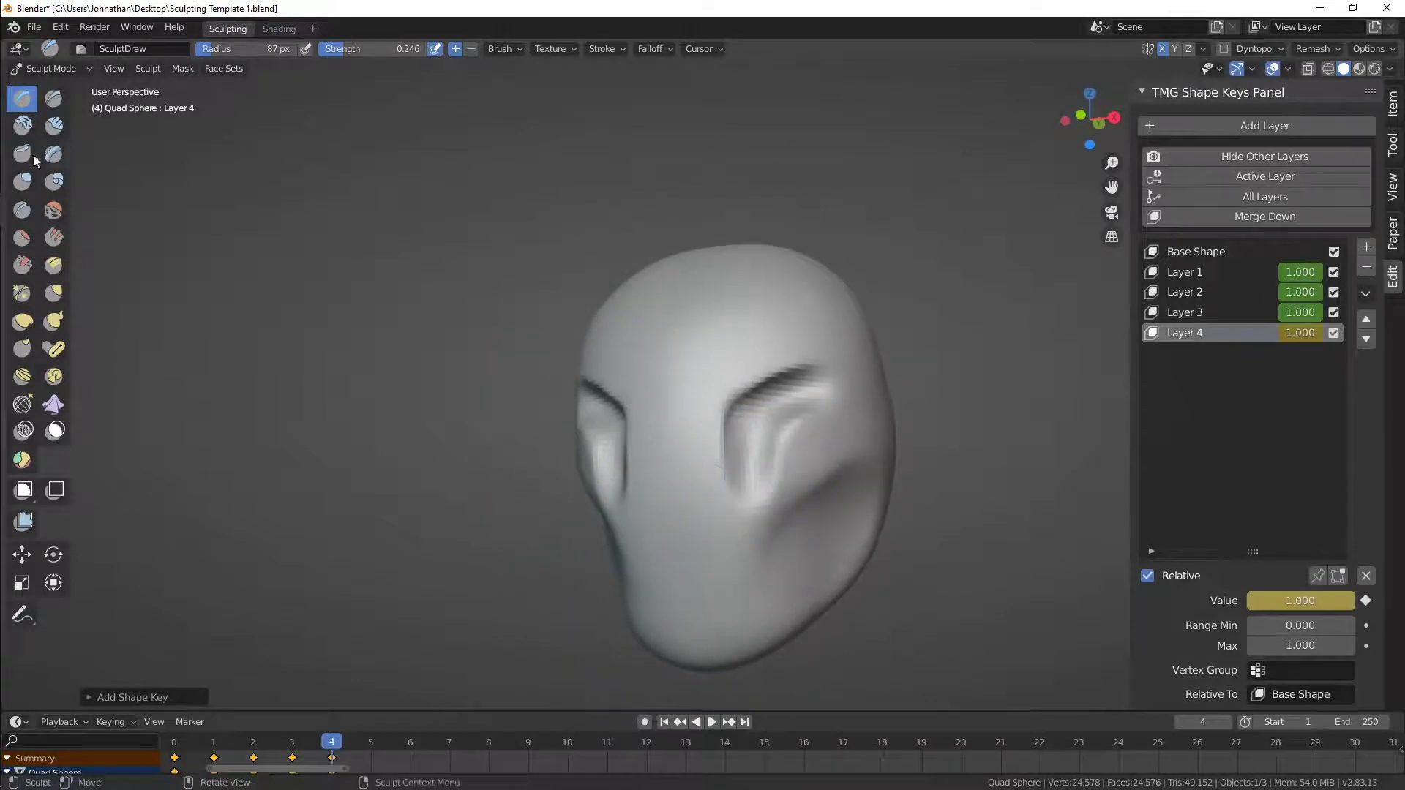
Switch to the Crease brush and define the brow edge, the inner side and the lower end of the eye socket
{"action": "left_click", "coordinate": [20, 212]}
{"action": "scroll", "coordinate": [740, 464], "scroll_direction": "up", "scroll_amount": 5}
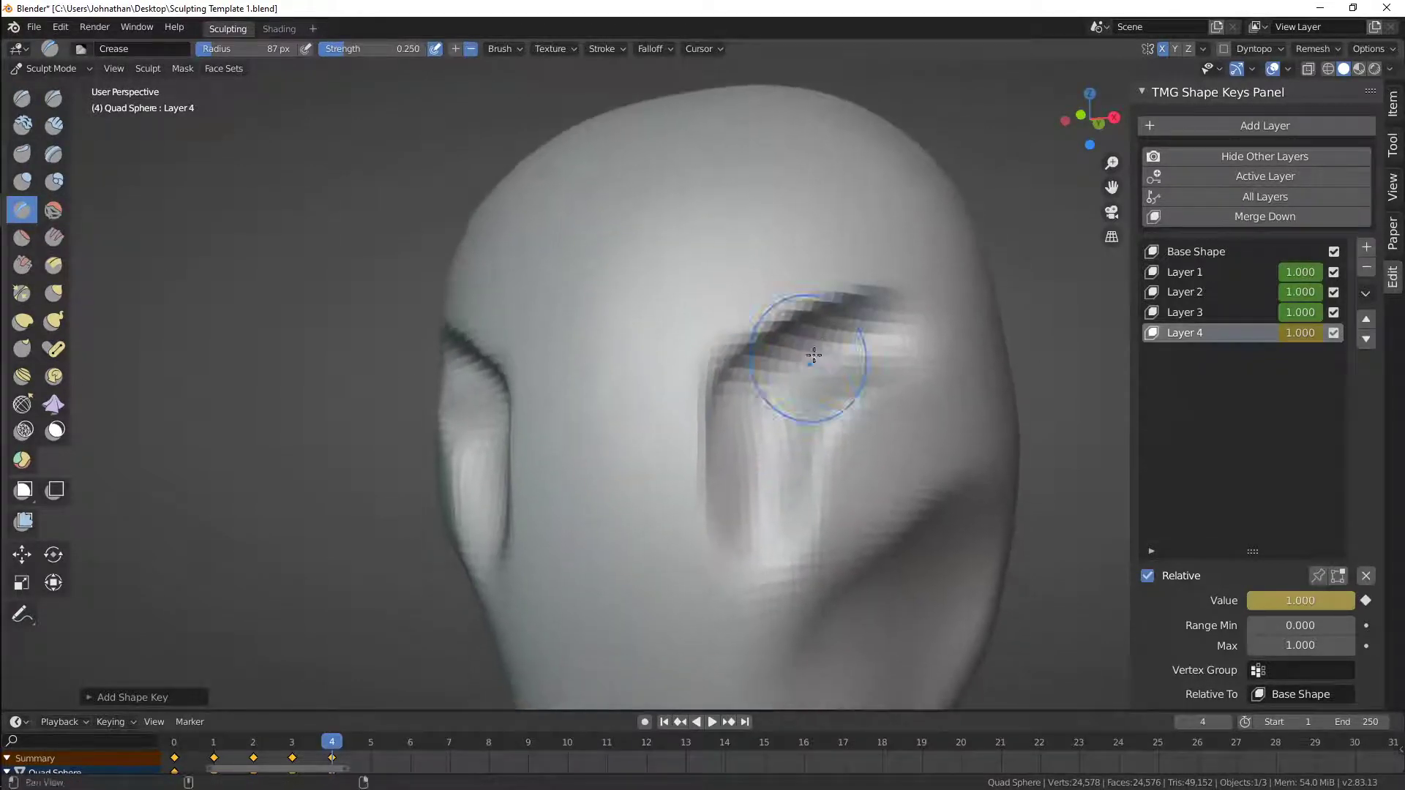
{"action": "mouse_move", "coordinate": [894, 285]}
{"action": "left_mouse_down", "text": "ctrl"}
{"action": "mouse_move", "coordinate": [684, 371]}
{"action": "mouse_move", "coordinate": [704, 382]}
{"action": "left_mouse_up", "text": "ctrl"}
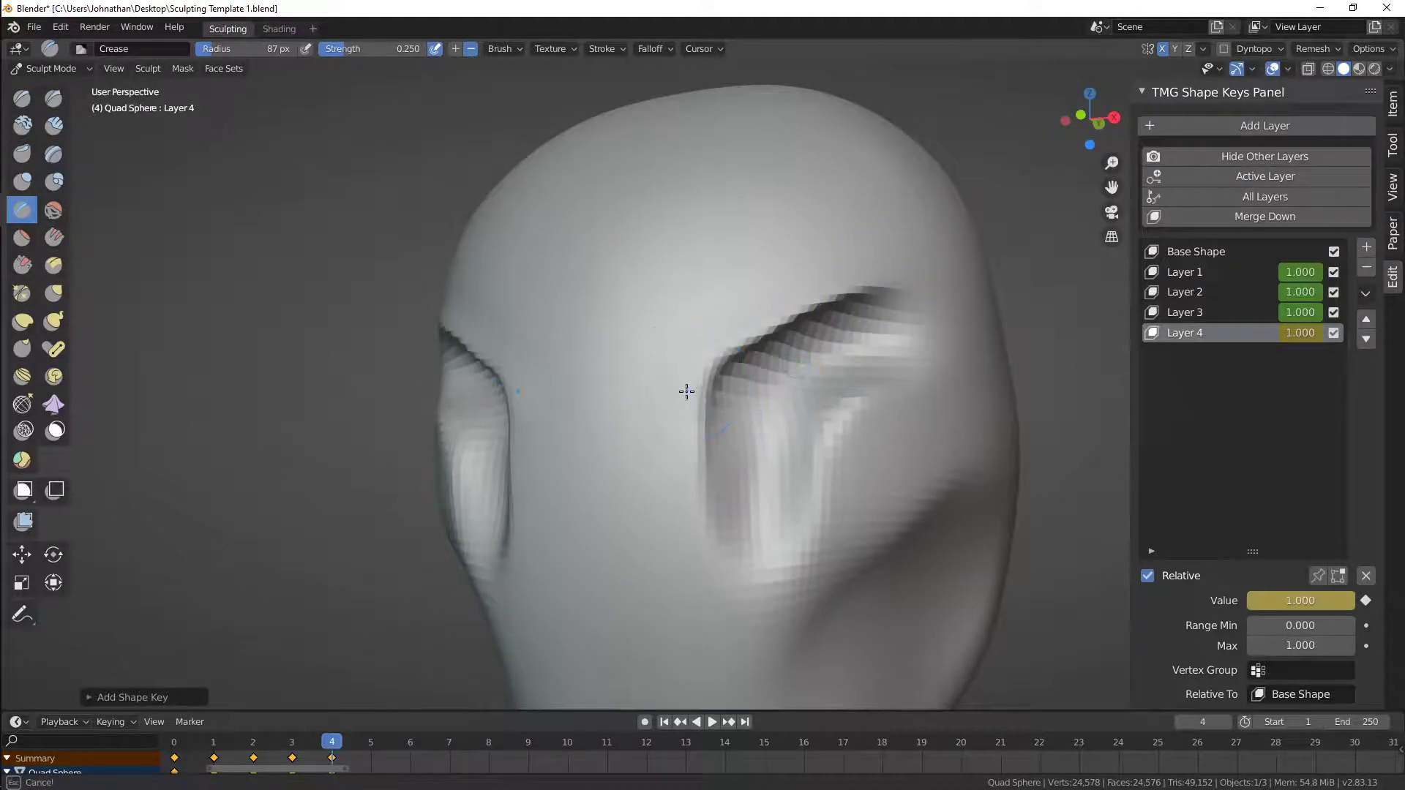
{"action": "left_click_drag", "start_coordinate": [686, 429], "coordinate": [704, 556], "text": "ctrl"}
{"action": "middle_click_drag", "start_coordinate": [740, 639], "coordinate": [725, 629]}
{"action": "left_click_drag", "start_coordinate": [684, 570], "coordinate": [780, 543], "text": "ctrl"}
{"action": "middle_click_drag", "start_coordinate": [781, 543], "coordinate": [769, 538]}
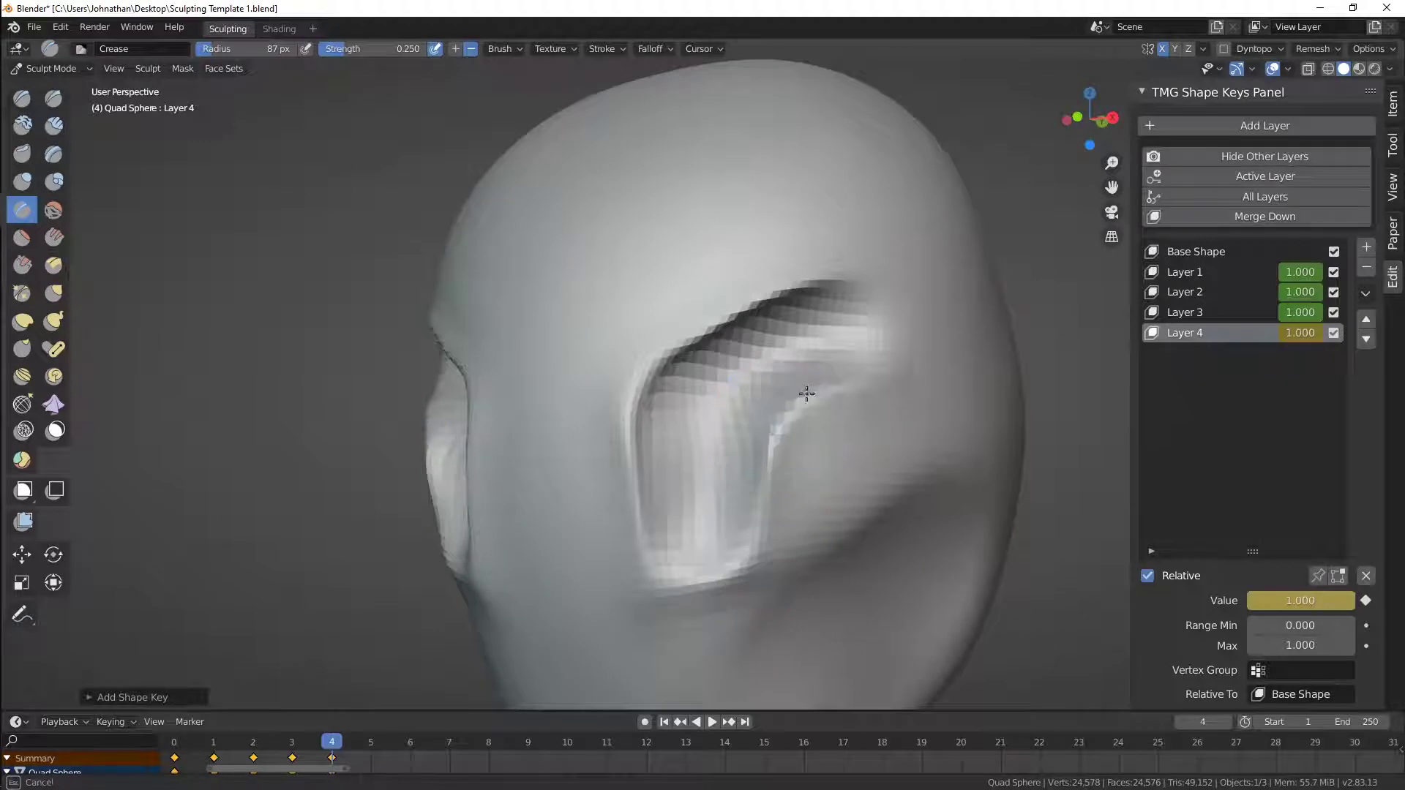
Crease around the outer corner of the eye socket and back along its upper rim
{"action": "middle_click_drag", "start_coordinate": [806, 394], "coordinate": [849, 361]}
{"action": "left_click_drag", "start_coordinate": [829, 349], "coordinate": [806, 300], "text": "ctrl"}
{"action": "mouse_move", "coordinate": [807, 300]}
{"action": "left_mouse_down", "text": "ctrl"}
{"action": "mouse_move", "coordinate": [659, 323]}
{"action": "mouse_move", "coordinate": [784, 298]}
{"action": "mouse_move", "coordinate": [650, 343]}
{"action": "left_mouse_up", "text": "ctrl"}
{"action": "mouse_move", "coordinate": [746, 370]}
{"action": "middle_mouse_down", "text": "ctrl"}
{"action": "mouse_move", "coordinate": [707, 442]}
{"action": "mouse_move", "coordinate": [721, 403]}
{"action": "middle_mouse_up", "text": "ctrl"}
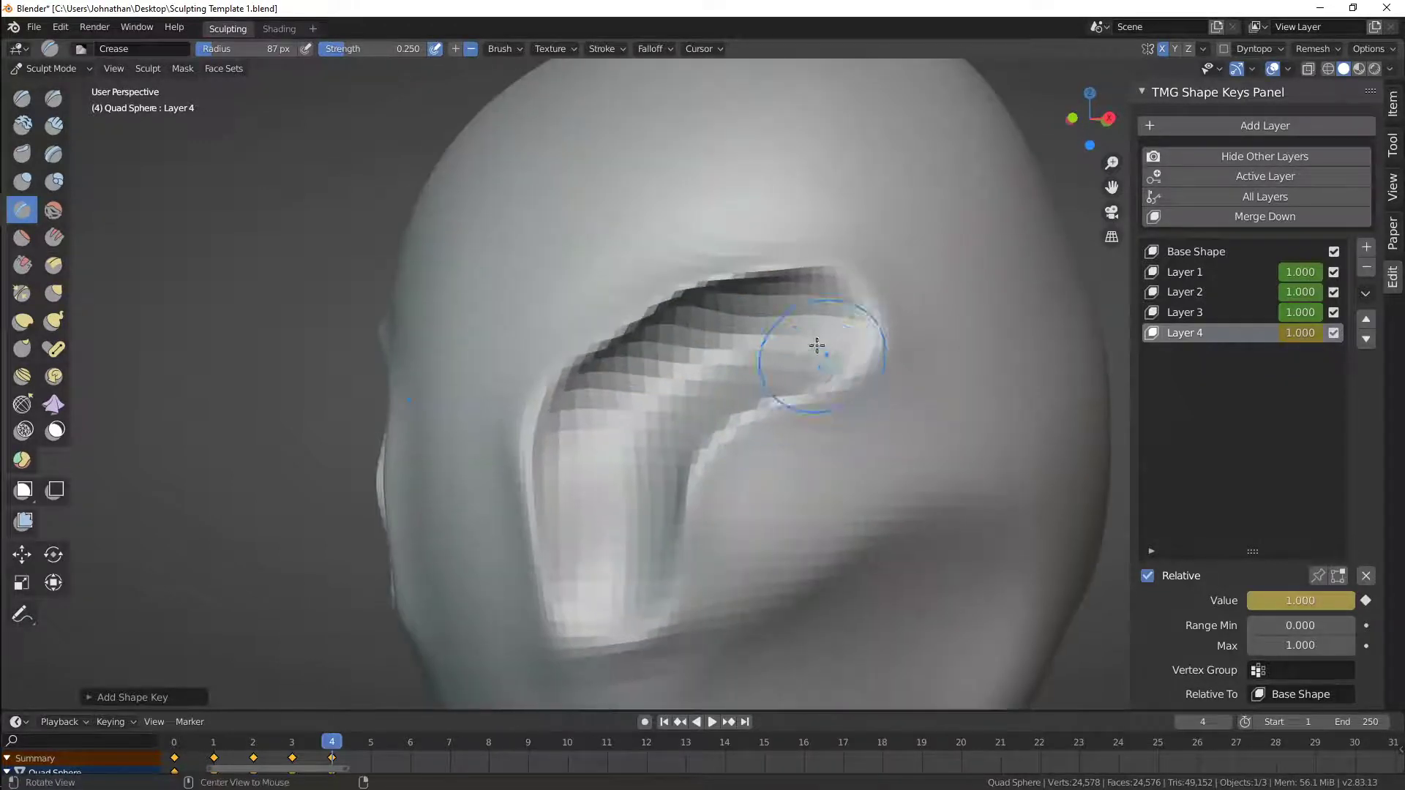
{"action": "mouse_move", "coordinate": [815, 306]}
{"action": "left_mouse_down"}
{"action": "mouse_move", "coordinate": [739, 297]}
{"action": "mouse_move", "coordinate": [810, 294]}
{"action": "left_mouse_up"}
Deepen the inside of the eye socket from its lower inner end and crease the lower rim toward the outer corner
{"action": "mouse_move", "coordinate": [810, 292]}
{"action": "middle_mouse_down"}
{"action": "mouse_move", "coordinate": [615, 366]}
{"action": "mouse_move", "coordinate": [568, 471]}
{"action": "mouse_move", "coordinate": [560, 545]}
{"action": "mouse_move", "coordinate": [583, 611]}
{"action": "middle_mouse_up"}
{"action": "mouse_move", "coordinate": [643, 584]}
{"action": "left_mouse_down"}
{"action": "mouse_move", "coordinate": [657, 546]}
{"action": "mouse_move", "coordinate": [649, 431]}
{"action": "mouse_move", "coordinate": [662, 417]}
{"action": "left_mouse_up"}
{"action": "middle_click_drag", "start_coordinate": [687, 417], "coordinate": [679, 512]}
{"action": "left_click_drag", "start_coordinate": [654, 596], "coordinate": [828, 502]}
{"action": "middle_click_drag", "start_coordinate": [828, 502], "coordinate": [831, 447]}
{"action": "left_click_drag", "start_coordinate": [862, 518], "coordinate": [857, 490], "text": "alt+shift"}
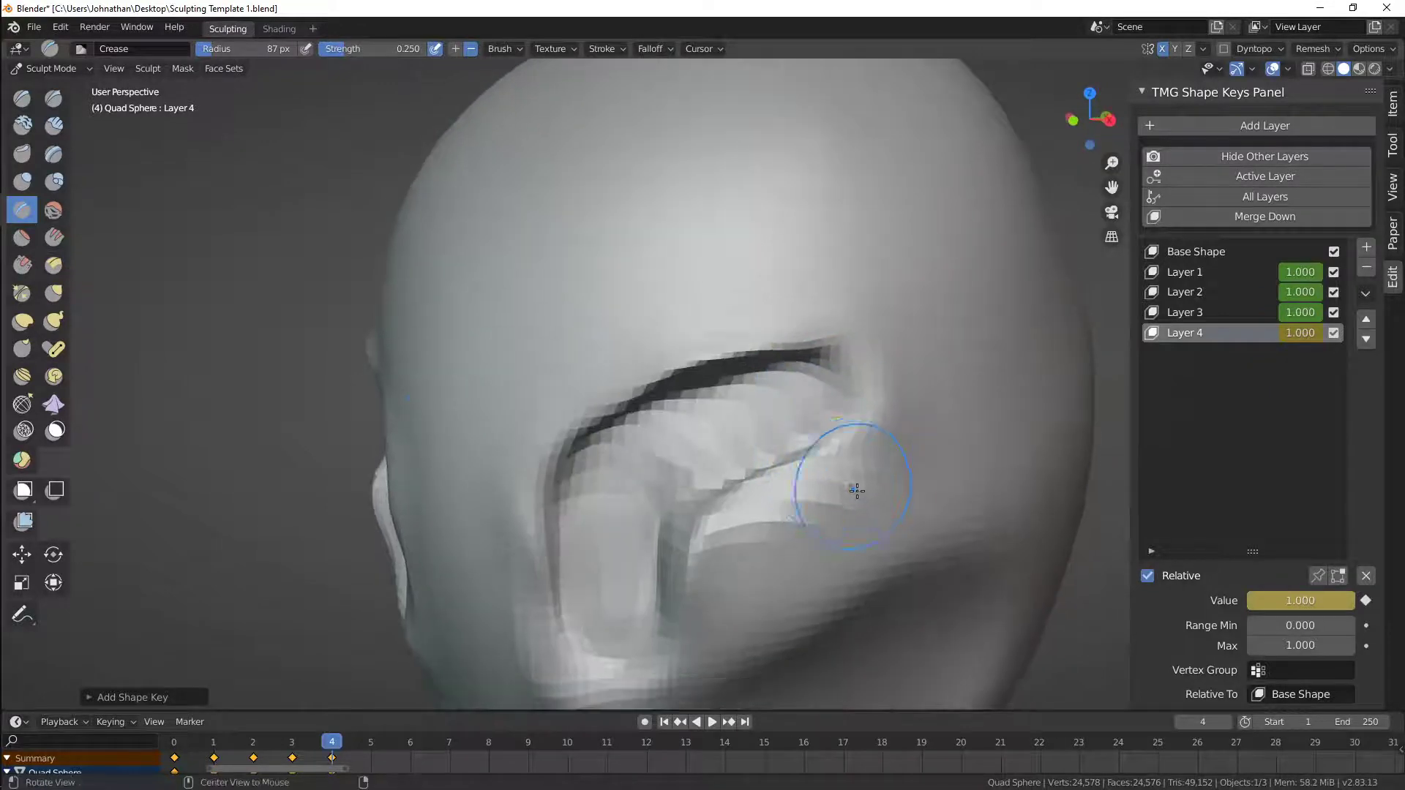
Examine the creased eye socket and brow from several angles
{"action": "middle_click_drag", "start_coordinate": [736, 598], "coordinate": [786, 456]}
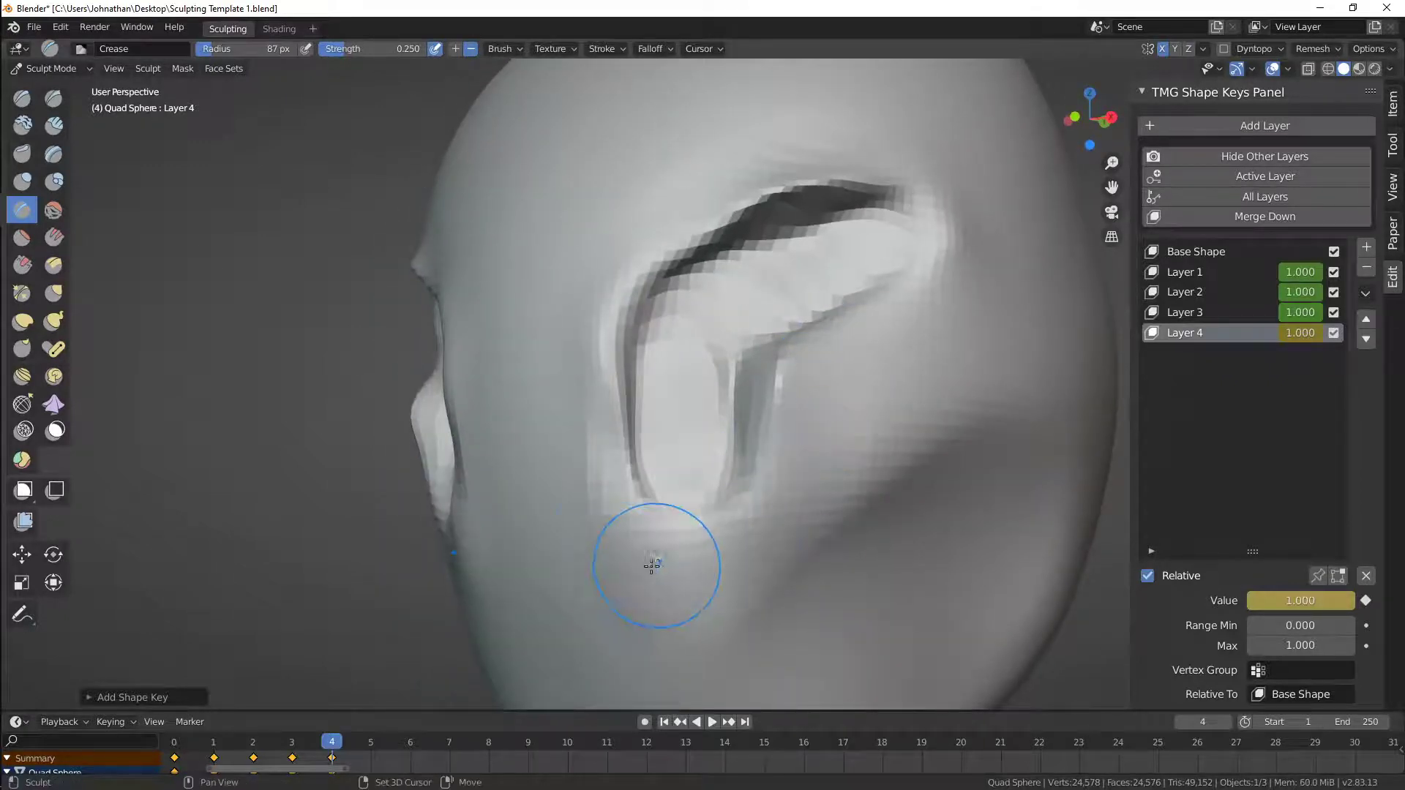
{"action": "middle_click_drag", "start_coordinate": [636, 568], "coordinate": [652, 562]}
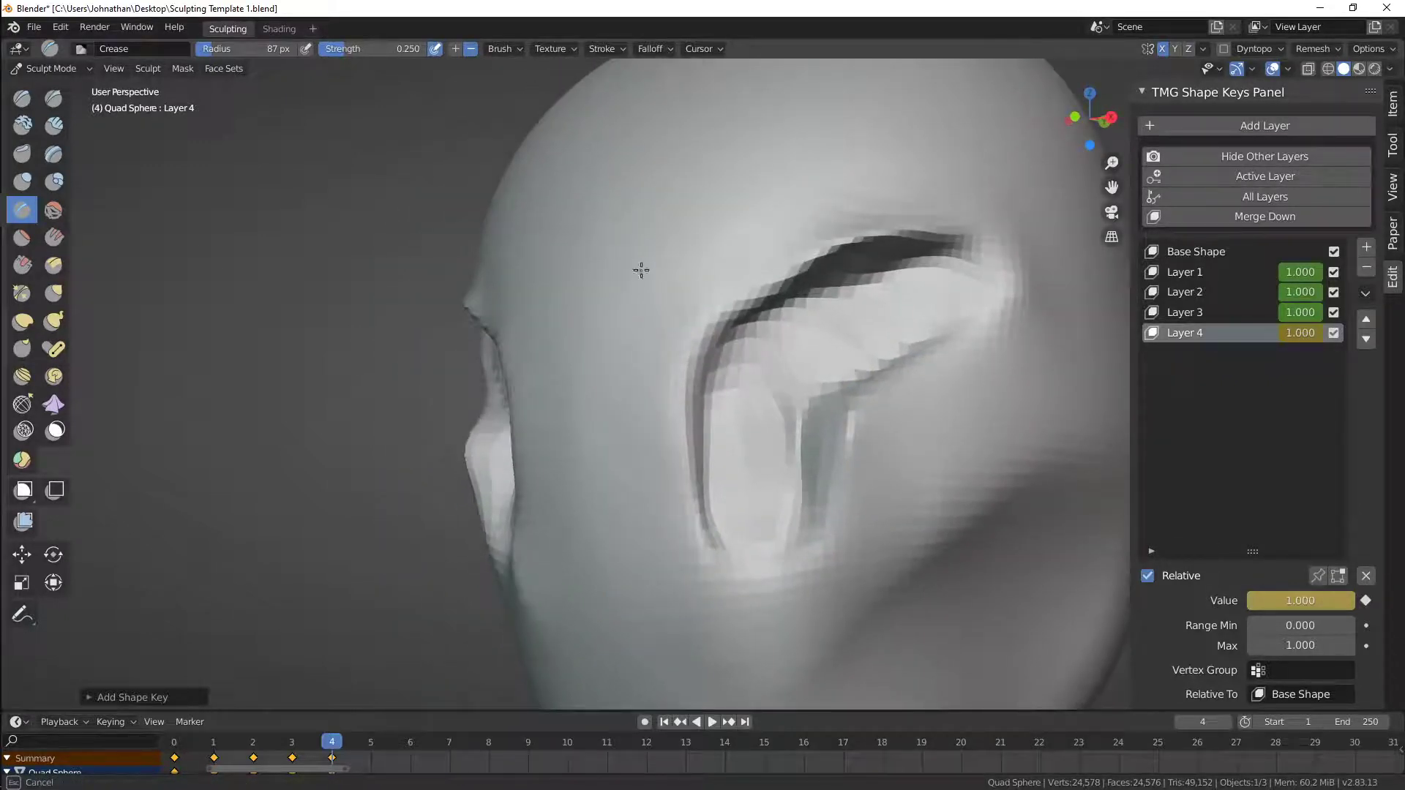
{"action": "middle_click_drag", "start_coordinate": [639, 270], "coordinate": [642, 468], "text": "shift"}
{"action": "middle_click_drag", "start_coordinate": [741, 418], "coordinate": [637, 408]}
{"action": "middle_click_drag", "start_coordinate": [847, 398], "coordinate": [811, 452]}
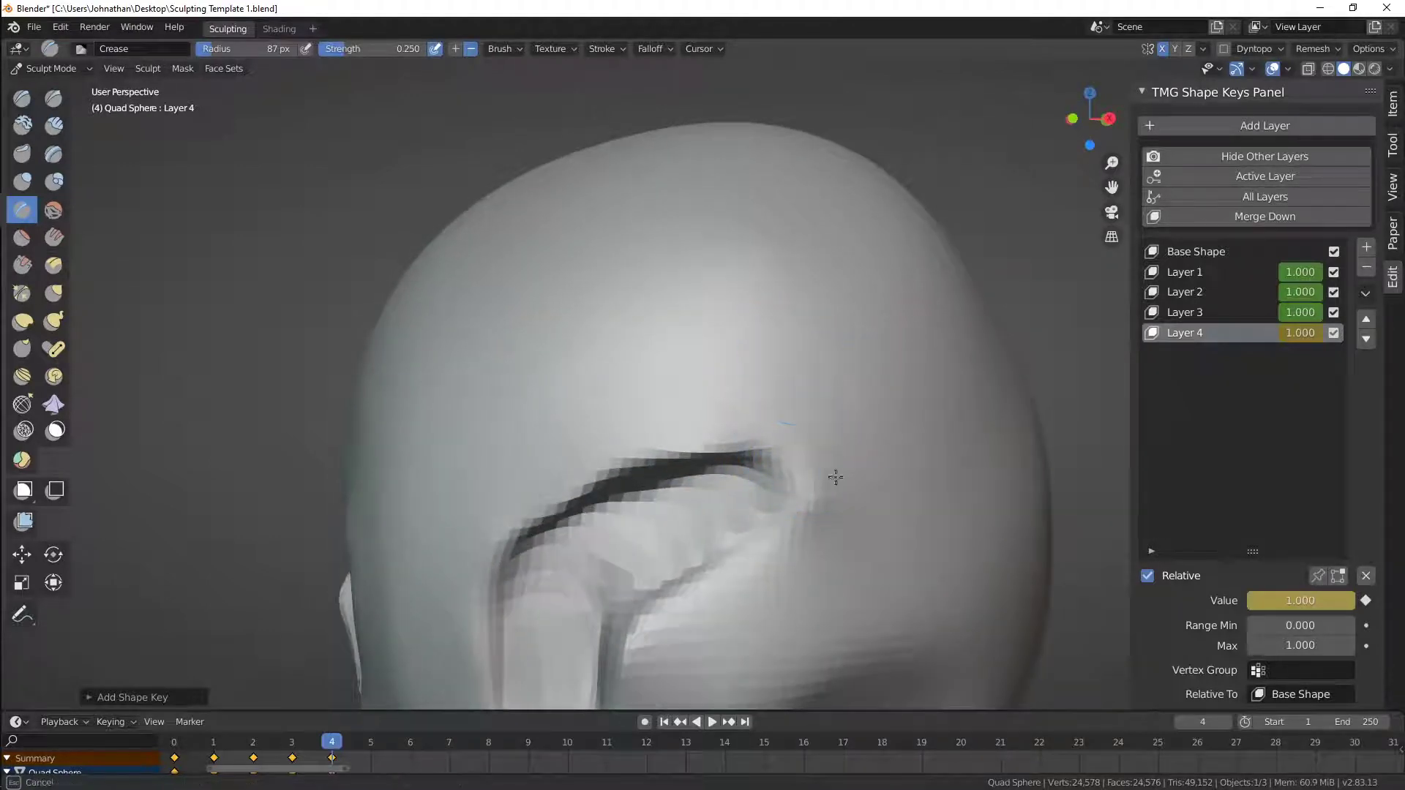
{"action": "middle_click_drag", "start_coordinate": [839, 499], "coordinate": [878, 471]}
{"action": "scroll", "coordinate": [730, 554], "scroll_direction": "down", "scroll_amount": 3}
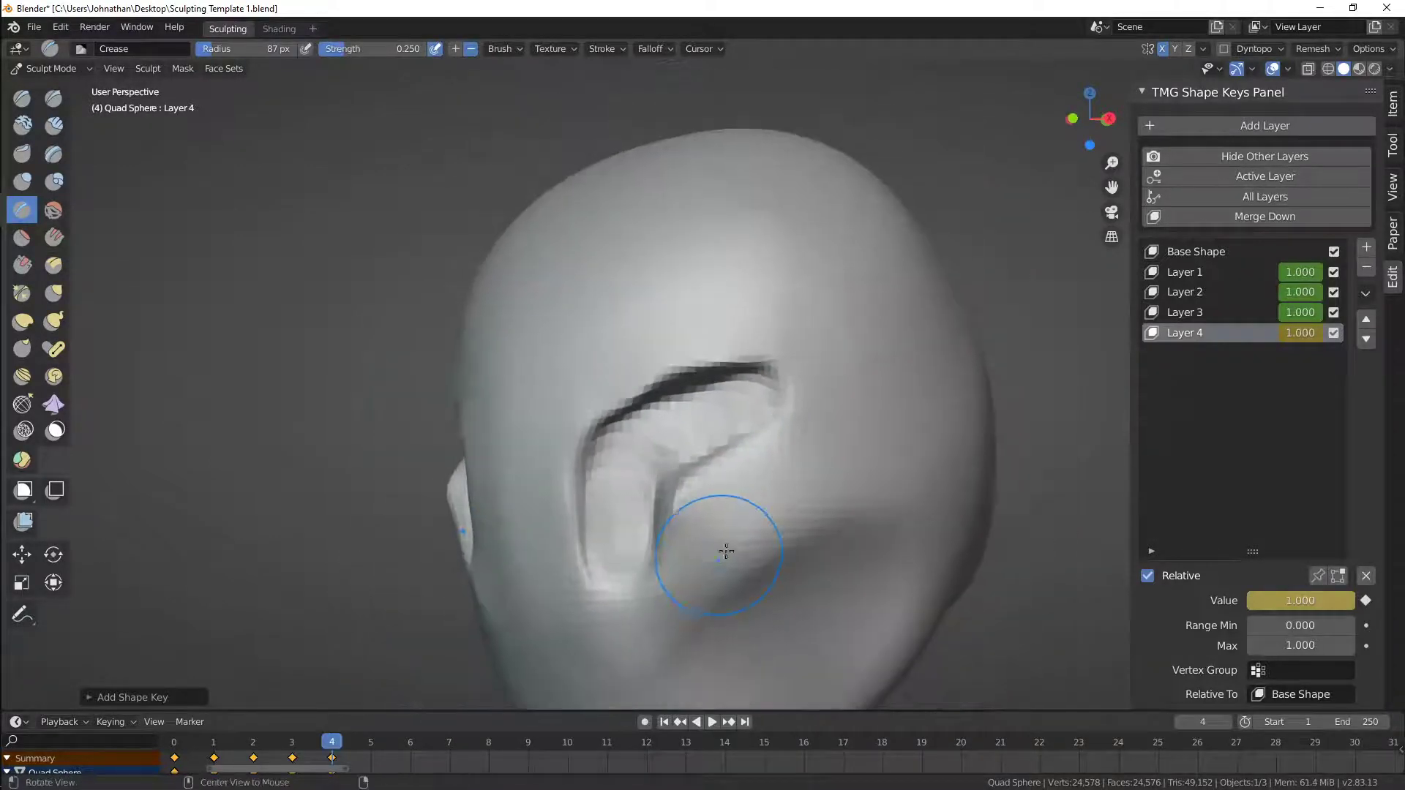
{"action": "middle_click_drag", "start_coordinate": [638, 549], "coordinate": [688, 571]}
Deepen the inner part of the eye socket, the area under the brow and the socket's outer corner
{"action": "middle_click_drag", "start_coordinate": [651, 635], "coordinate": [681, 410], "text": "ctrl"}
{"action": "left_click_drag", "start_coordinate": [692, 579], "coordinate": [699, 468]}
{"action": "middle_click_drag", "start_coordinate": [700, 466], "coordinate": [671, 489]}
{"action": "left_click_drag", "start_coordinate": [663, 357], "coordinate": [871, 317]}
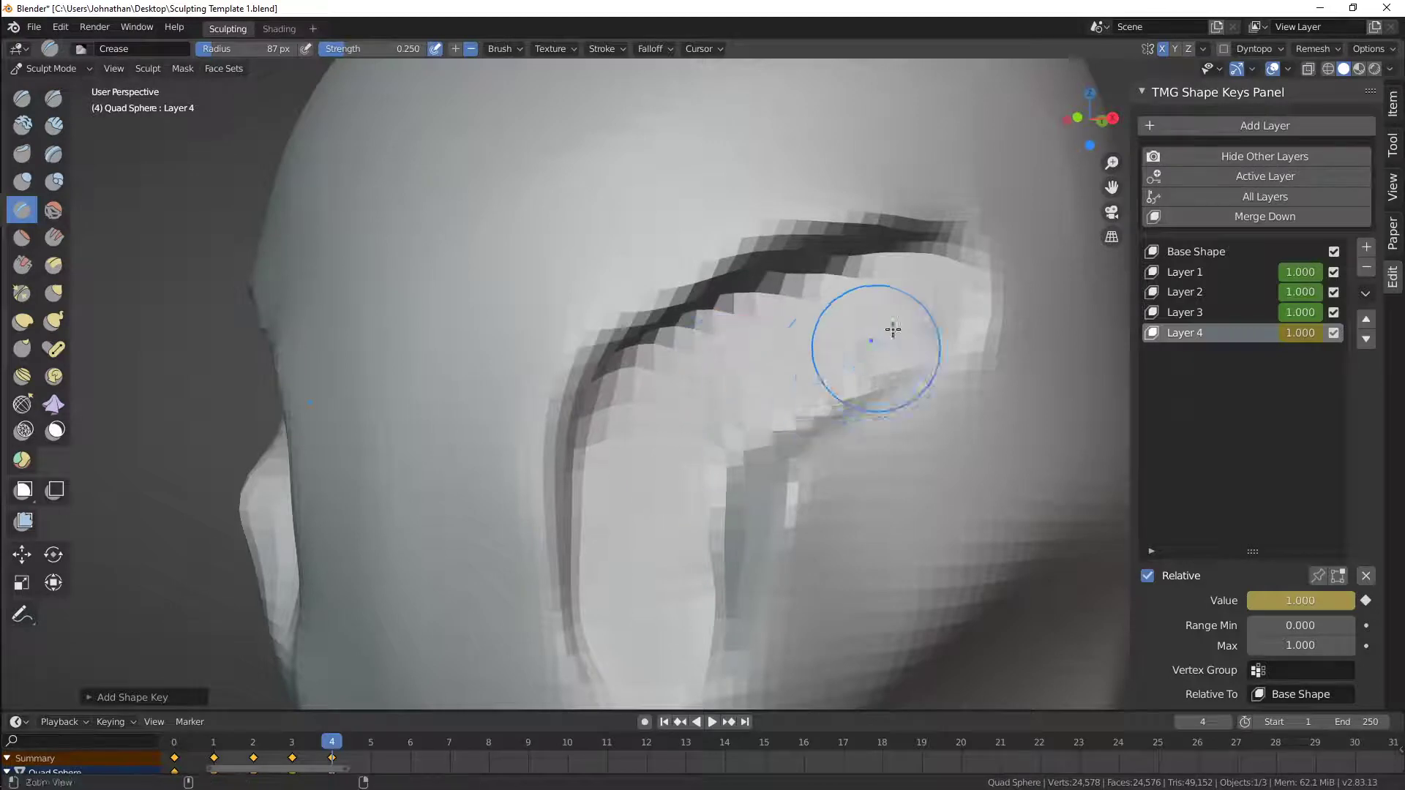
{"action": "mouse_move", "coordinate": [882, 322]}
{"action": "middle_mouse_down", "text": "ctrl"}
{"action": "mouse_move", "coordinate": [819, 364]}
{"action": "mouse_move", "coordinate": [863, 298]}
{"action": "mouse_move", "coordinate": [792, 413]}
{"action": "mouse_move", "coordinate": [835, 243]}
{"action": "middle_mouse_up", "text": "ctrl"}
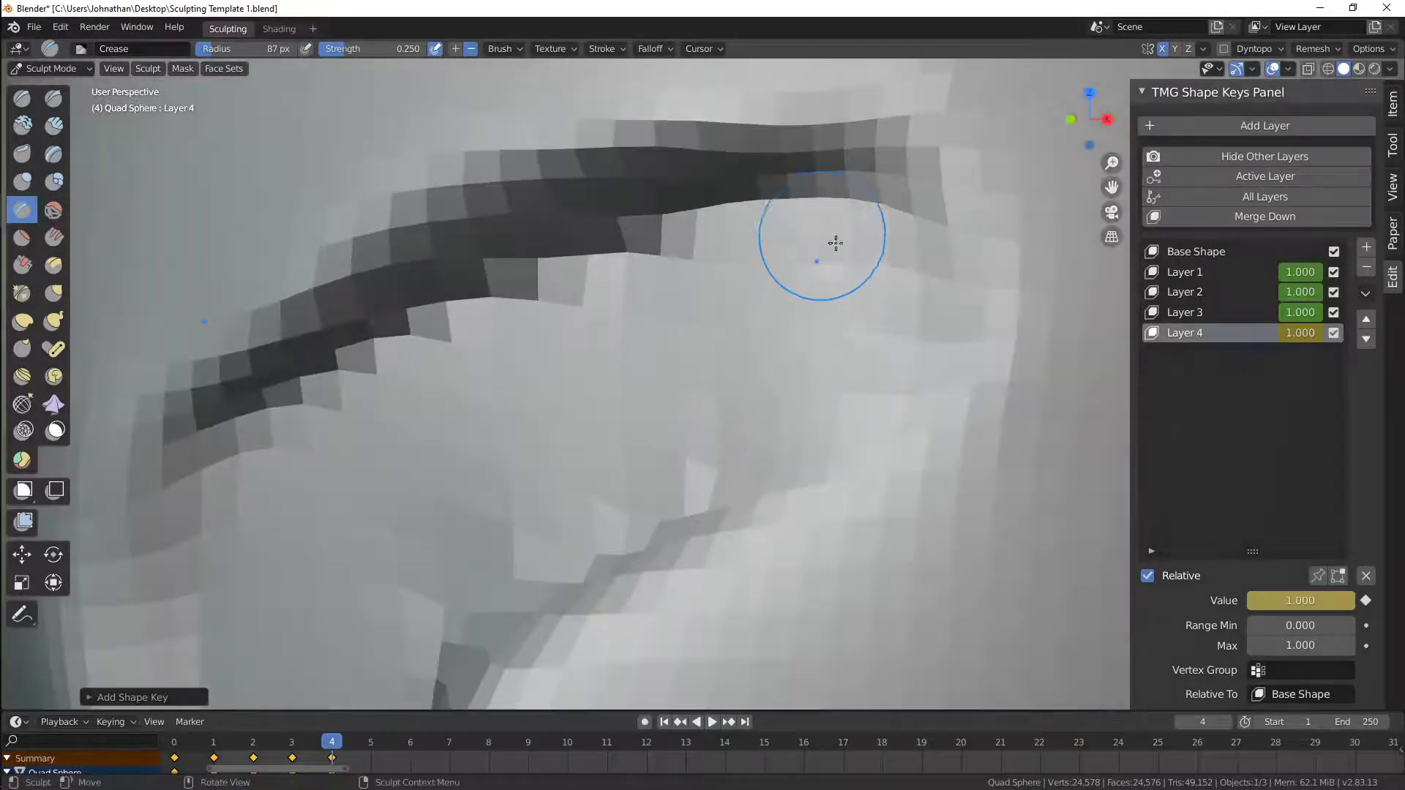
{"action": "left_click_drag", "start_coordinate": [873, 294], "coordinate": [850, 357]}
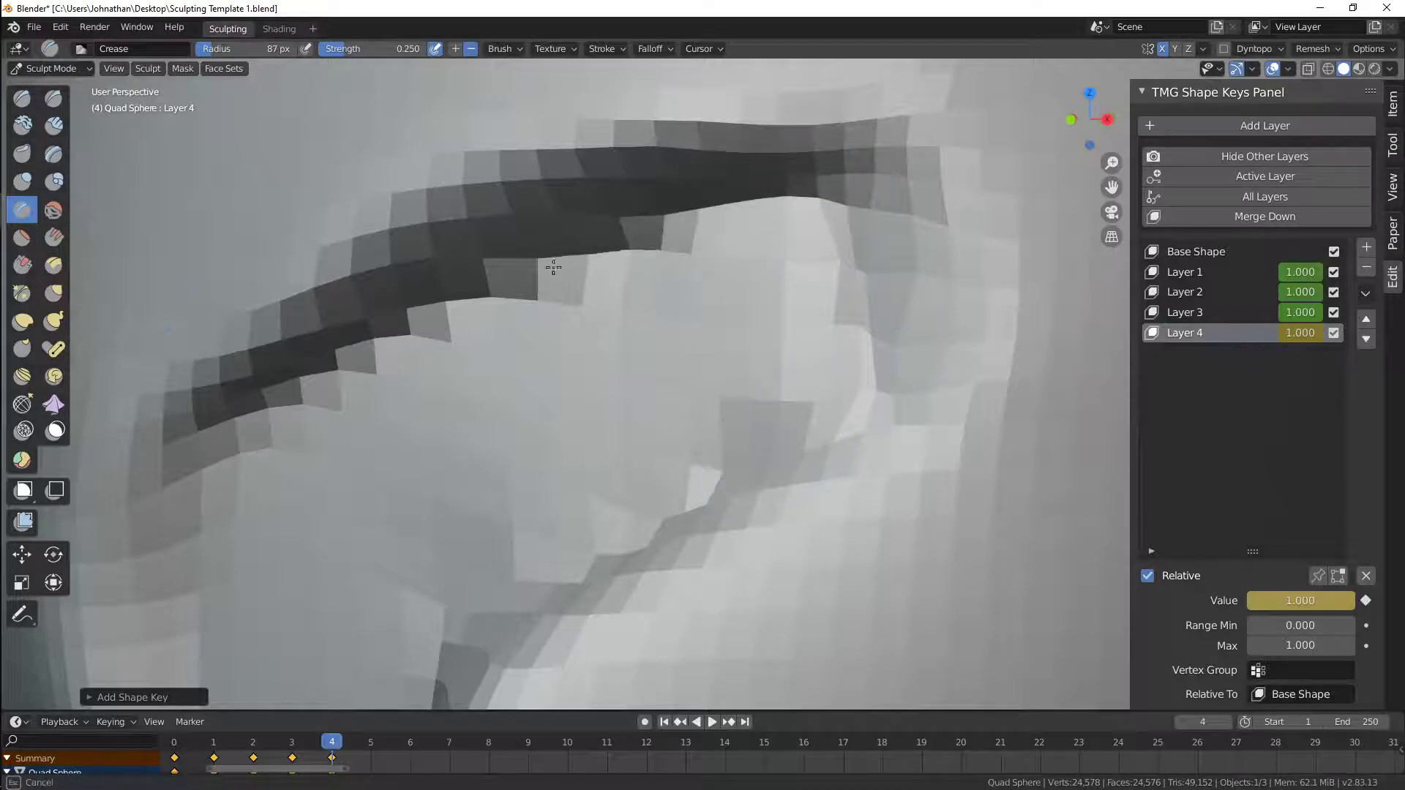
Crease the lower outer rim of the eye socket to separate it from the cheek
{"action": "middle_click_drag", "start_coordinate": [555, 266], "coordinate": [621, 382], "text": "ctrl"}
{"action": "middle_click_drag", "start_coordinate": [749, 437], "coordinate": [722, 411]}
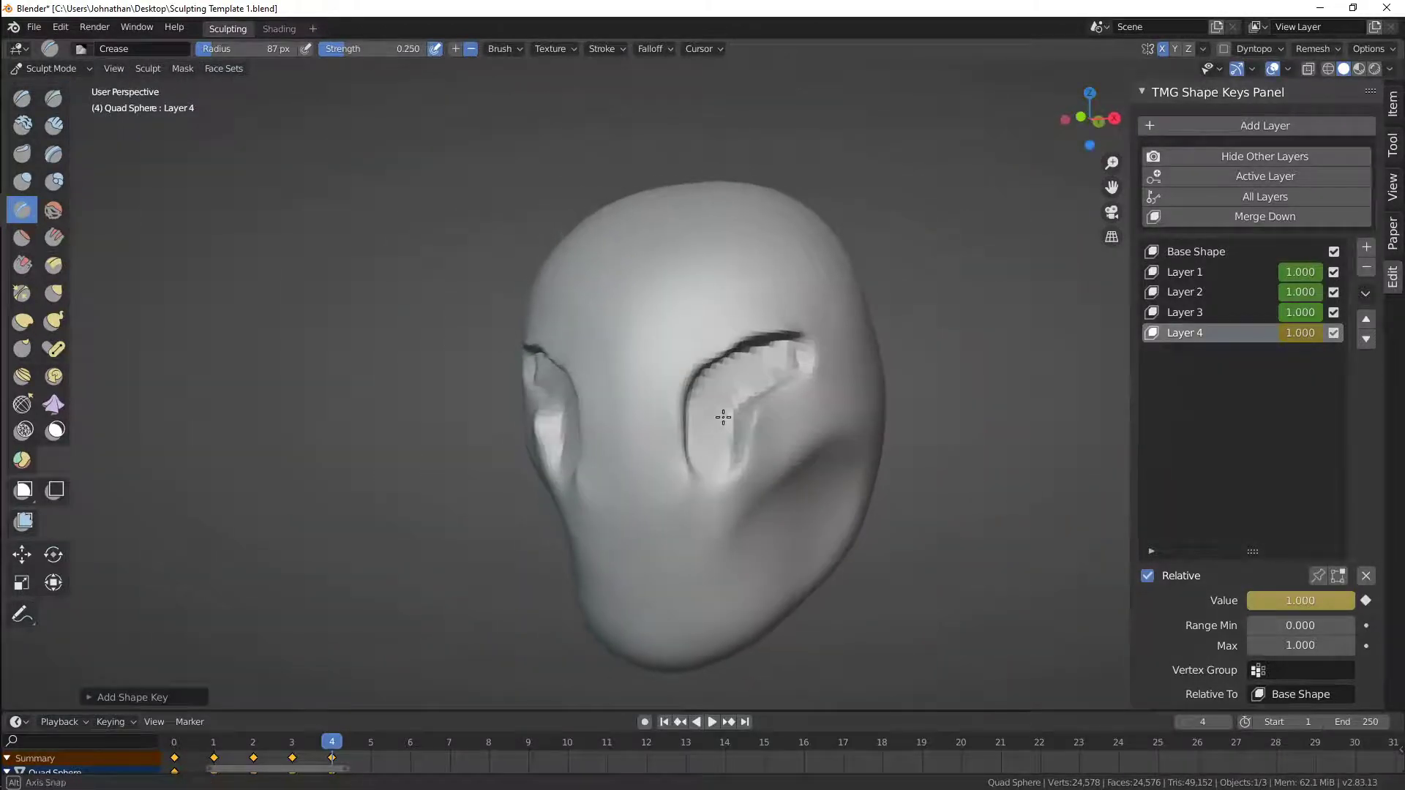
{"action": "scroll", "coordinate": [739, 440], "scroll_direction": "up", "scroll_amount": 8}
{"action": "middle_click_drag", "start_coordinate": [765, 458], "coordinate": [806, 358]}
{"action": "mouse_move", "coordinate": [772, 316]}
{"action": "left_mouse_down"}
{"action": "mouse_move", "coordinate": [762, 473]}
{"action": "mouse_move", "coordinate": [770, 408]}
{"action": "left_mouse_up"}
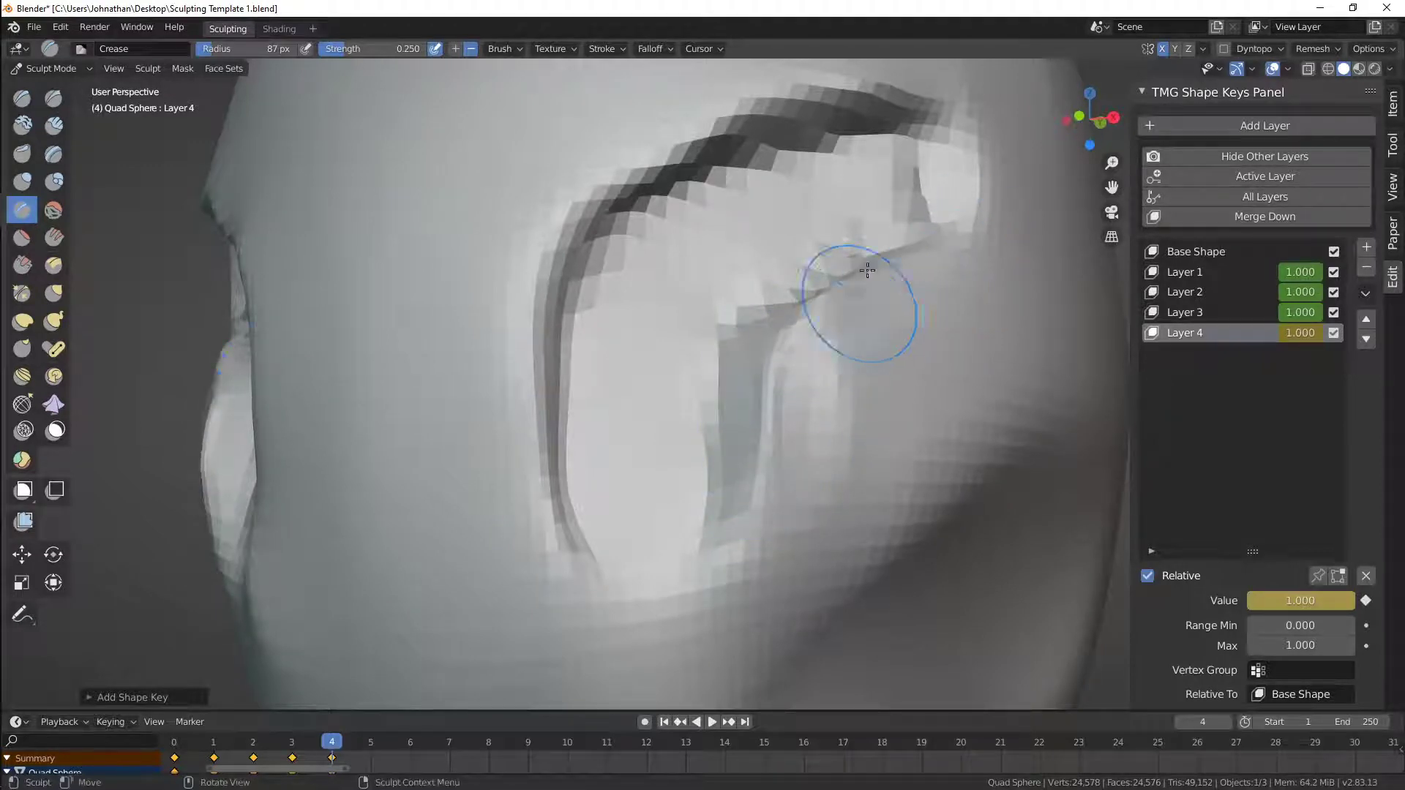
{"action": "mouse_move", "coordinate": [867, 271]}
{"action": "left_mouse_down"}
{"action": "mouse_move", "coordinate": [731, 344]}
{"action": "mouse_move", "coordinate": [736, 517]}
{"action": "mouse_move", "coordinate": [856, 361]}
{"action": "left_mouse_up"}
{"action": "mouse_move", "coordinate": [870, 311]}
{"action": "left_mouse_down", "text": "ctrl+alt"}
{"action": "mouse_move", "coordinate": [773, 439]}
{"action": "mouse_move", "coordinate": [804, 454]}
{"action": "mouse_move", "coordinate": [687, 552]}
{"action": "mouse_move", "coordinate": [822, 356]}
{"action": "mouse_move", "coordinate": [633, 506]}
{"action": "left_mouse_up", "text": "ctrl+alt"}
Crease the upper edge of the cheek hollow beneath the cheekbone, from the back of the jaw toward the mouth area
{"action": "mouse_move", "coordinate": [661, 502]}
{"action": "middle_mouse_down"}
{"action": "mouse_move", "coordinate": [616, 447]}
{"action": "mouse_move", "coordinate": [671, 517]}
{"action": "mouse_move", "coordinate": [611, 533]}
{"action": "middle_mouse_up"}
{"action": "mouse_move", "coordinate": [808, 447]}
{"action": "middle_mouse_down"}
{"action": "mouse_move", "coordinate": [748, 476]}
{"action": "mouse_move", "coordinate": [744, 410]}
{"action": "middle_mouse_up"}
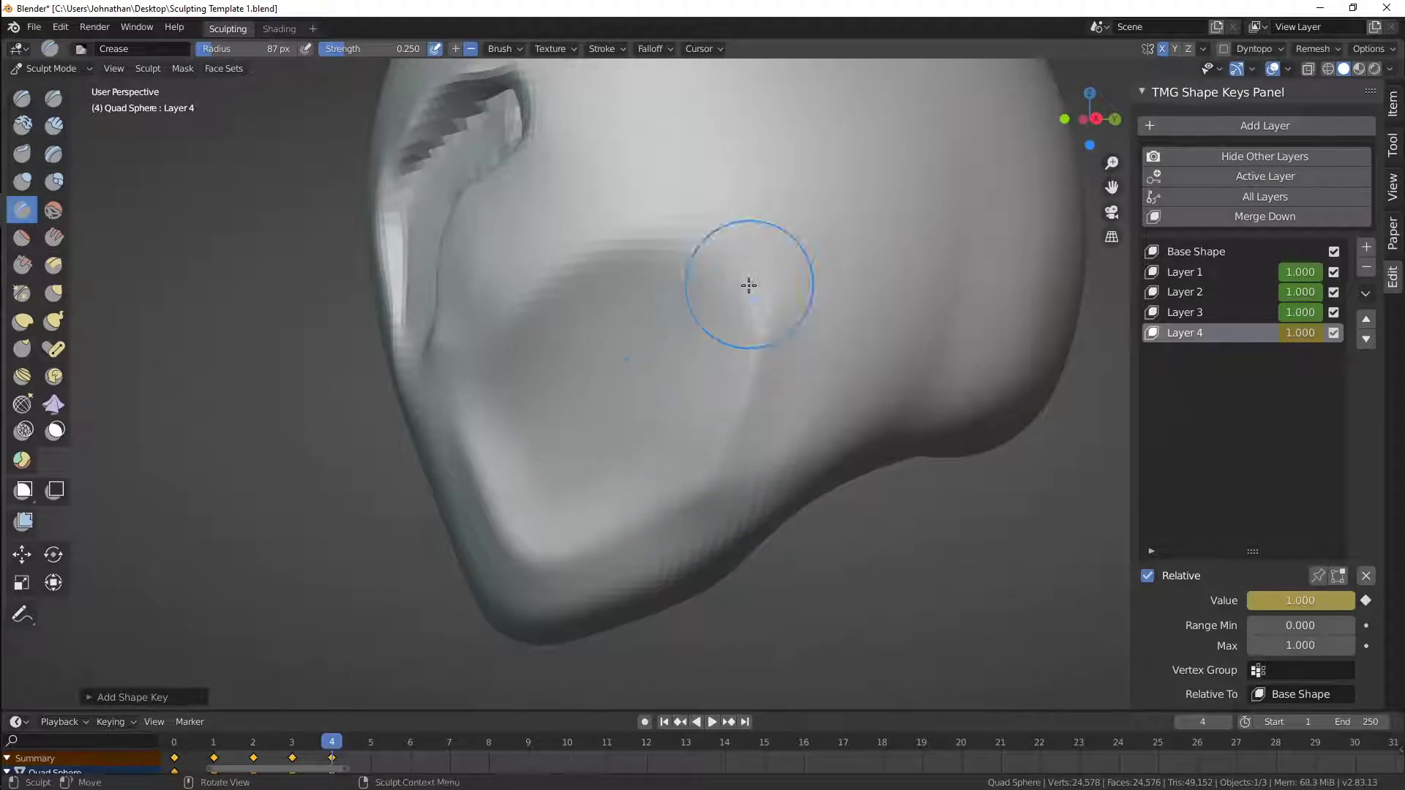
{"action": "middle_click_drag", "start_coordinate": [654, 266], "coordinate": [688, 269]}
{"action": "mouse_move", "coordinate": [772, 242]}
{"action": "left_mouse_down", "text": "ctrl"}
{"action": "mouse_move", "coordinate": [629, 309]}
{"action": "mouse_move", "coordinate": [522, 408]}
{"action": "left_mouse_up", "text": "ctrl"}
{"action": "mouse_move", "coordinate": [537, 398]}
{"action": "middle_mouse_down"}
{"action": "mouse_move", "coordinate": [753, 364]}
{"action": "mouse_move", "coordinate": [743, 275]}
{"action": "middle_mouse_up"}
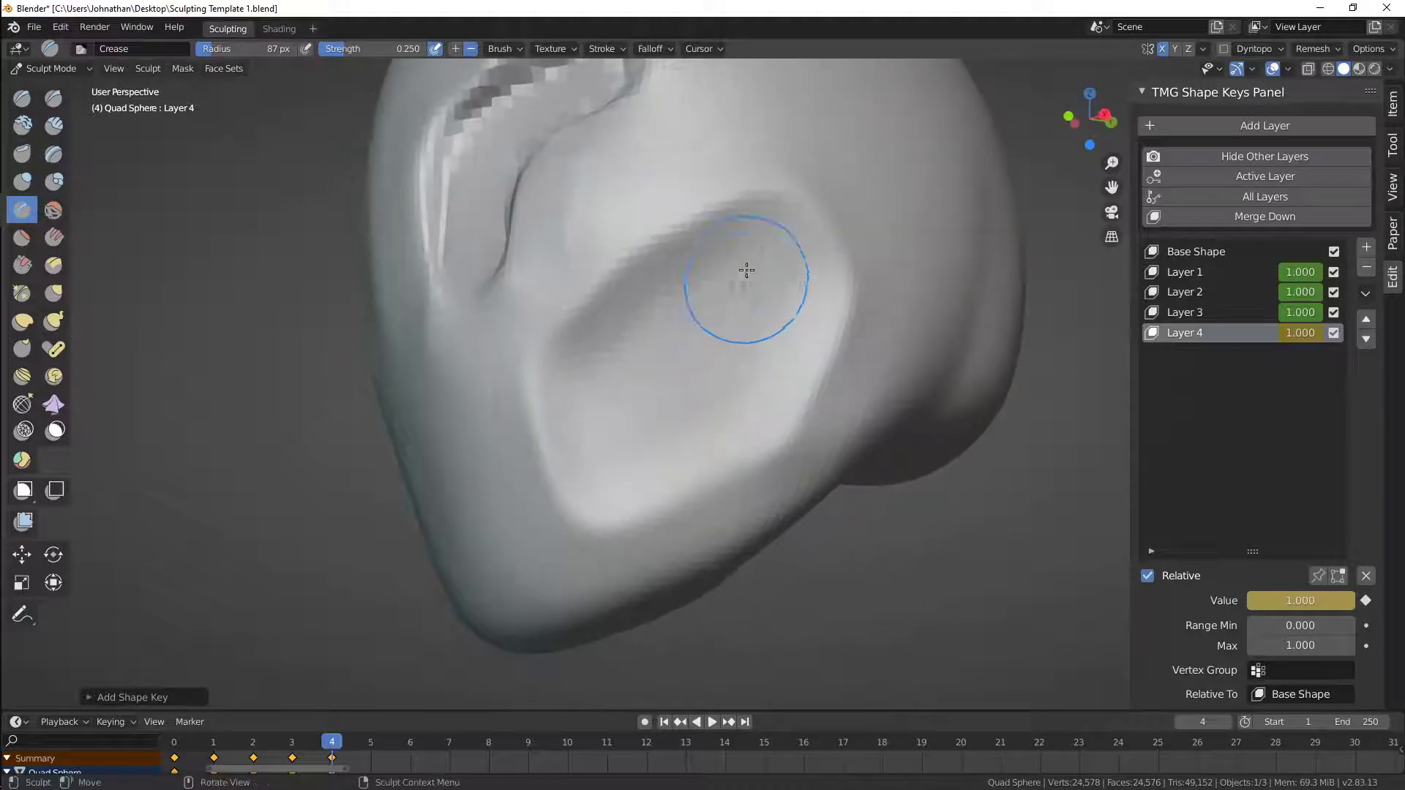
Deepen the cheek hollow and sharpen its front, lower and upper edges
{"action": "left_click_drag", "start_coordinate": [594, 353], "coordinate": [609, 393]}
{"action": "mouse_move", "coordinate": [607, 461]}
{"action": "left_mouse_down"}
{"action": "mouse_move", "coordinate": [759, 377]}
{"action": "mouse_move", "coordinate": [782, 300]}
{"action": "left_mouse_up"}
{"action": "left_click_drag", "start_coordinate": [768, 249], "coordinate": [783, 293]}
{"action": "mouse_move", "coordinate": [749, 231]}
{"action": "left_mouse_down"}
{"action": "mouse_move", "coordinate": [790, 301]}
{"action": "mouse_move", "coordinate": [637, 326]}
{"action": "left_mouse_up"}
{"action": "middle_click_drag", "start_coordinate": [694, 363], "coordinate": [1118, 357]}
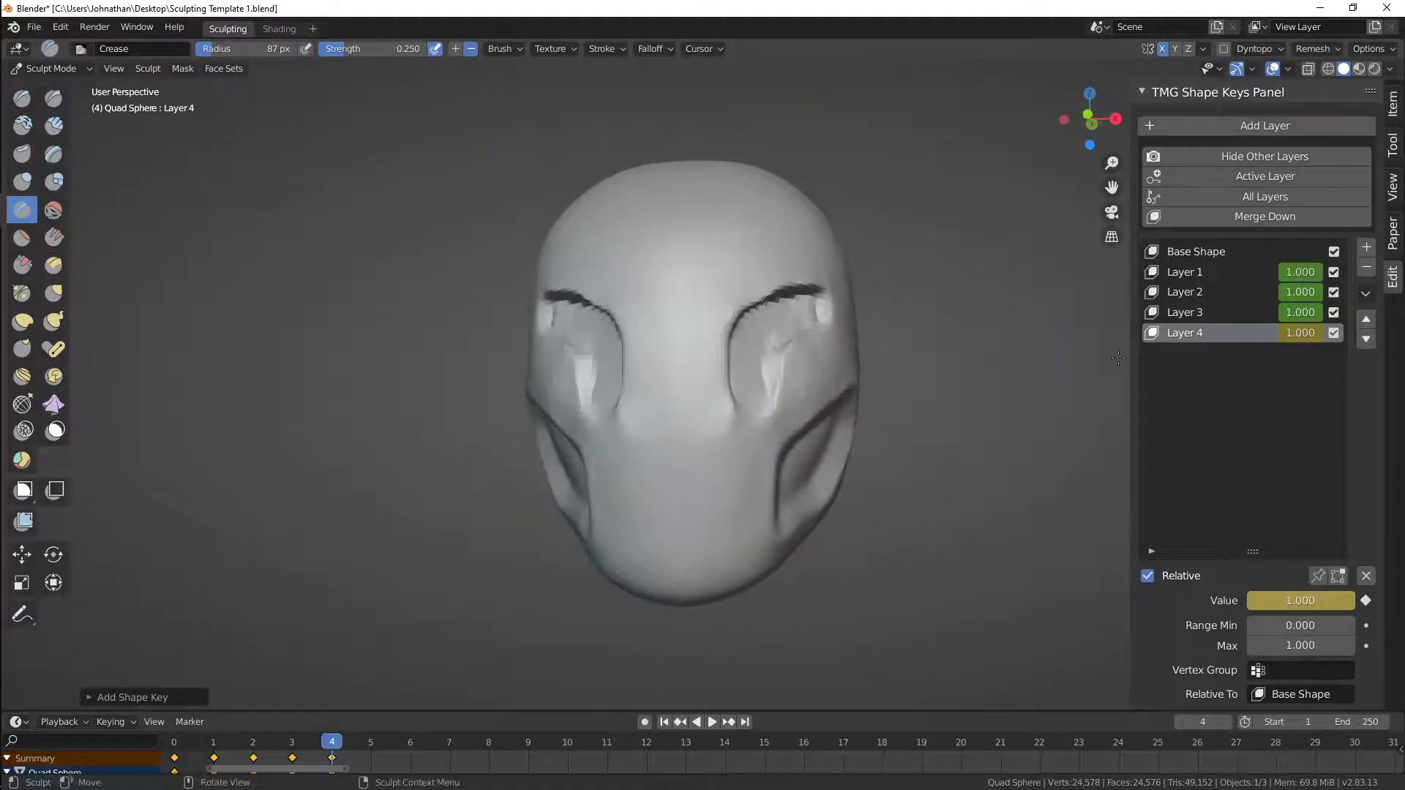
Test the influence of the sculpt layers, check neighbouring frames and enlarge the timeline at frame 1
{"action": "mouse_move", "coordinate": [1300, 340]}
{"action": "left_mouse_down"}
{"action": "mouse_move", "coordinate": [1229, 341]}
{"action": "mouse_move", "coordinate": [1326, 327]}
{"action": "mouse_move", "coordinate": [1244, 313]}
{"action": "mouse_move", "coordinate": [1321, 312]}
{"action": "mouse_move", "coordinate": [1301, 294]}
{"action": "mouse_move", "coordinate": [1258, 292]}
{"action": "mouse_move", "coordinate": [1329, 292]}
{"action": "mouse_move", "coordinate": [1229, 272]}
{"action": "mouse_move", "coordinate": [1328, 271]}
{"action": "left_mouse_up"}
{"action": "key", "text": "Left"}
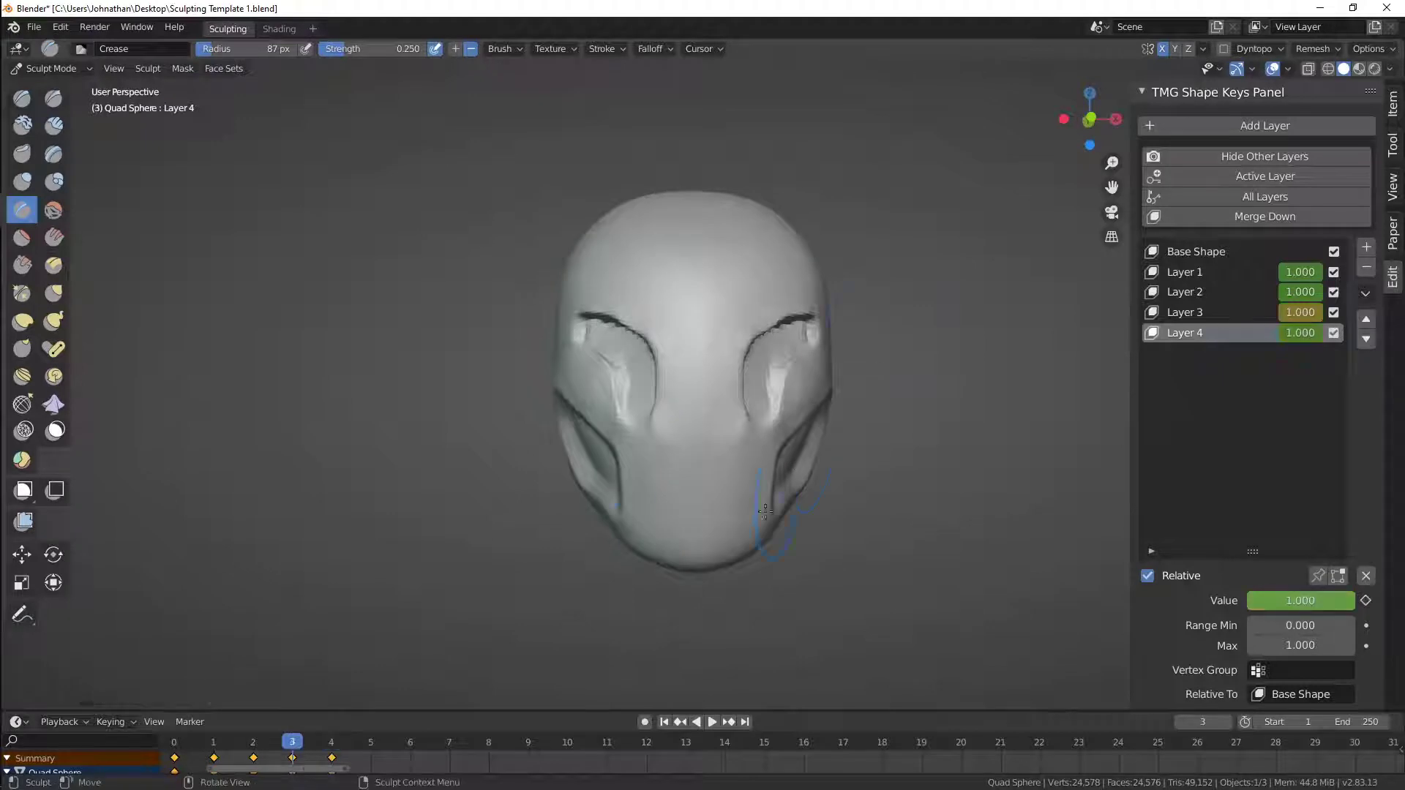
{"action": "key", "text": "Right"}
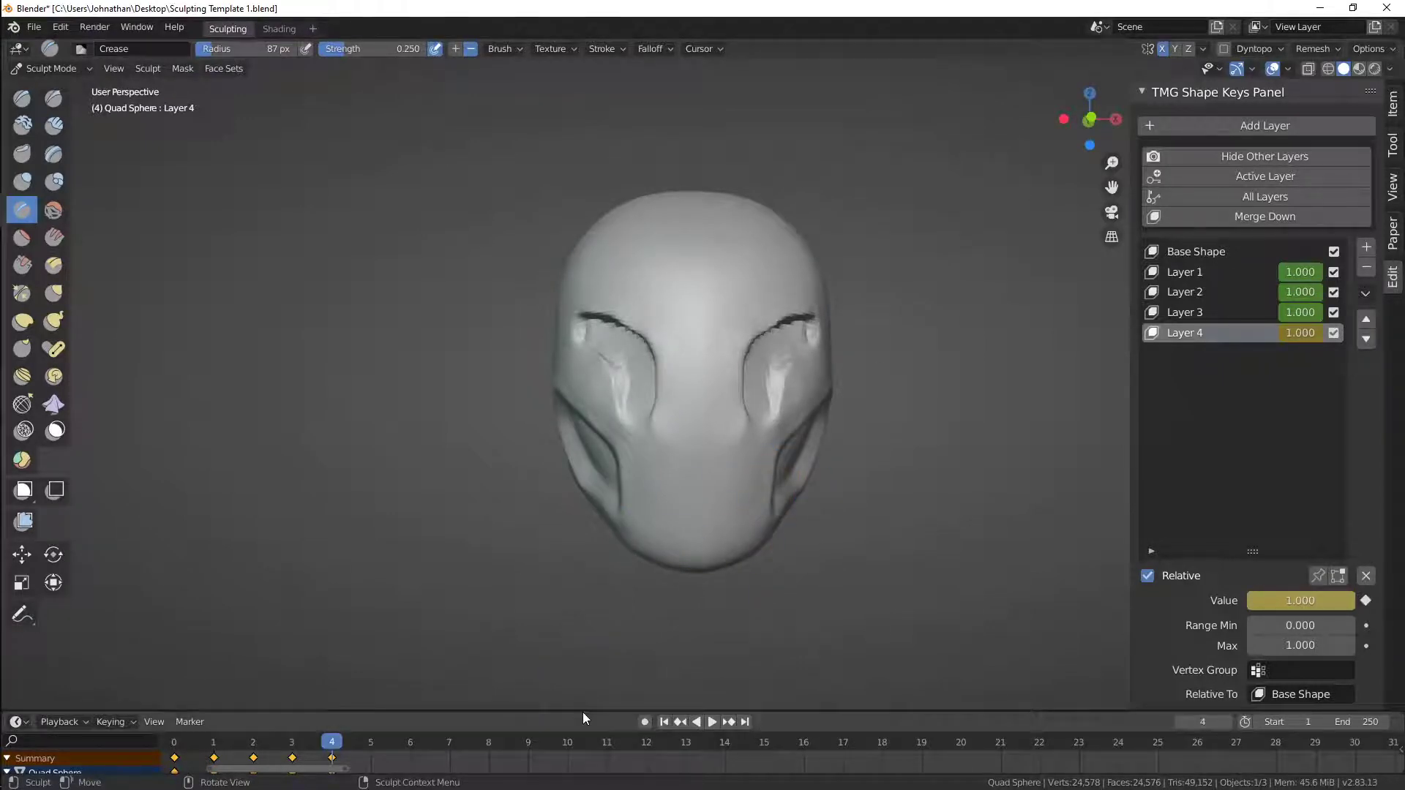
{"action": "left_click_drag", "start_coordinate": [583, 712], "coordinate": [594, 641]}
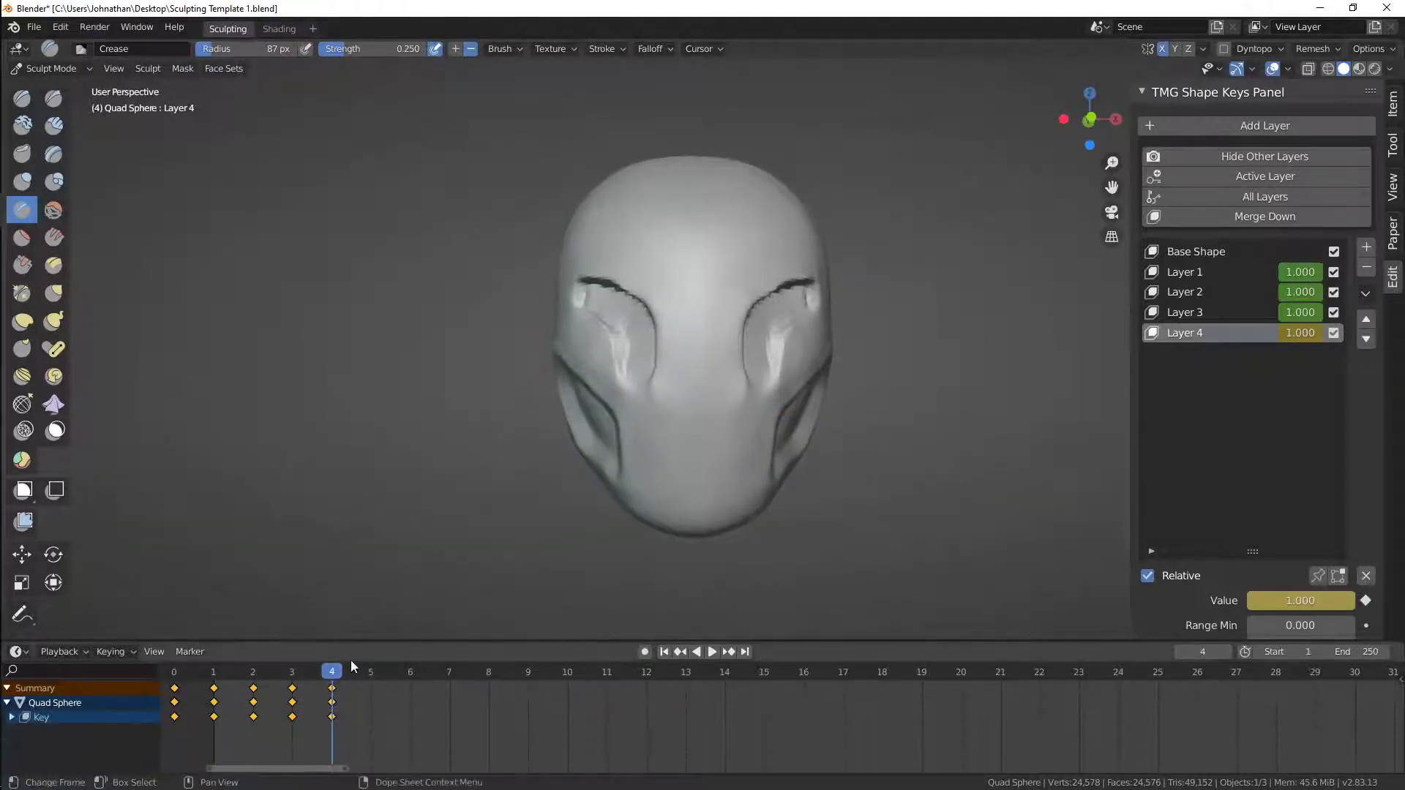
{"action": "key", "text": "space"}
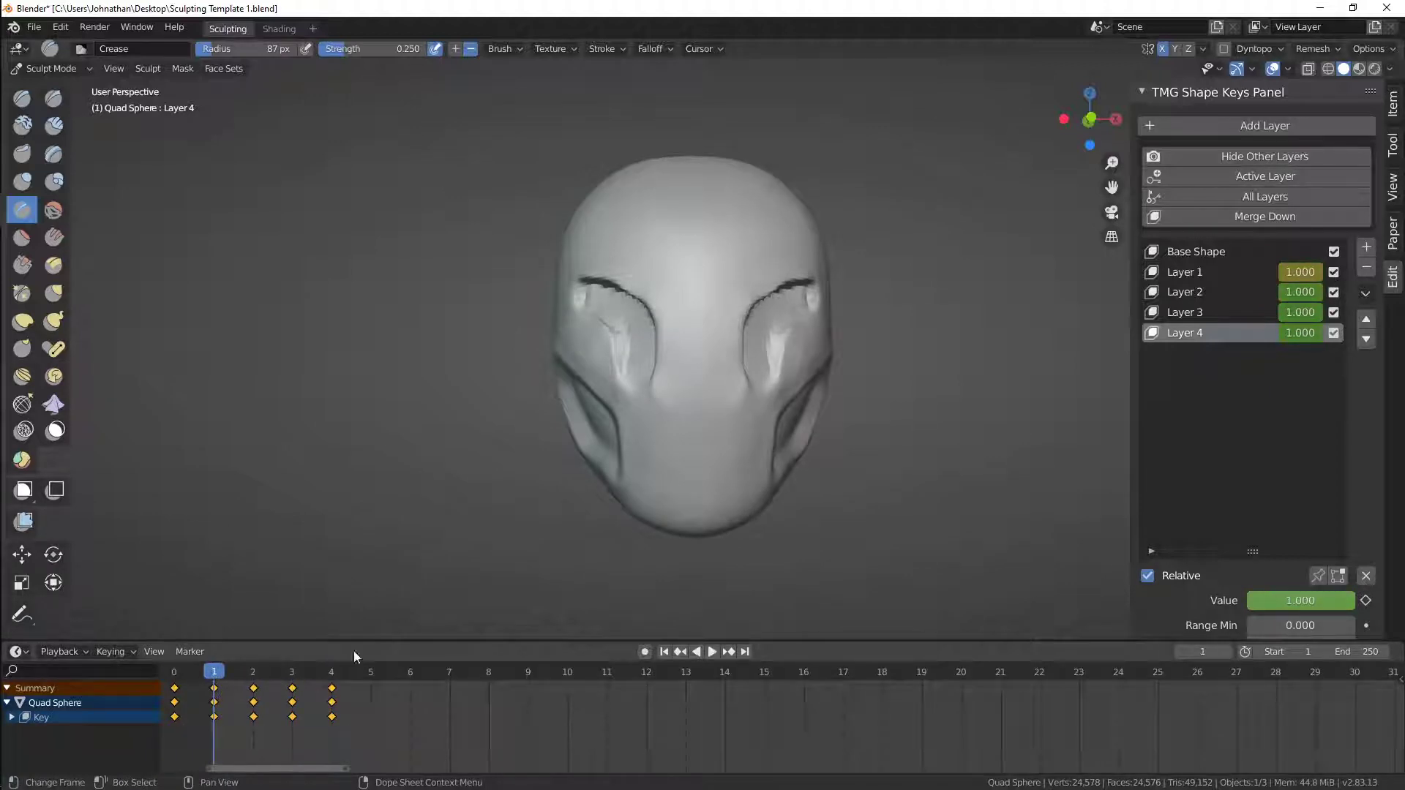
Key all shape-key layers at frame 1 and go to frame 2
{"action": "left_click", "coordinate": [1267, 196]}
{"action": "key", "text": "Right"}
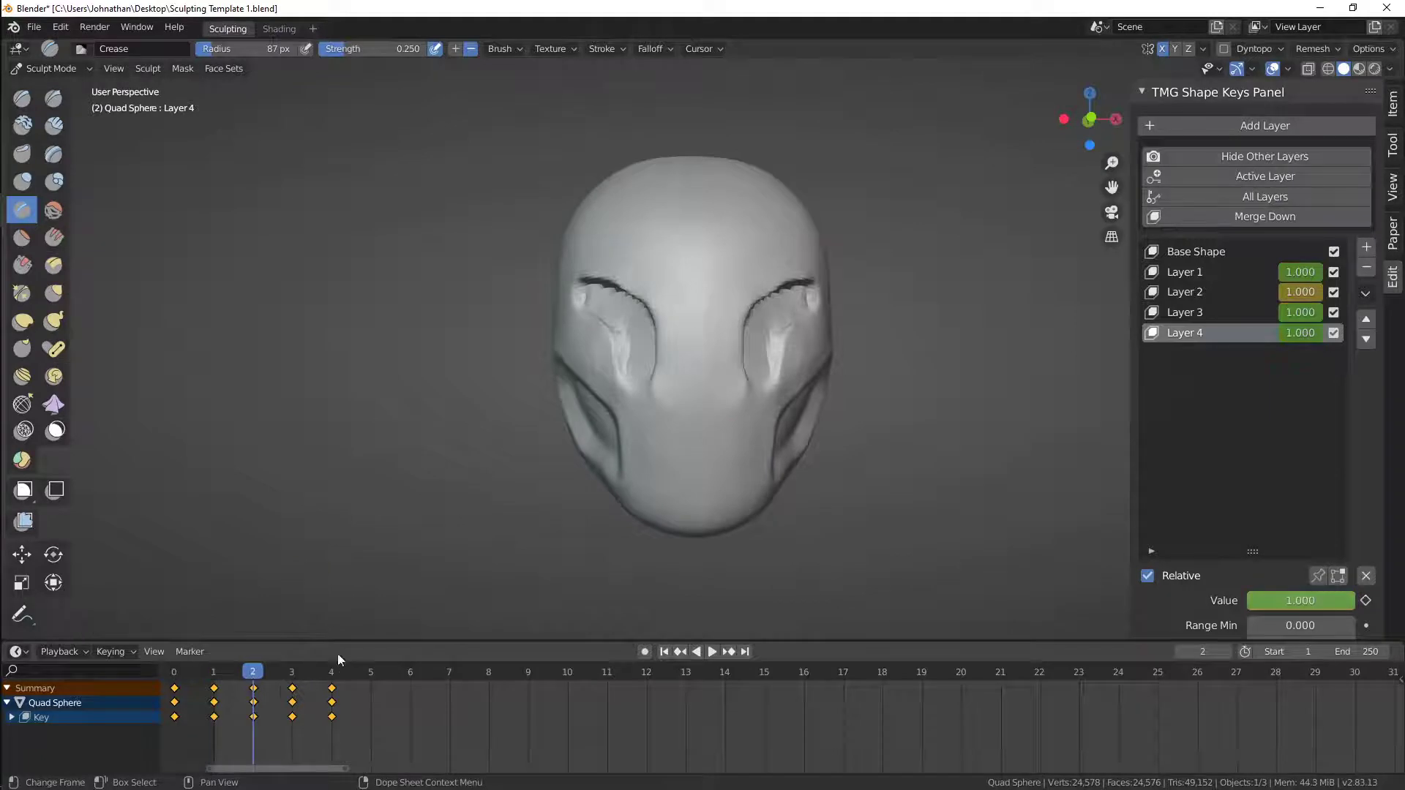
{"action": "mouse_move", "coordinate": [261, 675]}
{"action": "left_mouse_down"}
{"action": "mouse_move", "coordinate": [218, 676]}
{"action": "mouse_move", "coordinate": [258, 673]}
{"action": "left_mouse_up"}
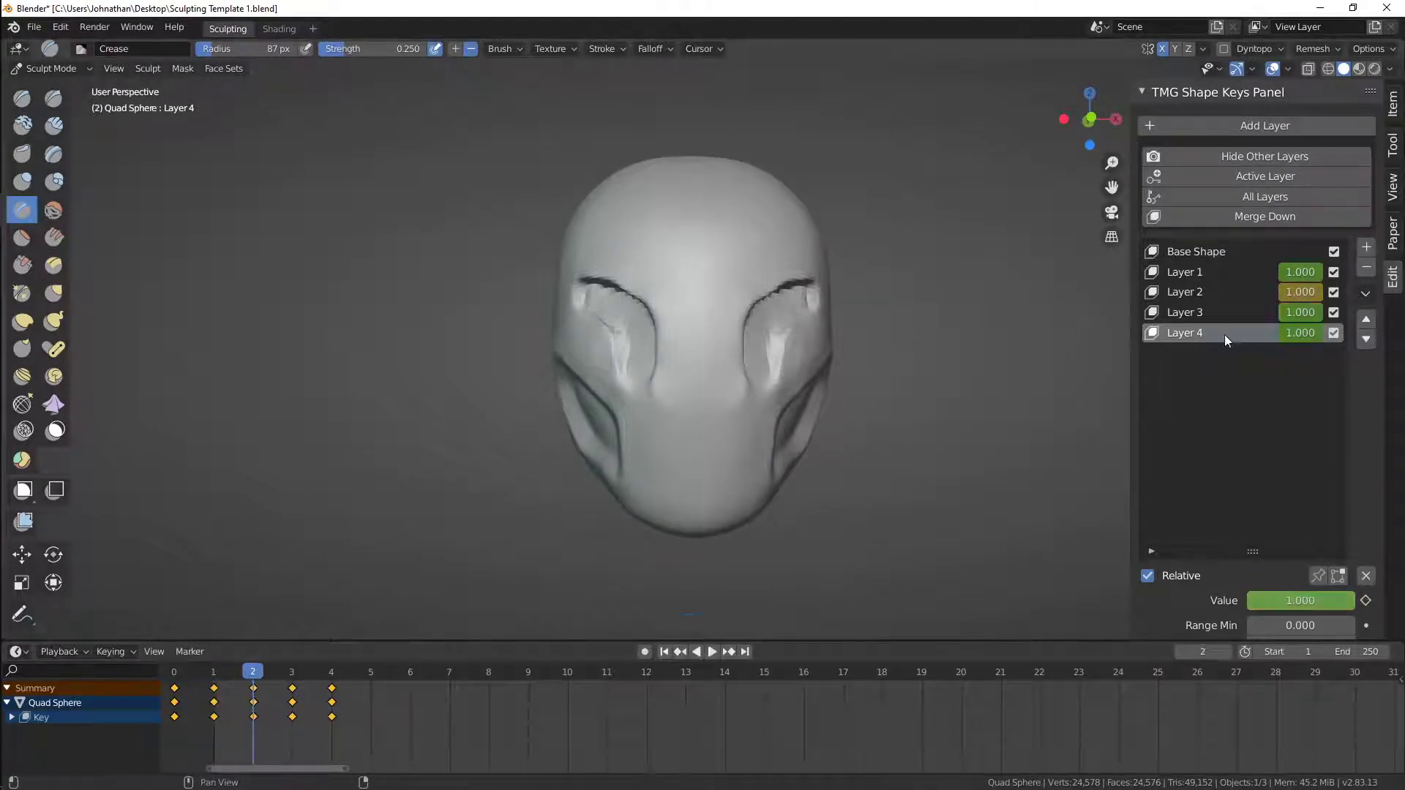
Set Layer 1 to 0, Layer 3 to 0.560 and Layer 4 to 0, and key all layers at frame 2
{"action": "left_click_drag", "start_coordinate": [1297, 274], "coordinate": [1248, 274]}
{"action": "mouse_move", "coordinate": [1302, 315]}
{"action": "left_mouse_down"}
{"action": "mouse_move", "coordinate": [1281, 315]}
{"action": "mouse_move", "coordinate": [1297, 296]}
{"action": "mouse_move", "coordinate": [1291, 333]}
{"action": "mouse_move", "coordinate": [1270, 333]}
{"action": "left_mouse_up"}
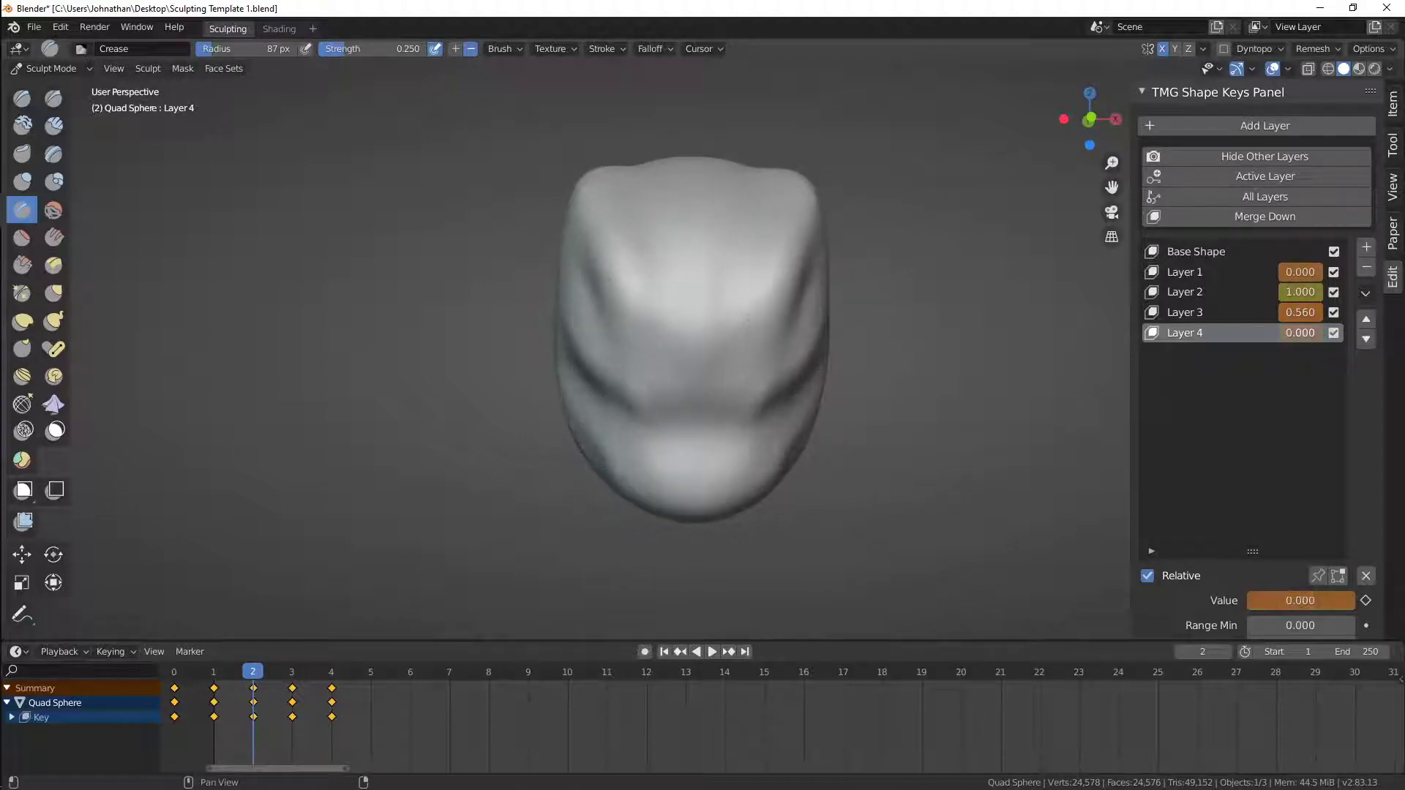
{"action": "left_click", "coordinate": [1264, 194]}
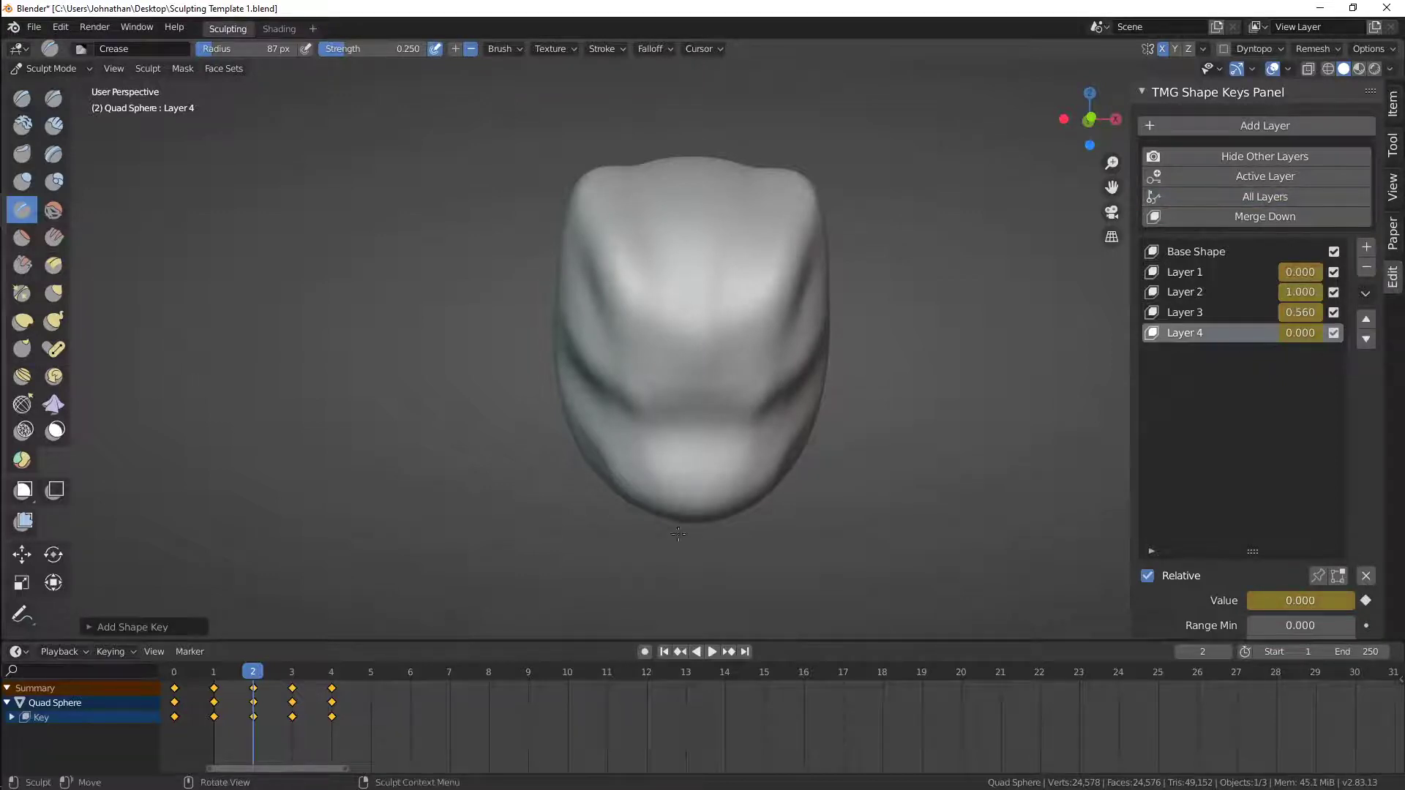
{"action": "key", "text": "Left"}
{"action": "key", "text": "Right"}
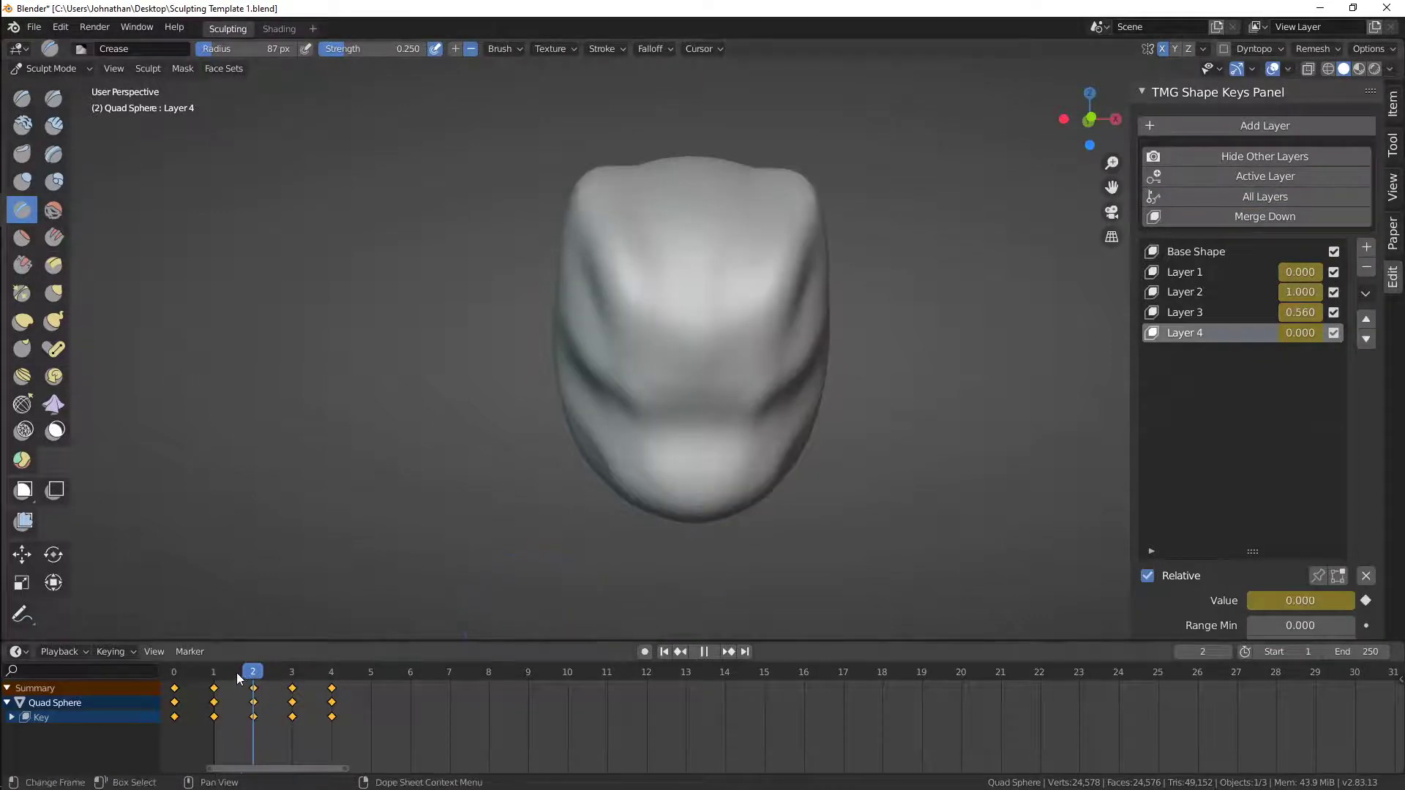
At frame 3, set Layer 1 to 1.000, Layer 2 to 0.920 and Layer 3 to 0.600, key all layers, and preview the animation
{"action": "left_click_drag", "start_coordinate": [236, 673], "coordinate": [303, 668]}
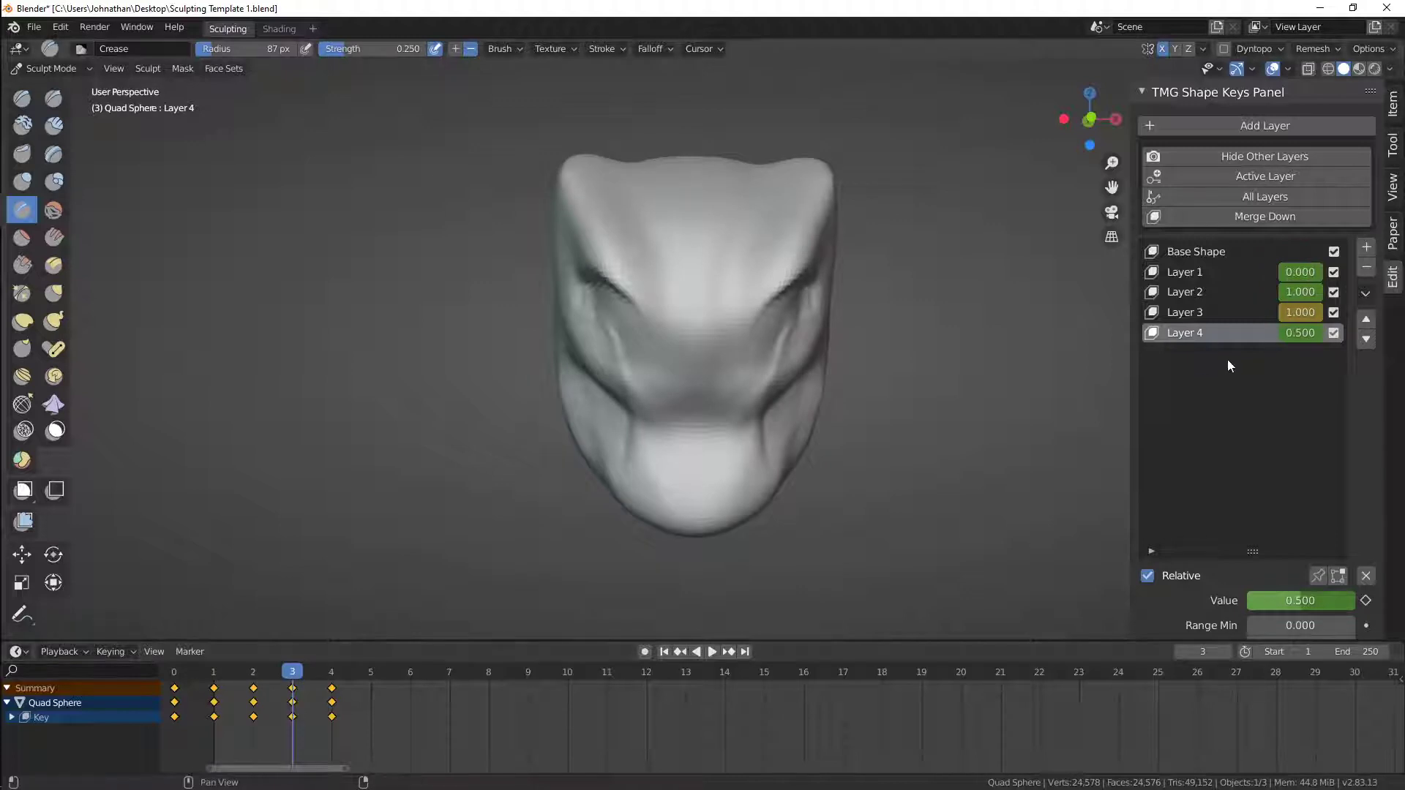
{"action": "left_click_drag", "start_coordinate": [1301, 271], "coordinate": [1326, 292]}
{"action": "left_click", "coordinate": [1282, 198]}
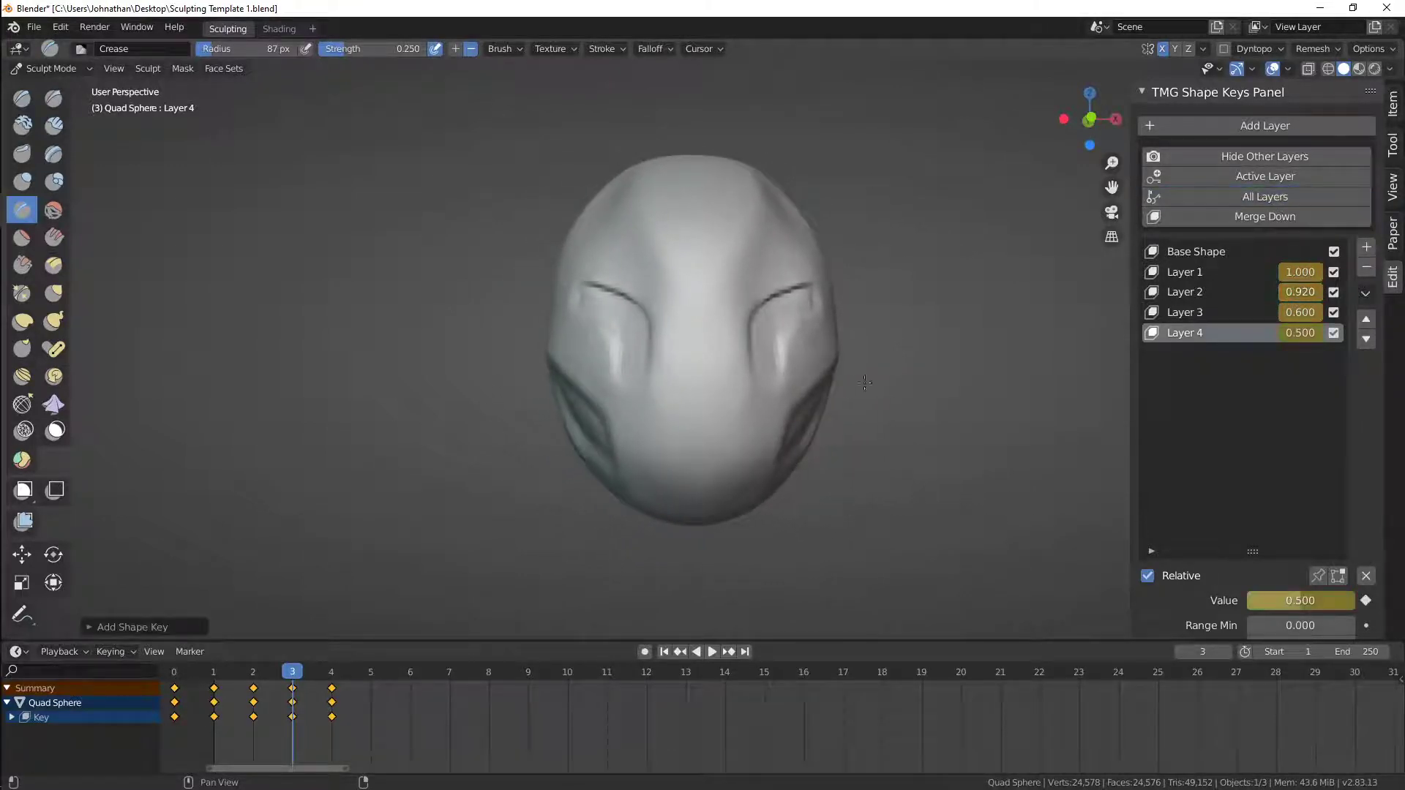
{"action": "key", "text": "space"}
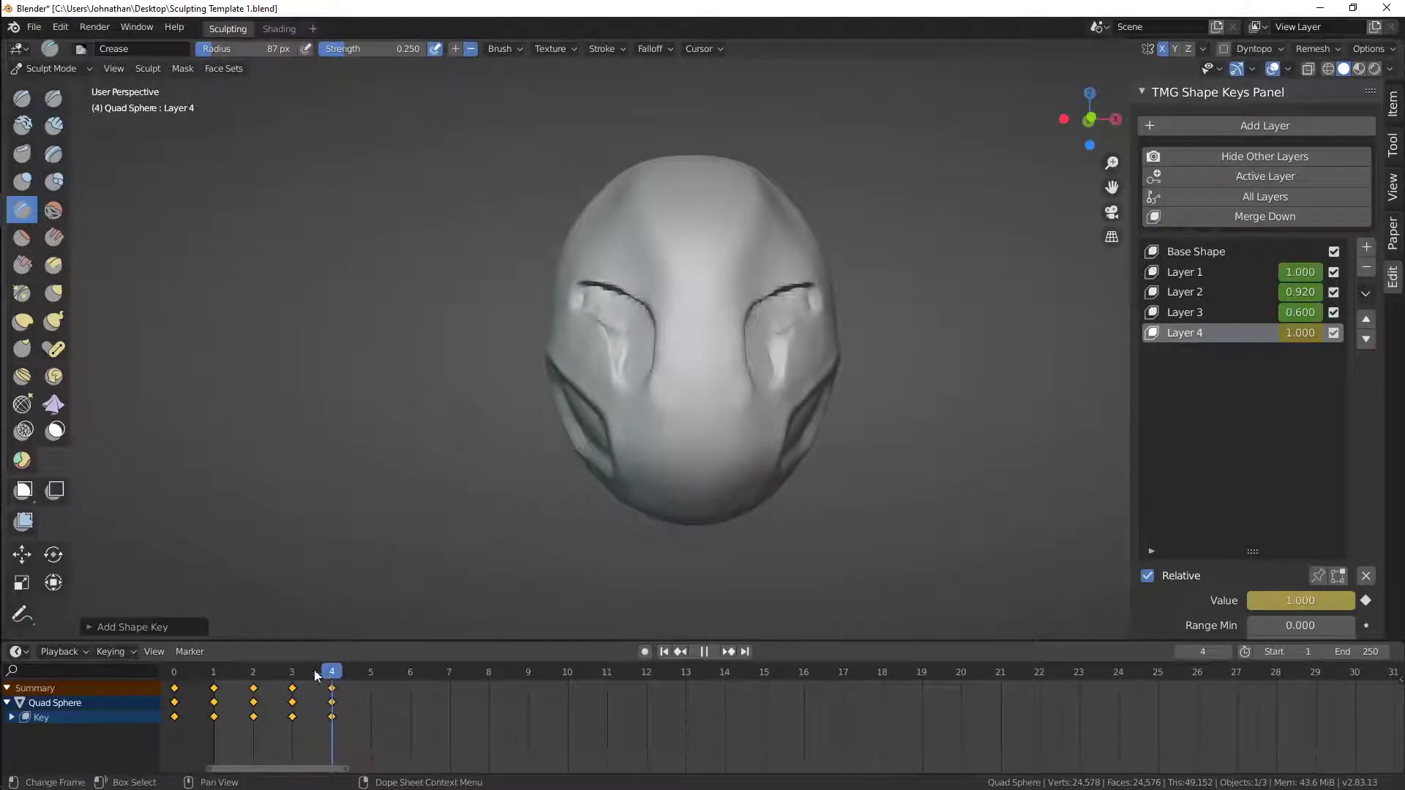
{"action": "mouse_move", "coordinate": [316, 673]}
{"action": "left_mouse_down"}
{"action": "mouse_move", "coordinate": [195, 669]}
{"action": "mouse_move", "coordinate": [322, 666]}
{"action": "left_mouse_up"}
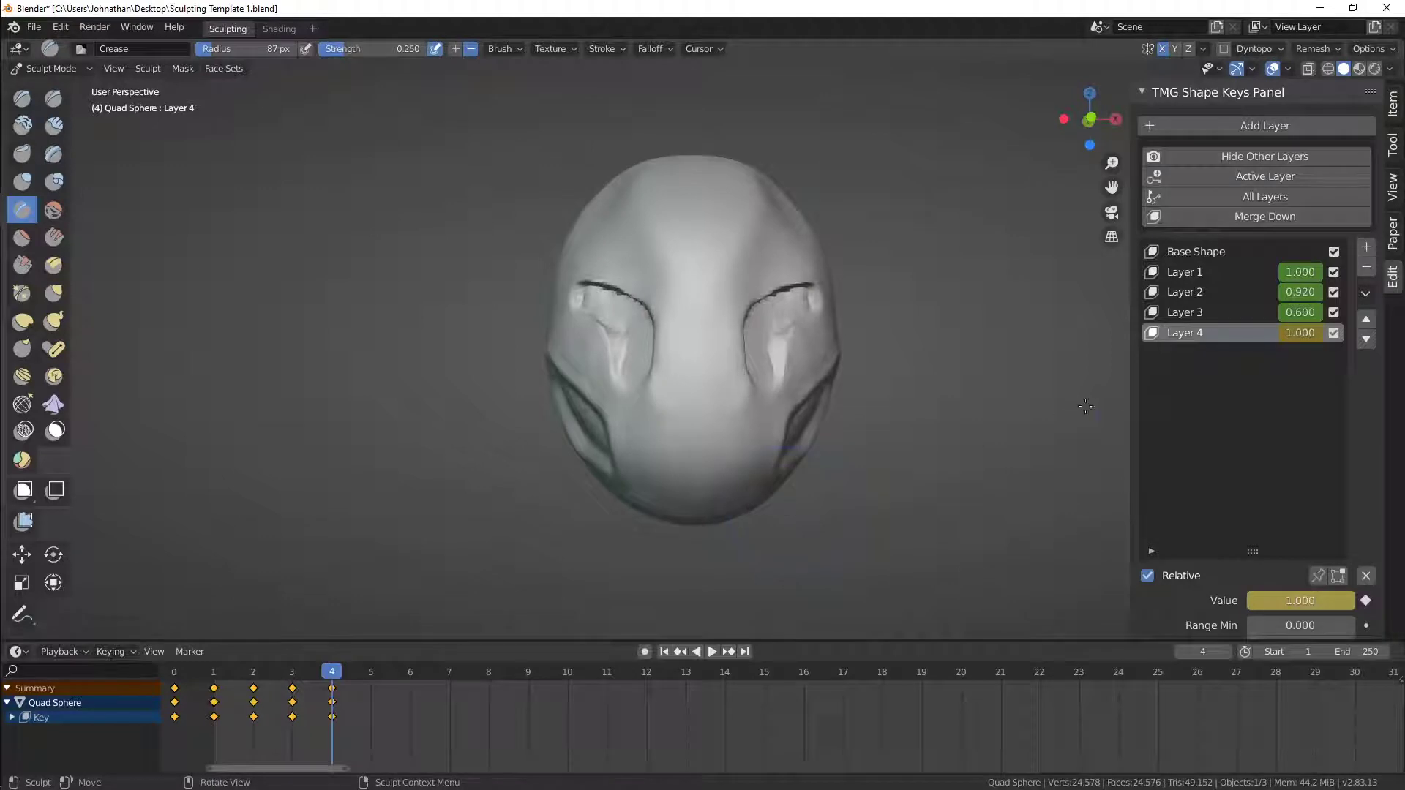
Set Layer 2 to 1.000 at frame 4, key all layers and play the animation
{"action": "left_click_drag", "start_coordinate": [1299, 292], "coordinate": [1299, 292]}
{"action": "left_click", "coordinate": [1272, 197]}
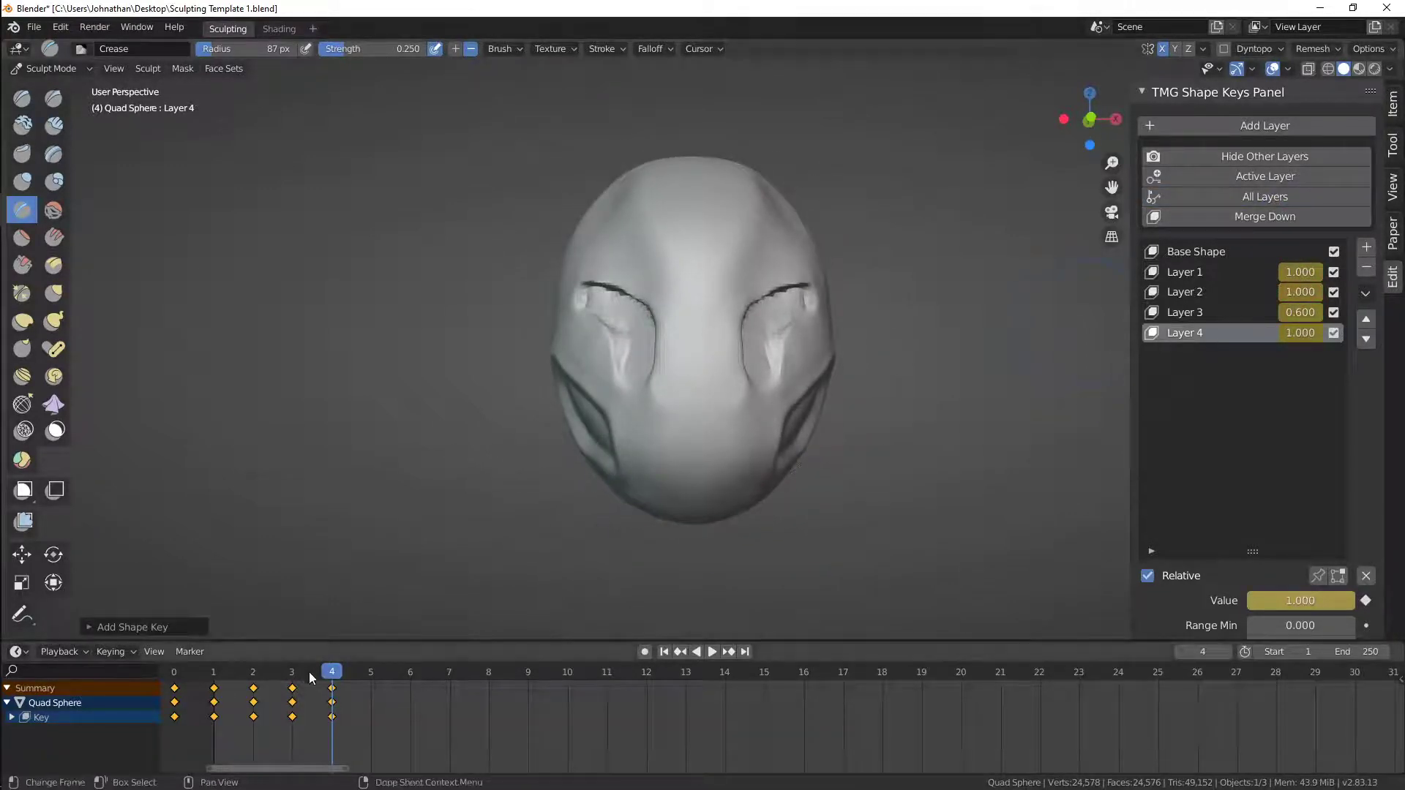
{"action": "key", "text": "shift+ctrl+space"}
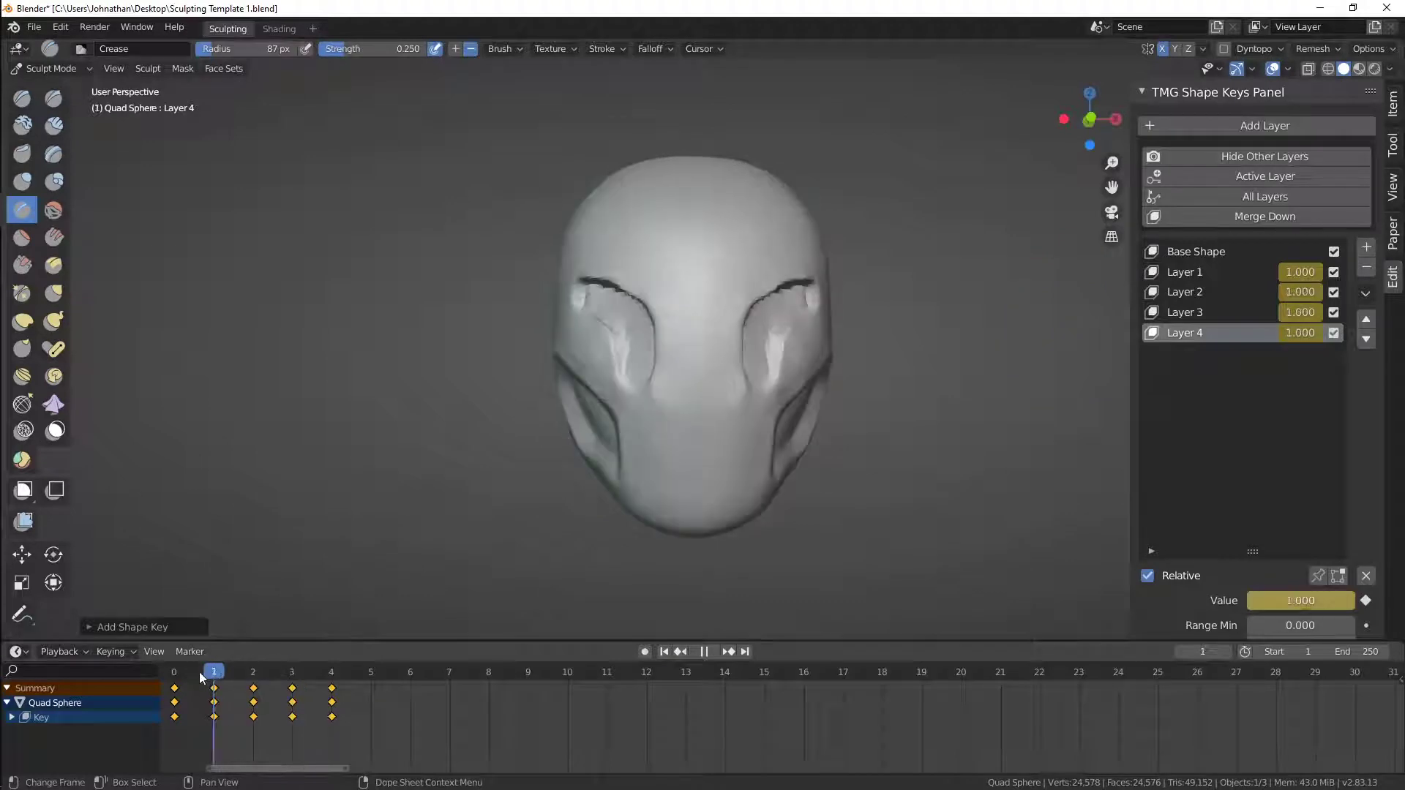
At frame 2, set Layer 1 to 1.000 and Layers 2 and 3 to 0, and key all layers
{"action": "left_click_drag", "start_coordinate": [236, 678], "coordinate": [253, 677]}
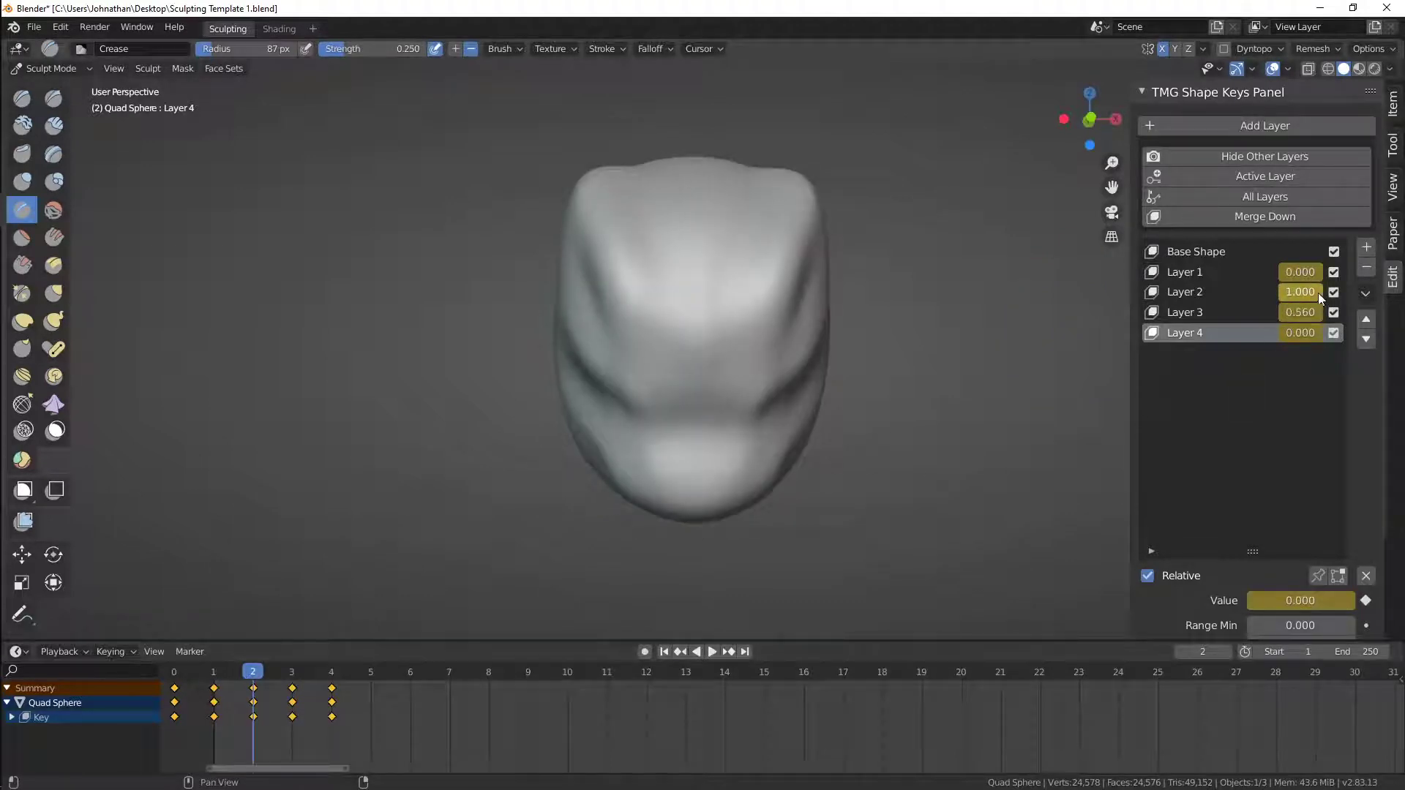
{"action": "left_click_drag", "start_coordinate": [1310, 313], "coordinate": [1259, 292]}
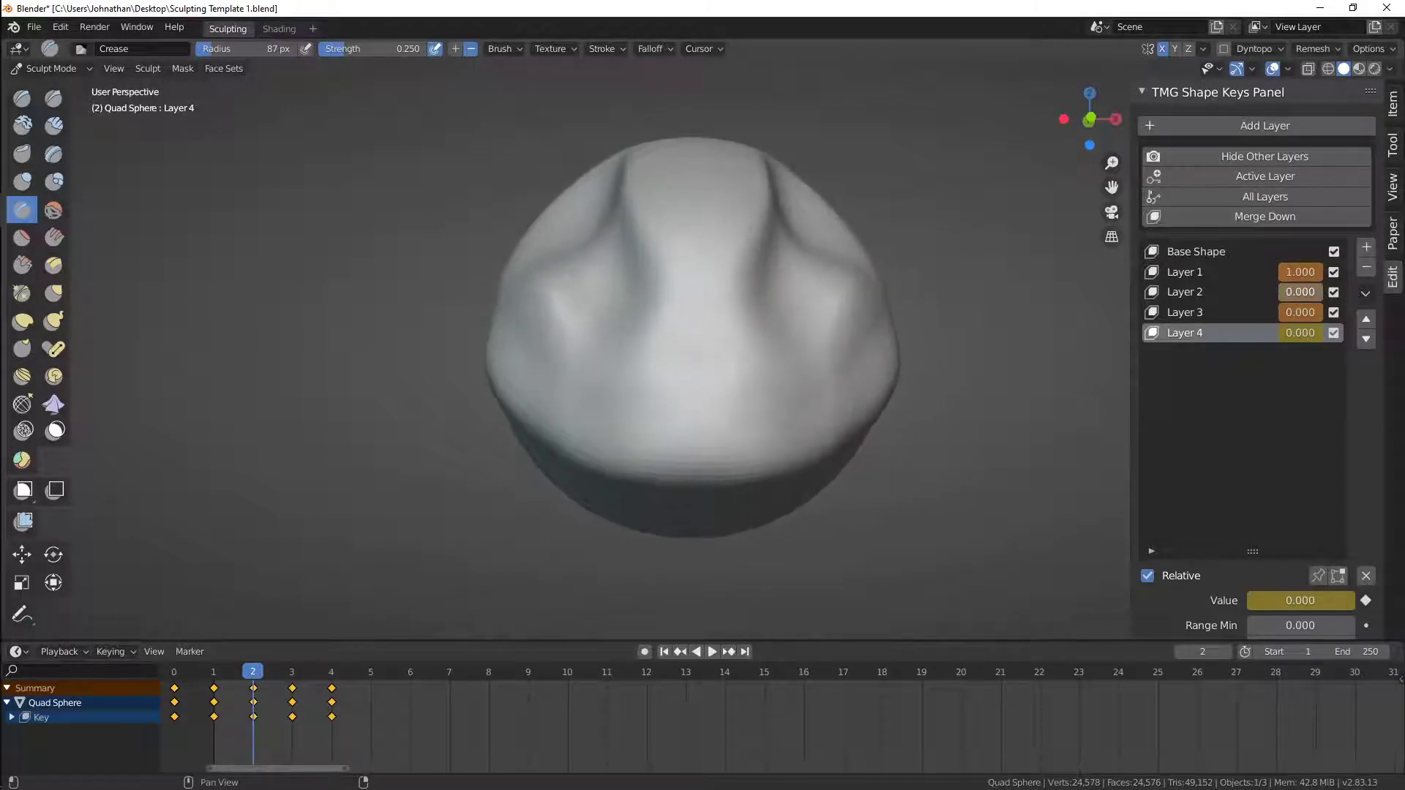
{"action": "left_click", "coordinate": [1260, 199]}
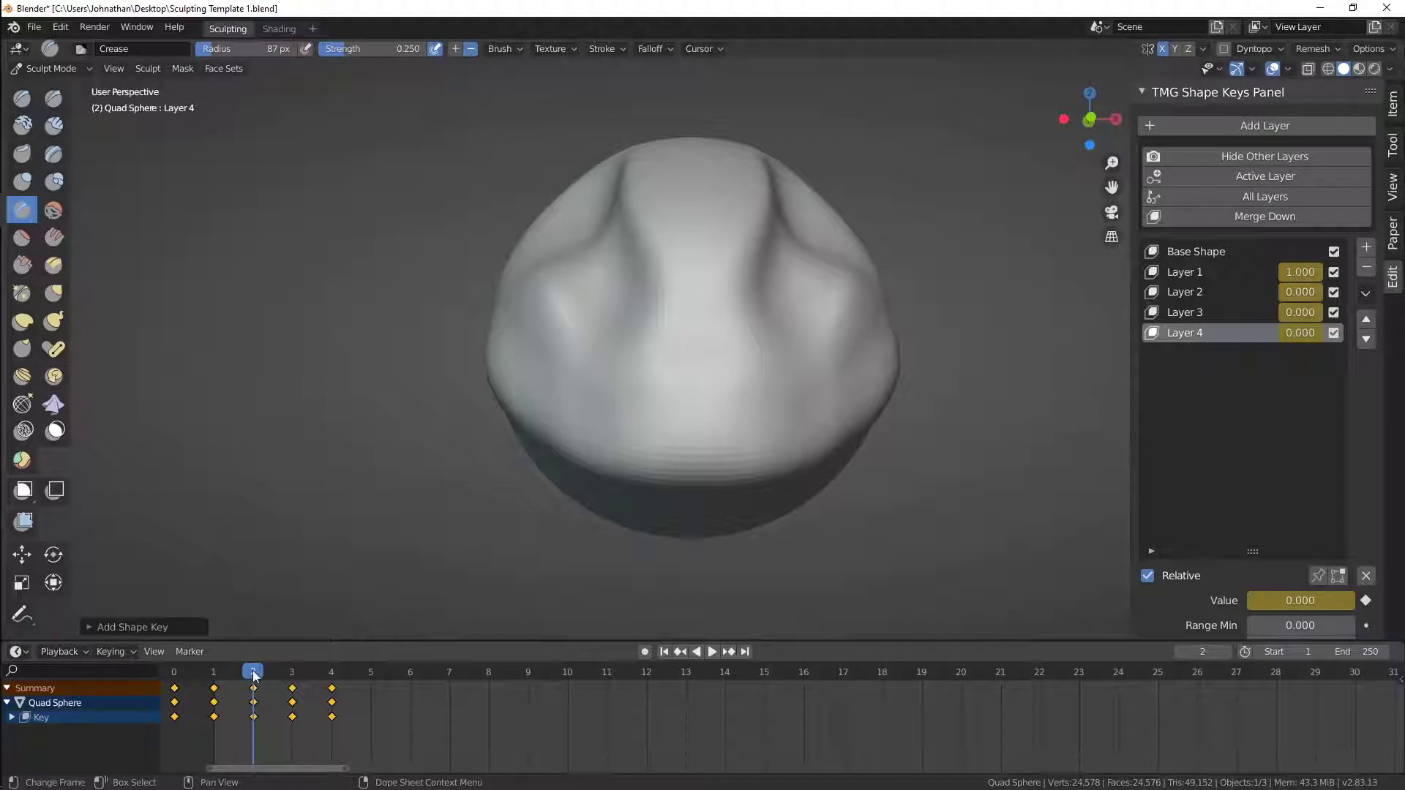
At frame 11, set Layers 1 to 4 to 0, key all layers, and scrub back to frame 4 to preview the transition
{"action": "left_click_drag", "start_coordinate": [253, 675], "coordinate": [610, 653]}
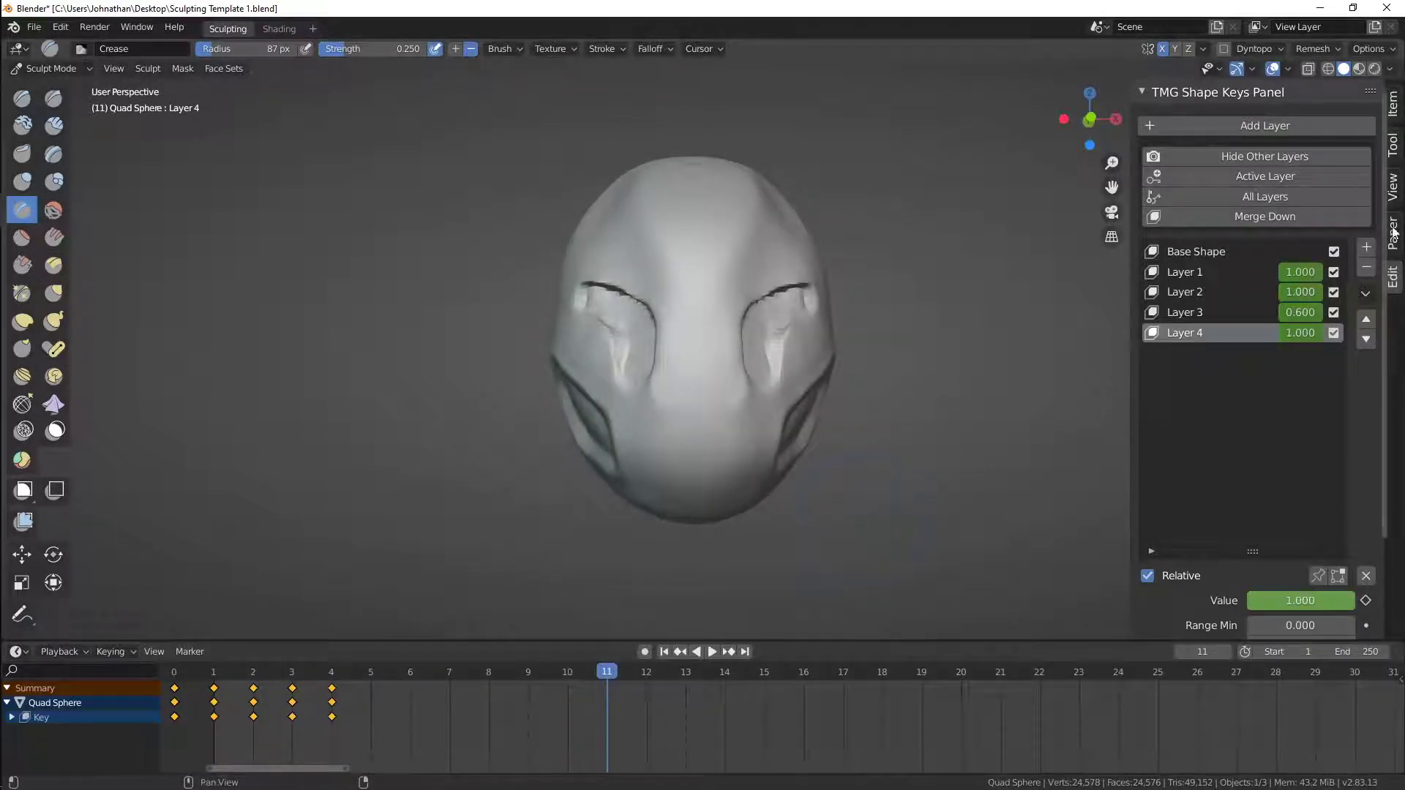
{"action": "left_click", "coordinate": [1285, 196]}
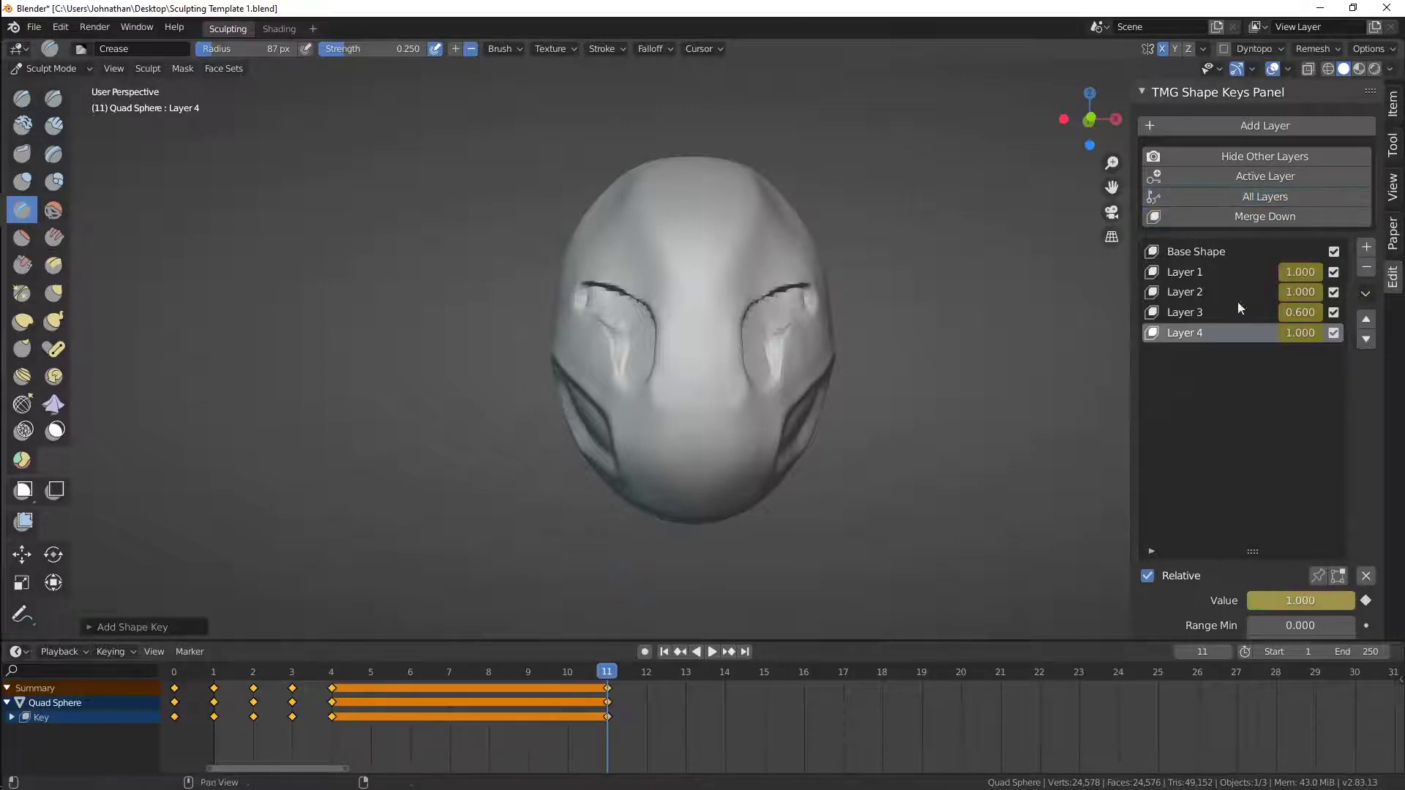
{"action": "left_click_drag", "start_coordinate": [1304, 313], "coordinate": [1237, 287]}
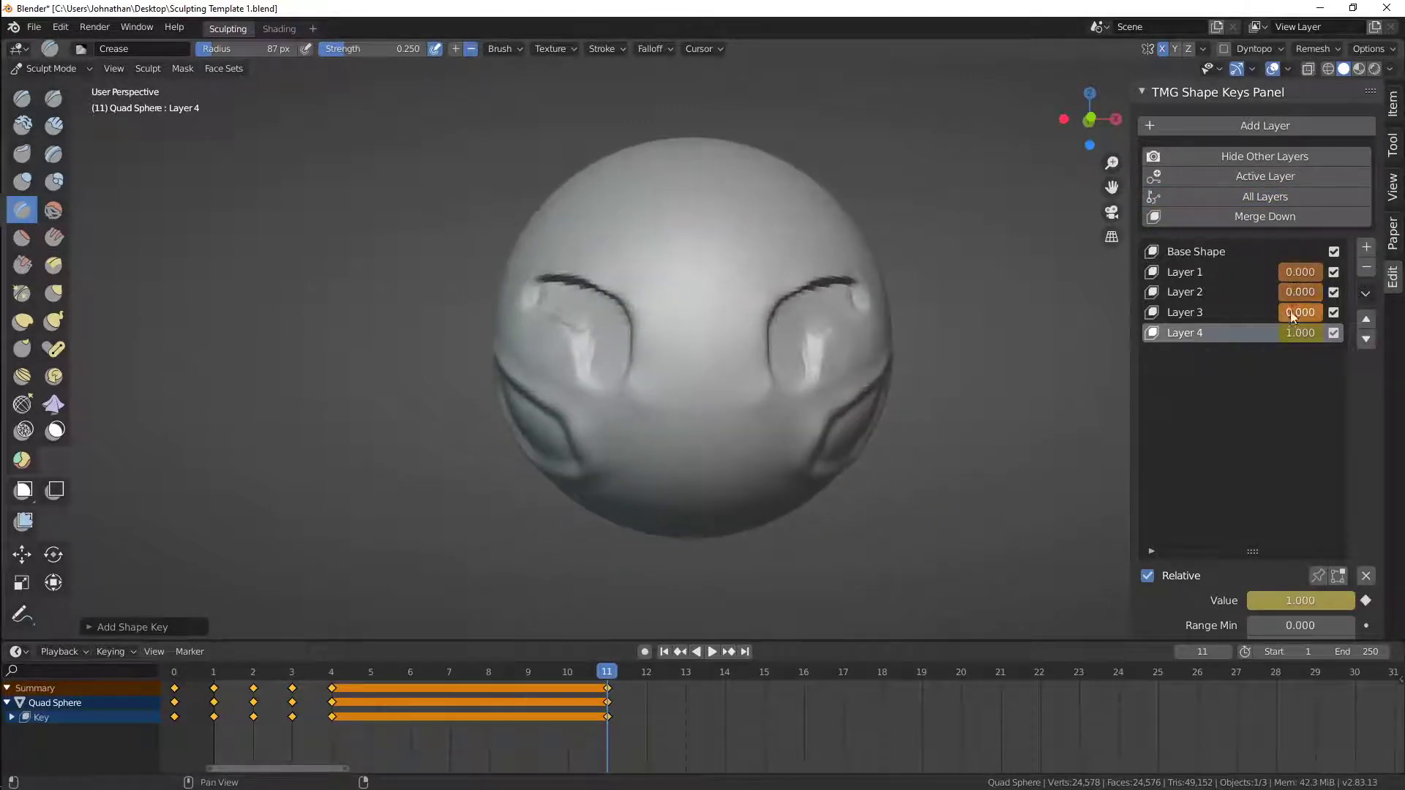
{"action": "left_click_drag", "start_coordinate": [1273, 332], "coordinate": [1237, 332]}
{"action": "left_click", "coordinate": [1255, 199]}
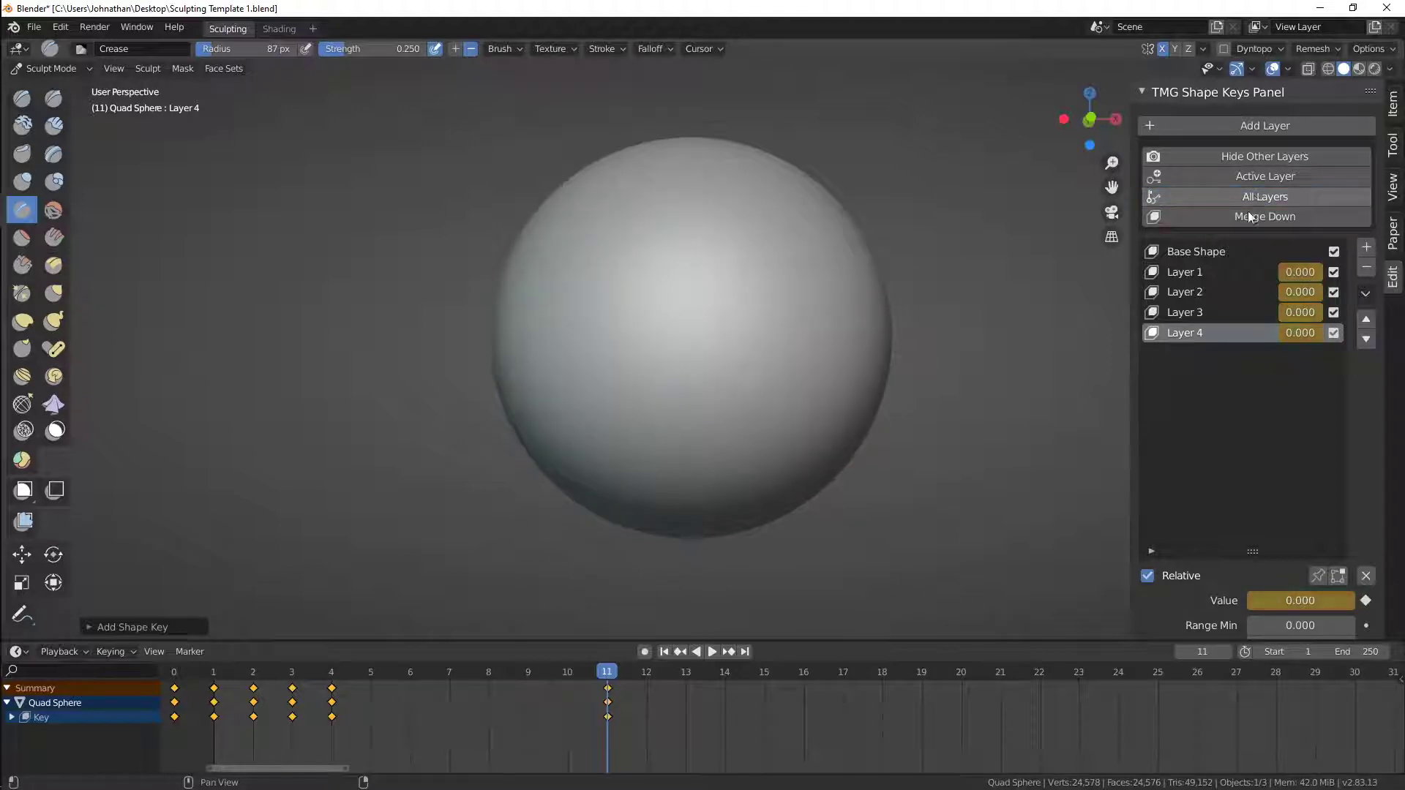
{"action": "left_click_drag", "start_coordinate": [602, 672], "coordinate": [337, 678]}
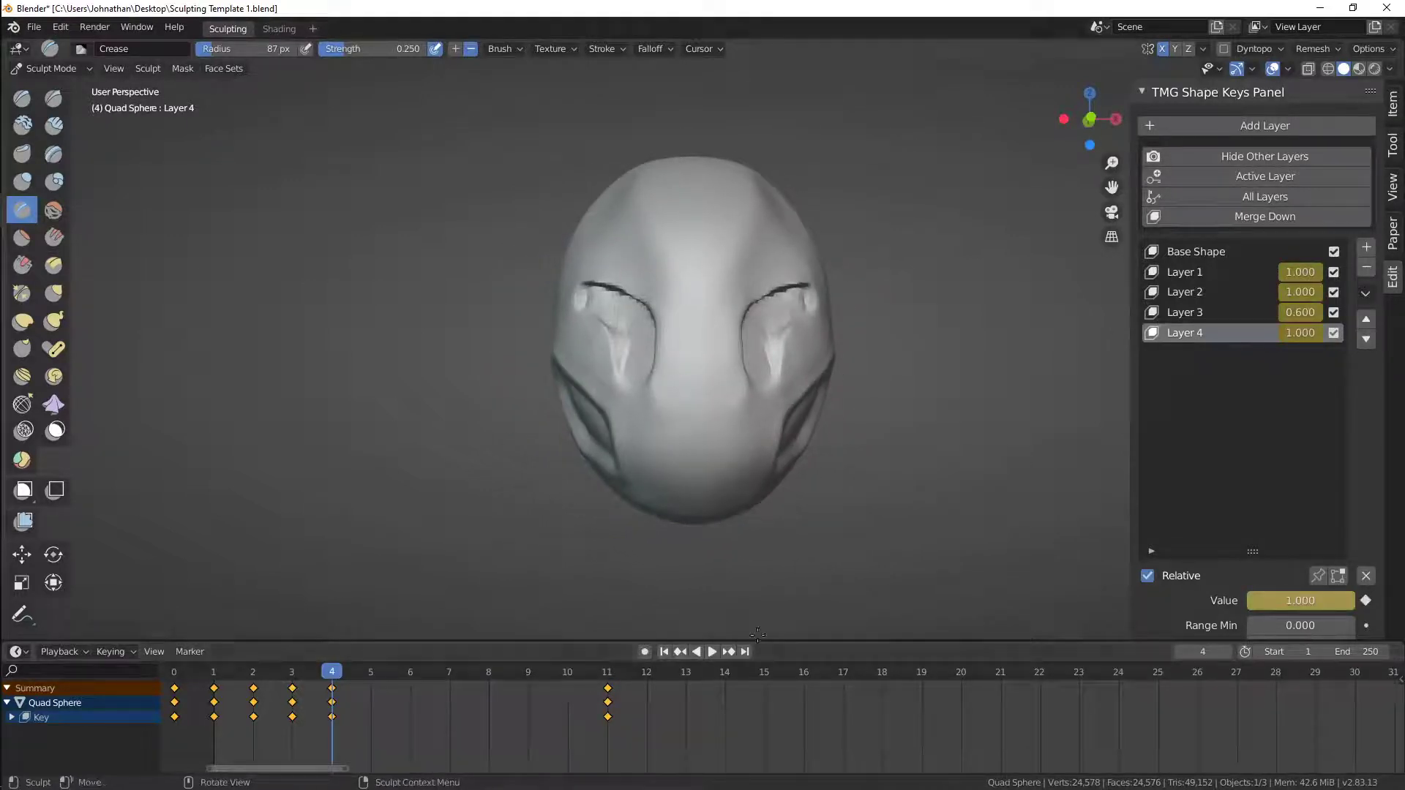
At frame 11, set Layers 1 to 4 to 1.000 and merge them down into a new shape key
{"action": "left_click", "coordinate": [619, 677]}
{"action": "left_click_drag", "start_coordinate": [1066, 371], "coordinate": [902, 380], "text": "alt"}
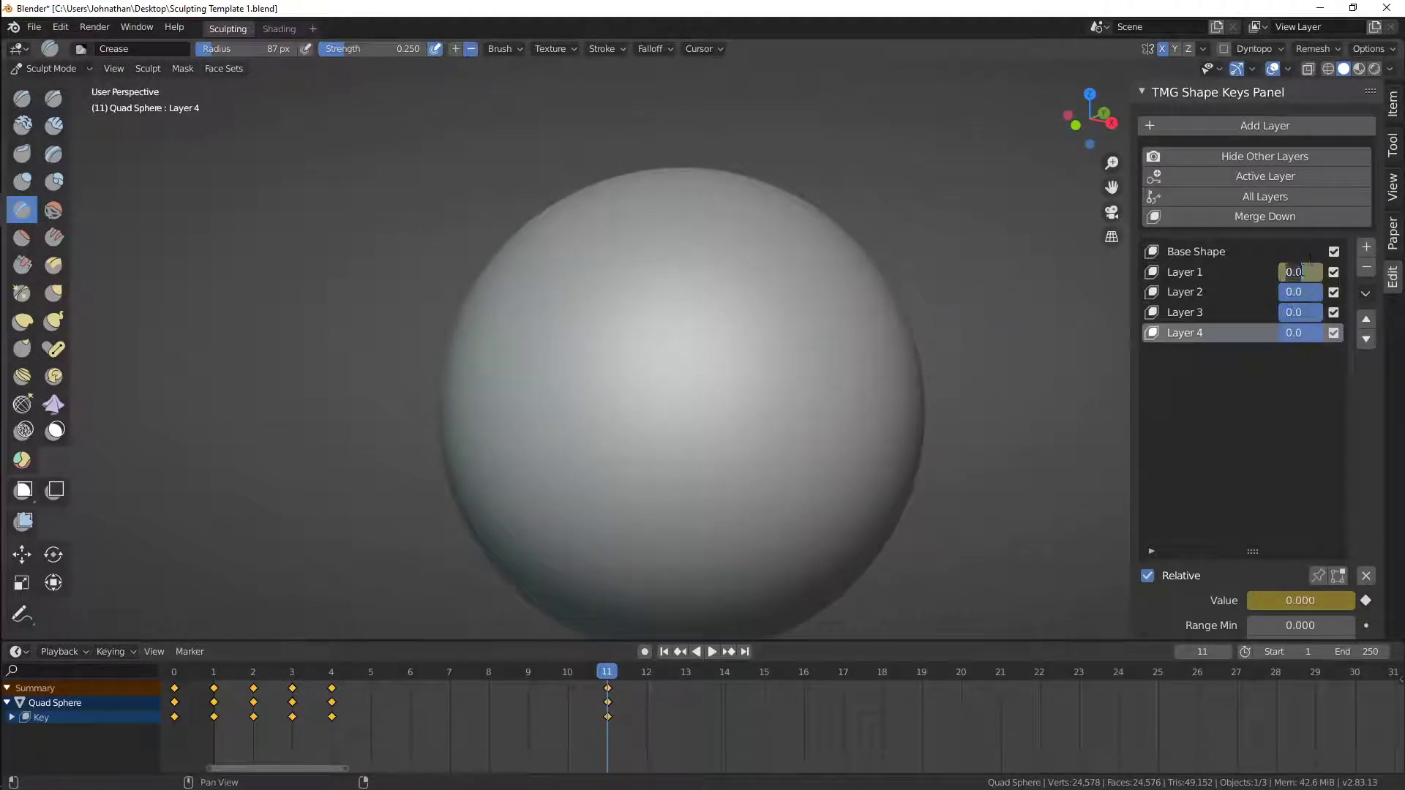
{"action": "key", "text": "Return"}
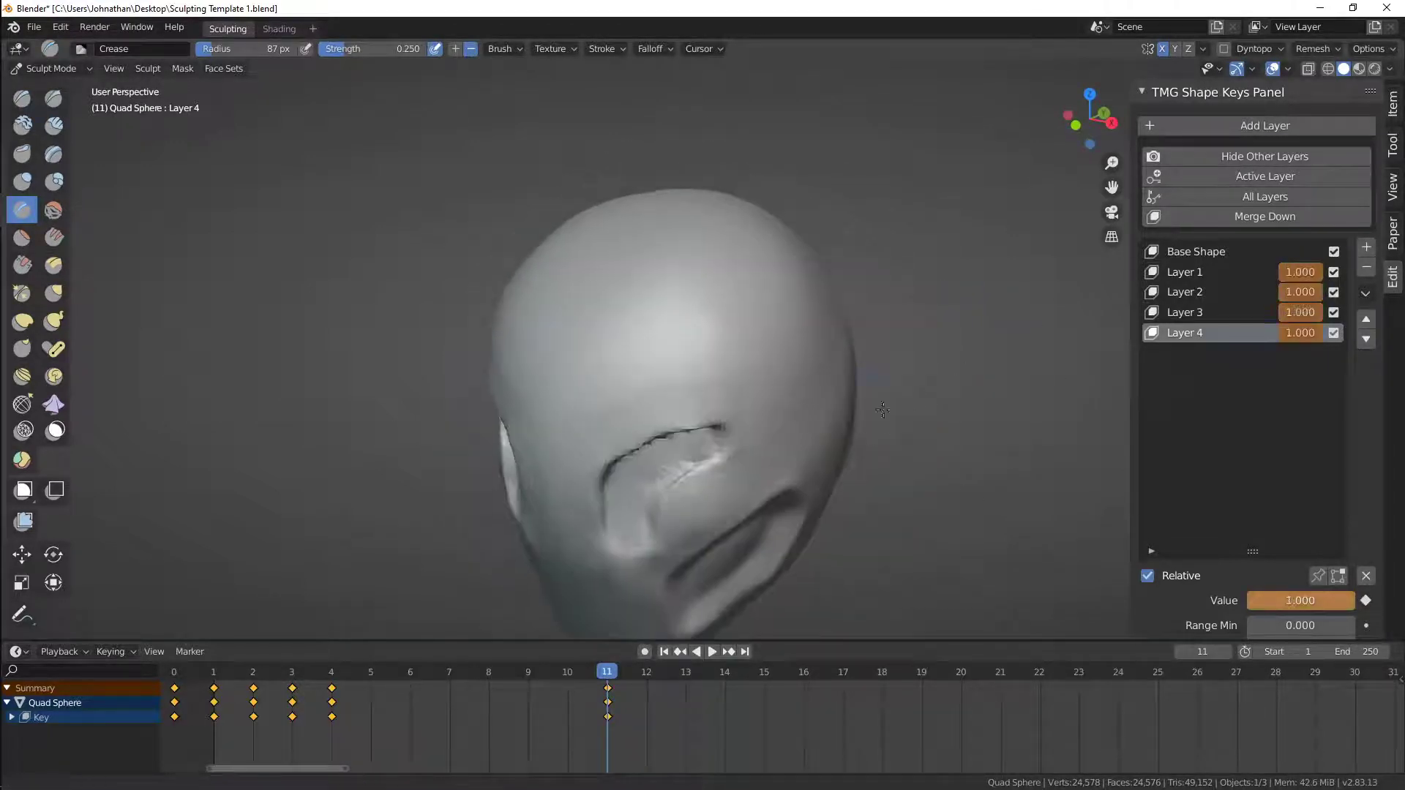
{"action": "middle_click_drag", "start_coordinate": [908, 307], "coordinate": [951, 316]}
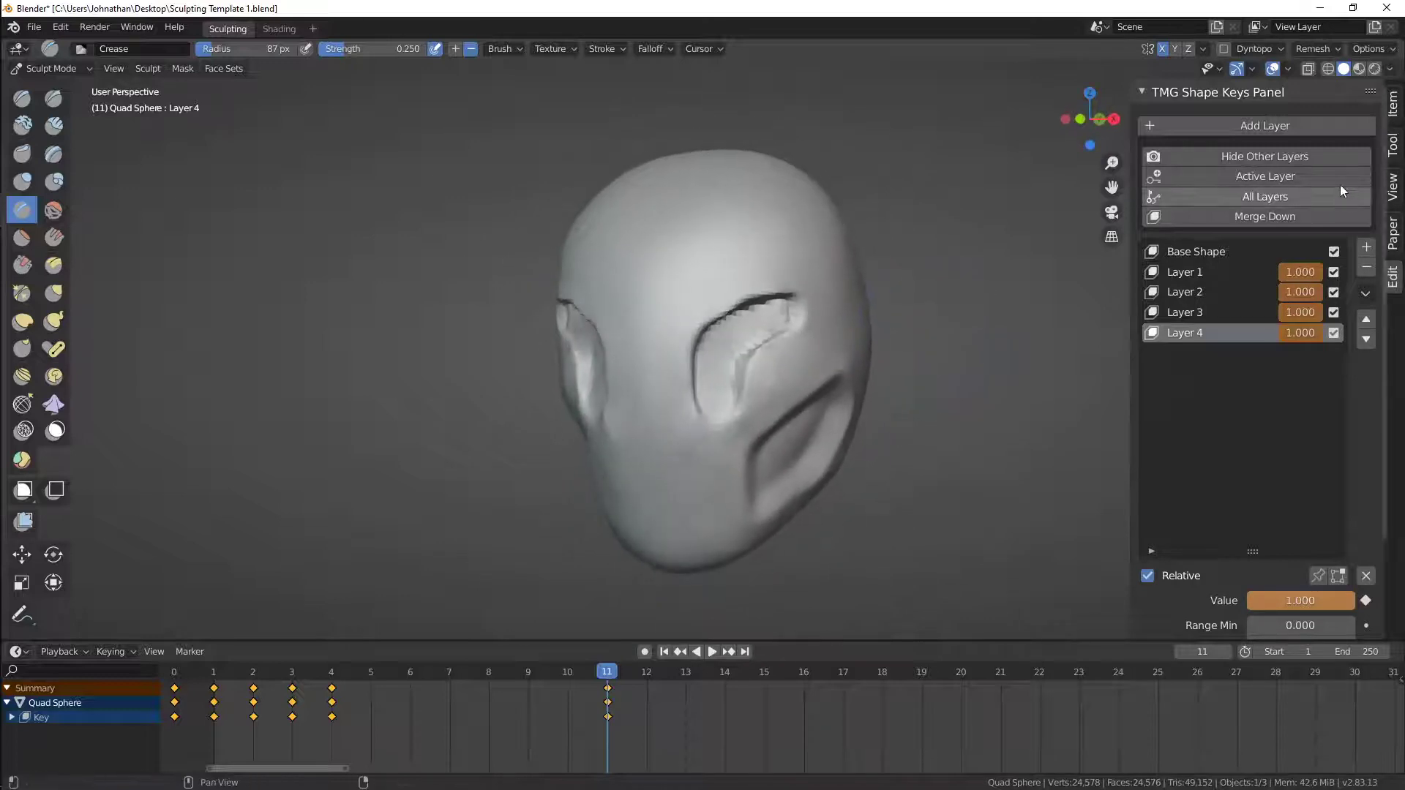
{"action": "left_click", "coordinate": [1271, 218]}
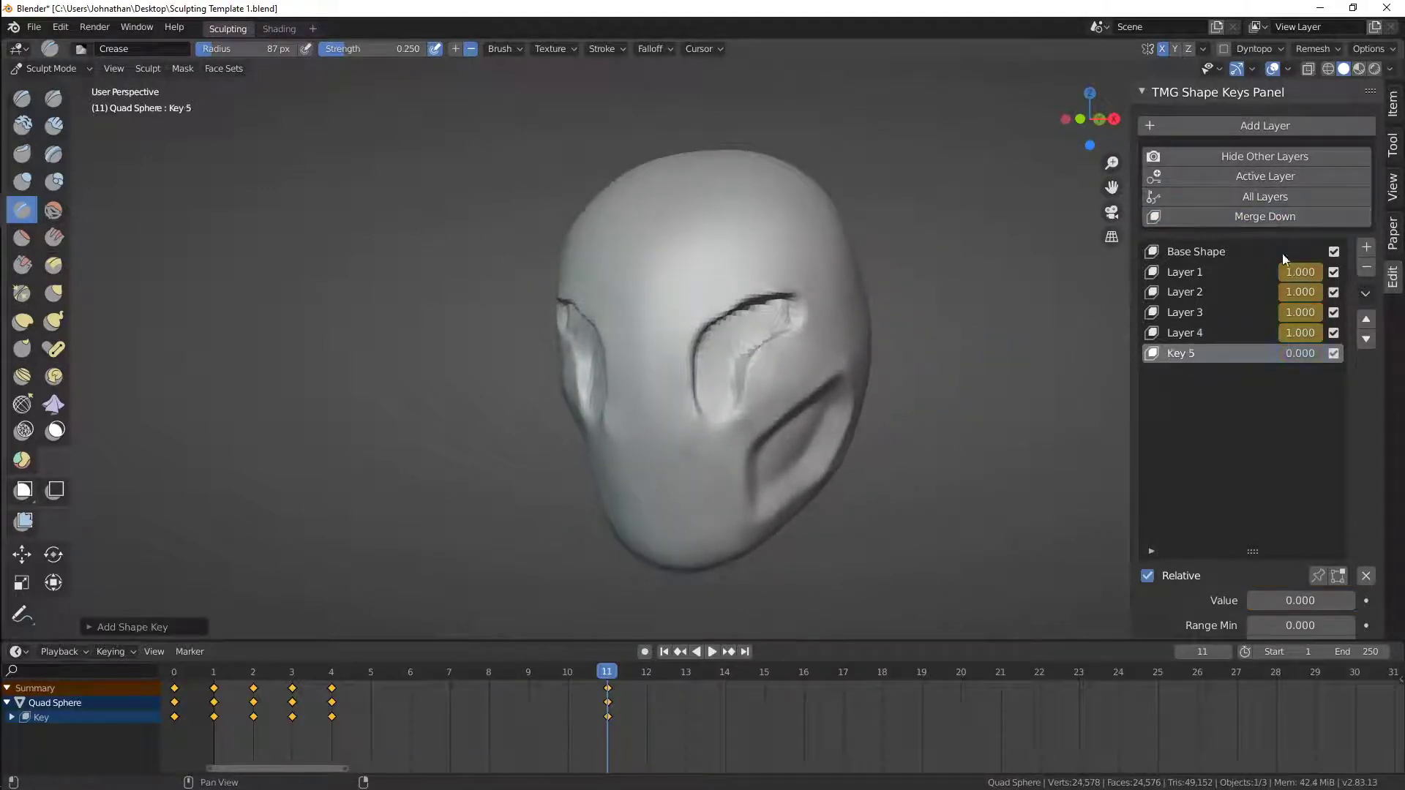
Isolate the merged shape key at value 1.000, remove it and re-enable all the other layers
{"action": "left_click", "coordinate": [1274, 155]}
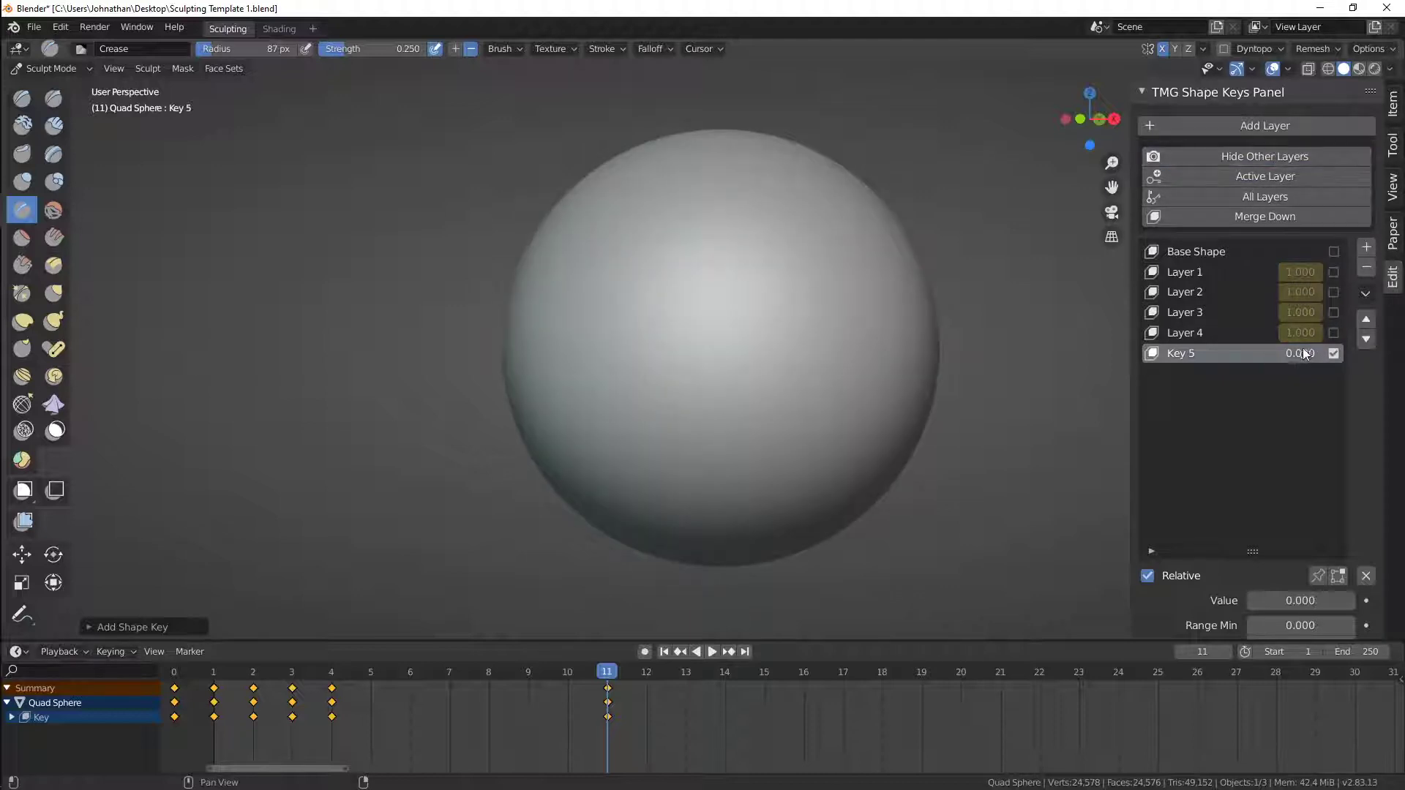
{"action": "left_click_drag", "start_coordinate": [1266, 600], "coordinate": [1354, 600]}
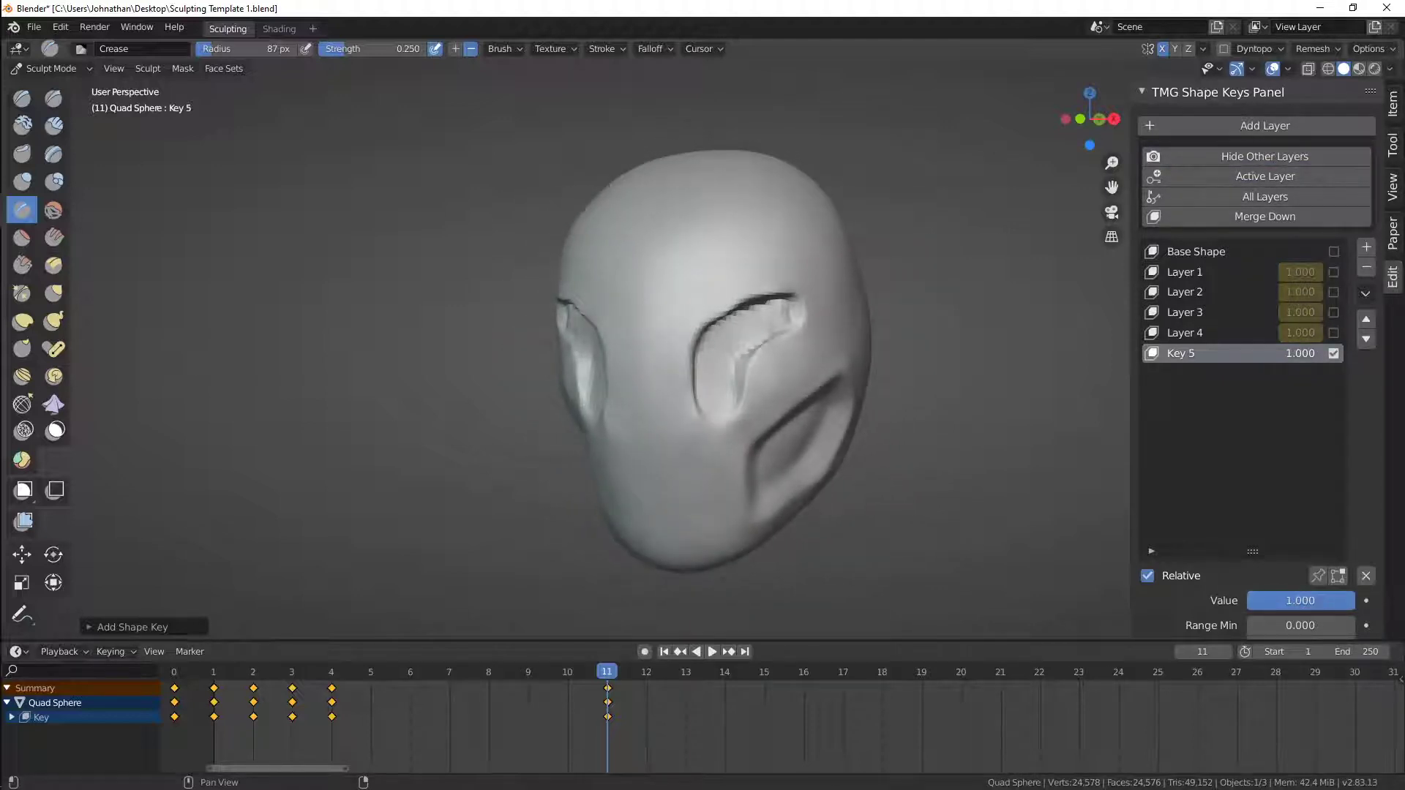
{"action": "mouse_move", "coordinate": [1321, 353]}
{"action": "left_mouse_down"}
{"action": "mouse_move", "coordinate": [1279, 353]}
{"action": "mouse_move", "coordinate": [1323, 353]}
{"action": "left_mouse_up"}
{"action": "left_click", "coordinate": [1366, 268]}
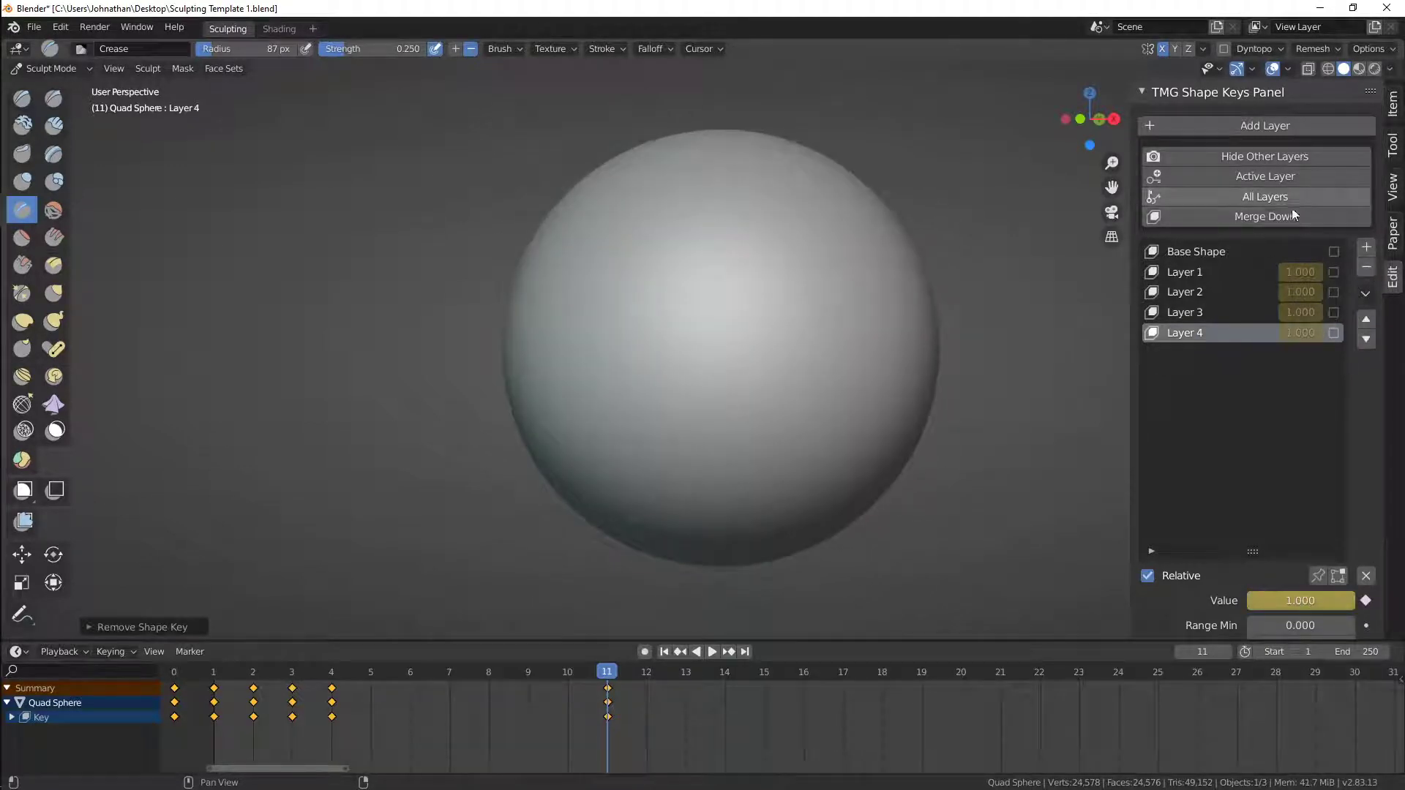
{"action": "left_click_drag", "start_coordinate": [1334, 251], "coordinate": [1333, 333]}
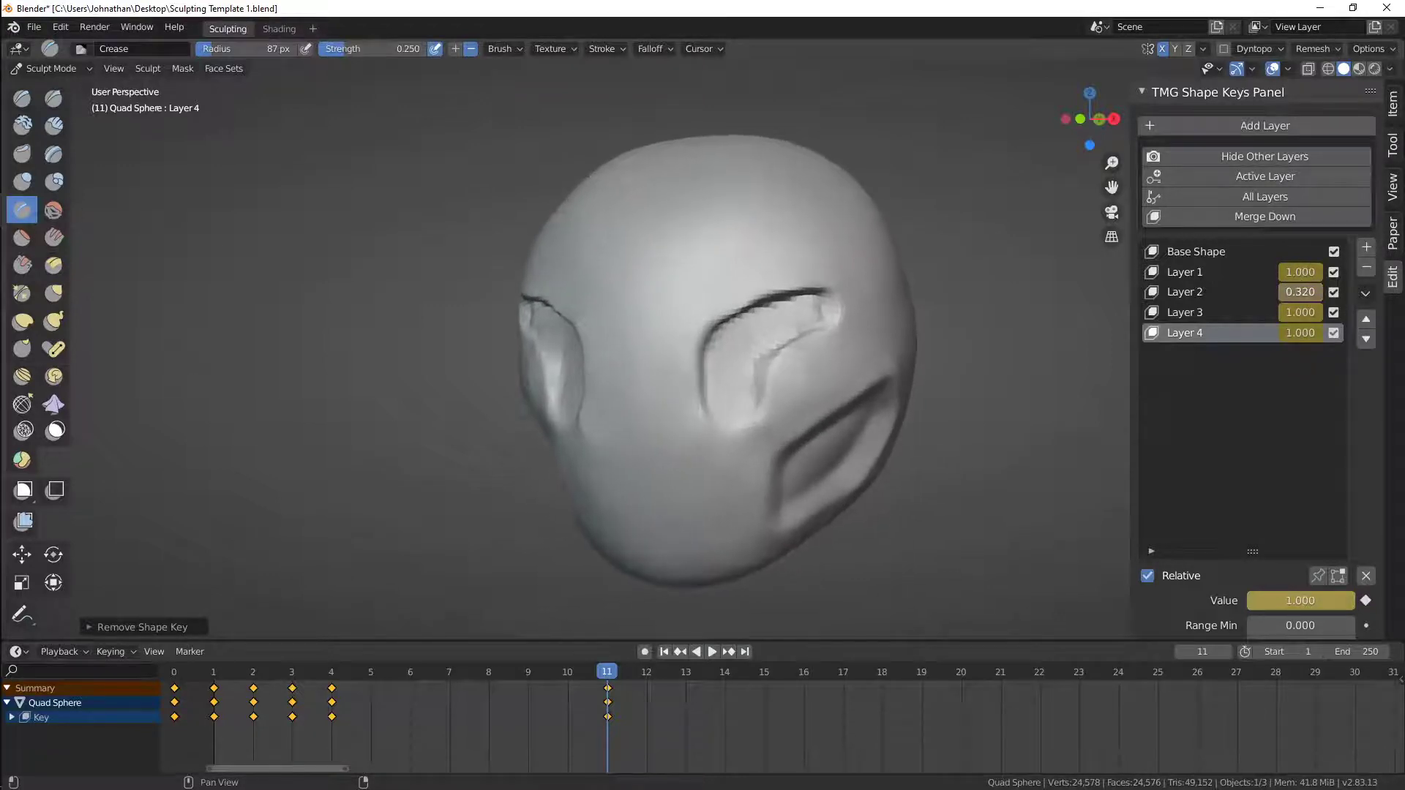
Set Layers 2 and 4 to 0 and merge the remaining blend of Layers 1 and 3 into a new shape key
{"action": "left_click_drag", "start_coordinate": [1317, 297], "coordinate": [1288, 333]}
{"action": "middle_click_drag", "start_coordinate": [960, 373], "coordinate": [945, 375]}
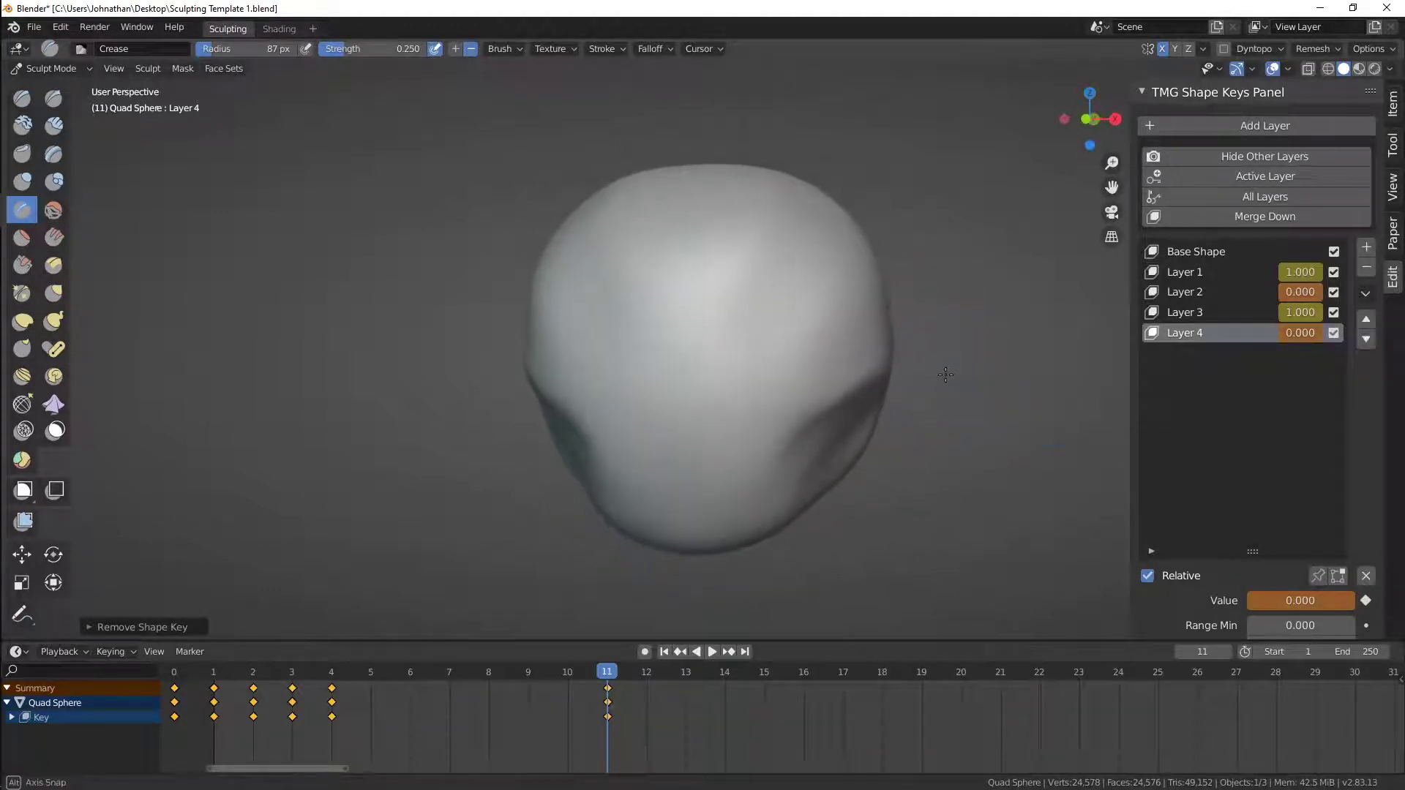
{"action": "left_click", "coordinate": [1284, 218]}
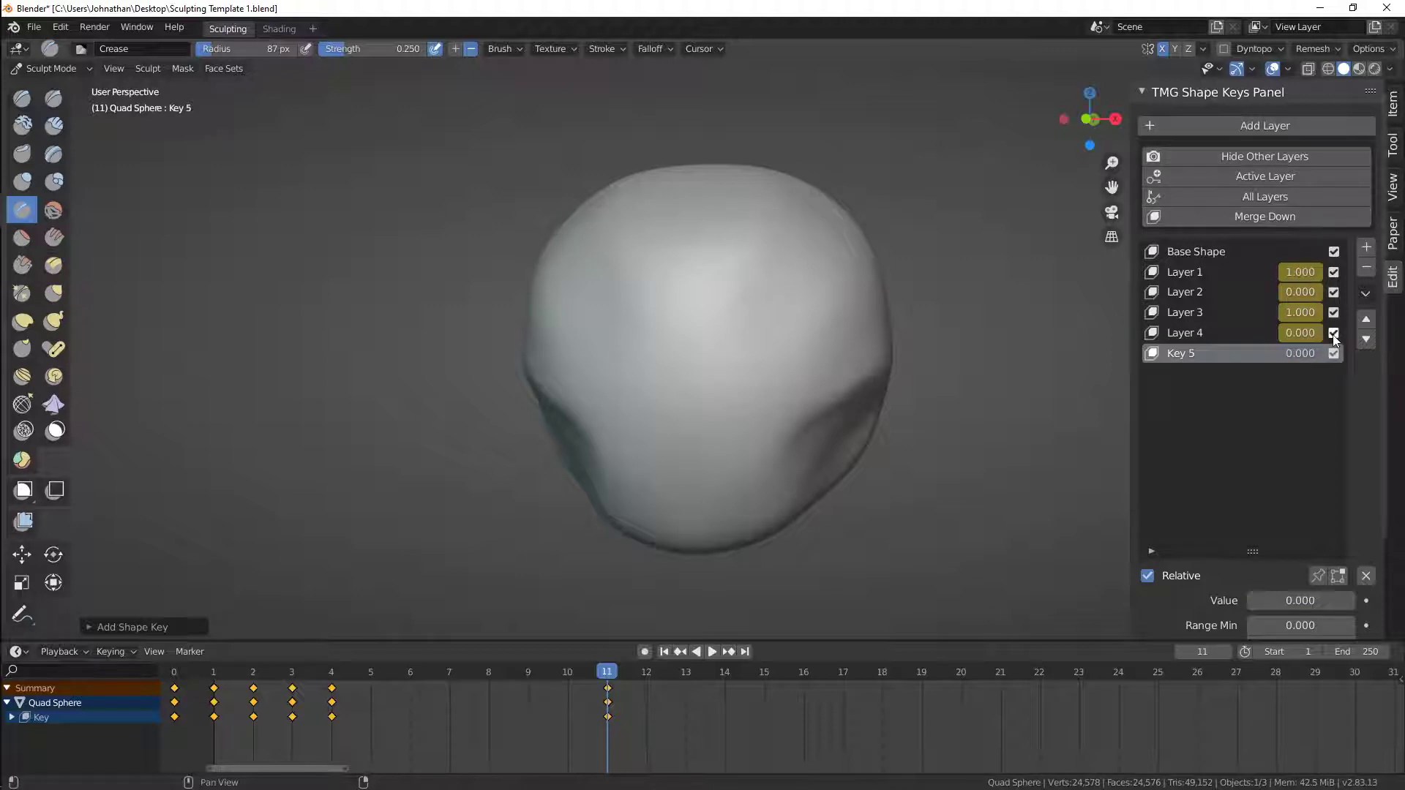
Isolate the merged Key 5 at value 1.000, re-enable the other layers, and compare the head with and without Key 5
{"action": "left_click", "coordinate": [1289, 158]}
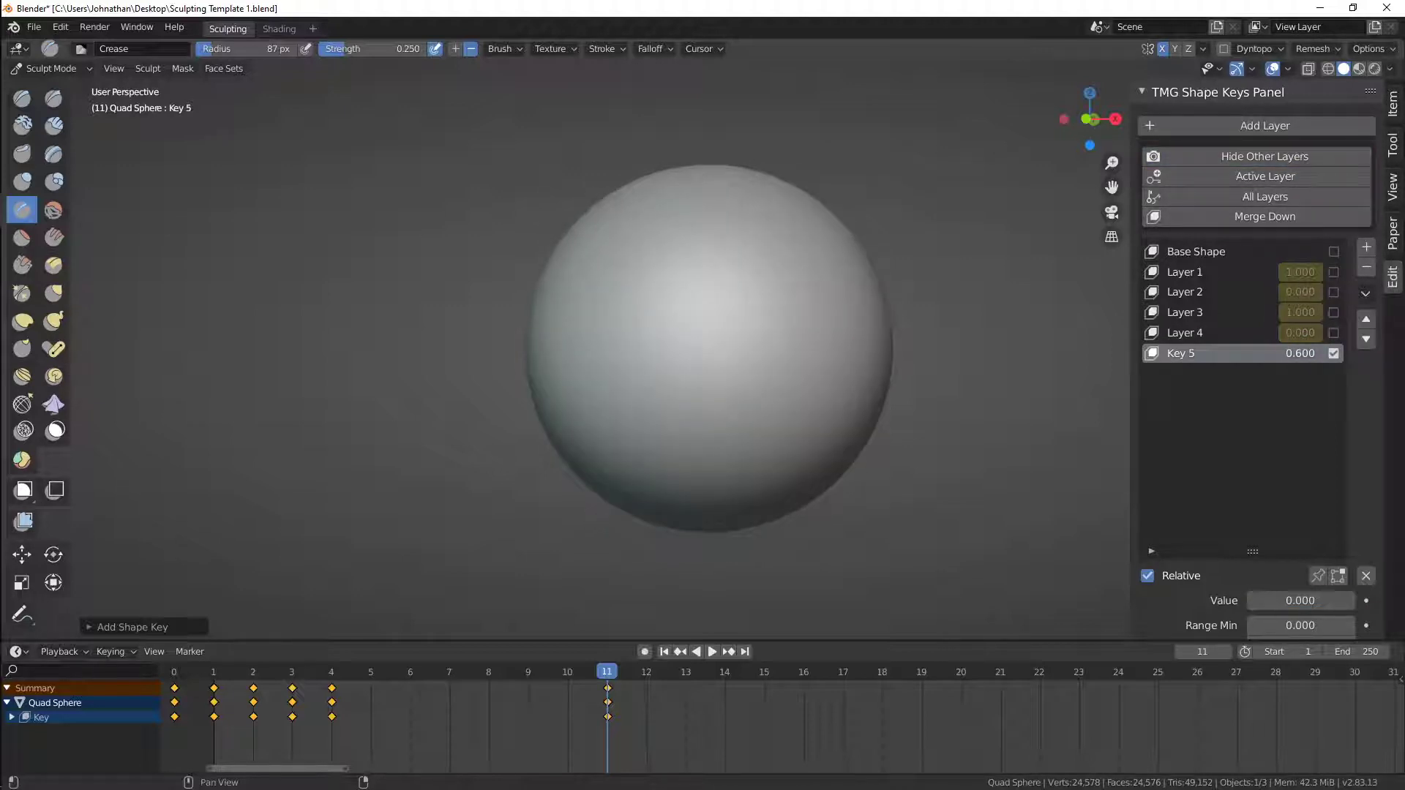
{"action": "left_click_drag", "start_coordinate": [1300, 353], "coordinate": [1322, 354]}
{"action": "mouse_move", "coordinate": [971, 374]}
{"action": "middle_mouse_down"}
{"action": "mouse_move", "coordinate": [1047, 367]}
{"action": "mouse_move", "coordinate": [893, 366]}
{"action": "middle_mouse_up"}
{"action": "mouse_move", "coordinate": [1299, 354]}
{"action": "left_mouse_down"}
{"action": "mouse_move", "coordinate": [1256, 353]}
{"action": "mouse_move", "coordinate": [1321, 354]}
{"action": "mouse_move", "coordinate": [1336, 241]}
{"action": "left_mouse_up"}
{"action": "left_click", "coordinate": [1333, 354]}
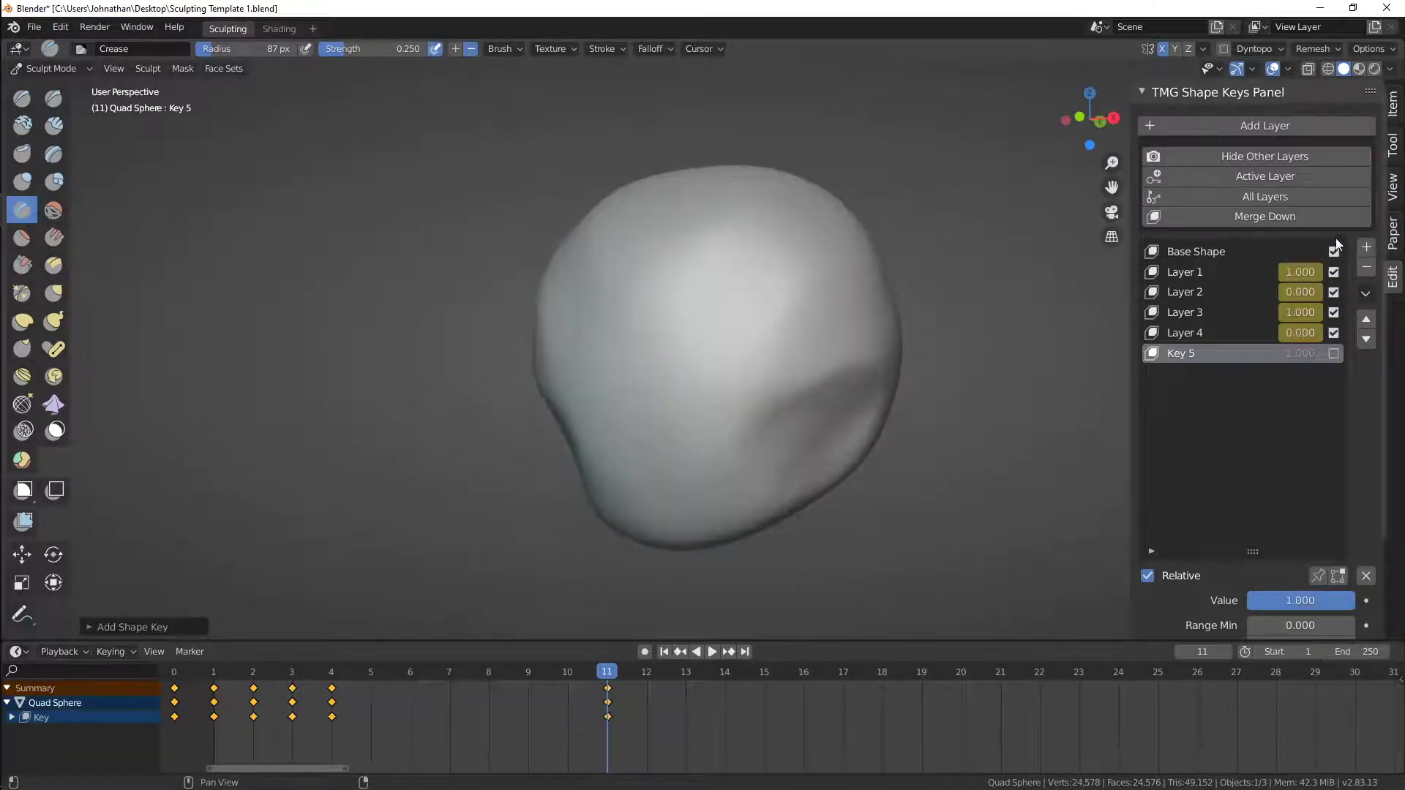
{"action": "left_click", "coordinate": [1333, 354]}
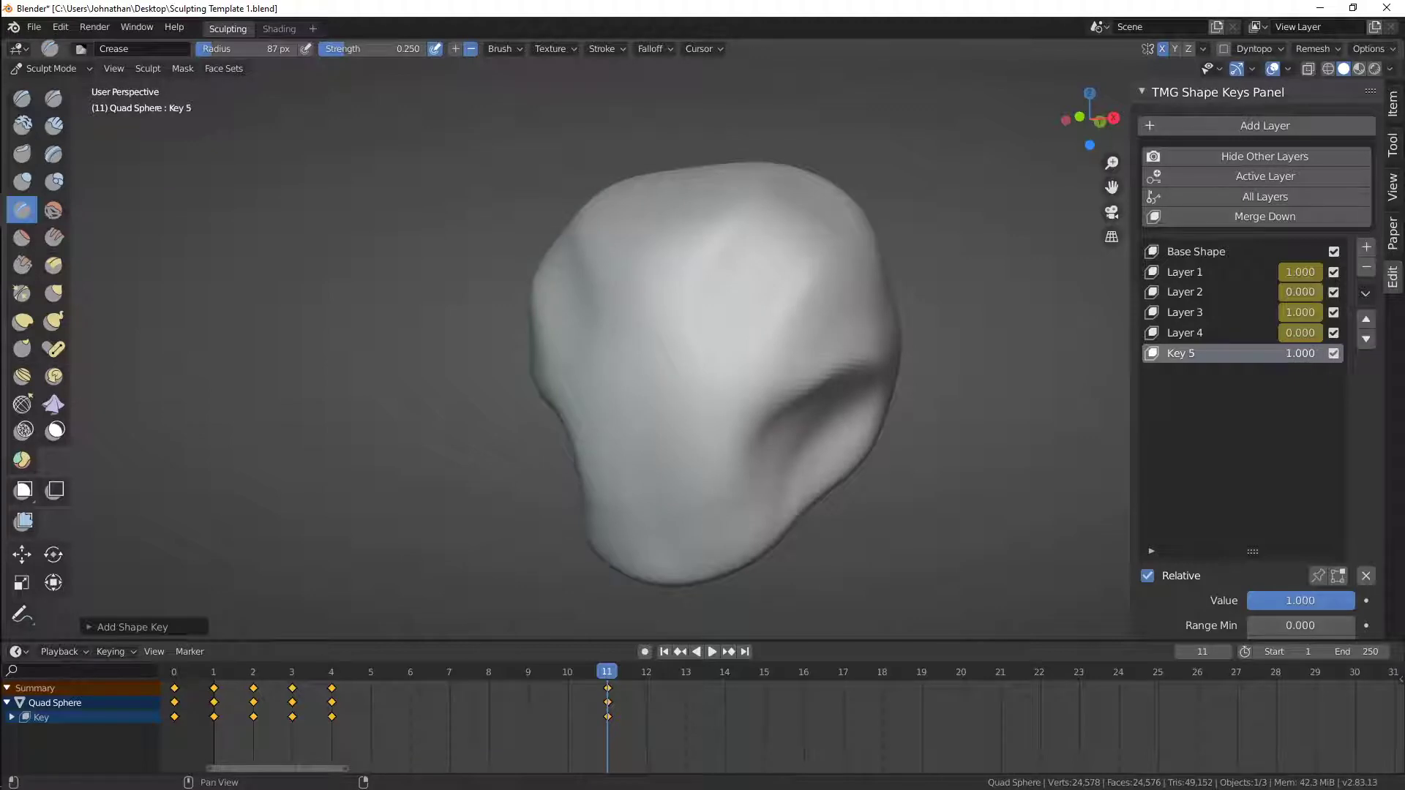
Set Layers 2 and 4 to 1.000 and lower the influence of Key 5 to 0.240 while checking the head
{"action": "mouse_move", "coordinate": [1300, 353]}
{"action": "left_mouse_down"}
{"action": "mouse_move", "coordinate": [1255, 354]}
{"action": "mouse_move", "coordinate": [1321, 353]}
{"action": "left_mouse_up"}
{"action": "mouse_move", "coordinate": [902, 377]}
{"action": "middle_mouse_down"}
{"action": "mouse_move", "coordinate": [918, 399]}
{"action": "mouse_move", "coordinate": [889, 412]}
{"action": "middle_mouse_up"}
{"action": "left_click_drag", "start_coordinate": [1294, 332], "coordinate": [1323, 291]}
{"action": "middle_click_drag", "start_coordinate": [907, 414], "coordinate": [846, 417]}
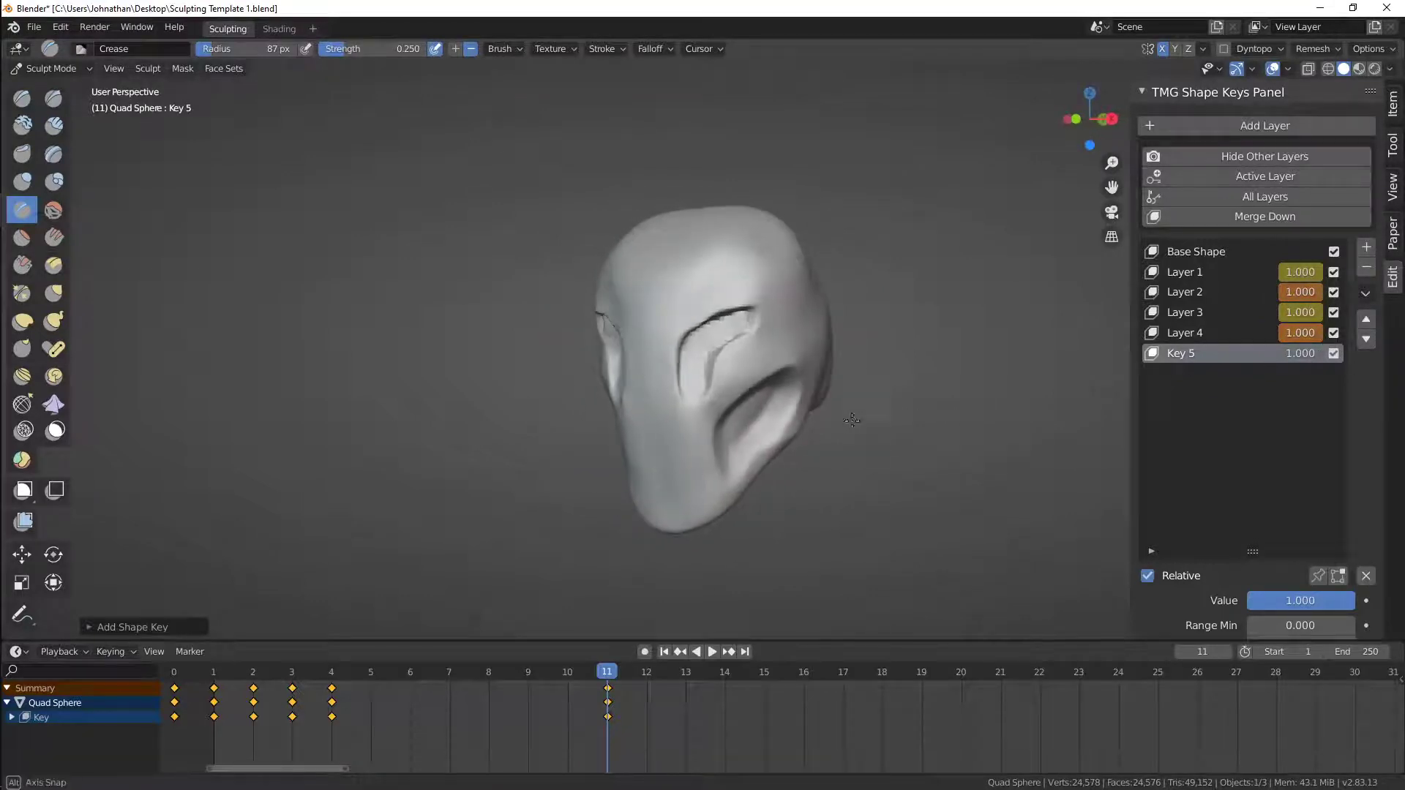
{"action": "left_click_drag", "start_coordinate": [1301, 357], "coordinate": [1258, 357]}
{"action": "middle_click_drag", "start_coordinate": [973, 377], "coordinate": [915, 417]}
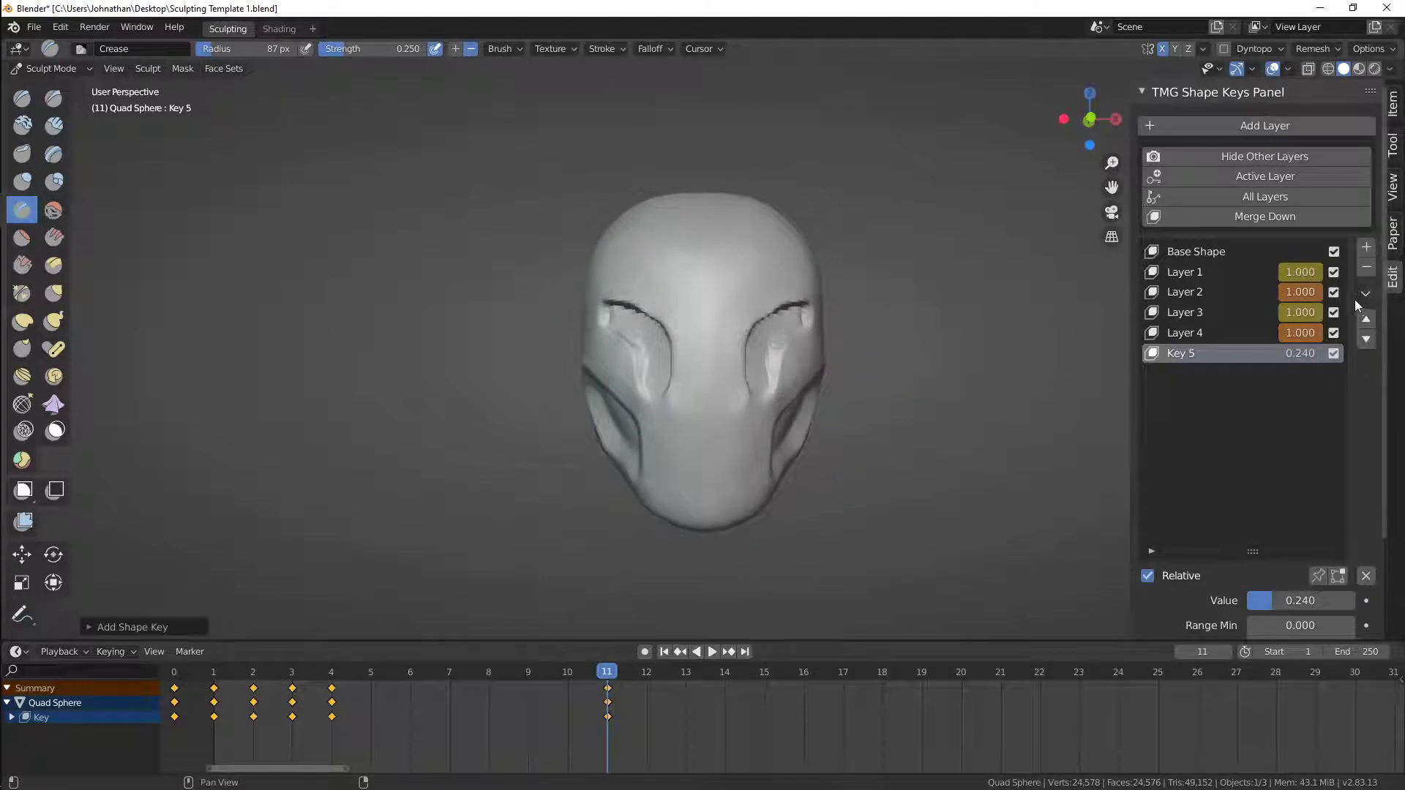
Remove the merged Key 5 and add a new sculpt layer keyed at frame 5
{"action": "left_click", "coordinate": [1363, 269]}
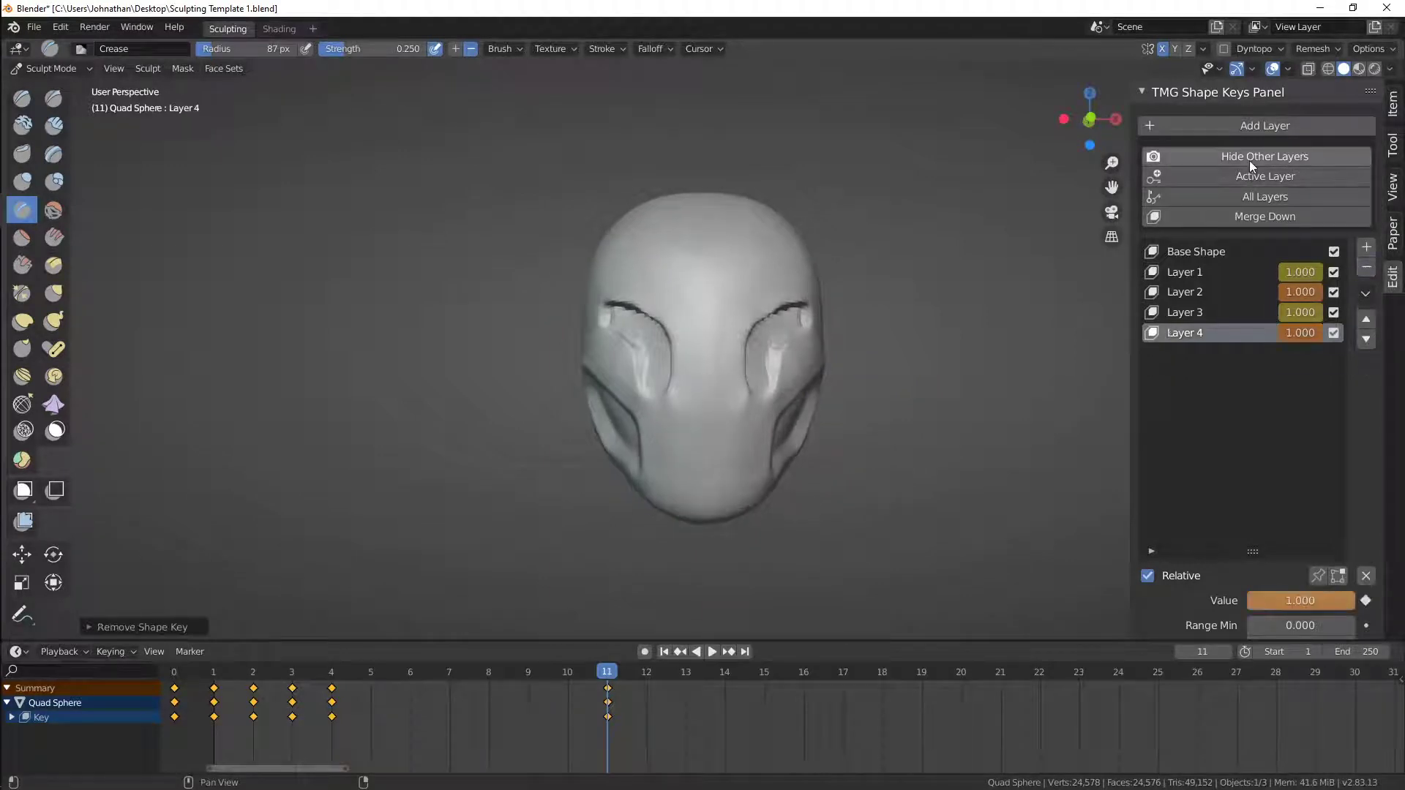
{"action": "left_click", "coordinate": [1267, 123]}
{"action": "middle_click_drag", "start_coordinate": [895, 375], "coordinate": [882, 395]}
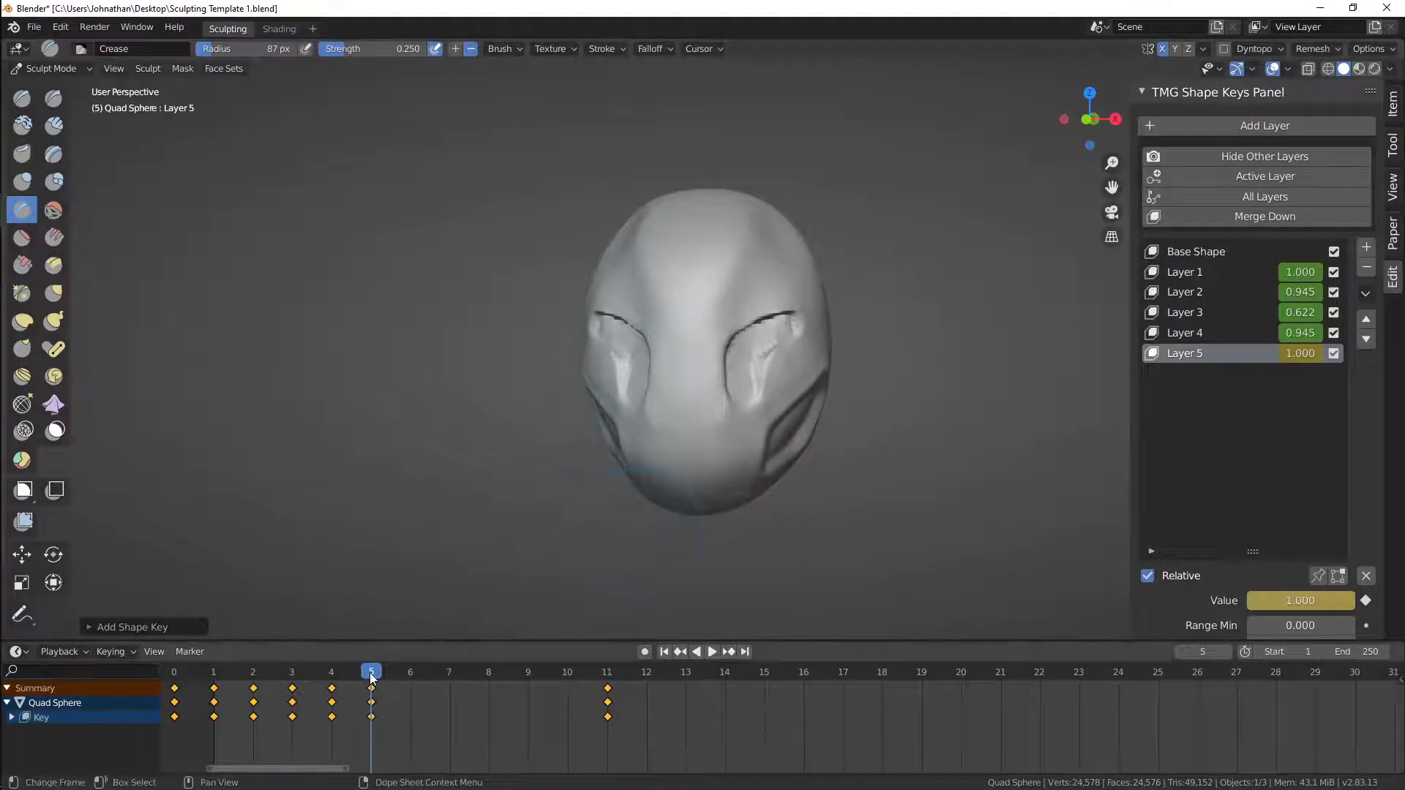
Play the animation, delete the keyframes at frame 11 and return to frame 5
{"action": "key", "text": "space"}
{"action": "key", "text": "space"}
{"action": "key", "text": "x"}
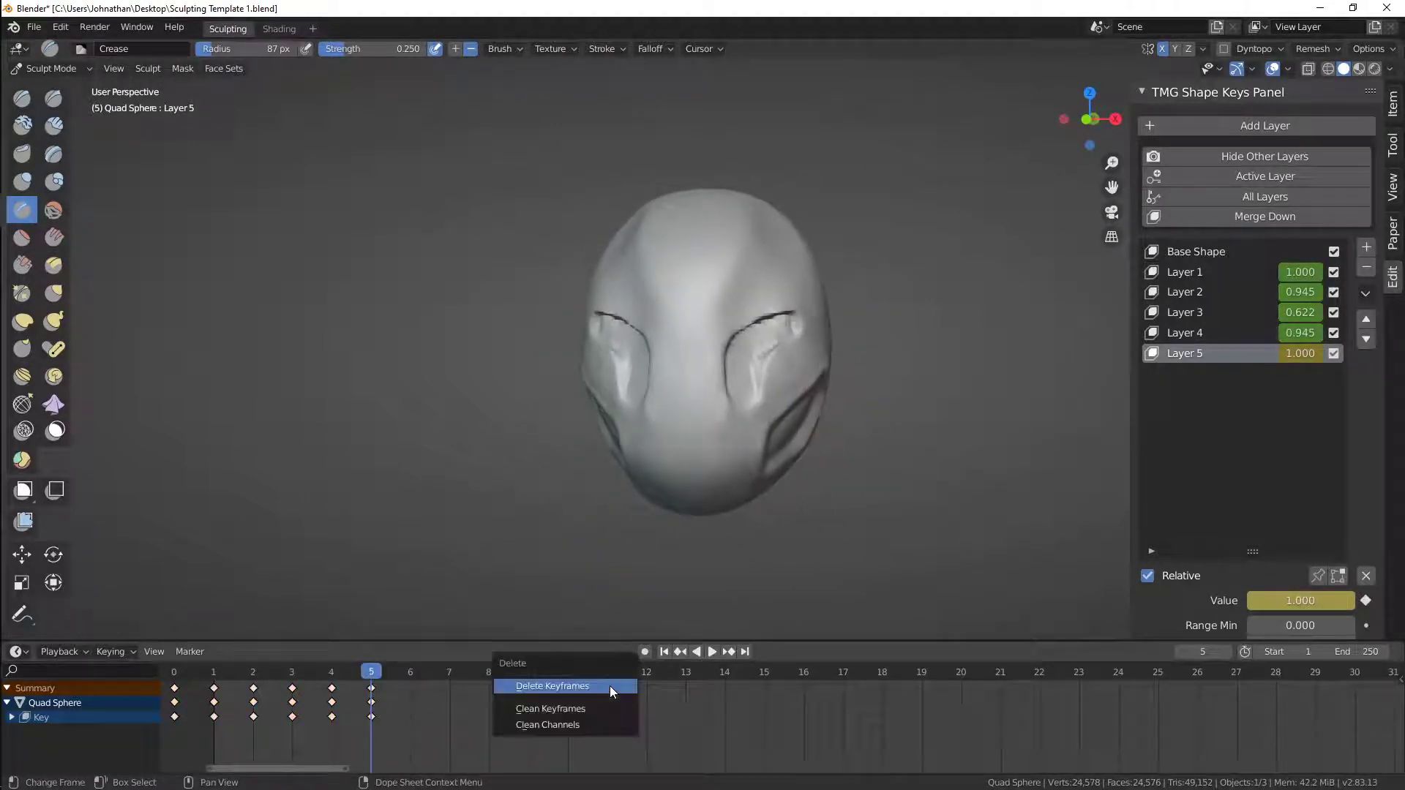
{"action": "left_click", "coordinate": [610, 689]}
{"action": "mouse_move", "coordinate": [381, 675]}
{"action": "left_mouse_down"}
{"action": "mouse_move", "coordinate": [392, 674]}
{"action": "mouse_move", "coordinate": [374, 675]}
{"action": "left_mouse_up"}
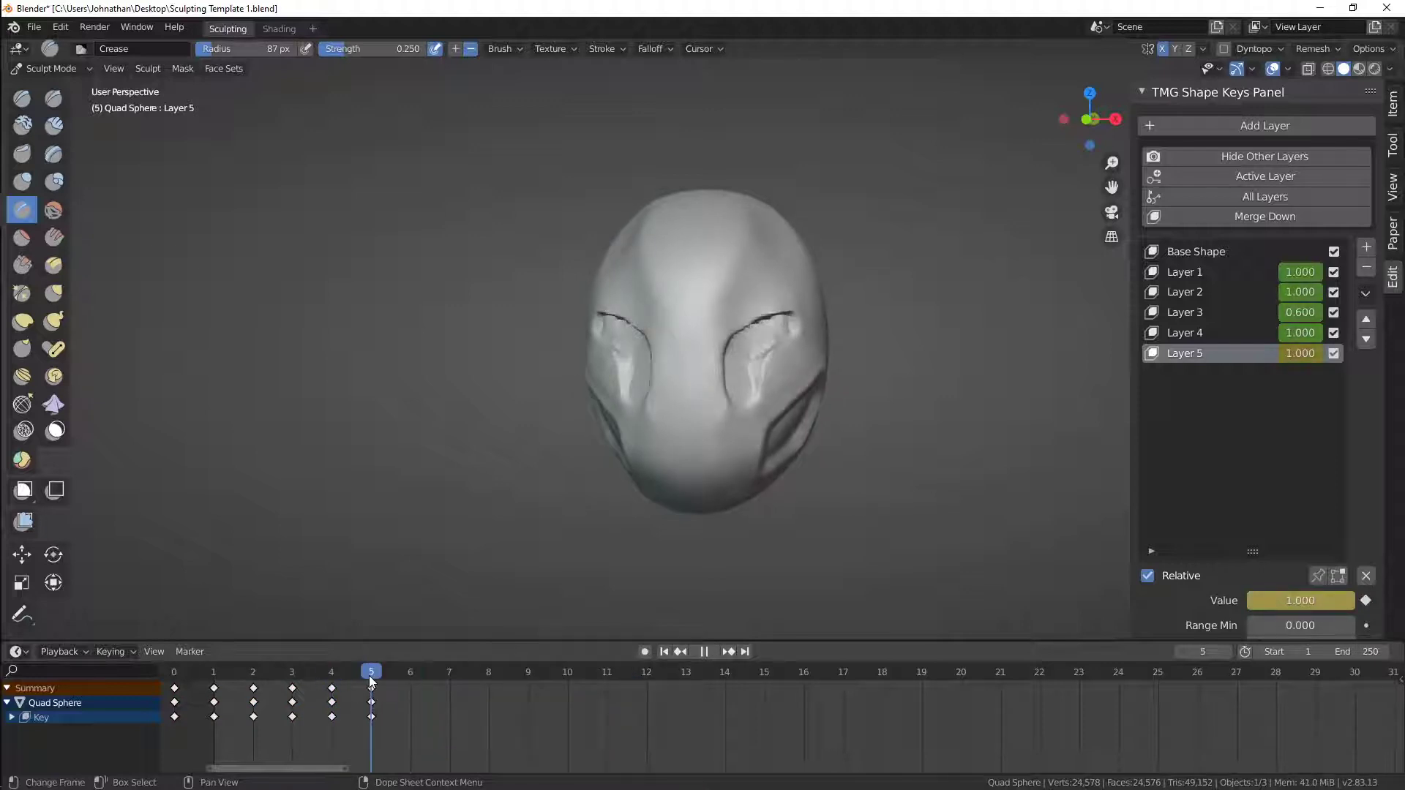
Choose the Cloth brush and rename the new layer to Cloth
{"action": "middle_click_drag", "start_coordinate": [701, 507], "coordinate": [715, 513]}
{"action": "middle_click_drag", "start_coordinate": [714, 512], "coordinate": [715, 483], "text": "ctrl"}
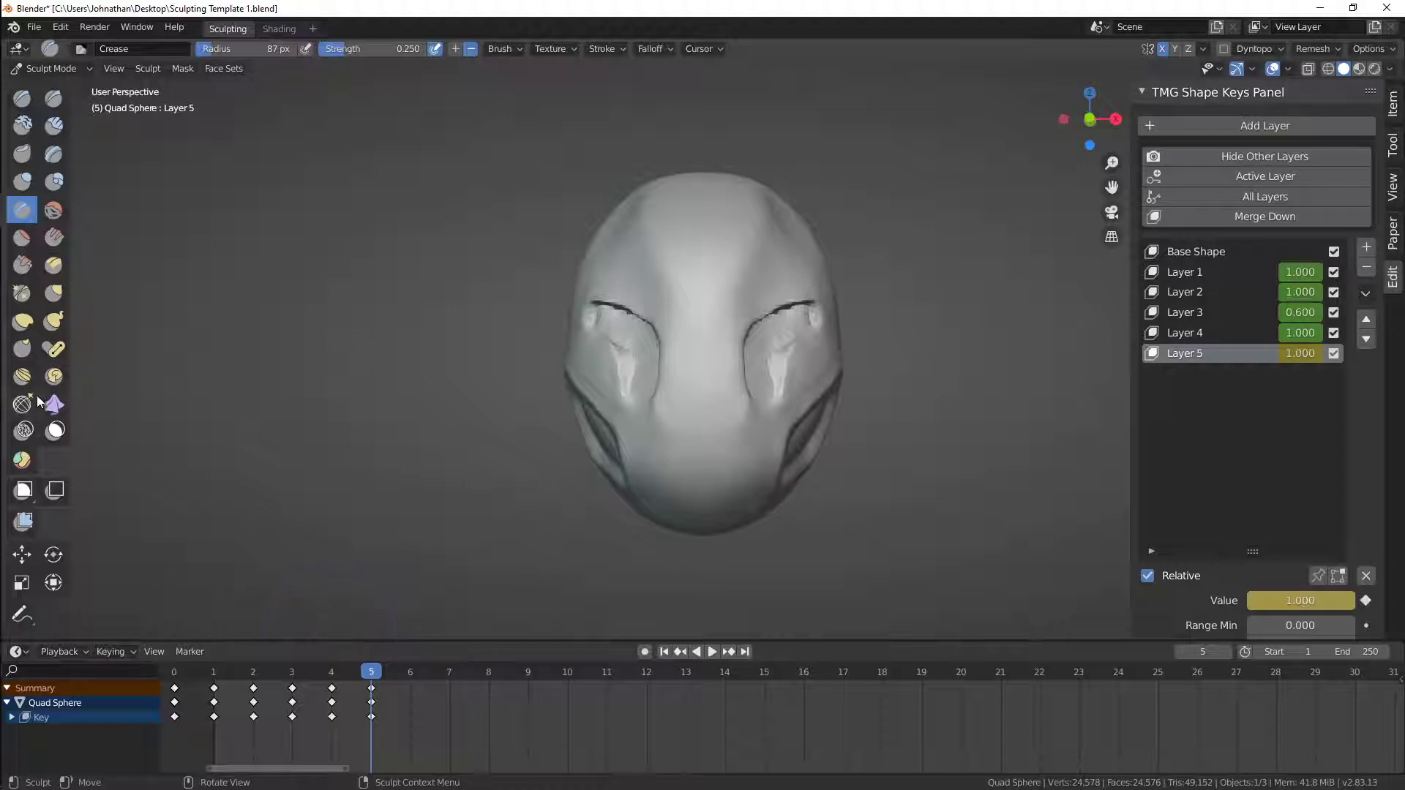
{"action": "left_click", "coordinate": [53, 409]}
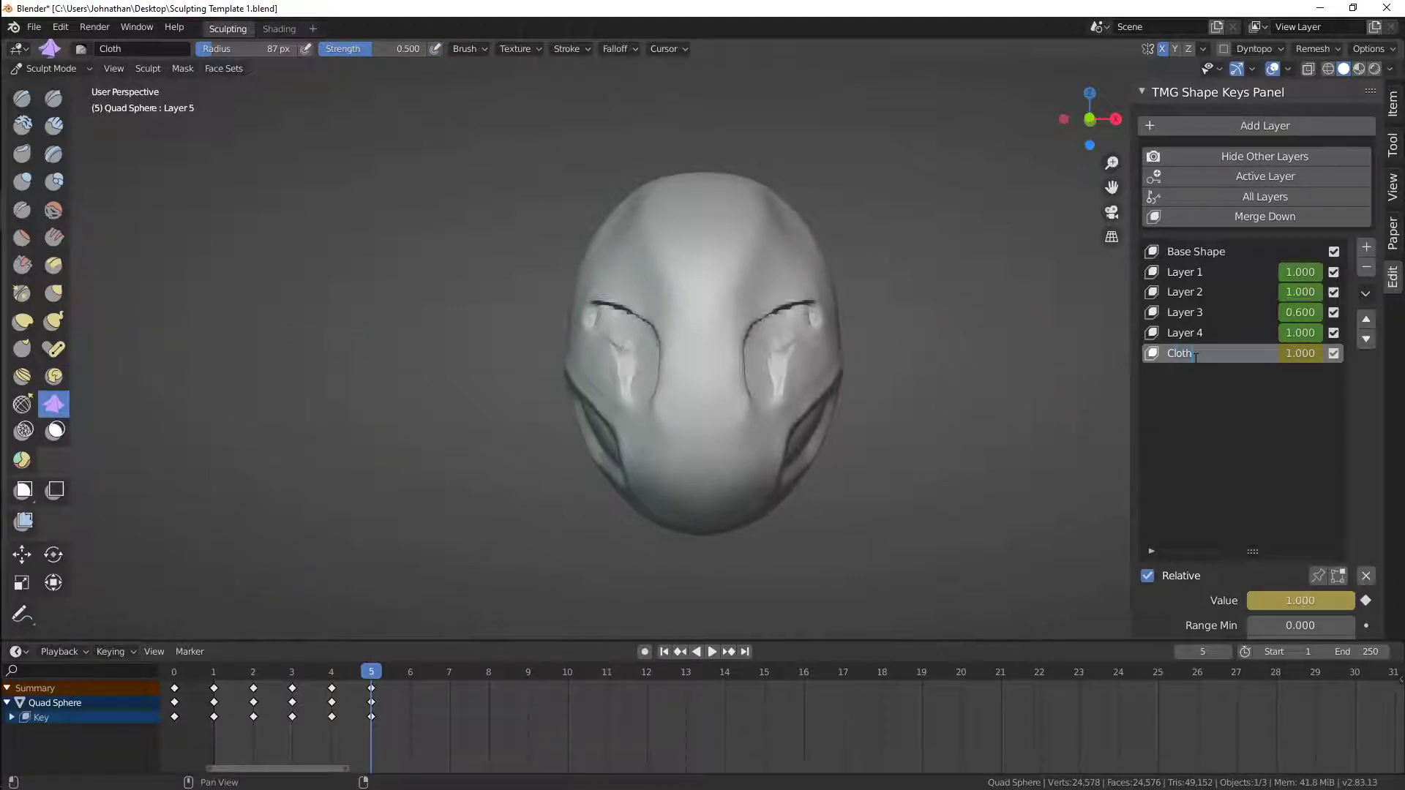
{"action": "key", "text": "Return"}
Sculpt cloth folds on the Cloth layer across the mouth area, cheek and side of the head
{"action": "mouse_move", "coordinate": [772, 397]}
{"action": "left_mouse_down"}
{"action": "mouse_move", "coordinate": [736, 457]}
{"action": "mouse_move", "coordinate": [764, 434]}
{"action": "left_mouse_up"}
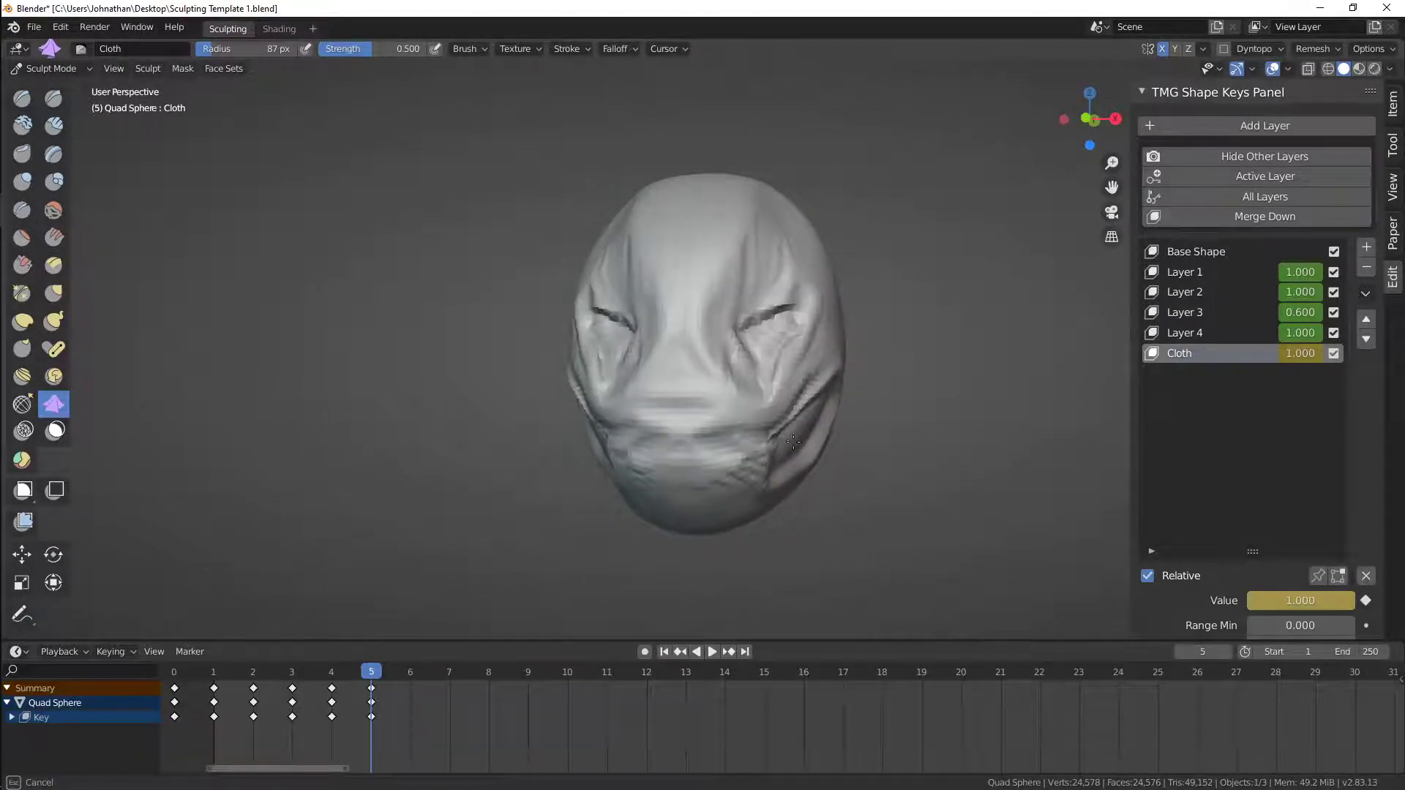
{"action": "middle_click_drag", "start_coordinate": [846, 439], "coordinate": [714, 424]}
{"action": "middle_click_drag", "start_coordinate": [814, 376], "coordinate": [823, 337], "text": "ctrl"}
{"action": "mouse_move", "coordinate": [841, 302]}
{"action": "left_mouse_down"}
{"action": "mouse_move", "coordinate": [826, 438]}
{"action": "mouse_move", "coordinate": [839, 443]}
{"action": "left_mouse_up"}
{"action": "middle_click_drag", "start_coordinate": [996, 405], "coordinate": [889, 351]}
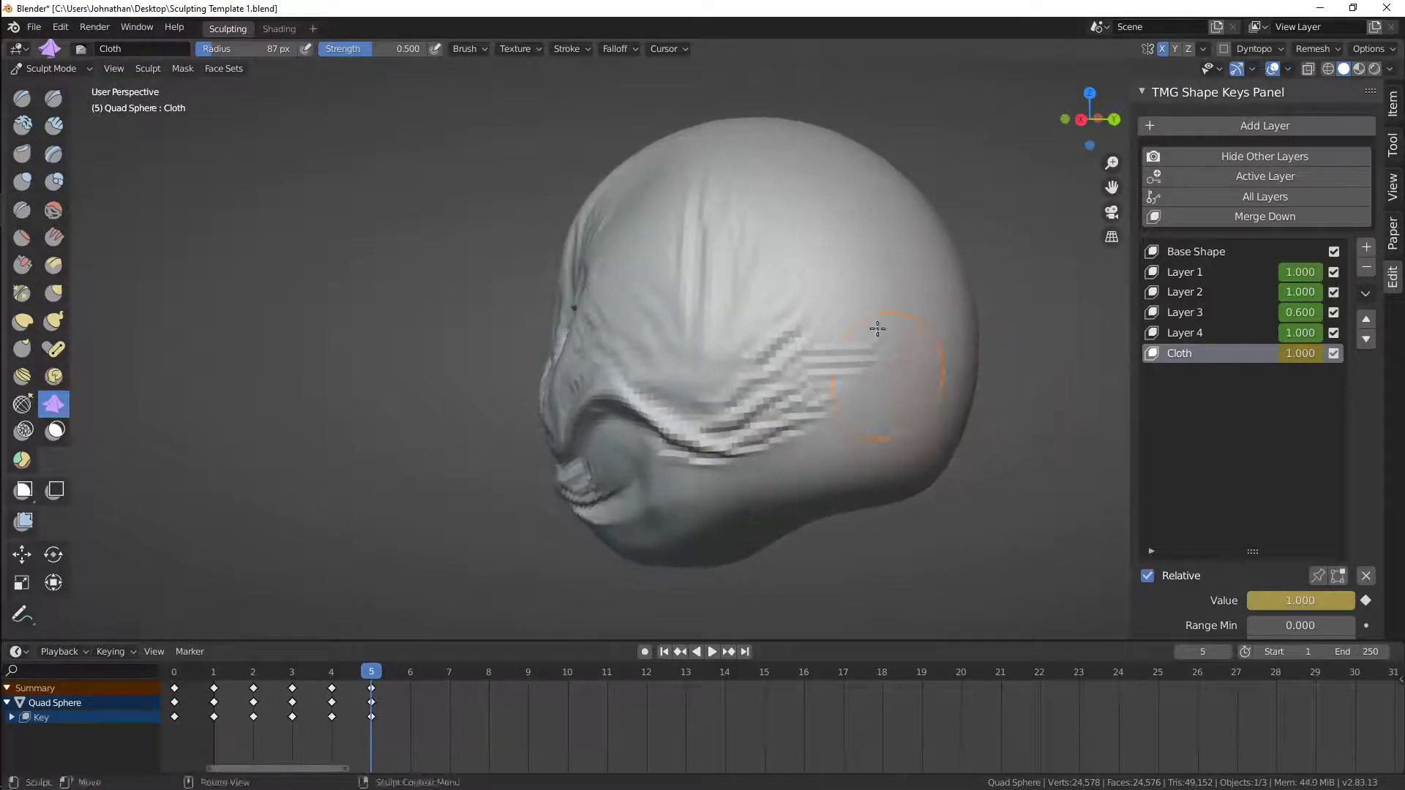
{"action": "left_click_drag", "start_coordinate": [889, 352], "coordinate": [892, 349]}
{"action": "mouse_move", "coordinate": [872, 463]}
{"action": "left_mouse_down"}
{"action": "mouse_move", "coordinate": [872, 351]}
{"action": "mouse_move", "coordinate": [848, 271]}
{"action": "left_mouse_up"}
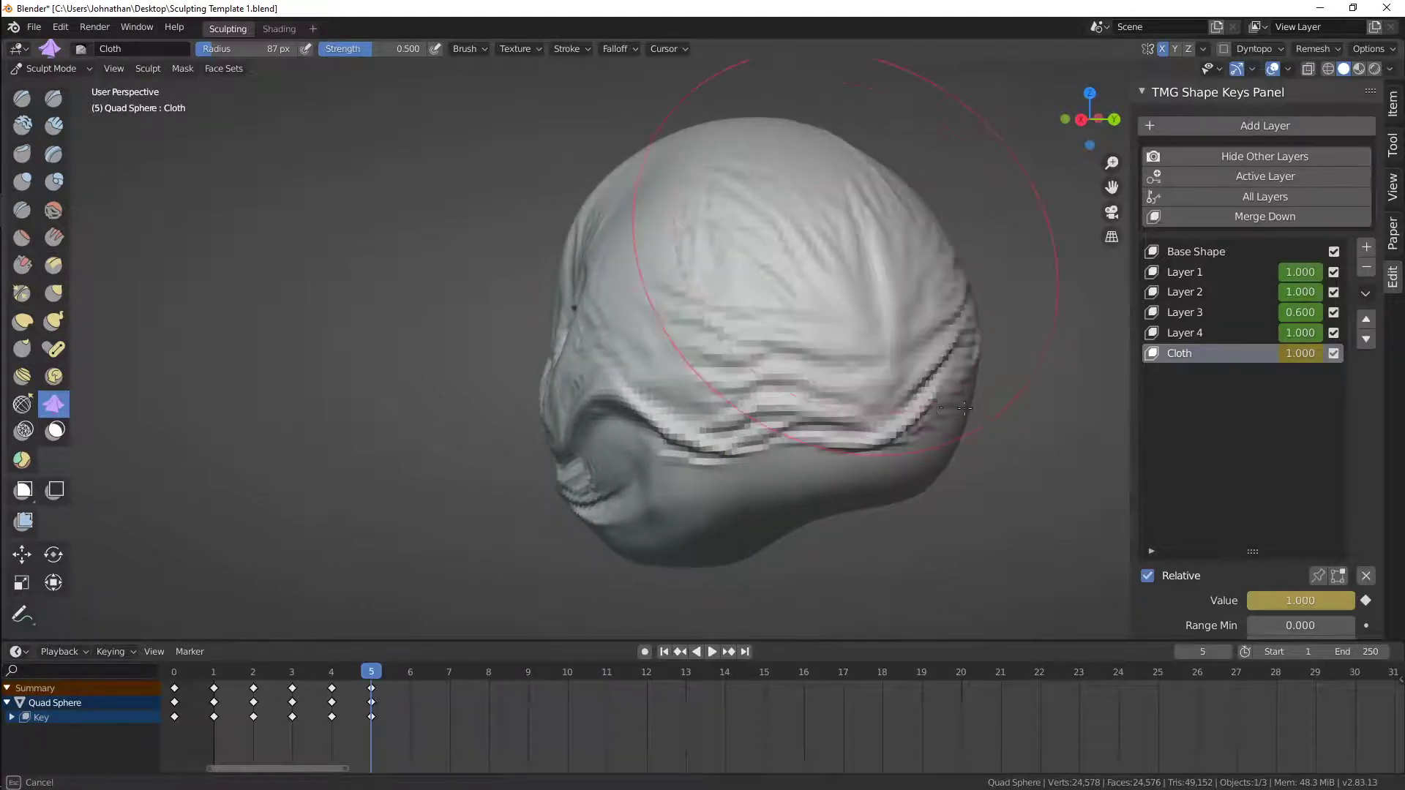
Add more cloth wrinkles across the side of the head, the temple and the area around the eye
{"action": "mouse_move", "coordinate": [866, 392]}
{"action": "middle_mouse_down"}
{"action": "mouse_move", "coordinate": [748, 399]}
{"action": "mouse_move", "coordinate": [683, 539]}
{"action": "mouse_move", "coordinate": [729, 273]}
{"action": "middle_mouse_up"}
{"action": "mouse_move", "coordinate": [729, 272]}
{"action": "left_mouse_down"}
{"action": "mouse_move", "coordinate": [740, 392]}
{"action": "mouse_move", "coordinate": [696, 370]}
{"action": "left_mouse_up"}
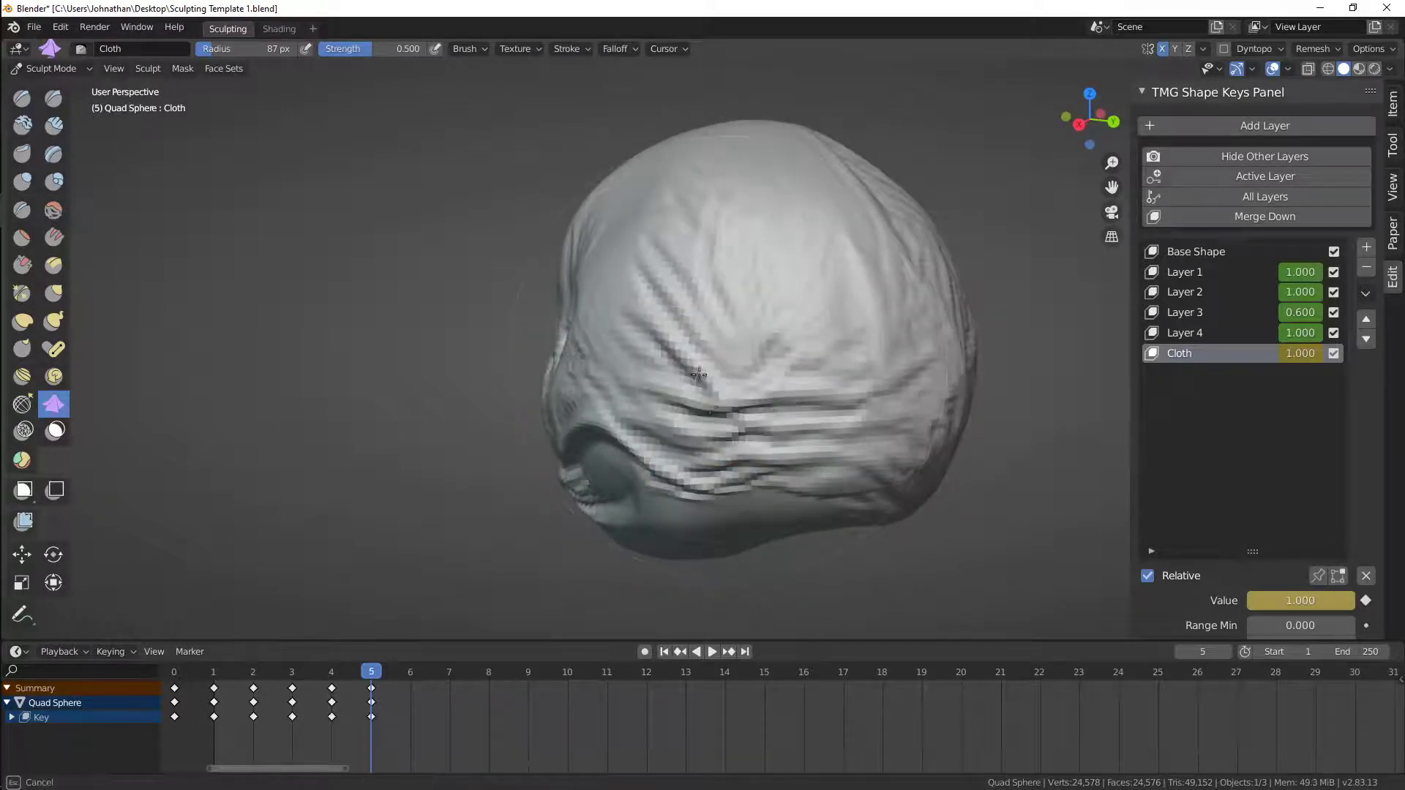
{"action": "middle_click_drag", "start_coordinate": [693, 310], "coordinate": [772, 355]}
{"action": "mouse_move", "coordinate": [713, 212]}
{"action": "left_mouse_down"}
{"action": "mouse_move", "coordinate": [762, 286]}
{"action": "mouse_move", "coordinate": [678, 364]}
{"action": "left_mouse_up"}
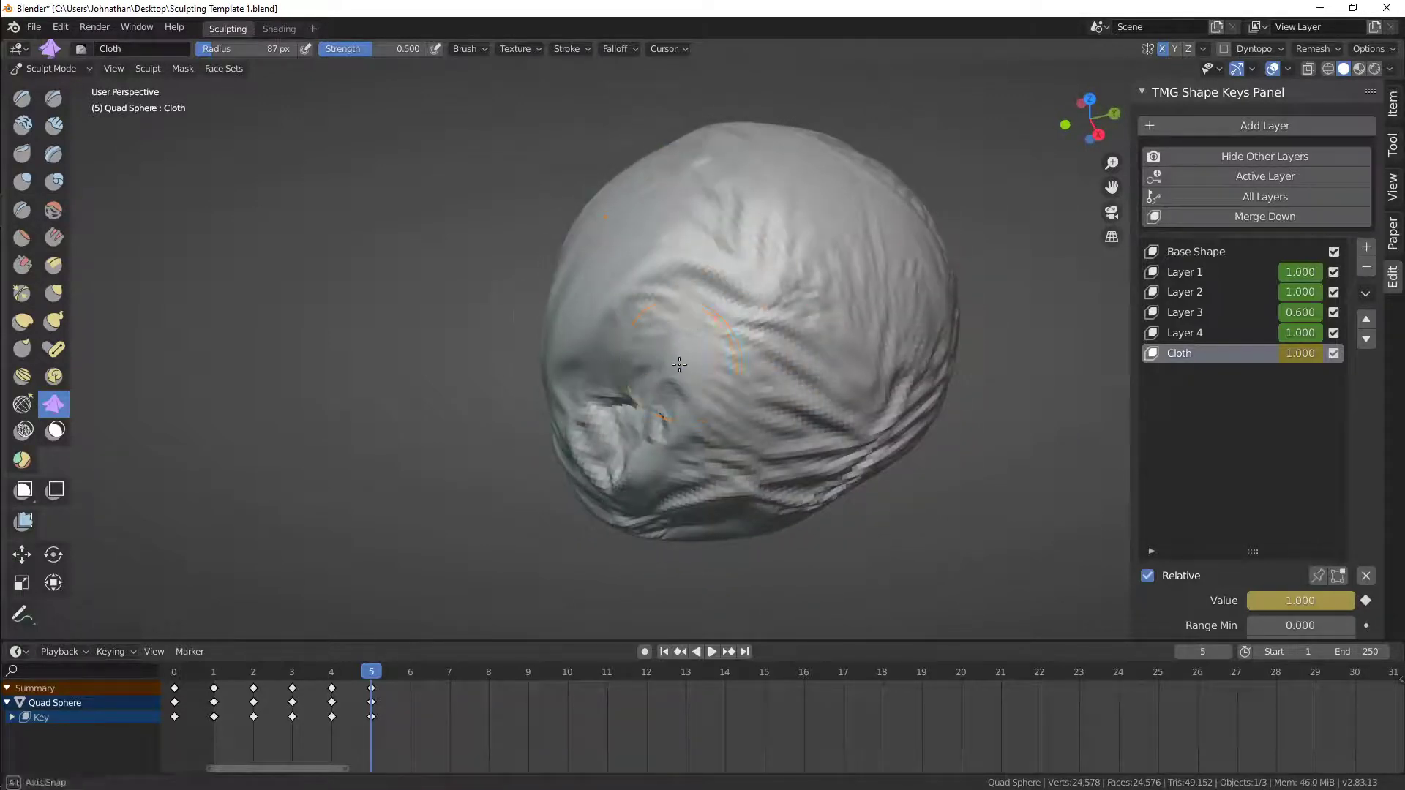
{"action": "middle_click_drag", "start_coordinate": [678, 364], "coordinate": [731, 347]}
{"action": "left_click_drag", "start_coordinate": [731, 347], "coordinate": [690, 411]}
{"action": "middle_click_drag", "start_coordinate": [690, 411], "coordinate": [665, 367]}
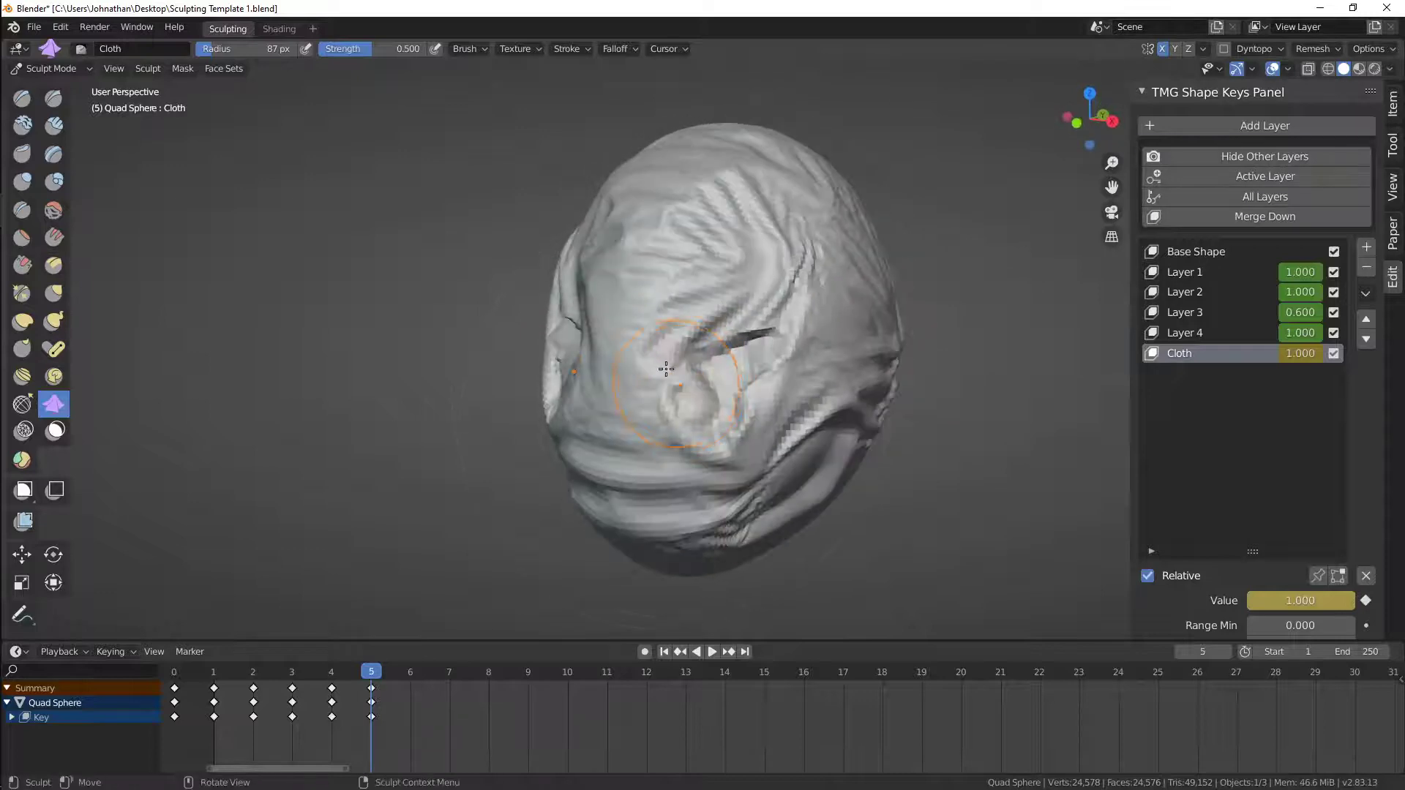
Pull cloth folds over the eye, lower face and jaw, and check the whole head
{"action": "mouse_move", "coordinate": [665, 366]}
{"action": "left_mouse_down"}
{"action": "mouse_move", "coordinate": [747, 339]}
{"action": "mouse_move", "coordinate": [662, 407]}
{"action": "left_mouse_up"}
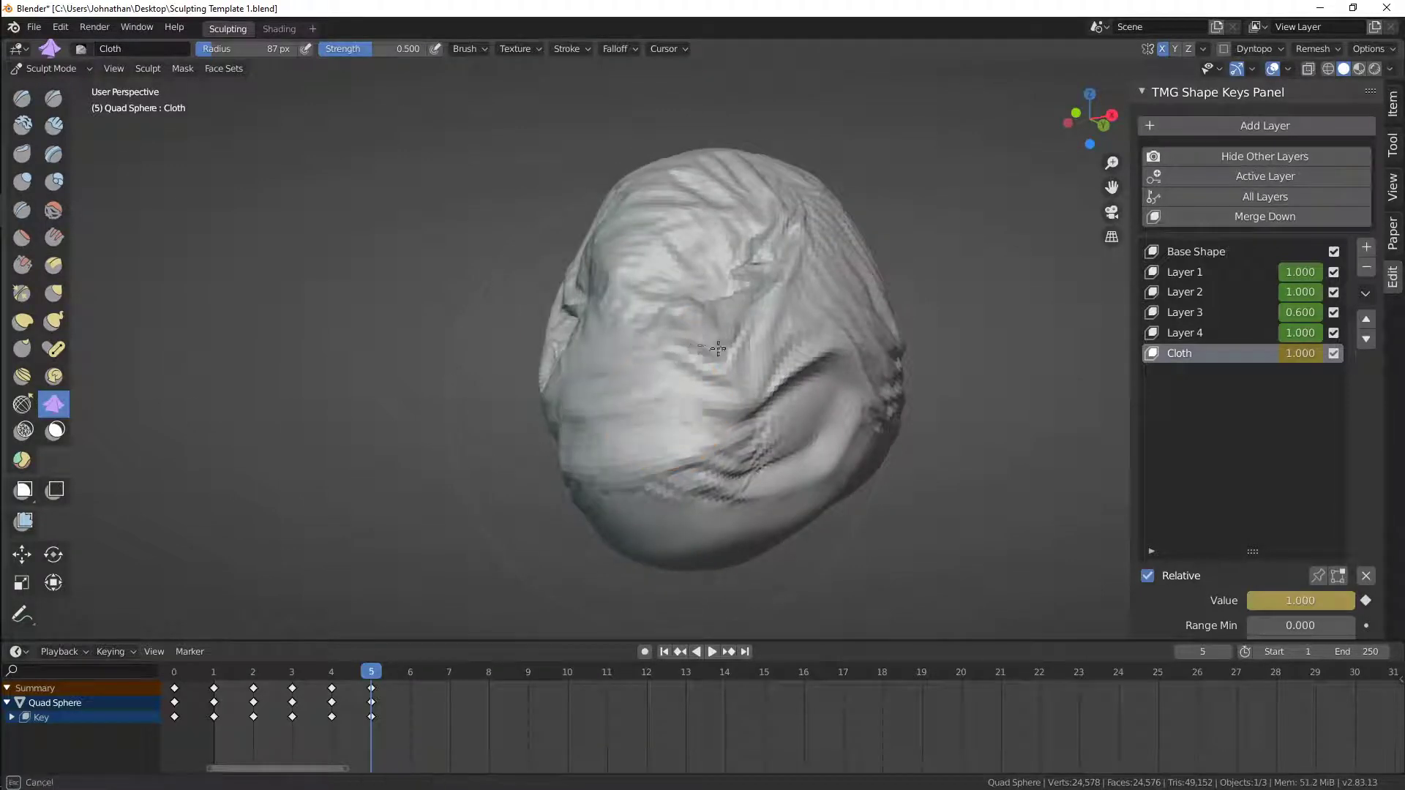
{"action": "mouse_move", "coordinate": [662, 407]}
{"action": "middle_mouse_down"}
{"action": "mouse_move", "coordinate": [769, 413]}
{"action": "mouse_move", "coordinate": [757, 421]}
{"action": "middle_mouse_up"}
{"action": "left_click_drag", "start_coordinate": [721, 476], "coordinate": [842, 424]}
{"action": "middle_click_drag", "start_coordinate": [841, 425], "coordinate": [856, 465]}
{"action": "left_click_drag", "start_coordinate": [869, 360], "coordinate": [880, 395], "text": "ctrl+alt"}
Set Layers 1 to 4 to 0.000 and toggle the Cloth layer's visibility off and on to compare its detail
{"action": "left_click_drag", "start_coordinate": [1319, 353], "coordinate": [1237, 322]}
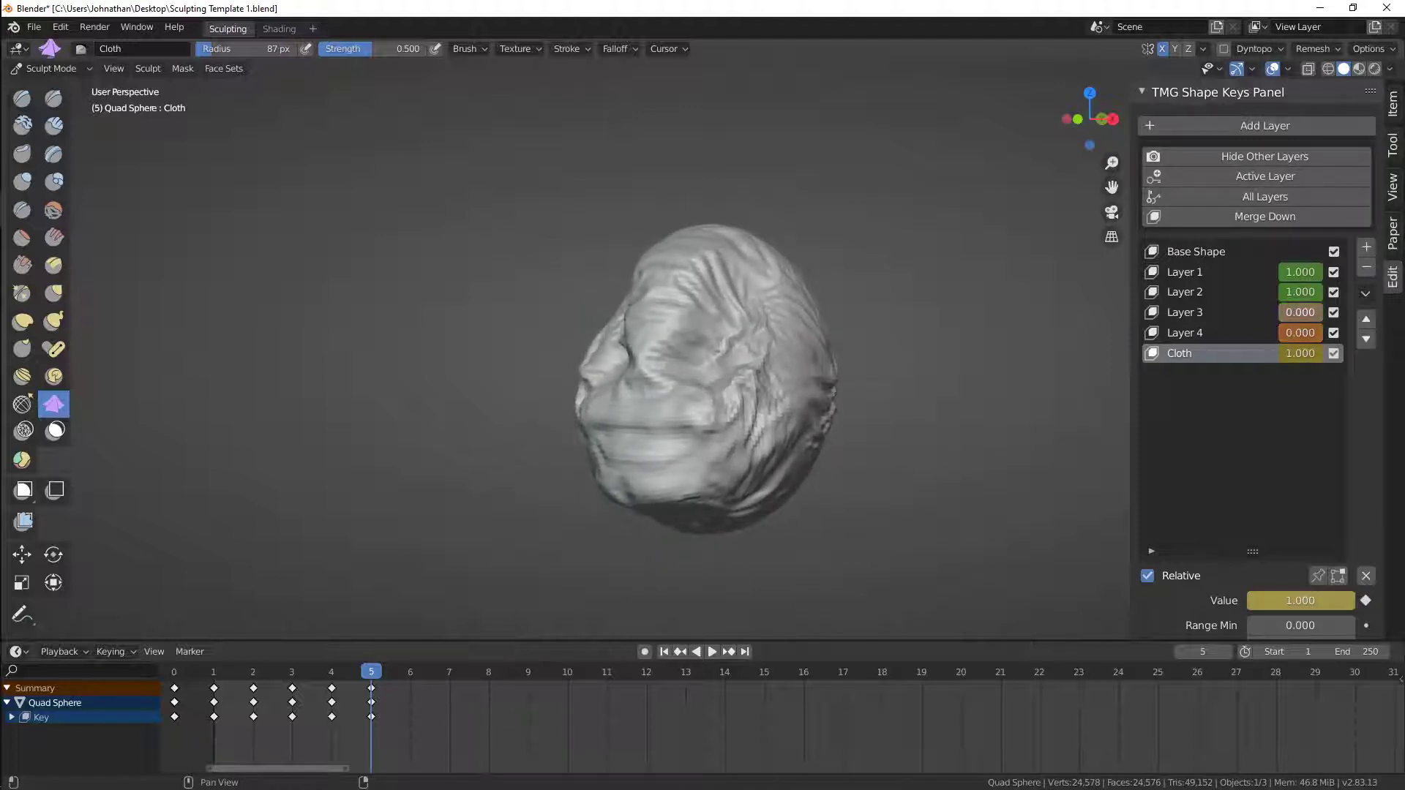
{"action": "left_click_drag", "start_coordinate": [1304, 292], "coordinate": [1244, 292]}
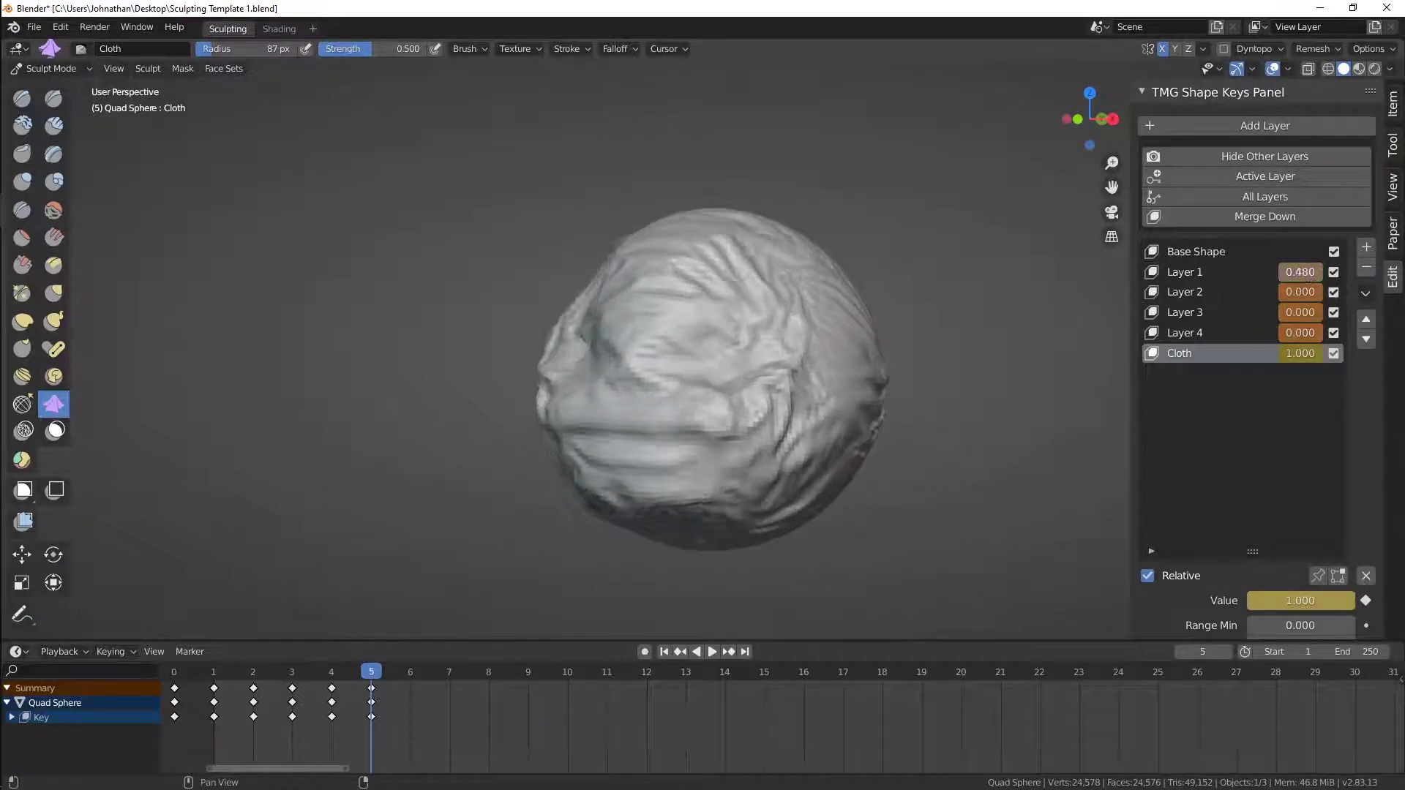
{"action": "mouse_move", "coordinate": [819, 351]}
{"action": "middle_mouse_down"}
{"action": "mouse_move", "coordinate": [878, 354]}
{"action": "mouse_move", "coordinate": [802, 351]}
{"action": "middle_mouse_up"}
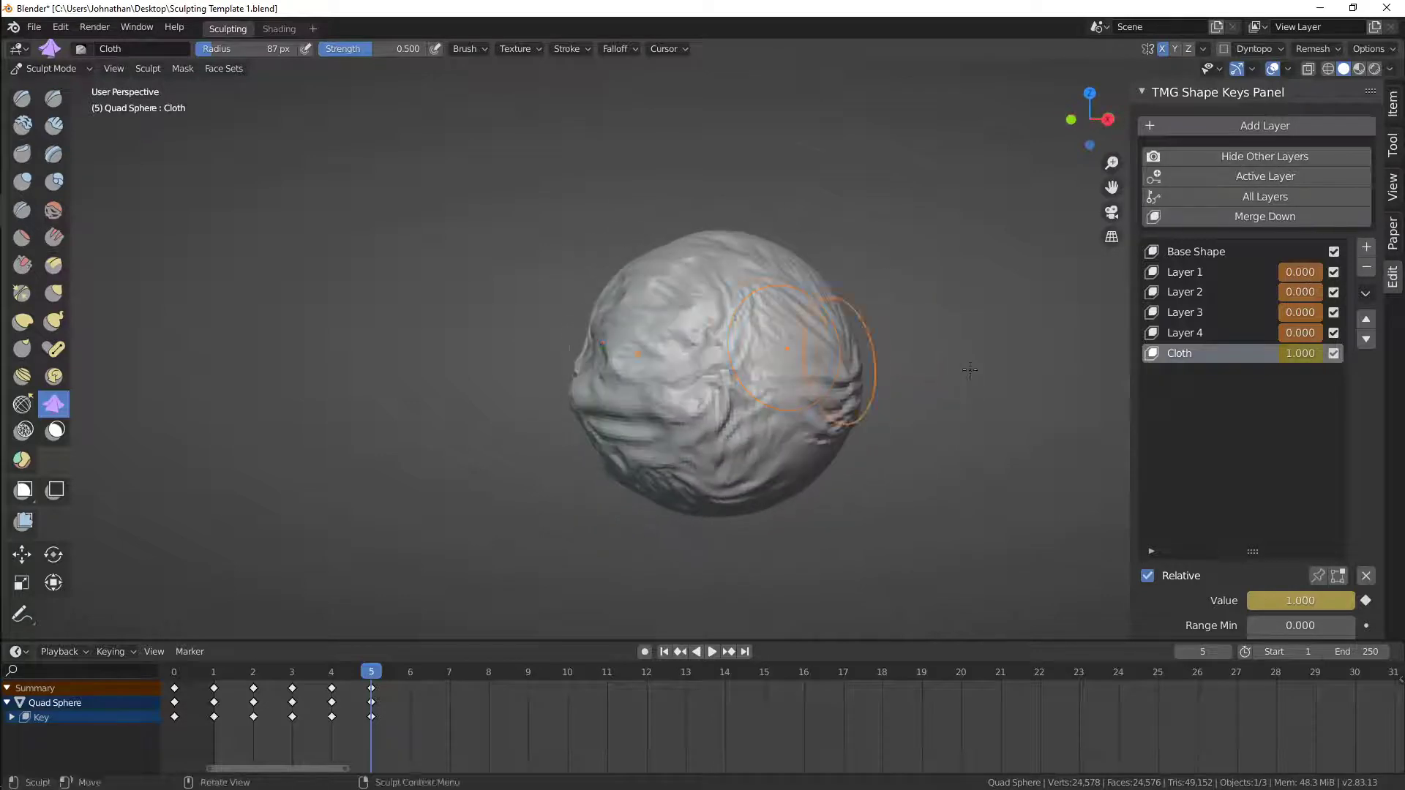
{"action": "left_click", "coordinate": [1333, 354]}
{"action": "left_click", "coordinate": [1334, 354]}
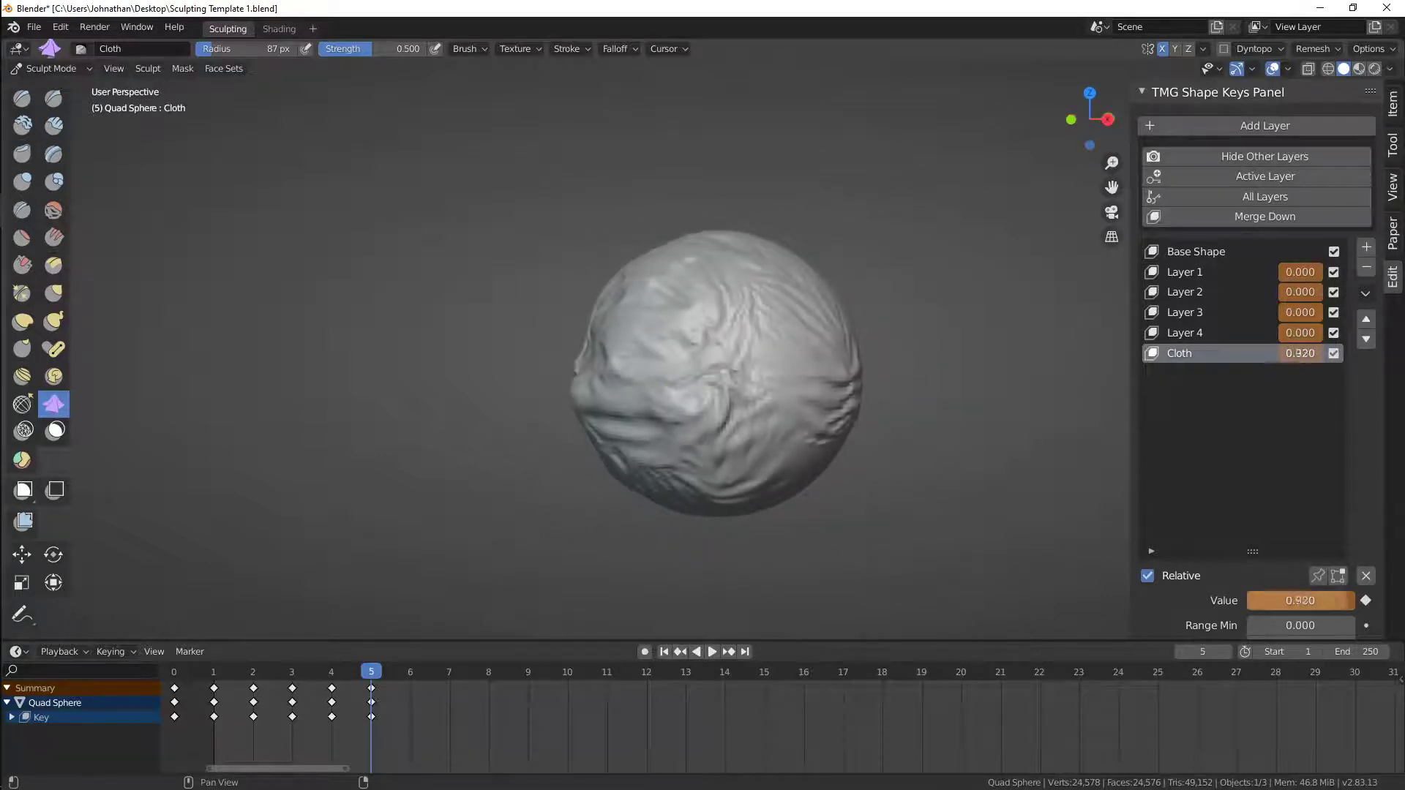
Set Layers 2 and 3 to 1.000 and the Cloth layer to 0.500, and inspect the combined shape
{"action": "mouse_move", "coordinate": [1301, 333]}
{"action": "left_mouse_down"}
{"action": "mouse_move", "coordinate": [1340, 333]}
{"action": "mouse_move", "coordinate": [1296, 333]}
{"action": "mouse_move", "coordinate": [1350, 313]}
{"action": "mouse_move", "coordinate": [1346, 292]}
{"action": "left_mouse_up"}
{"action": "mouse_move", "coordinate": [863, 359]}
{"action": "middle_mouse_down"}
{"action": "mouse_move", "coordinate": [978, 325]}
{"action": "mouse_move", "coordinate": [1171, 338]}
{"action": "middle_mouse_up"}
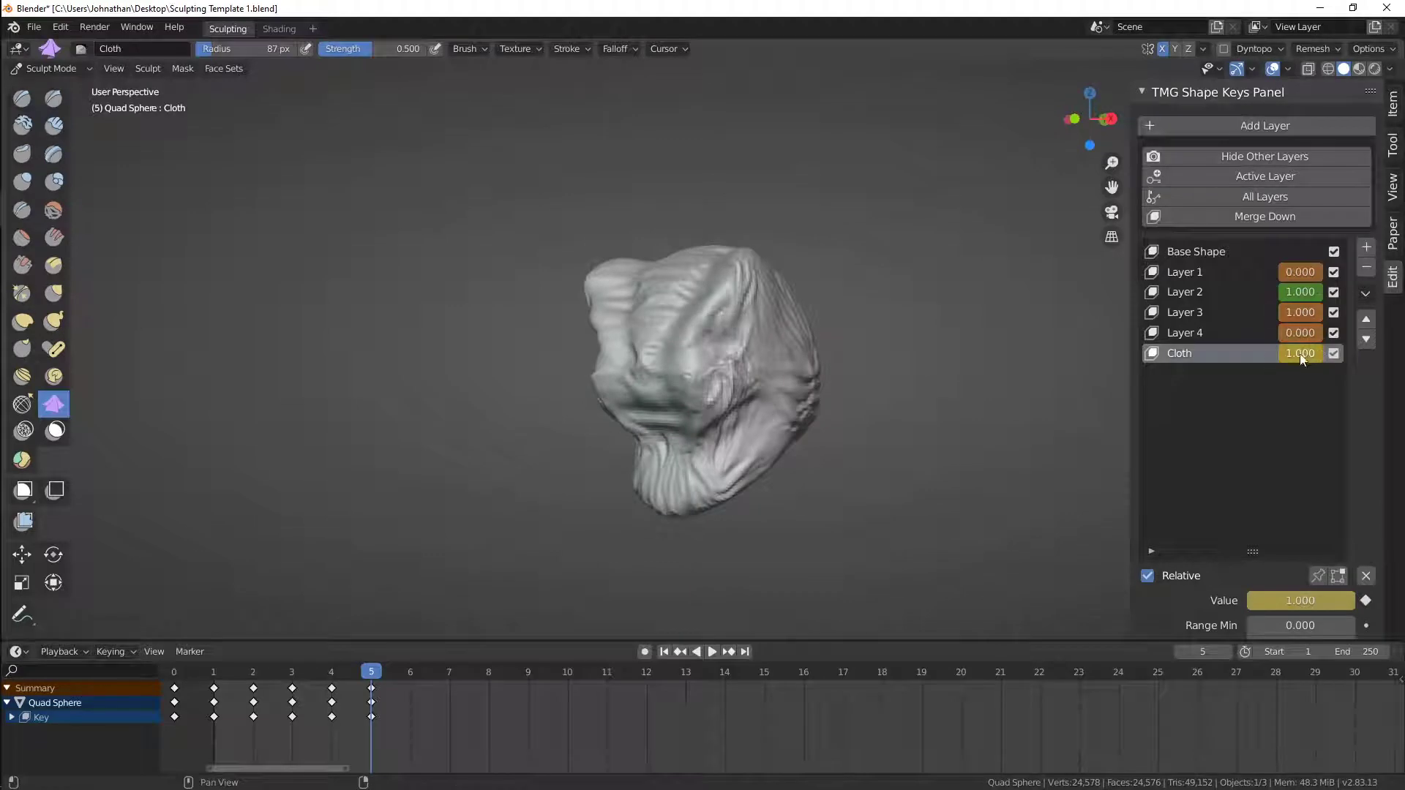
{"action": "left_click_drag", "start_coordinate": [1302, 358], "coordinate": [1282, 358]}
{"action": "scroll", "coordinate": [812, 431], "scroll_direction": "up", "scroll_amount": 2}
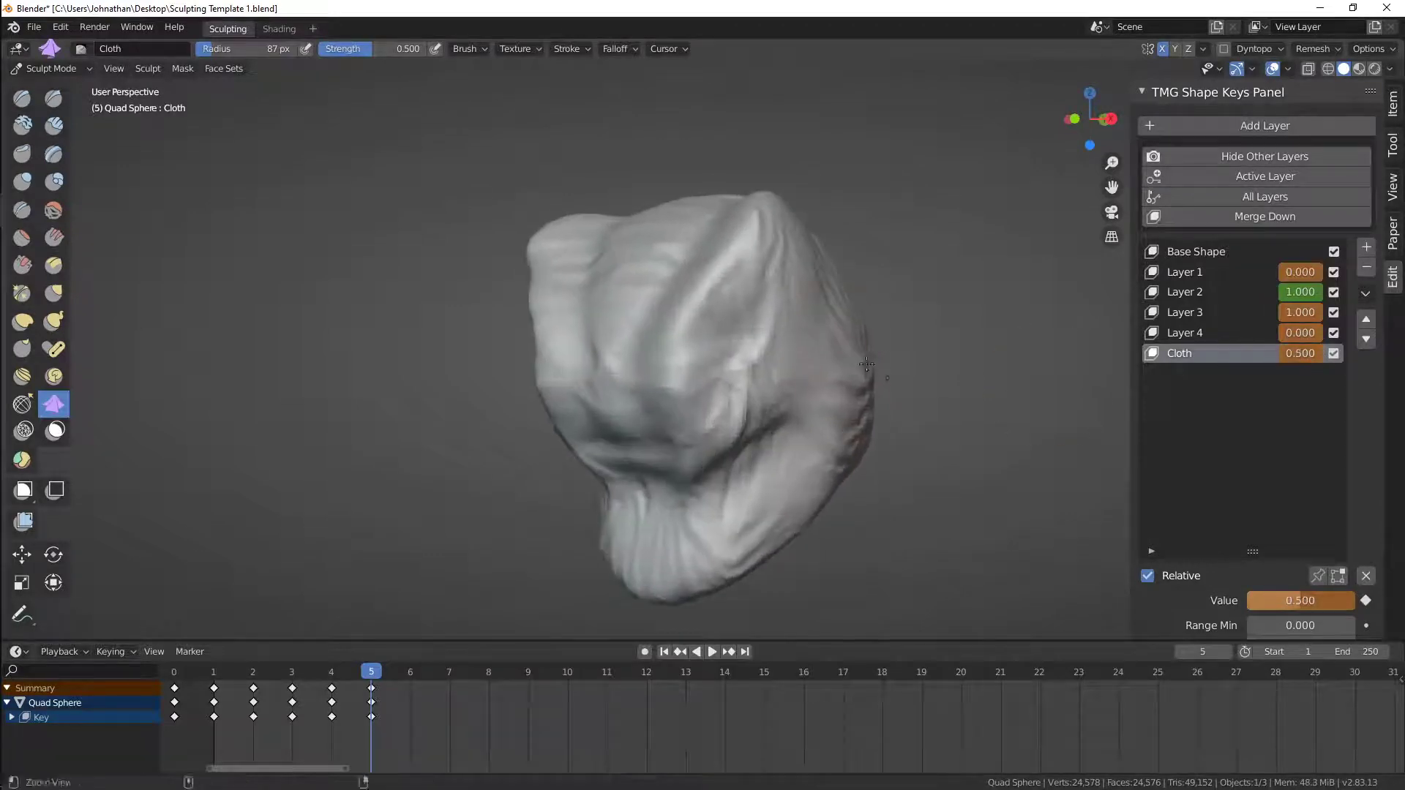
{"action": "middle_click_drag", "start_coordinate": [812, 425], "coordinate": [865, 394]}
{"action": "scroll", "coordinate": [893, 383], "scroll_direction": "down", "scroll_amount": 1}
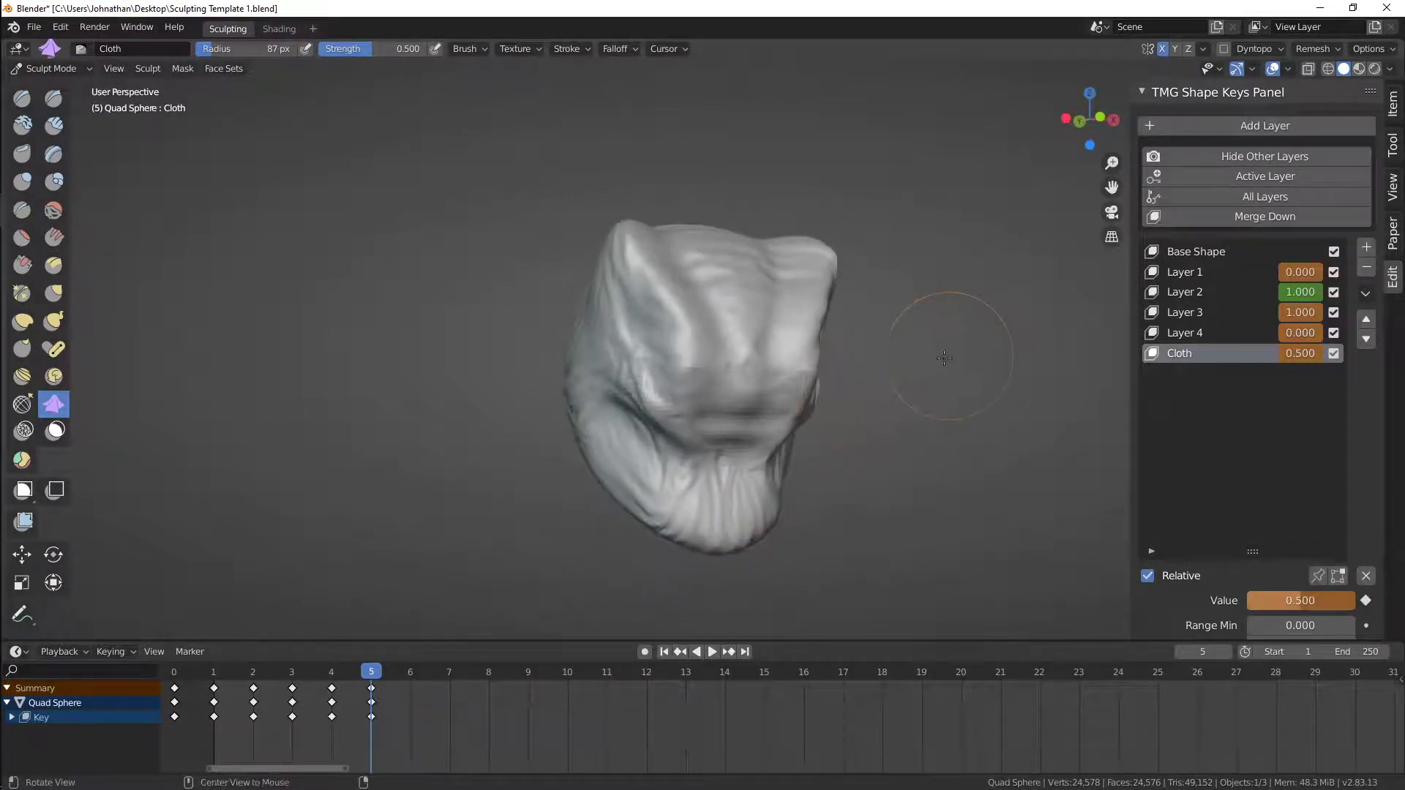
{"action": "middle_click_drag", "start_coordinate": [944, 358], "coordinate": [929, 358]}
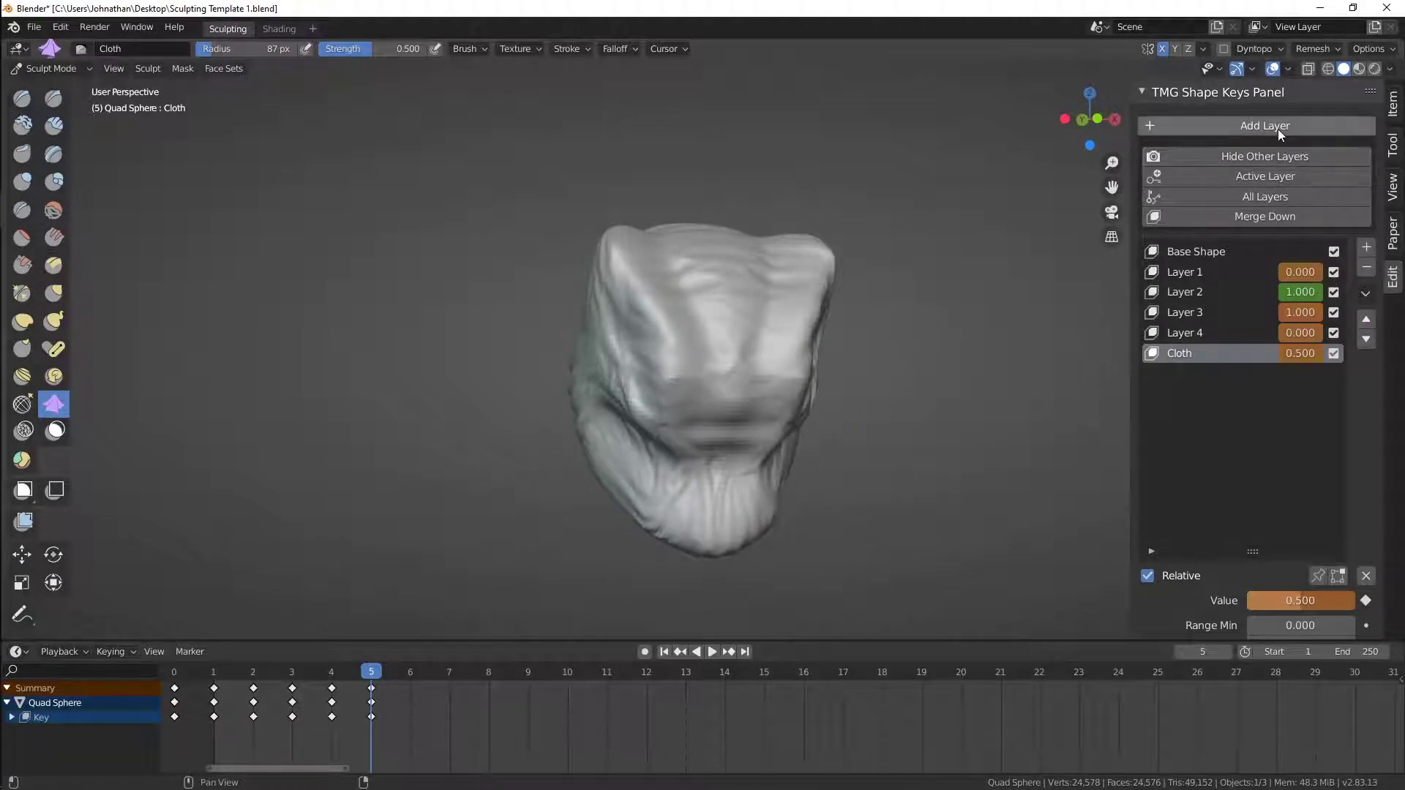
Isolate the Cloth layer by hiding the other layers, and toggle Solo Layer until all layers are shown again
{"action": "left_click", "coordinate": [1223, 333]}
{"action": "left_click", "coordinate": [1219, 351]}
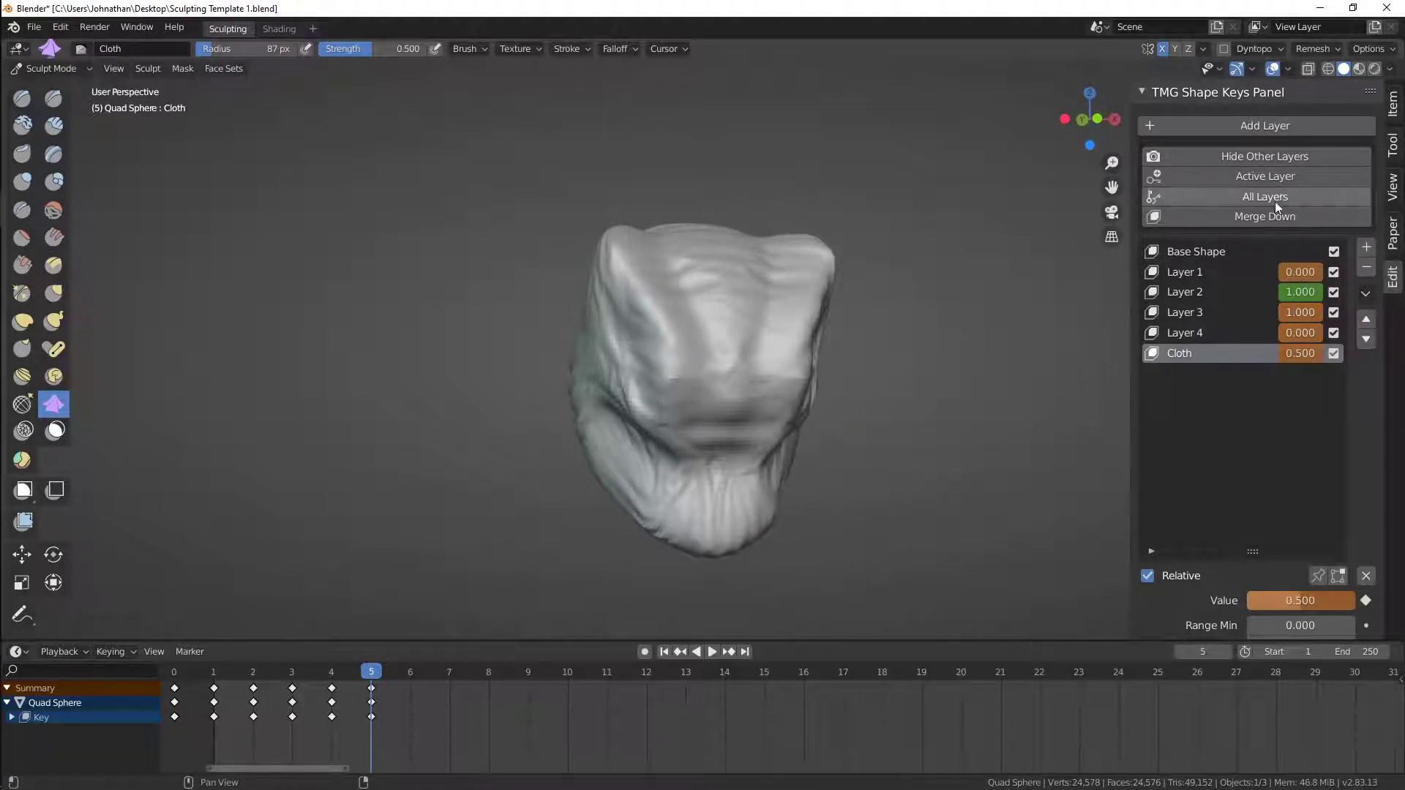
{"action": "left_click", "coordinate": [1314, 163]}
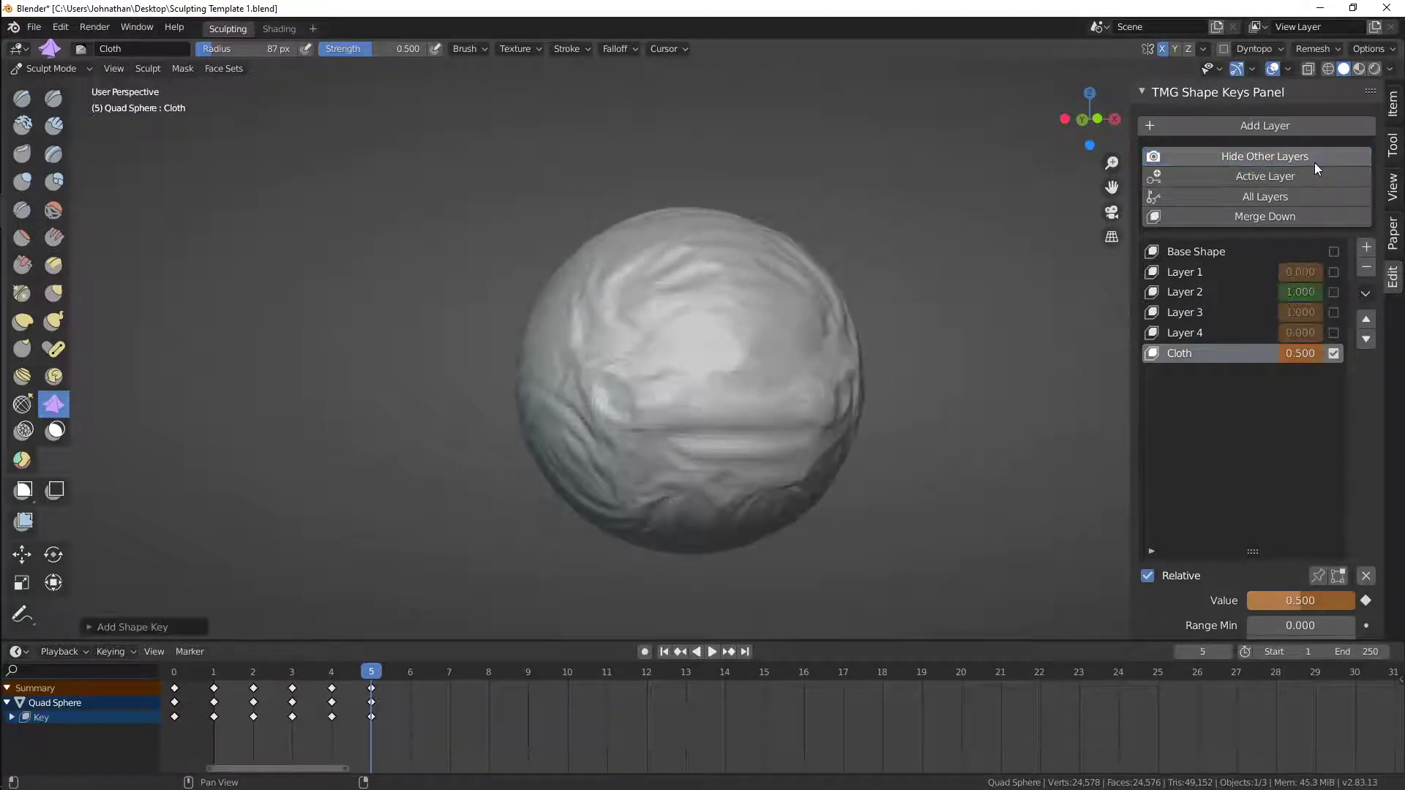
{"action": "left_click", "coordinate": [92, 627]}
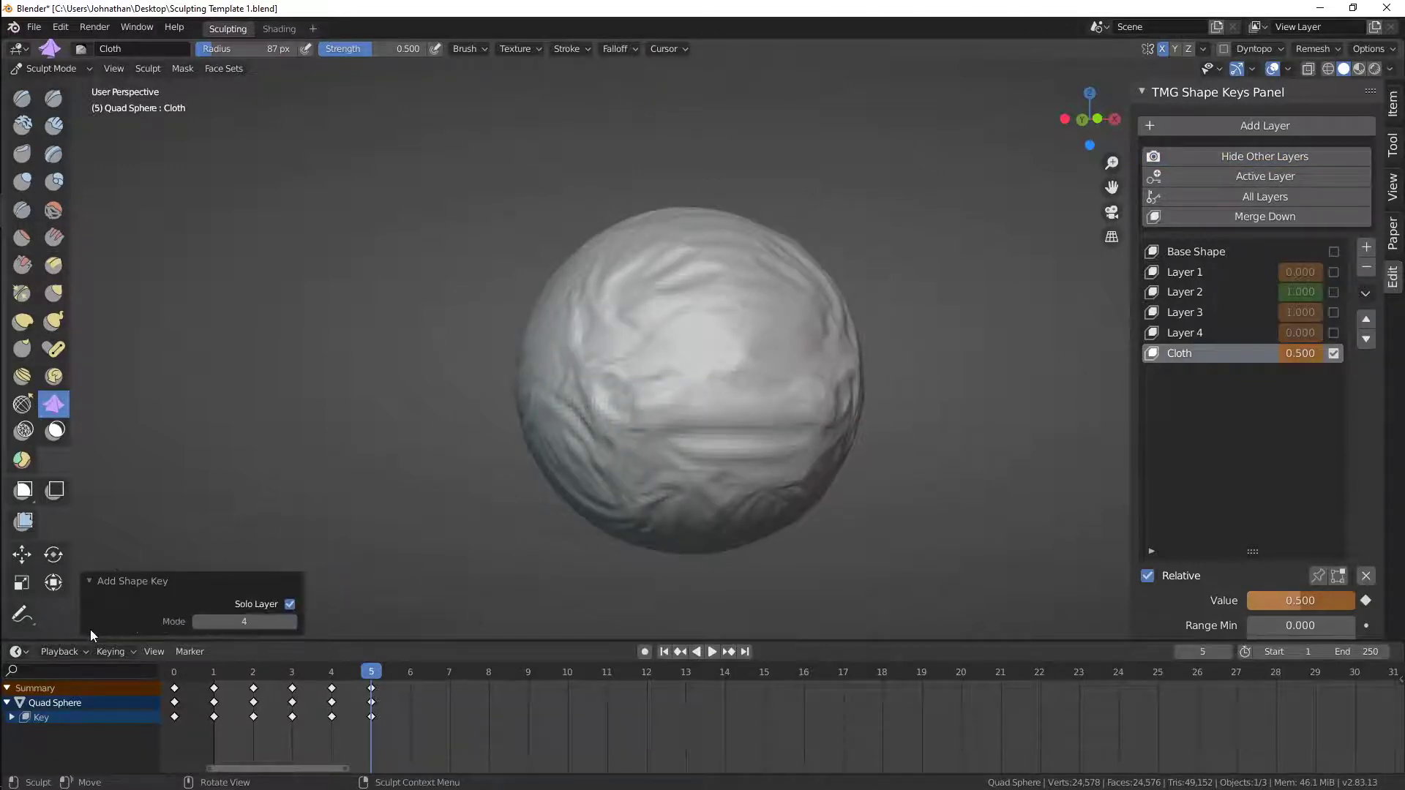
{"action": "left_click", "coordinate": [289, 604]}
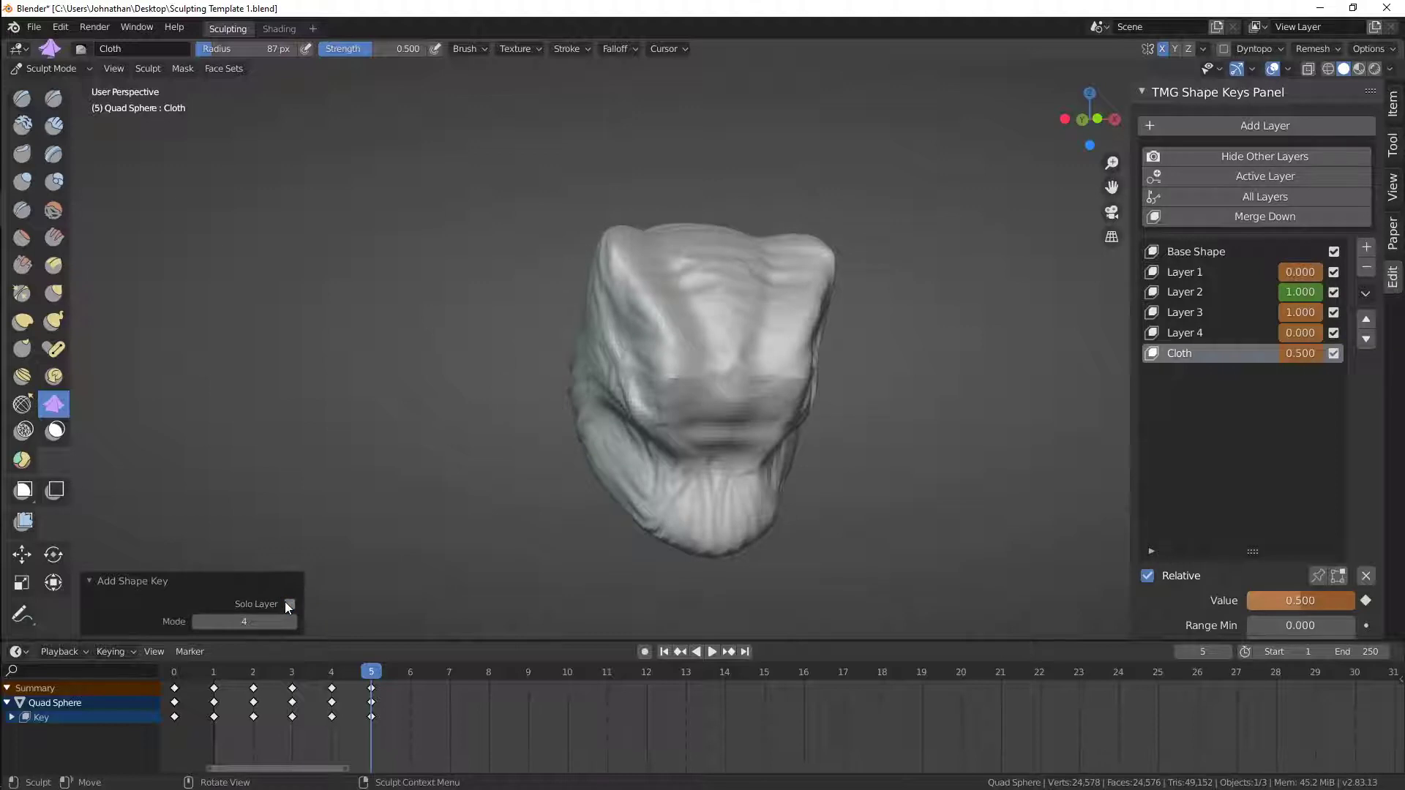
{"action": "left_click", "coordinate": [289, 605]}
{"action": "left_click", "coordinate": [285, 603]}
{"action": "left_click", "coordinate": [285, 602]}
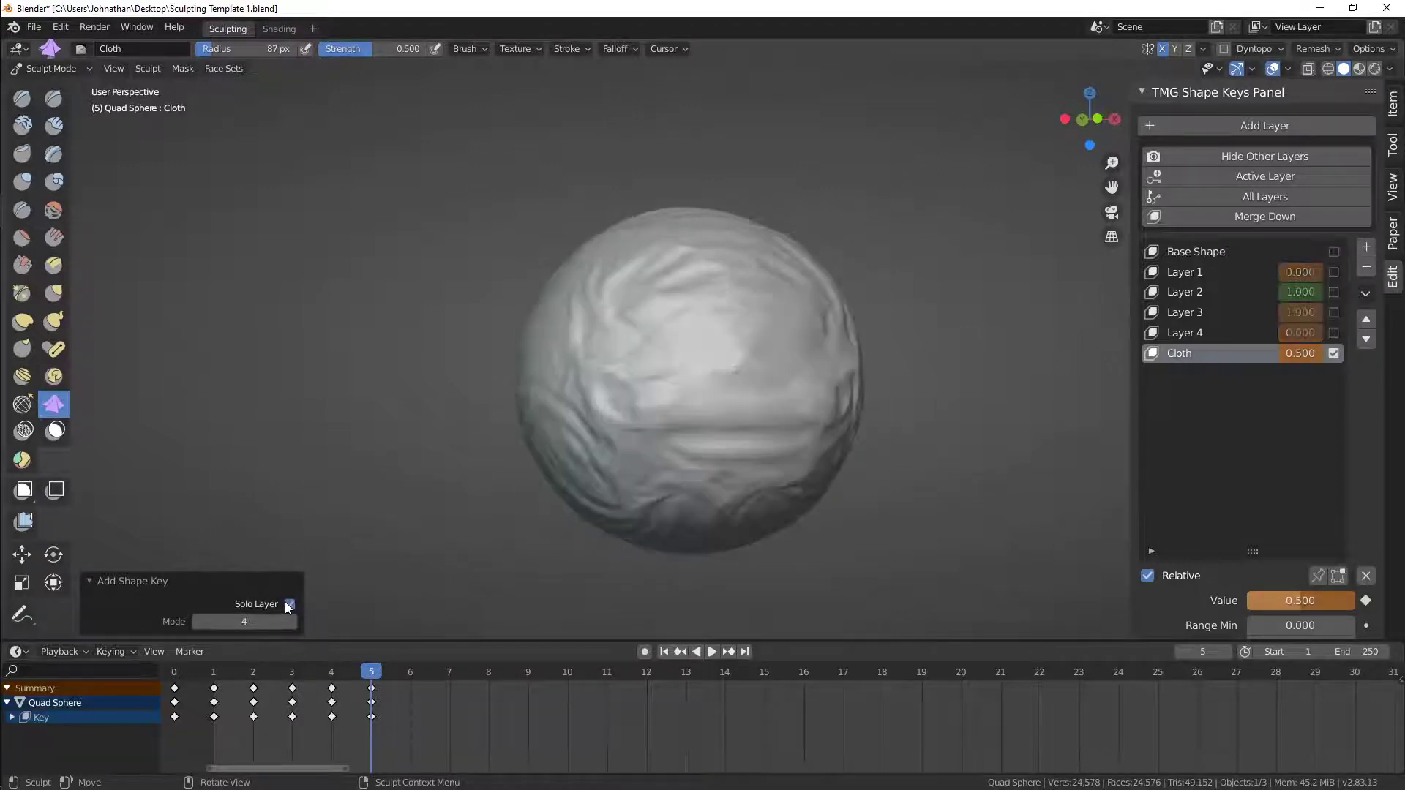
{"action": "left_click", "coordinate": [287, 604]}
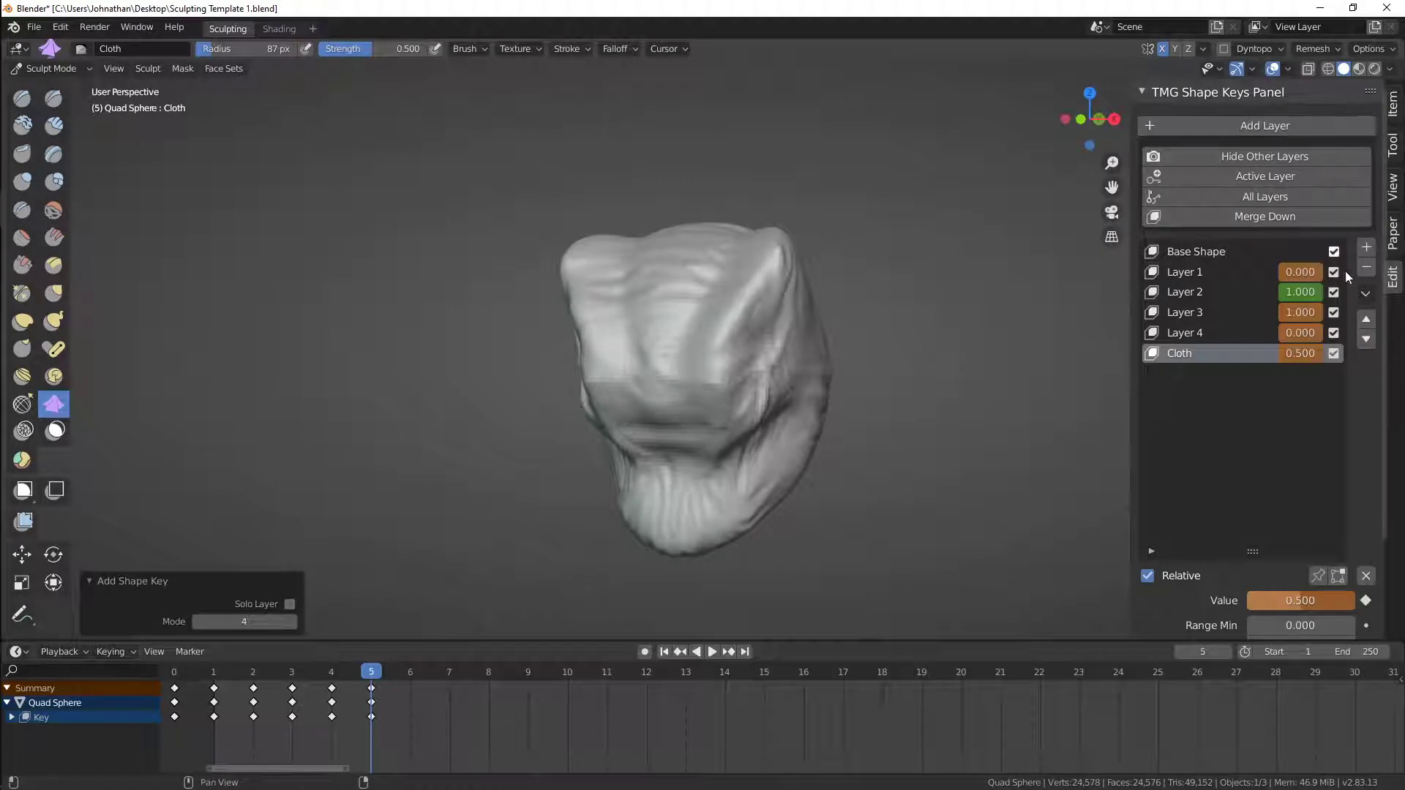
Step through the Base Shape and numbered layers to compare the available layer options, ending on Cloth
{"action": "left_click", "coordinate": [1232, 252]}
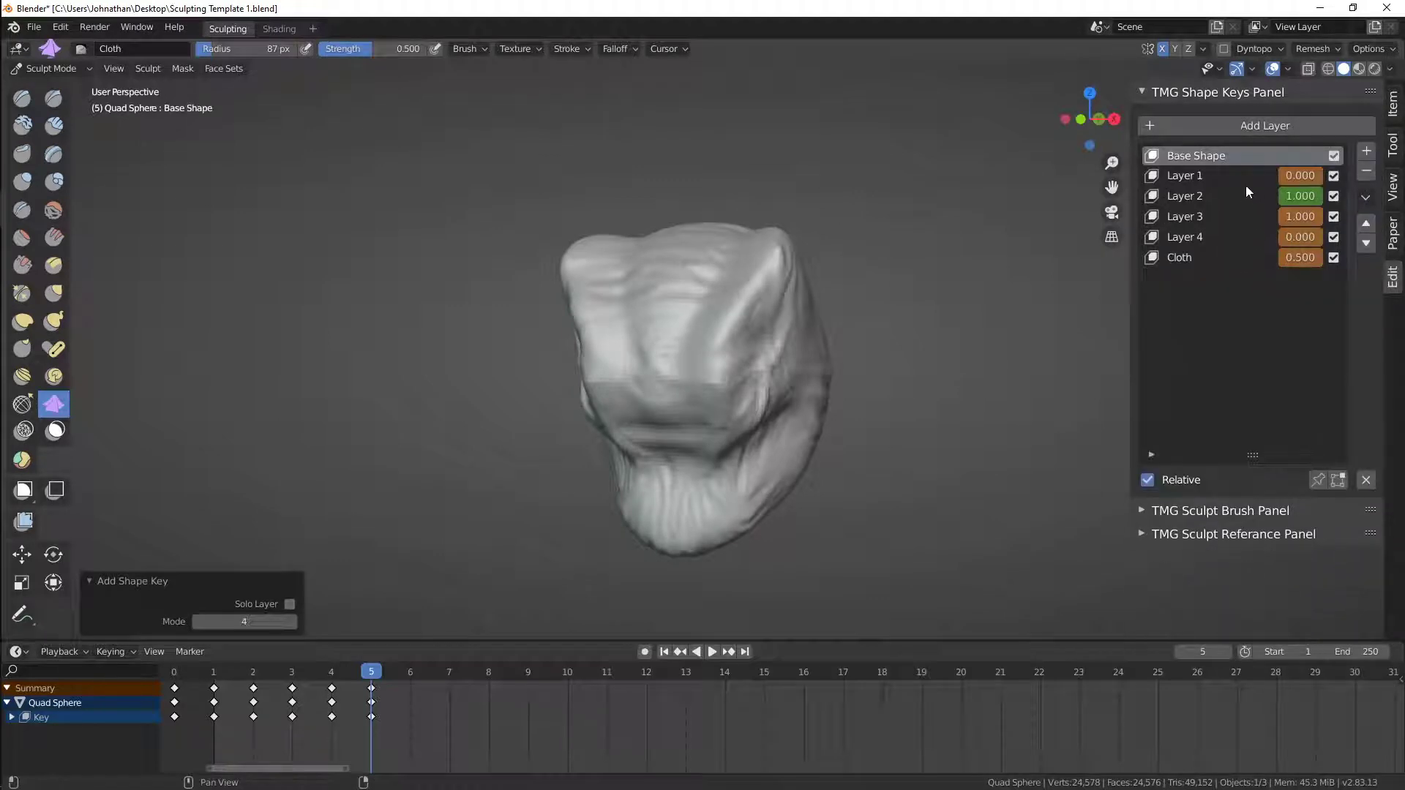
{"action": "left_click", "coordinate": [1195, 172]}
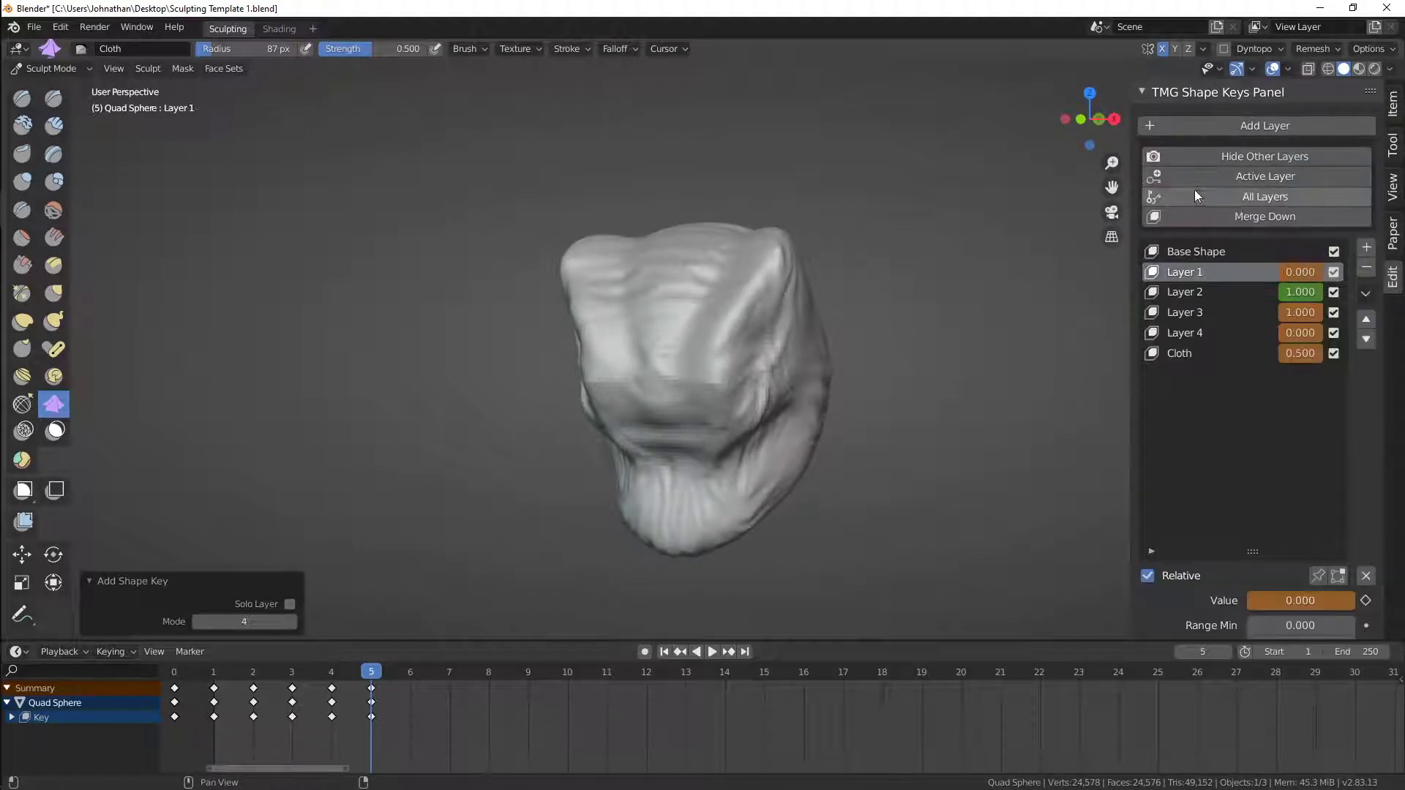
{"action": "left_click", "coordinate": [1184, 290]}
{"action": "left_click", "coordinate": [1192, 331]}
{"action": "left_click", "coordinate": [1174, 353]}
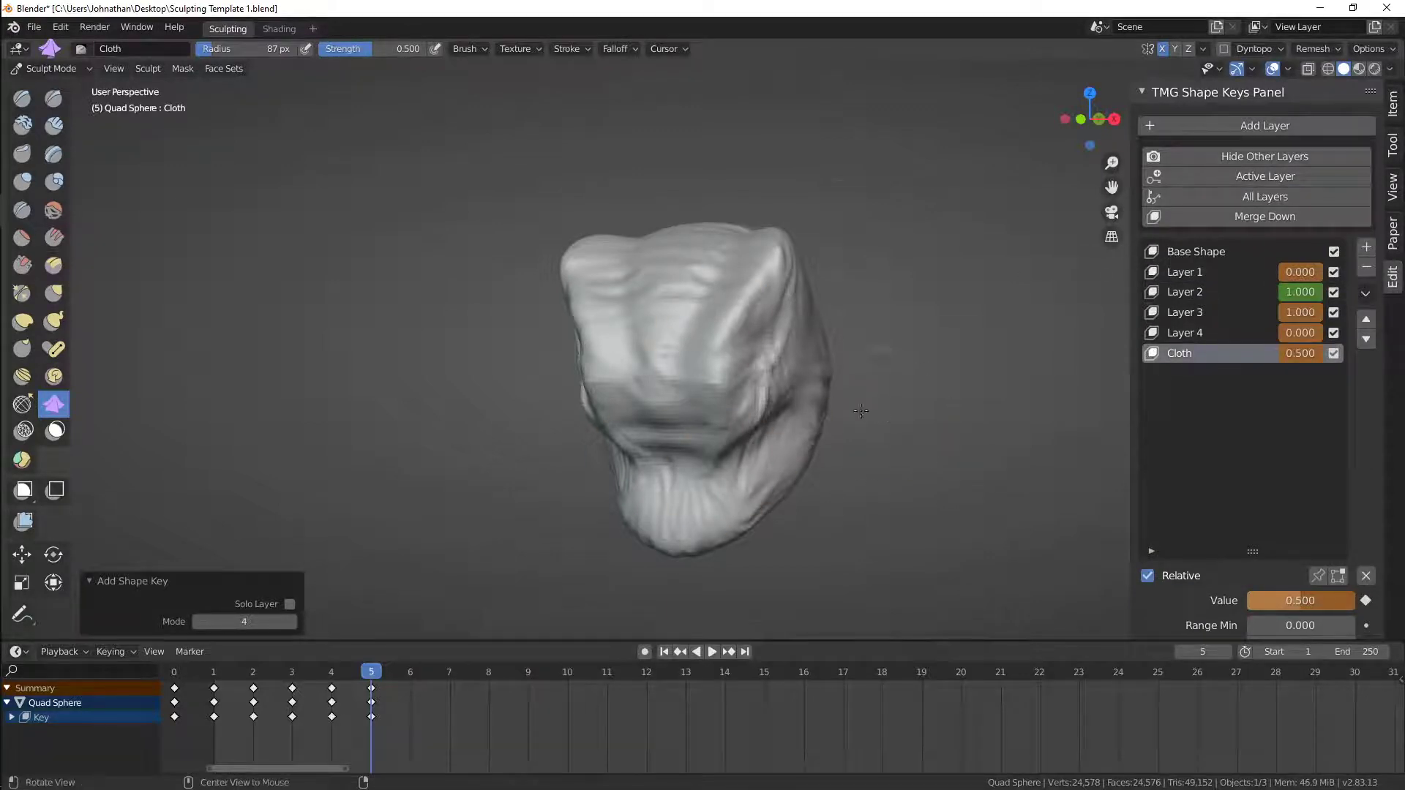
{"action": "middle_click_drag", "start_coordinate": [861, 411], "coordinate": [826, 395]}
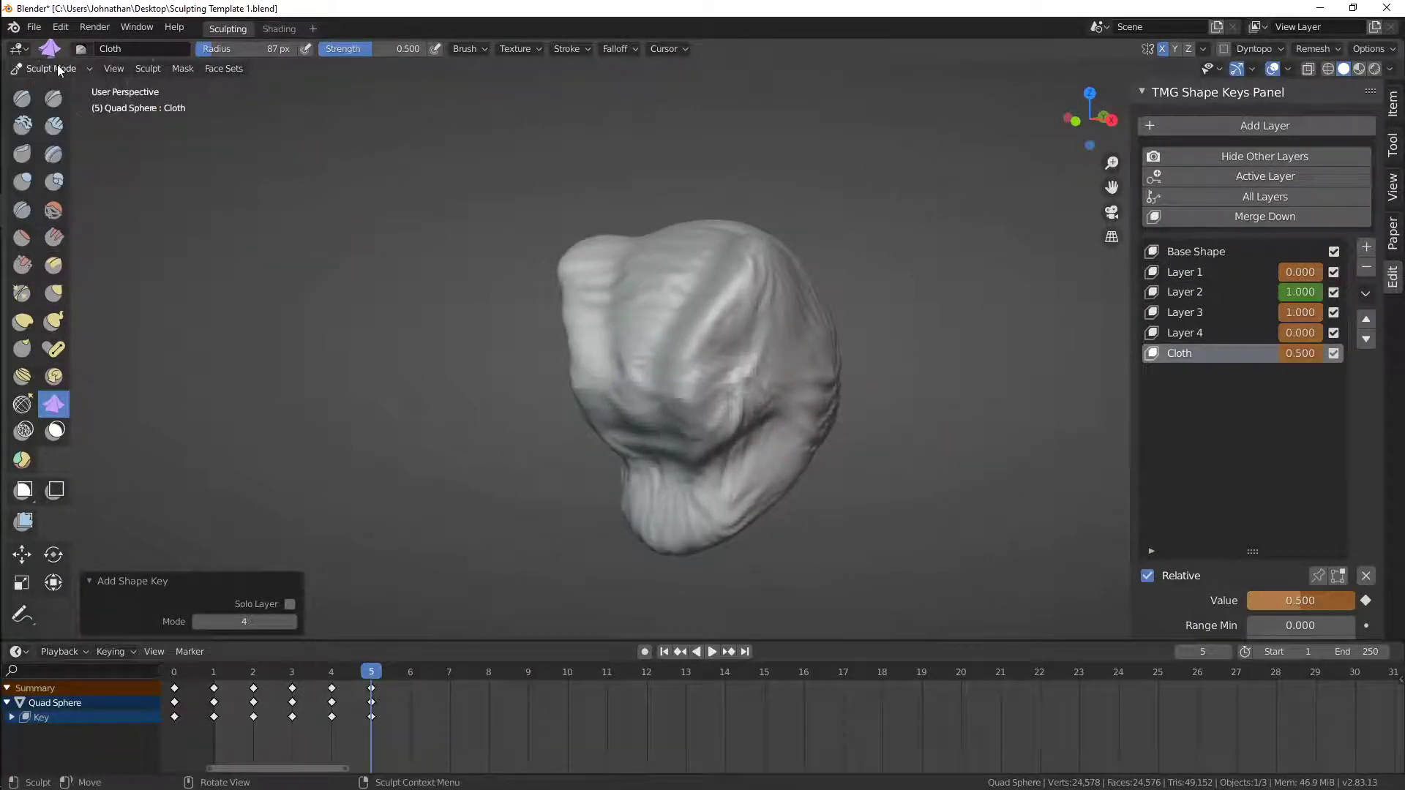
Start a new General file and delete its ground plane
{"action": "key", "text": "ctrl+n"}
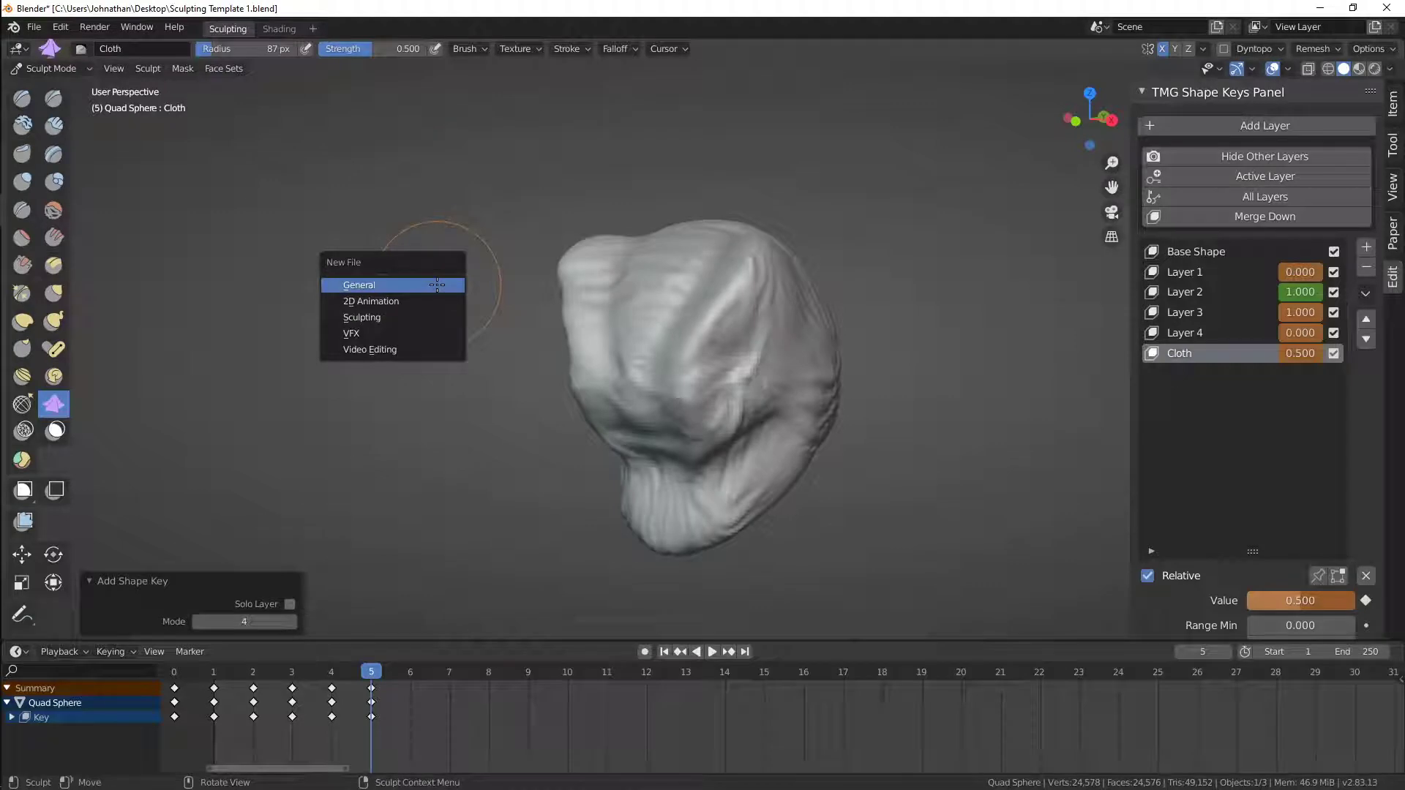
{"action": "left_click", "coordinate": [437, 285]}
{"action": "left_click", "coordinate": [739, 434]}
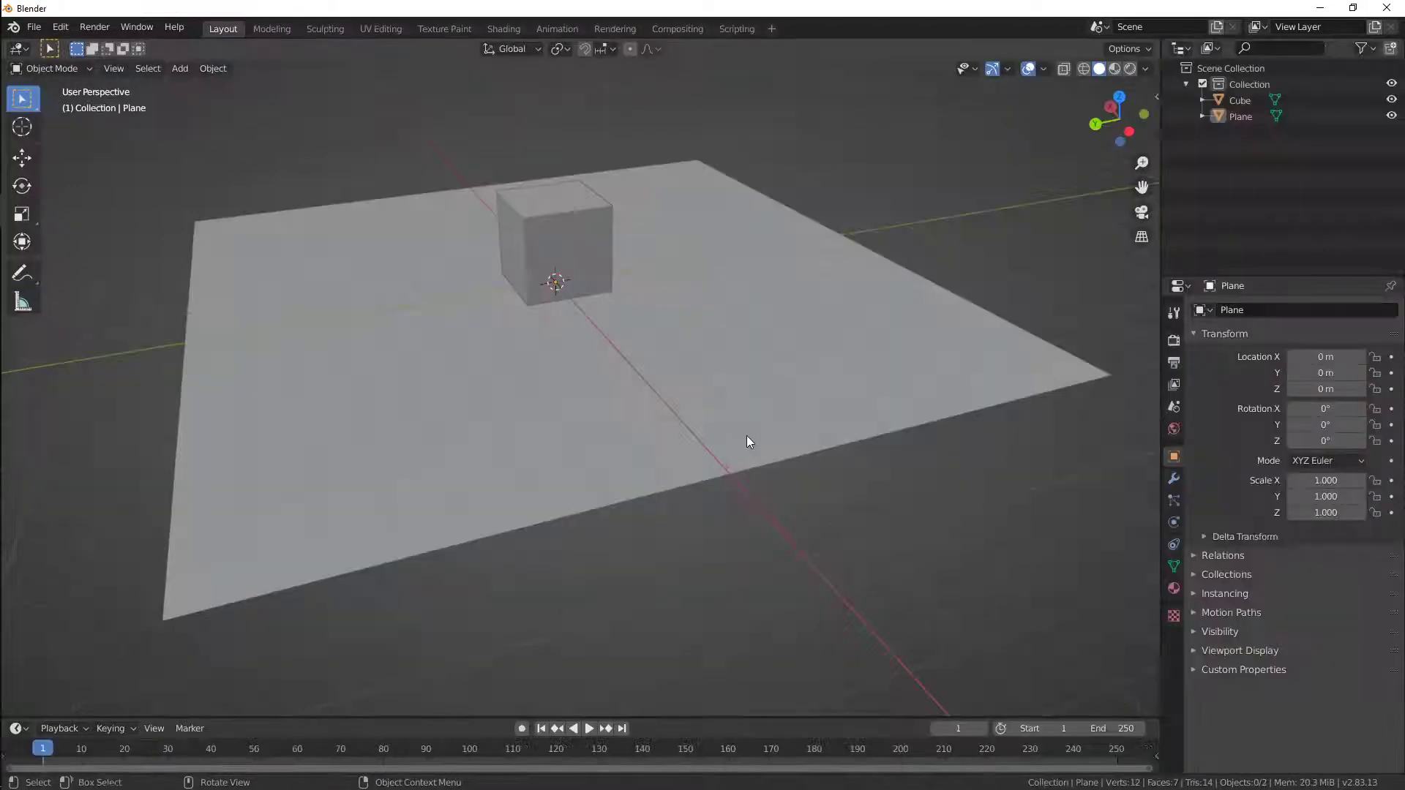
{"action": "scroll", "coordinate": [644, 337], "scroll_direction": "down", "scroll_amount": 4}
{"action": "key", "text": "x"}
{"action": "left_click", "coordinate": [661, 395]}
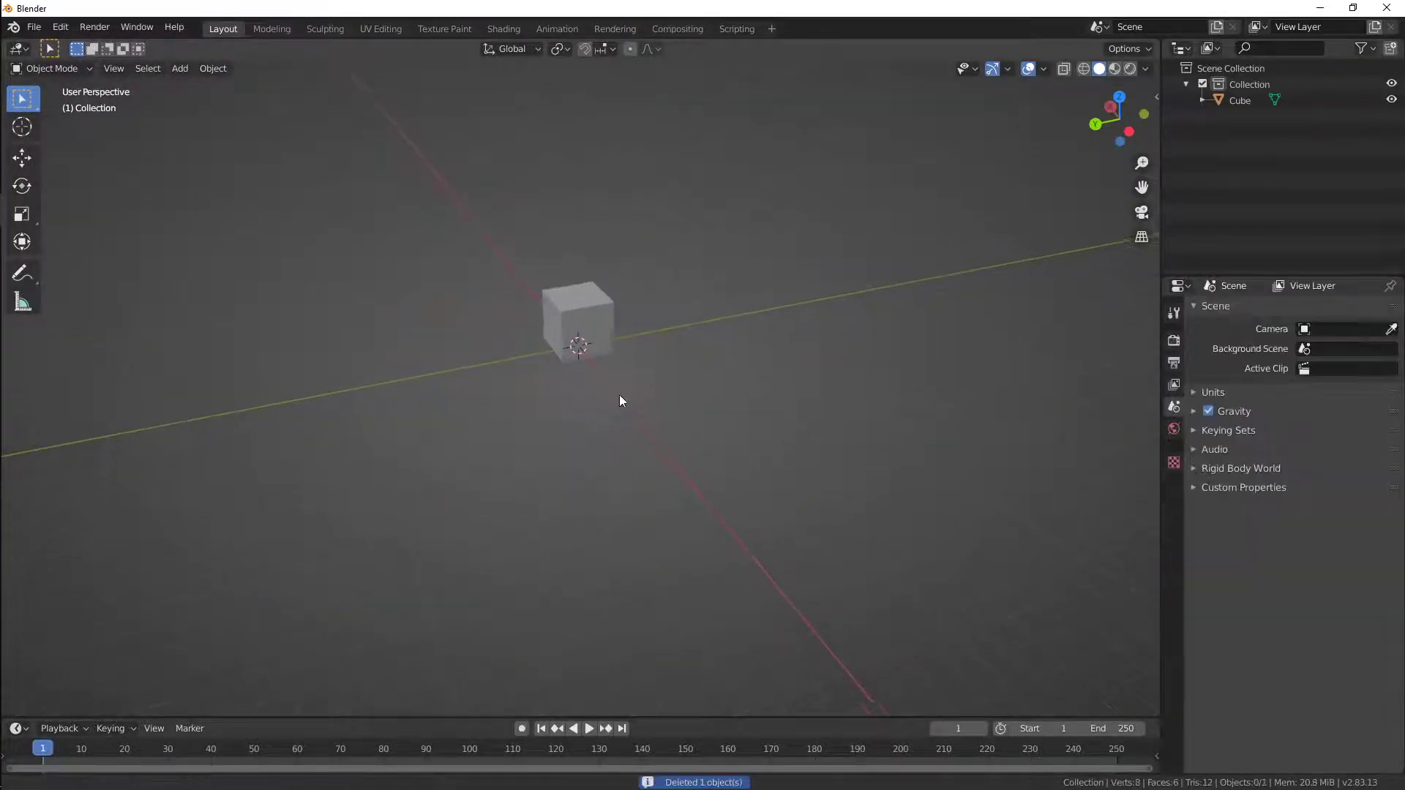
Select the cube, frame it closely and show the viewport sidebar
{"action": "scroll", "coordinate": [619, 394], "scroll_direction": "up", "scroll_amount": 5}
{"action": "left_click", "coordinate": [619, 362]}
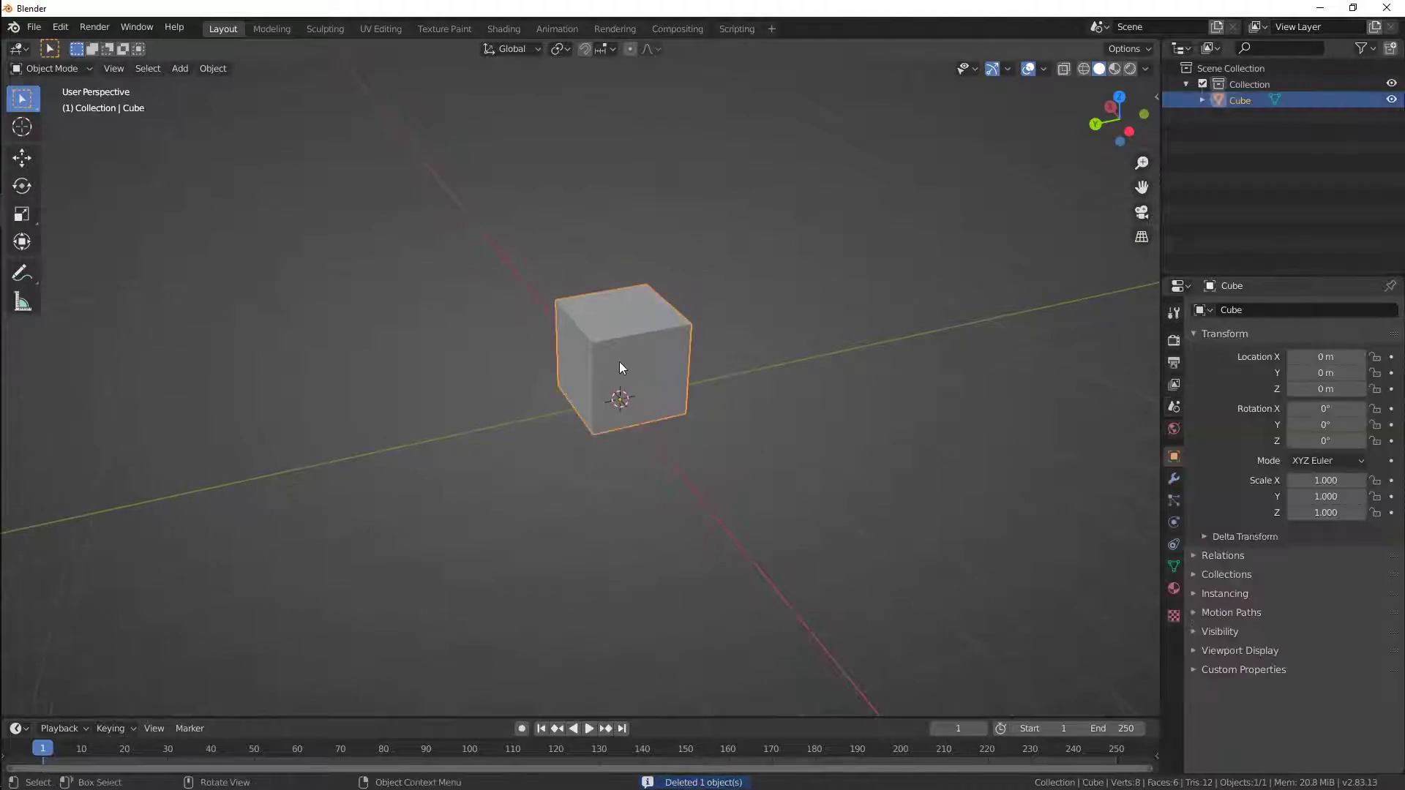
{"action": "scroll", "coordinate": [619, 361], "scroll_direction": "up", "scroll_amount": 5}
{"action": "scroll", "coordinate": [739, 355], "scroll_direction": "down", "scroll_amount": 3}
{"action": "middle_click_drag", "start_coordinate": [710, 368], "coordinate": [766, 397]}
{"action": "key", "text": "n"}
{"action": "key", "text": "b"}
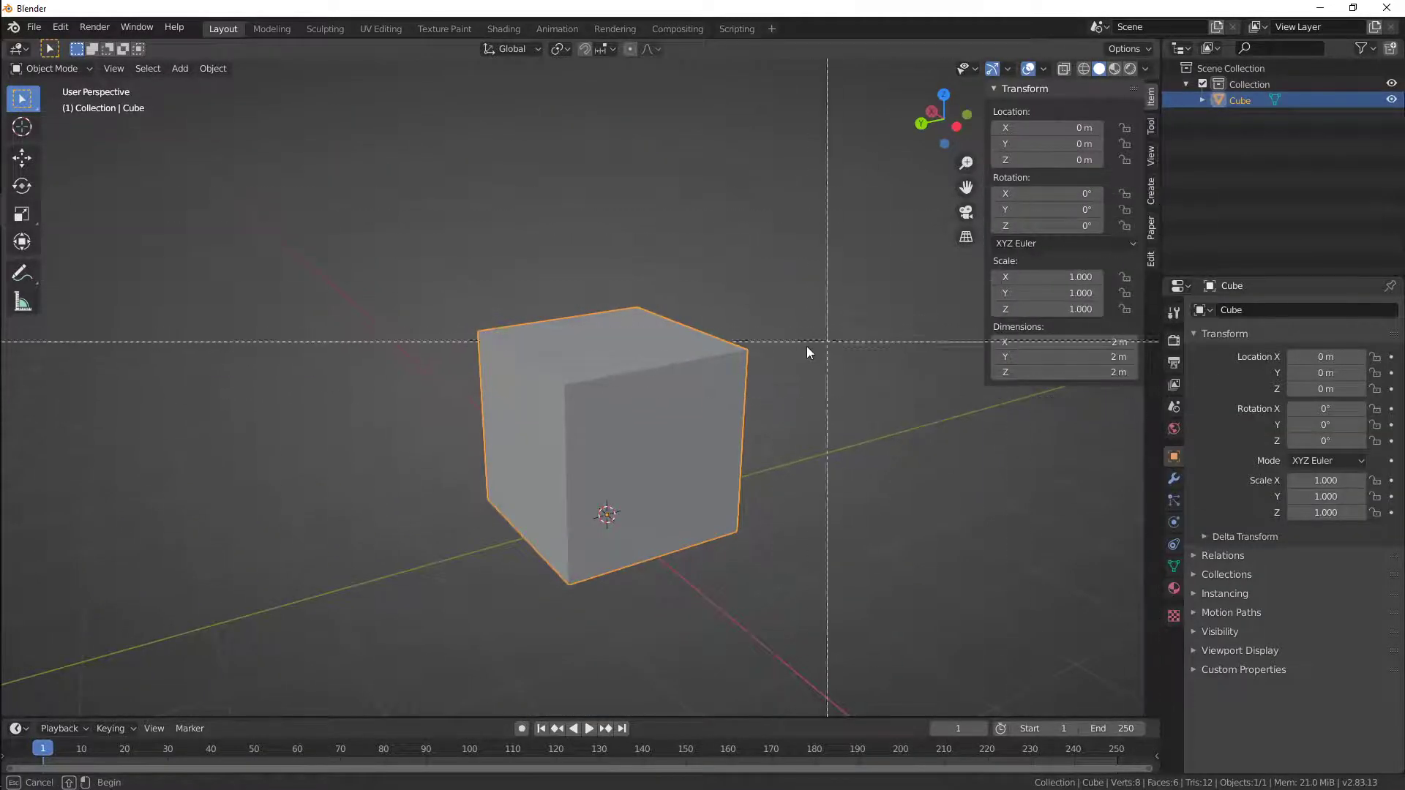
{"action": "key", "text": "Escape"}
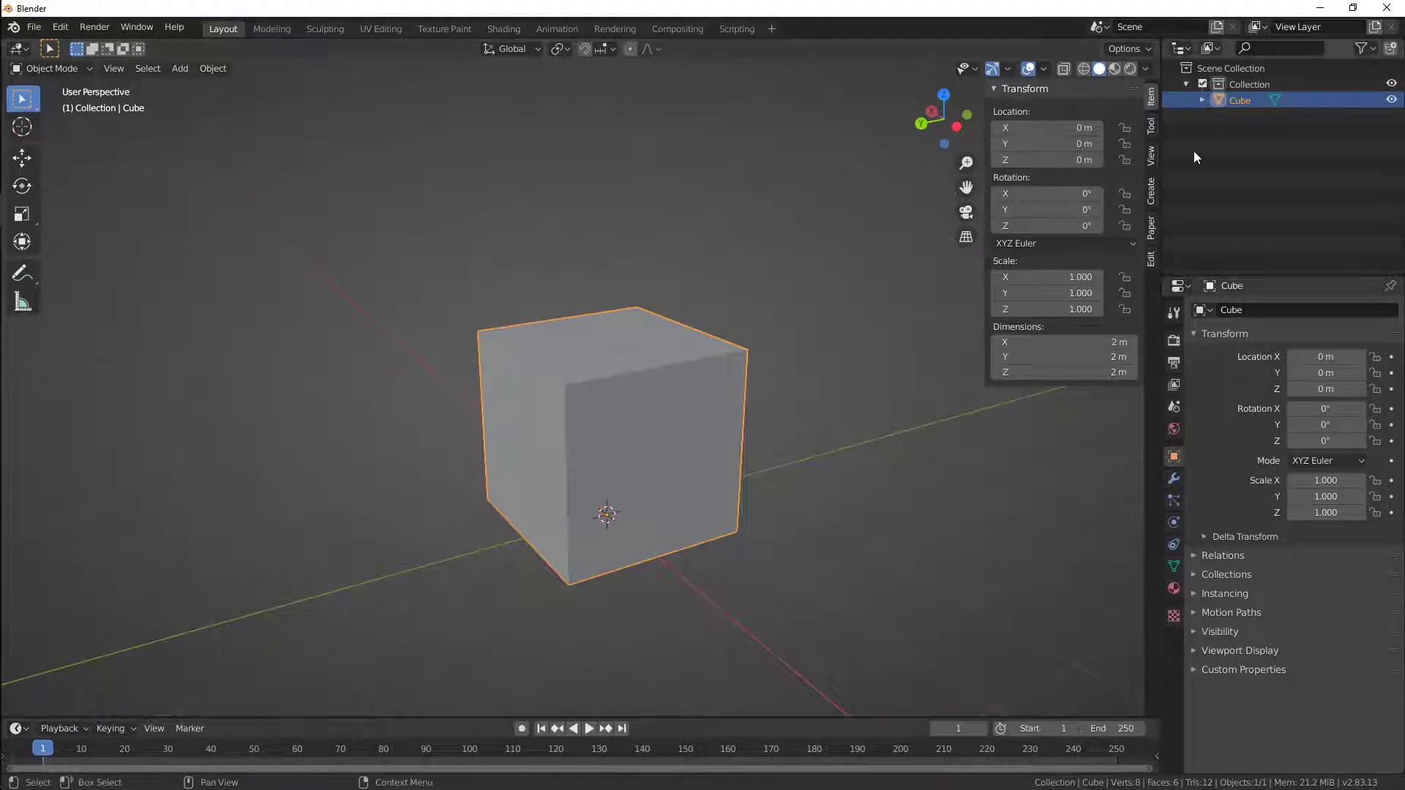
Collapse the TMG Text Panel and add the preselected Bevel, Triangulate and Normal Edit modifiers to the cube with TMG Mod Tools
{"action": "left_click", "coordinate": [1151, 260]}
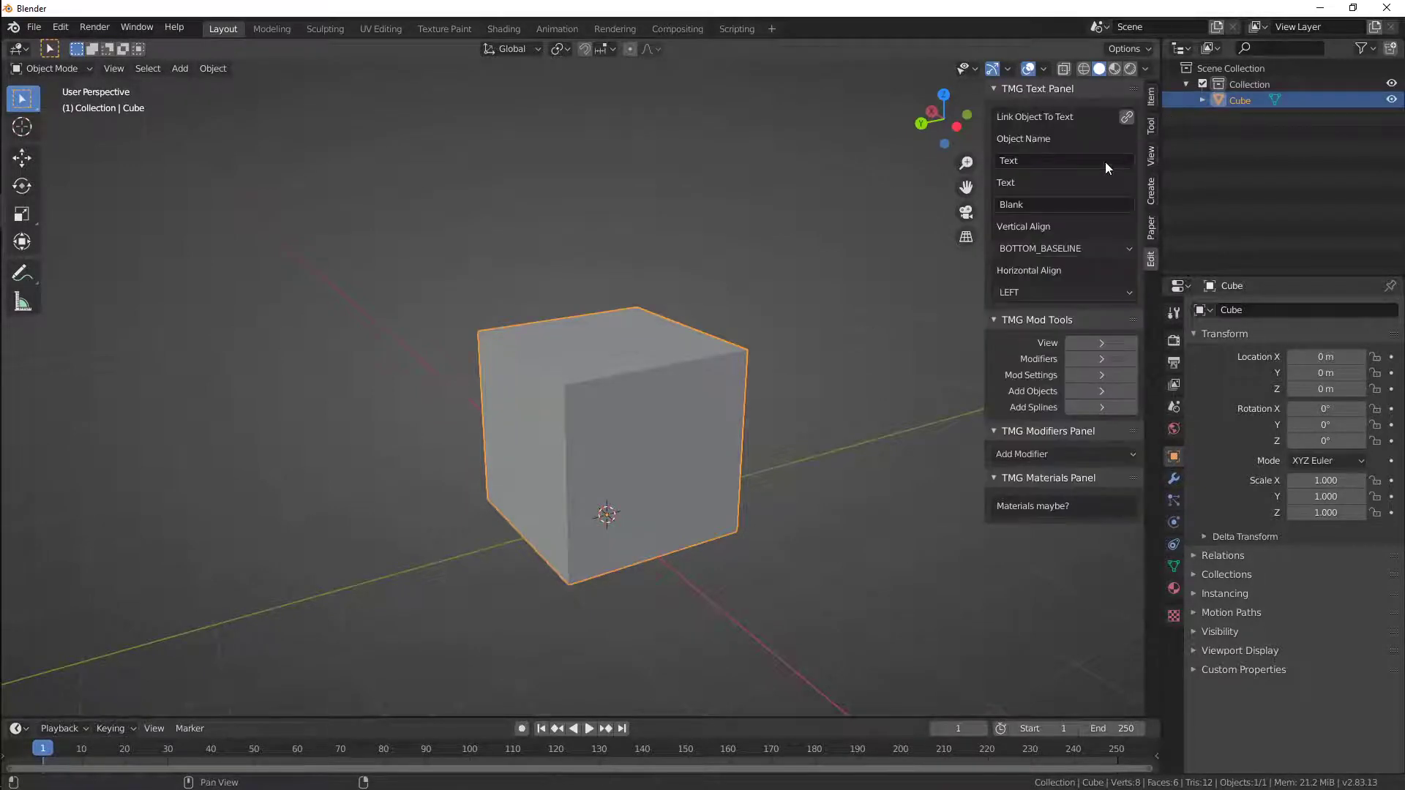
{"action": "left_click", "coordinate": [1013, 88]}
{"action": "middle_click_drag", "start_coordinate": [878, 256], "coordinate": [1076, 189]}
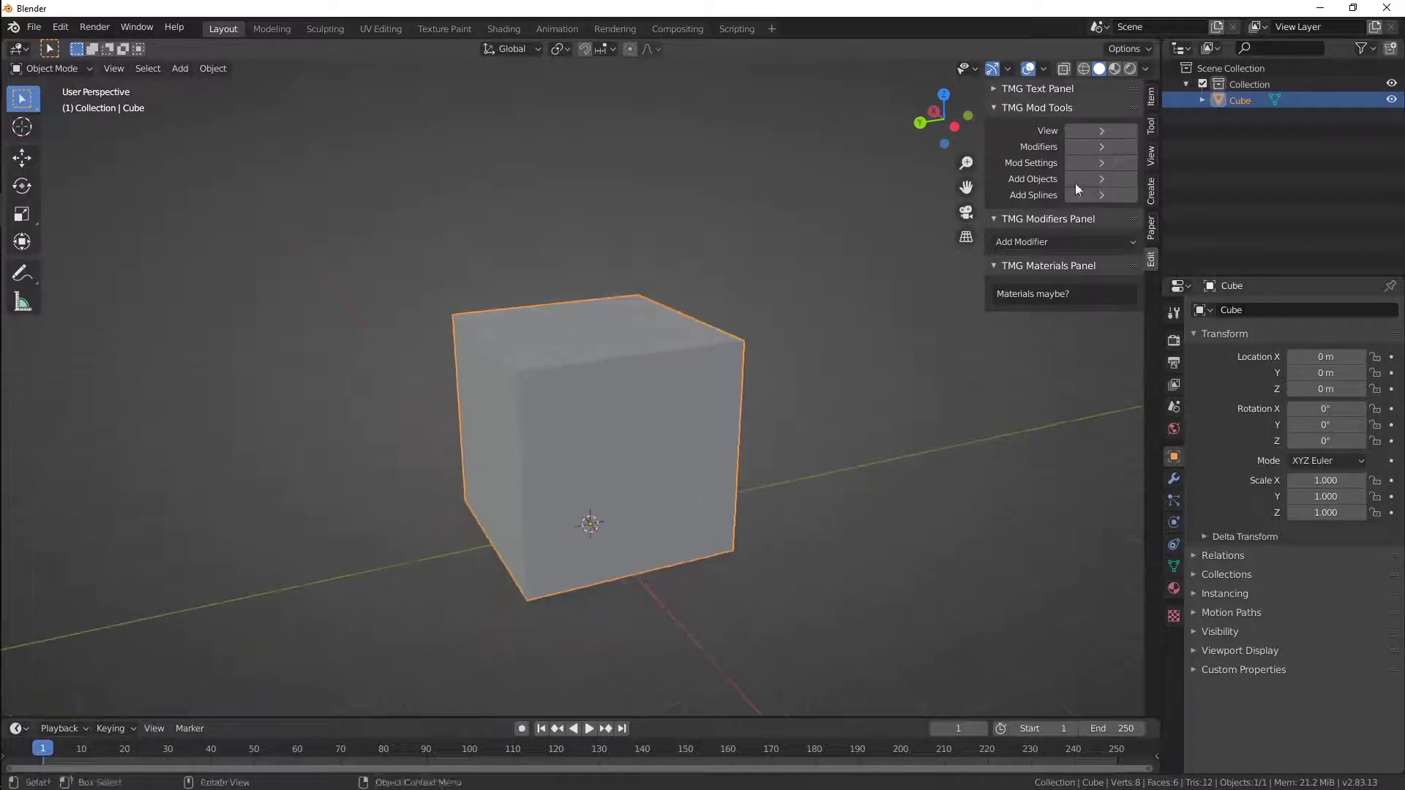
{"action": "left_click", "coordinate": [1086, 146]}
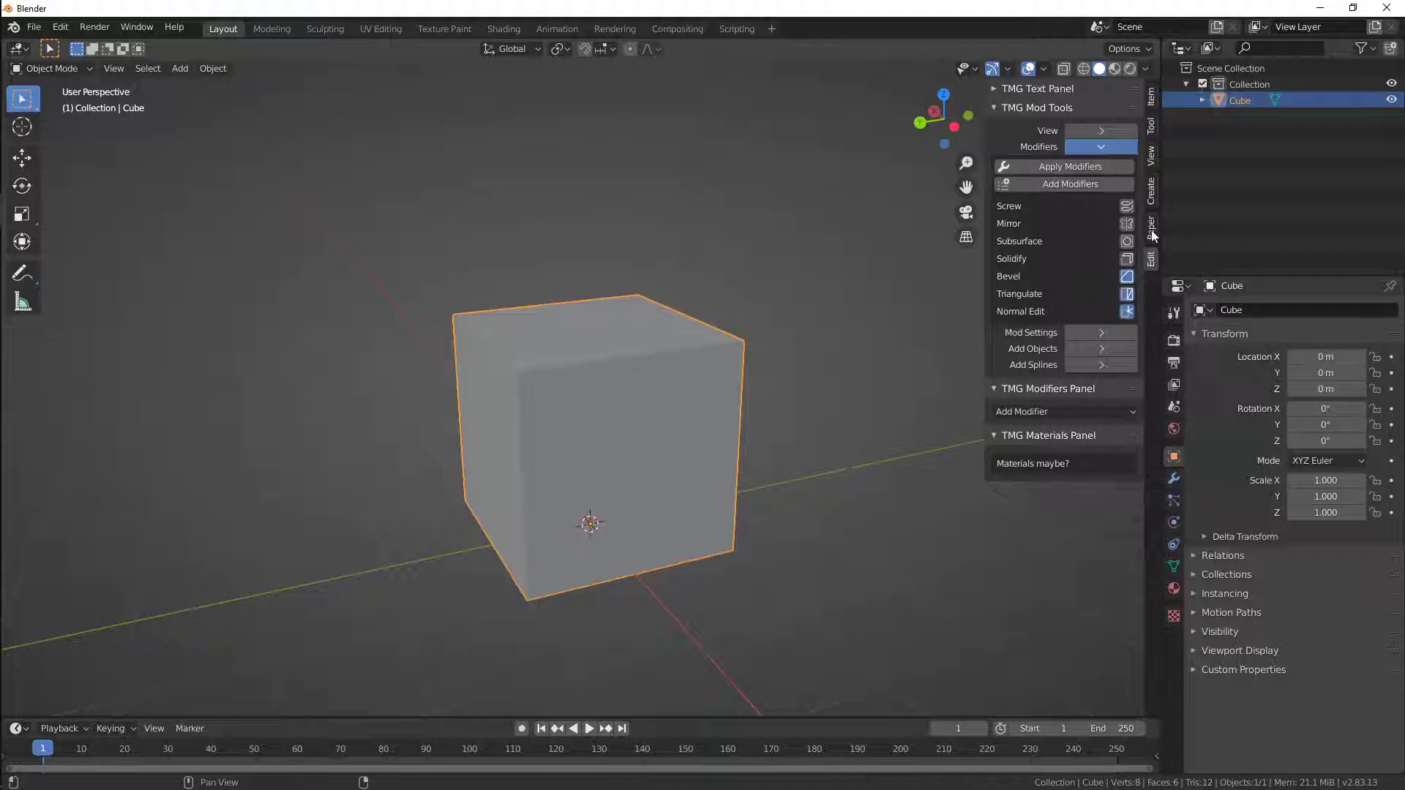
{"action": "left_click", "coordinate": [1068, 184]}
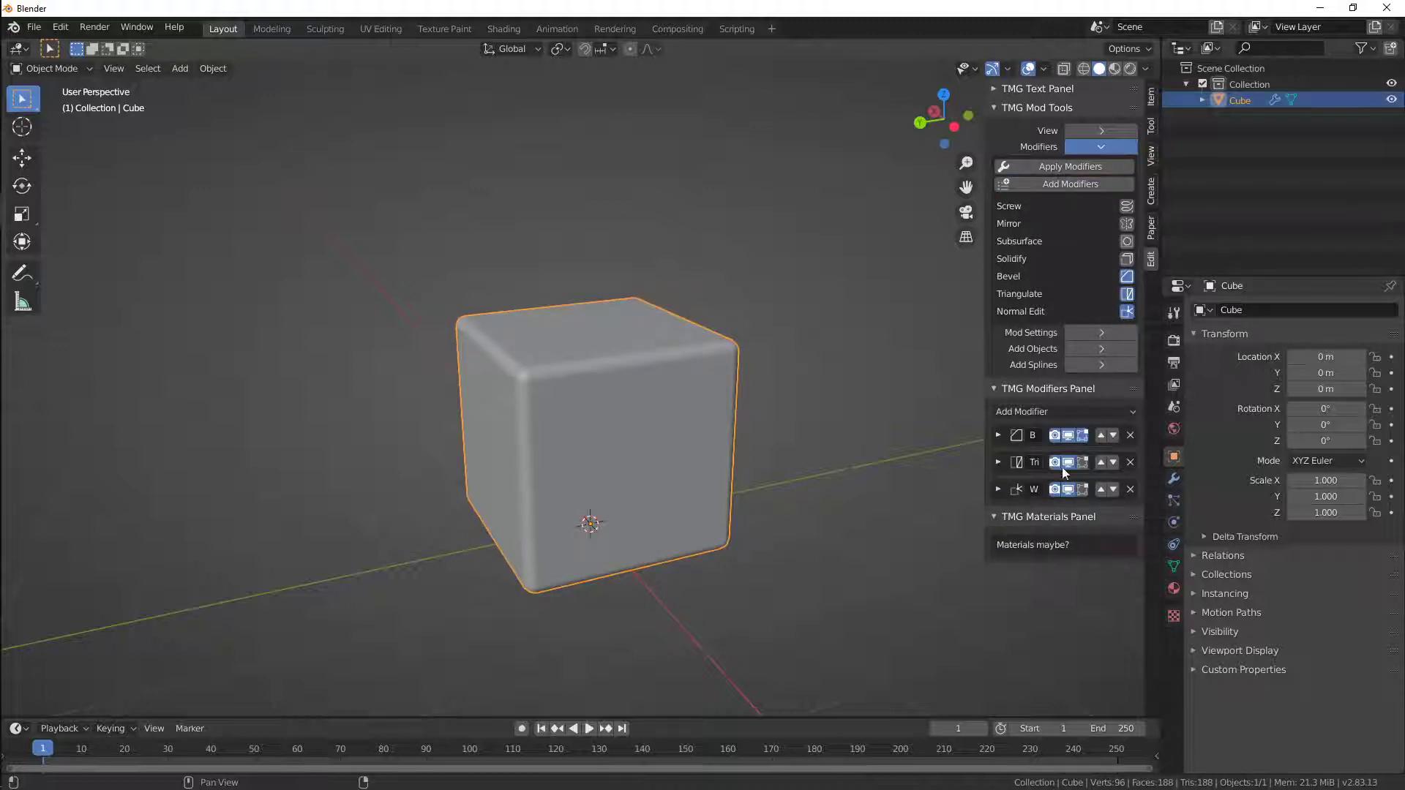
Widen the viewport sidebar, show the cube's modifier properties and maximize the 3D viewport
{"action": "left_click_drag", "start_coordinate": [987, 449], "coordinate": [847, 441]}
{"action": "left_click", "coordinate": [1173, 479]}
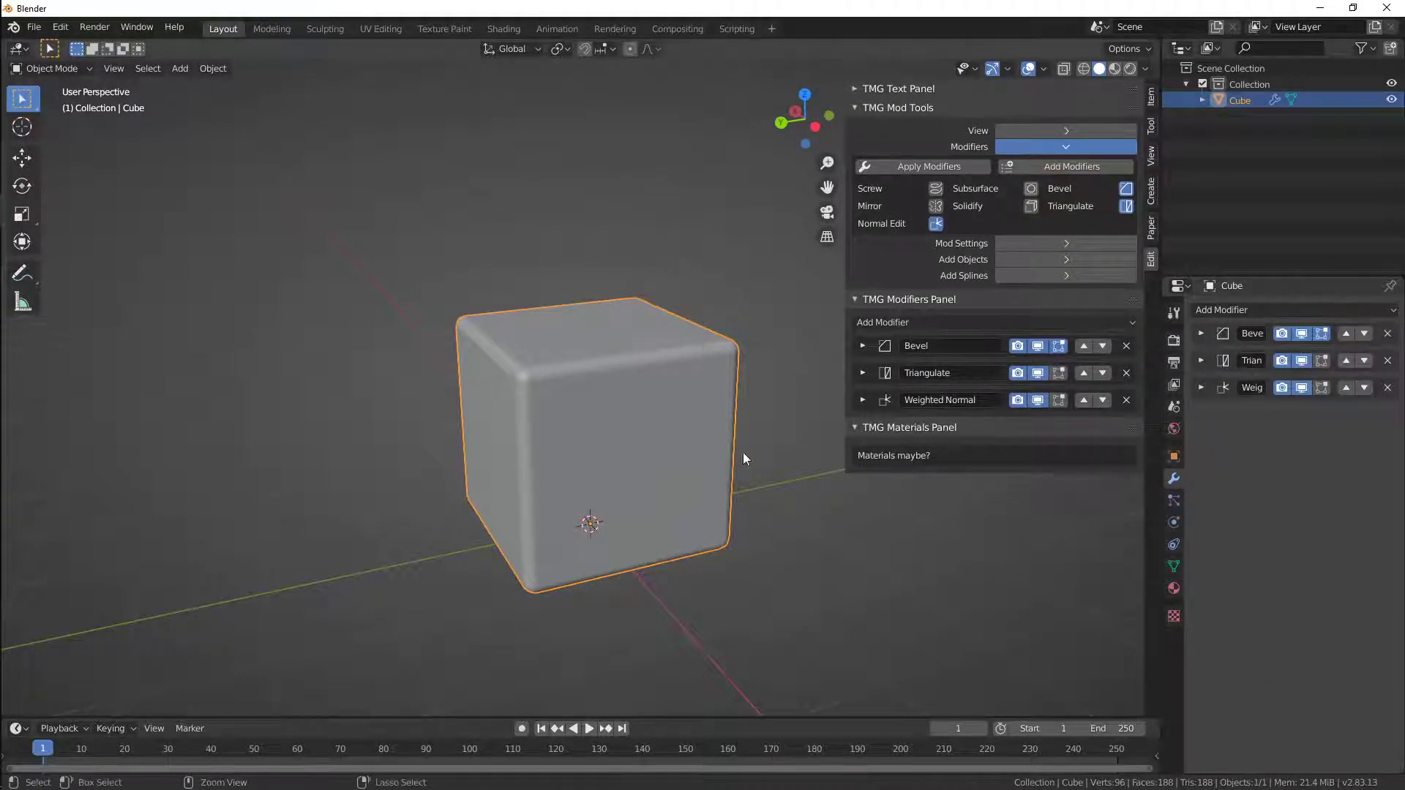
{"action": "key", "text": "ctrl+space"}
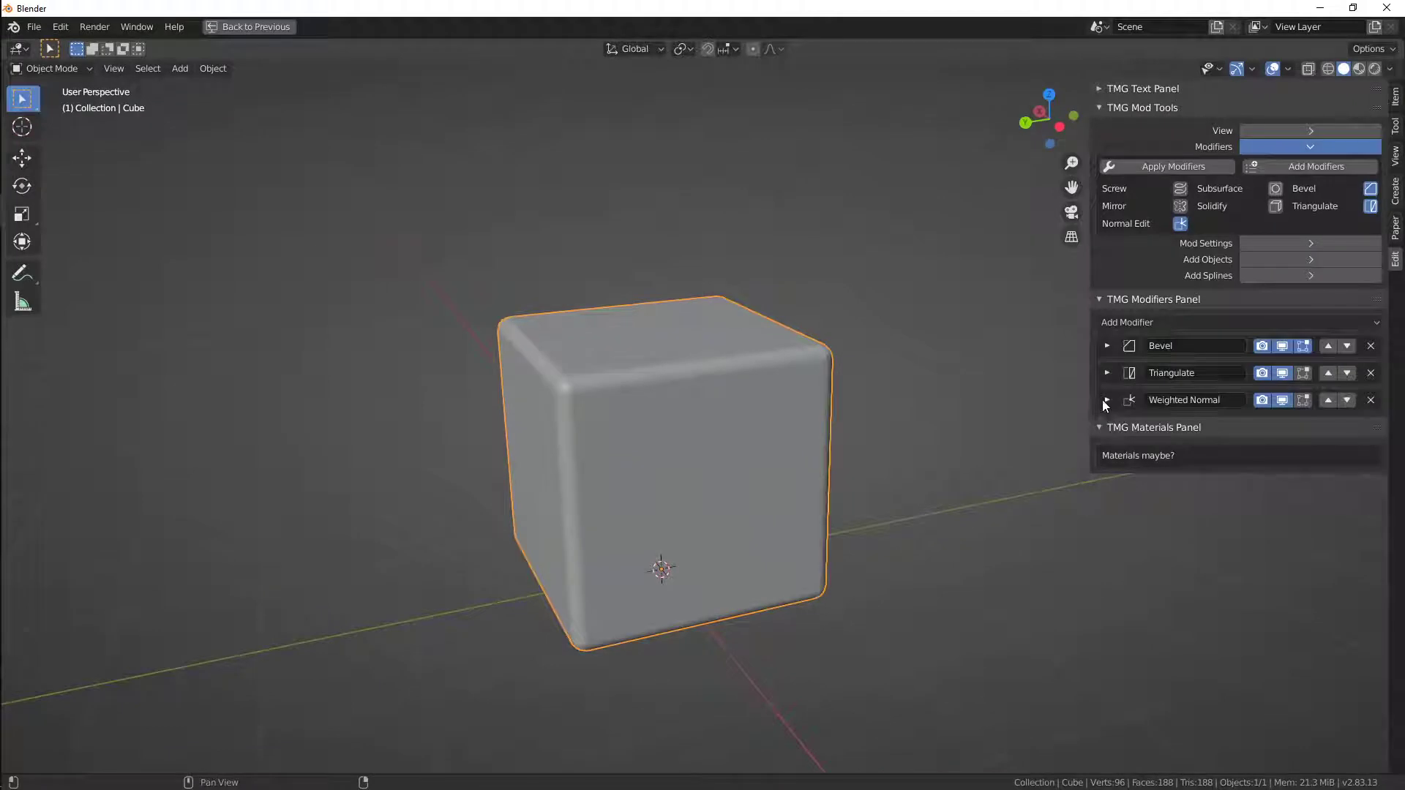
Look into the Weighted Normal and Triangulate settings, and set the cube's Bevel width to 0.3 m
{"action": "left_click", "coordinate": [1107, 400]}
{"action": "left_click", "coordinate": [1106, 399]}
{"action": "left_click", "coordinate": [1112, 372]}
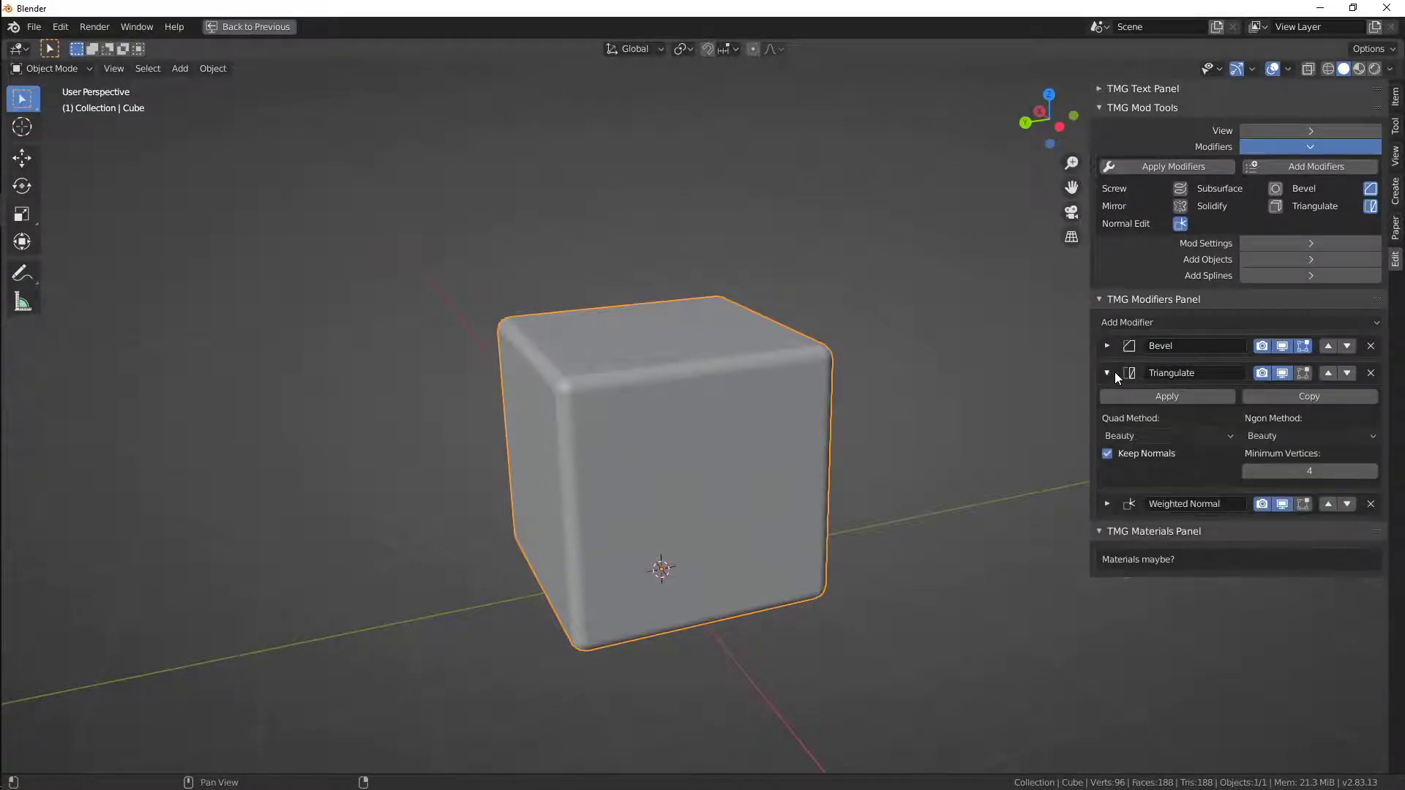
{"action": "left_click", "coordinate": [1106, 372]}
{"action": "left_click", "coordinate": [1106, 345]}
{"action": "mouse_move", "coordinate": [1170, 391]}
{"action": "left_mouse_down"}
{"action": "mouse_move", "coordinate": [1126, 391]}
{"action": "mouse_move", "coordinate": [1193, 390]}
{"action": "left_mouse_up"}
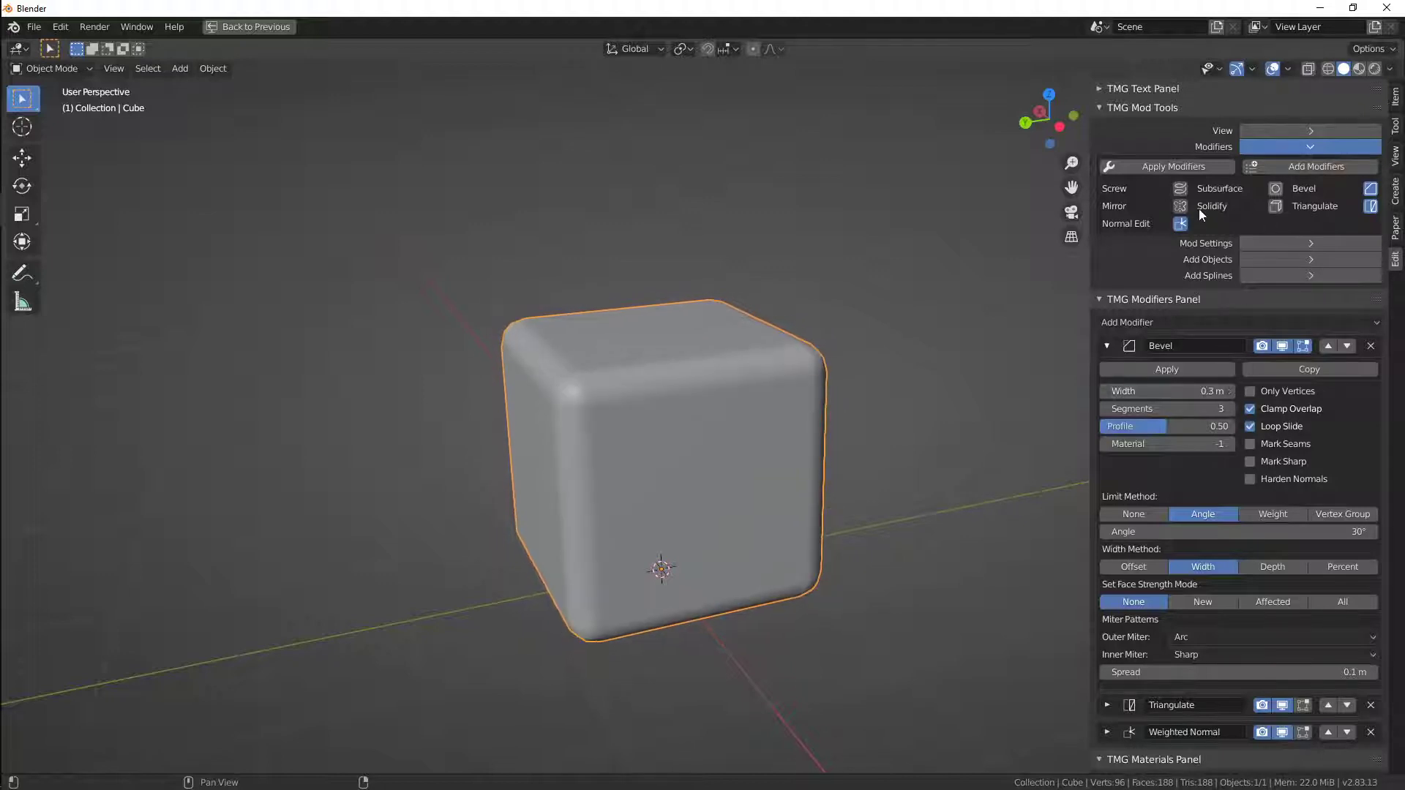
Swap the Modifiers section for Mod Settings, expand its Bevel options and toggle the cube's Bevel off and back on
{"action": "left_click", "coordinate": [1283, 149]}
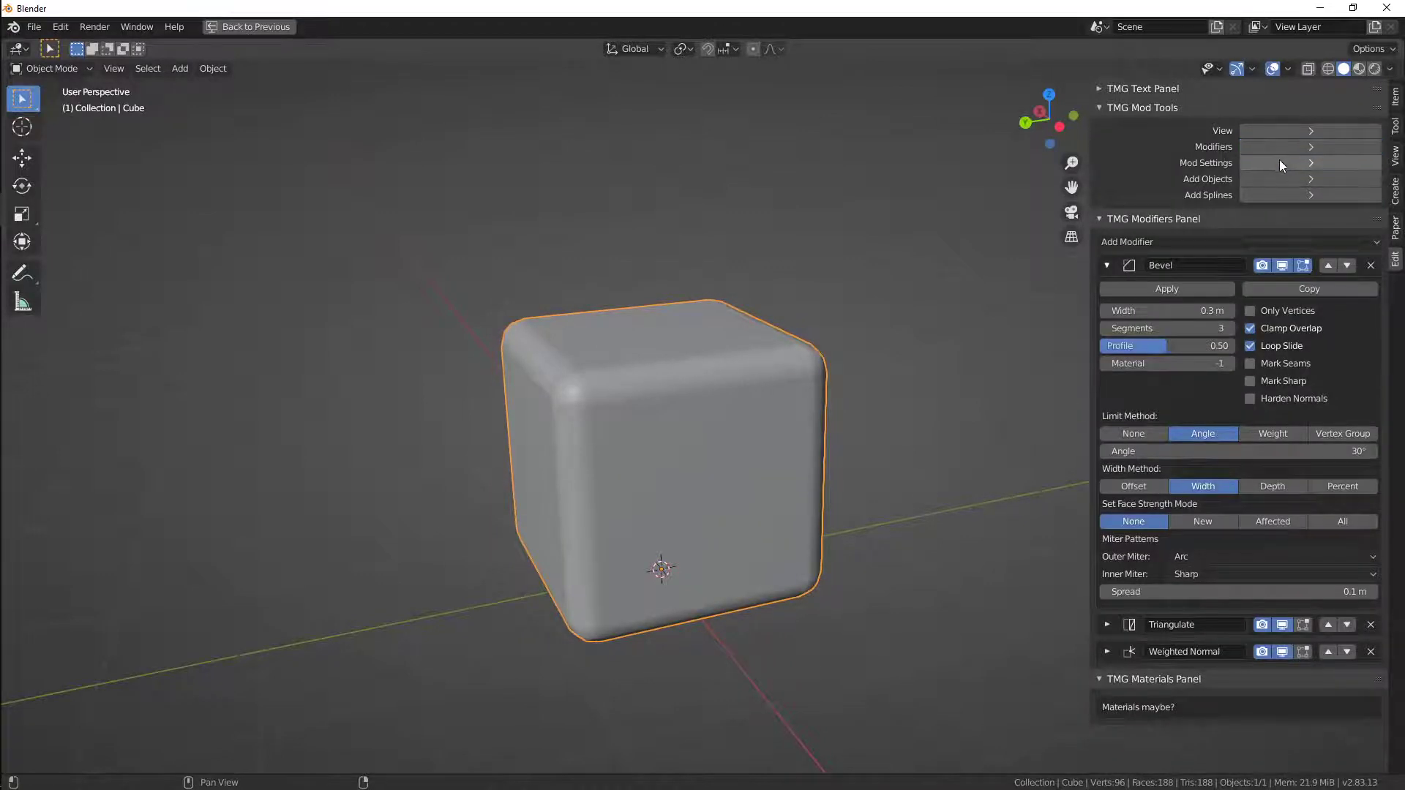
{"action": "left_click", "coordinate": [1279, 161]}
{"action": "left_click", "coordinate": [1107, 270]}
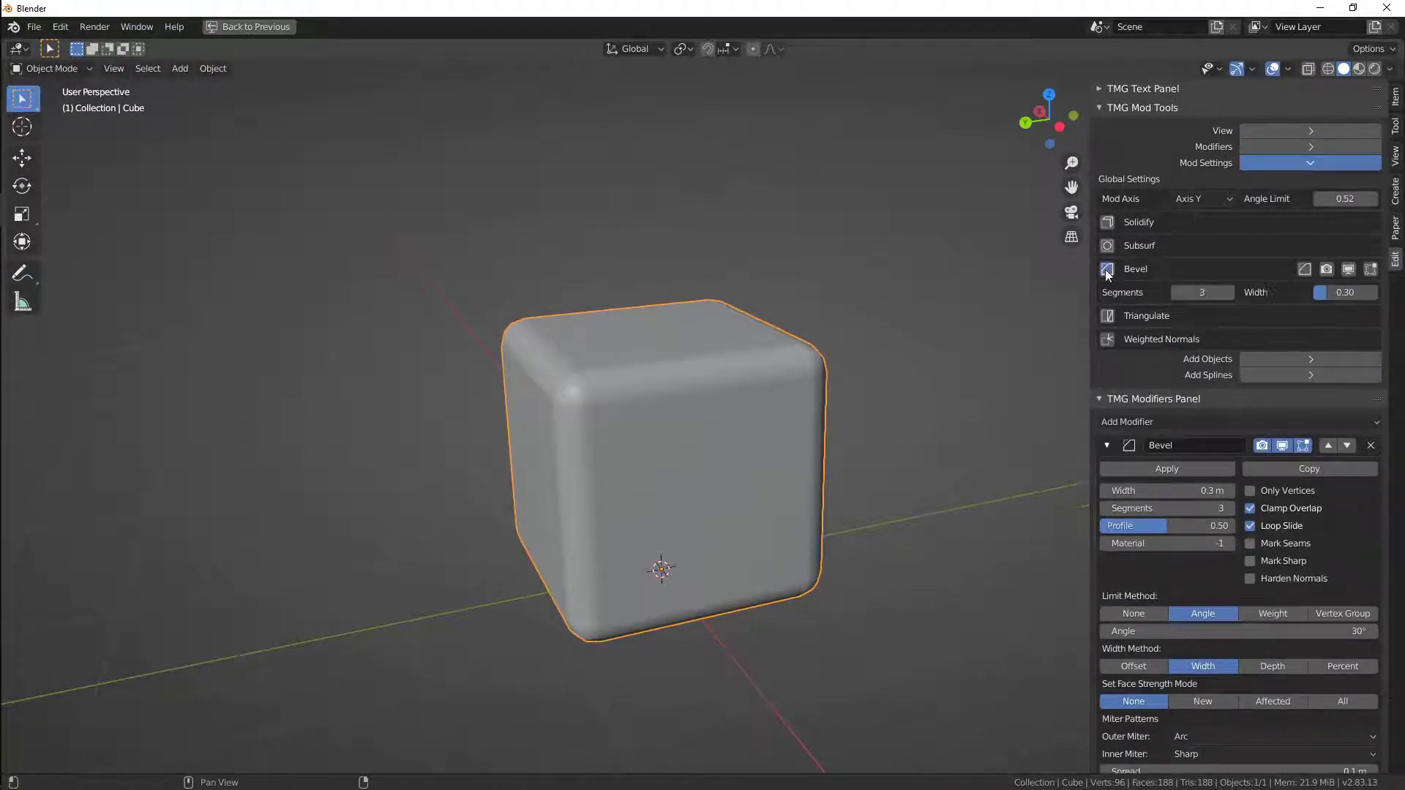
{"action": "left_click", "coordinate": [1301, 269]}
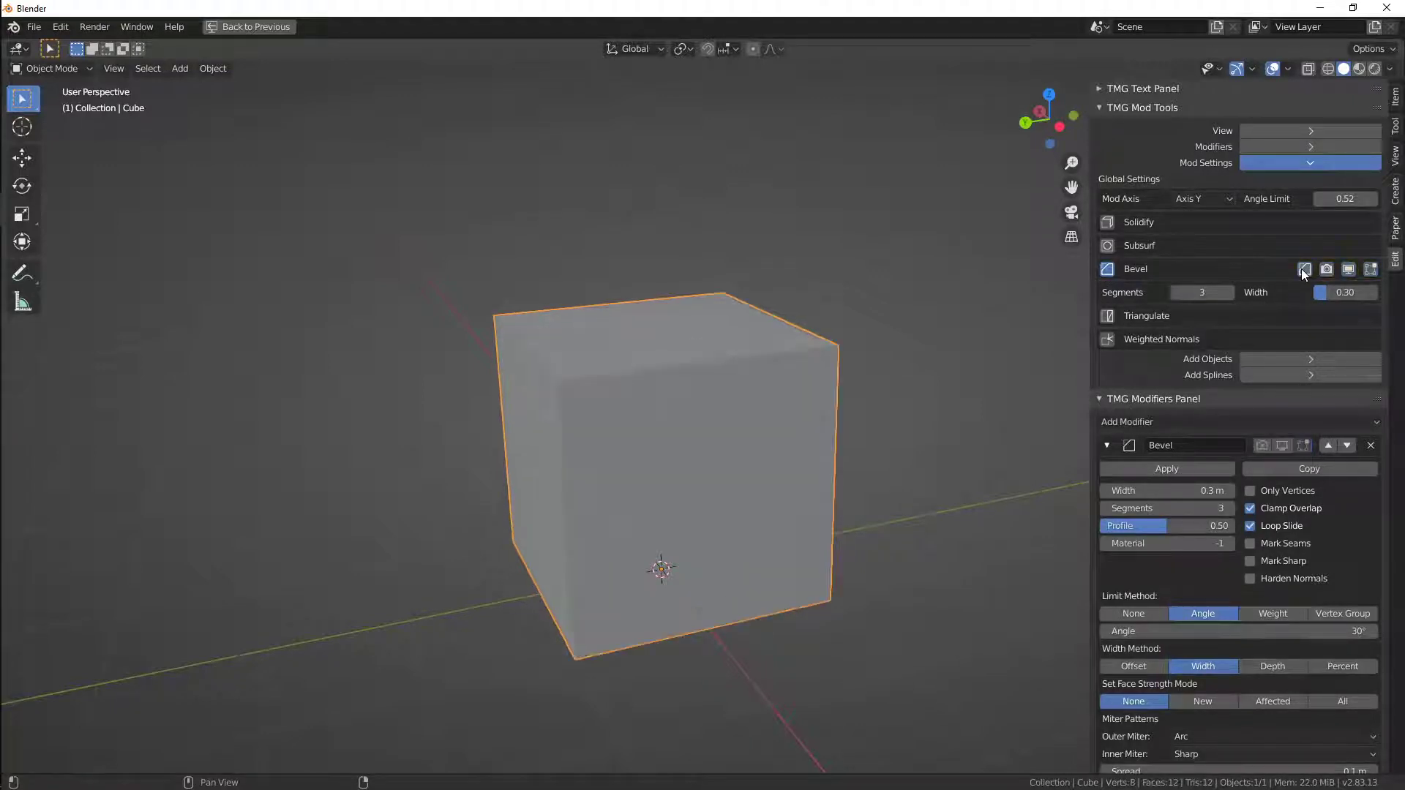
{"action": "left_click", "coordinate": [1301, 269]}
Add a second mesh cube and move it beside the bevelled one
{"action": "middle_click_drag", "start_coordinate": [906, 407], "coordinate": [643, 430], "text": "shift"}
{"action": "key", "text": "shift+a"}
{"action": "mouse_move", "coordinate": [708, 364]}
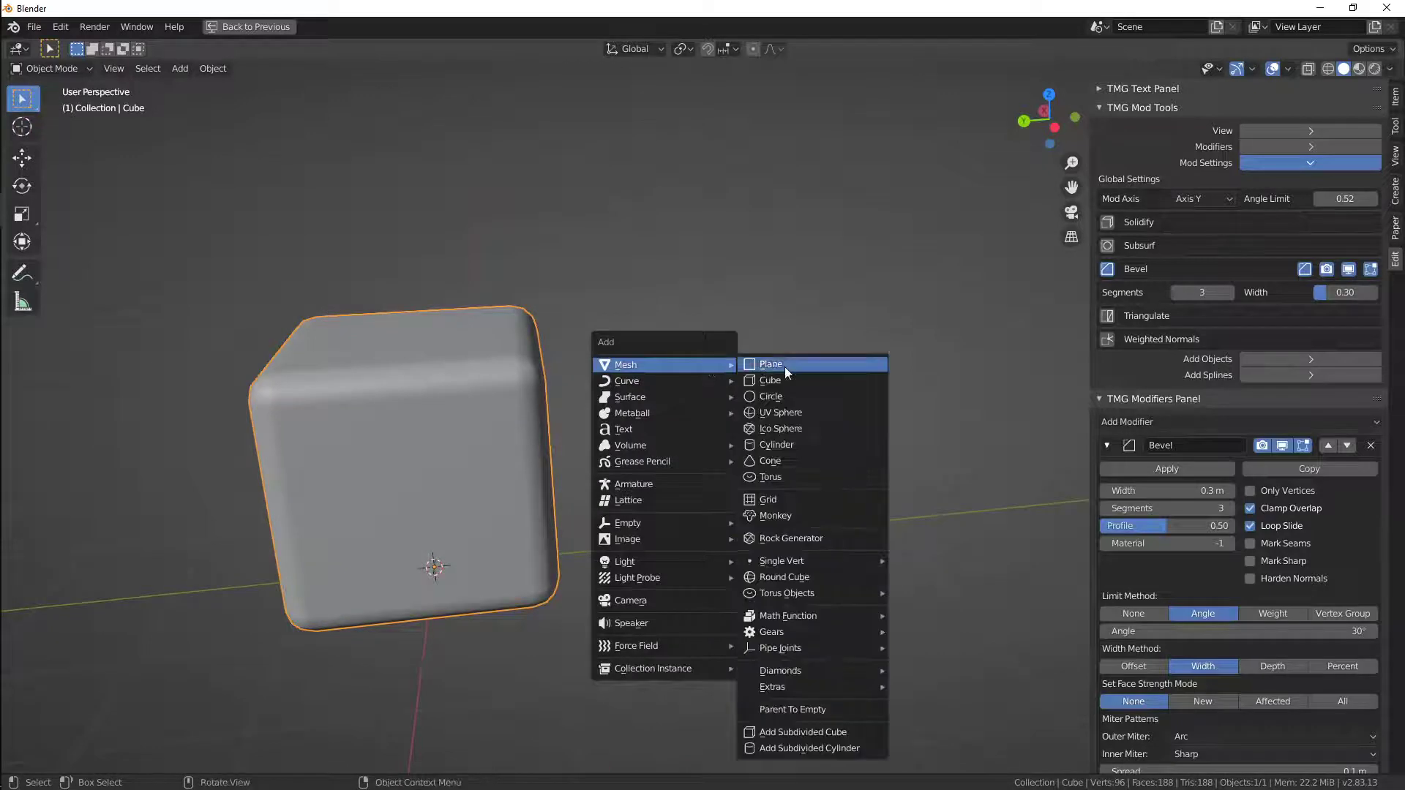
{"action": "left_click", "coordinate": [800, 376]}
{"action": "key", "text": "g"}
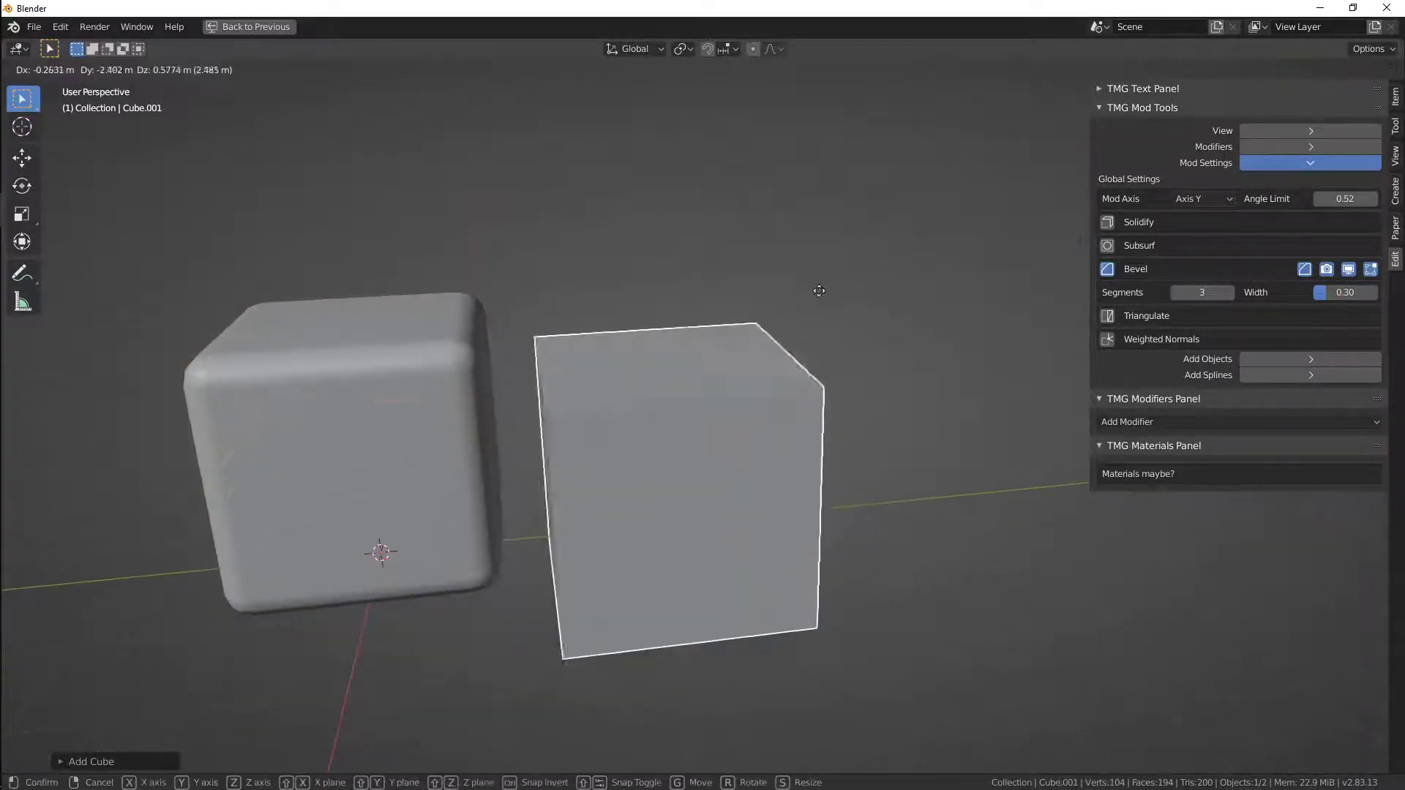
{"action": "left_click", "coordinate": [931, 236]}
{"action": "middle_click_drag", "start_coordinate": [521, 367], "coordinate": [856, 384]}
Add the preselected Bevel, Triangulate and Normal Edit modifiers to the second cube with TMG Mod Tools
{"action": "left_click", "coordinate": [1274, 146]}
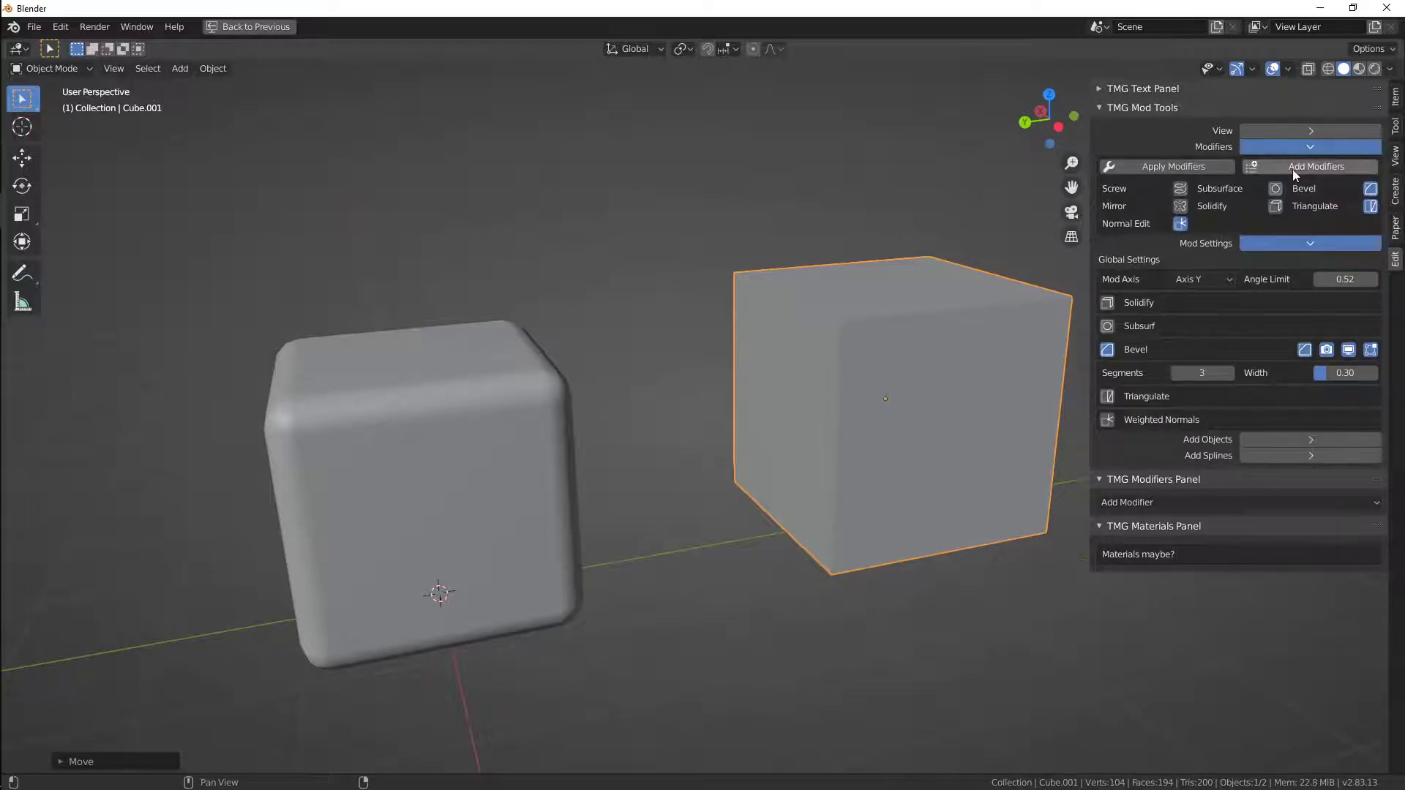
{"action": "left_click", "coordinate": [1293, 168]}
{"action": "middle_click_drag", "start_coordinate": [748, 407], "coordinate": [801, 375]}
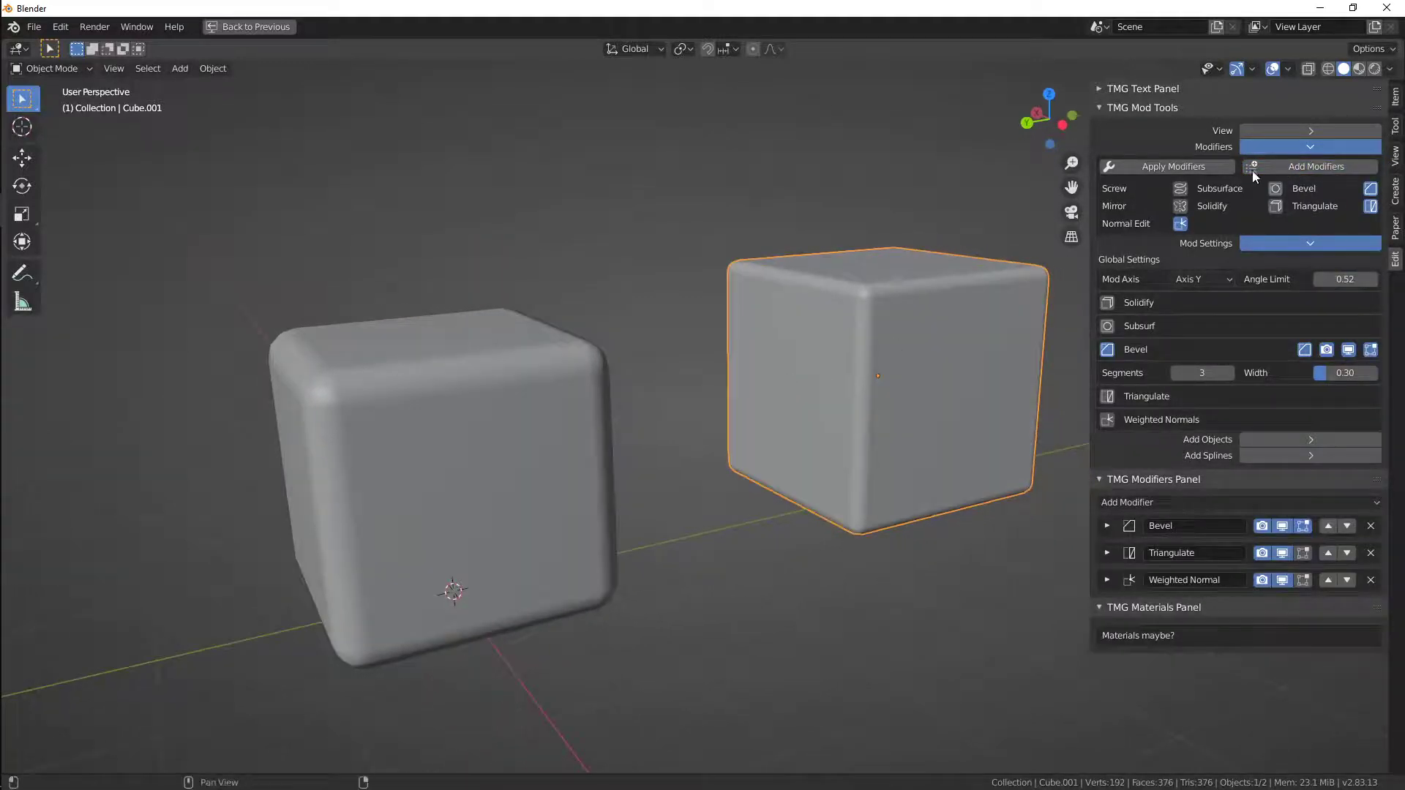
Select both cubes and set their Bevel width together to about 0.08 in Mod Settings
{"action": "left_click", "coordinate": [1249, 147]}
{"action": "left_click", "coordinate": [559, 385], "text": "shift"}
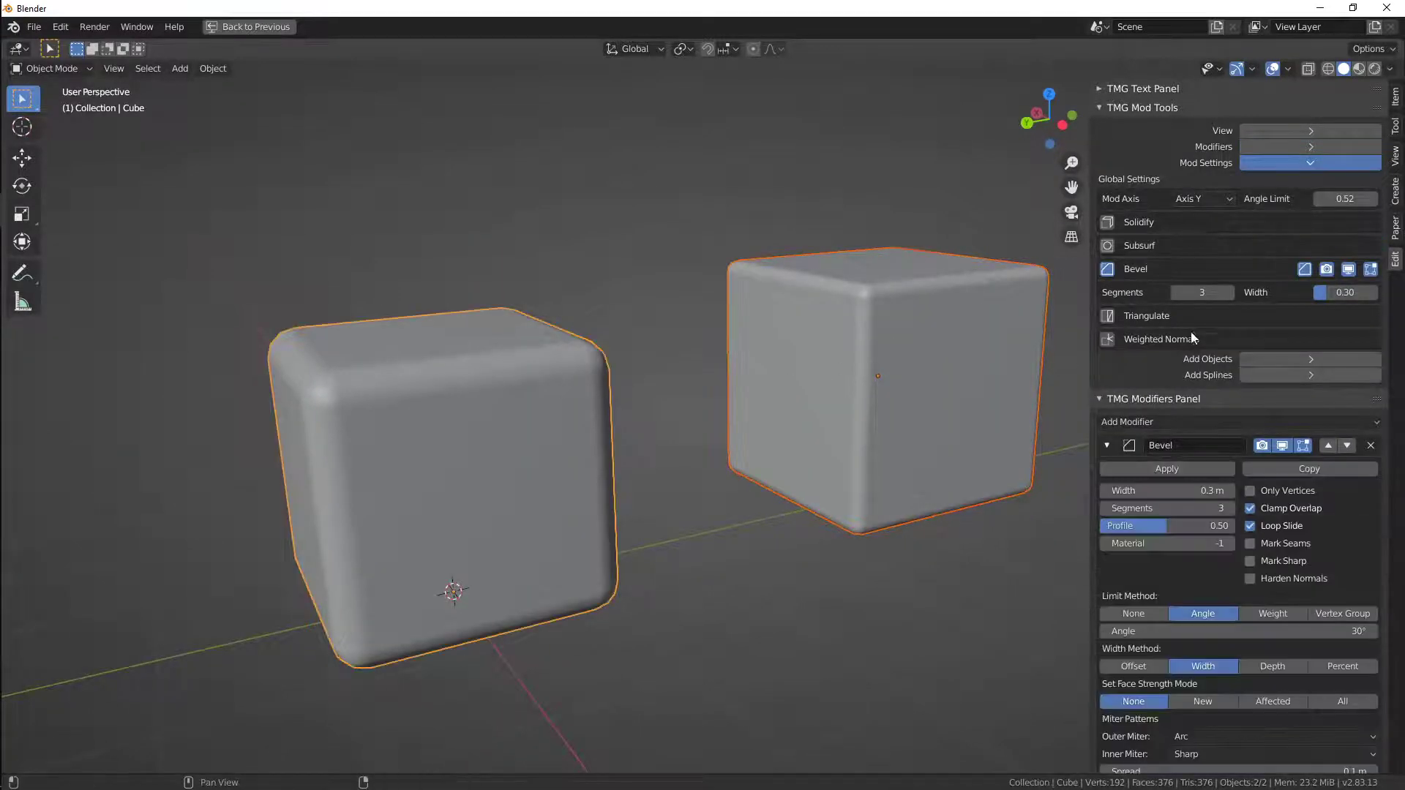
{"action": "left_click", "coordinate": [1277, 165]}
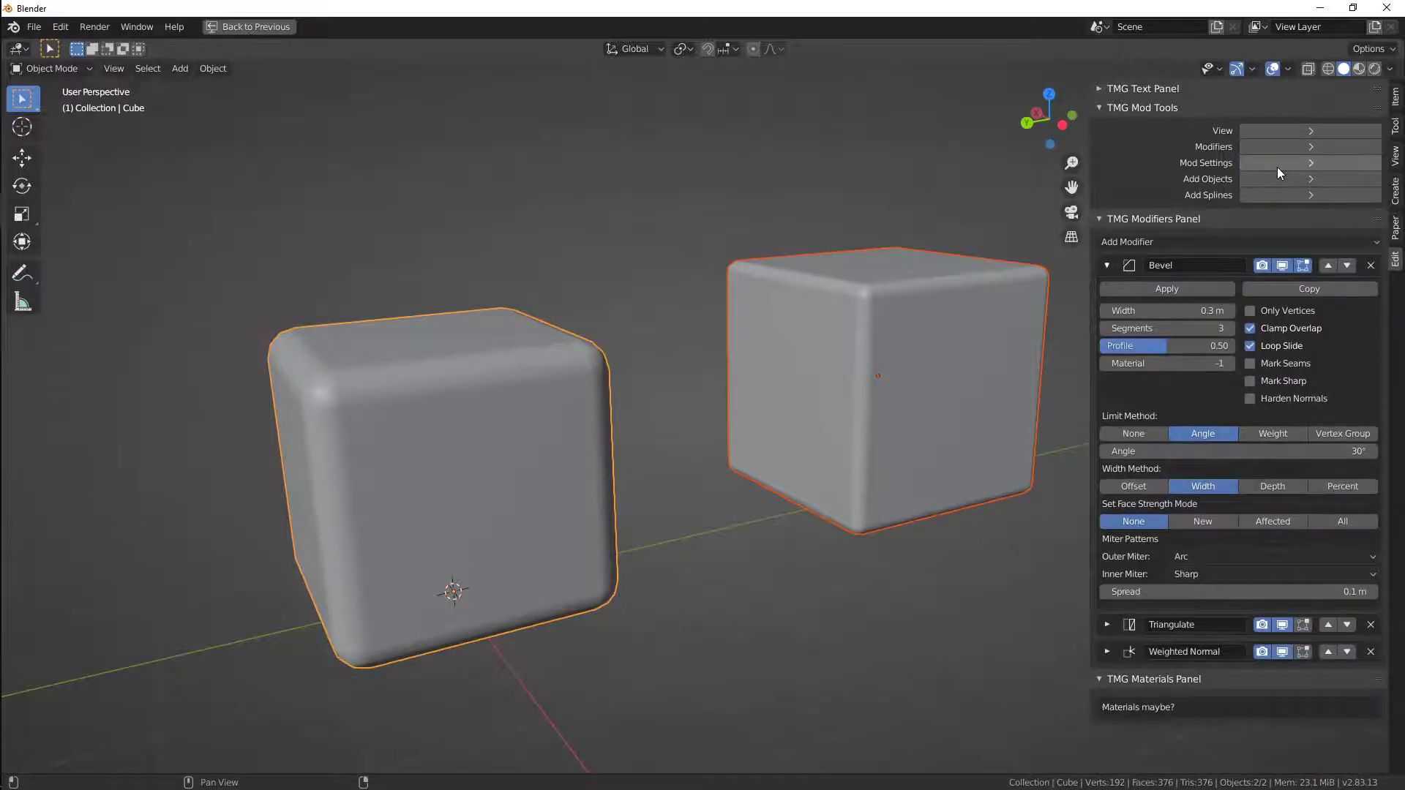
{"action": "left_click", "coordinate": [1276, 165]}
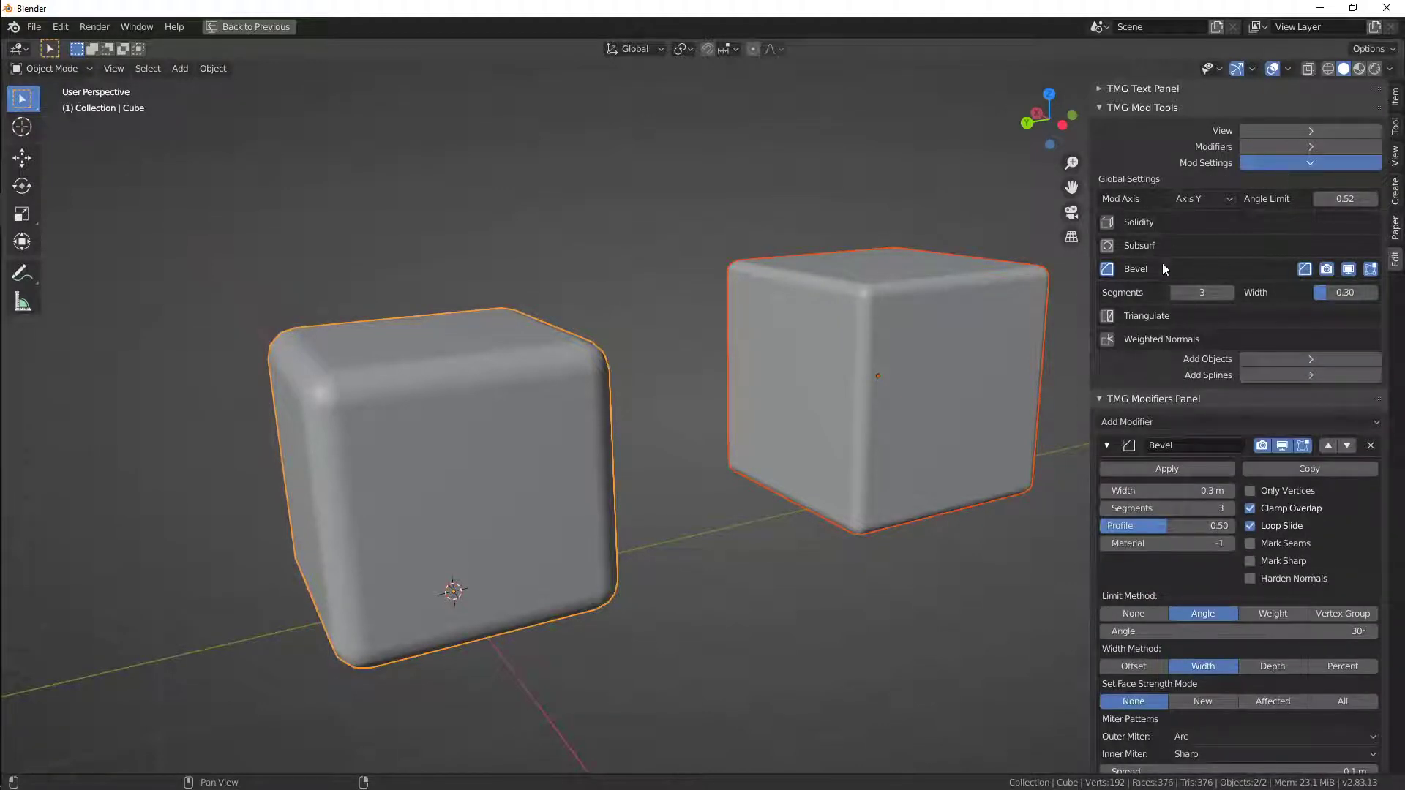
{"action": "left_click_drag", "start_coordinate": [1364, 296], "coordinate": [1319, 296]}
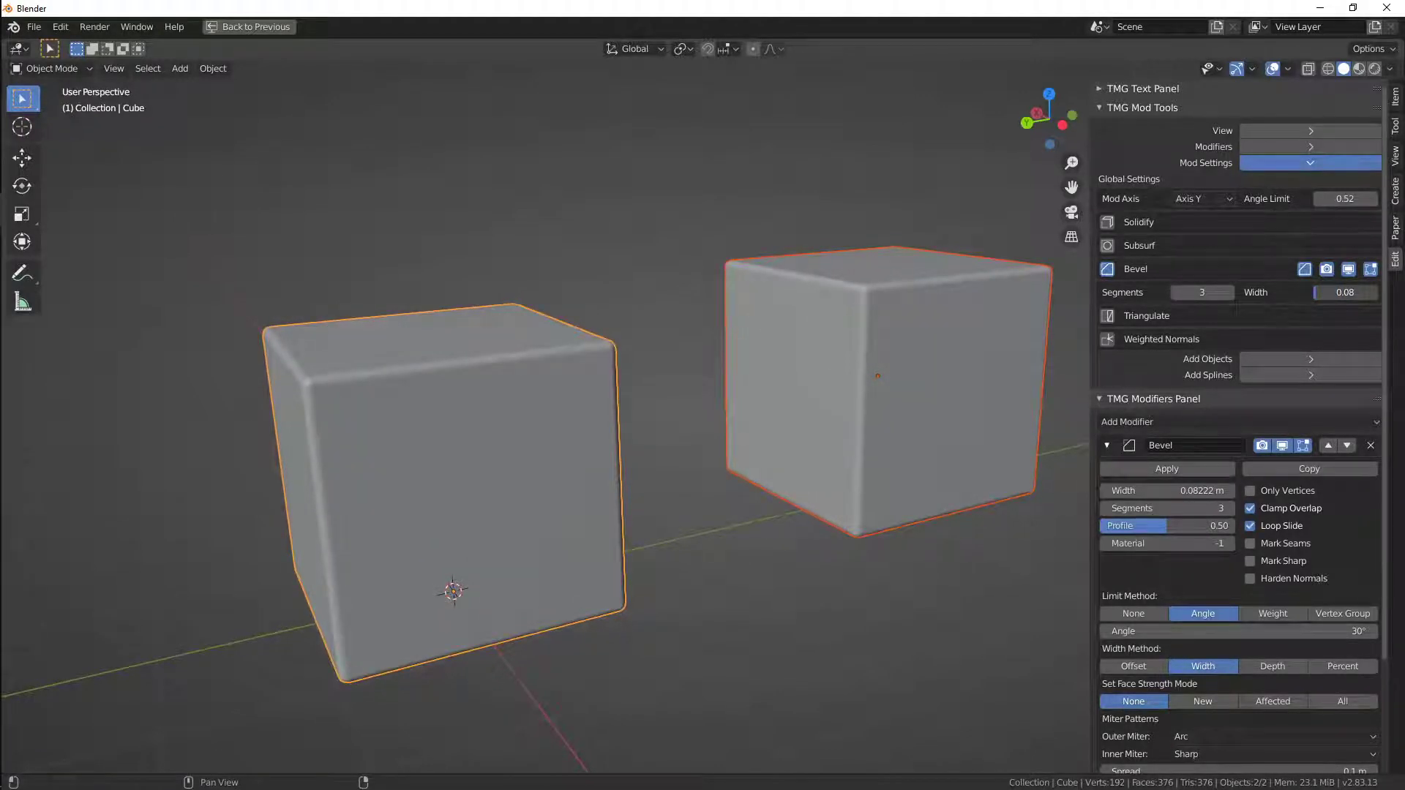
Toggle the viewport display and the overall visibility of both cubes' Bevel off and back on
{"action": "left_click", "coordinate": [1348, 270]}
{"action": "left_click", "coordinate": [1350, 270]}
{"action": "left_click", "coordinate": [1306, 270]}
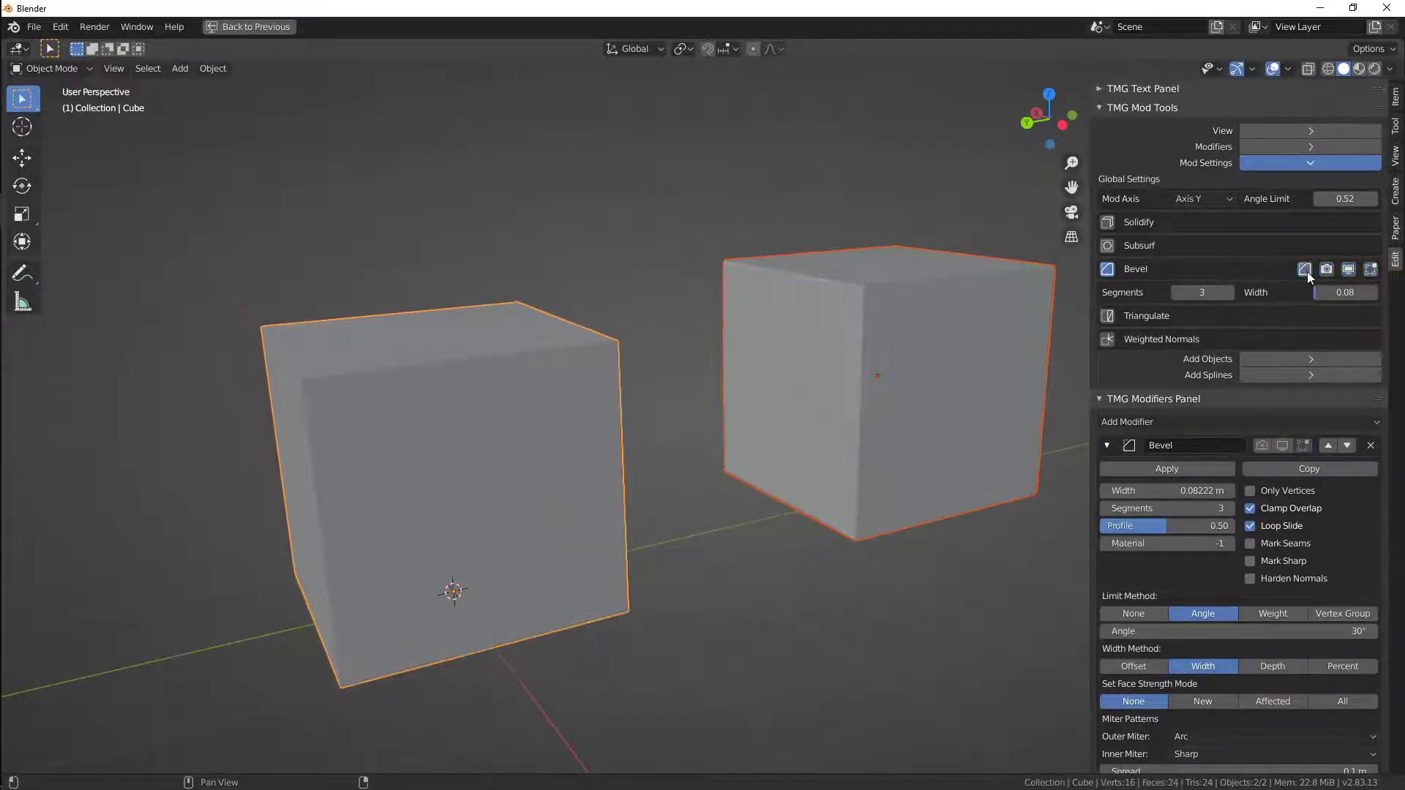
{"action": "left_click", "coordinate": [1306, 271]}
Enter Edit Mode on both cubes and toggle the Bevel's overall, render, viewport and edit-mode visibility off and on
{"action": "key", "text": "Tab"}
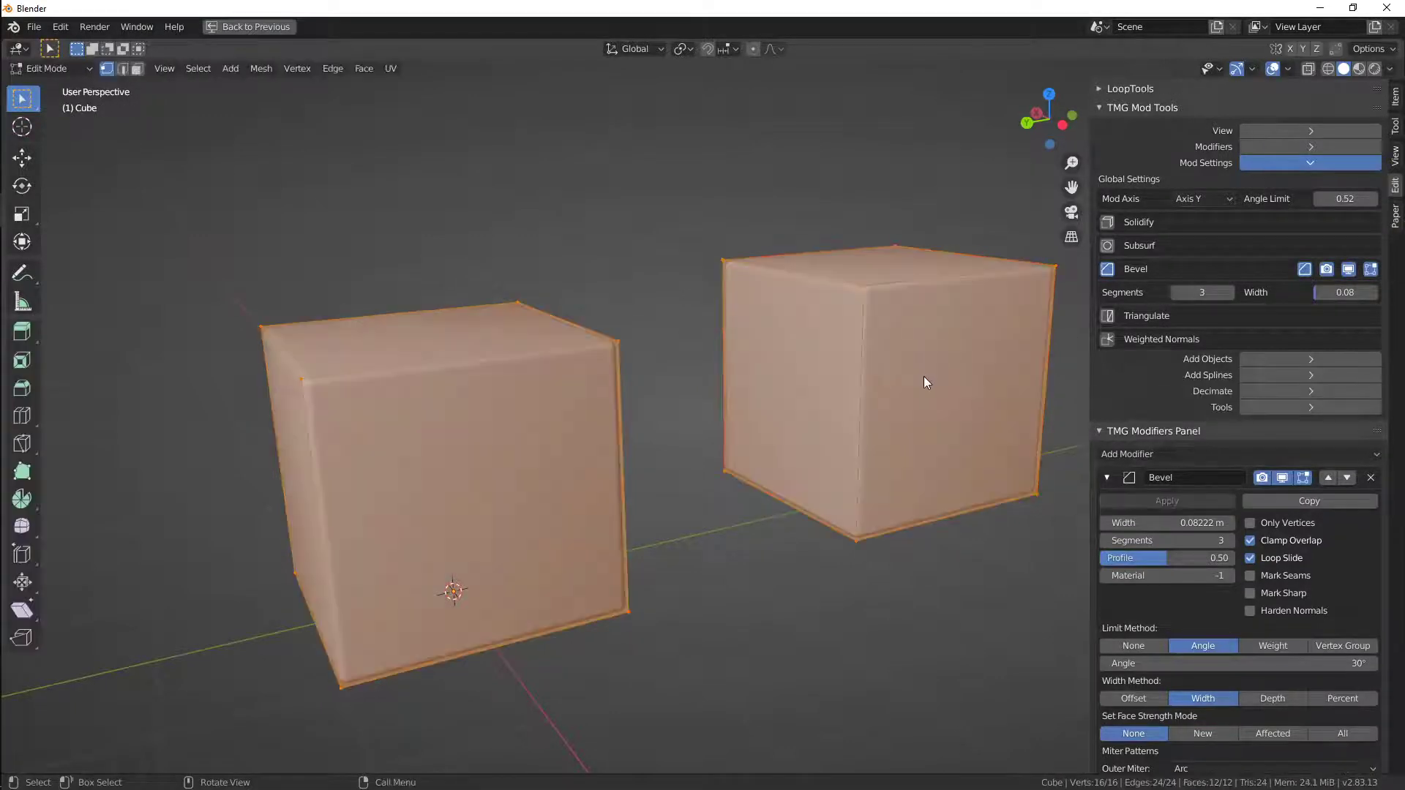
{"action": "middle_click_drag", "start_coordinate": [923, 376], "coordinate": [929, 397]}
{"action": "left_click", "coordinate": [1307, 271]}
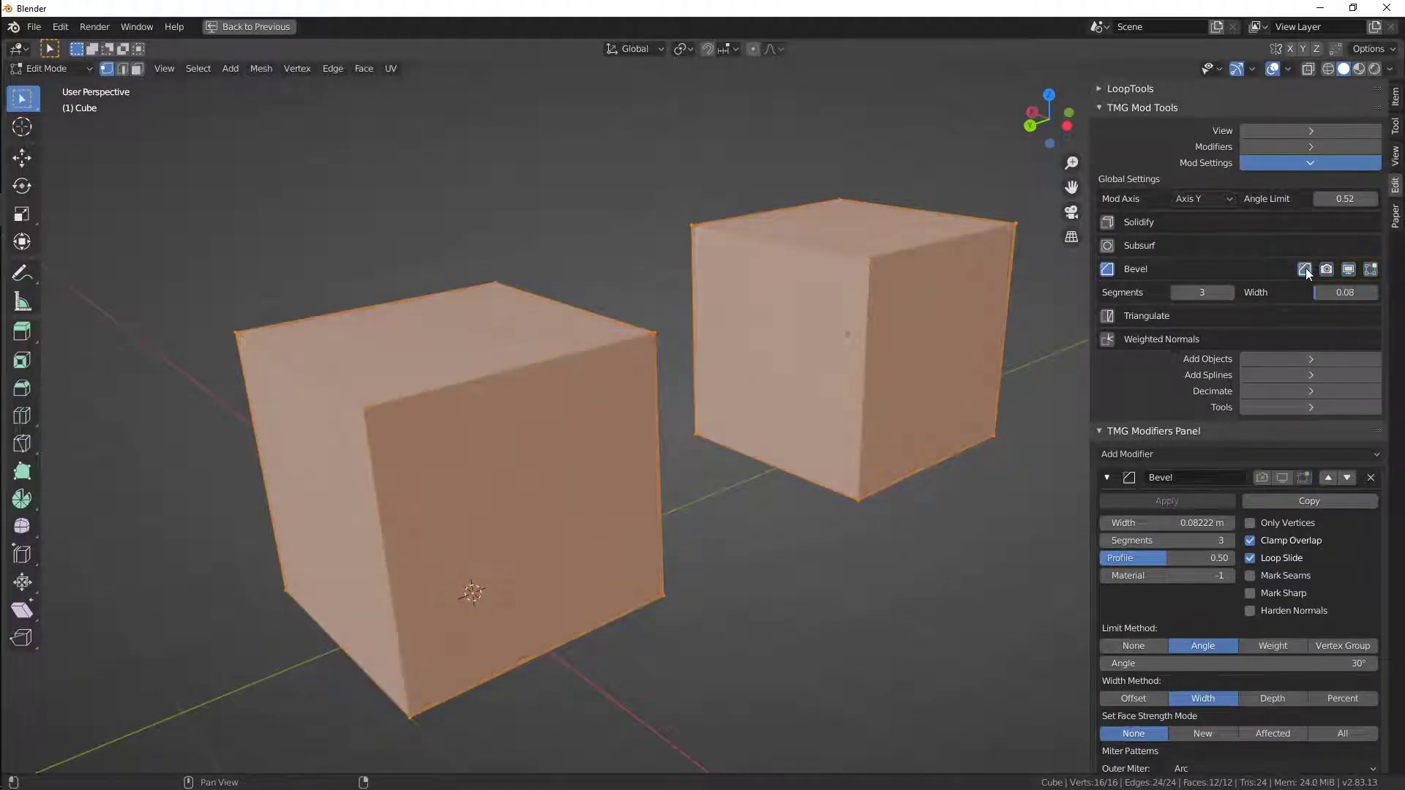
{"action": "left_click", "coordinate": [1328, 269]}
{"action": "left_click", "coordinate": [1328, 269]}
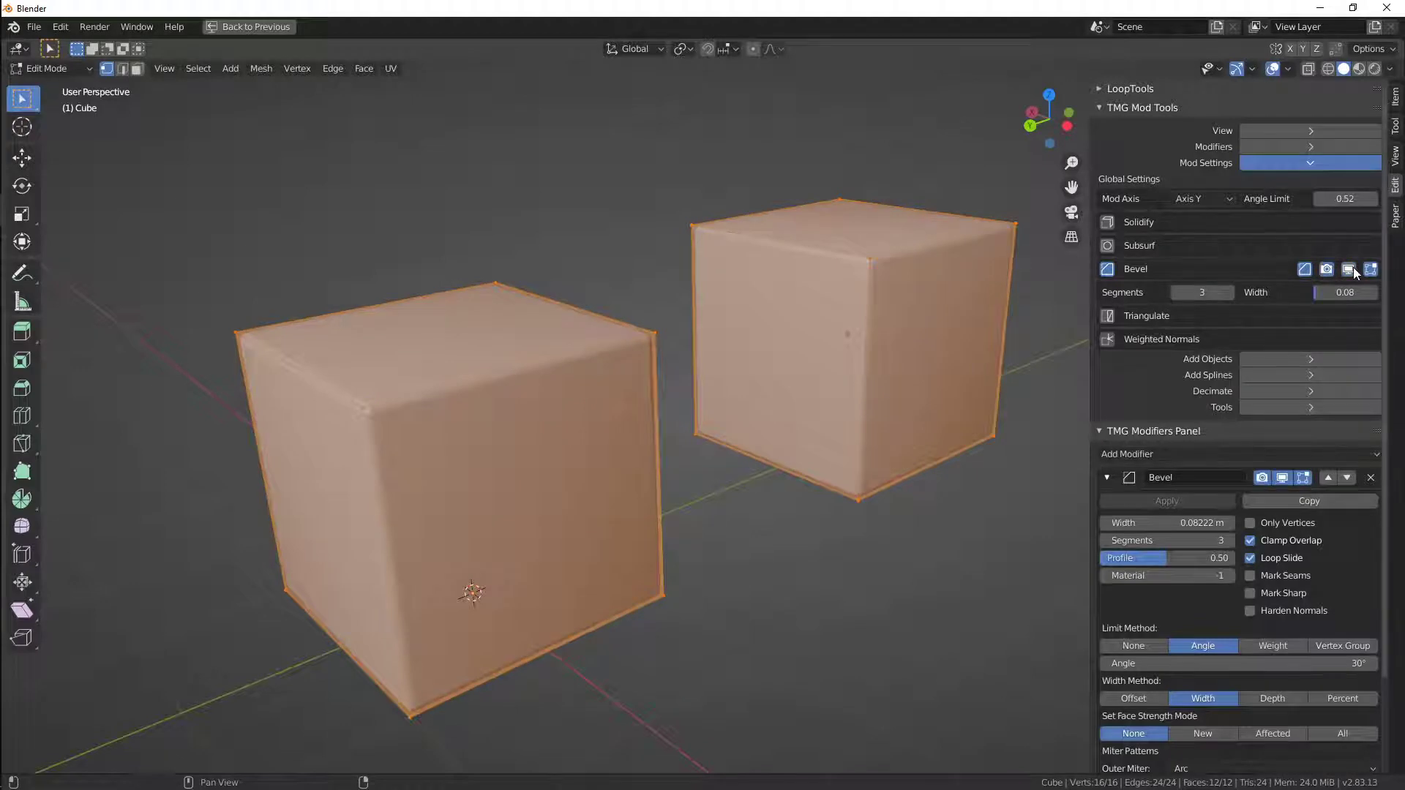
{"action": "left_click", "coordinate": [1353, 267]}
{"action": "left_click", "coordinate": [1352, 268]}
{"action": "left_click", "coordinate": [1371, 269]}
{"action": "left_click", "coordinate": [1370, 268]}
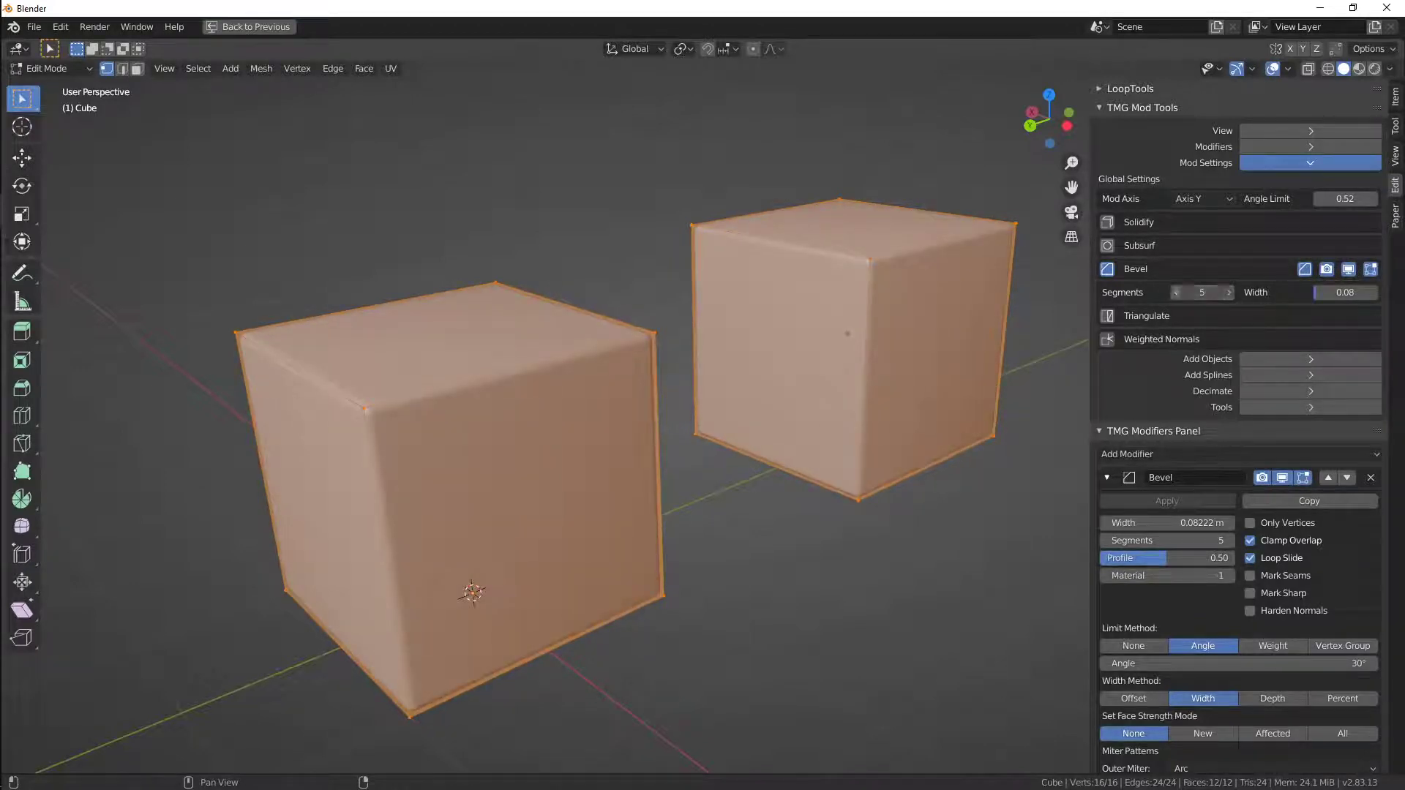
Vary the shared Bevel in Edit Mode, ending with a width of 1.40 and 4 segments on both cubes
{"action": "left_click_drag", "start_coordinate": [1186, 294], "coordinate": [1156, 295]}
{"action": "left_click", "coordinate": [1230, 293]}
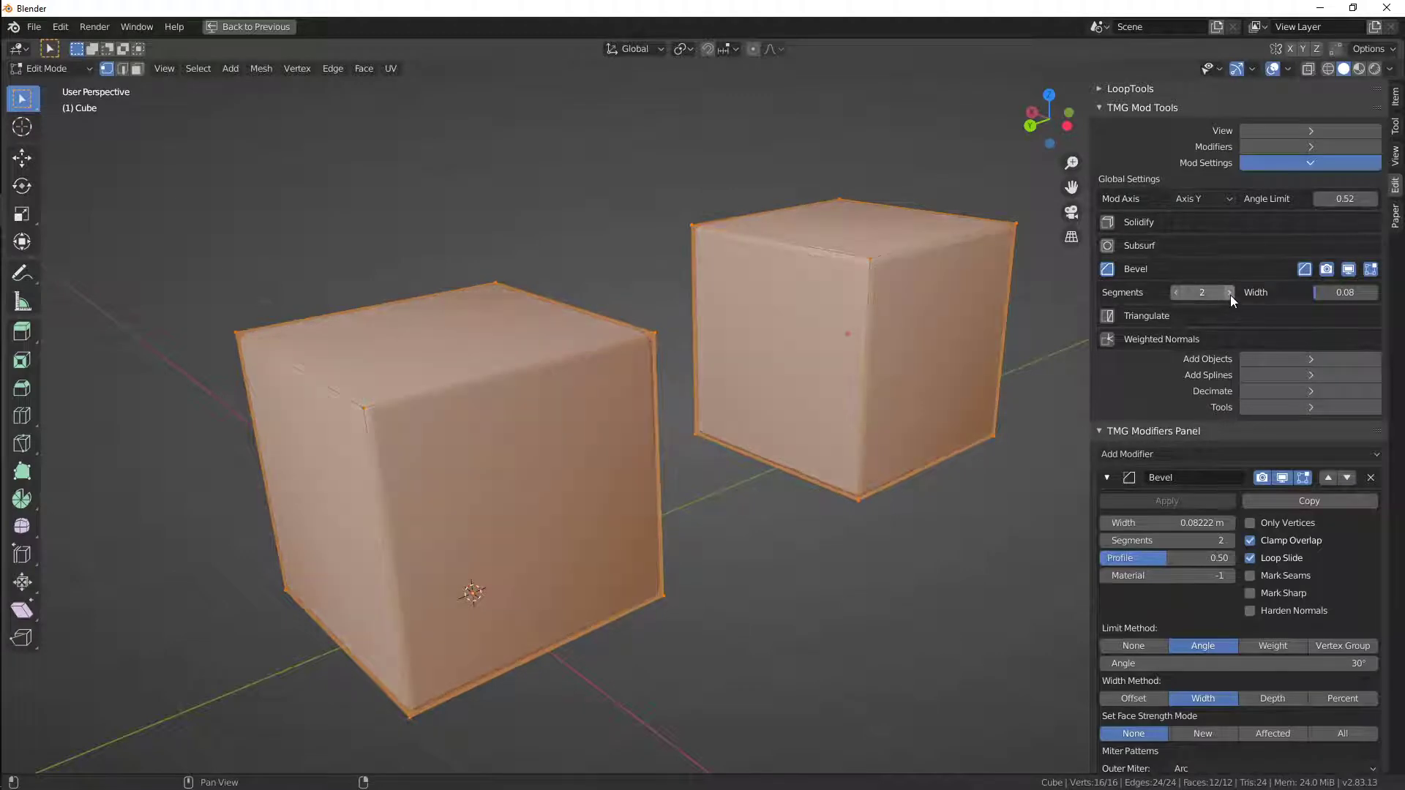
{"action": "left_click_drag", "start_coordinate": [1319, 295], "coordinate": [1390, 296]}
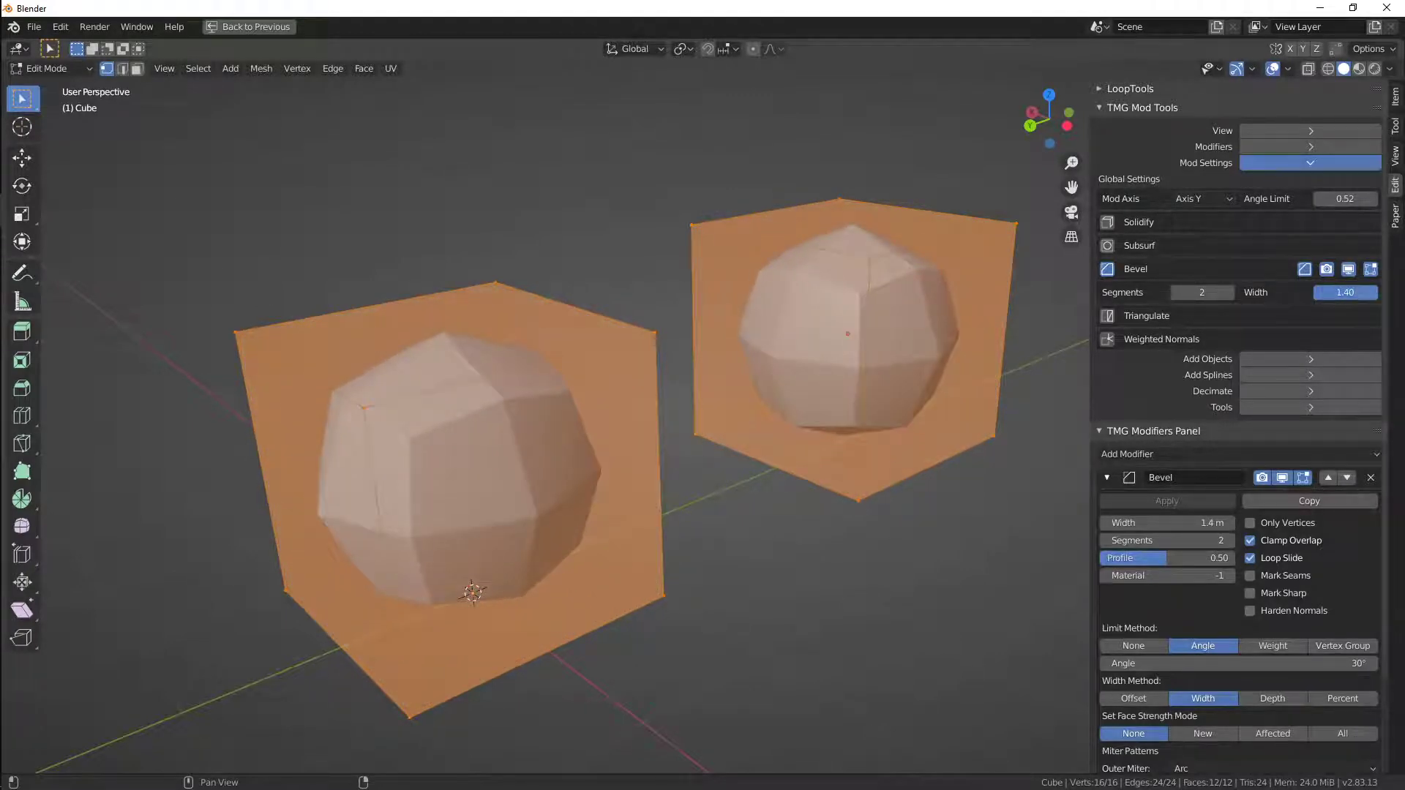
{"action": "left_click", "coordinate": [1226, 296]}
{"action": "left_click", "coordinate": [1227, 296]}
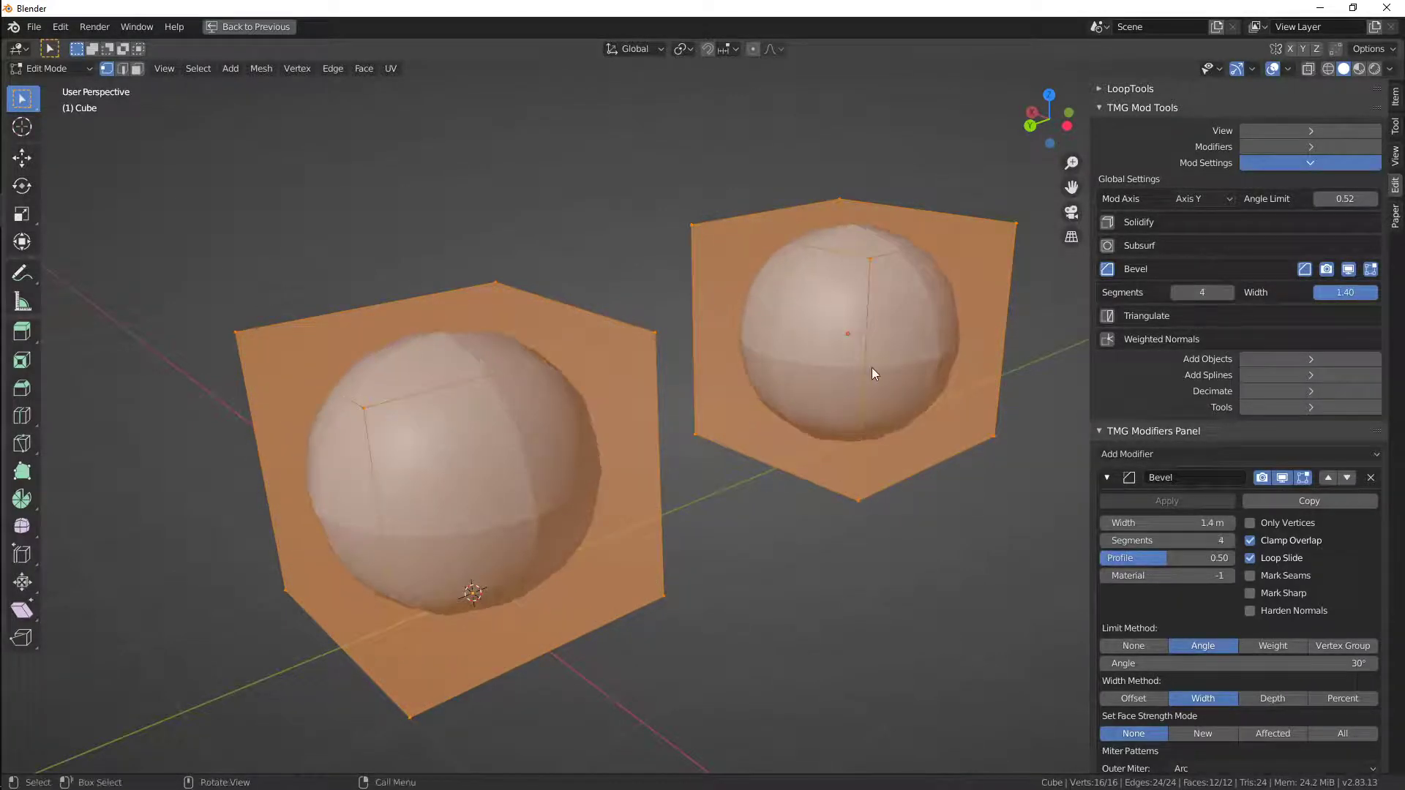
Return to Object Mode and set the Bevel width of both cubes to about 0.09
{"action": "key", "text": "Tab"}
{"action": "left_click_drag", "start_coordinate": [1359, 295], "coordinate": [1296, 295]}
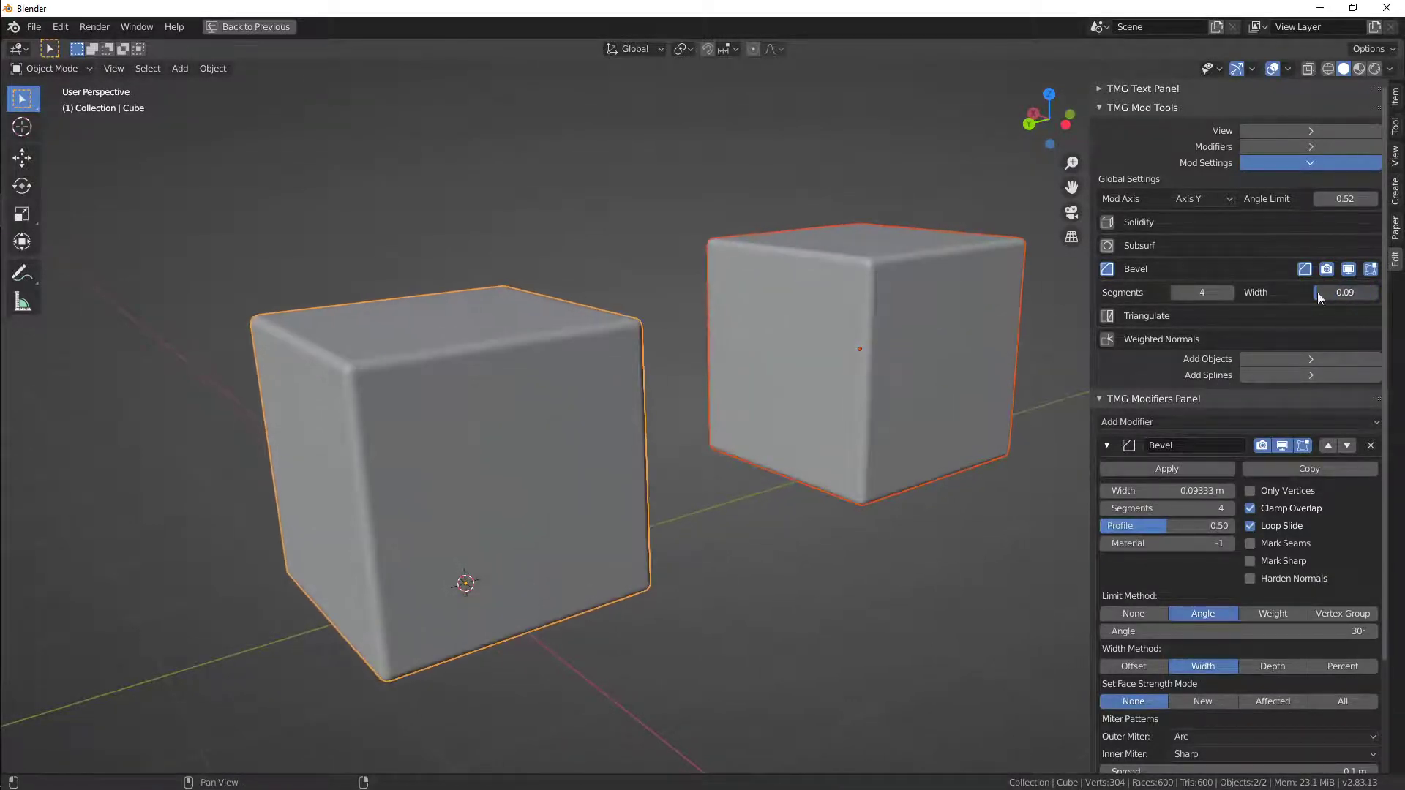
{"action": "left_click_drag", "start_coordinate": [790, 382], "coordinate": [701, 377], "text": "alt+shift"}
{"action": "left_click_drag", "start_coordinate": [701, 377], "coordinate": [674, 456], "text": "alt"}
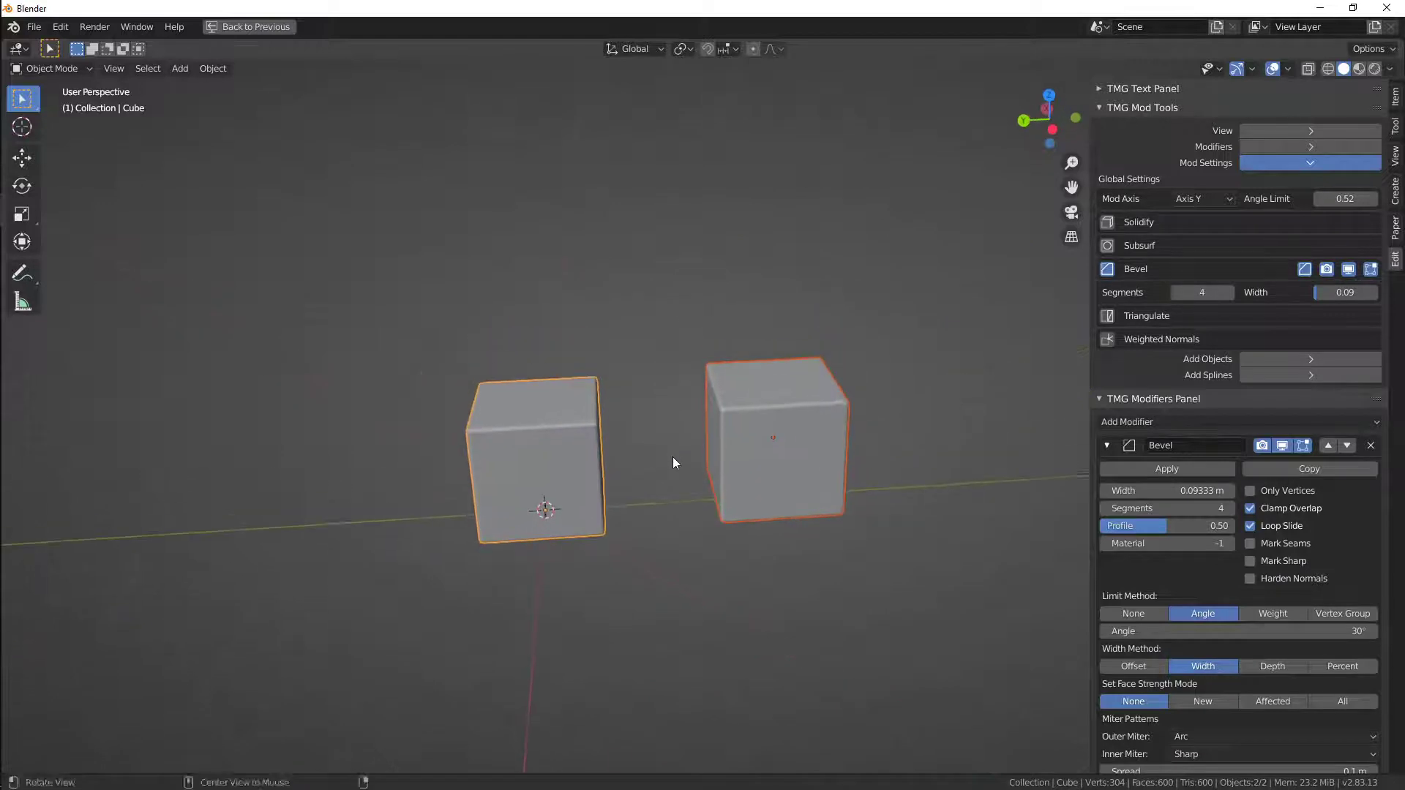
{"action": "middle_click_drag", "start_coordinate": [673, 458], "coordinate": [684, 454]}
Collapse Mod Settings and delete both cubes
{"action": "left_click", "coordinate": [1284, 165]}
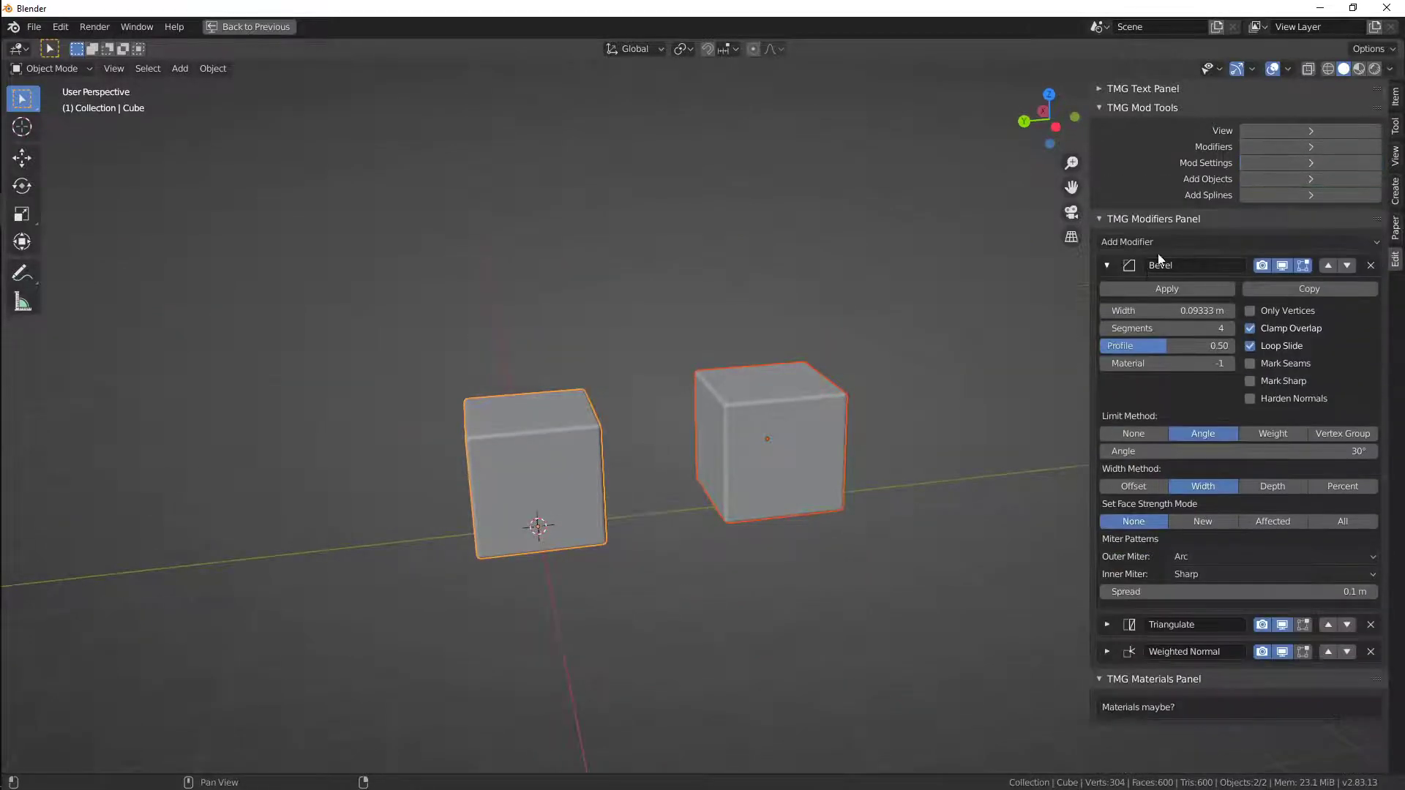
{"action": "left_click_drag", "start_coordinate": [701, 470], "coordinate": [641, 450], "text": "alt+shift"}
{"action": "key", "text": "Delete"}
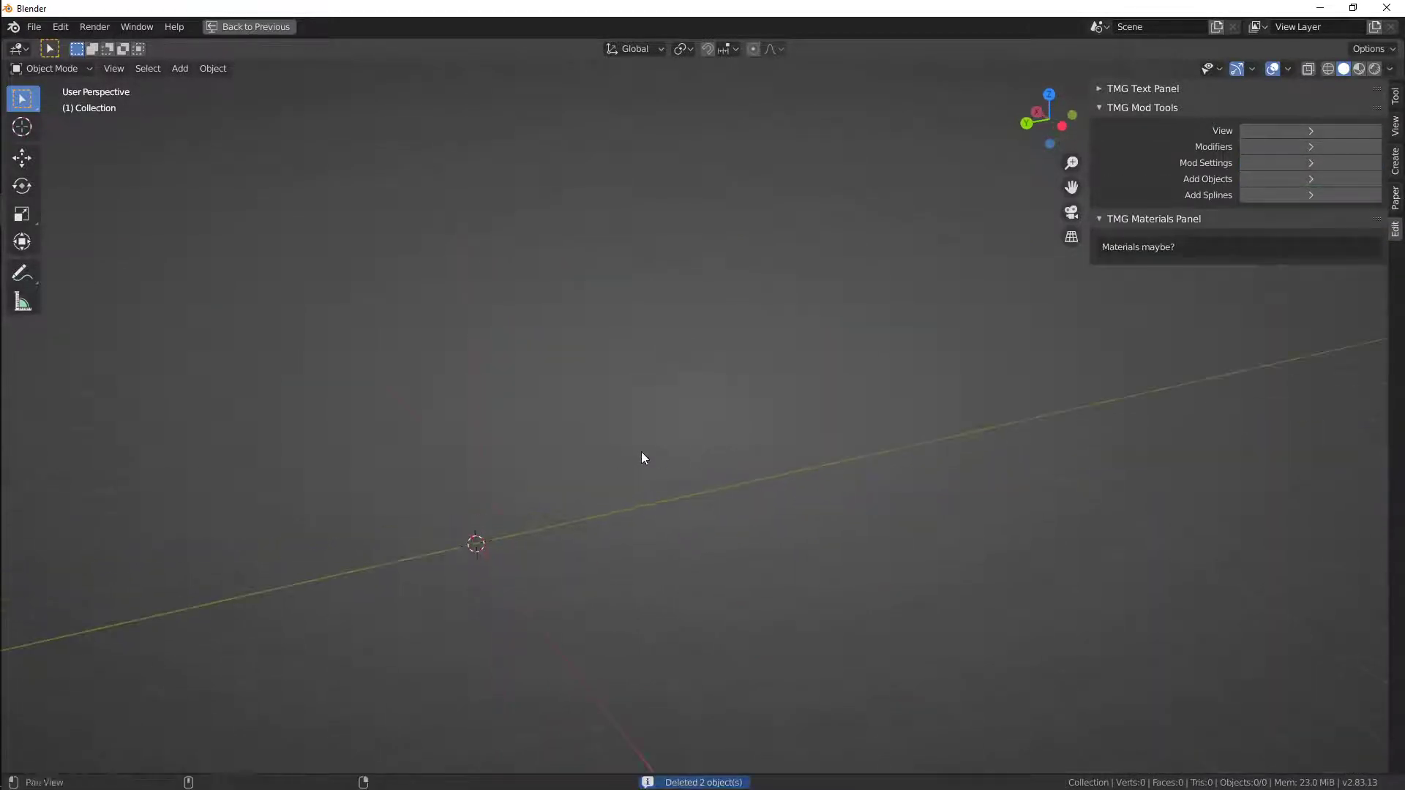
Add a Subdivided Cube with the TMG Mod Tools object options and expand its creation settings
{"action": "middle_click_drag", "start_coordinate": [641, 458], "coordinate": [680, 447]}
{"action": "left_click", "coordinate": [1270, 179]}
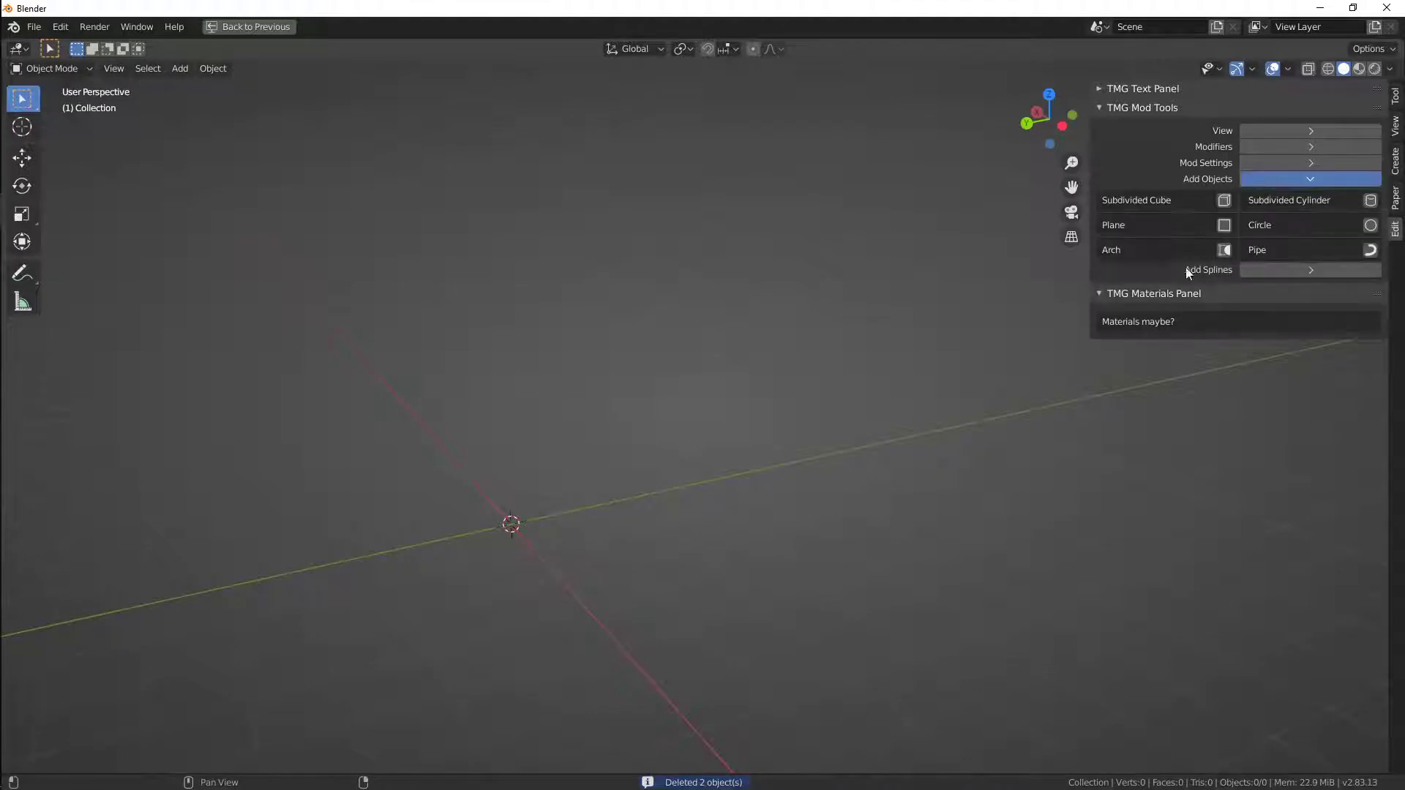
{"action": "left_click", "coordinate": [1223, 202]}
{"action": "left_click_drag", "start_coordinate": [480, 524], "coordinate": [756, 423], "text": "alt+shift"}
{"action": "scroll", "coordinate": [769, 380], "scroll_direction": "up", "scroll_amount": 8}
{"action": "scroll", "coordinate": [768, 395], "scroll_direction": "down", "scroll_amount": 5}
{"action": "middle_click_drag", "start_coordinate": [780, 367], "coordinate": [713, 402]}
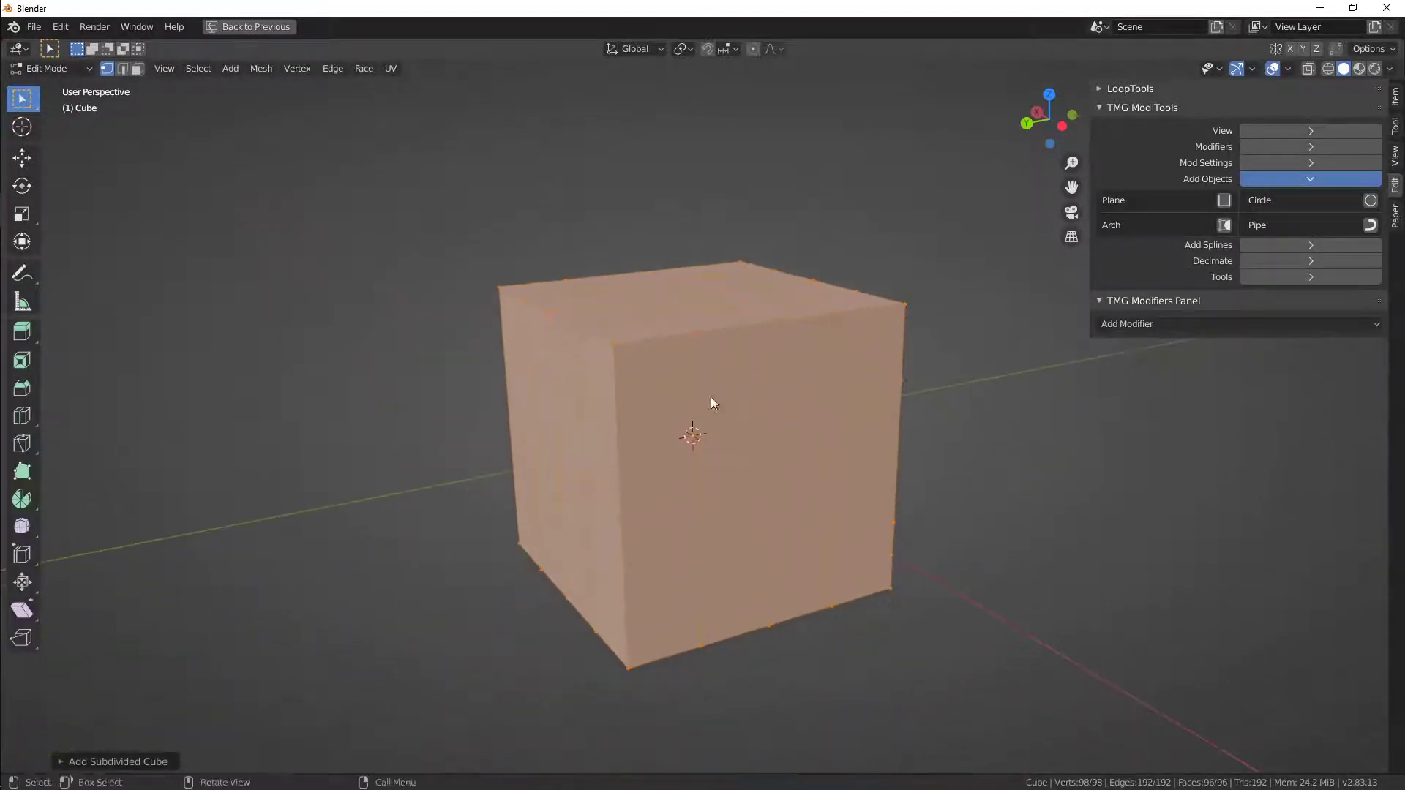
{"action": "left_click", "coordinate": [62, 762]}
{"action": "middle_click_drag", "start_coordinate": [226, 631], "coordinate": [287, 582], "text": "ctrl"}
{"action": "scroll", "coordinate": [172, 647], "scroll_direction": "up", "scroll_amount": 2}
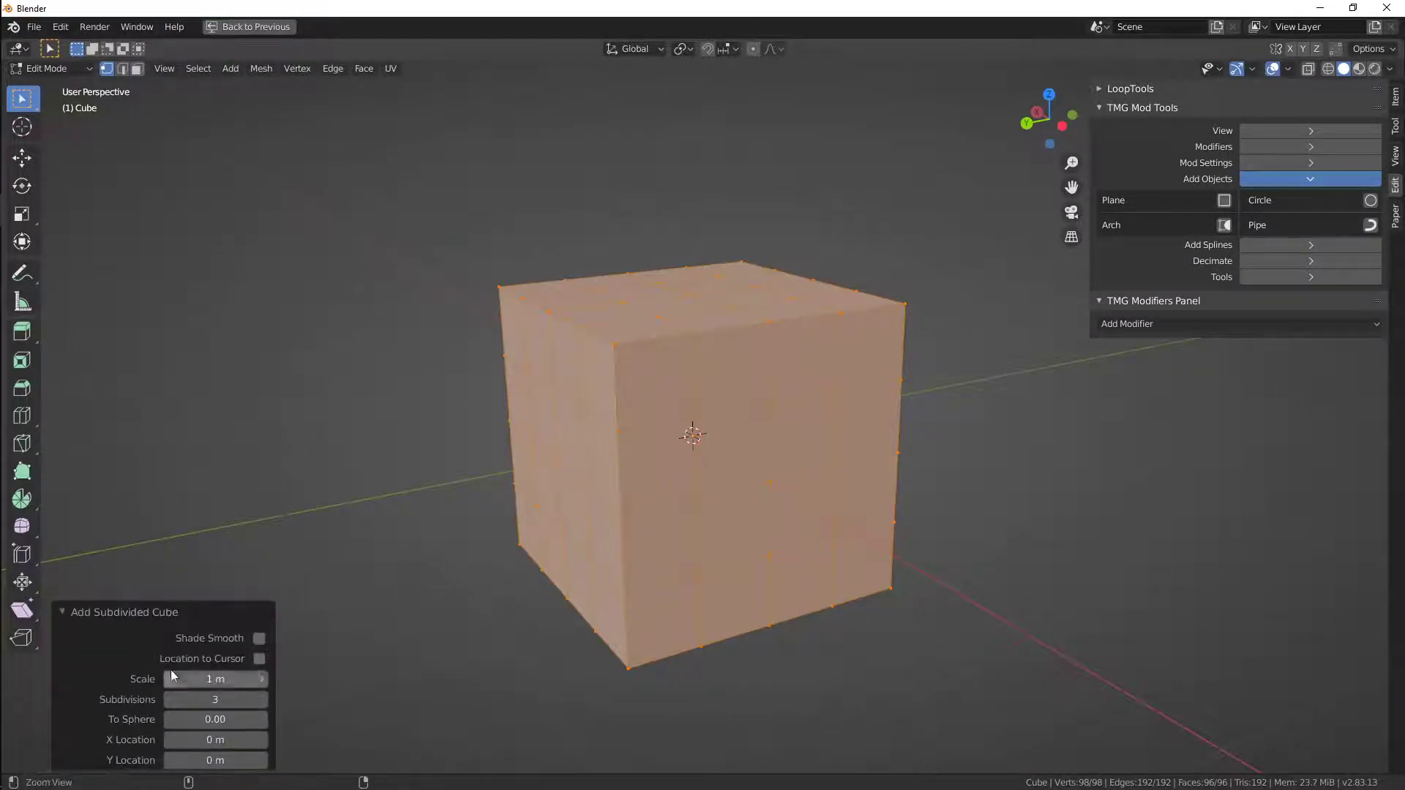
Try a scale of 1.27 m on the subdivided cube, restore it to 1 m, and toggle Shade Smooth on and off
{"action": "mouse_move", "coordinate": [222, 677]}
{"action": "left_mouse_down"}
{"action": "mouse_move", "coordinate": [253, 679]}
{"action": "mouse_move", "coordinate": [189, 679]}
{"action": "mouse_move", "coordinate": [249, 679]}
{"action": "left_mouse_up"}
{"action": "left_click", "coordinate": [202, 679]}
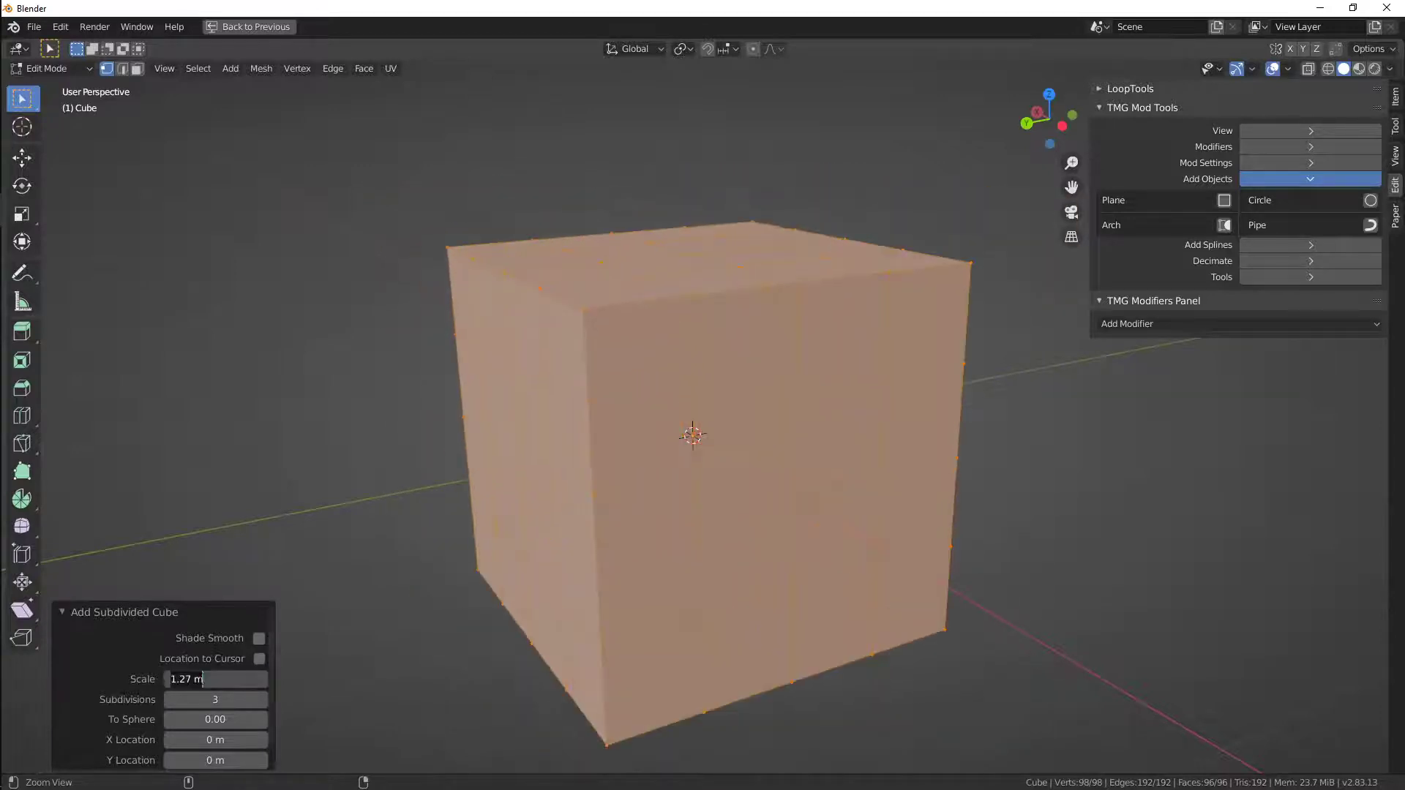
{"action": "type", "text": "1"}
{"action": "key", "text": "Return"}
{"action": "left_click", "coordinate": [258, 640]}
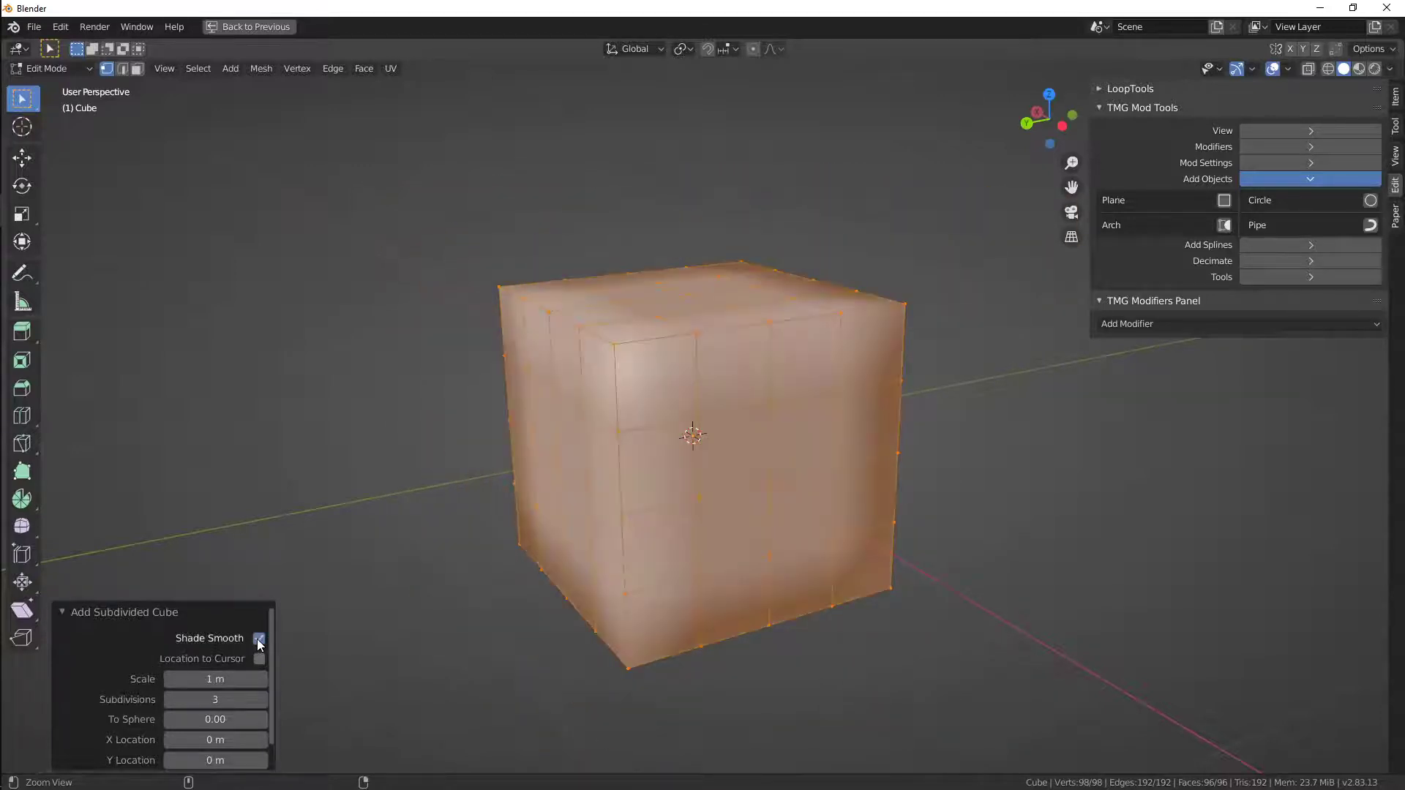
{"action": "left_click", "coordinate": [258, 639]}
Try a To Sphere value of 1.00 on the subdivided cube and vary its subdivisions
{"action": "scroll", "coordinate": [121, 661], "scroll_direction": "down", "scroll_amount": 1}
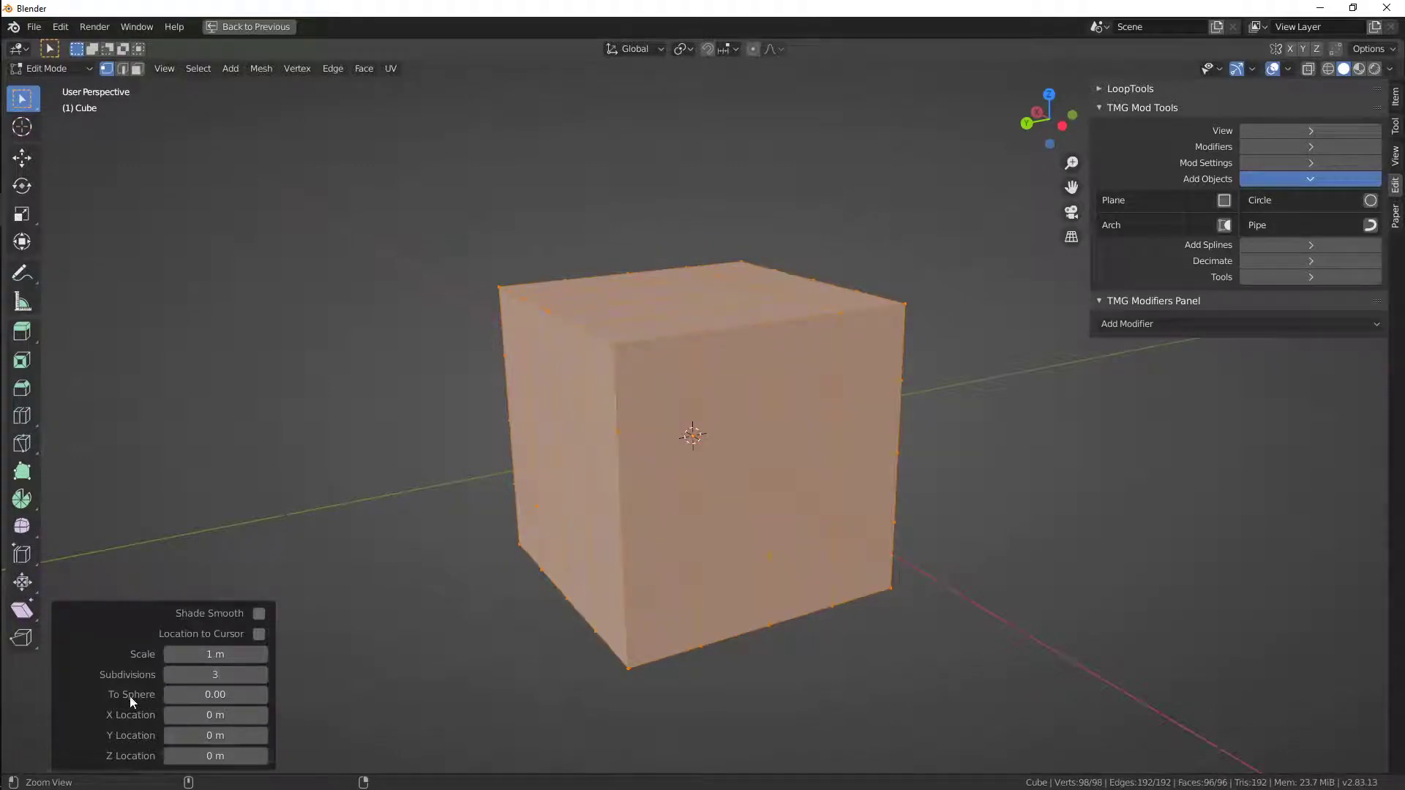
{"action": "left_click_drag", "start_coordinate": [237, 695], "coordinate": [317, 687]}
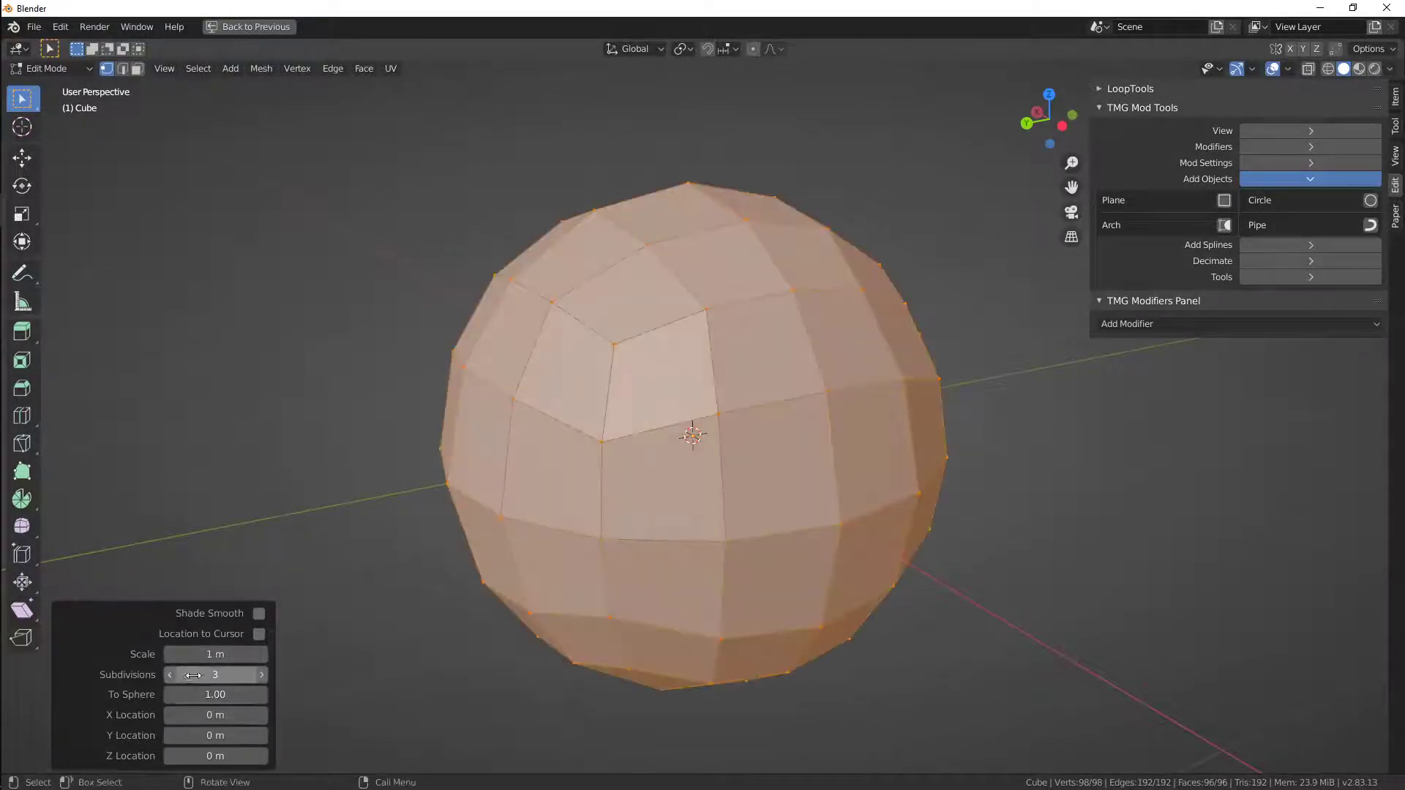
{"action": "left_click_drag", "start_coordinate": [193, 675], "coordinate": [119, 678]}
Try offsetting the subdivided cube's X, Y and Z location, and restore all three to 0 m
{"action": "left_click_drag", "start_coordinate": [210, 717], "coordinate": [91, 736]}
{"action": "mouse_move", "coordinate": [242, 755]}
{"action": "left_mouse_down"}
{"action": "mouse_move", "coordinate": [107, 752]}
{"action": "mouse_move", "coordinate": [322, 724]}
{"action": "mouse_move", "coordinate": [215, 756]}
{"action": "left_mouse_up"}
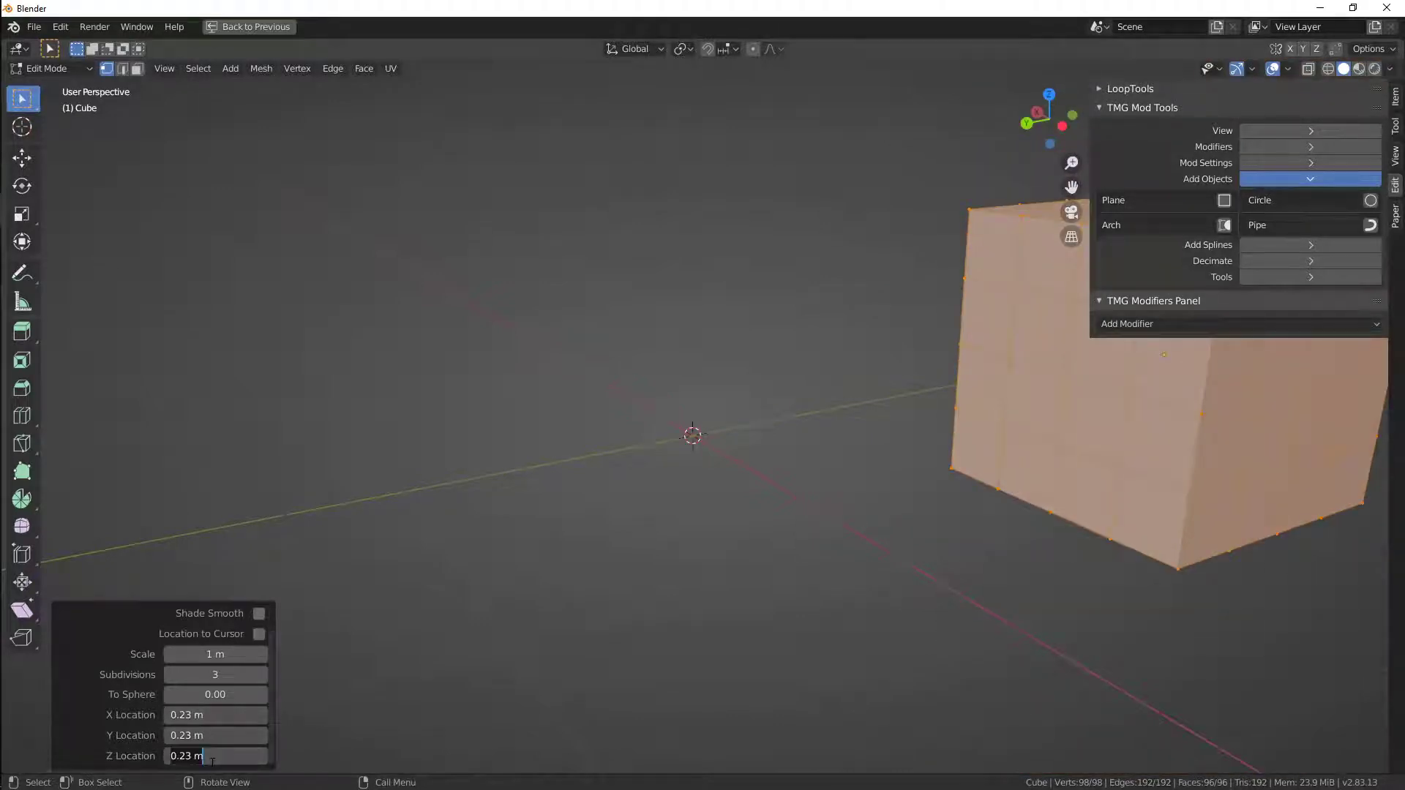
{"action": "key", "text": "Return"}
{"action": "scroll", "coordinate": [798, 443], "scroll_direction": "down", "scroll_amount": 4}
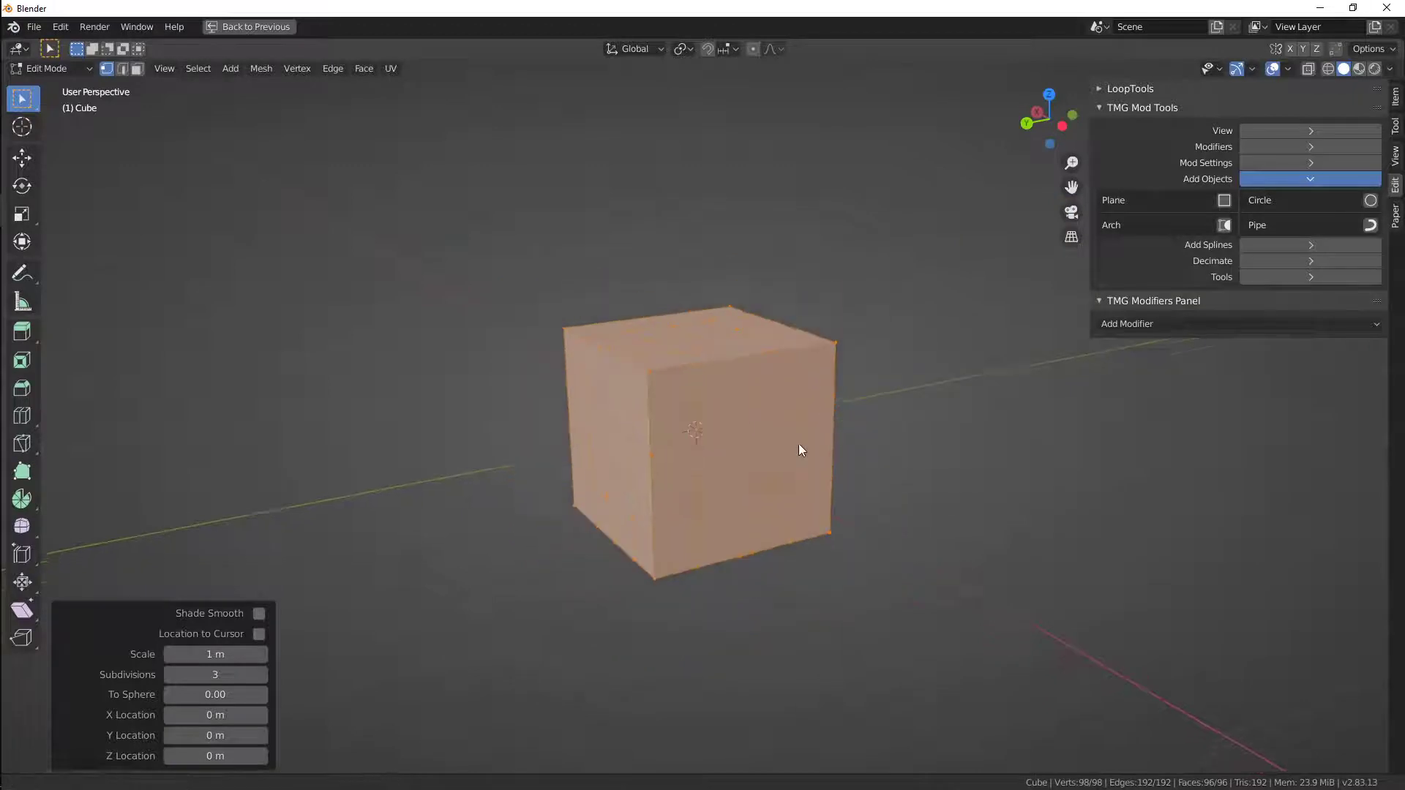
Delete the cube in Object Mode and add another Subdivided Cube from the standard mesh objects
{"action": "key", "text": "Tab"}
{"action": "key", "text": "Delete"}
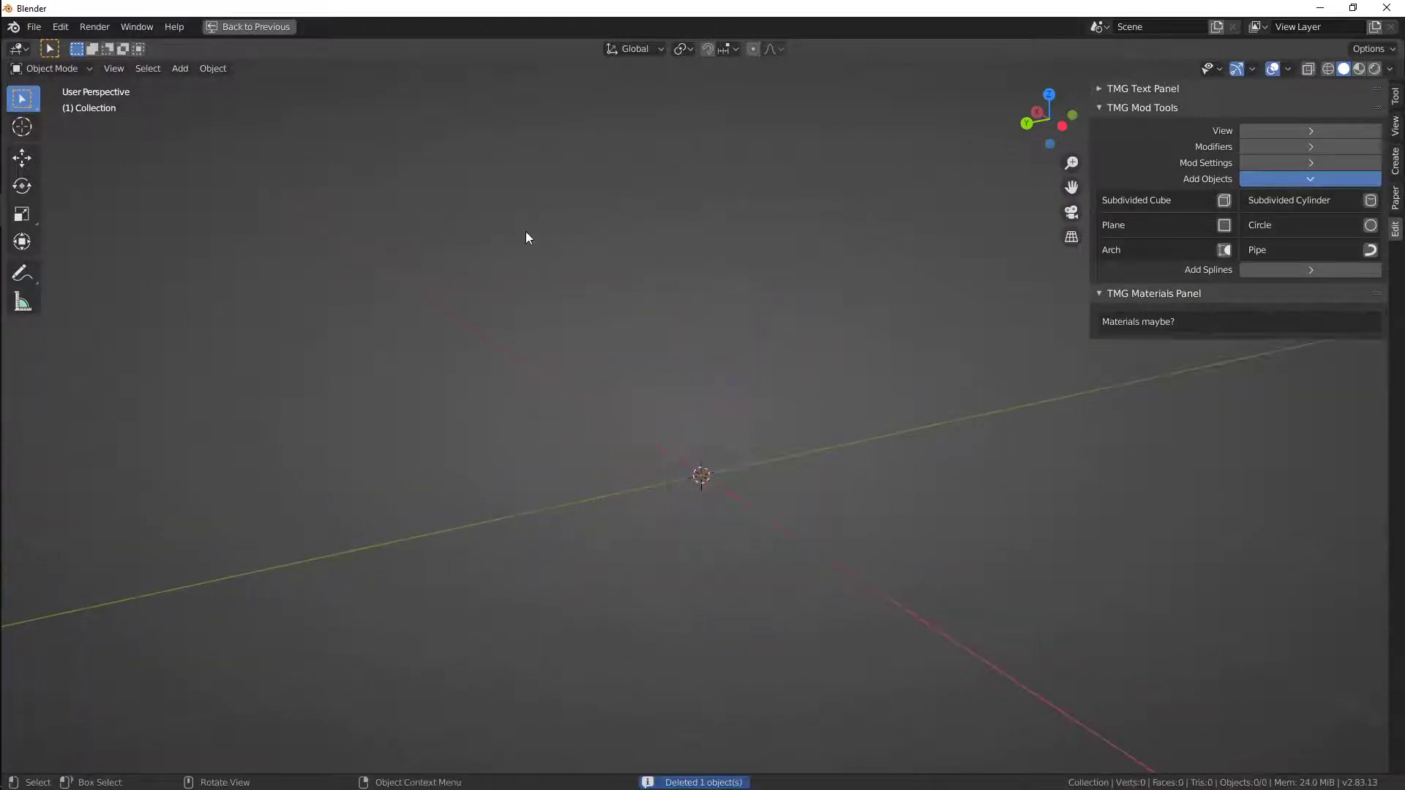
{"action": "left_click", "coordinate": [178, 67]}
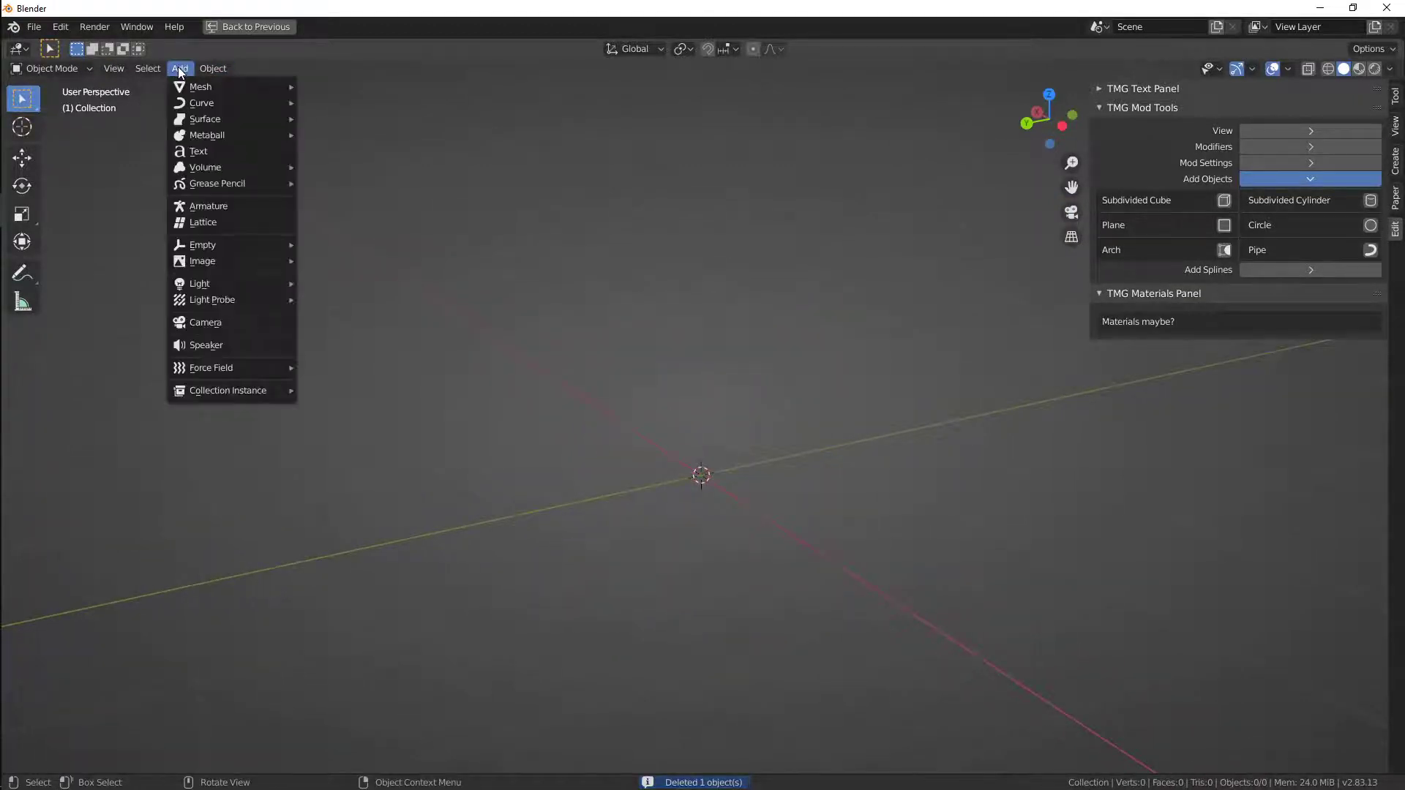
{"action": "mouse_move", "coordinate": [212, 90]}
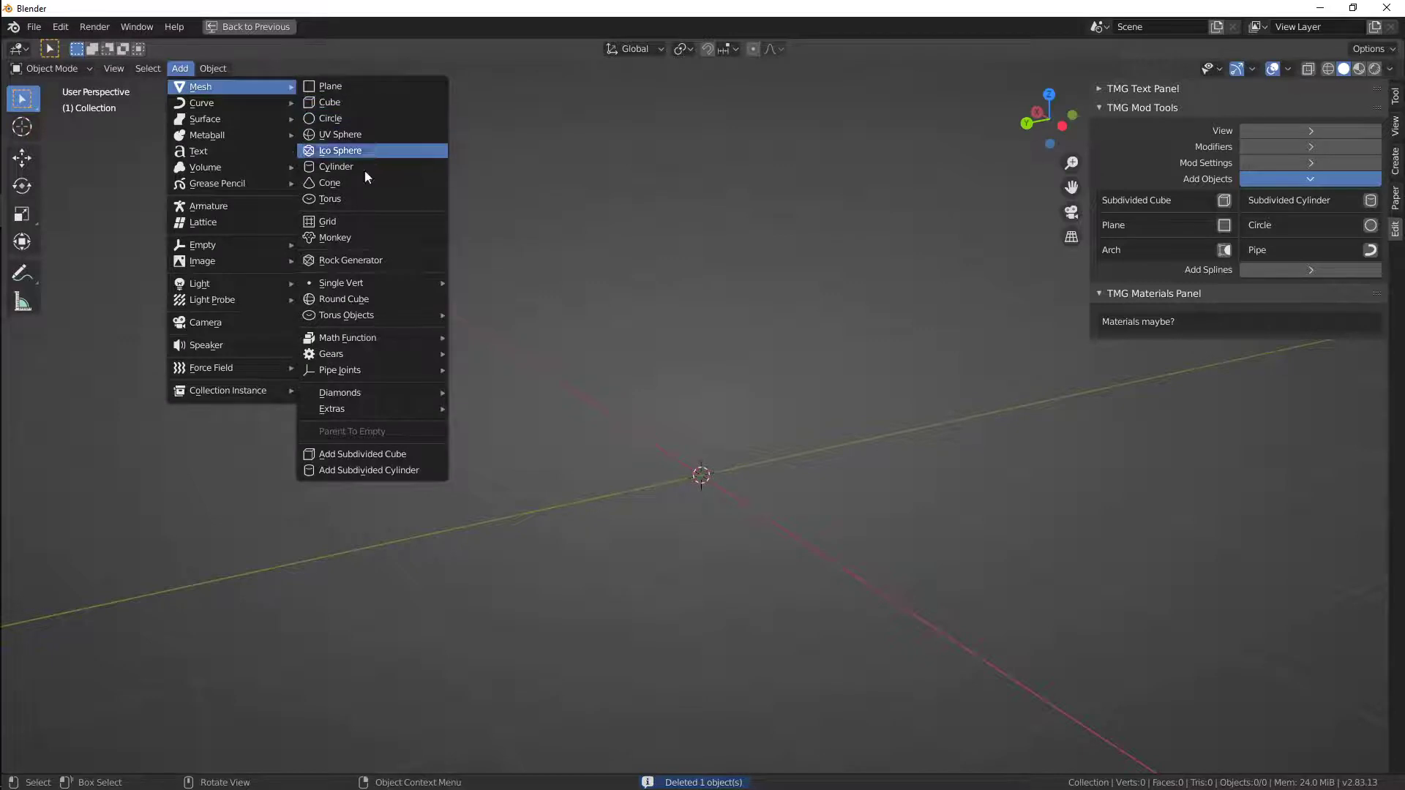
{"action": "left_click", "coordinate": [382, 454]}
{"action": "middle_click_drag", "start_coordinate": [657, 489], "coordinate": [681, 412]}
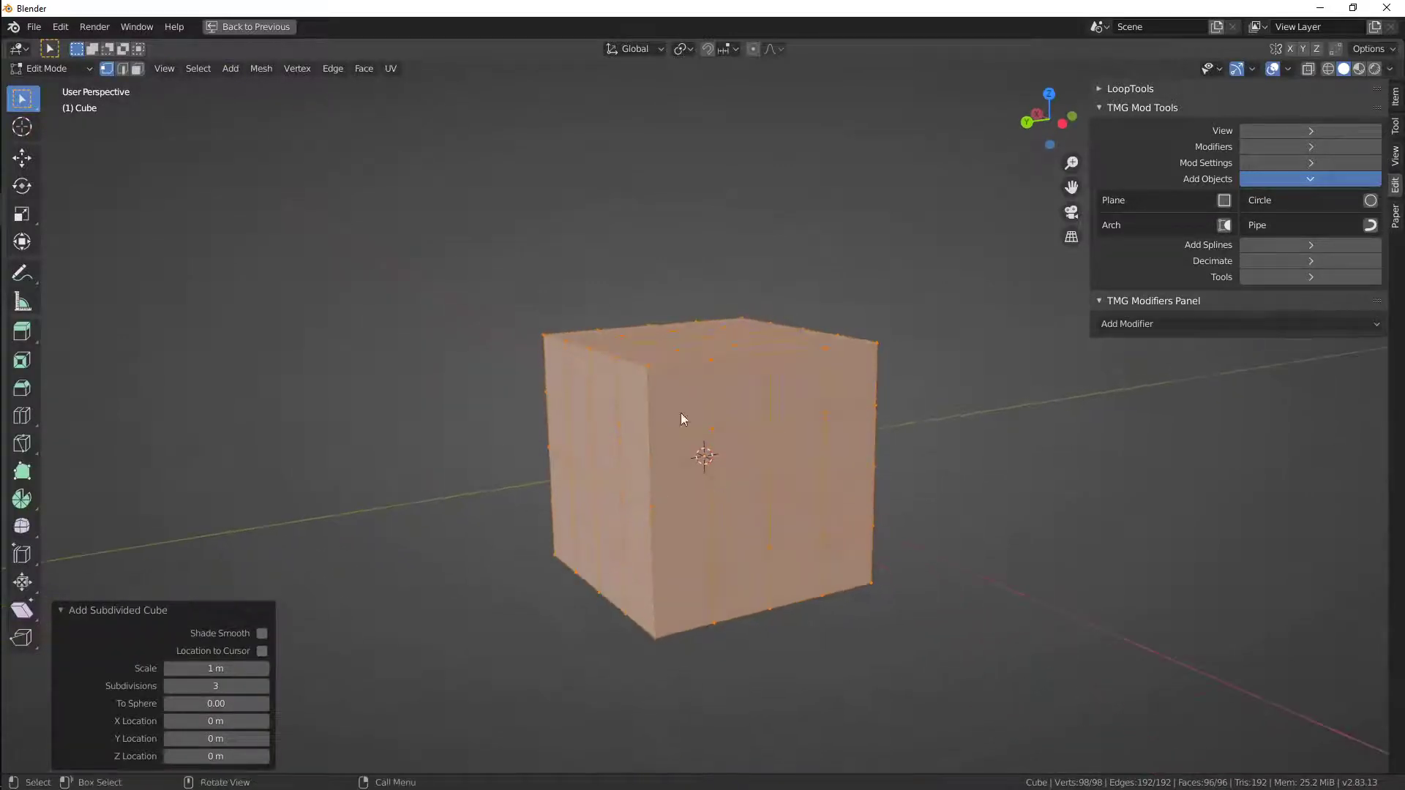
Delete the second cube and add a Subdivided Cylinder from the standard mesh objects
{"action": "key", "text": "Tab"}
{"action": "key", "text": "x"}
{"action": "left_click", "coordinate": [724, 435]}
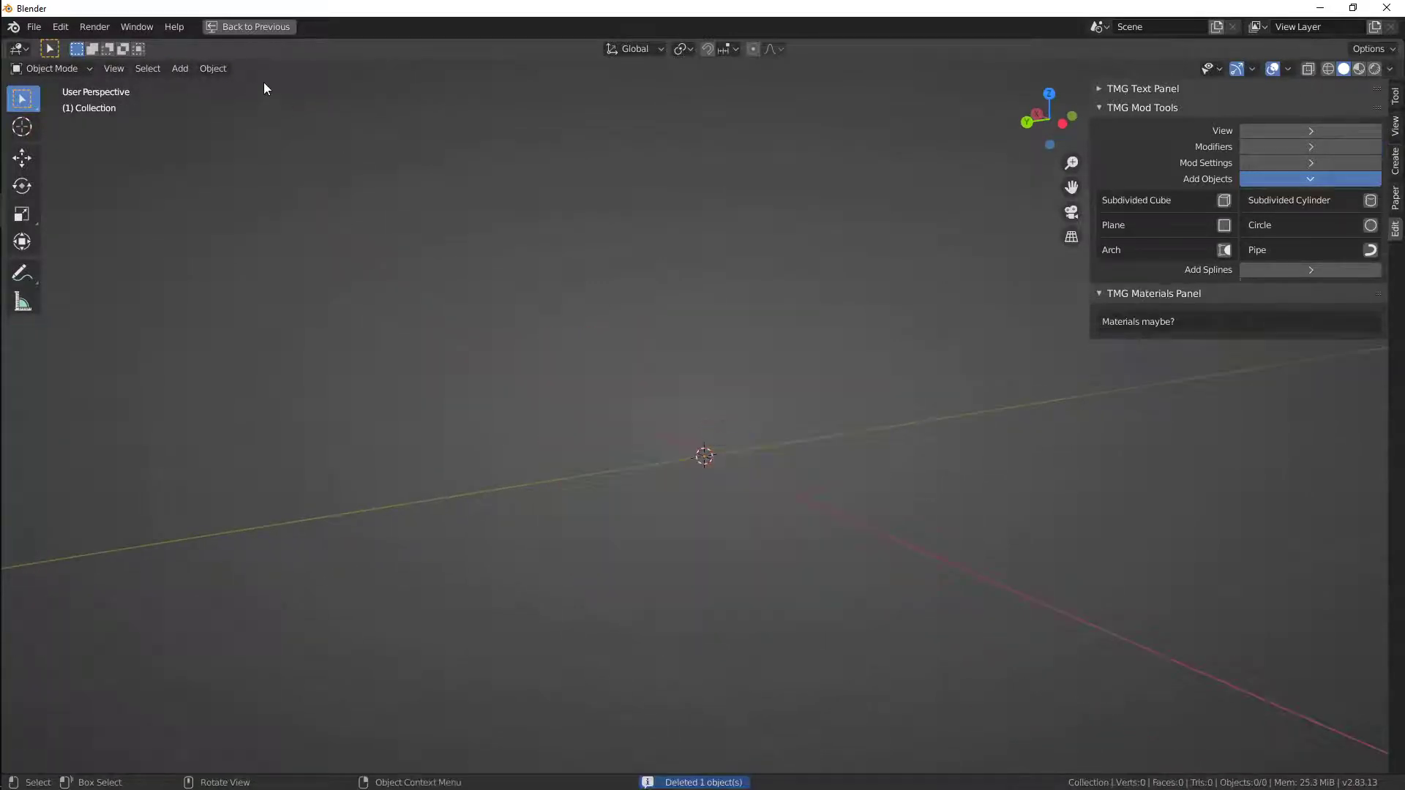
{"action": "left_click", "coordinate": [181, 69]}
{"action": "mouse_move", "coordinate": [217, 89]}
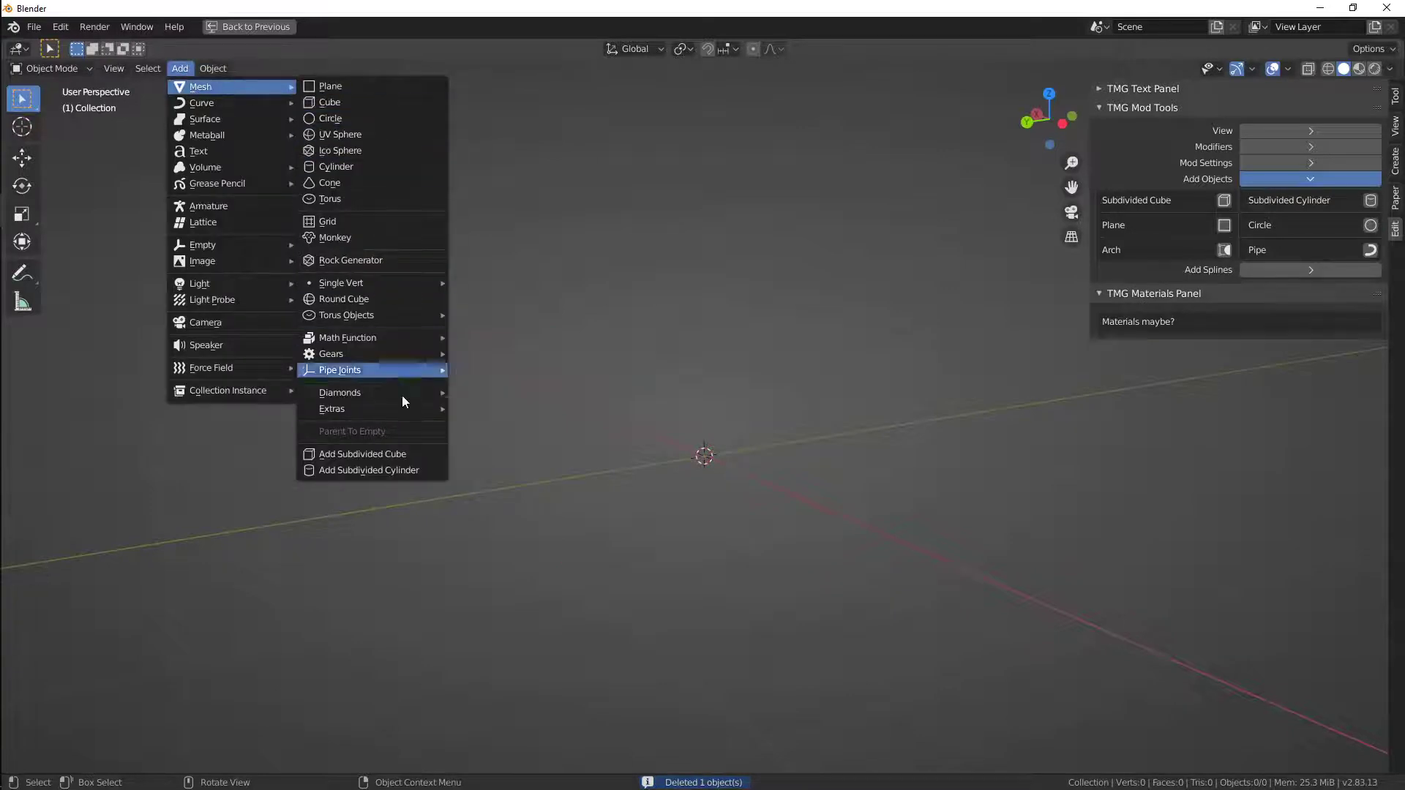
{"action": "left_click", "coordinate": [432, 472]}
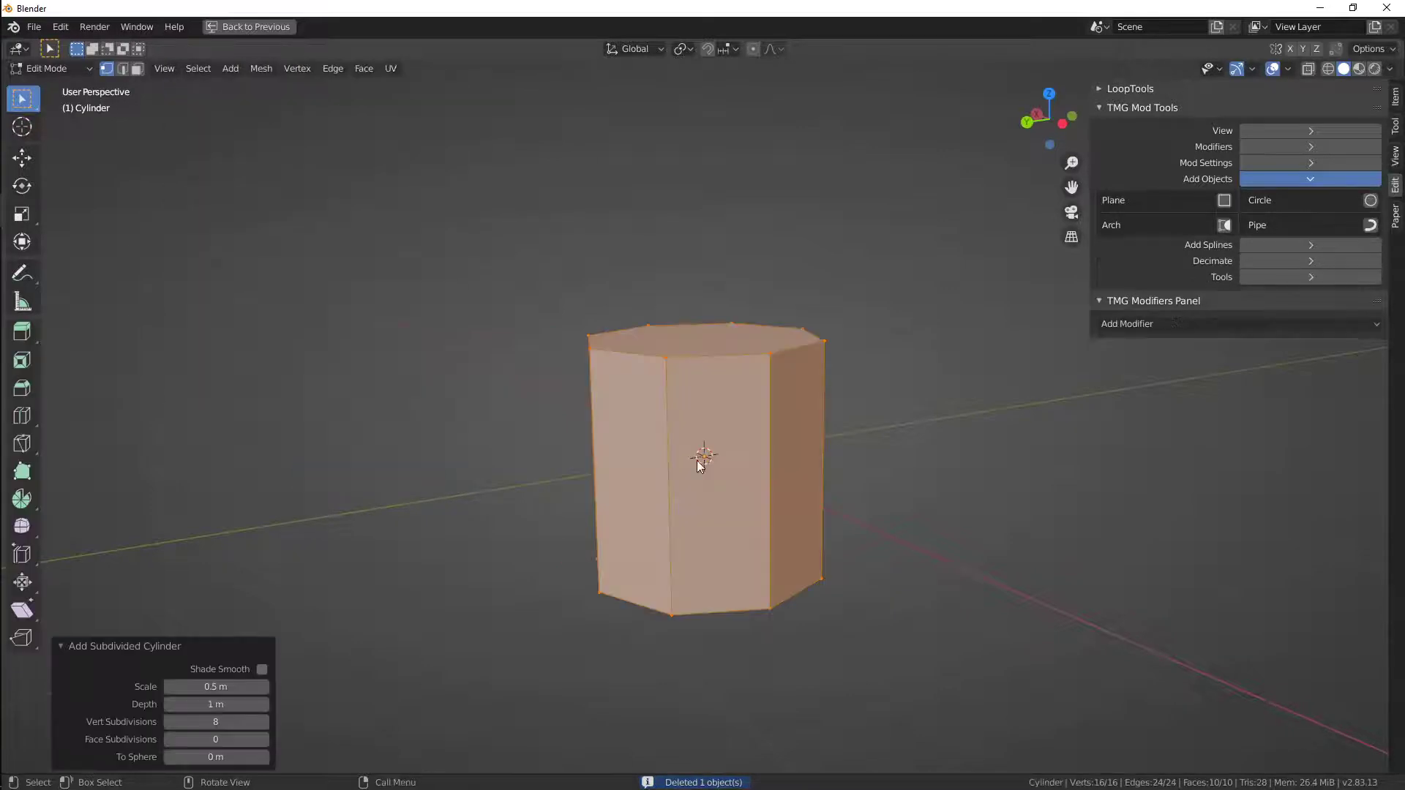
Adjust the Subdivided Cylinder to 0.75 m scale, 1.1 m depth, 4 face subdivisions and a To Sphere value of 1 m
{"action": "left_click_drag", "start_coordinate": [202, 687], "coordinate": [305, 714]}
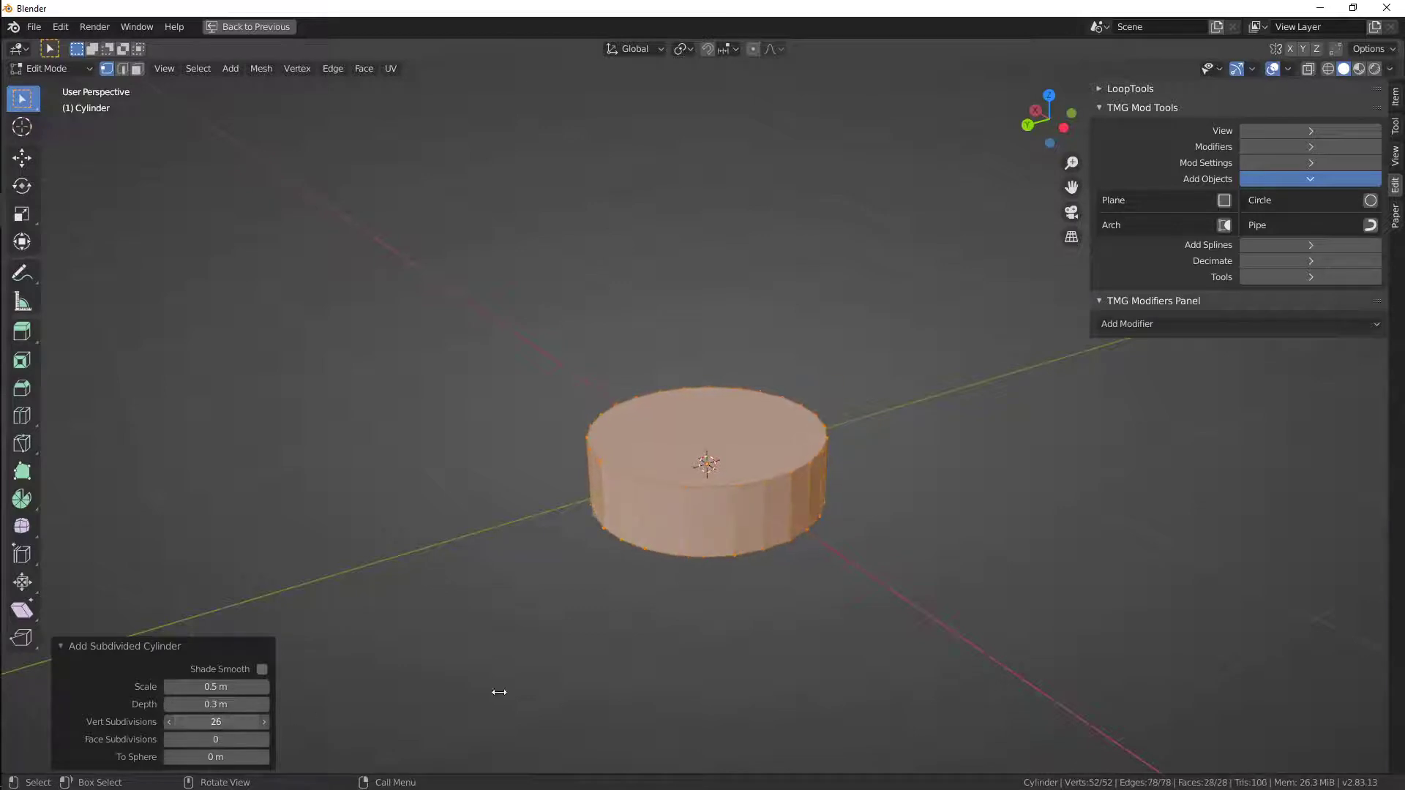
{"action": "left_click_drag", "start_coordinate": [489, 692], "coordinate": [314, 726]}
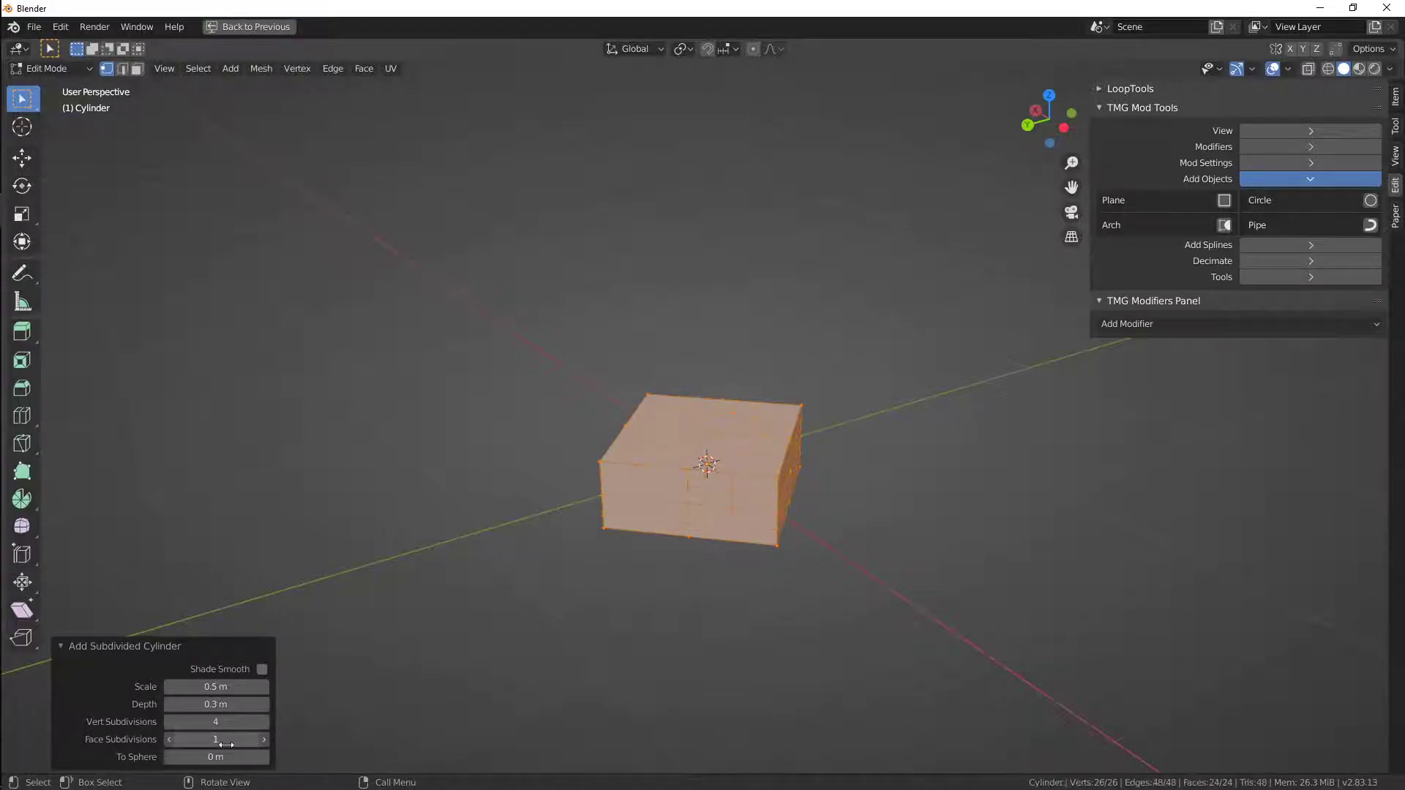
{"action": "left_click_drag", "start_coordinate": [217, 722], "coordinate": [232, 685]}
{"action": "left_click_drag", "start_coordinate": [236, 751], "coordinate": [322, 756]}
{"action": "middle_click_drag", "start_coordinate": [788, 487], "coordinate": [674, 491]}
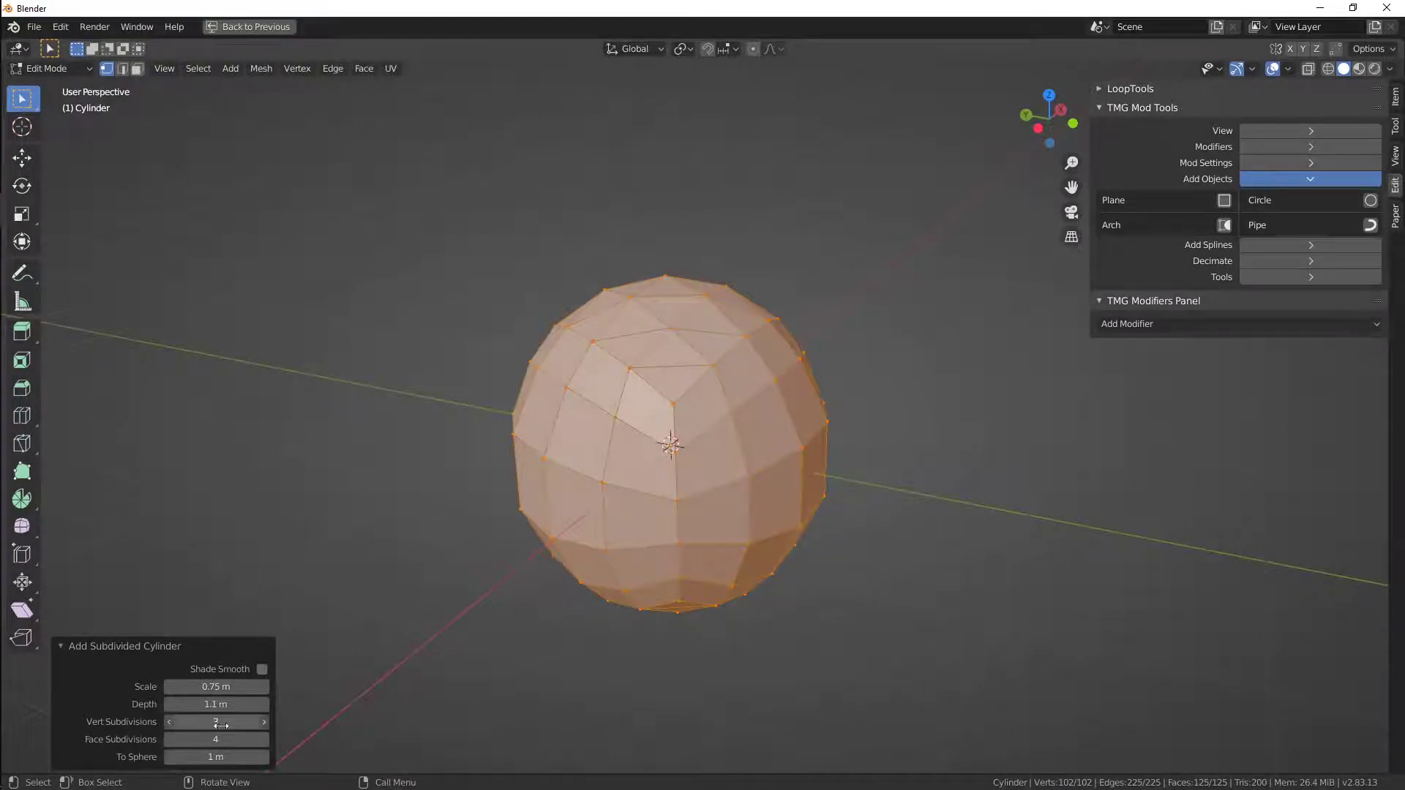
Vary the cylinder's subdivisions, trying up to 21 vert subdivisions, and settle on 4 vert and 3 face subdivisions
{"action": "left_click_drag", "start_coordinate": [221, 724], "coordinate": [299, 723]}
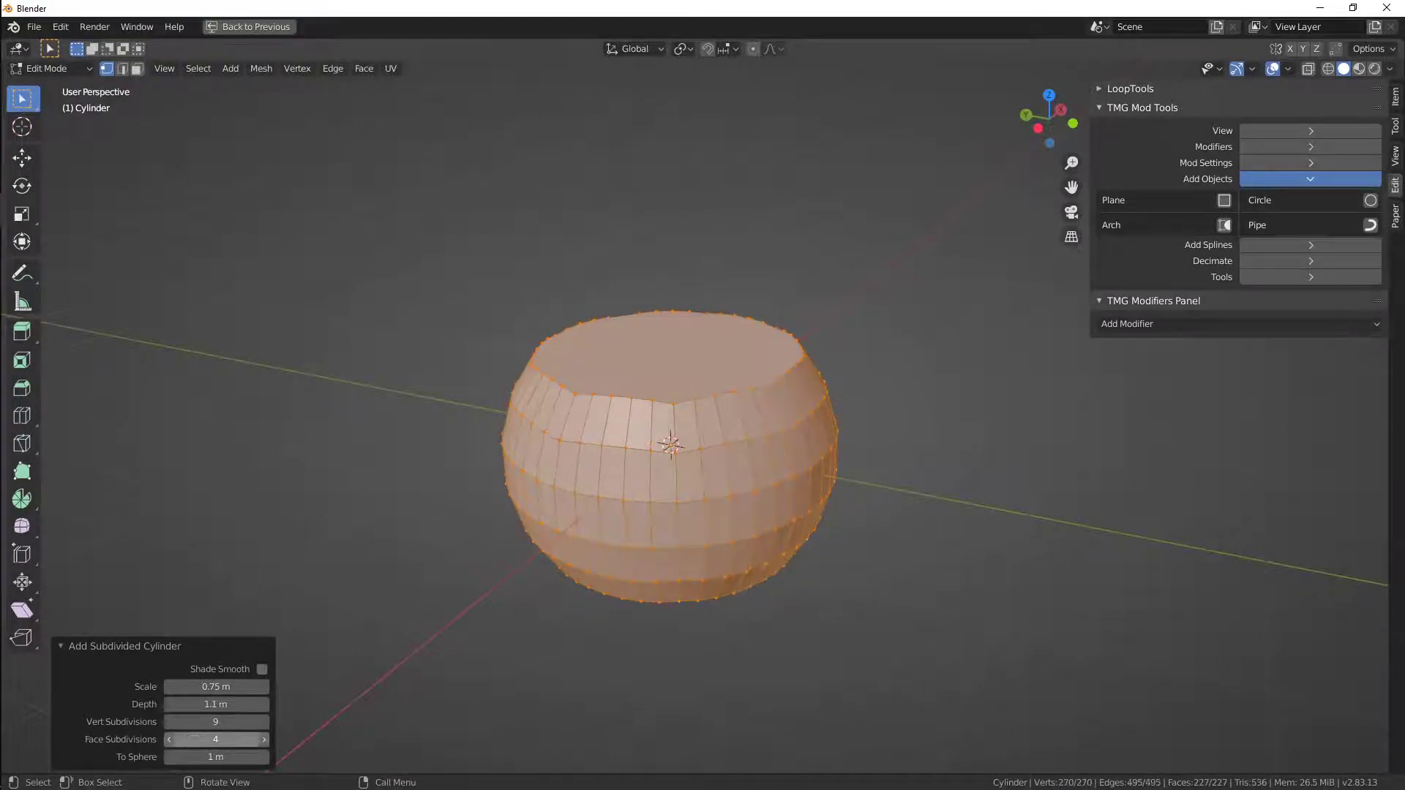
{"action": "left_click_drag", "start_coordinate": [195, 737], "coordinate": [264, 721]}
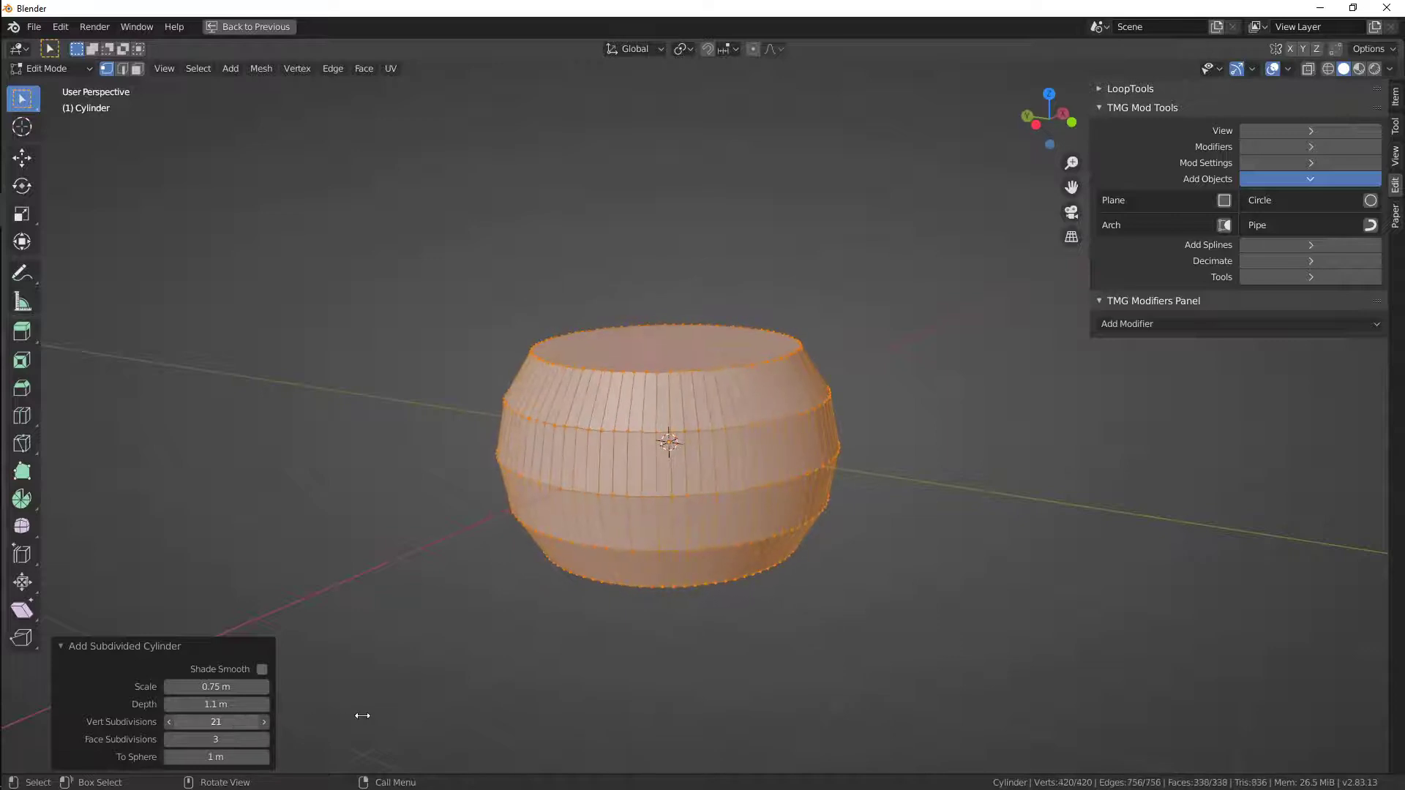
{"action": "left_click_drag", "start_coordinate": [362, 715], "coordinate": [165, 719]}
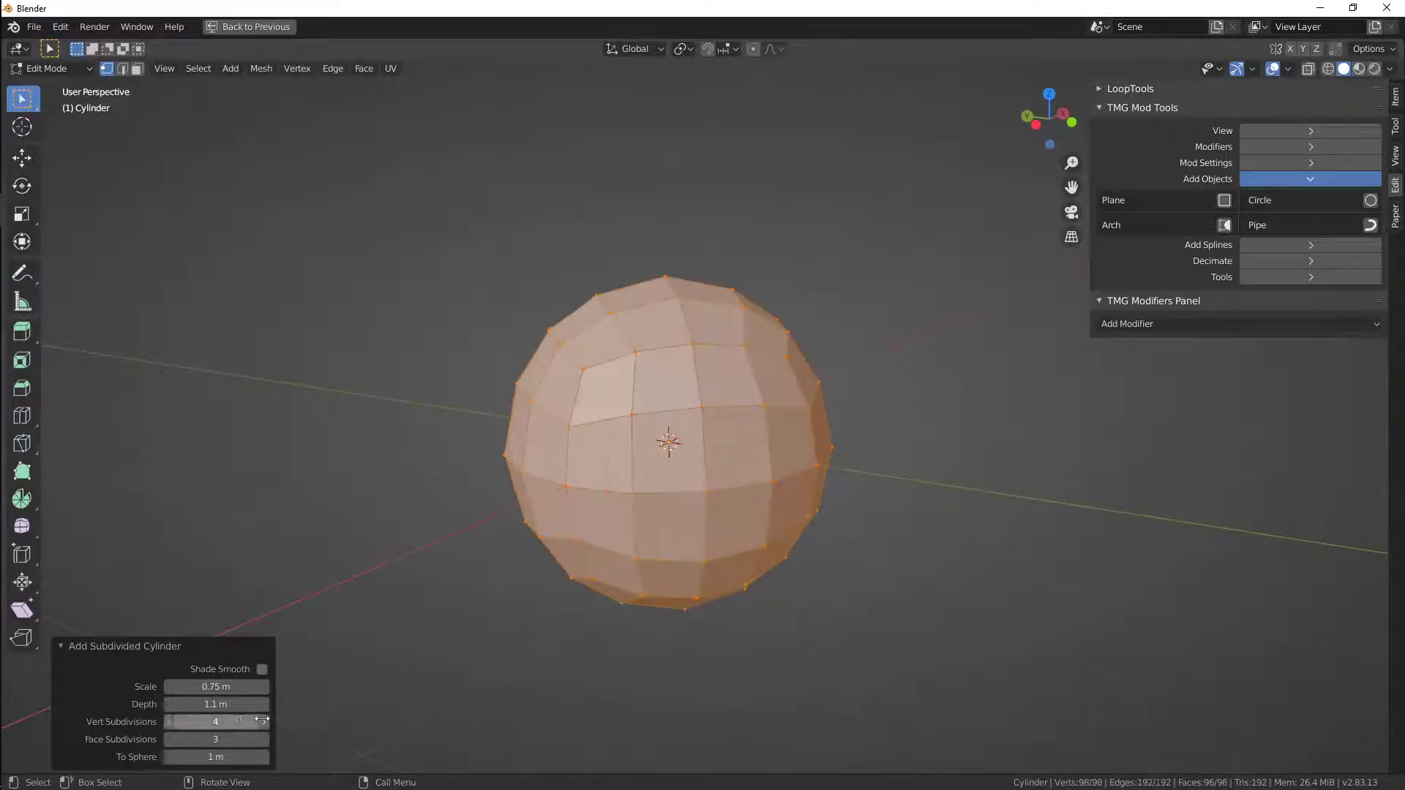
{"action": "scroll", "coordinate": [638, 567], "scroll_direction": "down", "scroll_amount": 1}
{"action": "middle_click_drag", "start_coordinate": [638, 567], "coordinate": [596, 584]}
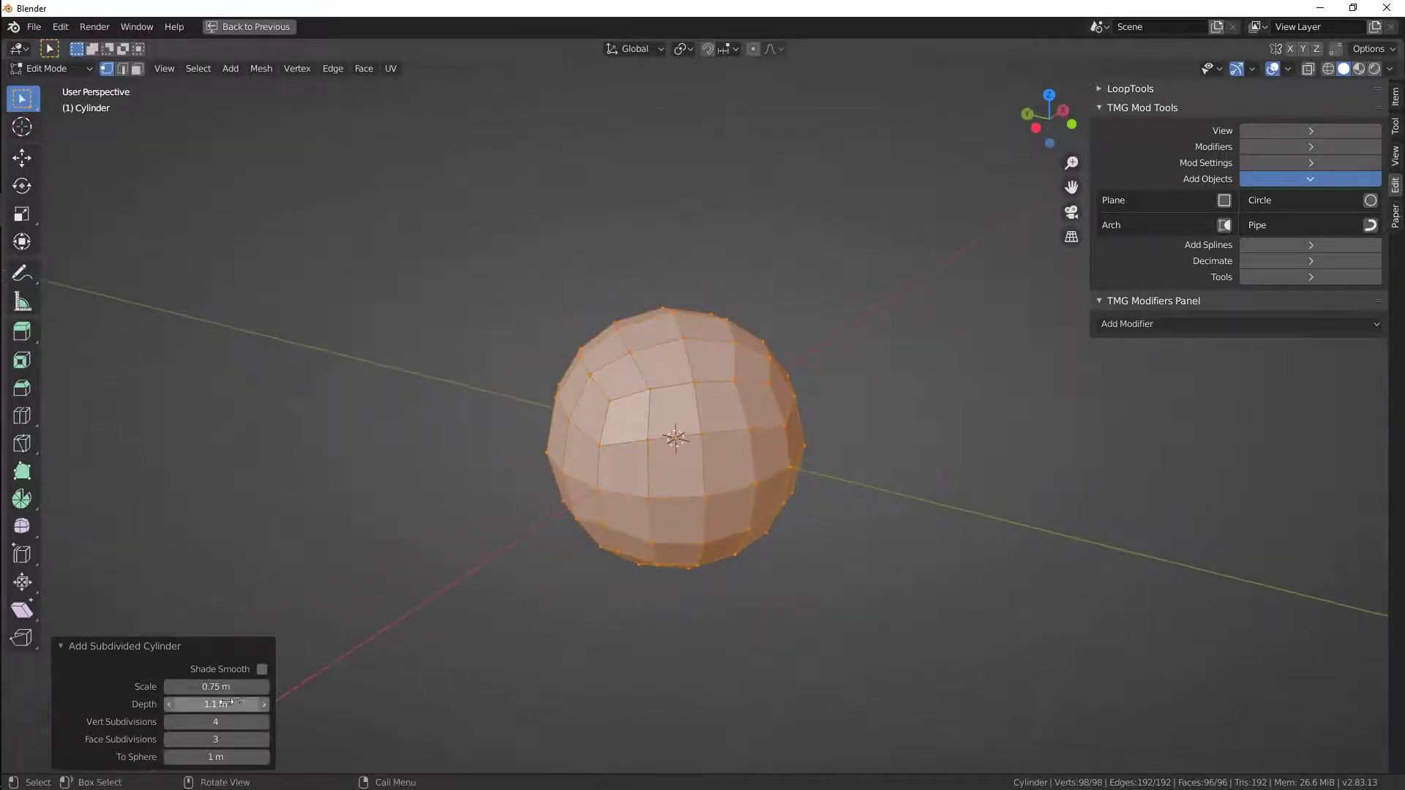
Set the cylinder's scale to 0.59 m, depth to 0.54 m and To Sphere to 0 m
{"action": "left_click_drag", "start_coordinate": [227, 703], "coordinate": [183, 712]}
{"action": "mouse_move", "coordinate": [253, 688]}
{"action": "left_mouse_down"}
{"action": "mouse_move", "coordinate": [203, 688]}
{"action": "mouse_move", "coordinate": [241, 688]}
{"action": "left_mouse_up"}
{"action": "left_click_drag", "start_coordinate": [234, 752], "coordinate": [122, 752]}
{"action": "middle_click_drag", "start_coordinate": [823, 513], "coordinate": [822, 504]}
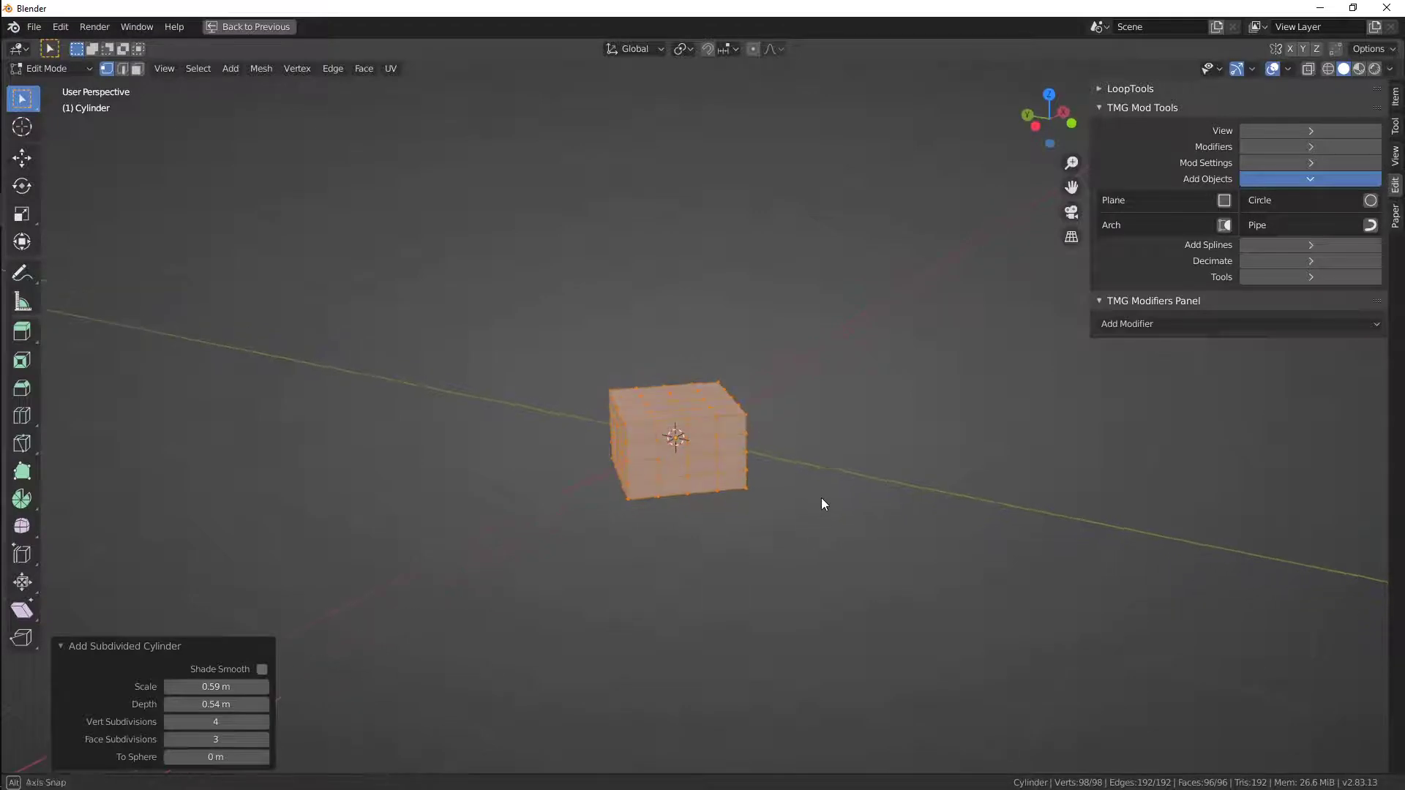
Delete the cylinder in Object Mode and add a Pipe with the TMG Mod Tools object options
{"action": "key", "text": "Tab"}
{"action": "key", "text": "Delete"}
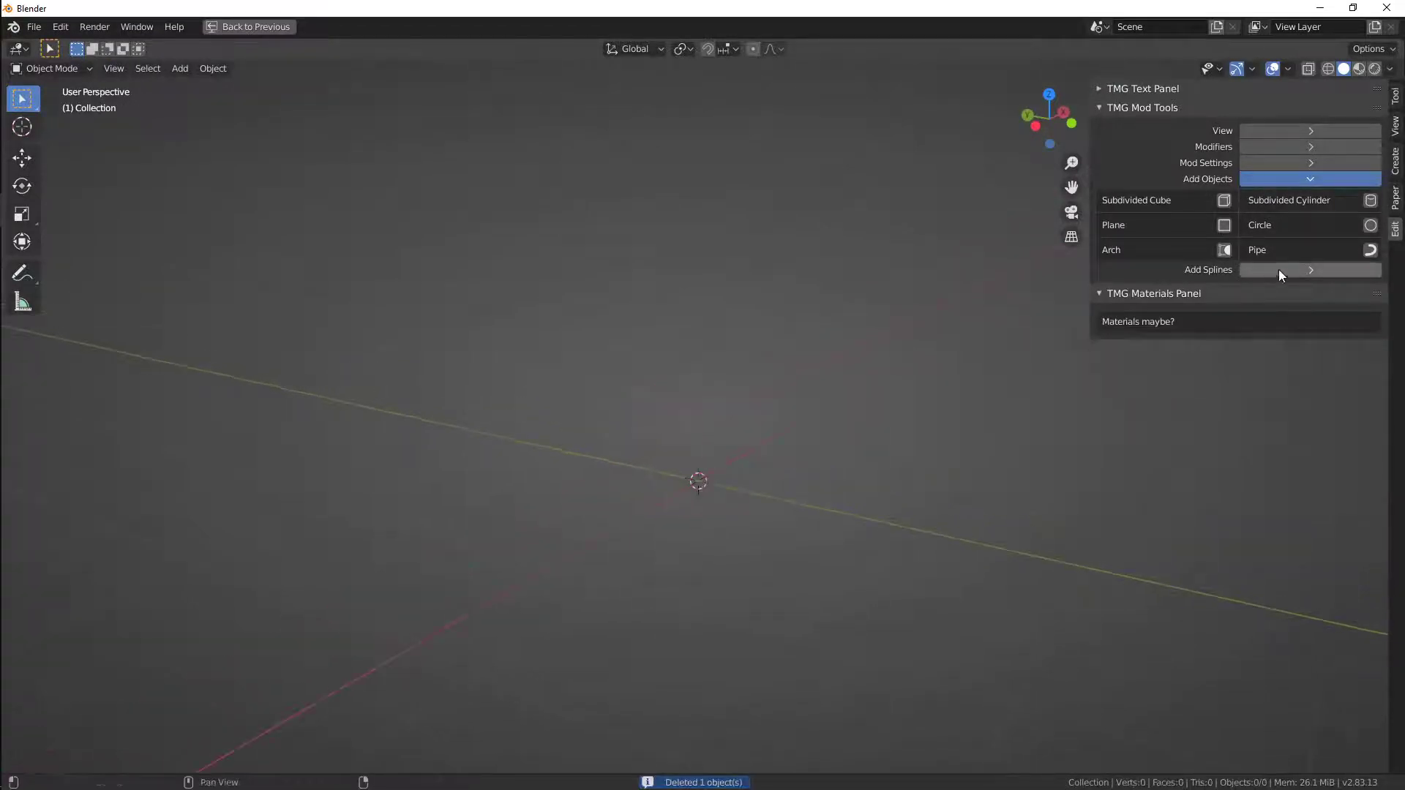
{"action": "left_click", "coordinate": [1370, 249]}
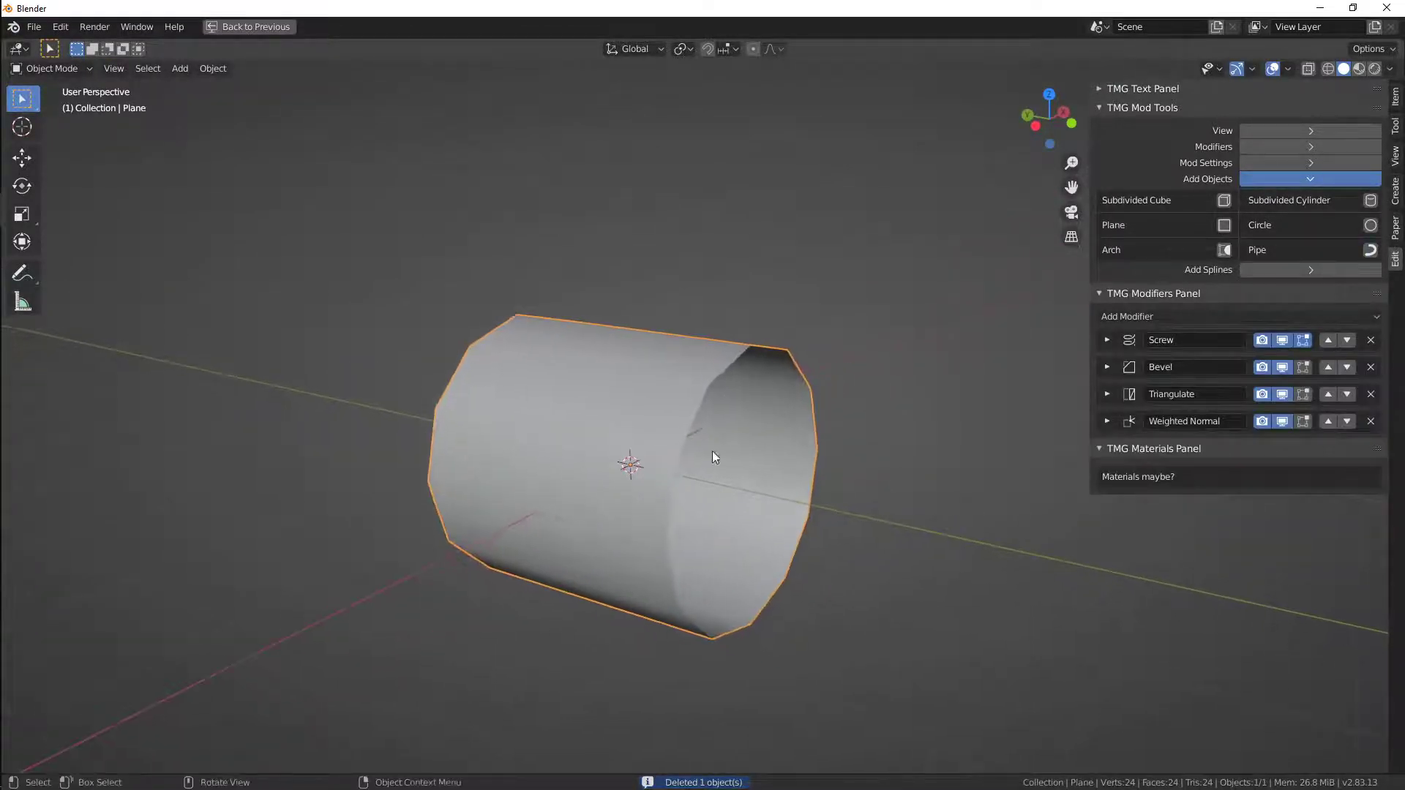
Extrude the pipe's end vertex about 0.76 m in negative Y and move it about 0.46 m in negative X to taper the end
{"action": "key", "text": "Tab"}
{"action": "left_click", "coordinate": [777, 441]}
{"action": "mouse_move", "coordinate": [783, 437]}
{"action": "middle_mouse_down"}
{"action": "mouse_move", "coordinate": [687, 461]}
{"action": "mouse_move", "coordinate": [757, 440]}
{"action": "middle_mouse_up"}
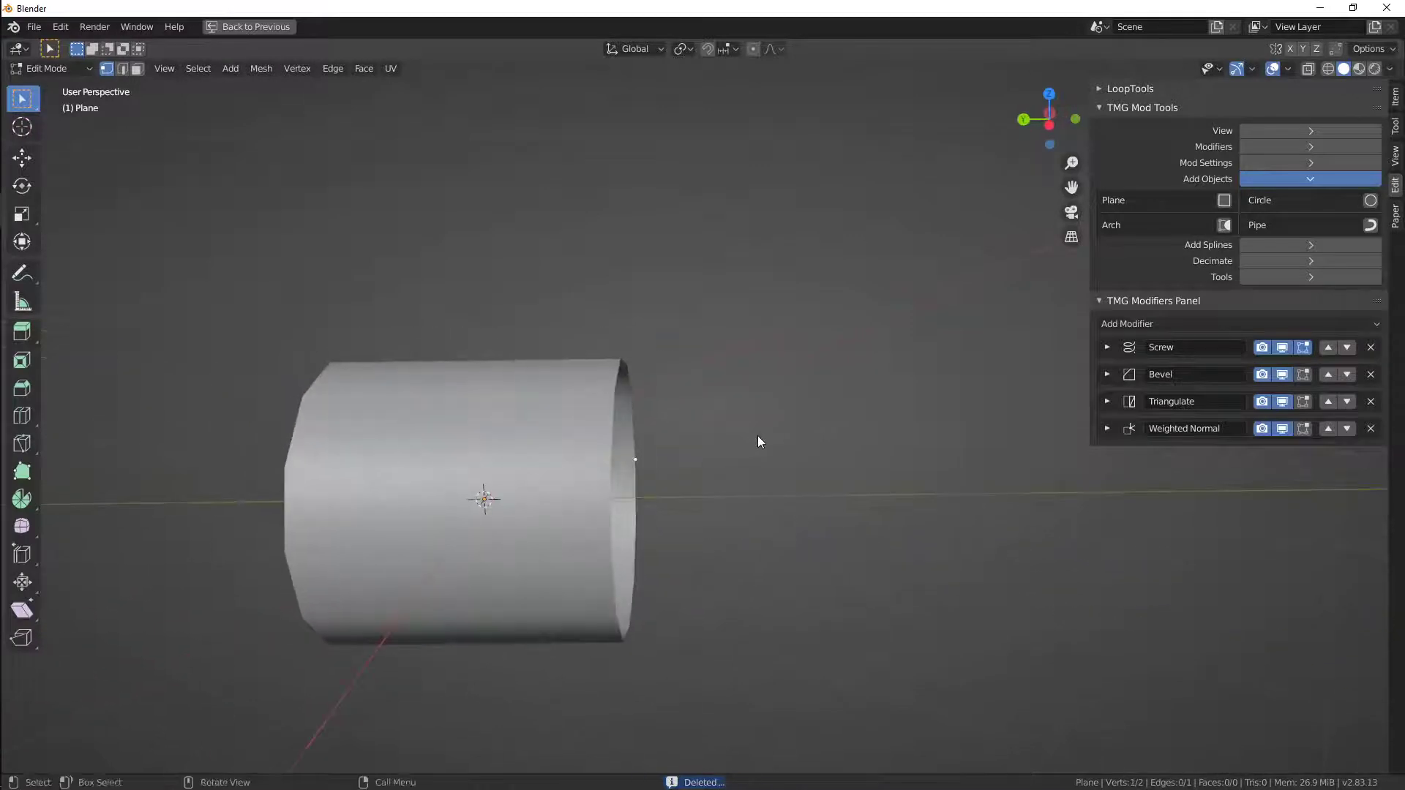
{"action": "key", "text": "e"}
{"action": "key", "text": "y"}
{"action": "left_click", "coordinate": [767, 442]}
{"action": "left_click_drag", "start_coordinate": [811, 439], "coordinate": [753, 473], "text": "alt"}
{"action": "middle_click_drag", "start_coordinate": [754, 479], "coordinate": [711, 505]}
{"action": "key", "text": "g"}
{"action": "key", "text": "x"}
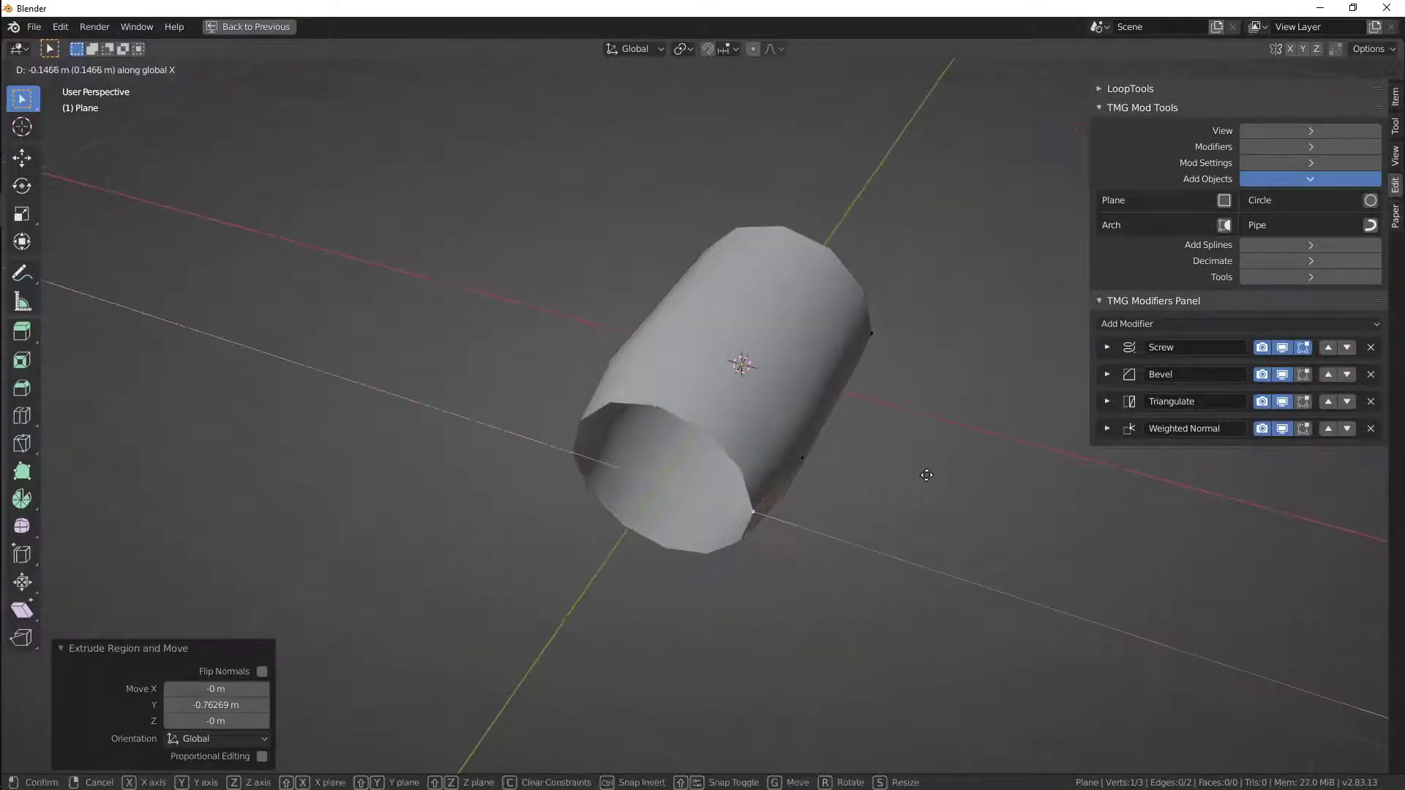
{"action": "left_click", "coordinate": [893, 465]}
Move the end vertex about 0.41 m along Y, extrude a straight narrow neck from it, and return to Object Mode
{"action": "middle_click_drag", "start_coordinate": [831, 480], "coordinate": [815, 456]}
{"action": "key", "text": "g"}
{"action": "key", "text": "y"}
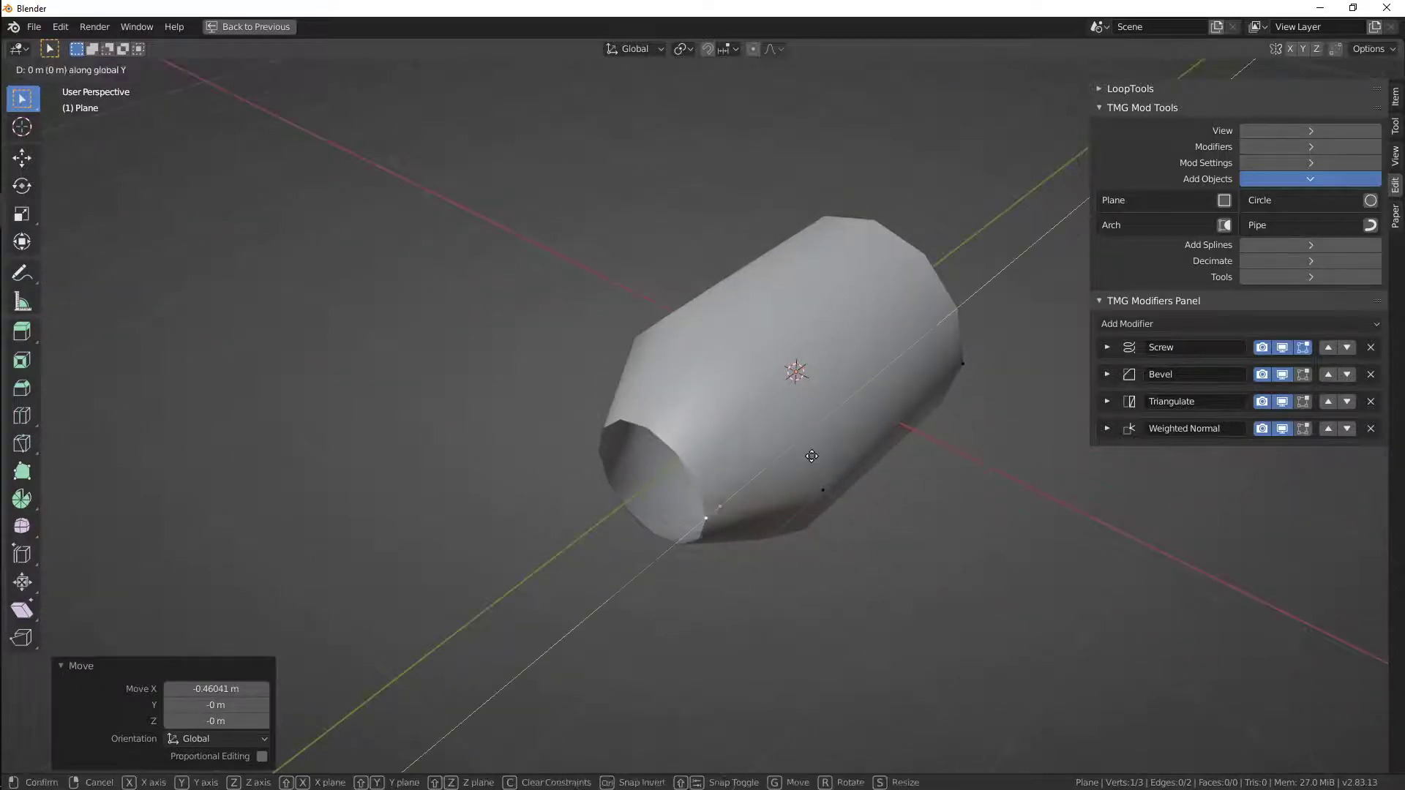
{"action": "left_click", "coordinate": [932, 385]}
{"action": "key", "text": "Tab"}
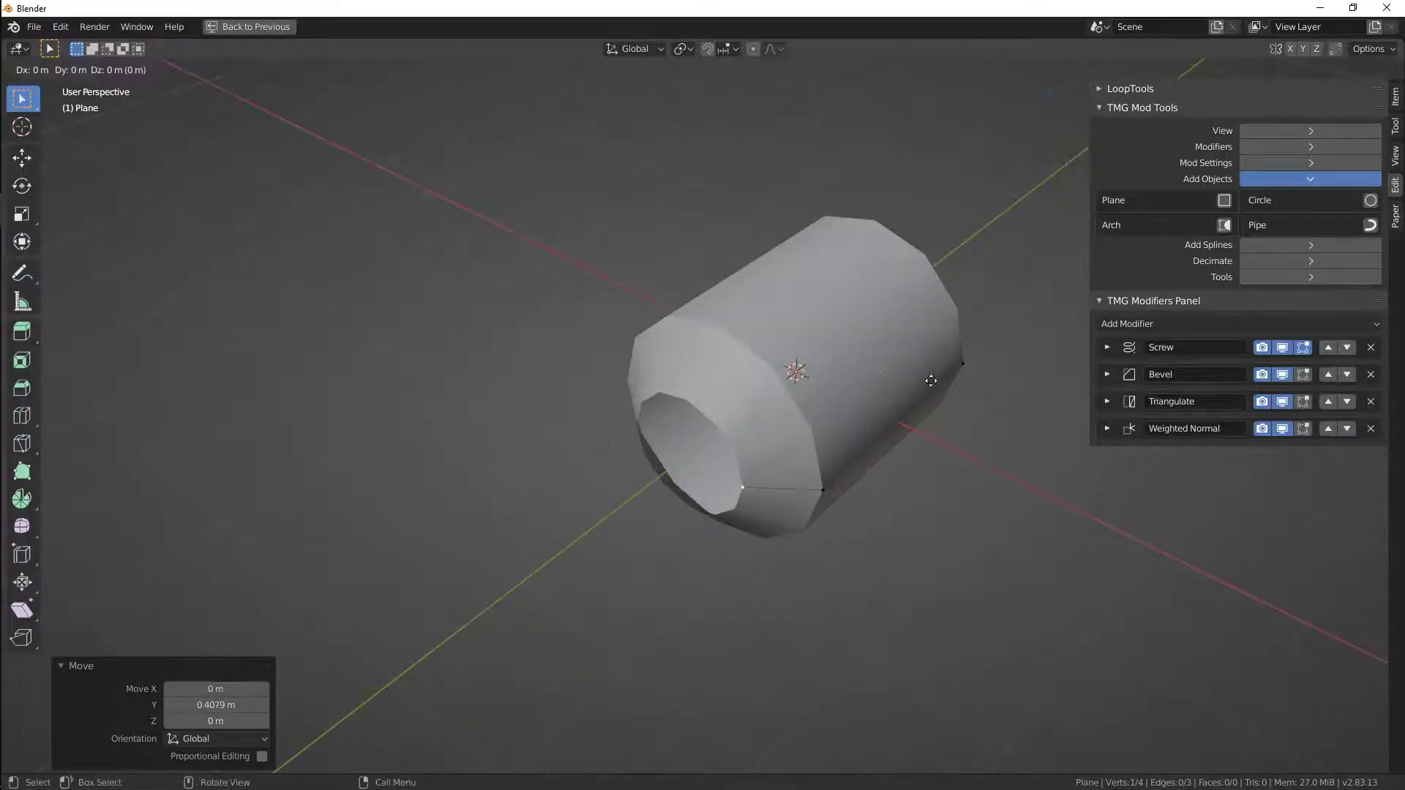
{"action": "middle_click_drag", "start_coordinate": [823, 470], "coordinate": [789, 448]}
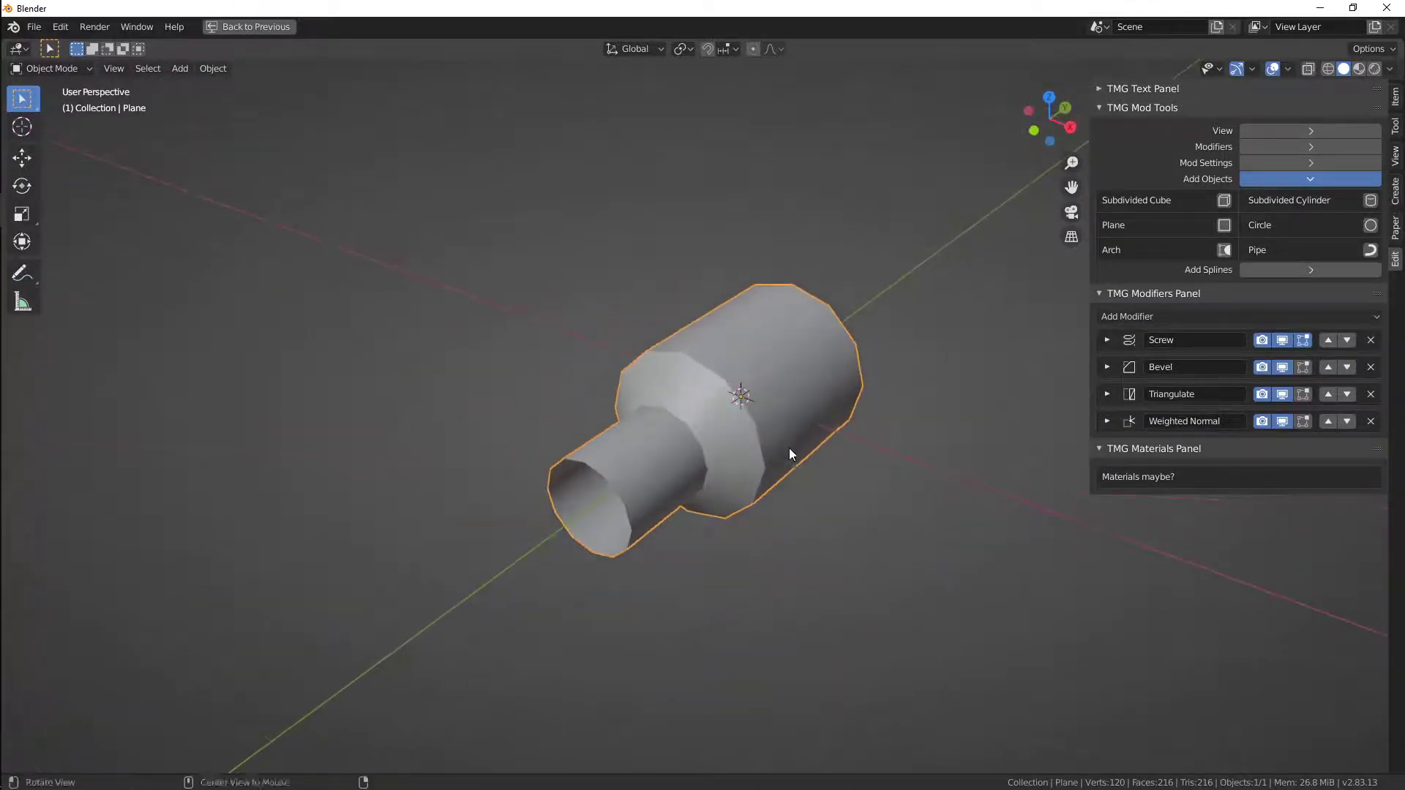
Delete the pipe and add an Arch with the TMG Mod Tools object options
{"action": "key", "text": "x"}
{"action": "left_click", "coordinate": [757, 429]}
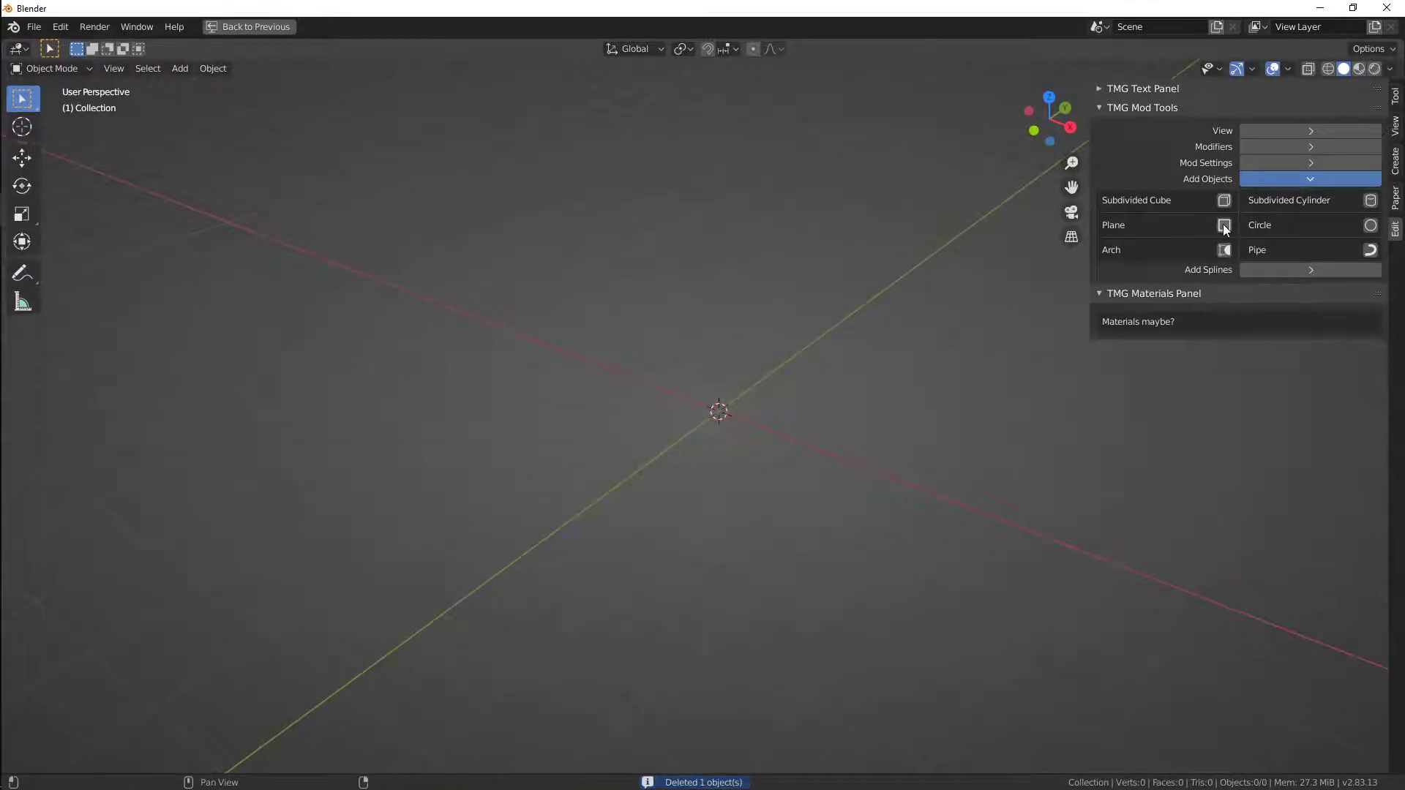
{"action": "left_click", "coordinate": [1223, 251]}
Widen the arch by moving its profile about 1.9 m in negative X, and narrow it by moving the profile about 2.23 m back along X
{"action": "middle_click_drag", "start_coordinate": [819, 411], "coordinate": [765, 489]}
{"action": "key", "text": "Tab"}
{"action": "middle_click_drag", "start_coordinate": [783, 570], "coordinate": [772, 481]}
{"action": "key", "text": "g"}
{"action": "key", "text": "x"}
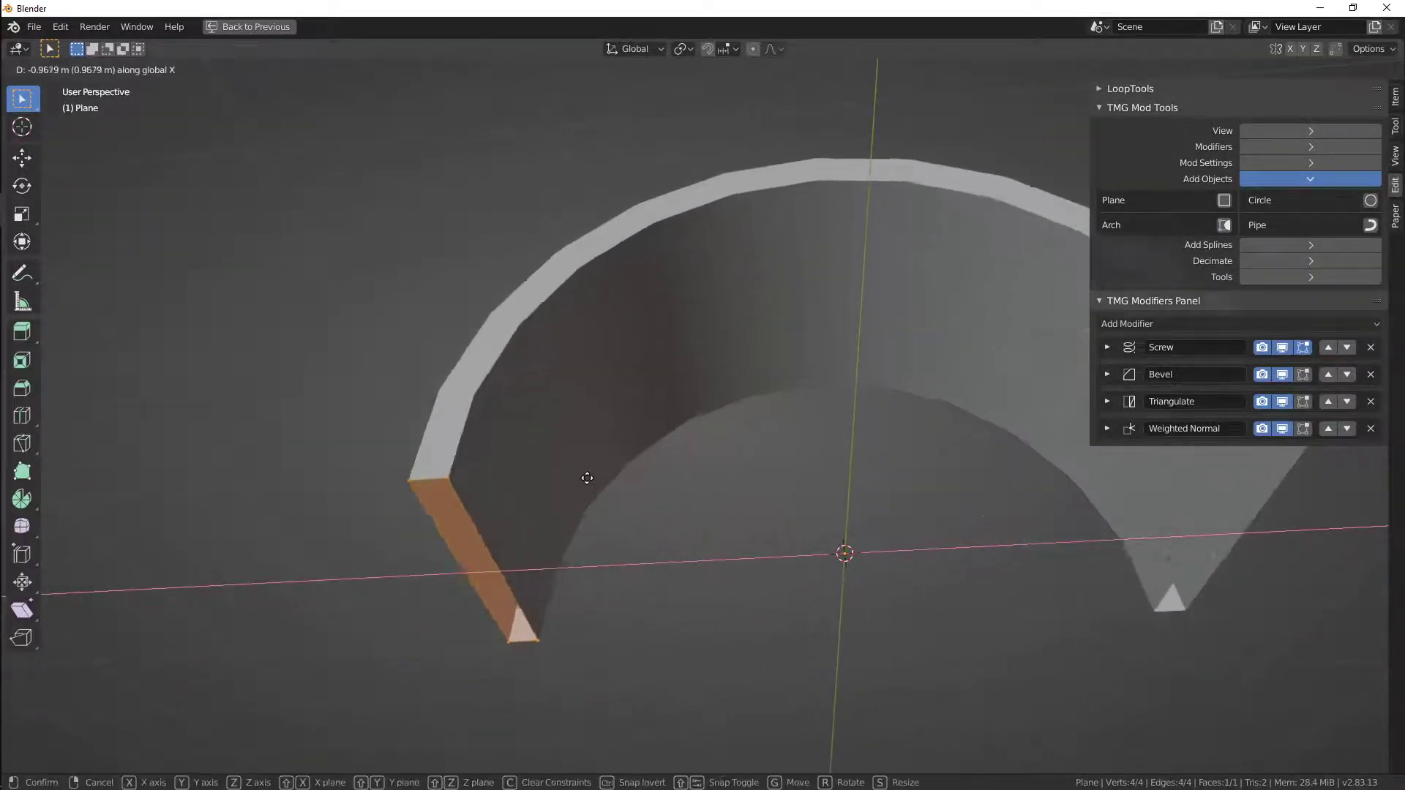
{"action": "left_click", "coordinate": [376, 480]}
{"action": "middle_click_drag", "start_coordinate": [715, 307], "coordinate": [699, 429]}
{"action": "key", "text": "g"}
{"action": "key", "text": "x"}
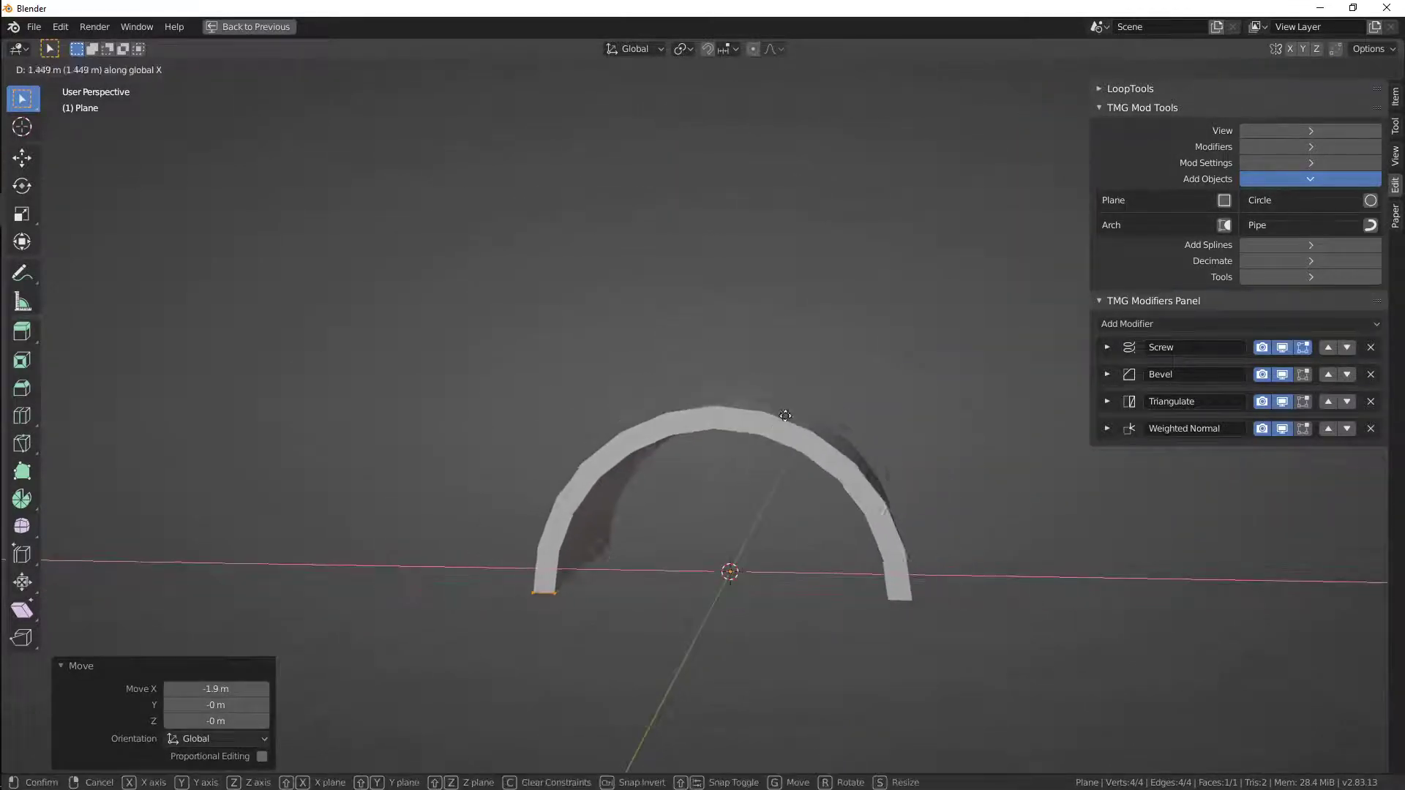
{"action": "left_click", "coordinate": [857, 432]}
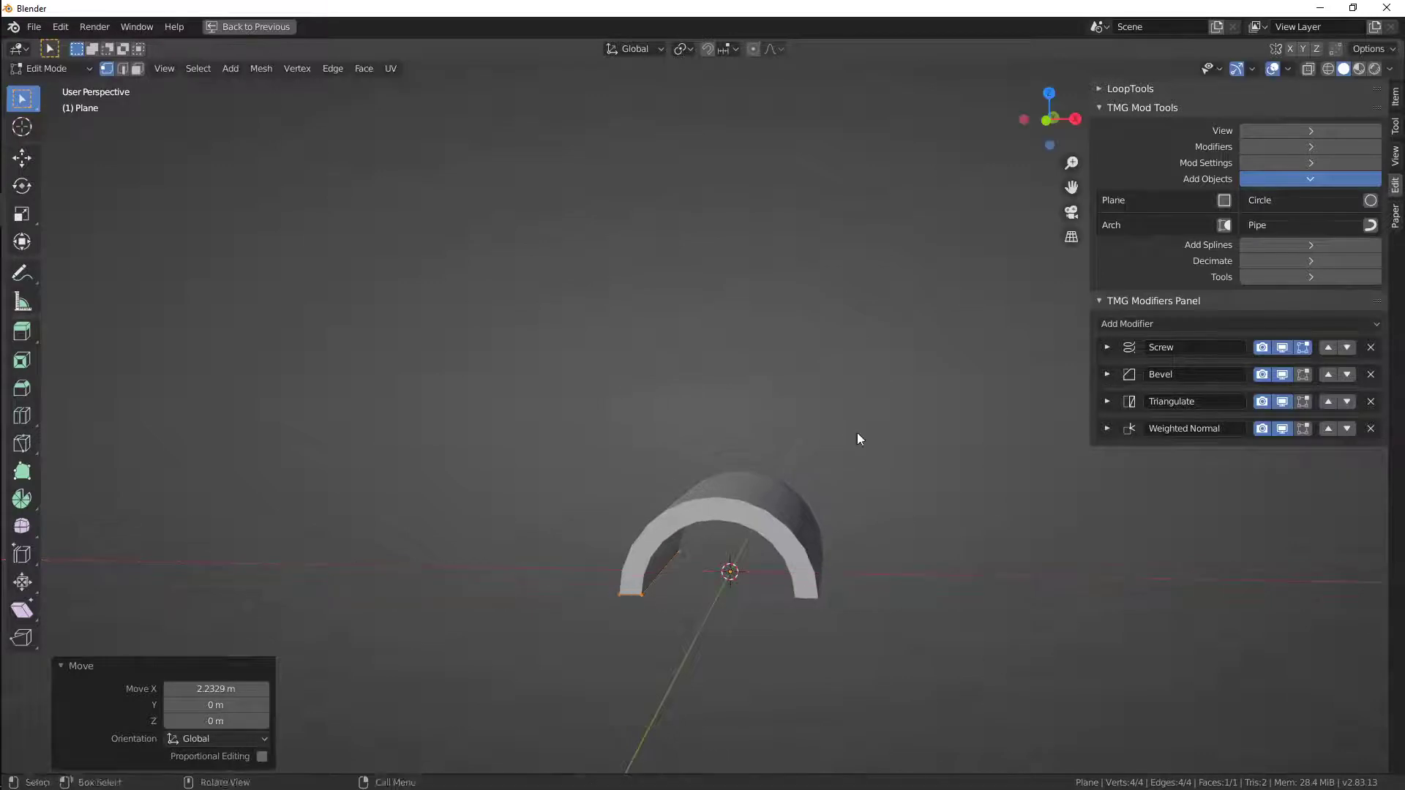
{"action": "middle_click_drag", "start_coordinate": [858, 432], "coordinate": [707, 547]}
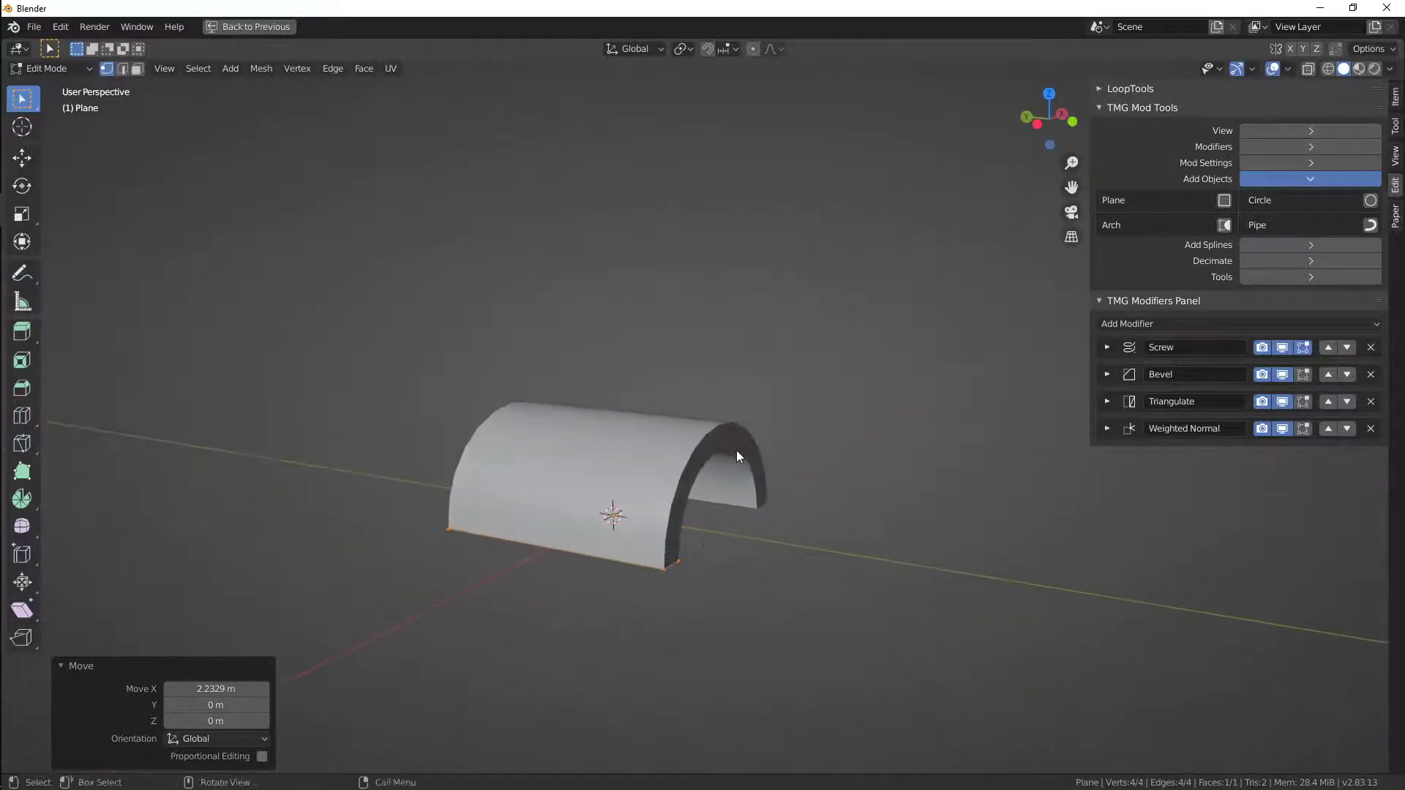
Scale the arch's profile along Y by about 1.44 to lengthen the arch
{"action": "key", "text": "s"}
{"action": "key", "text": "y"}
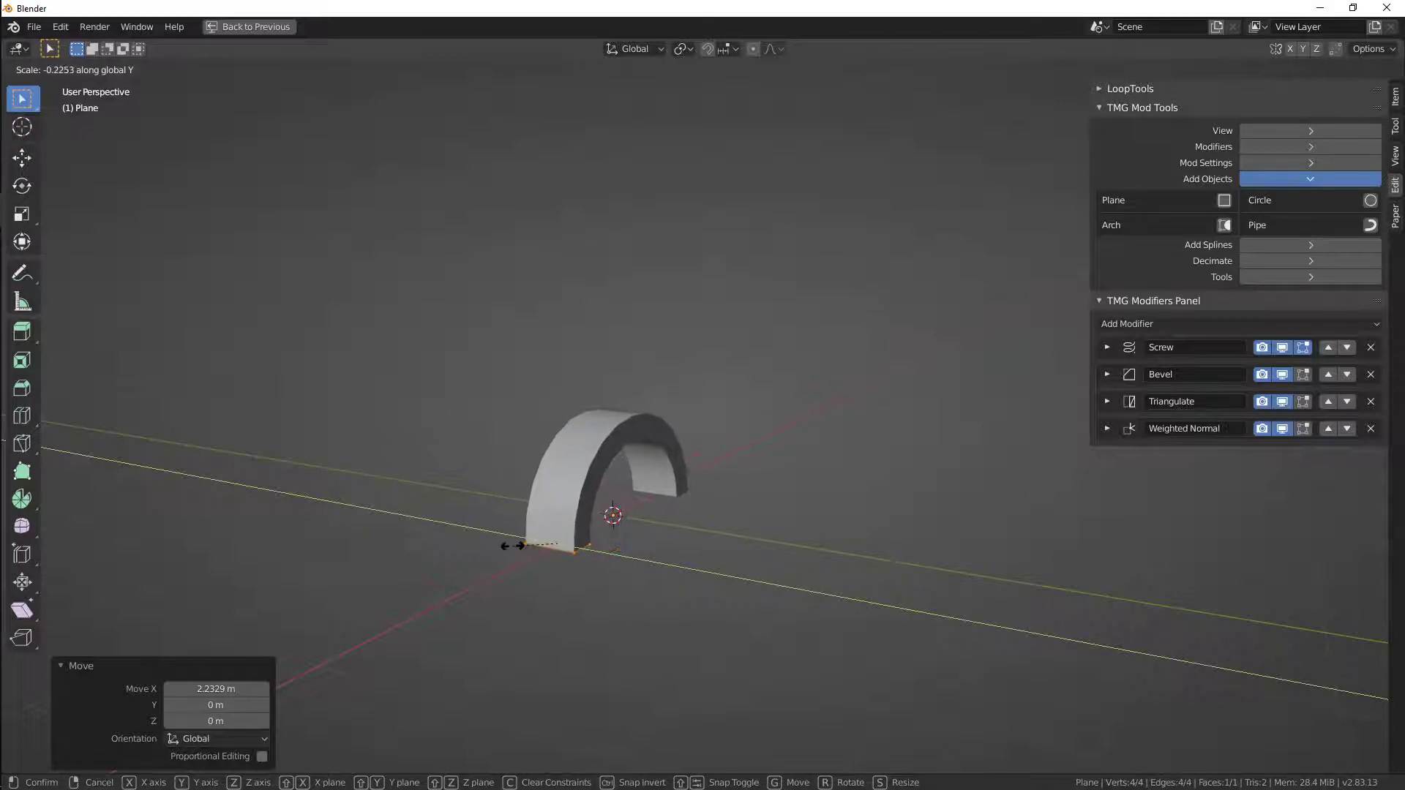
{"action": "left_click", "coordinate": [458, 322]}
Add four evenly spaced loop cuts across the length of the arch's profile face
{"action": "middle_click_drag", "start_coordinate": [511, 421], "coordinate": [657, 520]}
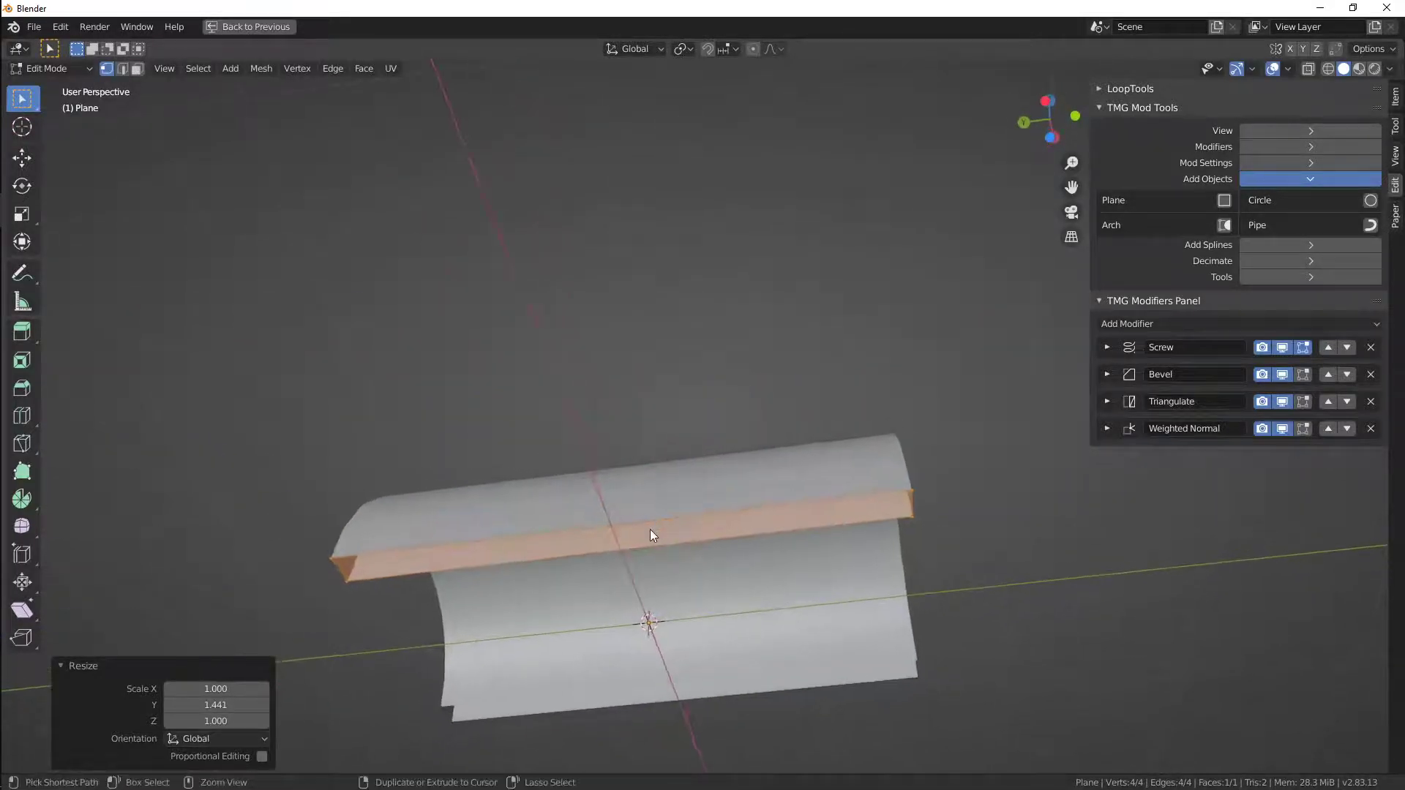
{"action": "scroll", "coordinate": [650, 529], "scroll_direction": "up", "scroll_amount": 3}
{"action": "left_click", "coordinate": [650, 529]}
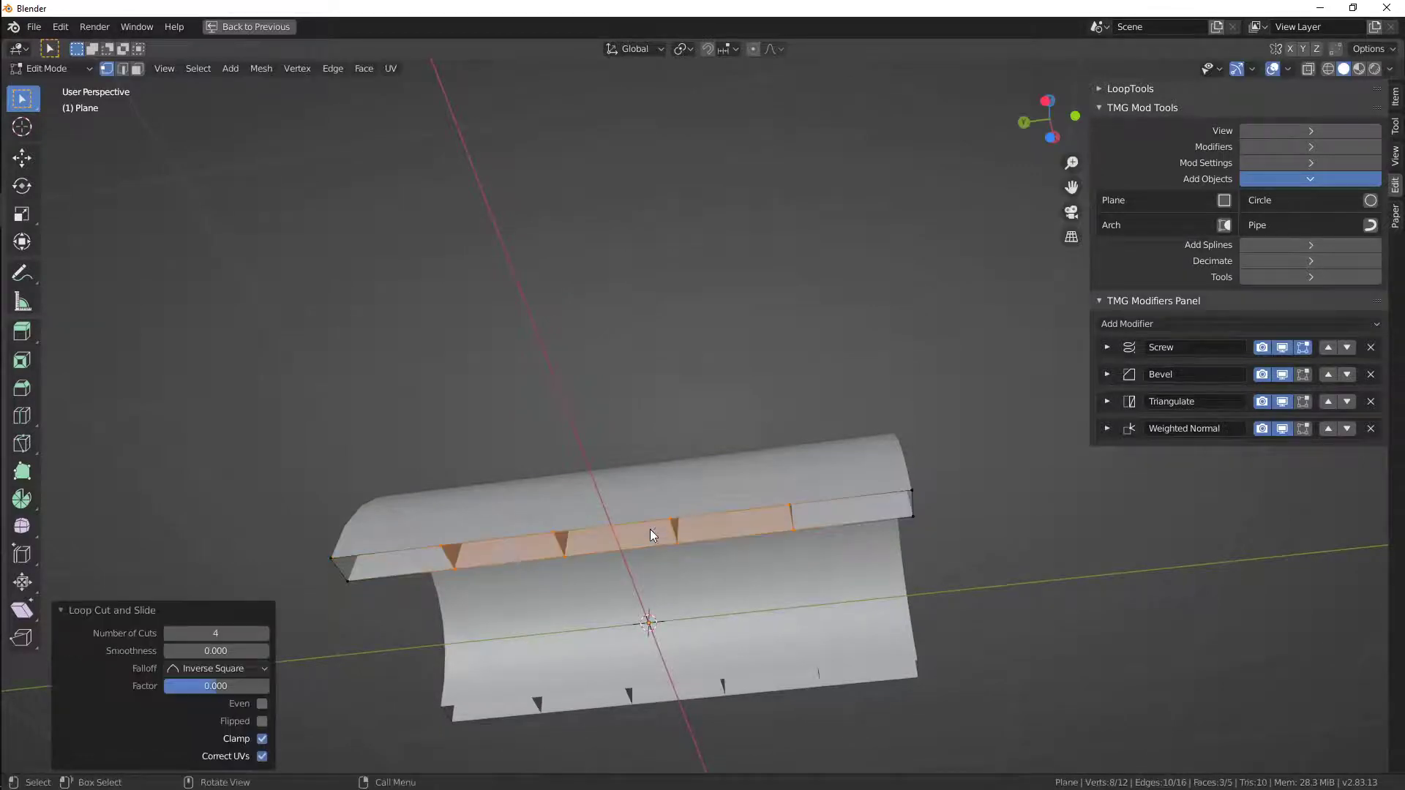
Bevel the two outermost loop-cut edges of the arch's profile with an offset of about 0.112 m
{"action": "key", "text": "2"}
{"action": "left_click", "coordinate": [490, 557]}
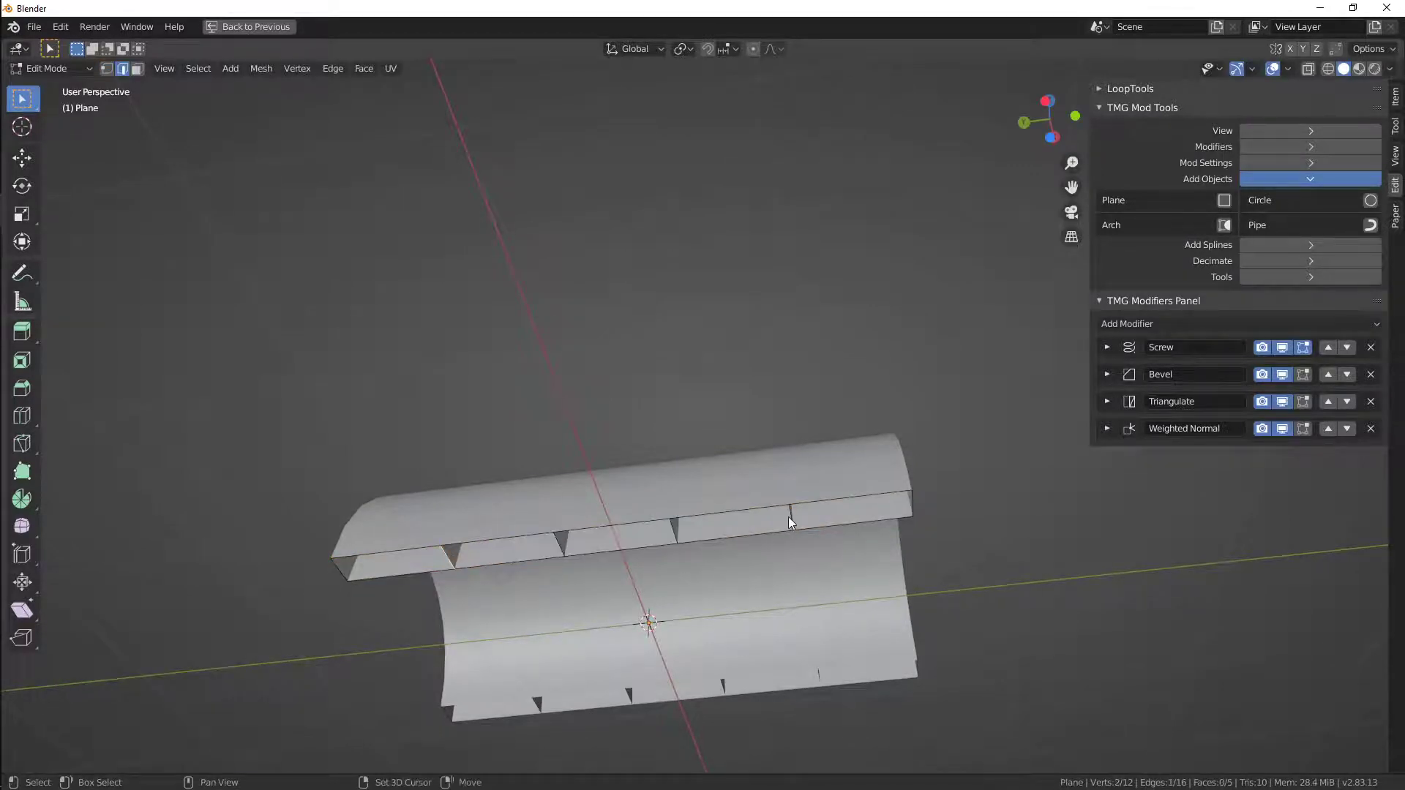
{"action": "key", "text": "ctrl+b"}
{"action": "left_click", "coordinate": [836, 454]}
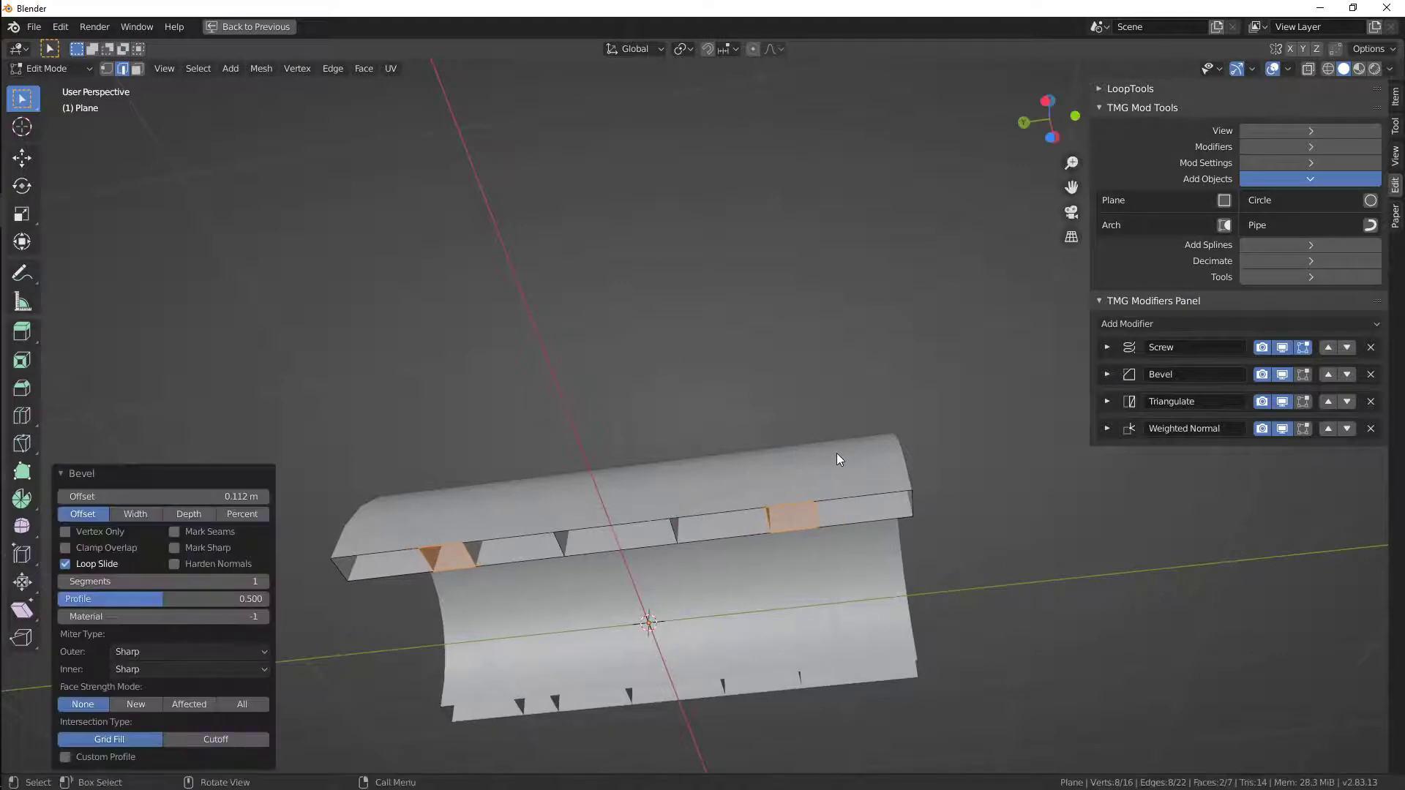
Try deleting the two beveled faces from the arch's profile, and undo the deletion
{"action": "key", "text": "x"}
{"action": "left_click", "coordinate": [798, 486]}
{"action": "key", "text": "ctrl+z"}
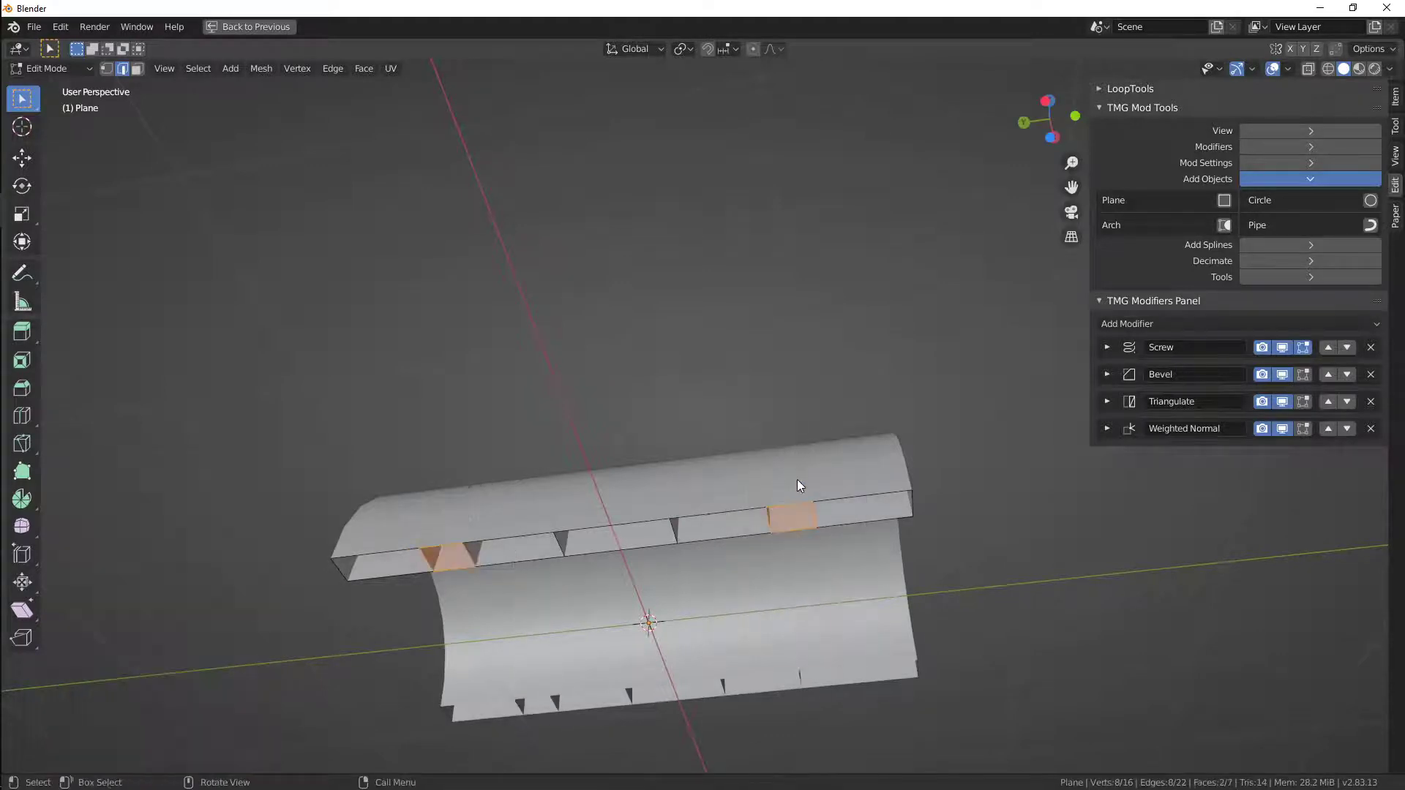
Delete the two narrow beveled faces from the arch's profile to split it into separate segments
{"action": "key", "text": "x"}
{"action": "left_click", "coordinate": [780, 496]}
{"action": "middle_click_drag", "start_coordinate": [780, 496], "coordinate": [550, 496]}
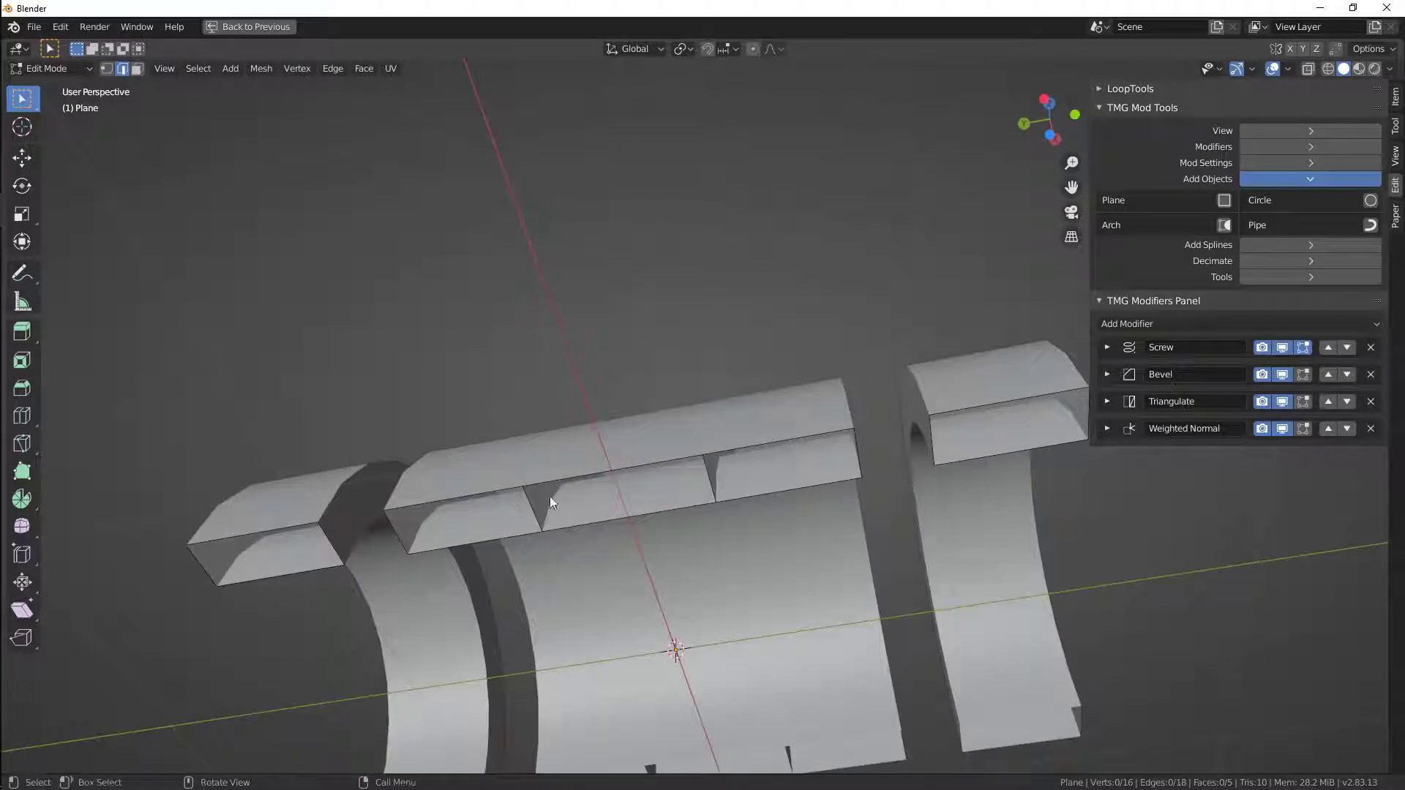
Remove the two remaining crosswise edges of the arch's middle segment with Only Edges & Faces
{"action": "left_click", "coordinate": [697, 483], "text": "shift"}
{"action": "key", "text": "x"}
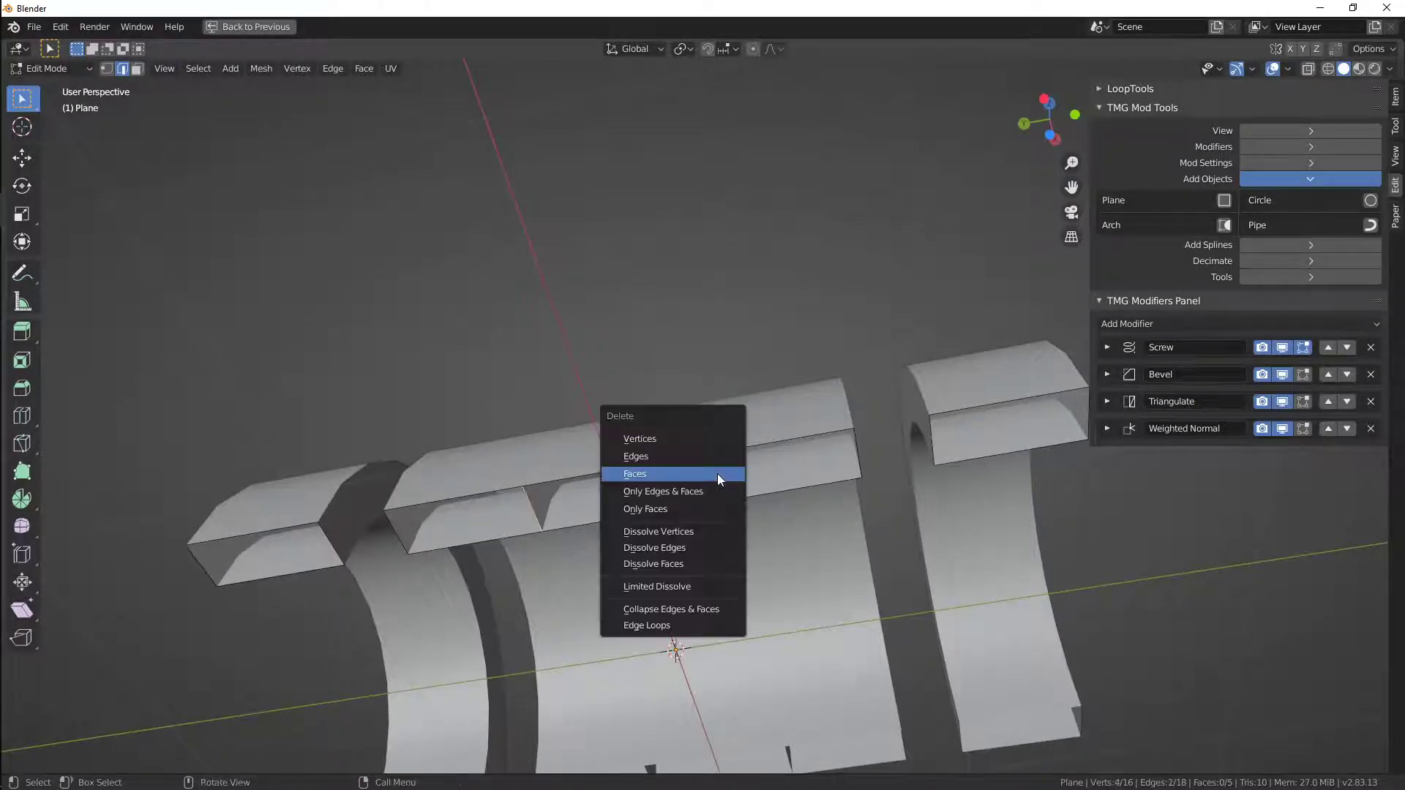
{"action": "left_click", "coordinate": [665, 508]}
{"action": "key", "text": "x"}
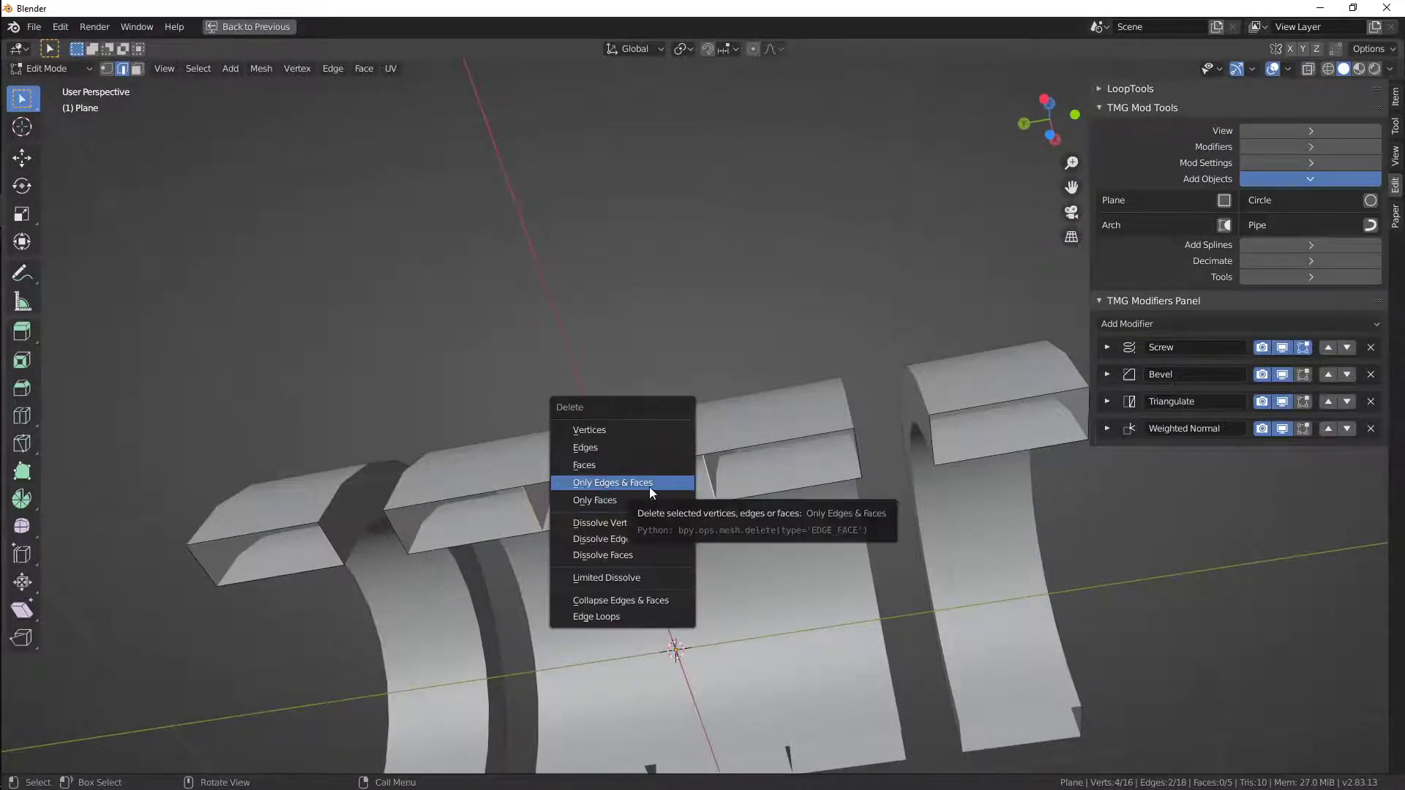
{"action": "left_click", "coordinate": [649, 486]}
{"action": "middle_click_drag", "start_coordinate": [655, 489], "coordinate": [613, 461]}
{"action": "key", "text": "Tab"}
{"action": "key", "text": "Tab"}
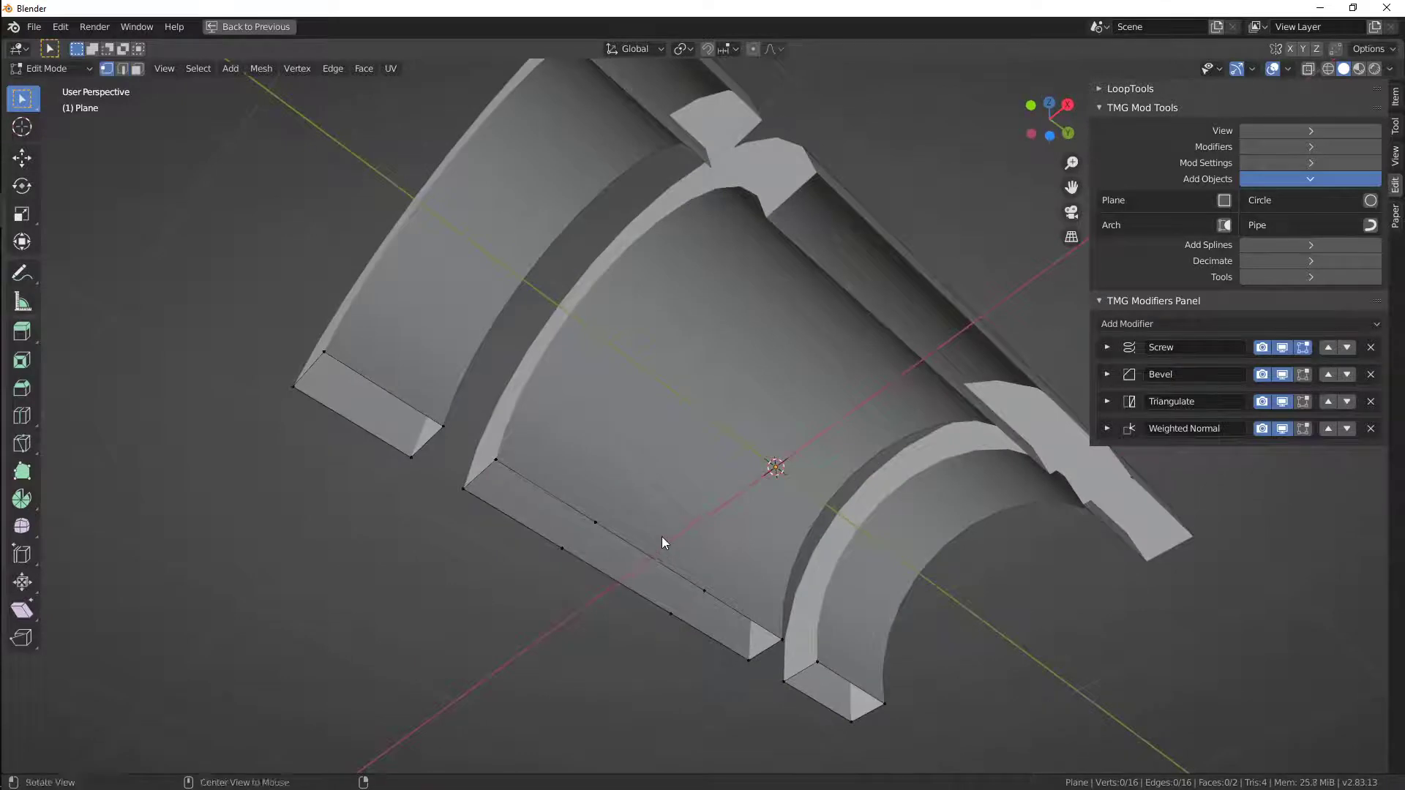
Bevel the two intermediate vertices on the inner line of the arch's middle profile segment into short edges
{"action": "middle_click_drag", "start_coordinate": [662, 537], "coordinate": [611, 524]}
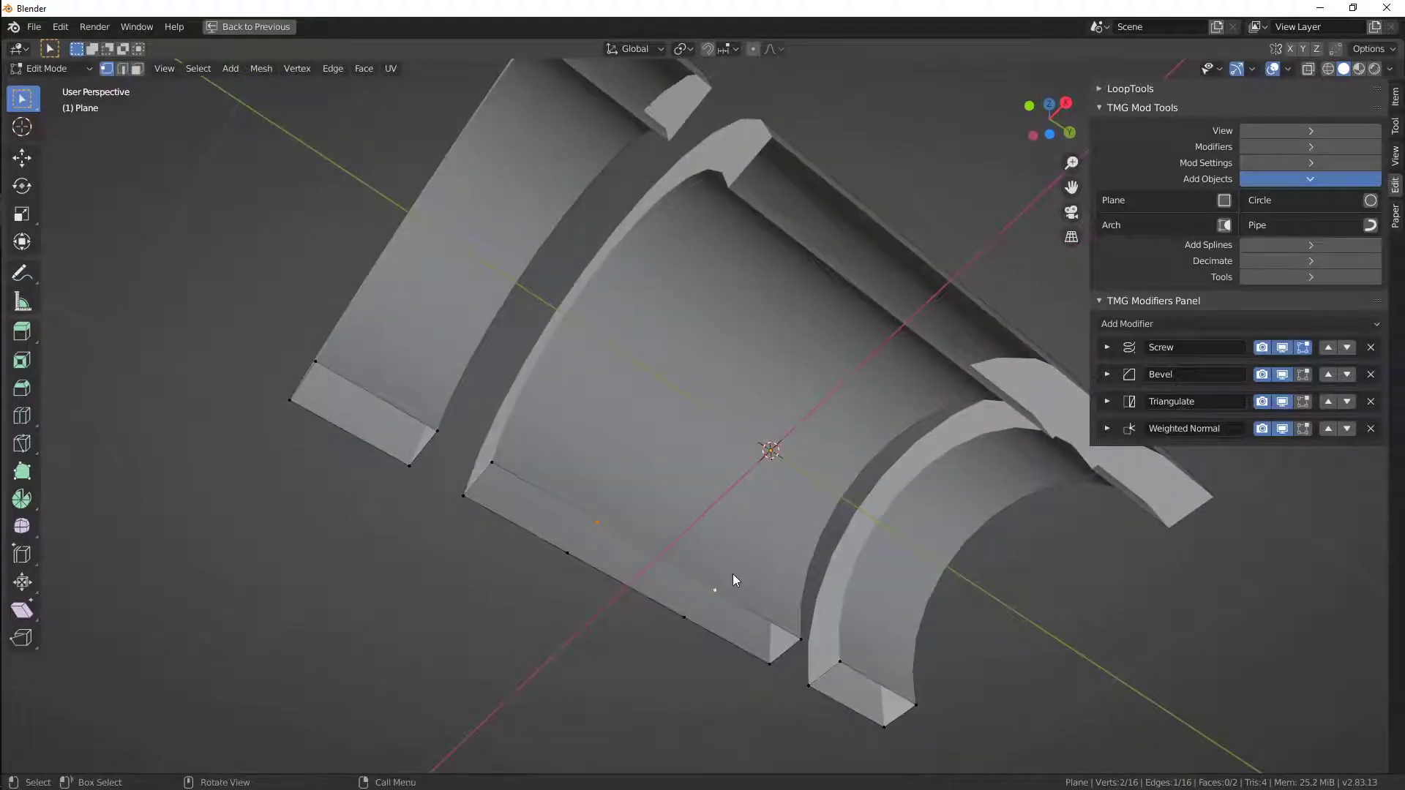
{"action": "key", "text": "ctrl+b"}
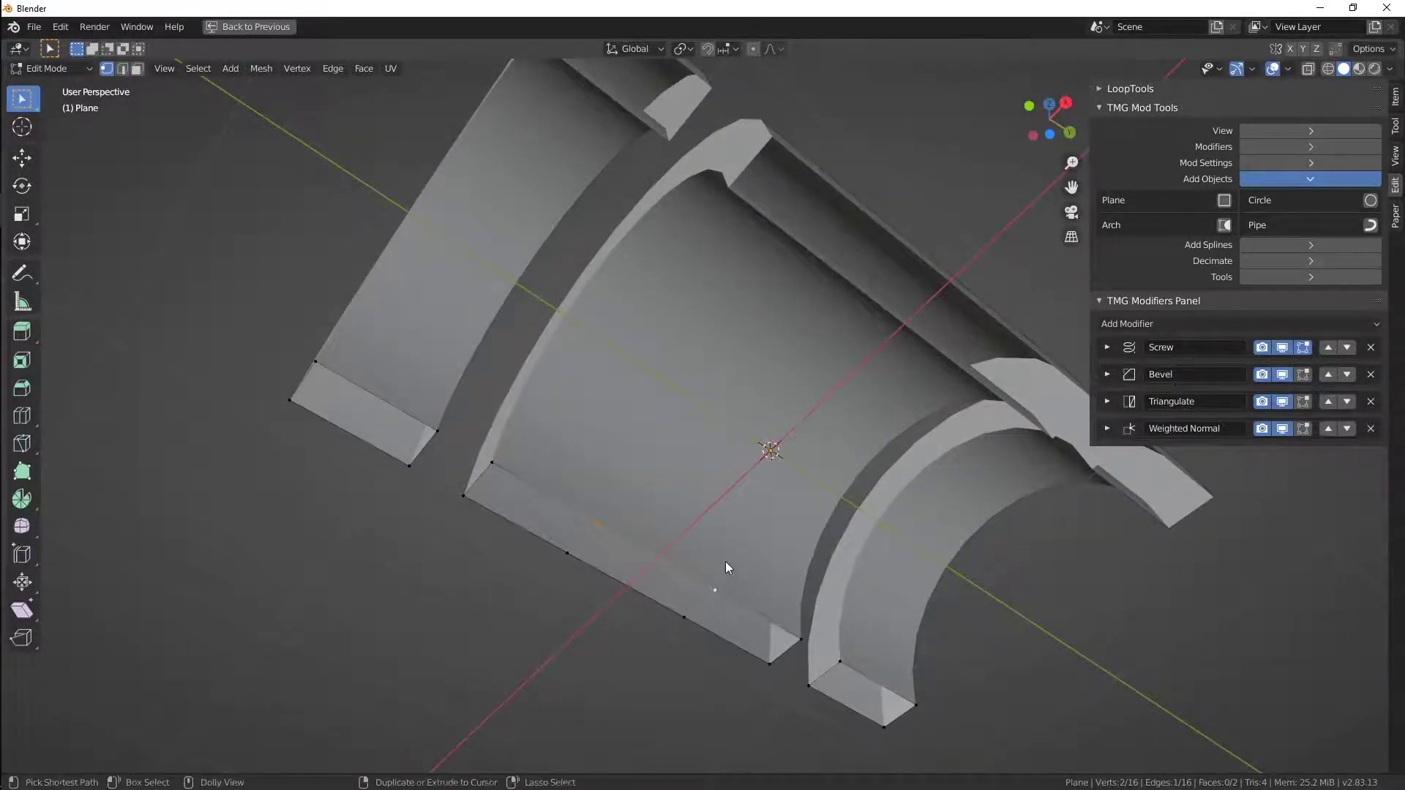
{"action": "left_click", "coordinate": [741, 568]}
Extrude the two short beveled edges along X by about 0.103 m to form inner ribs
{"action": "key", "text": "2"}
{"action": "key", "text": "alt+a"}
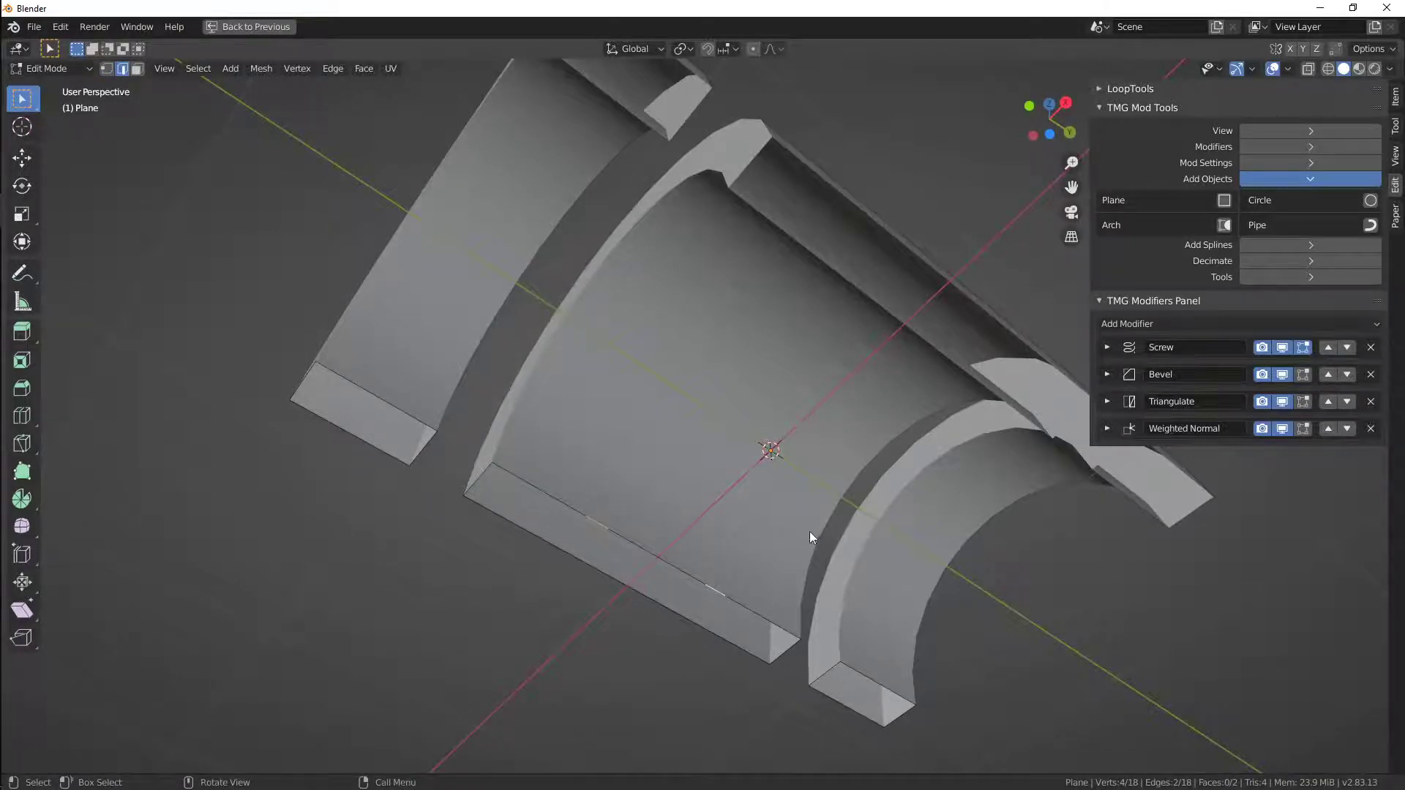
{"action": "key", "text": "e"}
{"action": "key", "text": "x"}
{"action": "left_click", "coordinate": [836, 527]}
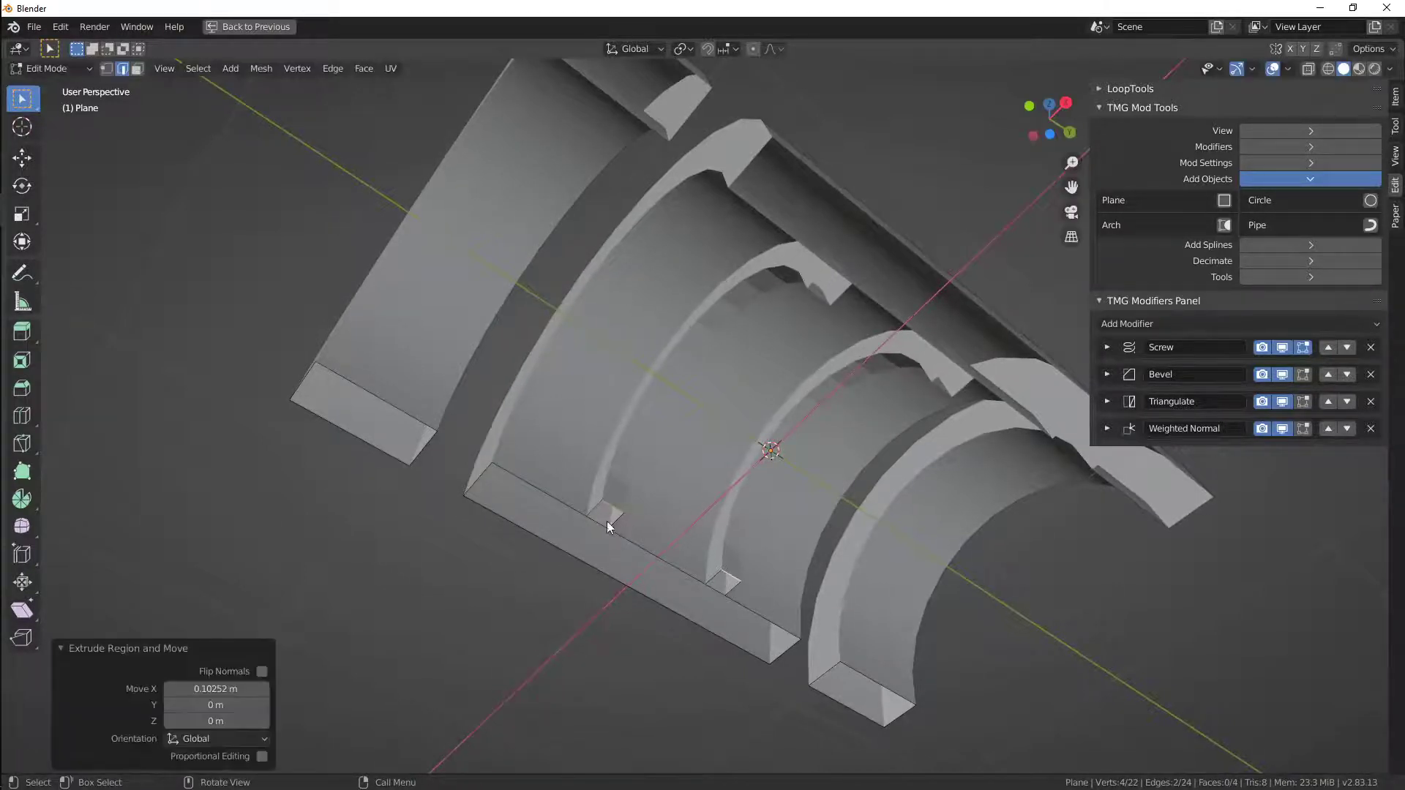
Delete the two short base edges of the extruded inner ribs and return to Object Mode
{"action": "left_click", "coordinate": [607, 521]}
{"action": "right_click", "coordinate": [719, 590]}
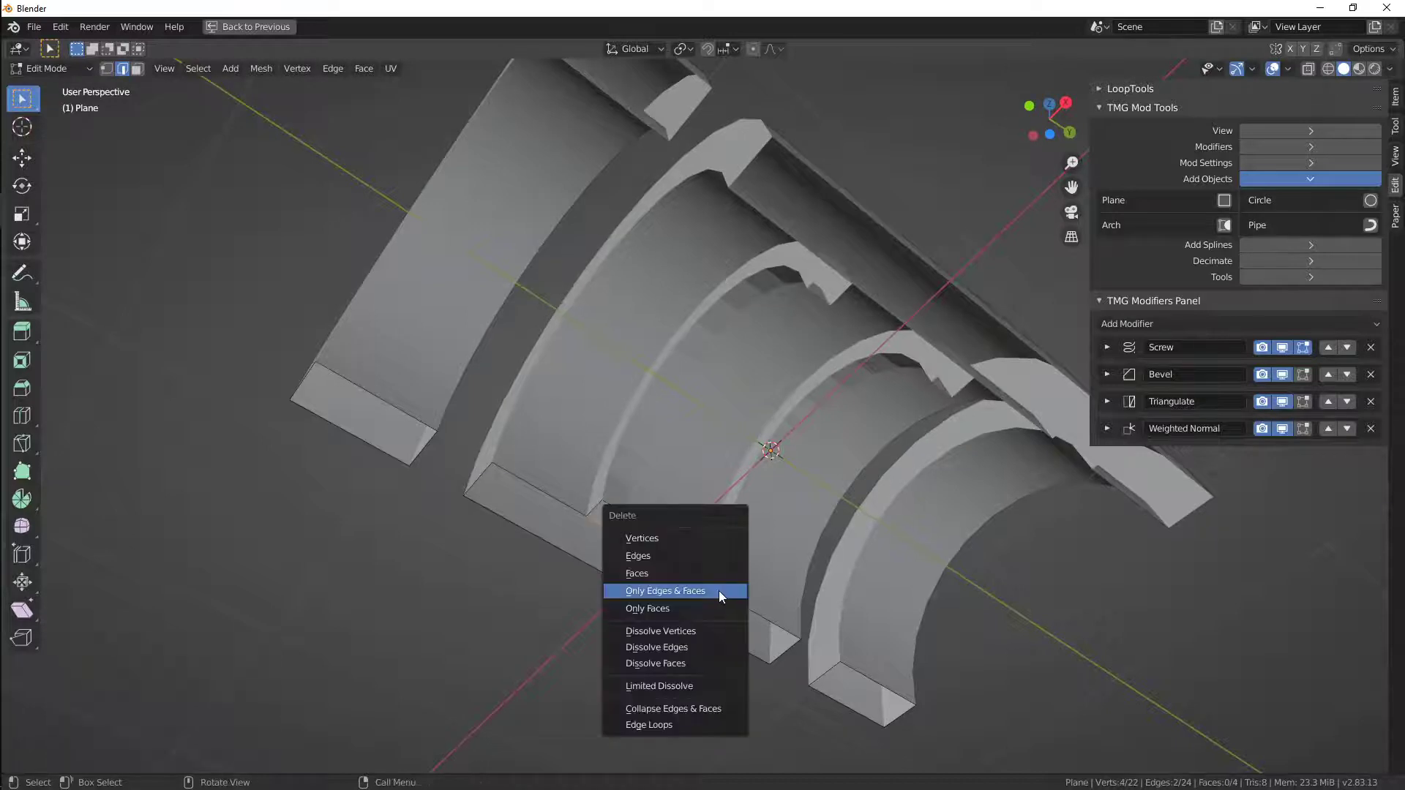
{"action": "left_click", "coordinate": [679, 555]}
{"action": "key", "text": "Tab"}
{"action": "middle_click_drag", "start_coordinate": [770, 562], "coordinate": [947, 462]}
{"action": "left_click", "coordinate": [835, 520]}
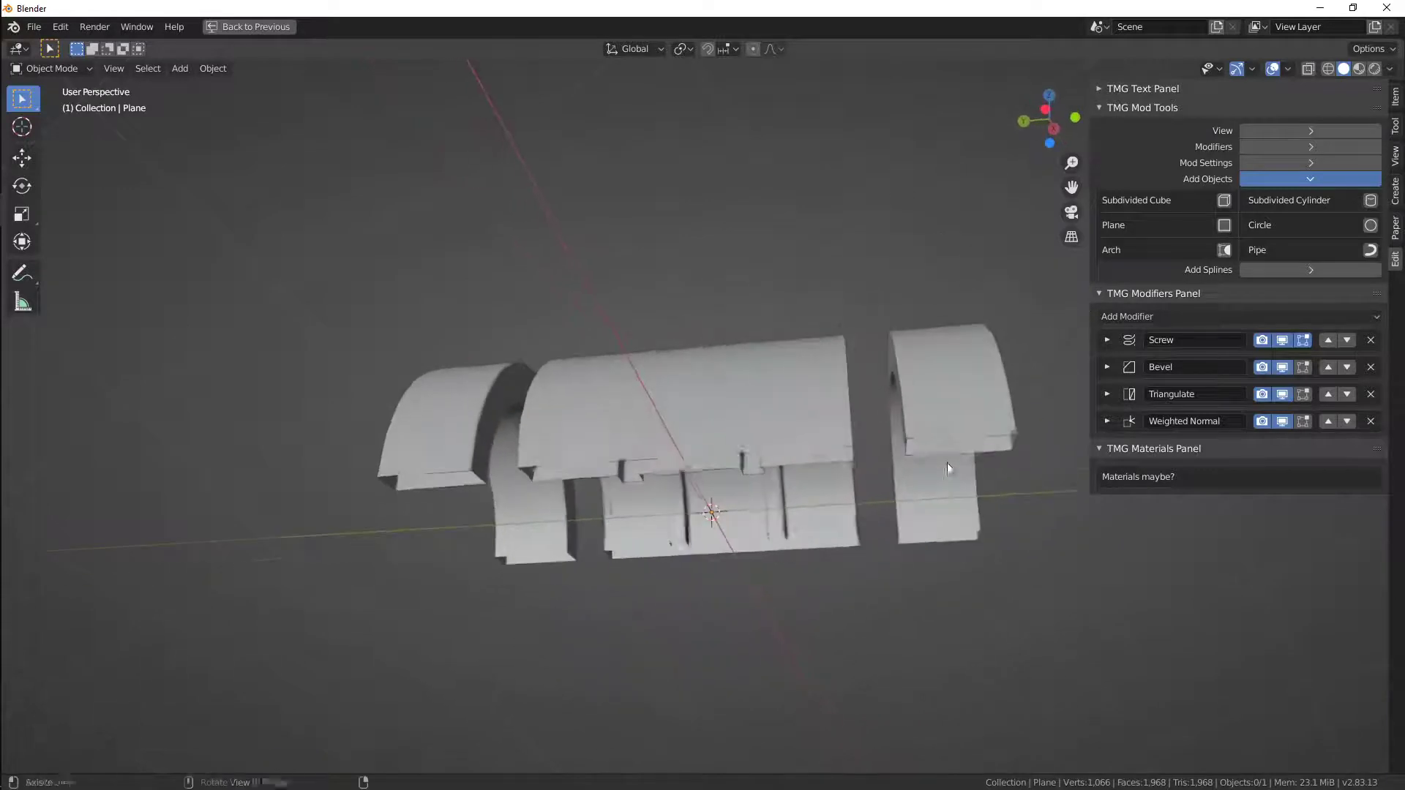
Extrude the central outer edge of the arch's middle segment along X by about -0.143 m
{"action": "key", "text": "Tab"}
{"action": "middle_click_drag", "start_coordinate": [712, 454], "coordinate": [805, 451]}
{"action": "key", "text": "e"}
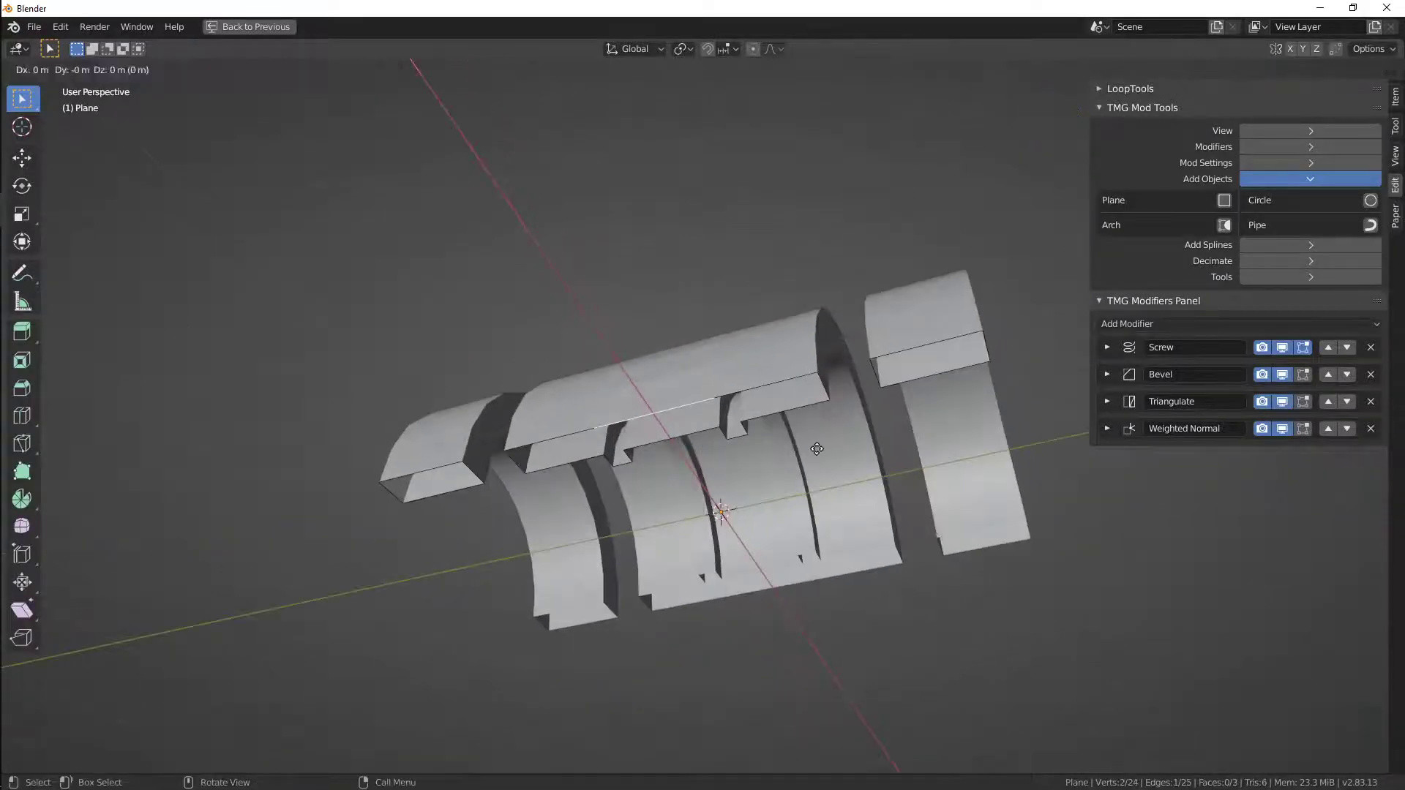
{"action": "key", "text": "x"}
{"action": "left_click", "coordinate": [795, 437]}
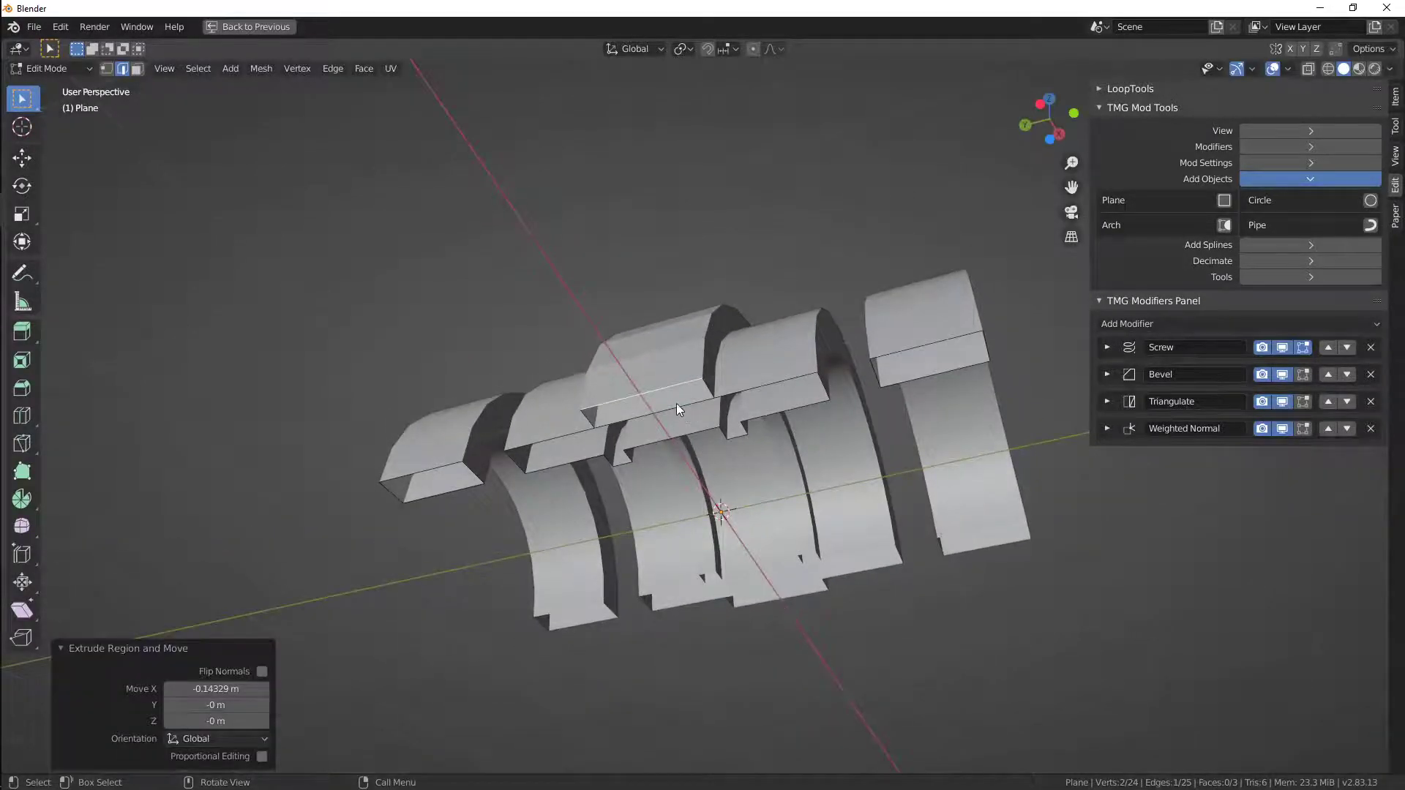
Delete the original edge at the base of the raised outer section and return to Object Mode
{"action": "left_click", "coordinate": [676, 403]}
{"action": "key", "text": "x"}
{"action": "left_click", "coordinate": [676, 403]}
{"action": "key", "text": "Tab"}
{"action": "middle_click_drag", "start_coordinate": [718, 483], "coordinate": [684, 488]}
Delete the arch object from the scene
{"action": "left_click", "coordinate": [682, 484]}
{"action": "key", "text": "x"}
{"action": "left_click", "coordinate": [714, 416]}
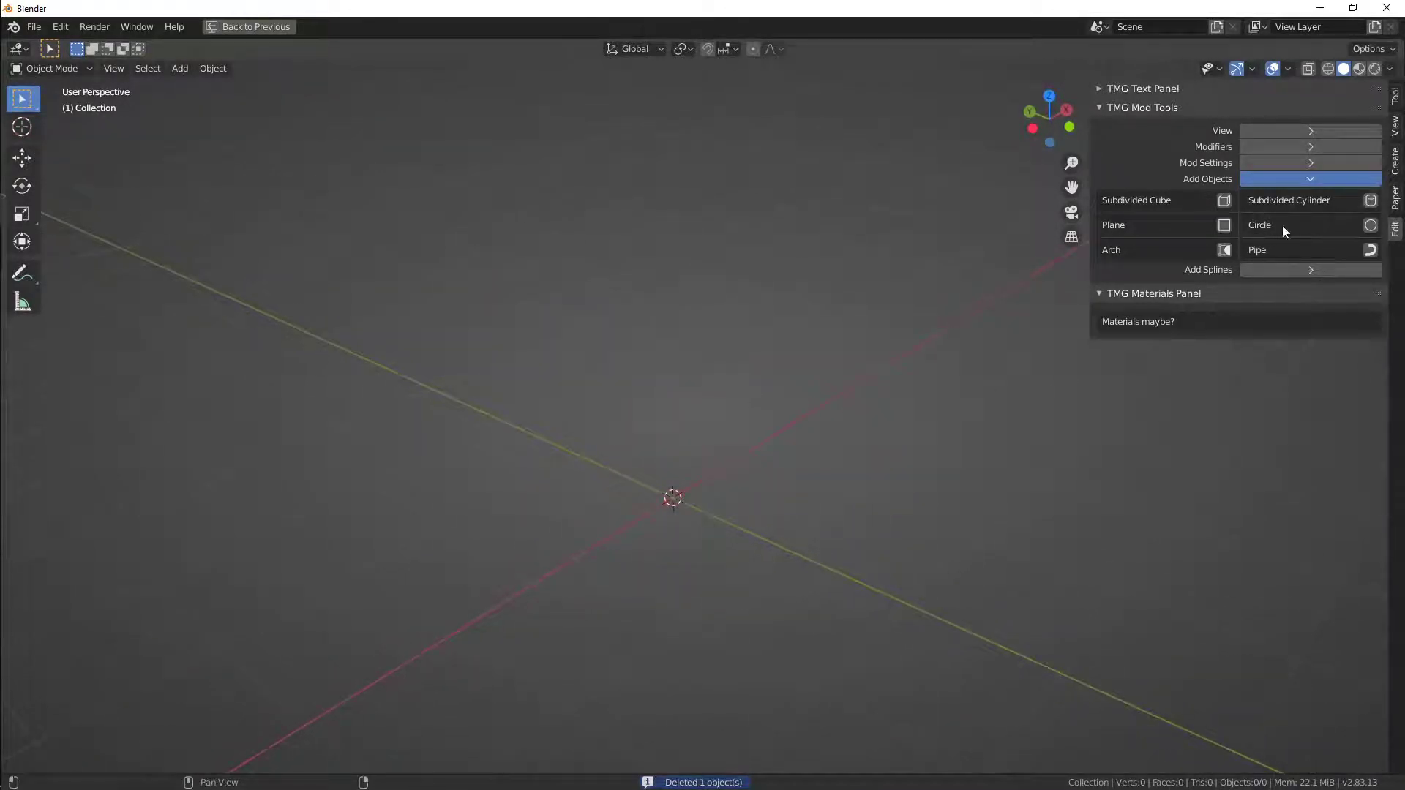
Add a Circle object with center width 0.26, solid thickness 0.15, bevel width 0.07 and 1 bevel segment
{"action": "left_click", "coordinate": [1371, 226]}
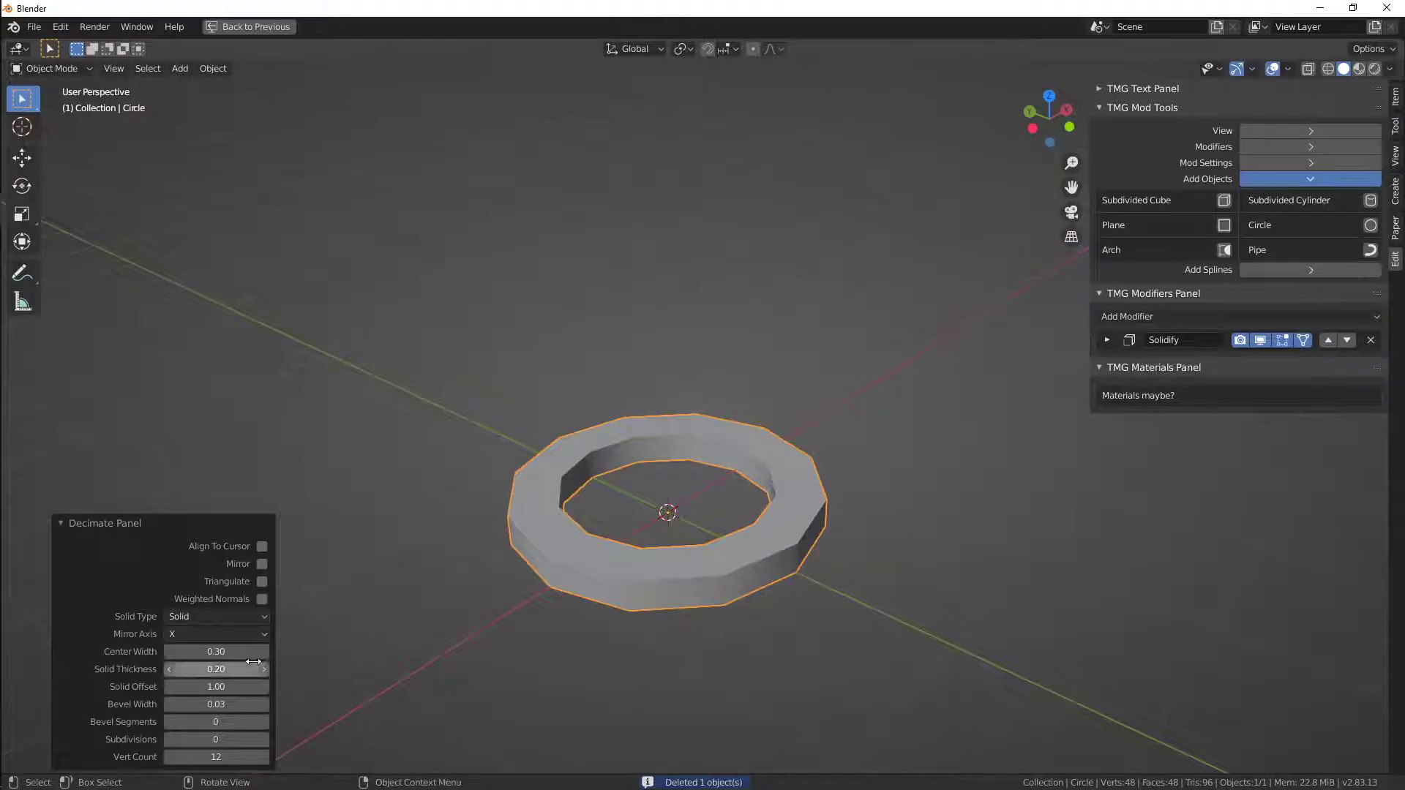
{"action": "left_click_drag", "start_coordinate": [198, 653], "coordinate": [395, 679]}
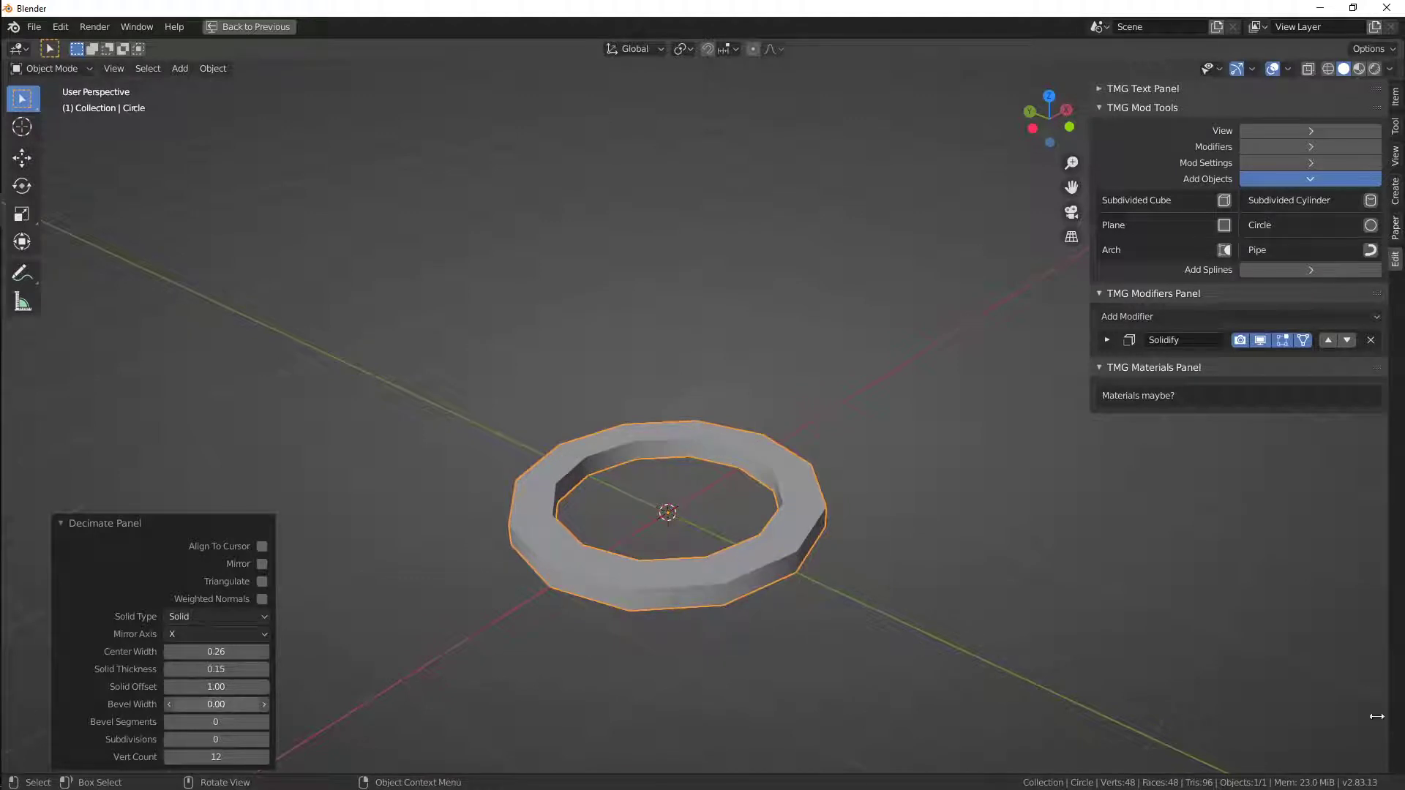
{"action": "left_click", "coordinate": [263, 721]}
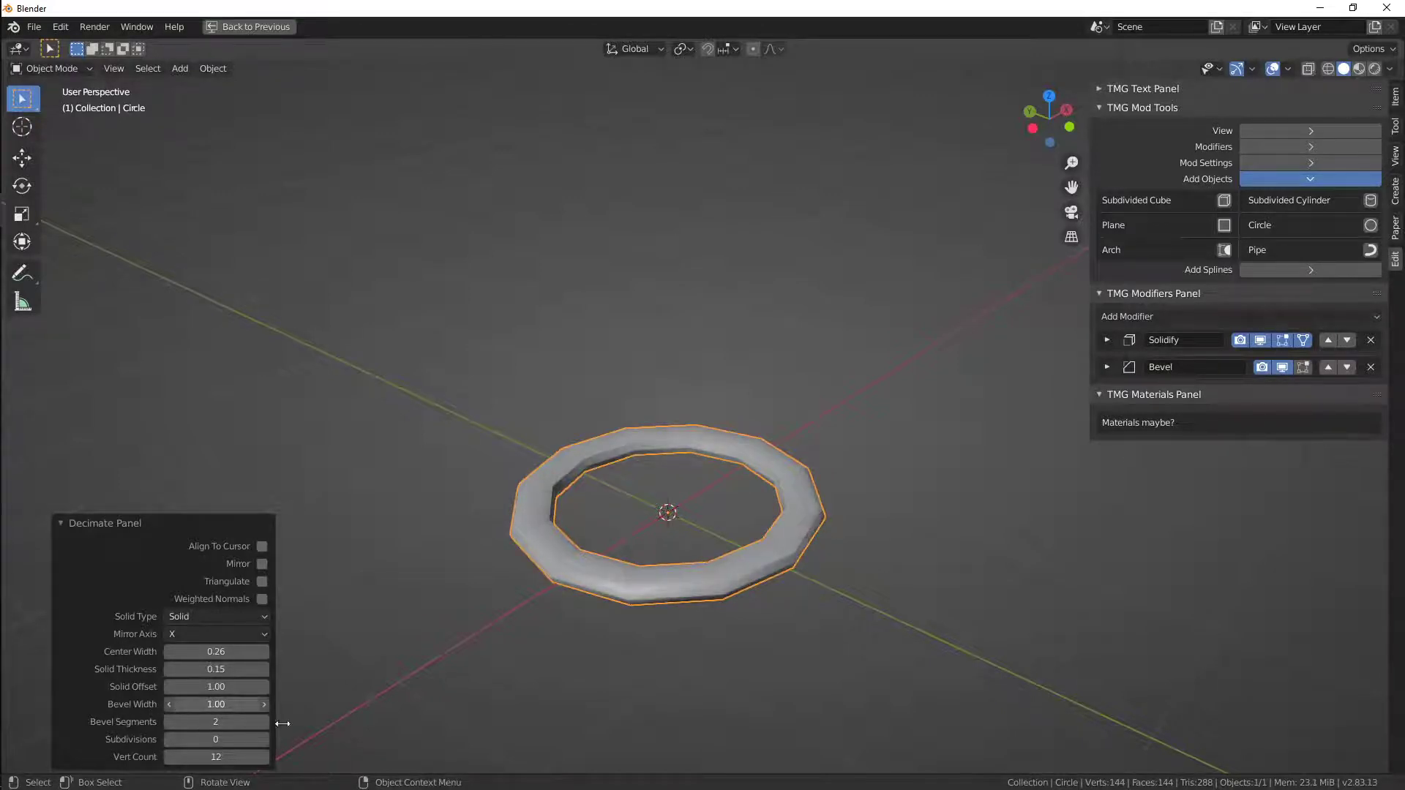
{"action": "left_click_drag", "start_coordinate": [438, 716], "coordinate": [118, 717]}
{"action": "left_click", "coordinate": [170, 720]}
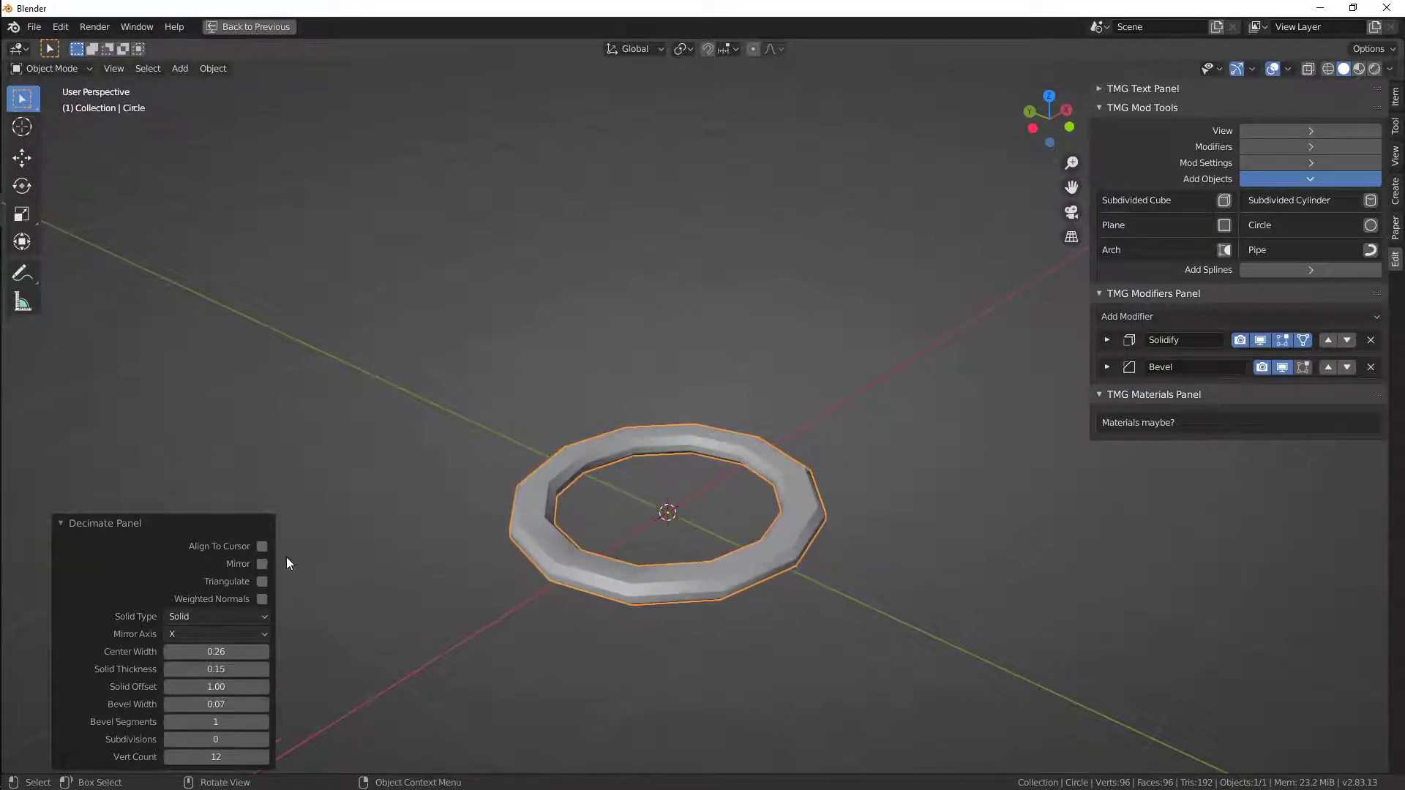
Try Triangulate and Weighted Normals on the ring, switching both off again
{"action": "left_click", "coordinate": [262, 582]}
{"action": "left_click", "coordinate": [262, 596]}
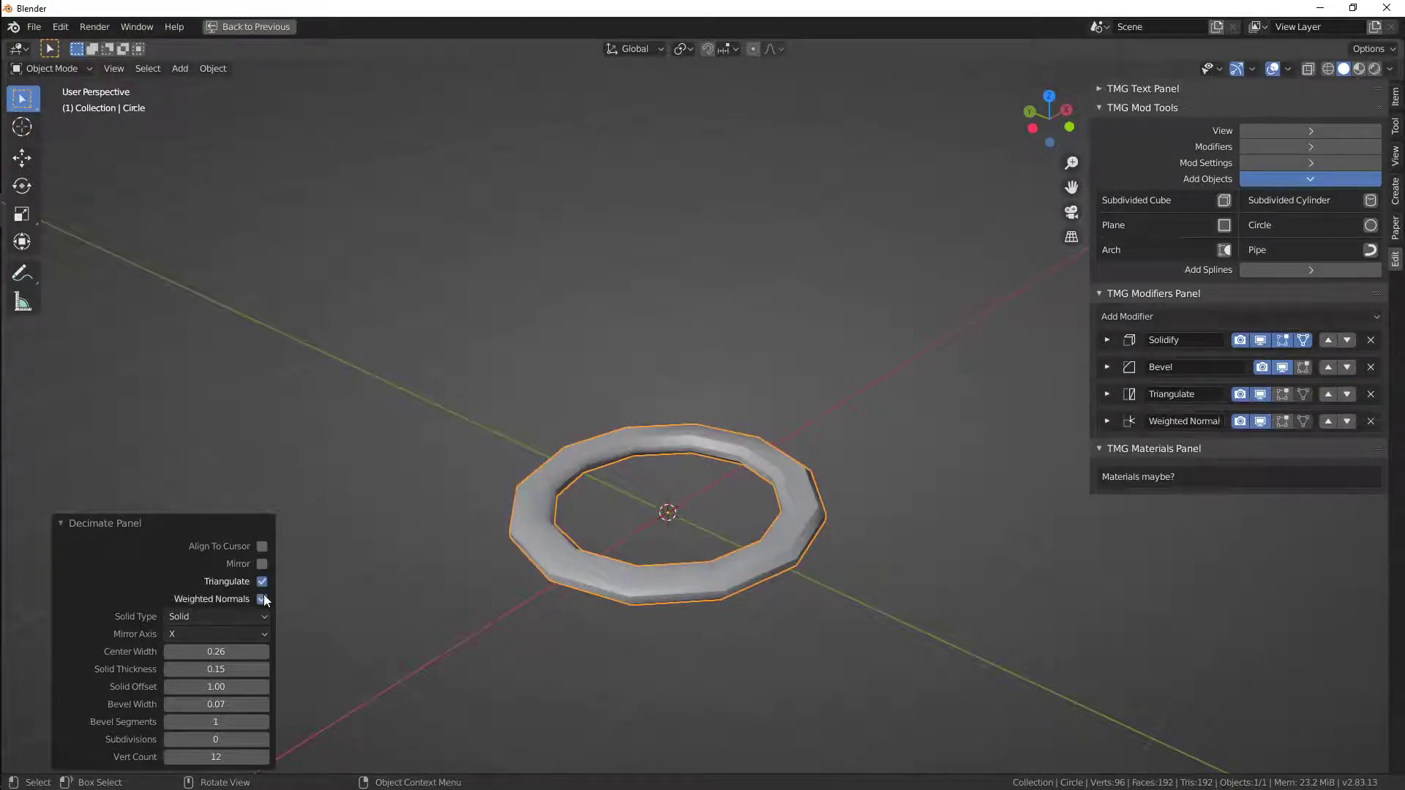
{"action": "left_click", "coordinate": [262, 598]}
{"action": "left_click", "coordinate": [261, 581]}
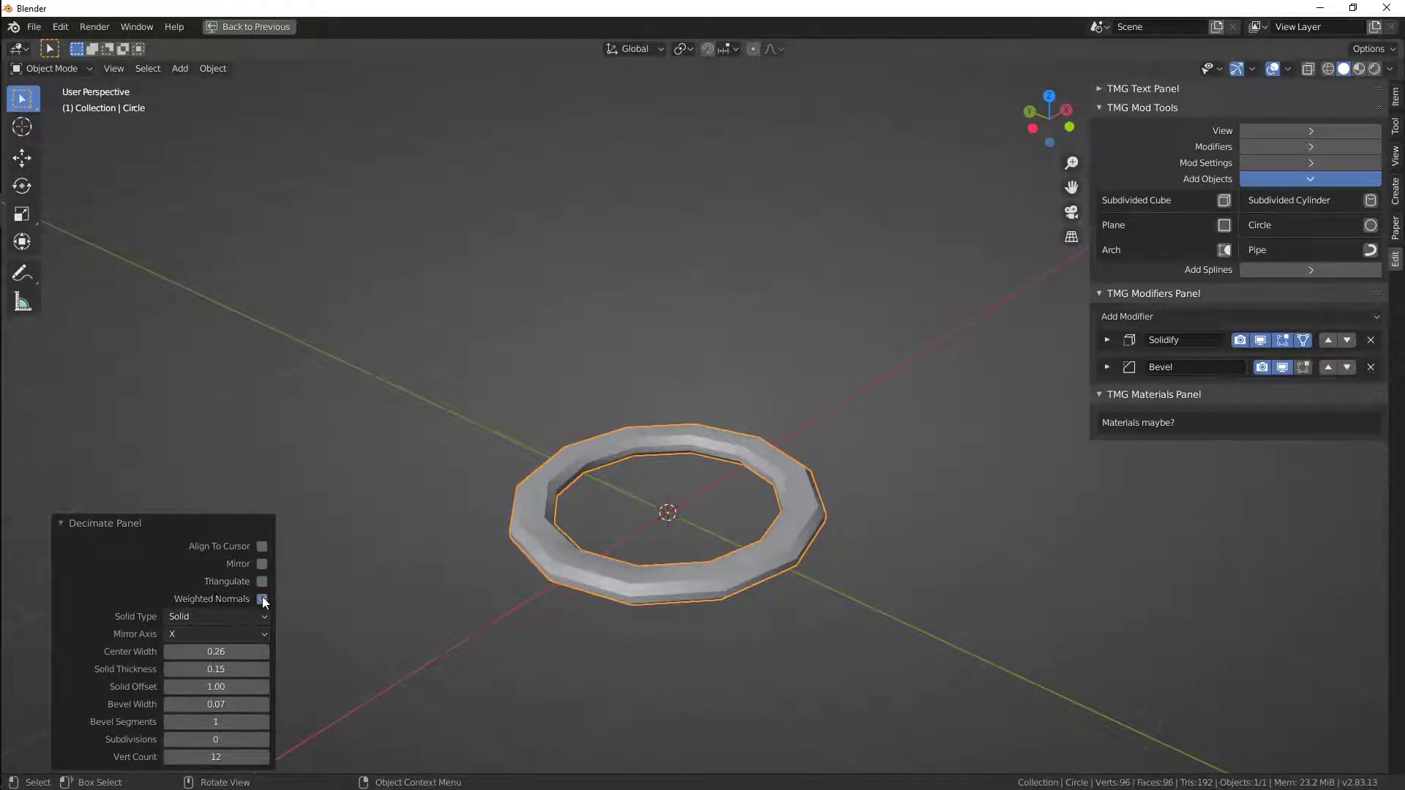
Set the ring's subdivisions to 2 and its bevel segments to 0
{"action": "left_click", "coordinate": [263, 740]}
{"action": "left_click", "coordinate": [262, 740]}
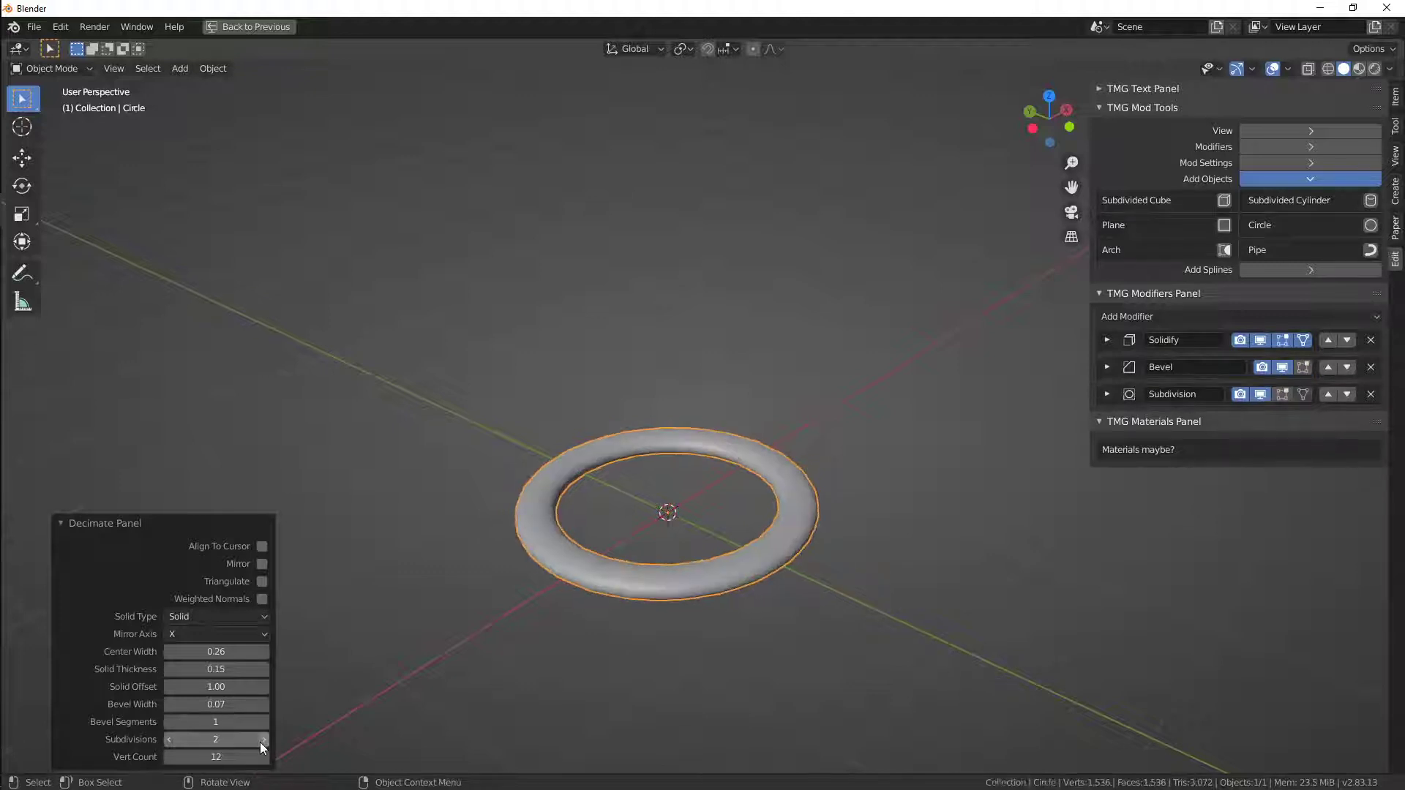
{"action": "left_click", "coordinate": [168, 721]}
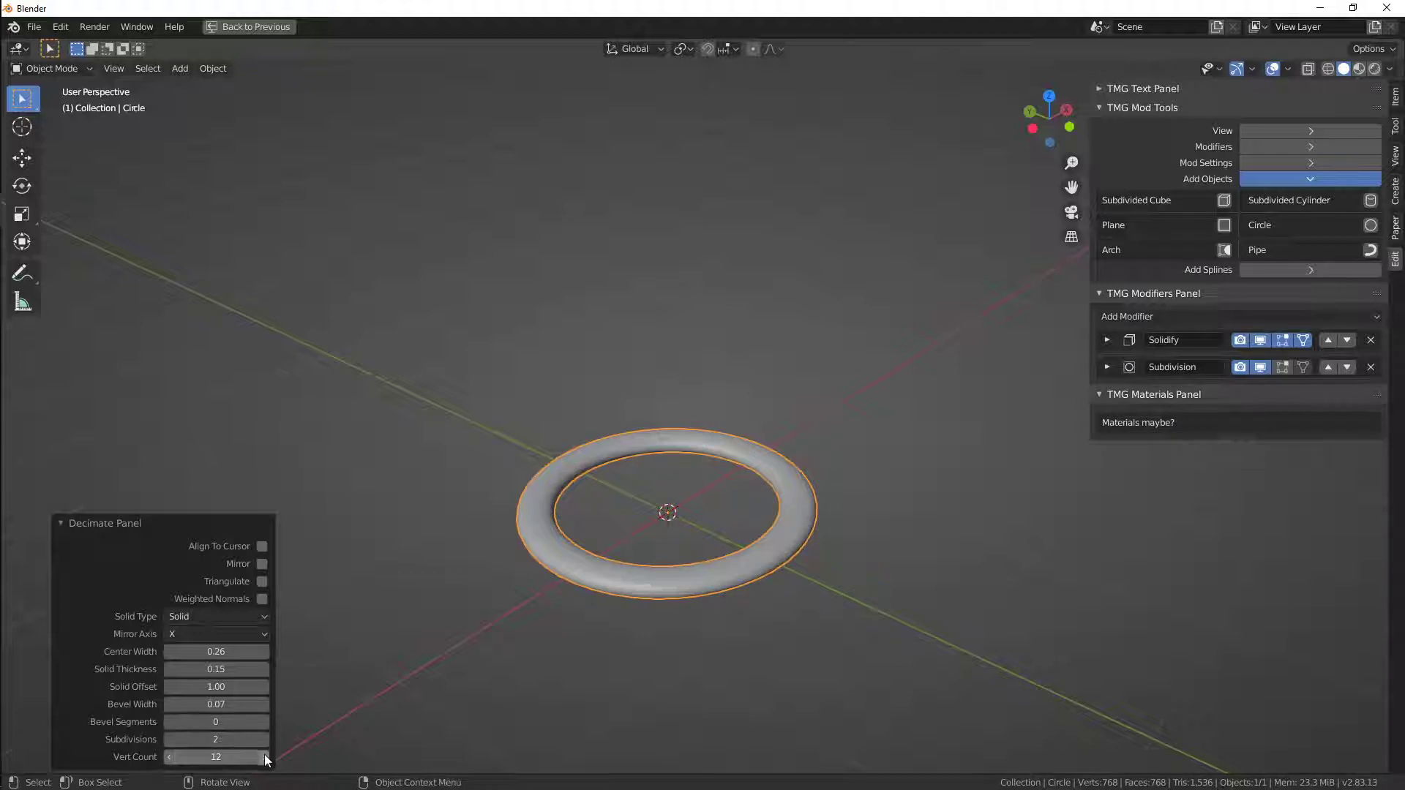
Turn the ring into a triangle with vert count 3, subdivisions 0, bevel width 0.04 and 2 bevel segments
{"action": "left_click_drag", "start_coordinate": [220, 757], "coordinate": [125, 765]}
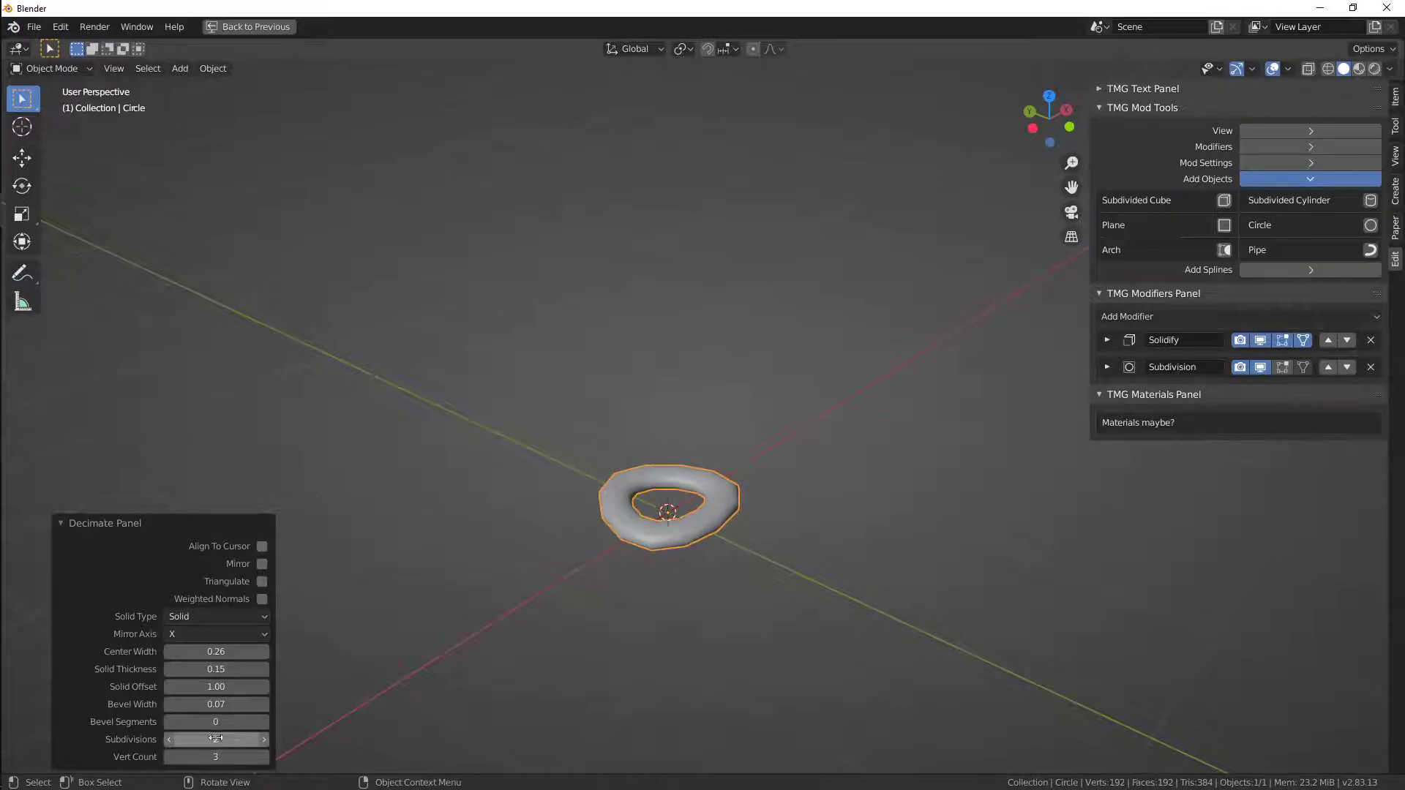
{"action": "mouse_move", "coordinate": [215, 739]}
{"action": "left_mouse_down"}
{"action": "mouse_move", "coordinate": [249, 759]}
{"action": "mouse_move", "coordinate": [218, 757]}
{"action": "left_mouse_up"}
{"action": "left_click_drag", "start_coordinate": [246, 661], "coordinate": [219, 671]}
{"action": "left_click_drag", "start_coordinate": [260, 723], "coordinate": [210, 704]}
Inspect the triangular ring's bevels and raise its bevel segments to 3
{"action": "left_click_drag", "start_coordinate": [546, 607], "coordinate": [613, 616], "text": "alt"}
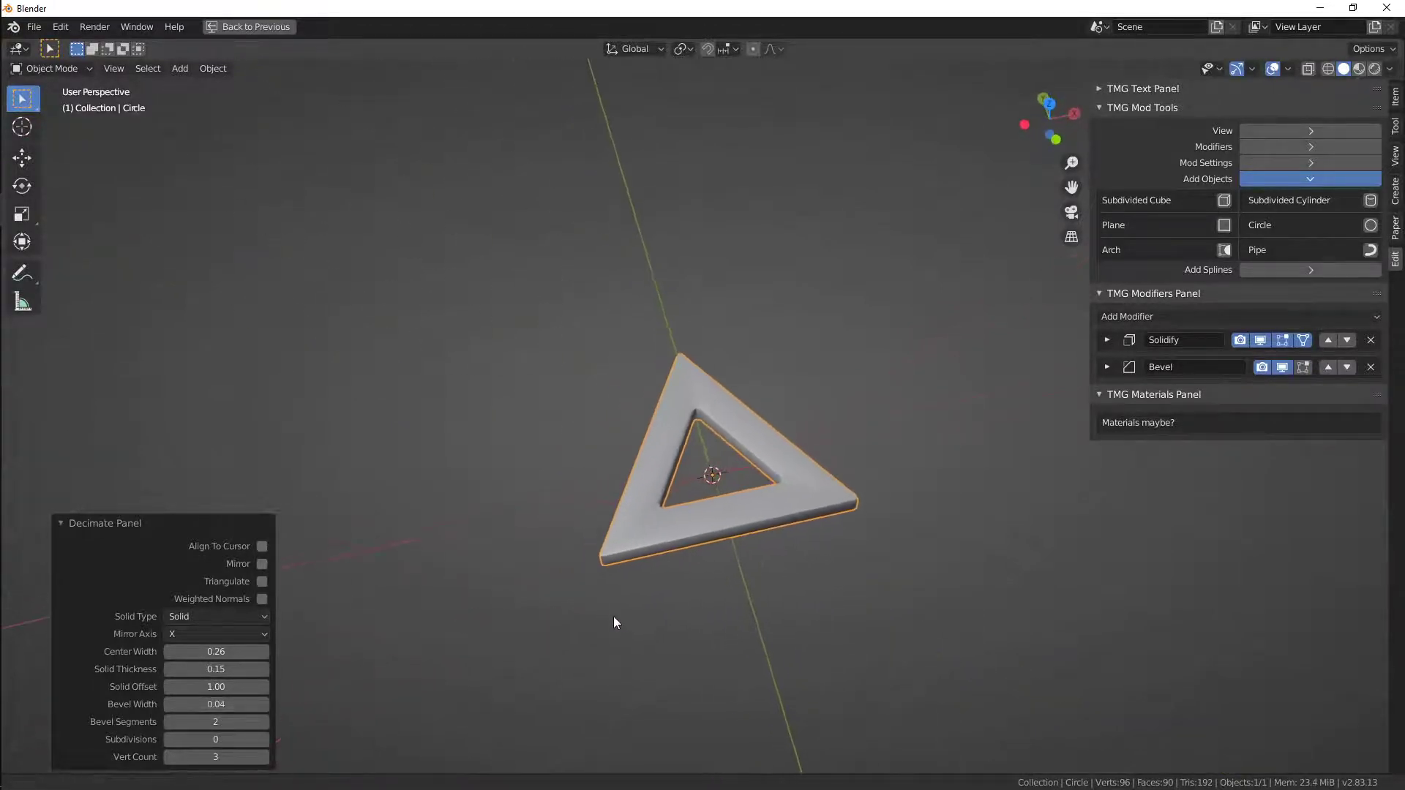
{"action": "scroll", "coordinate": [779, 493], "scroll_direction": "up", "scroll_amount": 3}
{"action": "left_click_drag", "start_coordinate": [779, 493], "coordinate": [680, 455], "text": "alt"}
{"action": "middle_click_drag", "start_coordinate": [680, 459], "coordinate": [468, 651]}
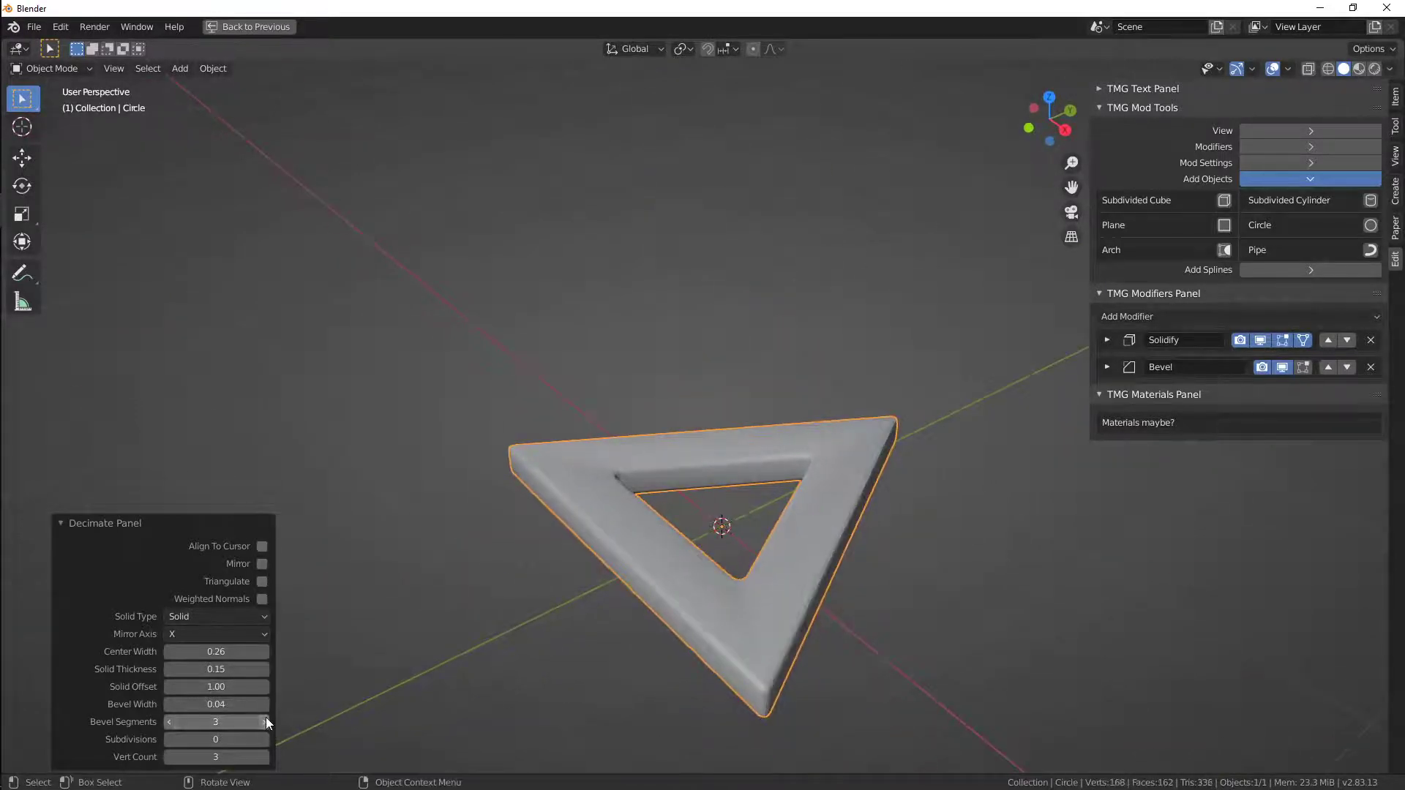
{"action": "left_click", "coordinate": [265, 722]}
Delete the triangular ring and add a Basic Spline object
{"action": "middle_click_drag", "start_coordinate": [307, 703], "coordinate": [864, 457]}
{"action": "key", "text": "Delete"}
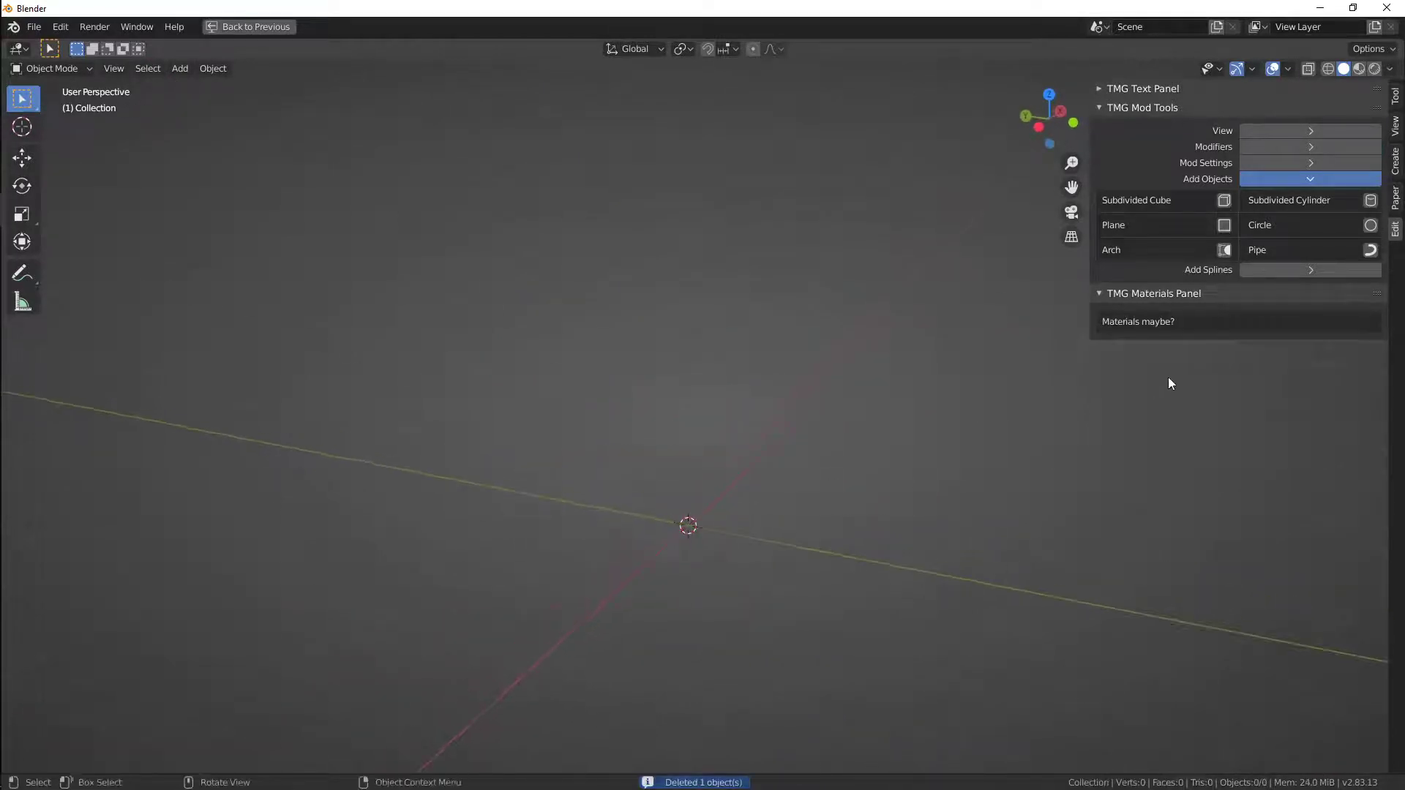
{"action": "left_click", "coordinate": [1275, 177]}
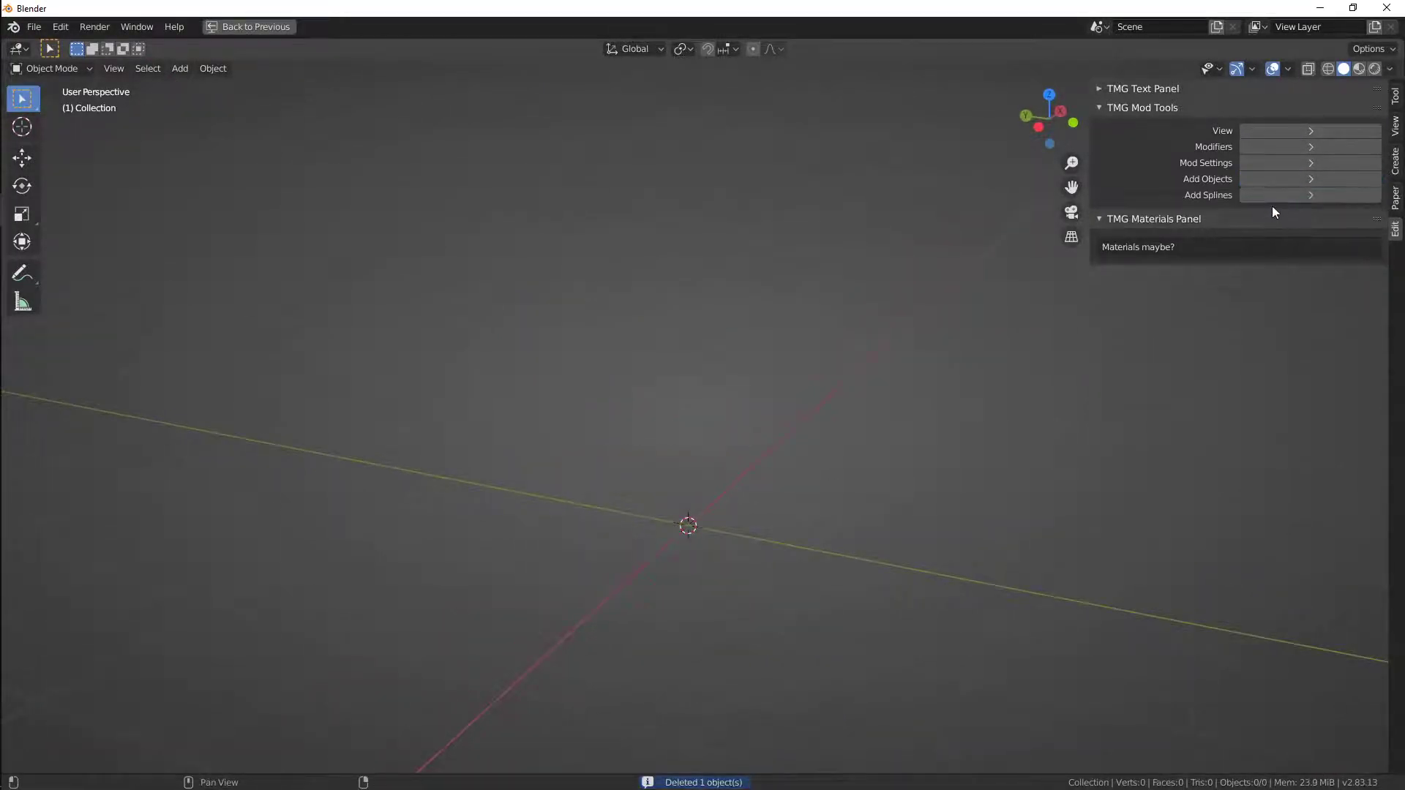
{"action": "left_click", "coordinate": [1270, 196]}
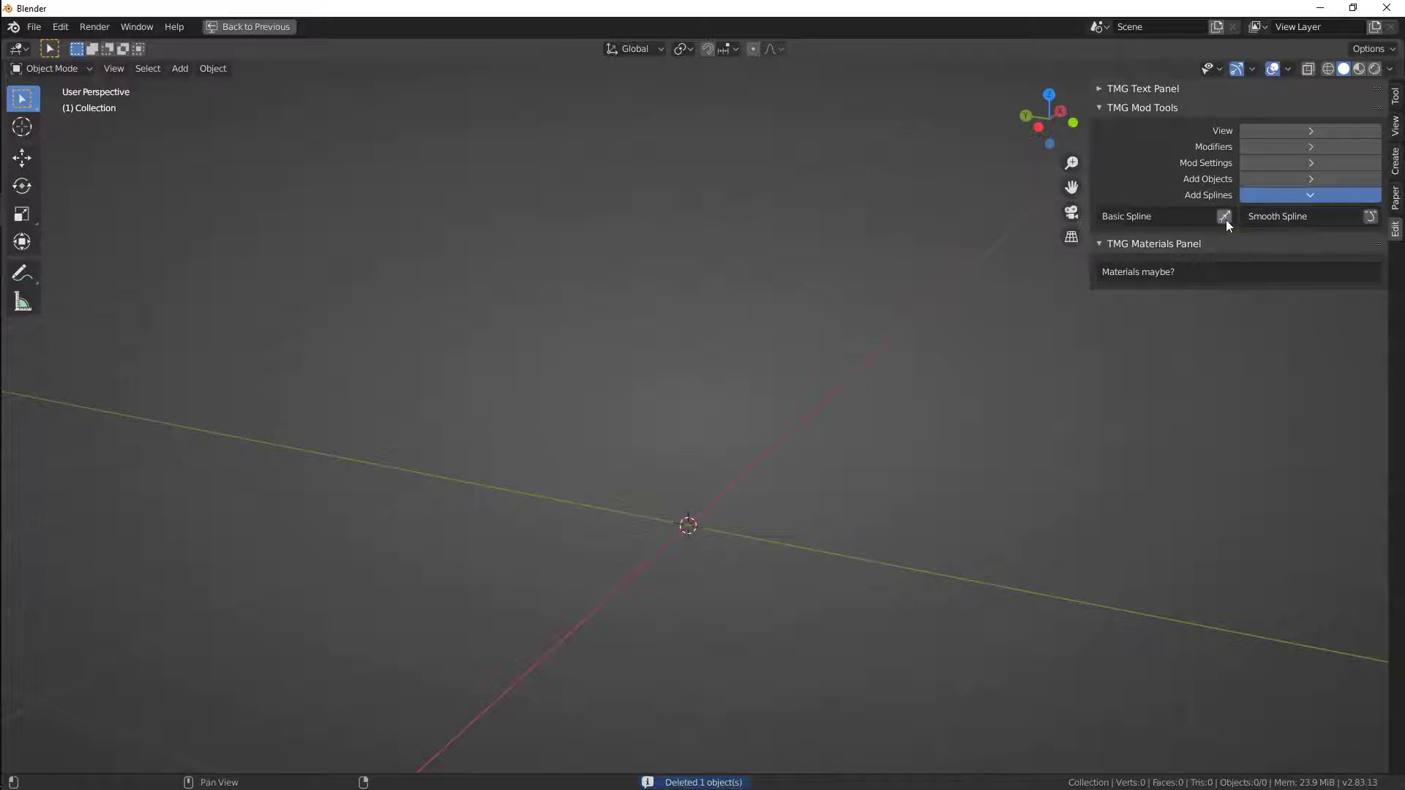
{"action": "left_click", "coordinate": [1224, 217]}
Extrude the basic spline's end point twice, by about (-0.88, 1.20, 0.59) m and (-0.75, 0.39, 1.28) m
{"action": "middle_click_drag", "start_coordinate": [749, 507], "coordinate": [794, 481]}
{"action": "key", "text": "Tab"}
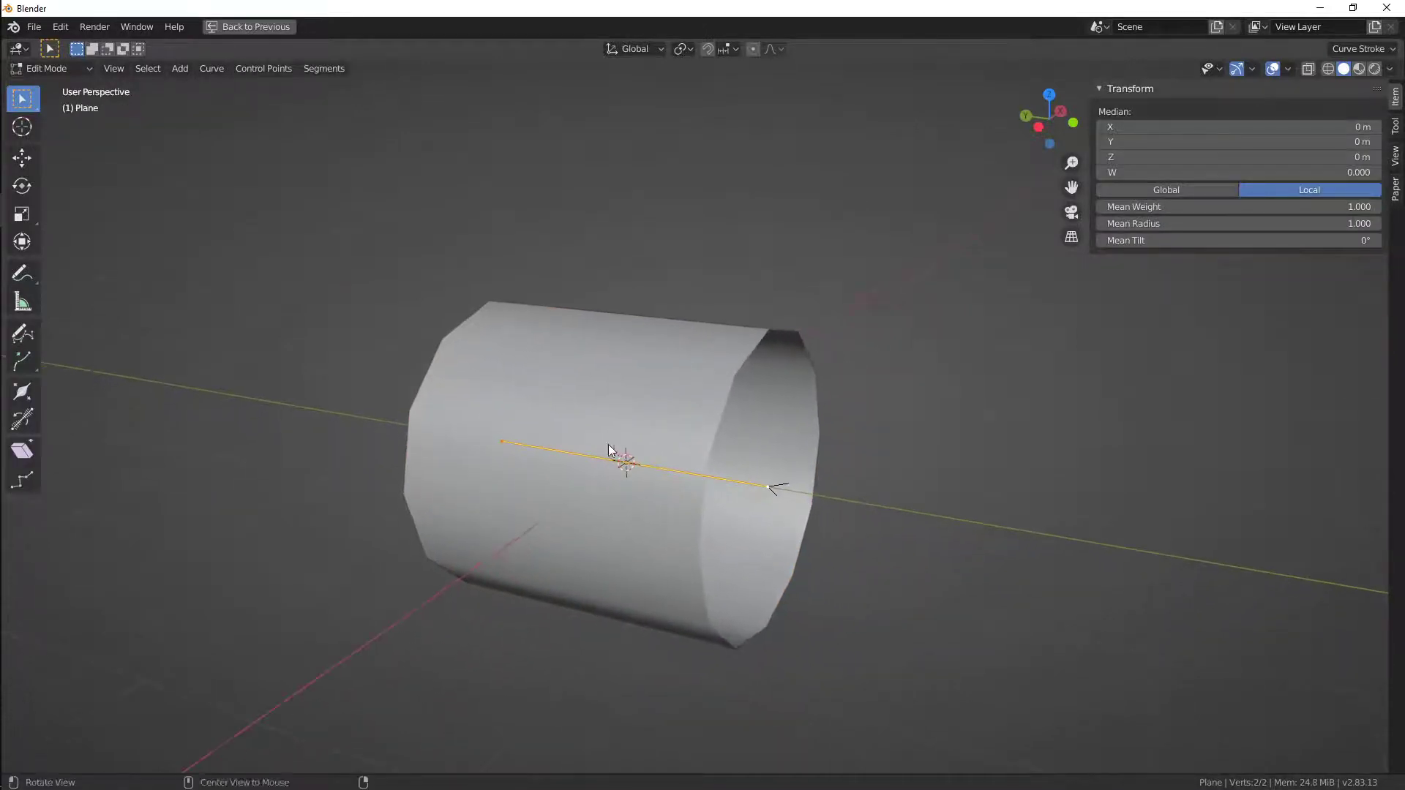
{"action": "left_click_drag", "start_coordinate": [608, 445], "coordinate": [842, 469], "text": "alt"}
{"action": "left_click", "coordinate": [845, 511]}
{"action": "left_click_drag", "start_coordinate": [943, 489], "coordinate": [810, 473], "text": "alt+shift"}
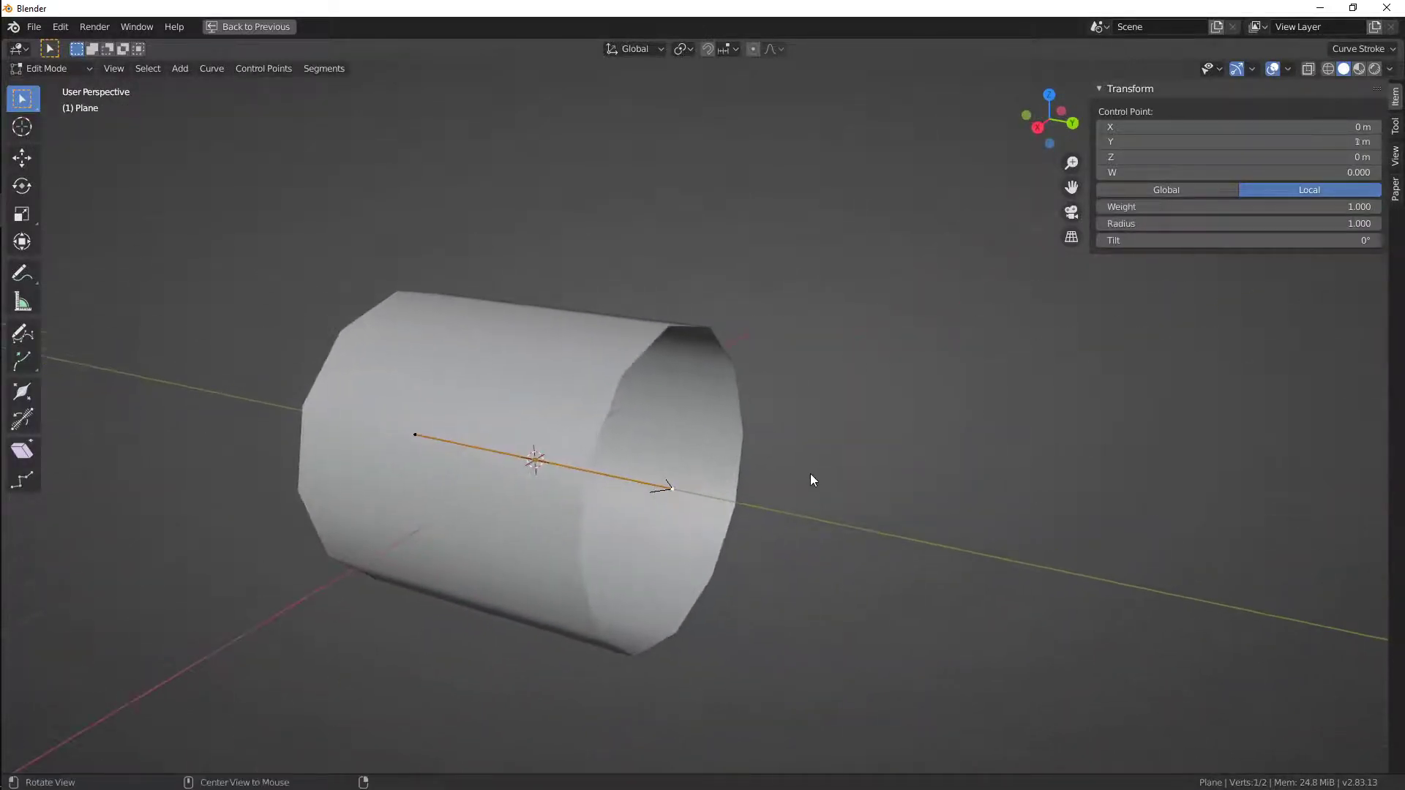
{"action": "key", "text": "e"}
{"action": "left_click", "coordinate": [991, 307]}
{"action": "key", "text": "e"}
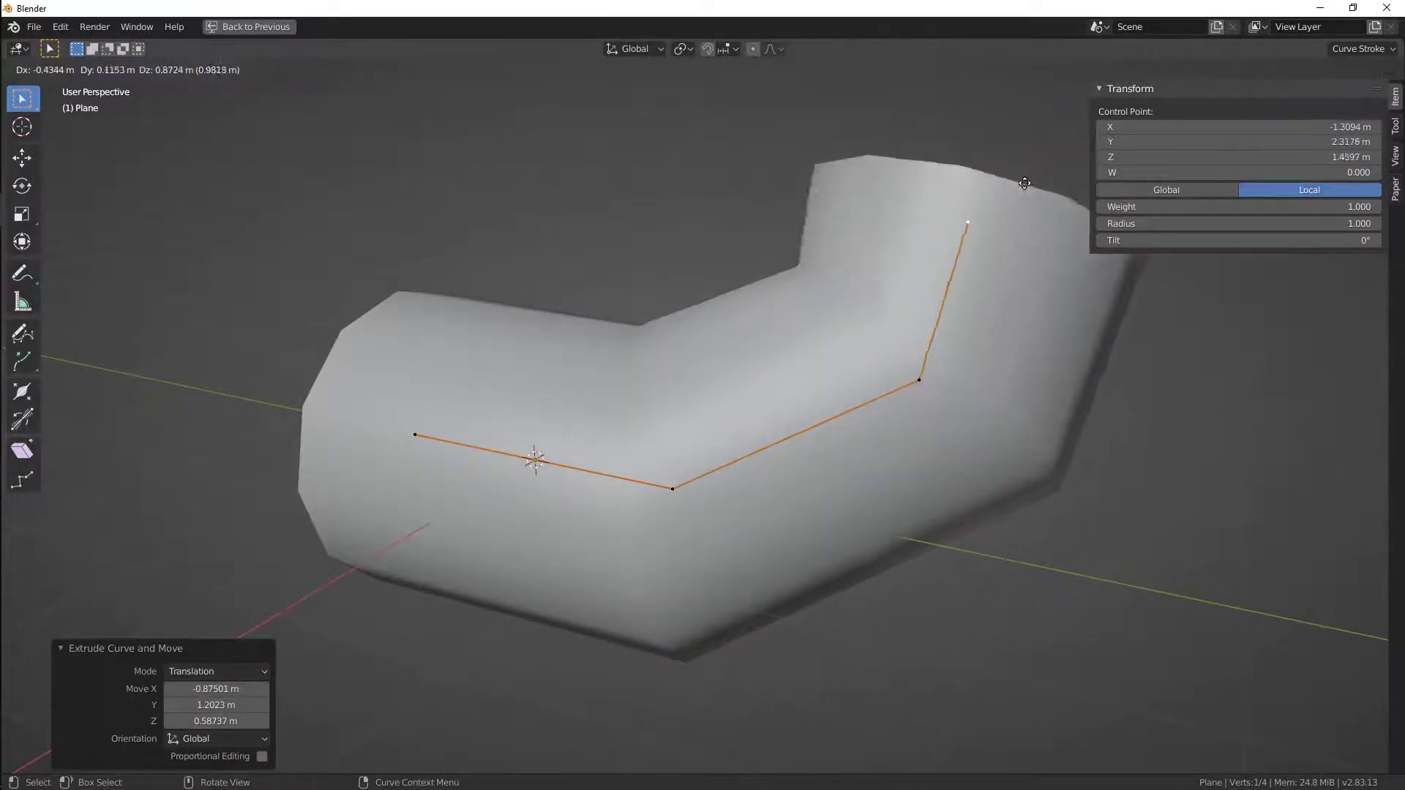
{"action": "left_click", "coordinate": [1077, 118]}
Shrink the radius at the spline's upper end point to about 0.18
{"action": "scroll", "coordinate": [987, 322], "scroll_direction": "down", "scroll_amount": 3}
{"action": "middle_click_drag", "start_coordinate": [957, 371], "coordinate": [1069, 451]}
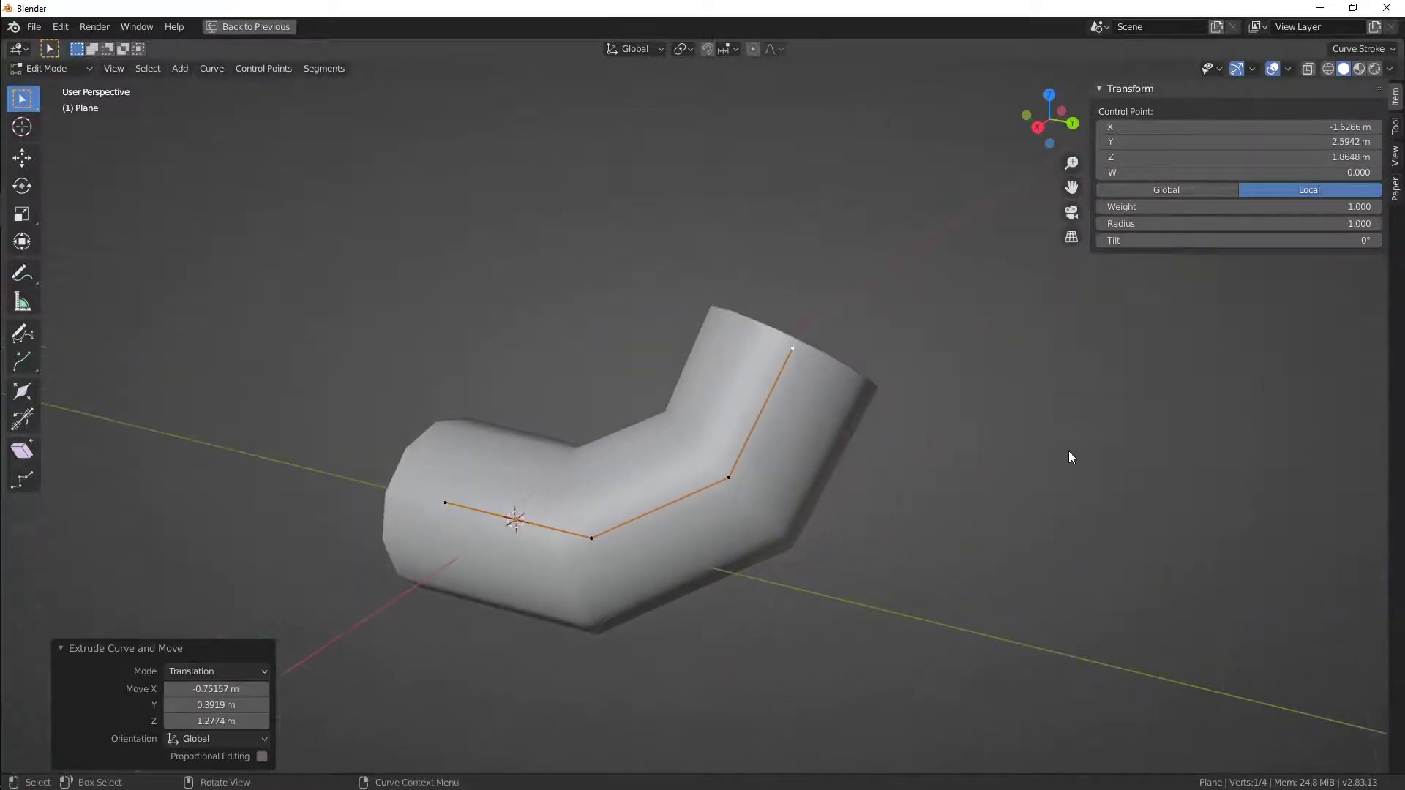
{"action": "key", "text": "alt+s"}
{"action": "left_click", "coordinate": [841, 362]}
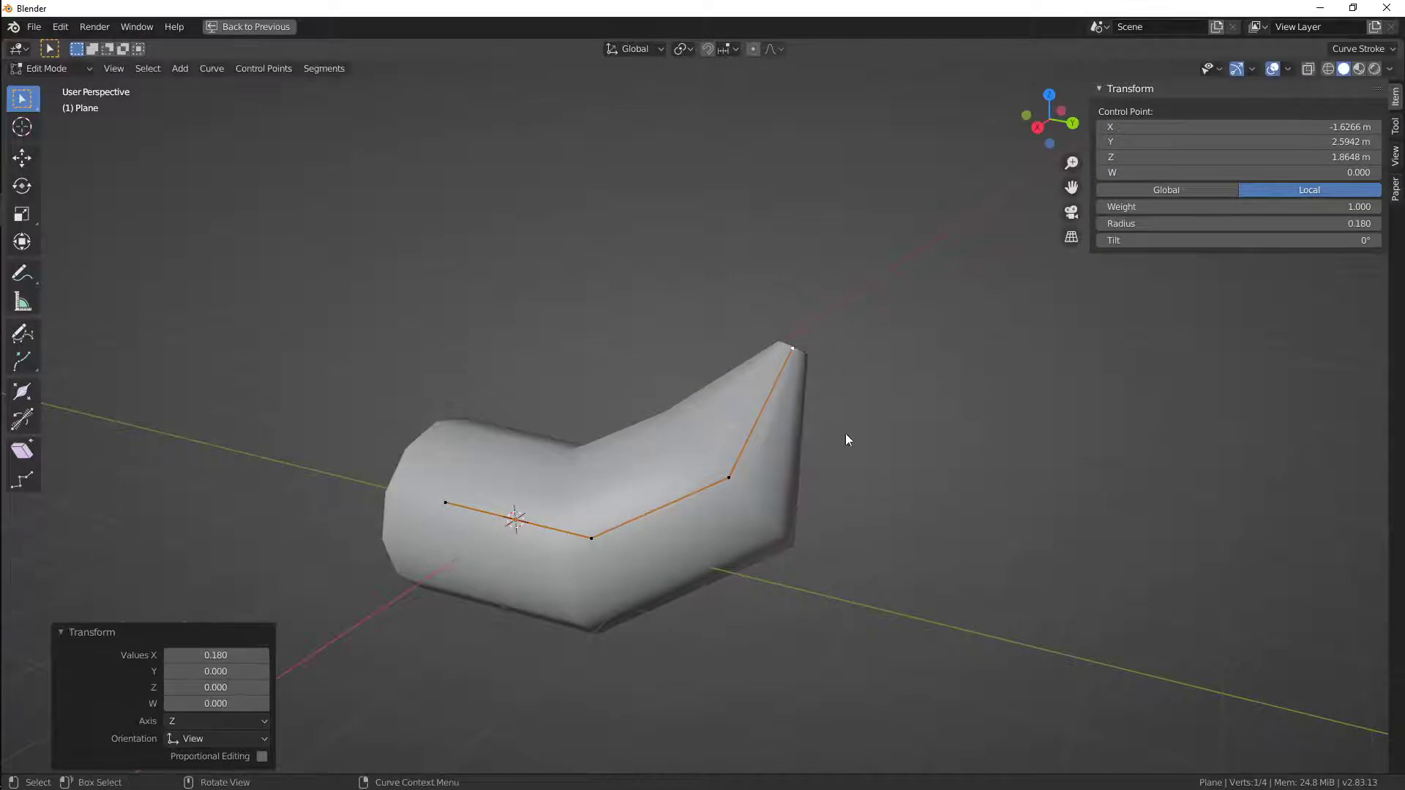
Extrude the narrowed end point by about (-1.27, 2.05, 0.50) m and fatten the new point's radius to about 0.66
{"action": "key", "text": "e"}
{"action": "left_click", "coordinate": [1099, 380]}
{"action": "key", "text": "alt+s"}
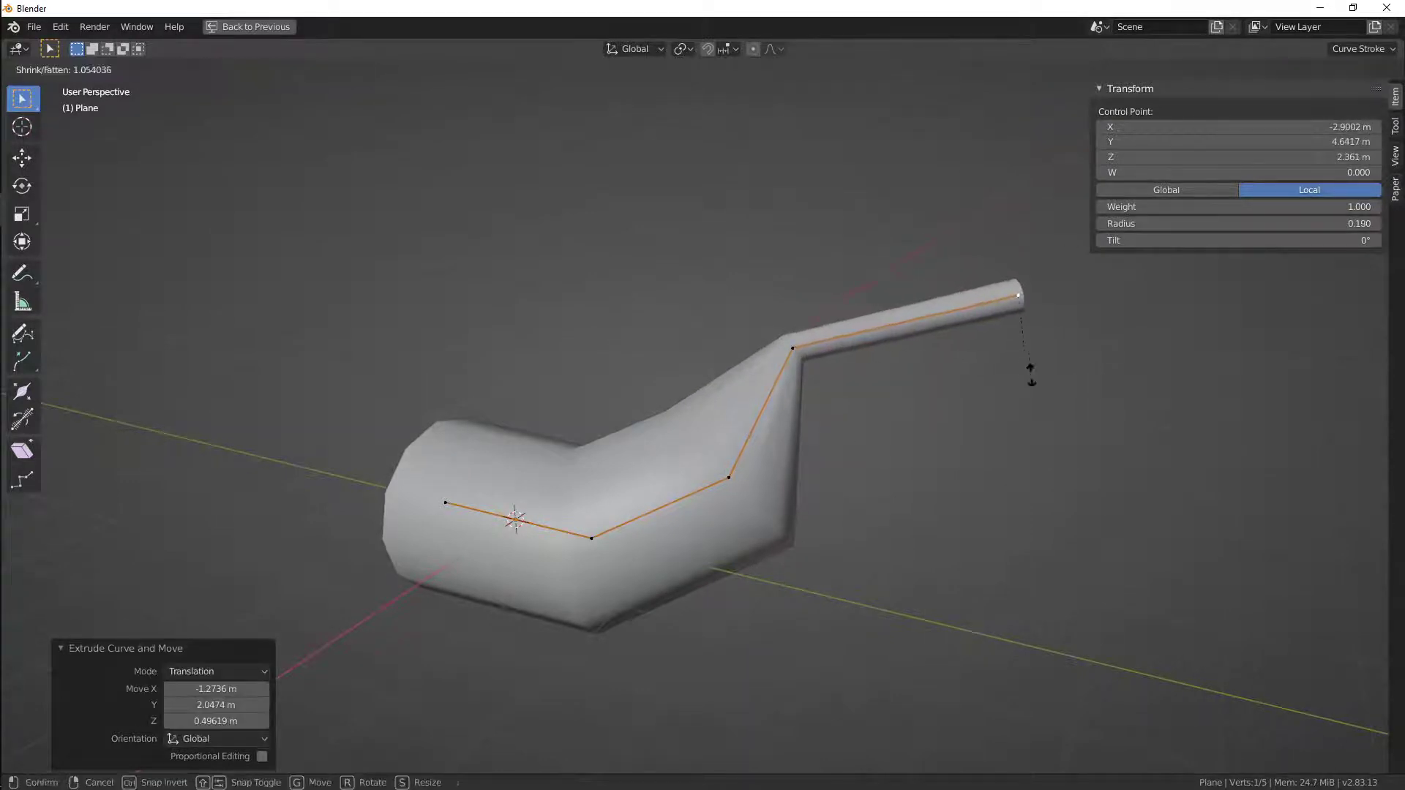
{"action": "left_click", "coordinate": [1231, 455]}
Extrude the spline's end point downward by about 3.3 m and return to Object Mode
{"action": "key", "text": "e"}
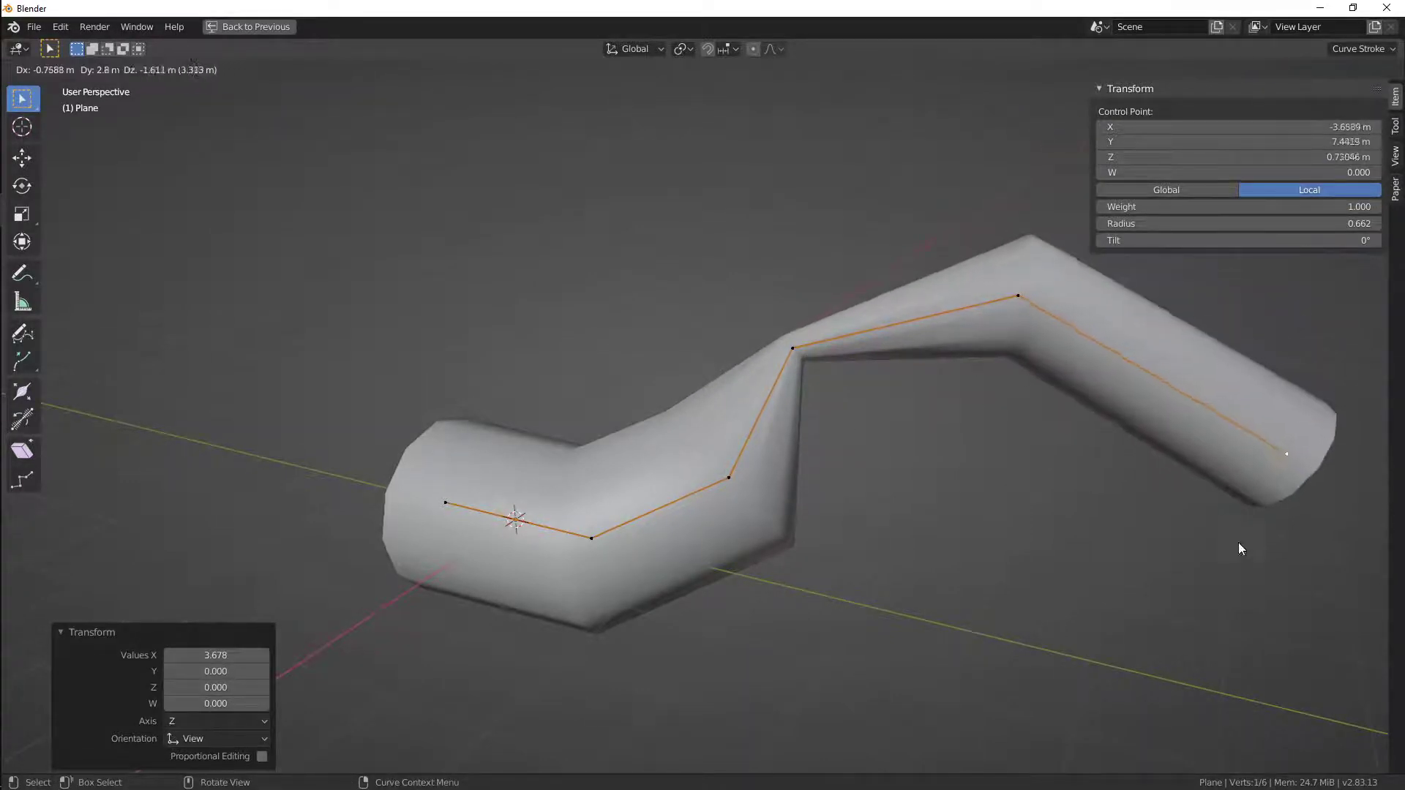
{"action": "left_click", "coordinate": [1238, 543]}
{"action": "scroll", "coordinate": [1046, 472], "scroll_direction": "down", "scroll_amount": 2}
{"action": "key", "text": "Tab"}
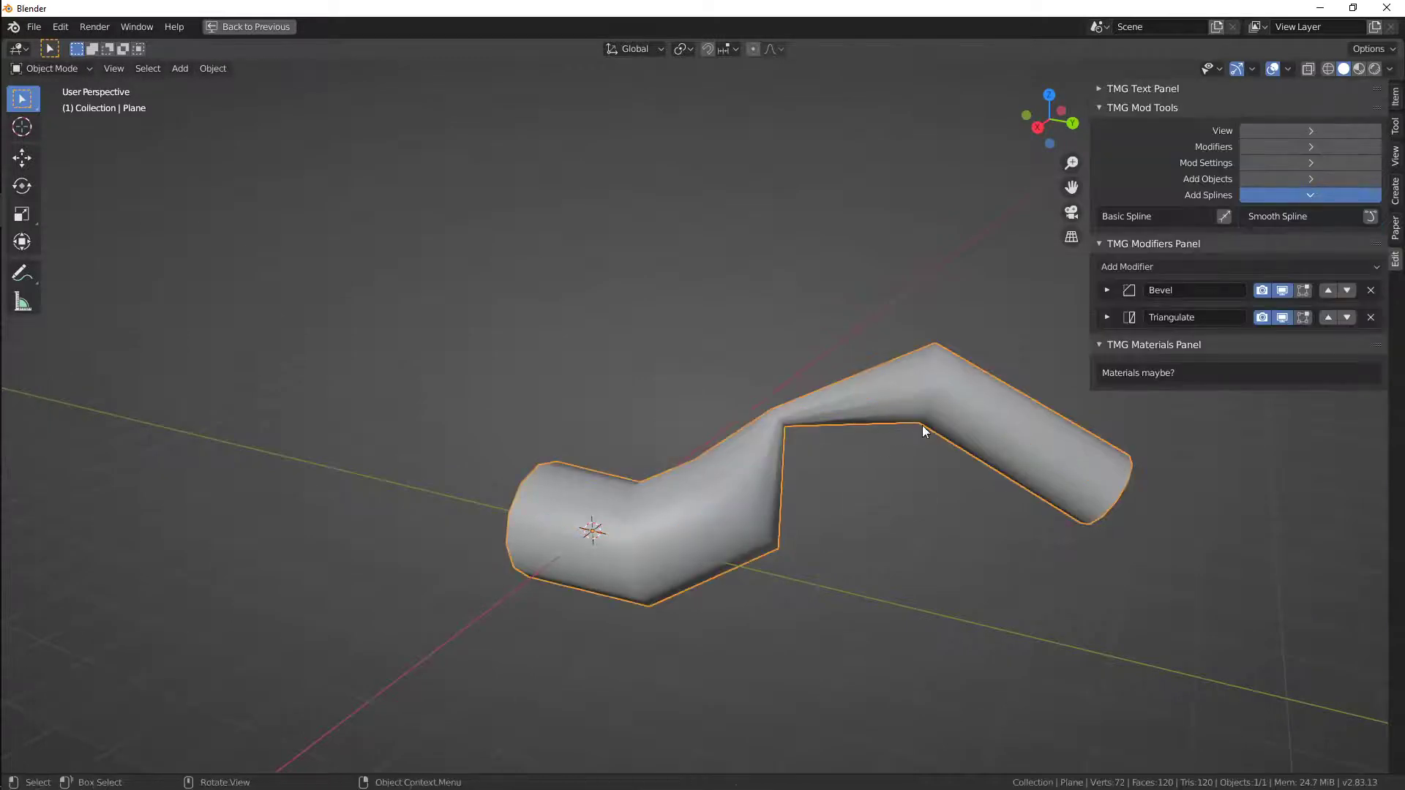
Delete the basic spline and add a Smooth Spline object
{"action": "key", "text": "x"}
{"action": "left_click", "coordinate": [946, 396]}
{"action": "left_click", "coordinate": [1369, 216]}
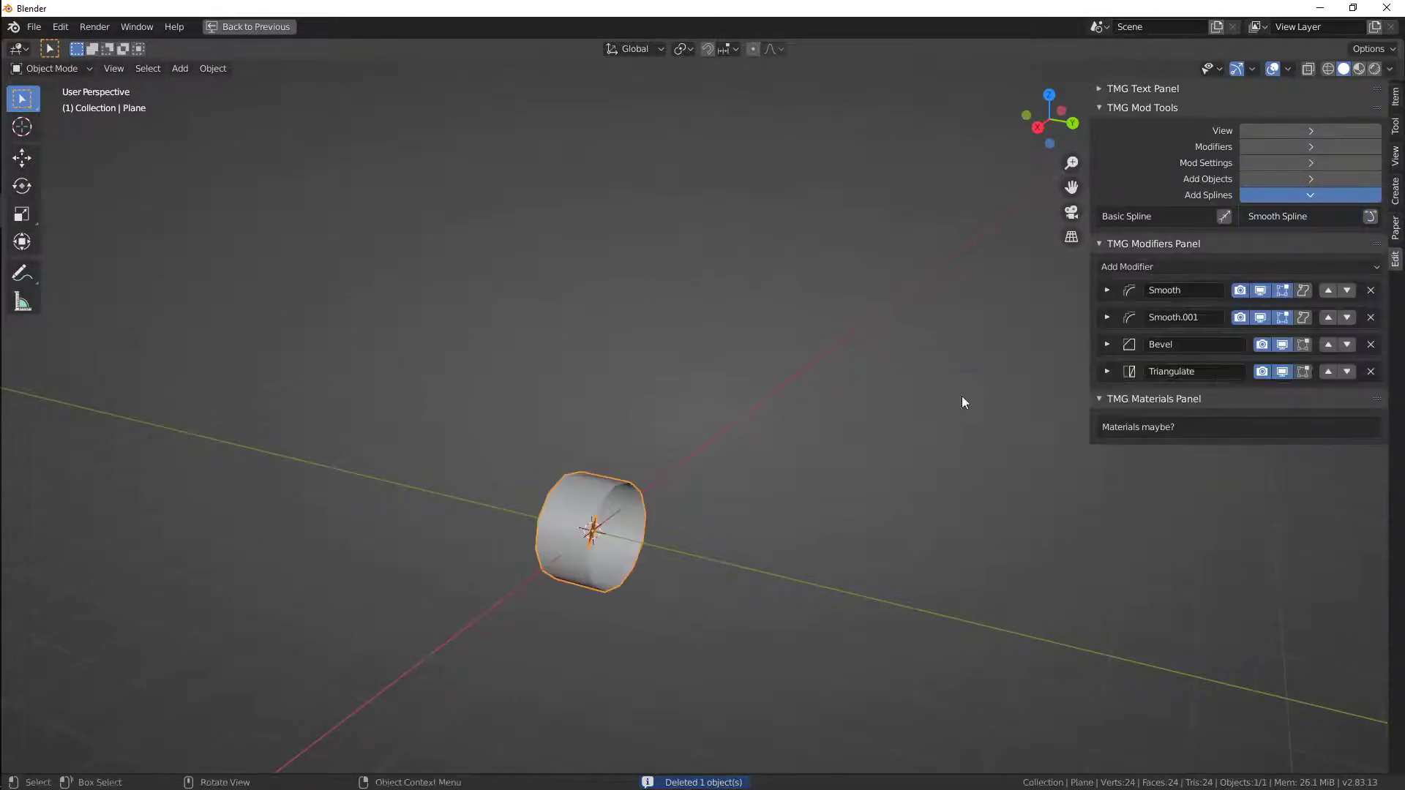
Extrude the smooth spline's end point by about (-0.92, 2.29, 0.95) m, and extrude another segment upward from it
{"action": "key", "text": "Tab"}
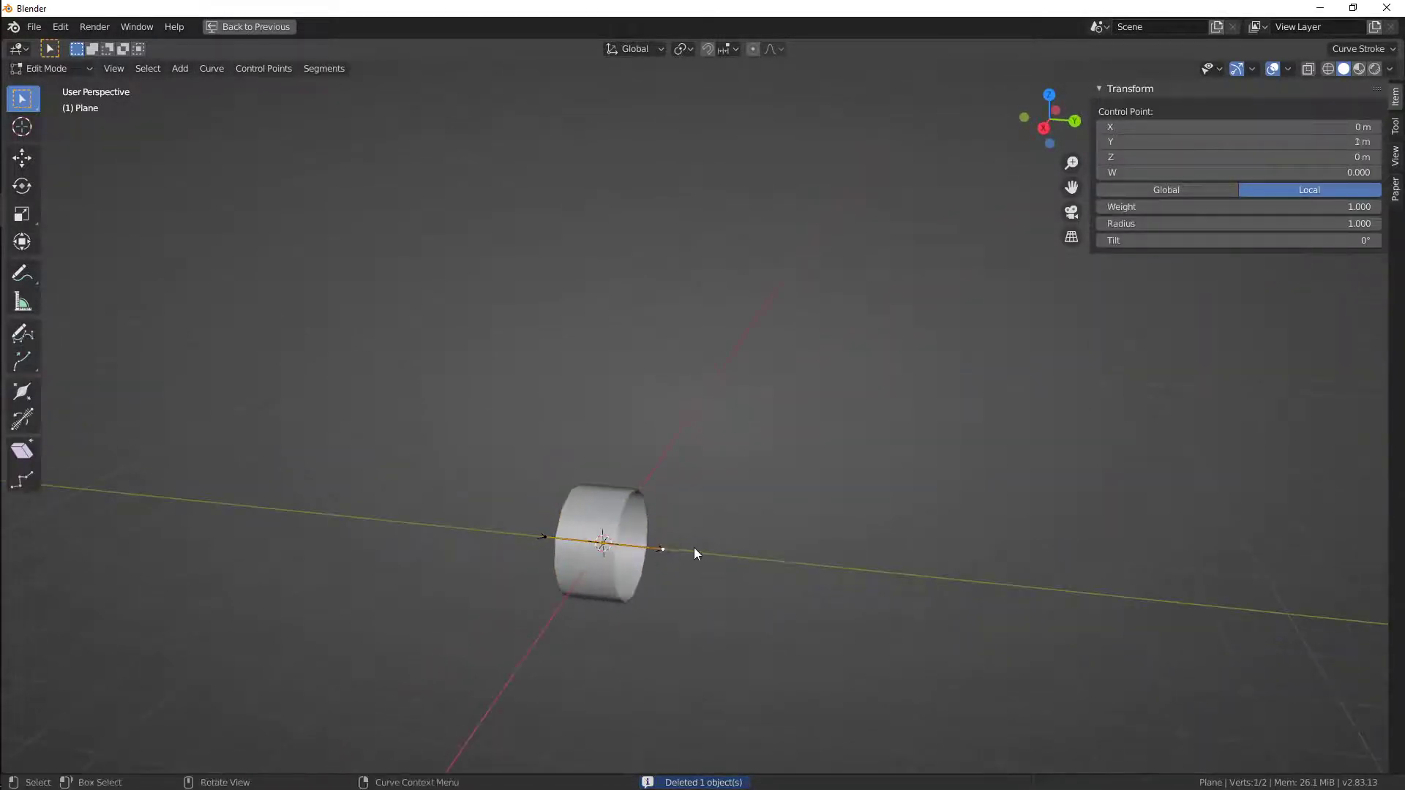
{"action": "key", "text": "e"}
{"action": "left_click", "coordinate": [834, 485]}
{"action": "key", "text": "e"}
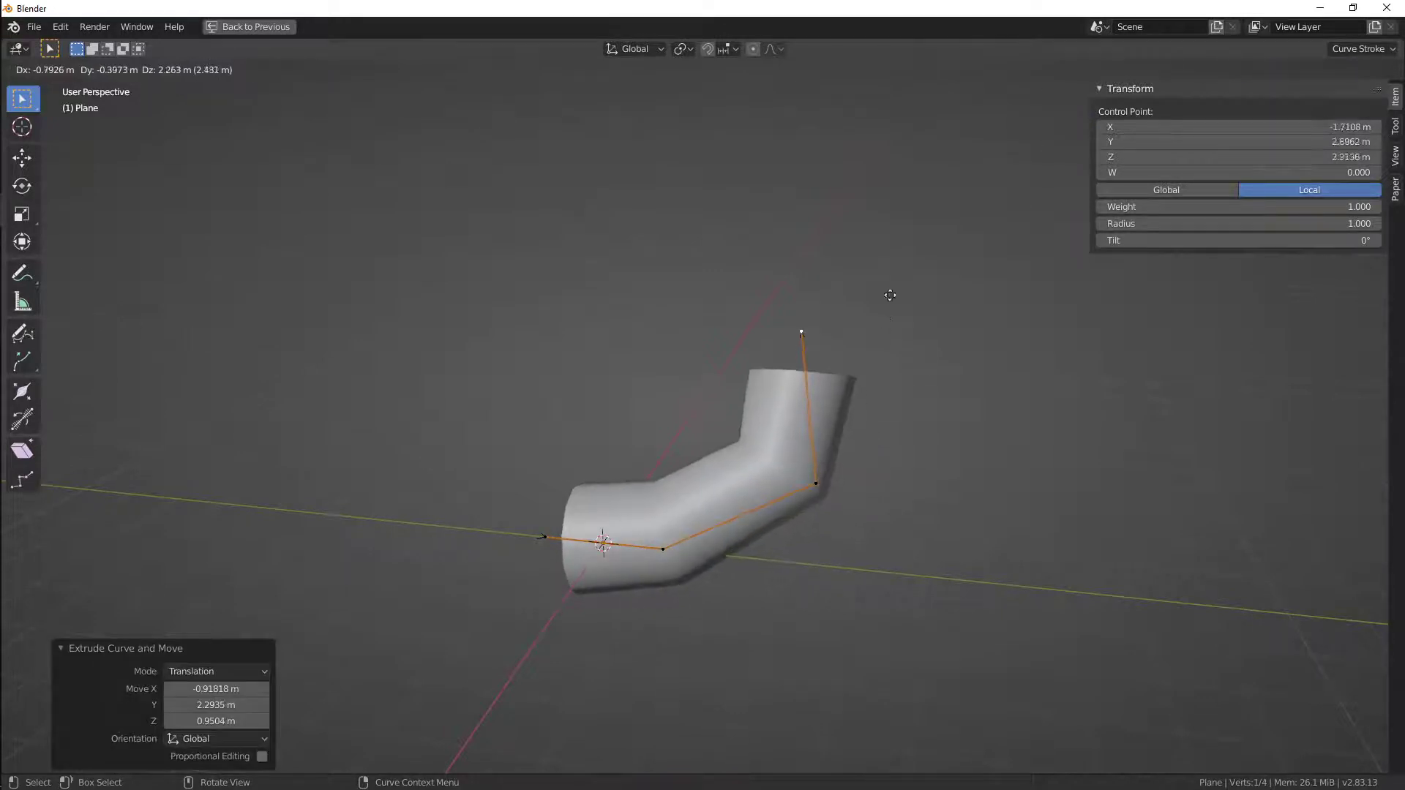
Extend the pipe spline by two extruded points, one upward and one outward along Y, and shrink the last point's radius to 0.182
{"action": "left_click", "coordinate": [896, 286]}
{"action": "key", "text": "e"}
{"action": "left_click", "coordinate": [1068, 271]}
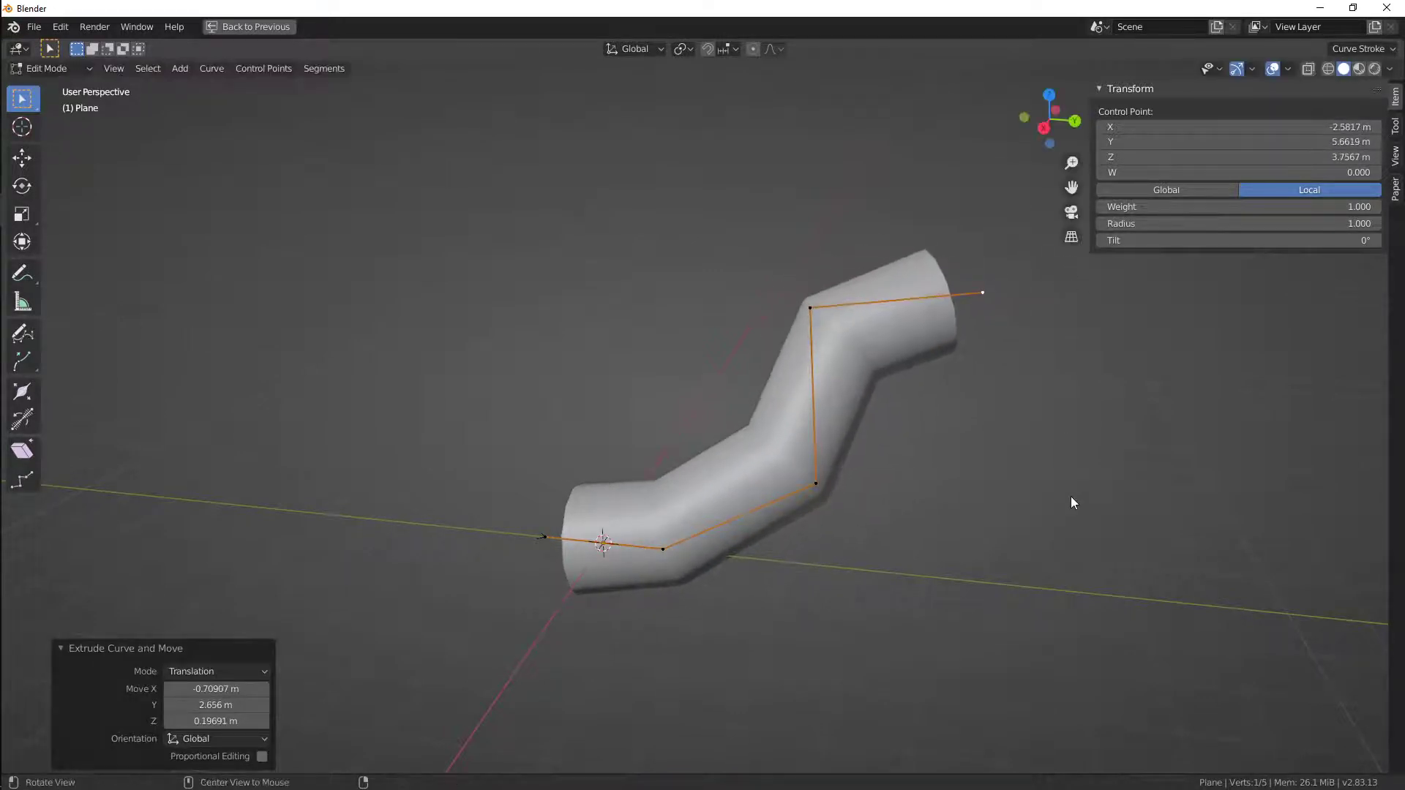
{"action": "key", "text": "alt+s"}
{"action": "left_click", "coordinate": [982, 326]}
Extrude one more point down and outward from the spline's end and fatten its radius to 0.908
{"action": "key", "text": "e"}
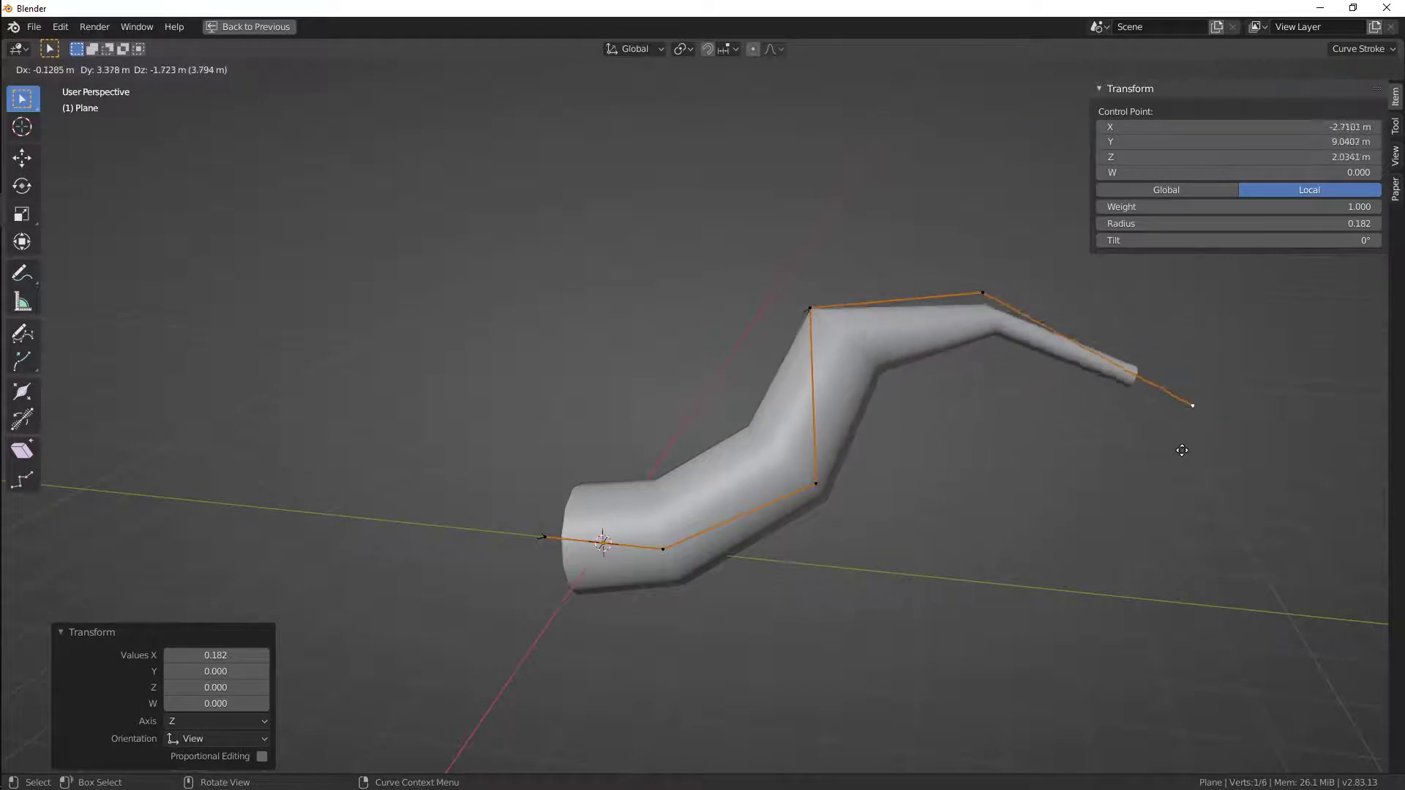
{"action": "left_click", "coordinate": [1130, 448]}
{"action": "key", "text": "alt+s"}
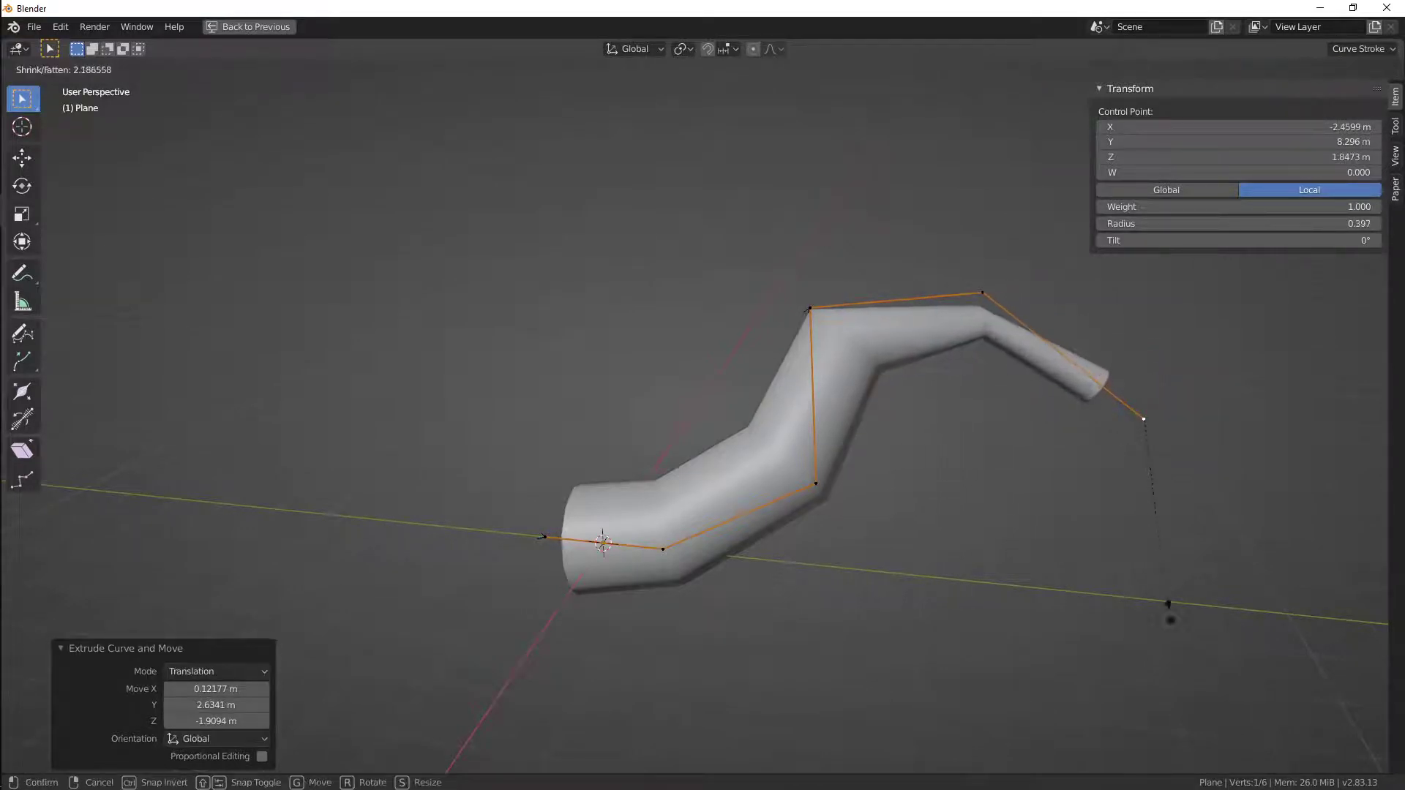
{"action": "left_click", "coordinate": [1239, 505]}
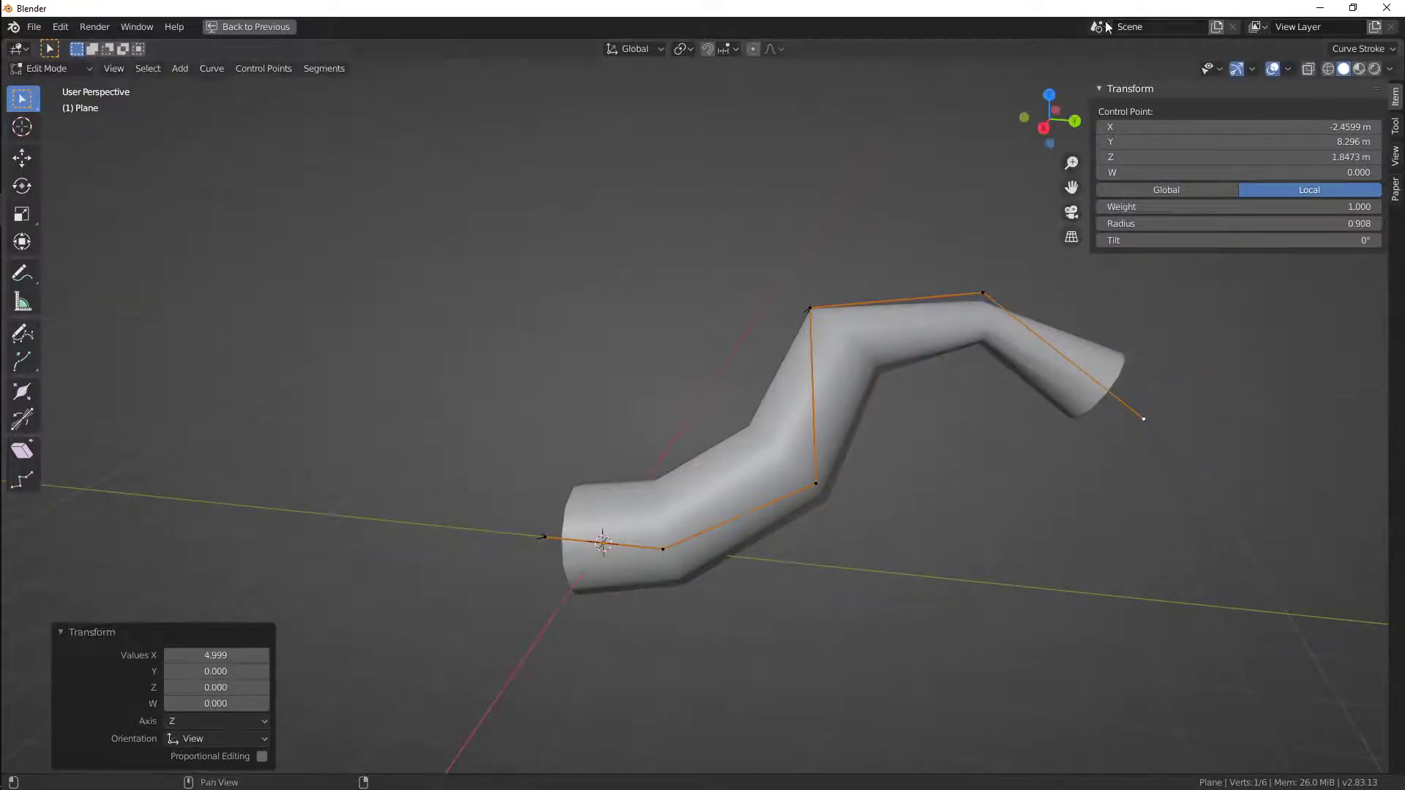
Move the spline's end point about 2.3 m lower and shift the neighbouring point farther out along Y
{"action": "key", "text": "g"}
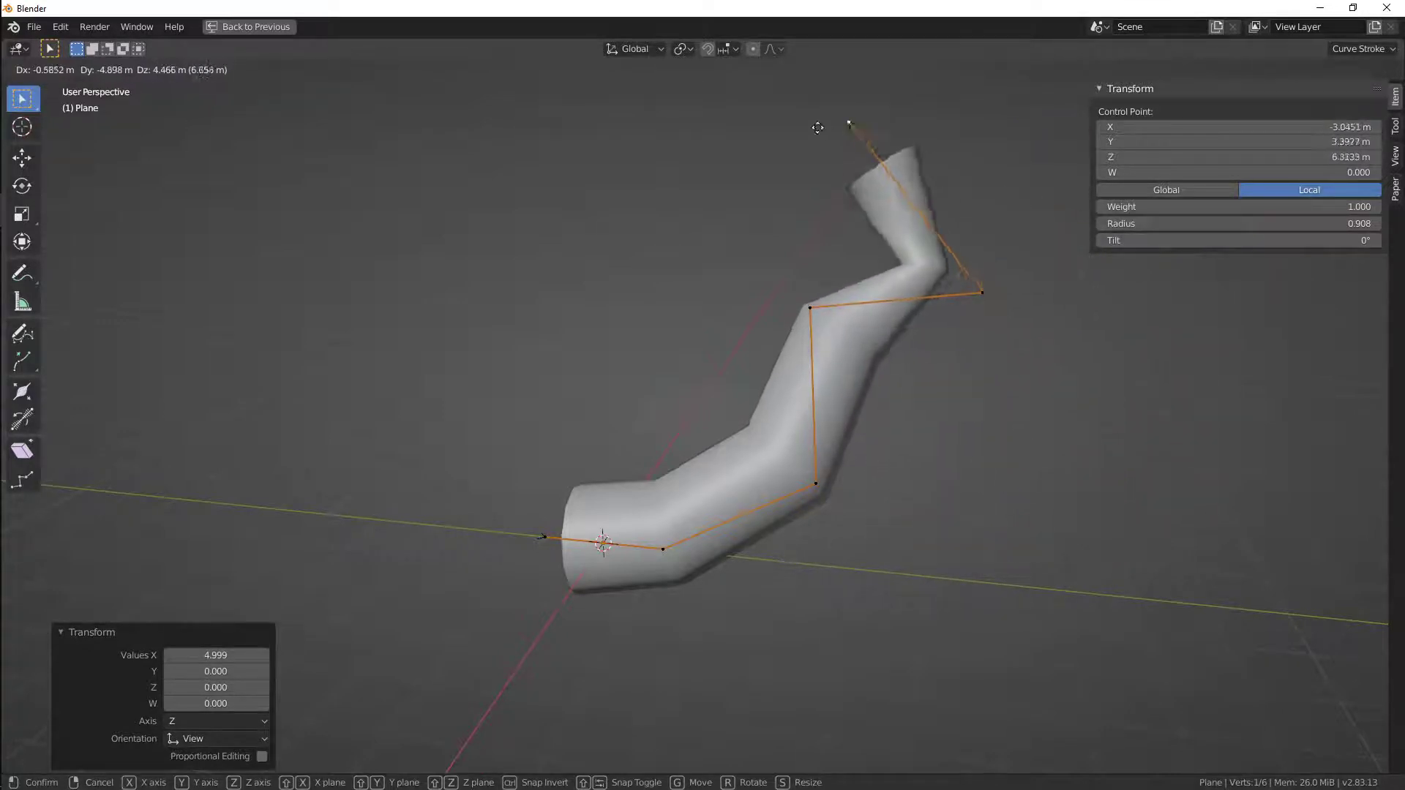
{"action": "left_click", "coordinate": [1110, 604]}
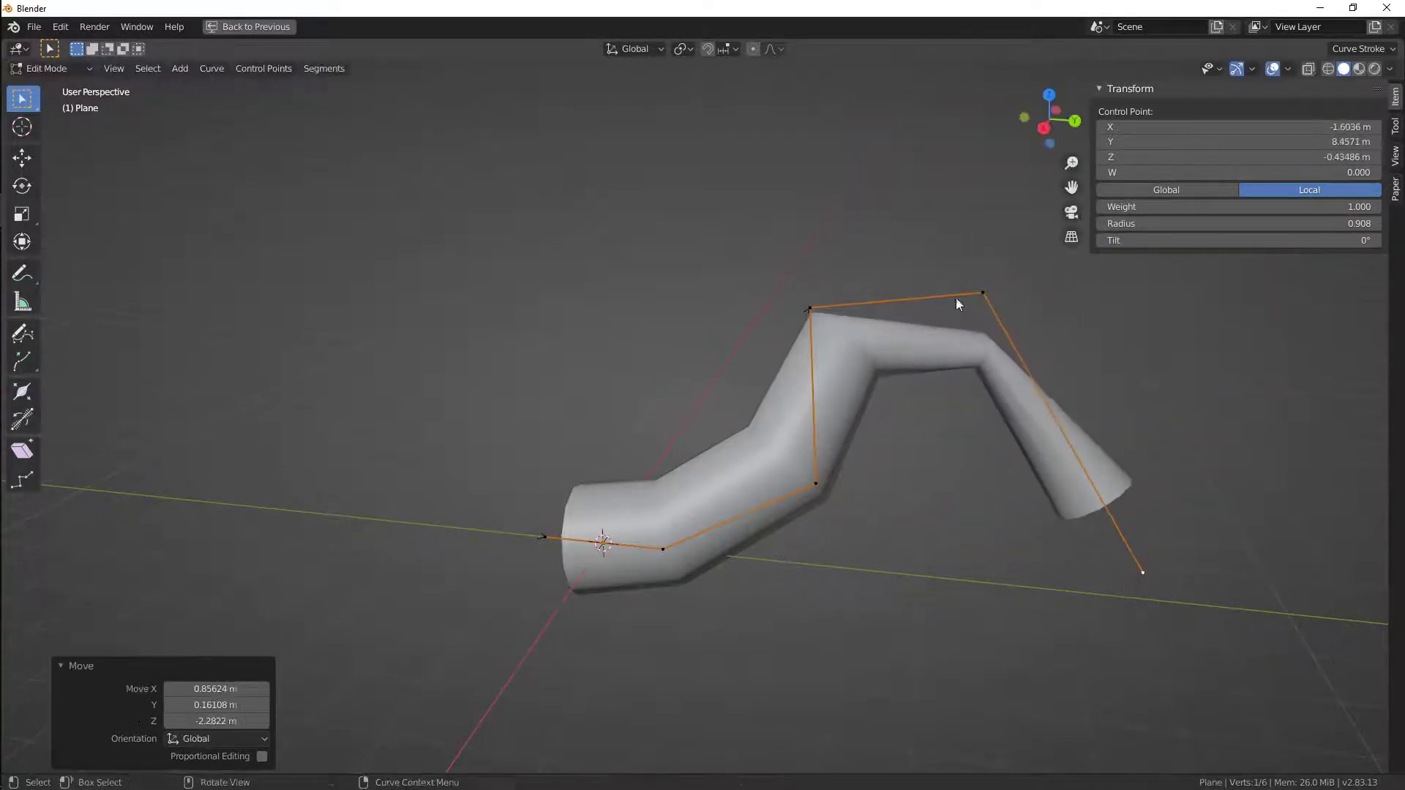
{"action": "left_click", "coordinate": [973, 295]}
{"action": "key", "text": "g"}
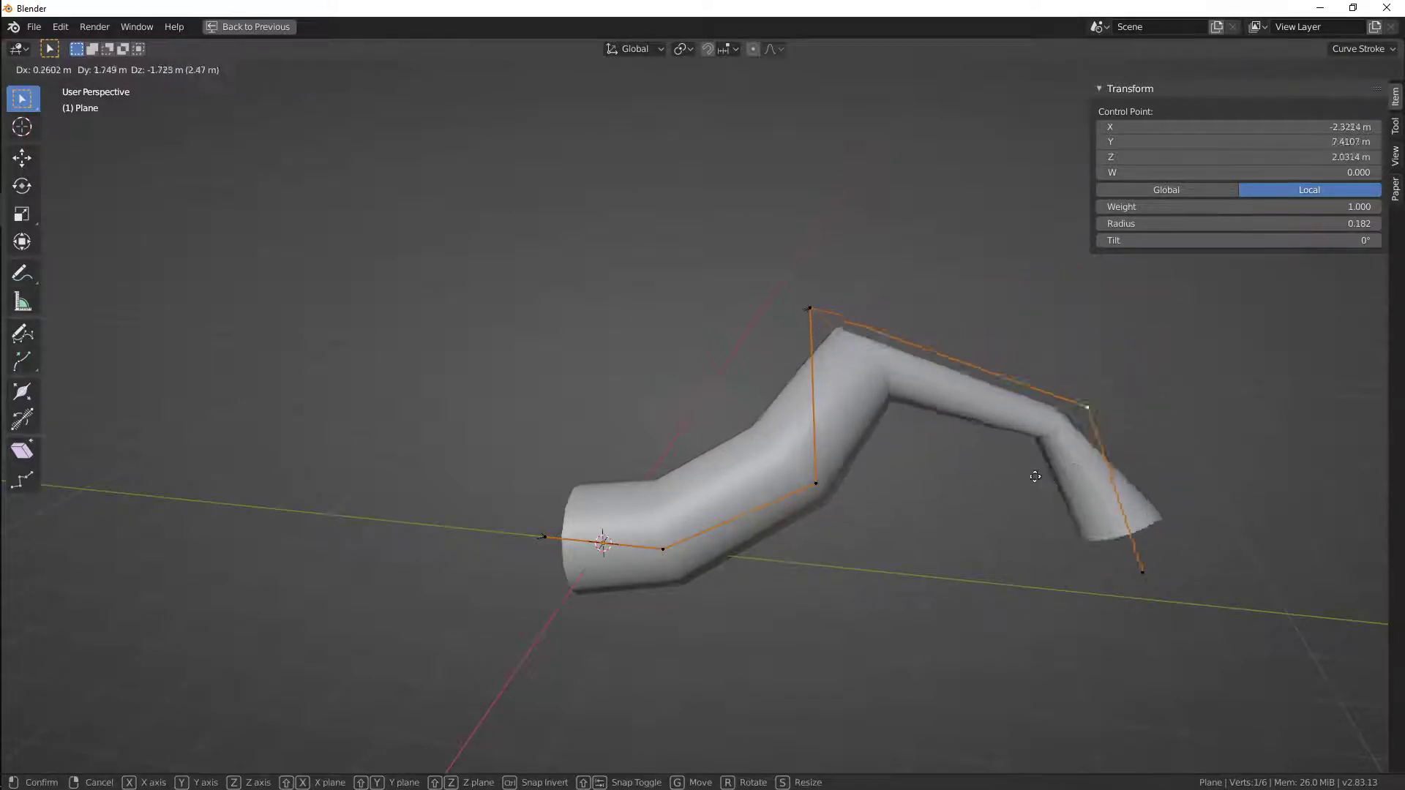
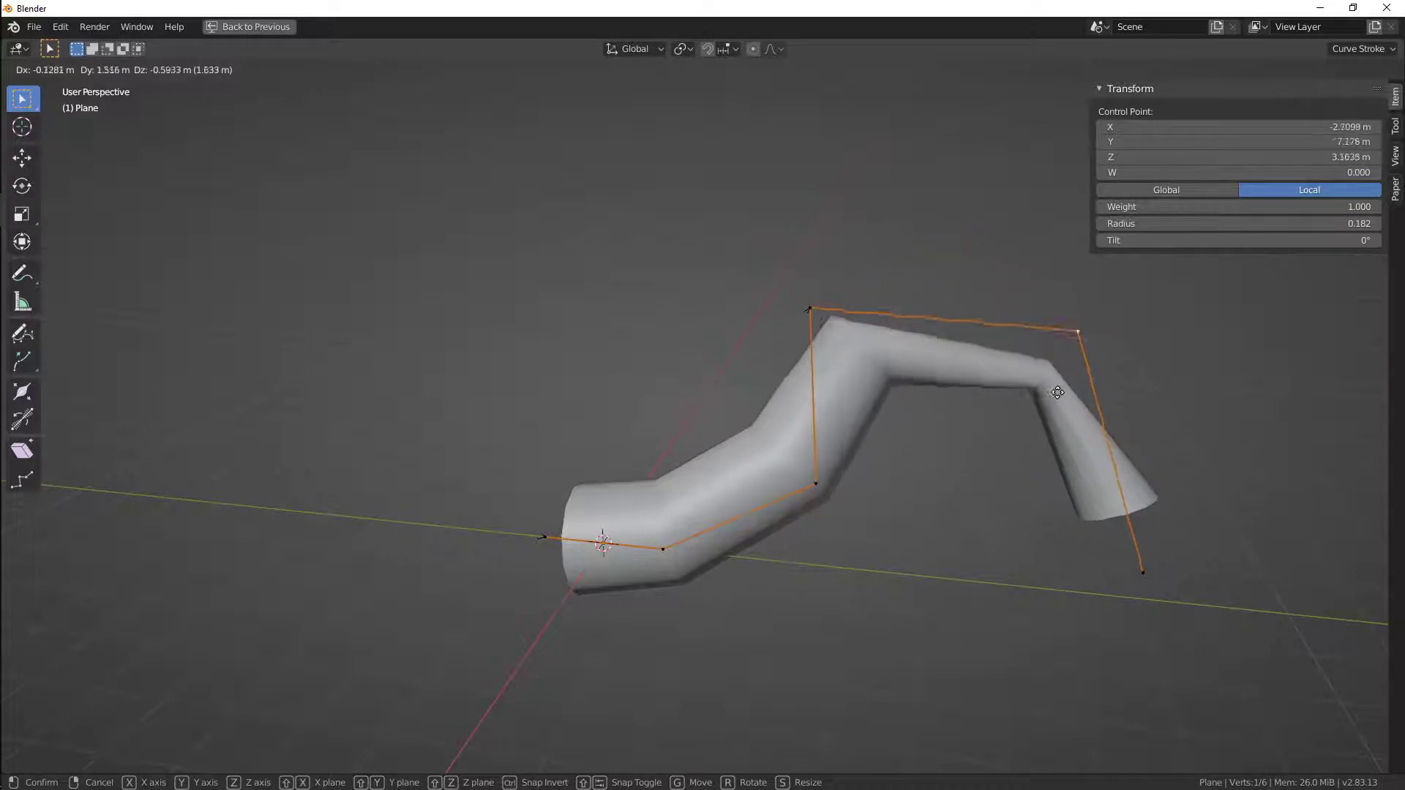
{"action": "left_click", "coordinate": [1053, 368]}
Return to Object Mode, delete the spline object and collapse the Add Splines options
{"action": "key", "text": "Tab"}
{"action": "key", "text": "x"}
{"action": "left_click", "coordinate": [1004, 460]}
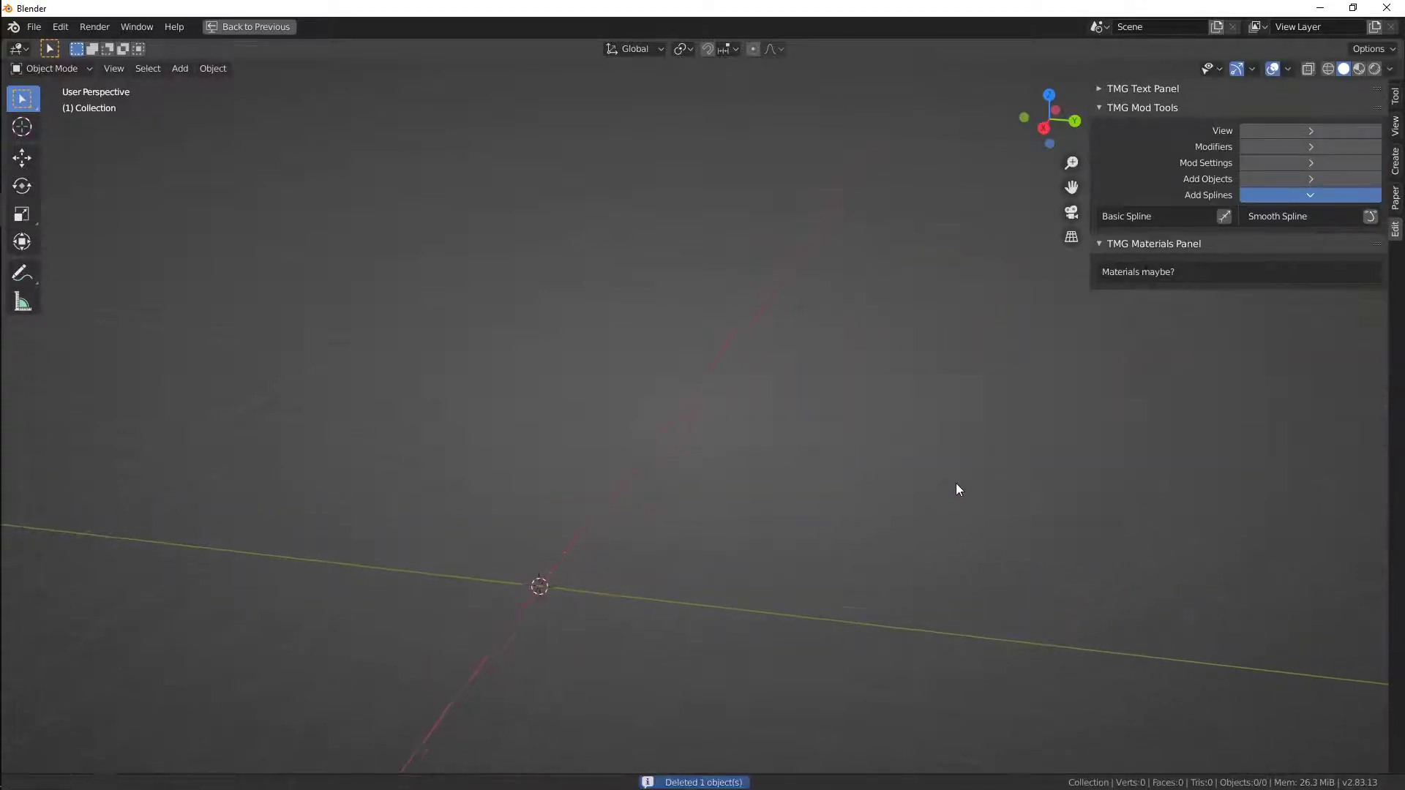
{"action": "left_click", "coordinate": [1262, 198]}
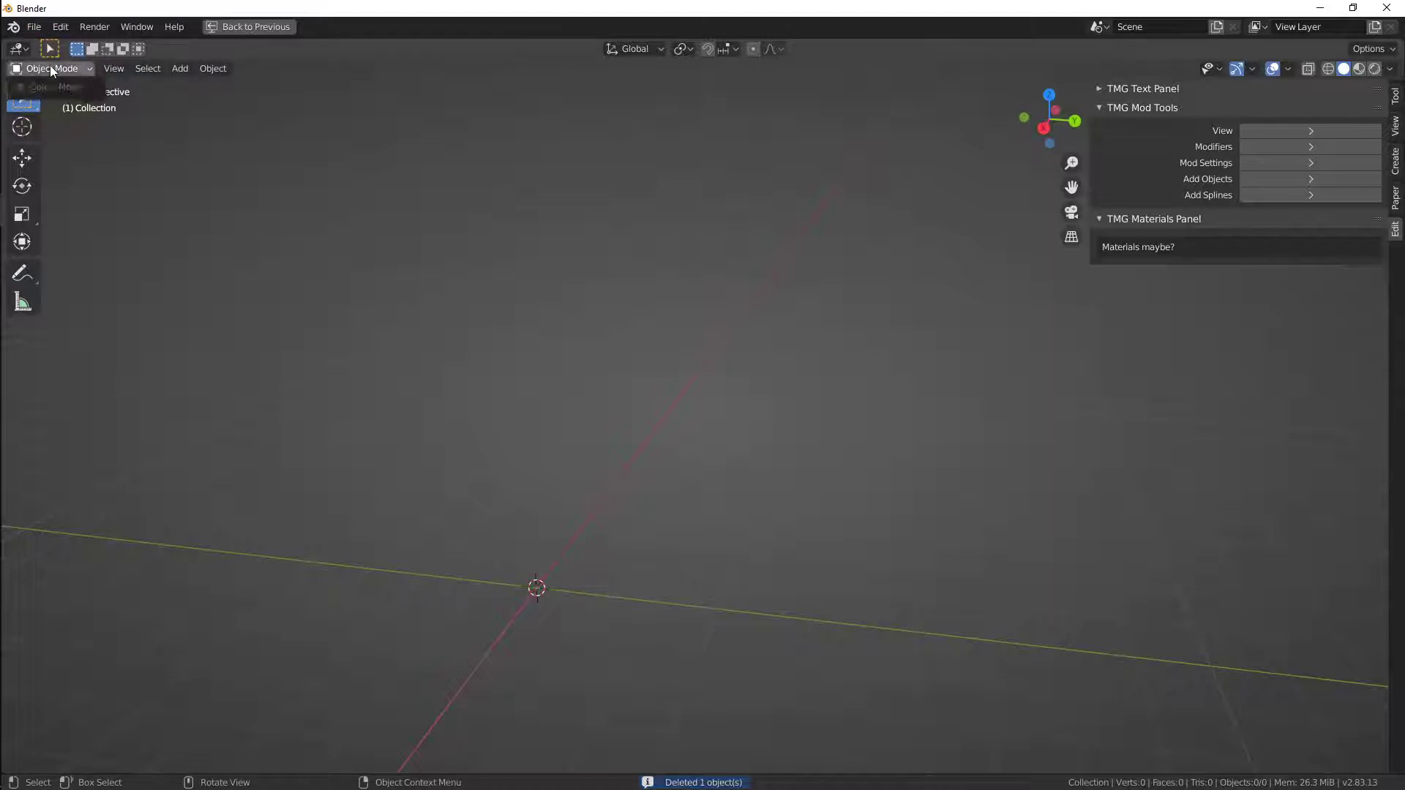
Add a text object at the origin and stand it upright by rotating it 90° about X and 90° about Z
{"action": "key", "text": "shift+a"}
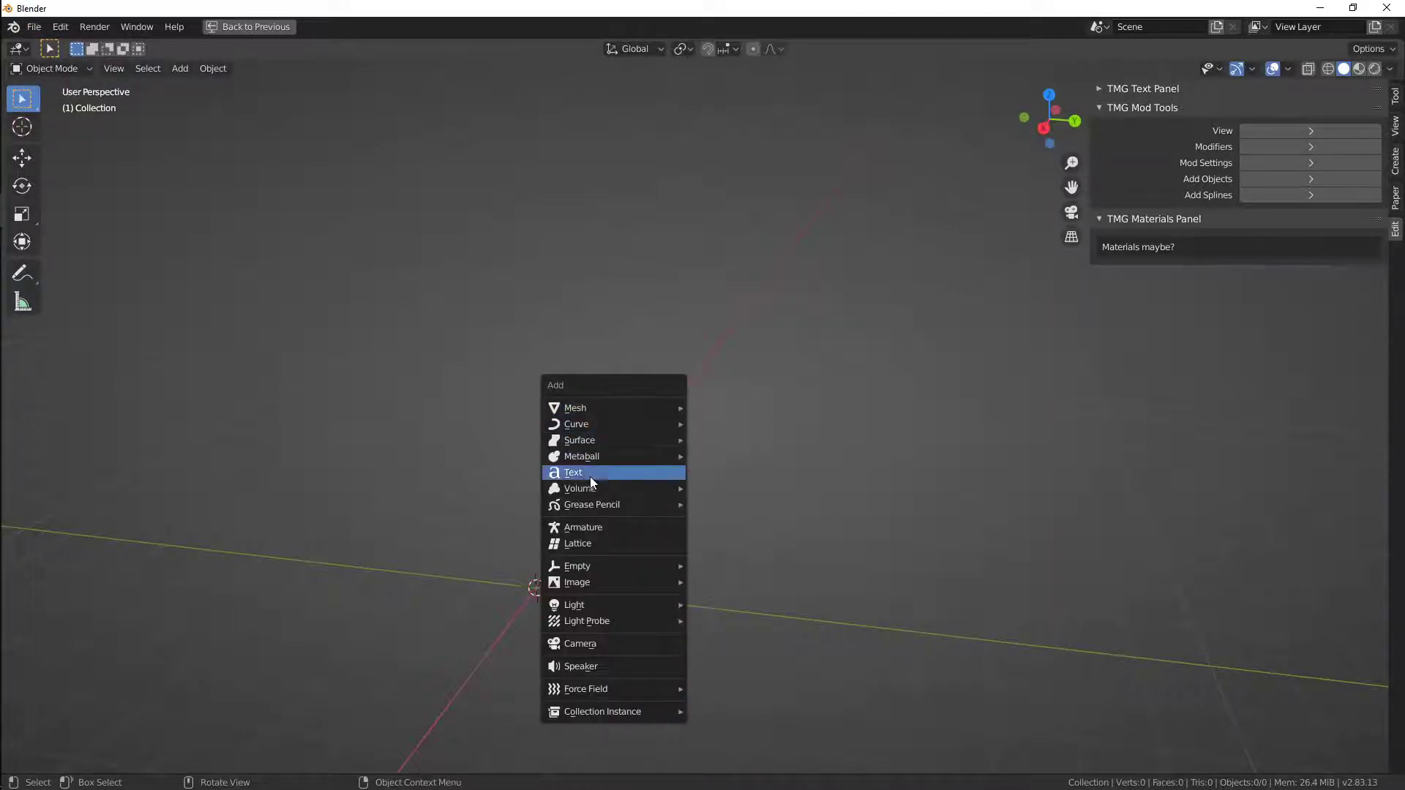
{"action": "left_click", "coordinate": [590, 476]}
{"action": "middle_click_drag", "start_coordinate": [571, 570], "coordinate": [696, 486]}
{"action": "type", "text": "rx"}
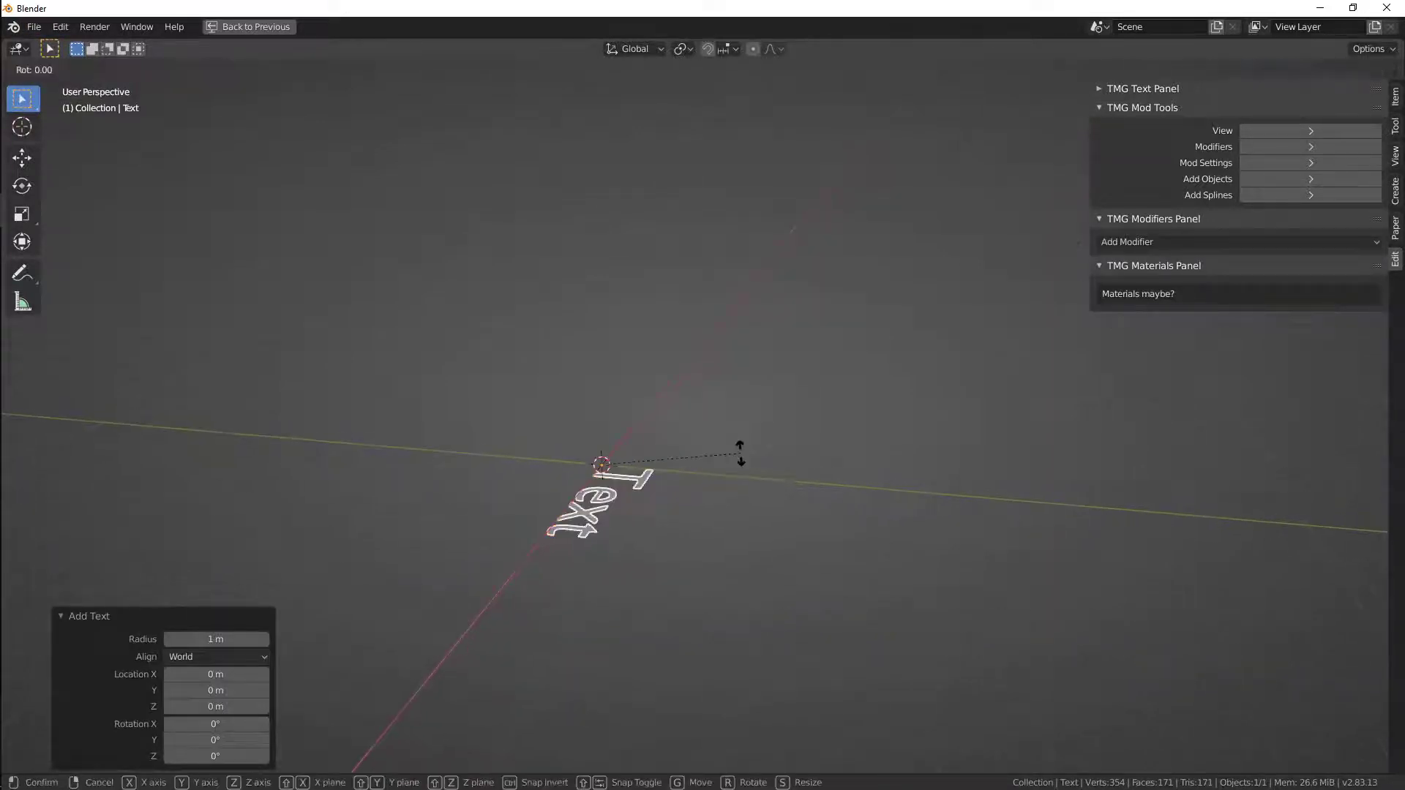
{"action": "type", "text": "90"}
{"action": "key", "text": "Return"}
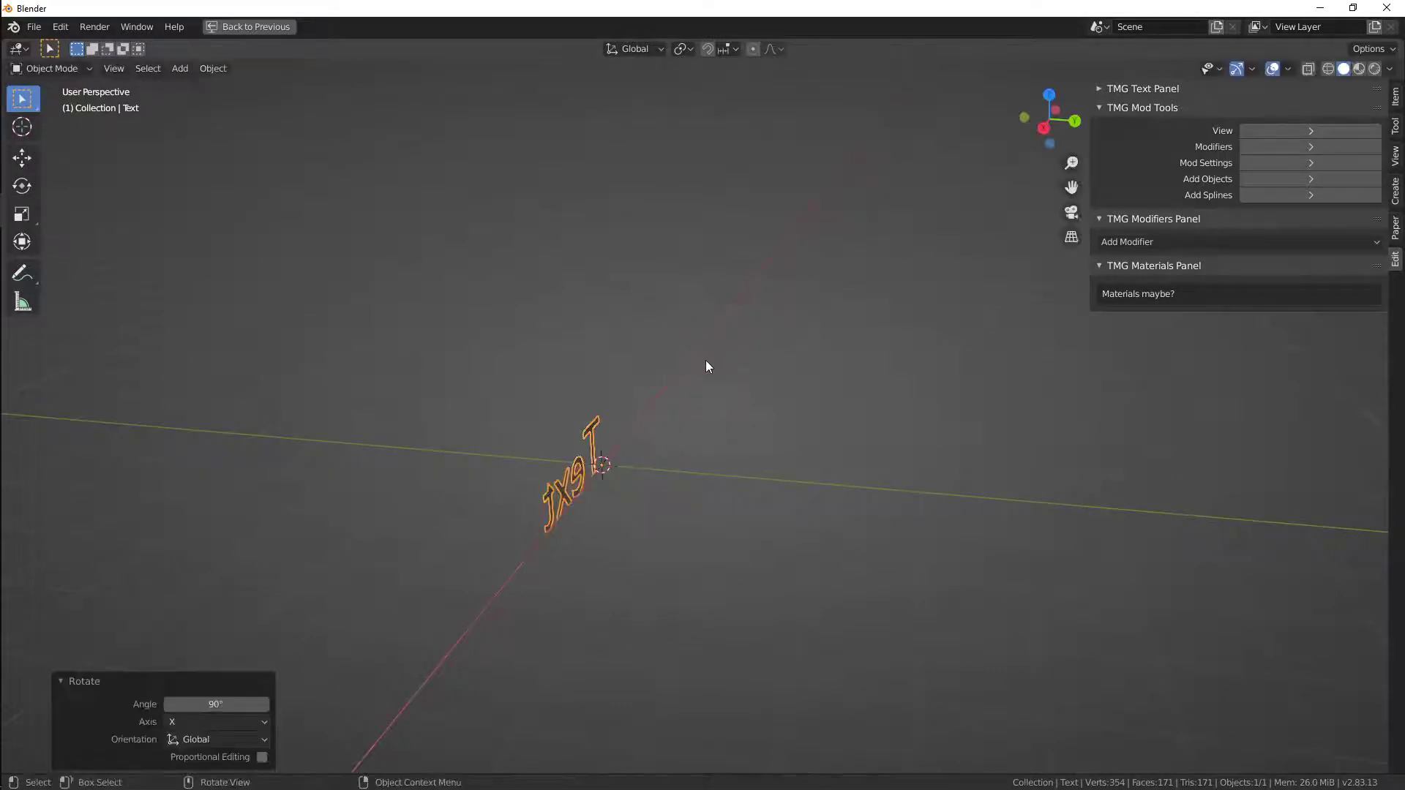
{"action": "type", "text": "rz90"}
{"action": "key", "text": "Return"}
{"action": "middle_click_drag", "start_coordinate": [705, 441], "coordinate": [865, 429]}
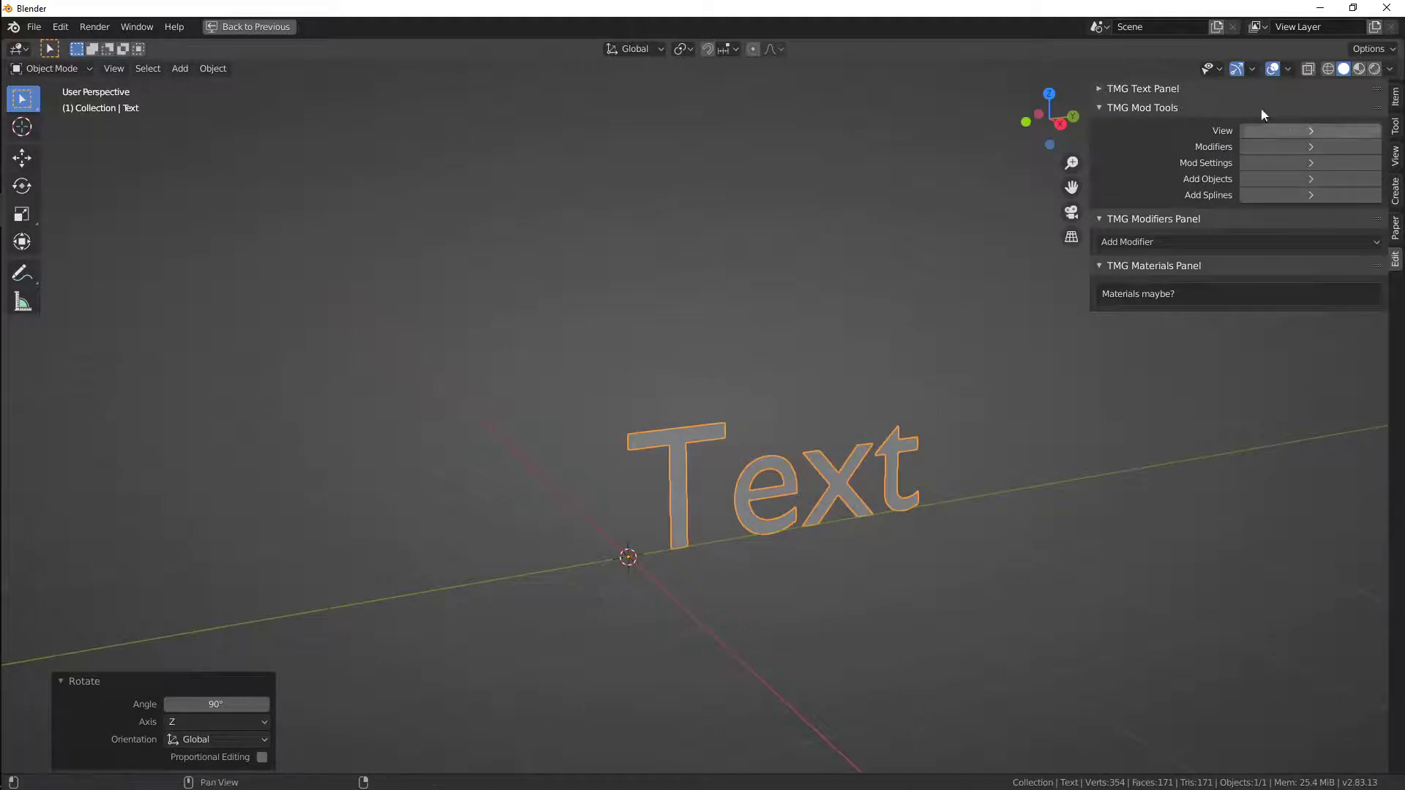
Expand only the TMG Text Panel, collapsing the other TMG panels, and switch its object-to-text link on and off again
{"action": "left_click", "coordinate": [1149, 109]}
{"action": "left_click", "coordinate": [1136, 87]}
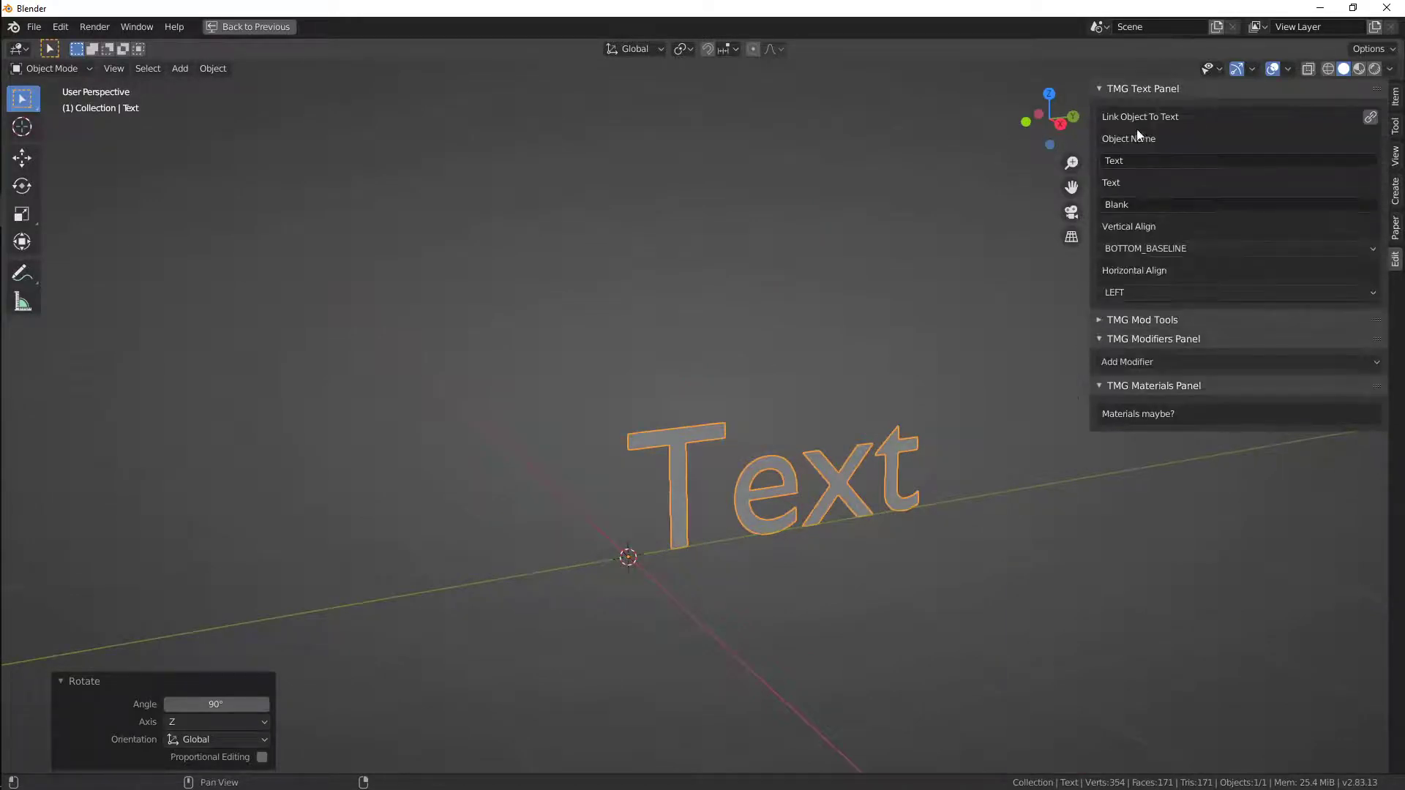
{"action": "left_click", "coordinate": [1126, 339]}
{"action": "left_click", "coordinate": [1122, 352]}
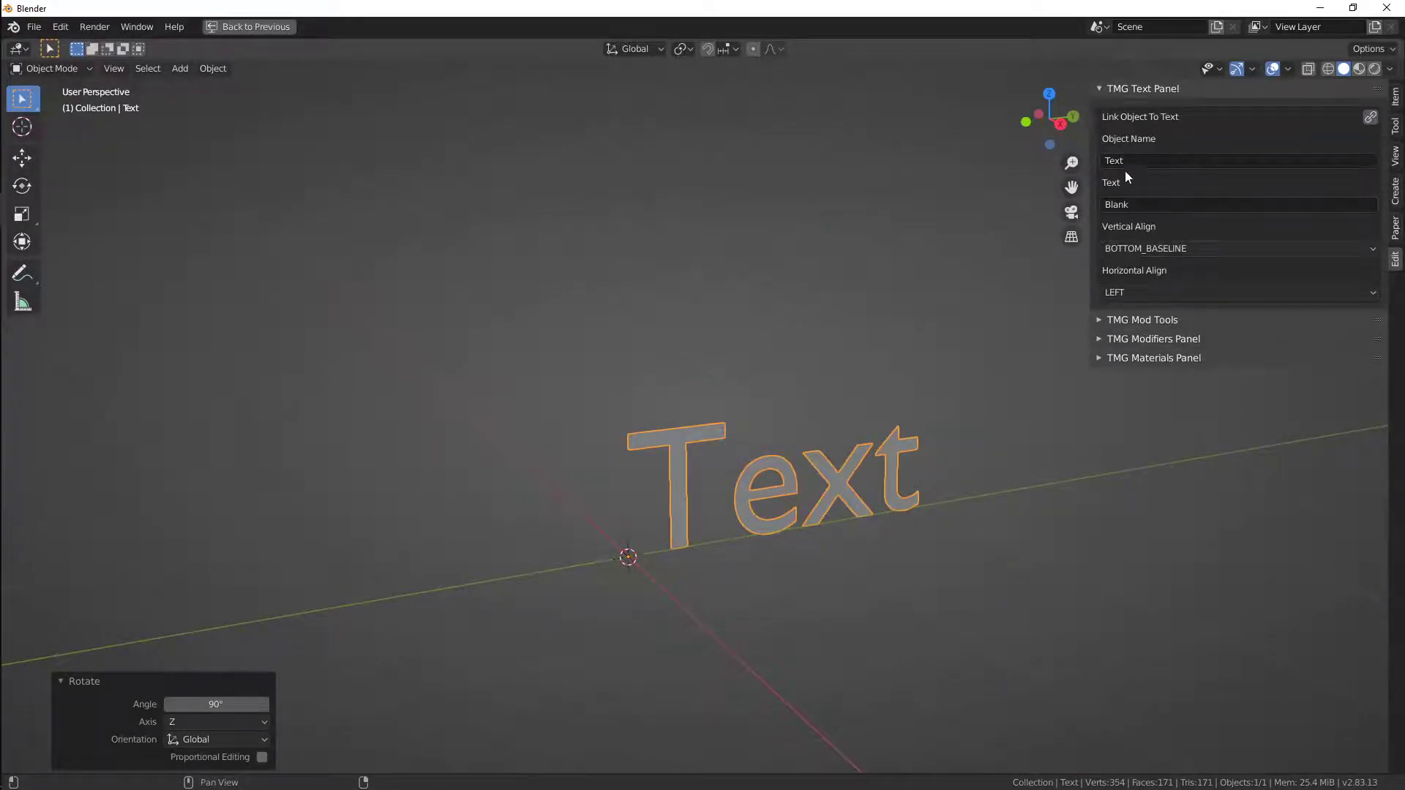
{"action": "left_click", "coordinate": [1370, 118]}
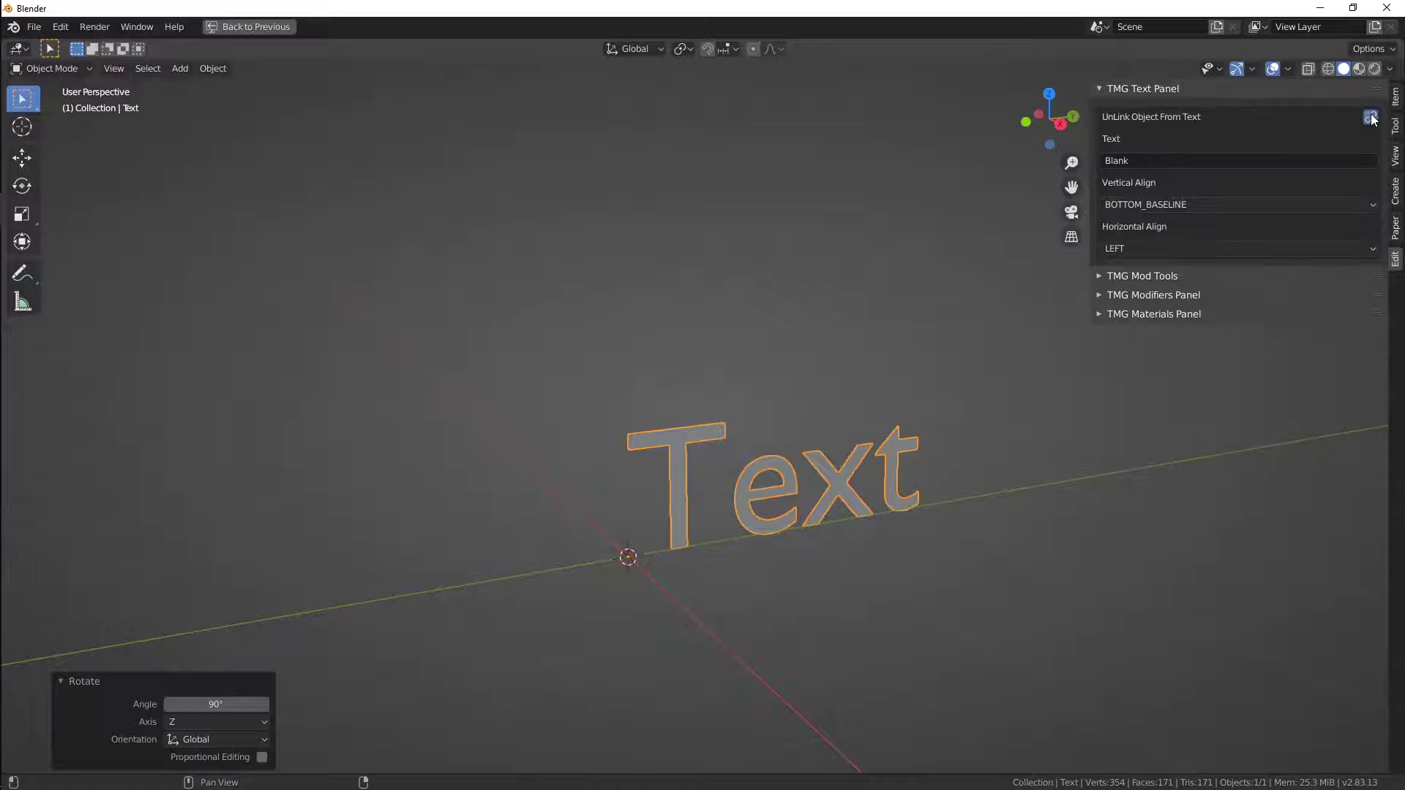
{"action": "left_click", "coordinate": [1370, 117]}
Restore the full Layout workspace from the maximized viewport and show the text object's outliner data and object properties
{"action": "key", "text": "ctrl+space"}
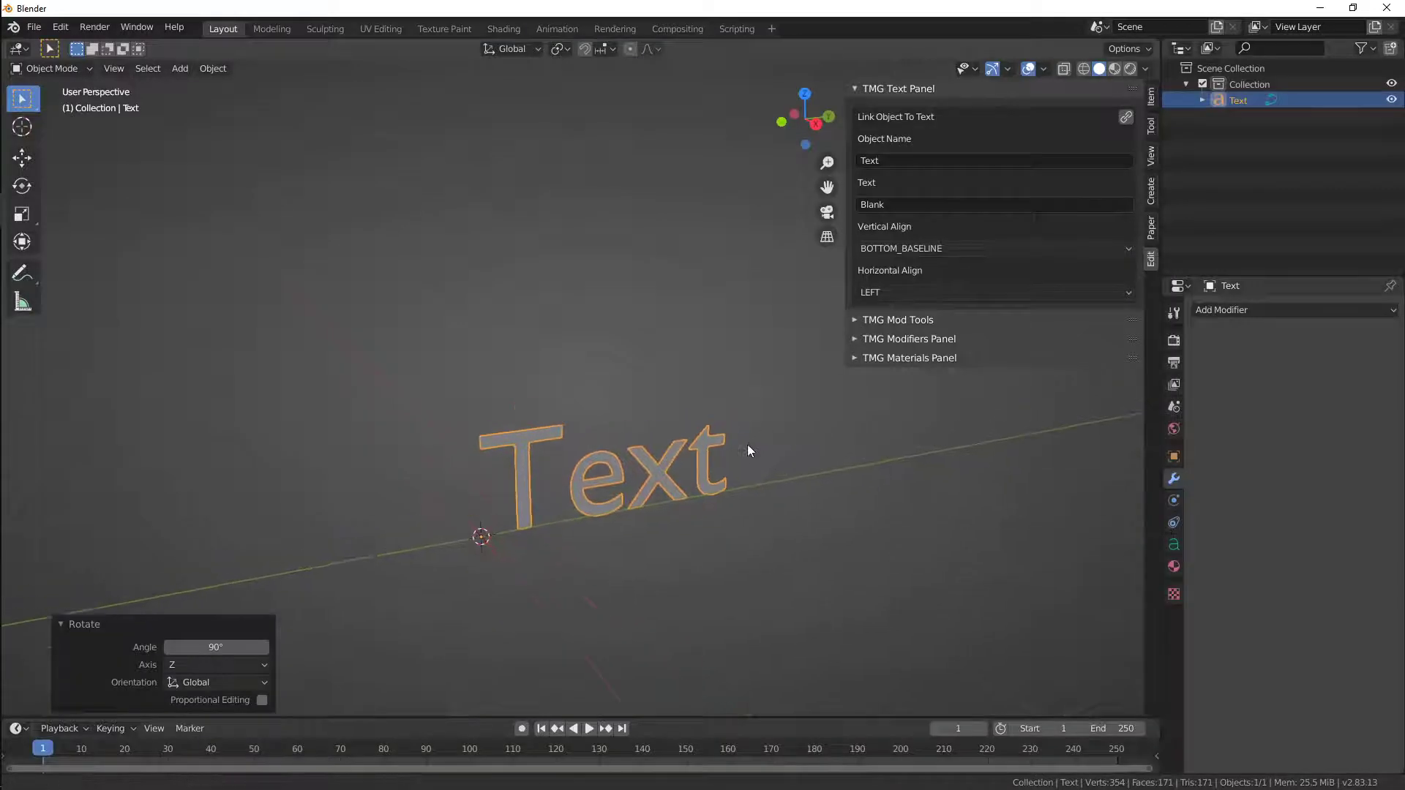
{"action": "left_click", "coordinate": [1204, 102]}
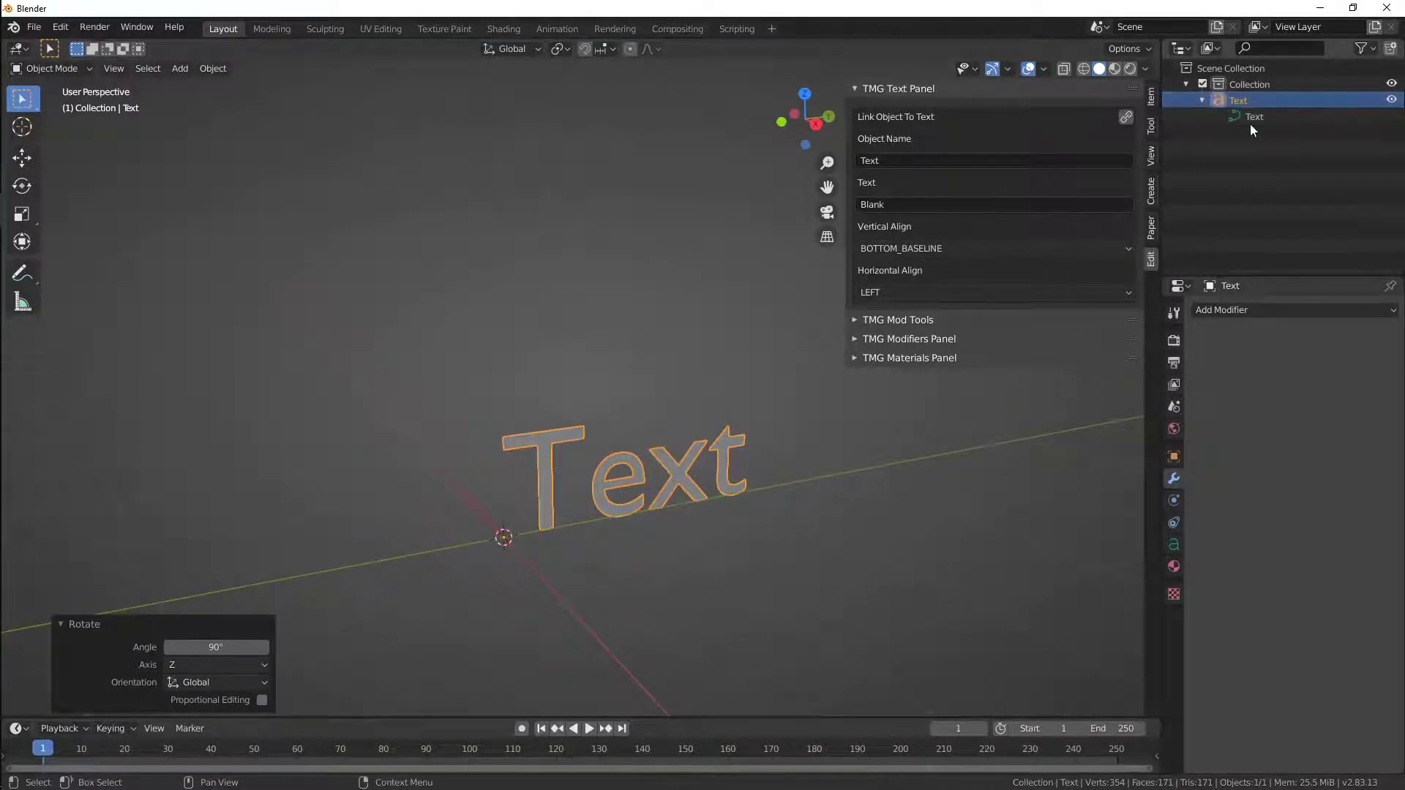
{"action": "left_click", "coordinate": [1173, 457]}
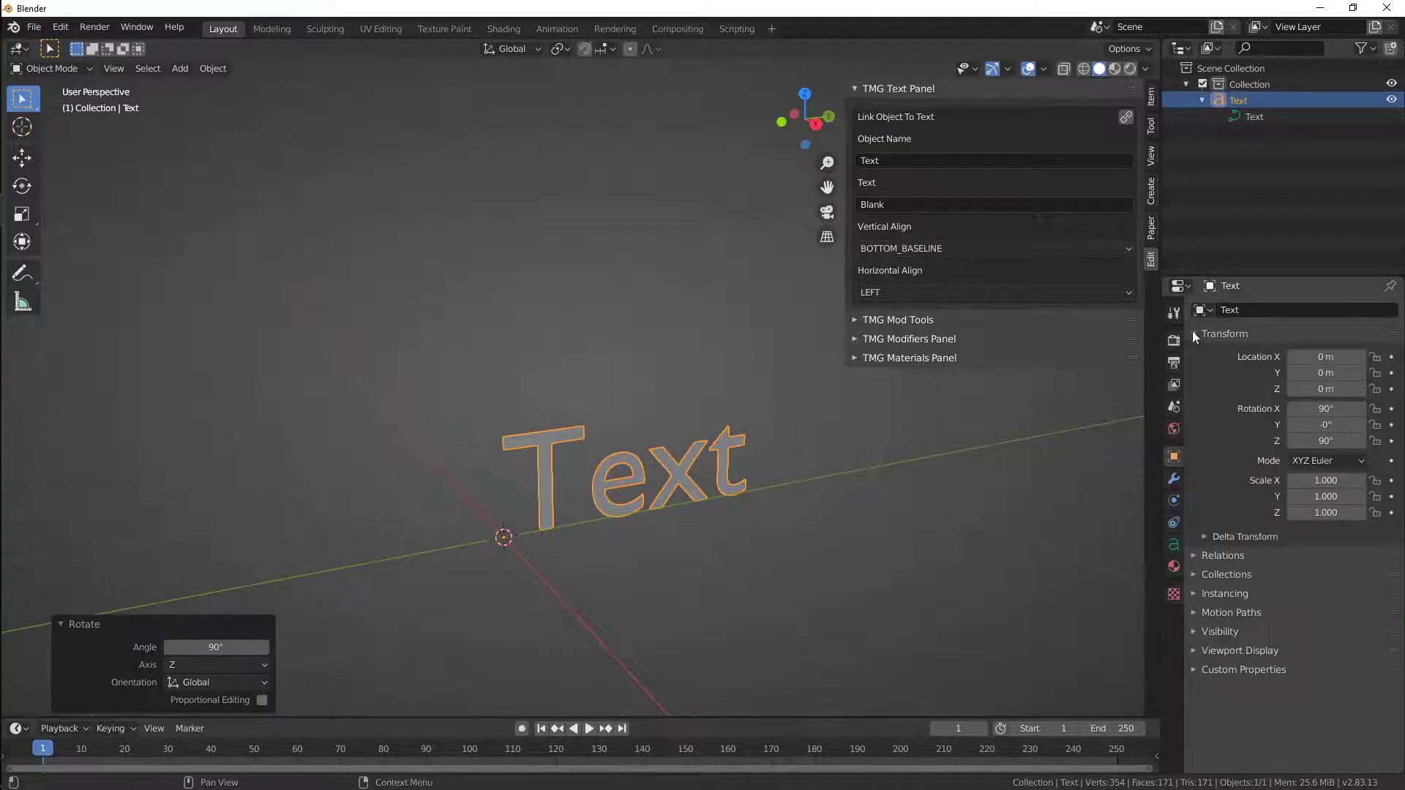
Rename the text object to Test and change its text content to Bla, with the font data properties shown
{"action": "left_click", "coordinate": [892, 161]}
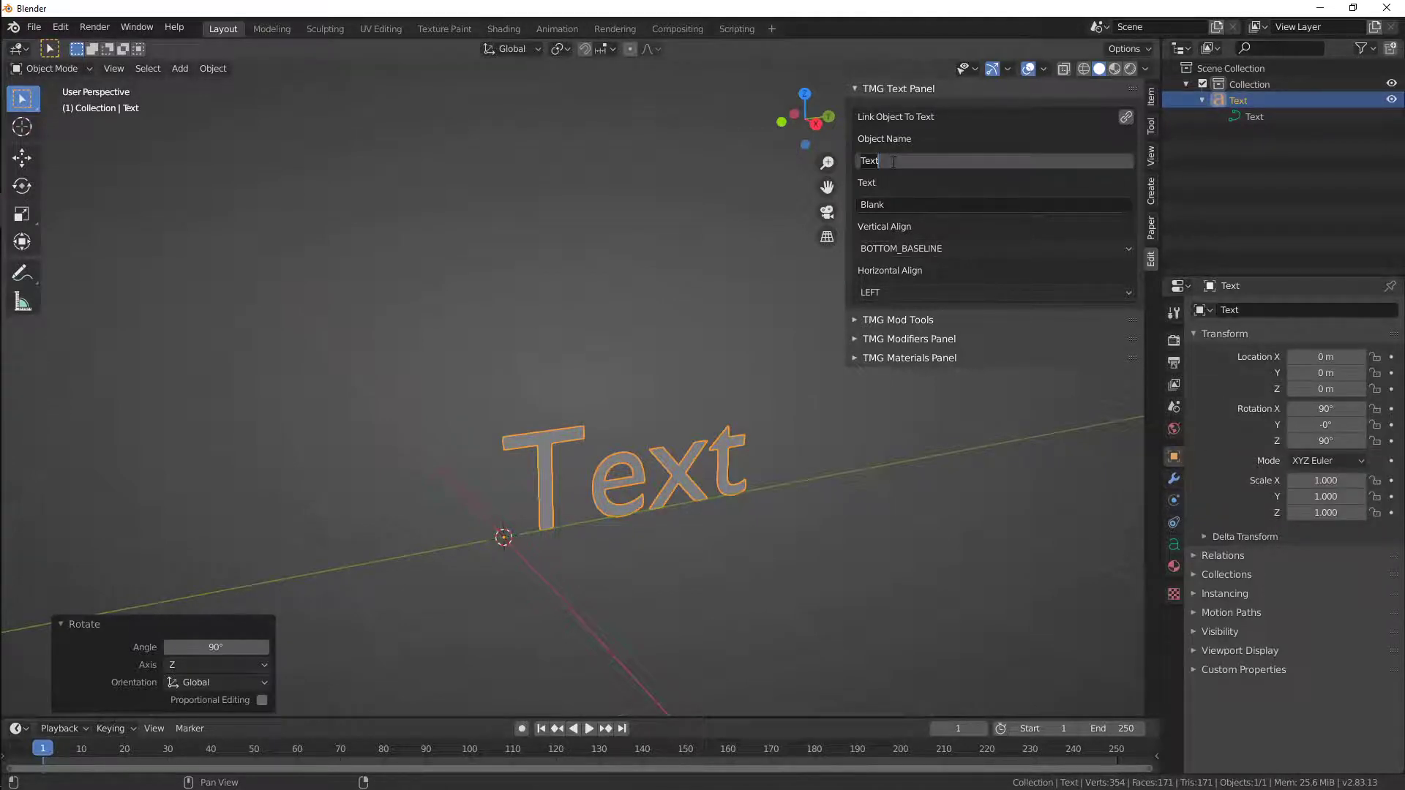
{"action": "key", "text": "Return"}
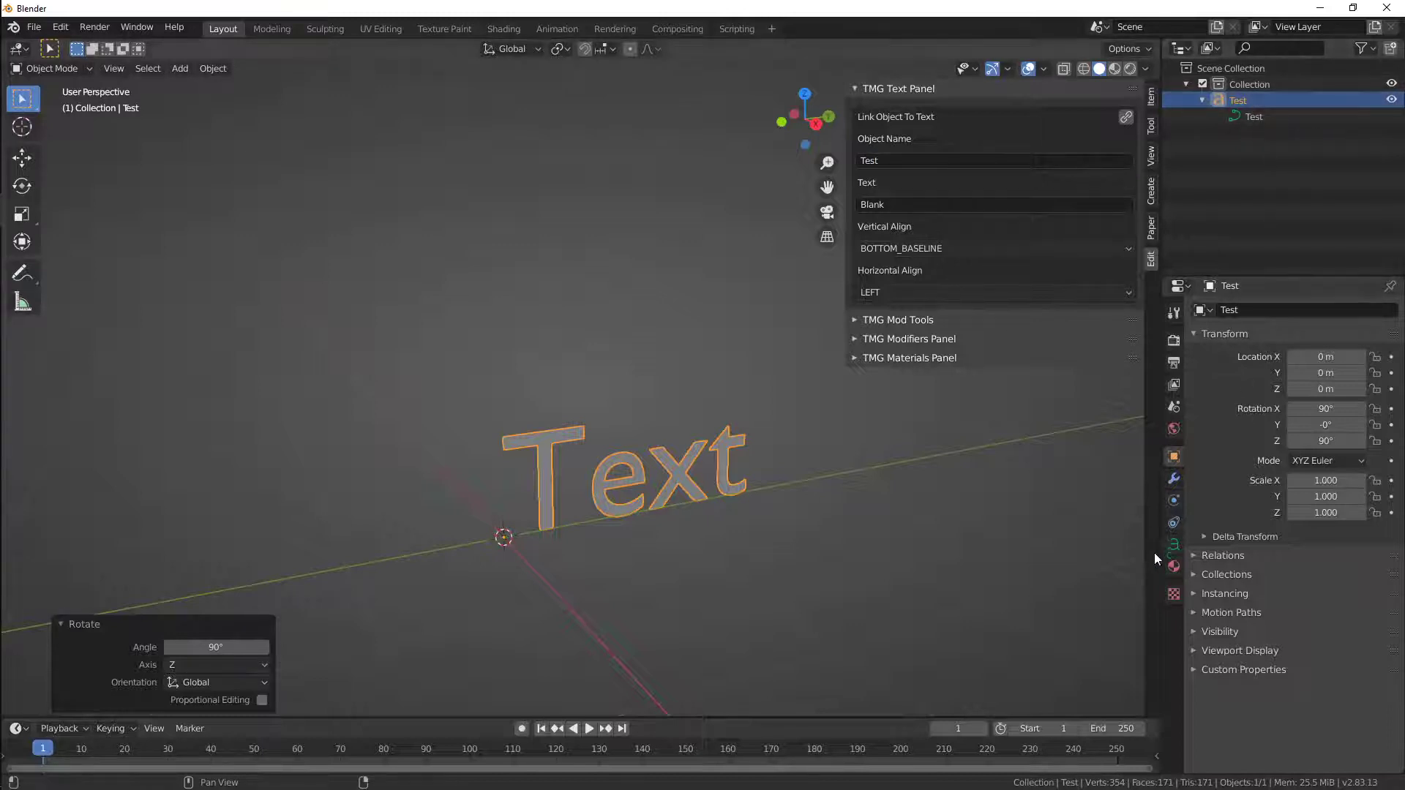
{"action": "left_click", "coordinate": [1174, 543]}
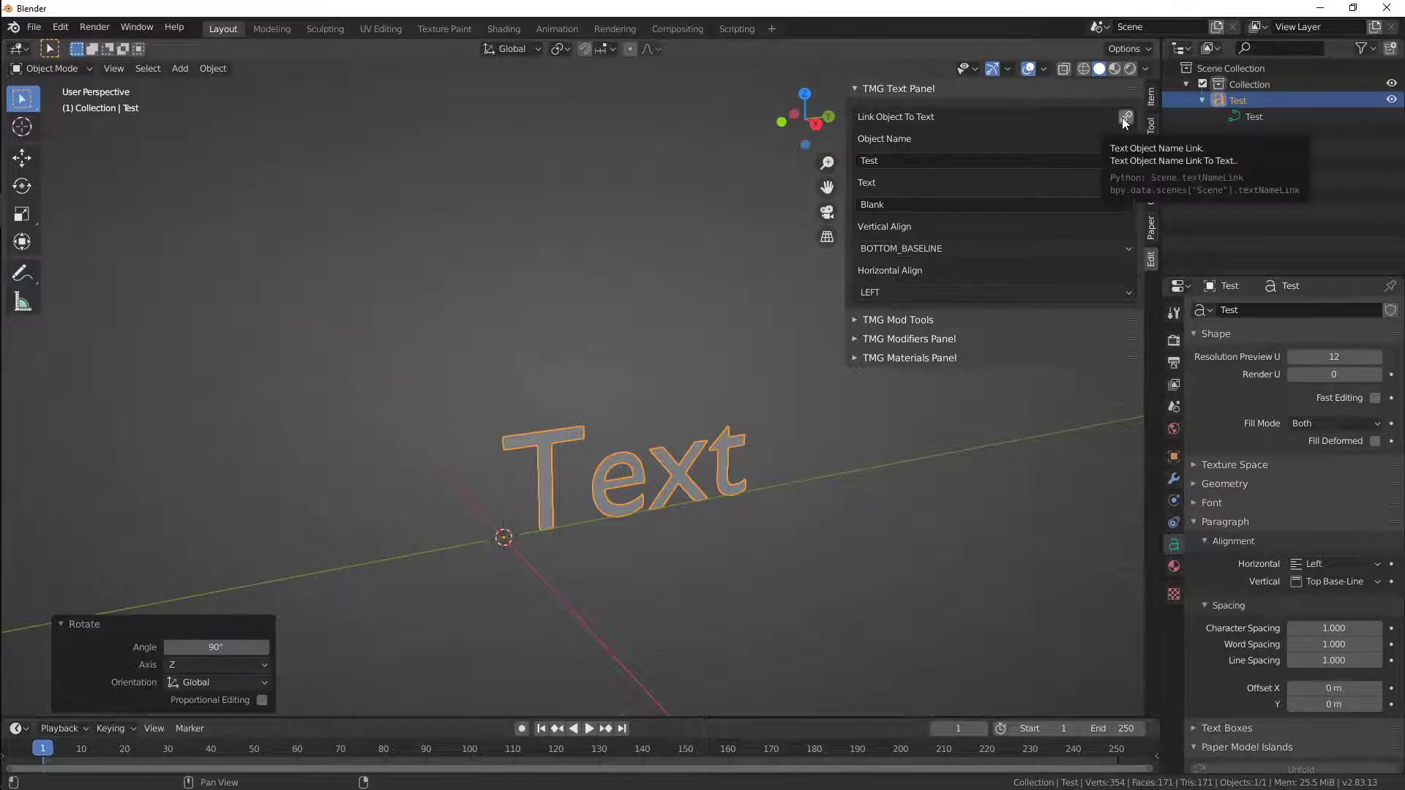
{"action": "left_click", "coordinate": [900, 208]}
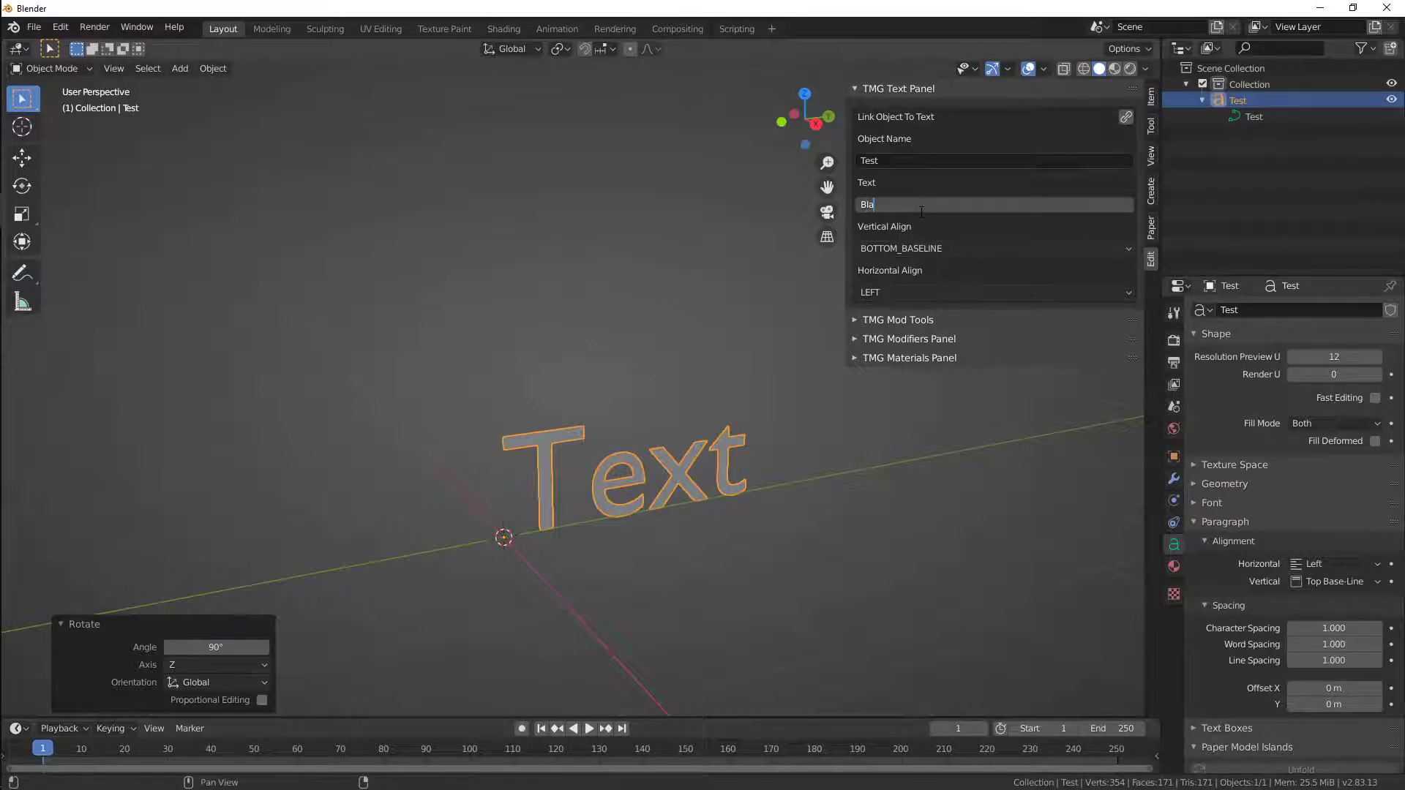
{"action": "key", "text": "Return"}
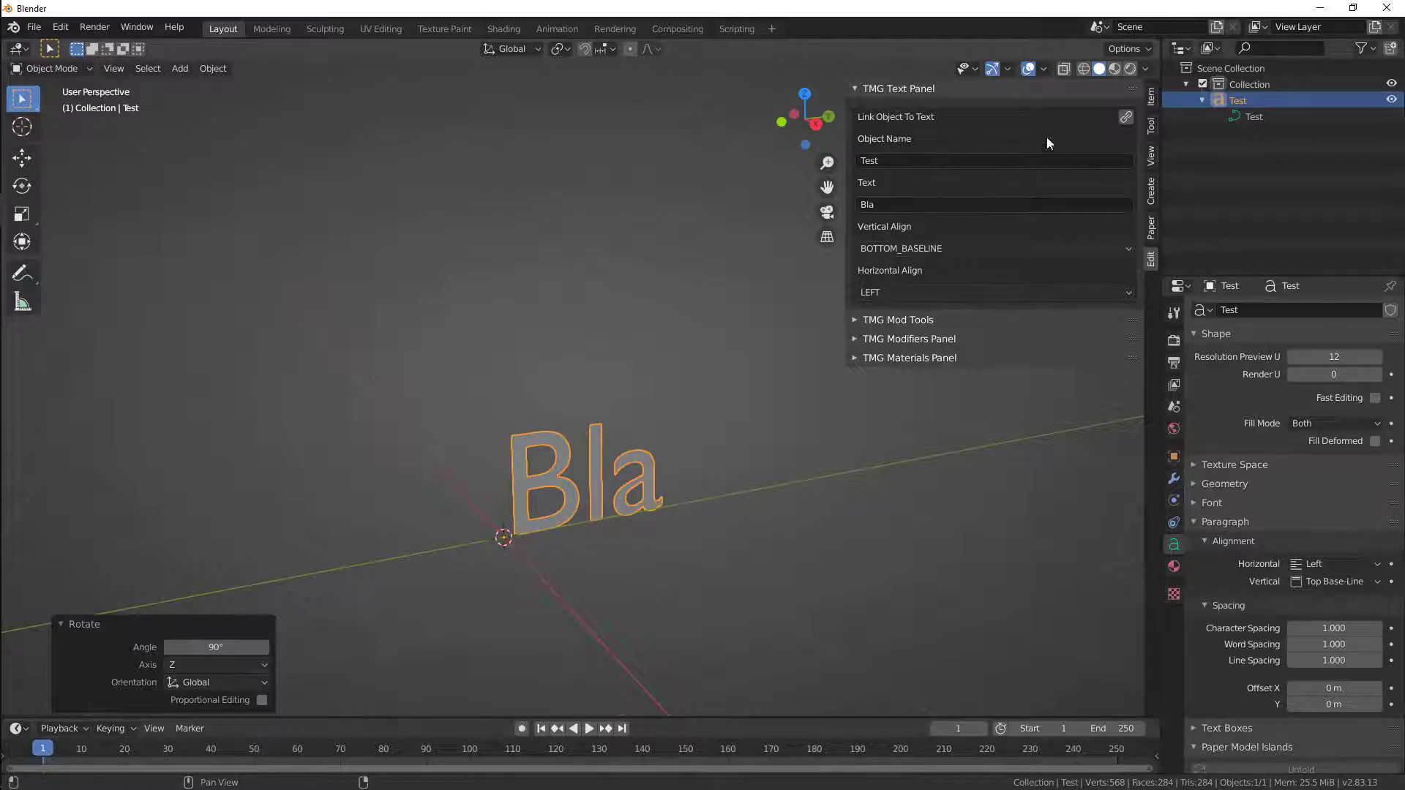
Link the object name to the text and set the text to #1
{"action": "left_click", "coordinate": [1129, 117]}
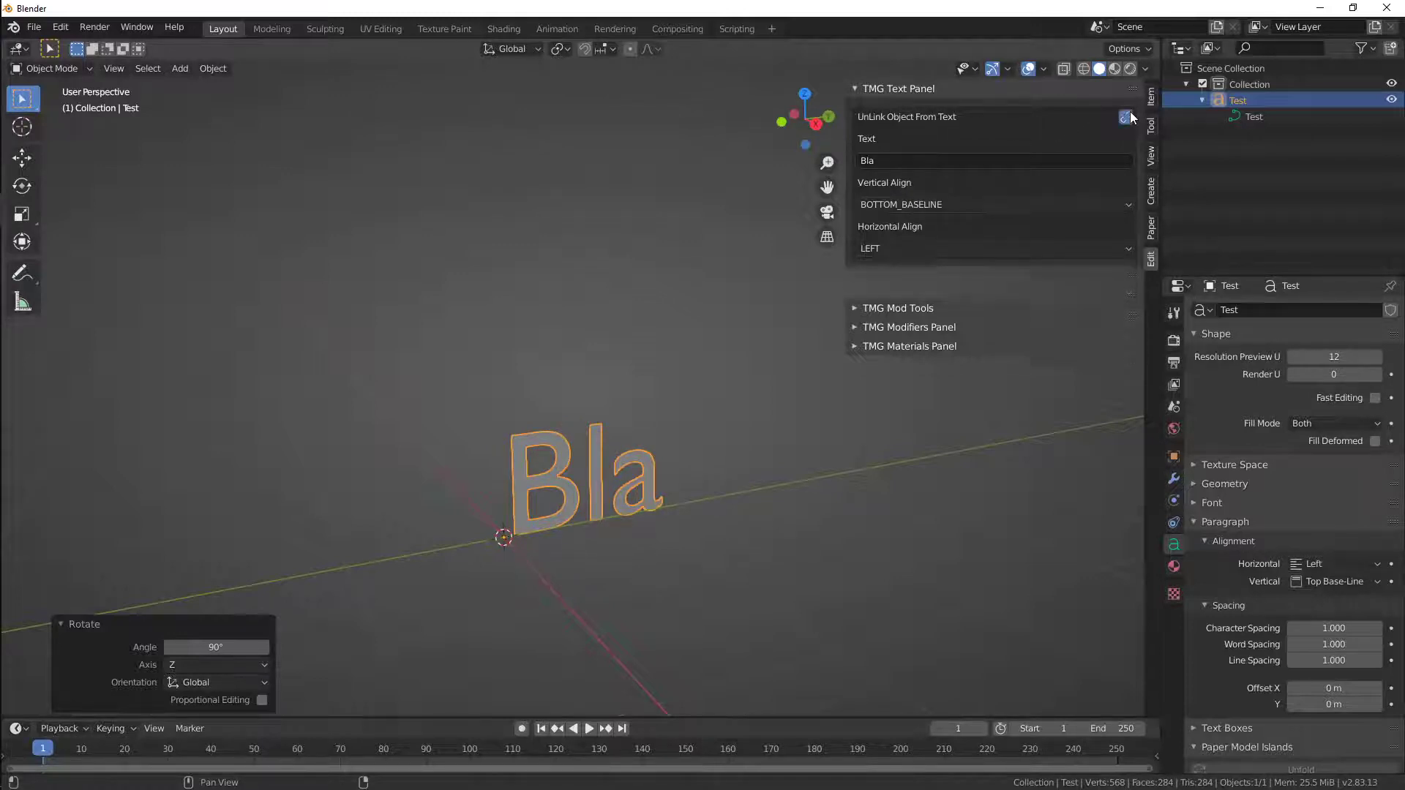
{"action": "left_click", "coordinate": [892, 162]}
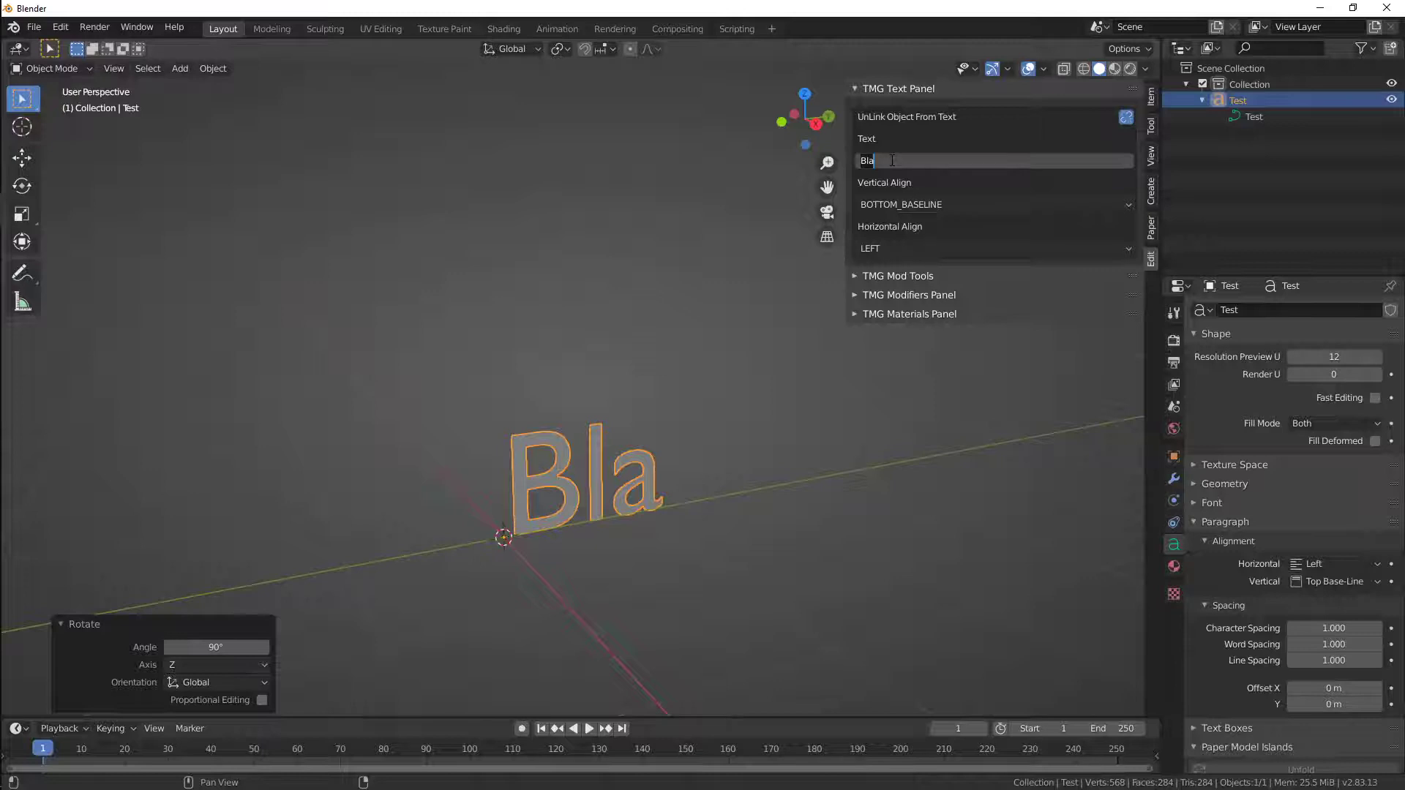
{"action": "key", "text": "Return"}
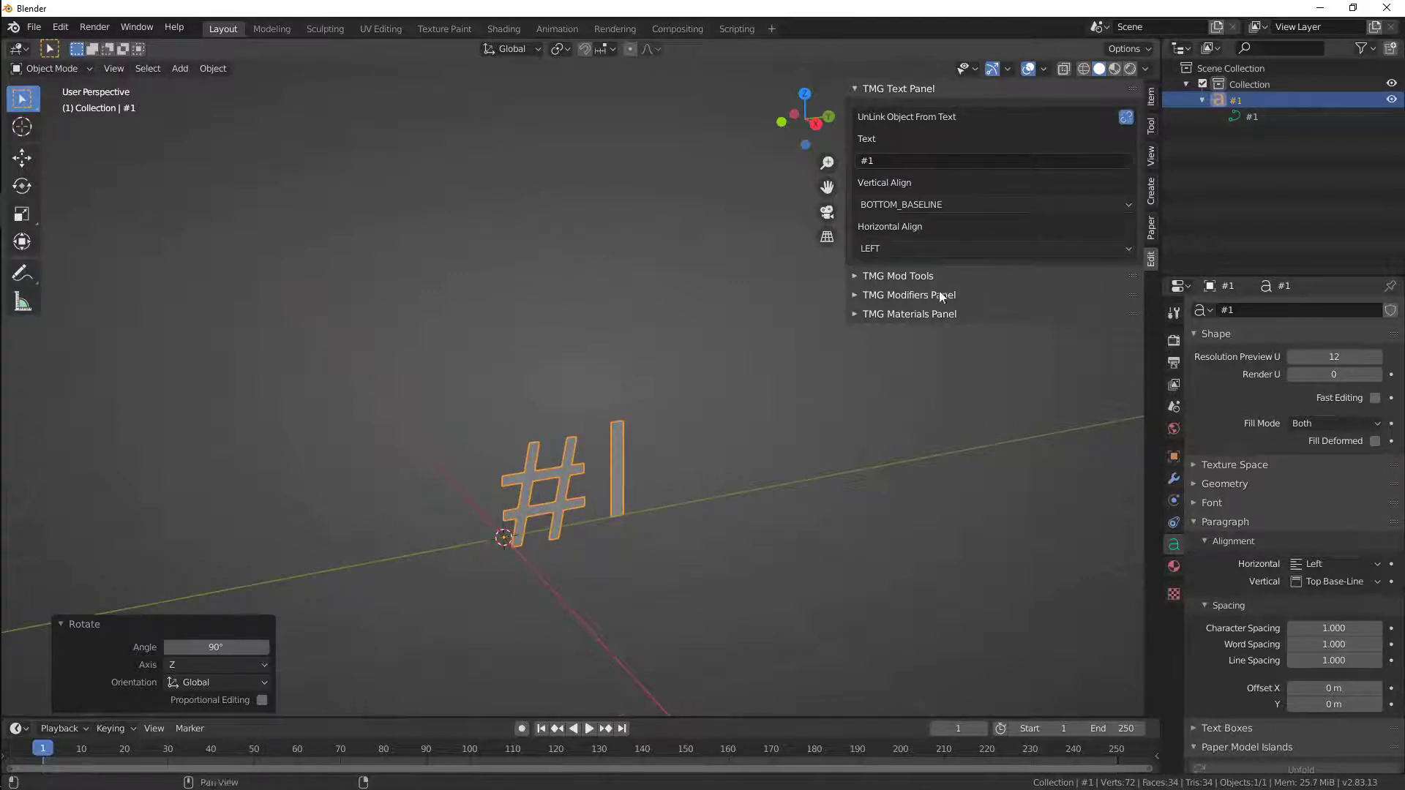
Set the text's vertical alignment to CENTER and change the linked text to Test
{"action": "left_click", "coordinate": [892, 206]}
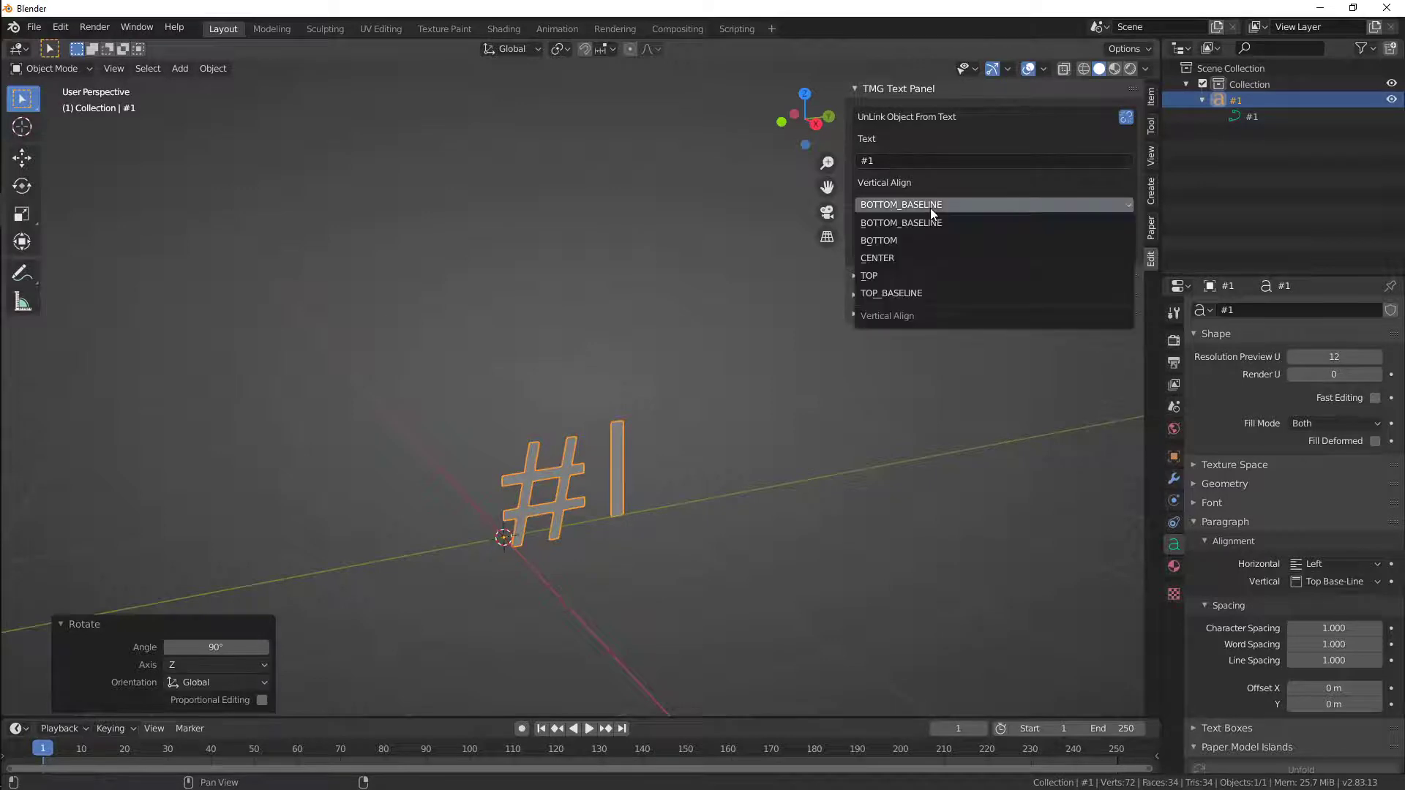
{"action": "left_click", "coordinate": [884, 257]}
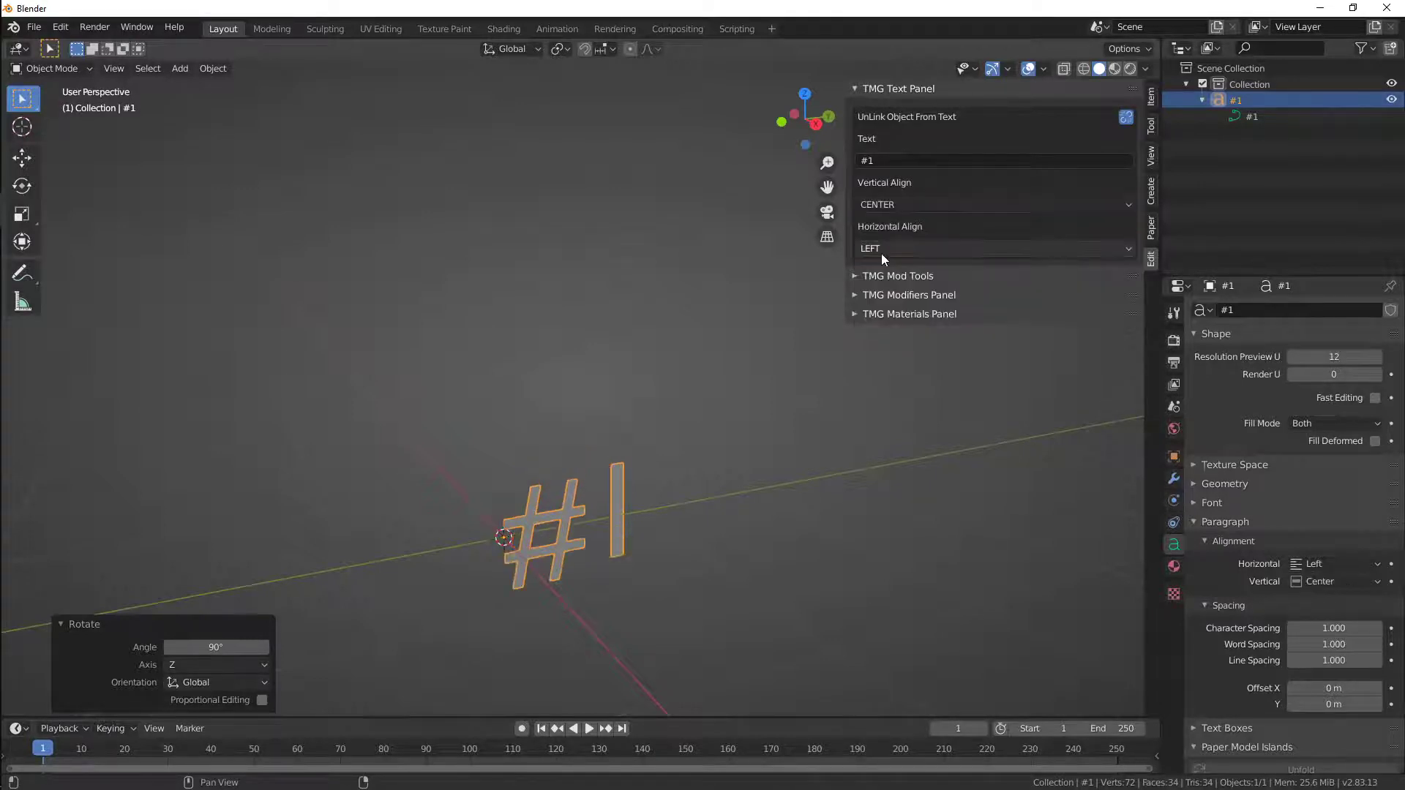
{"action": "left_click", "coordinate": [901, 159]}
{"action": "type", "text": "Te"}
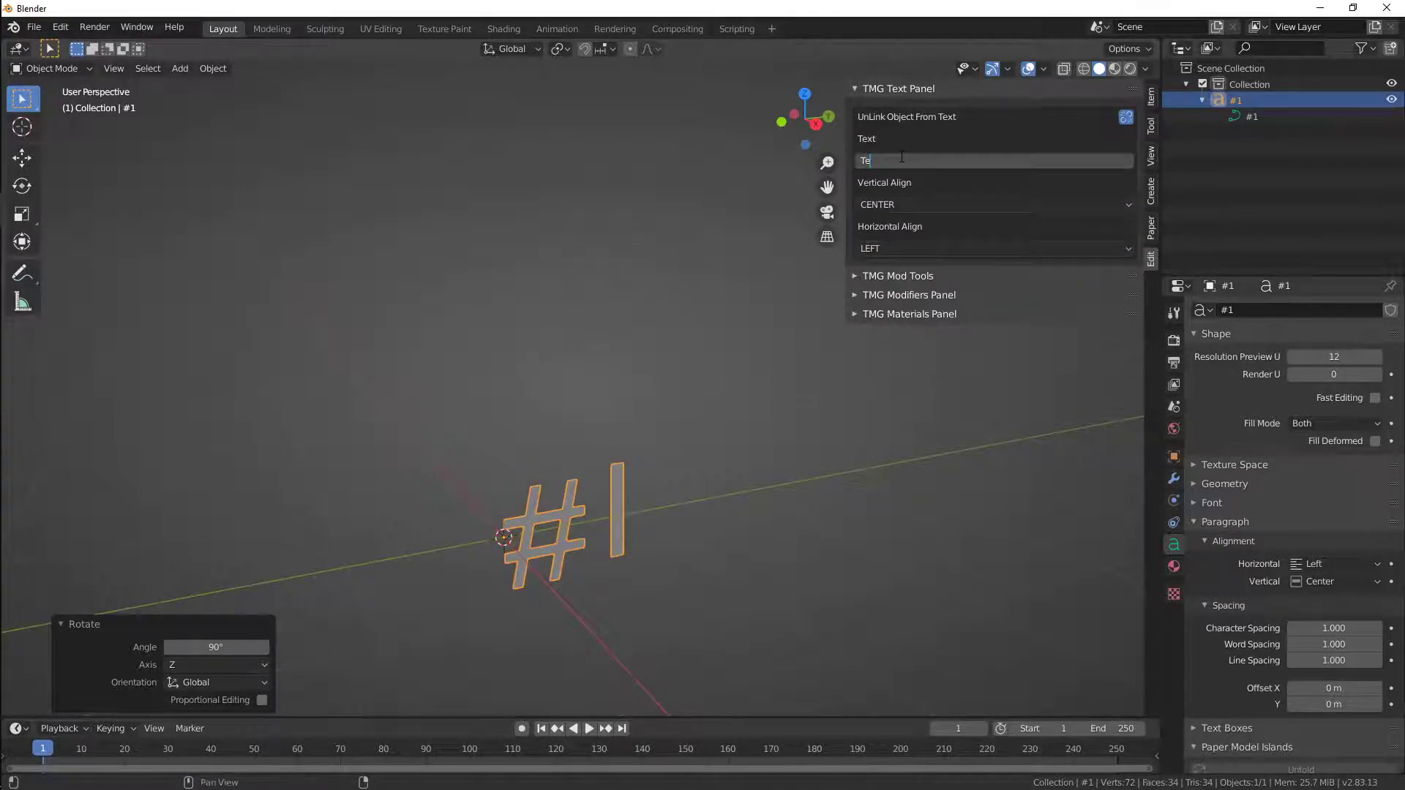
{"action": "type", "text": "st"}
{"action": "key", "text": "Return"}
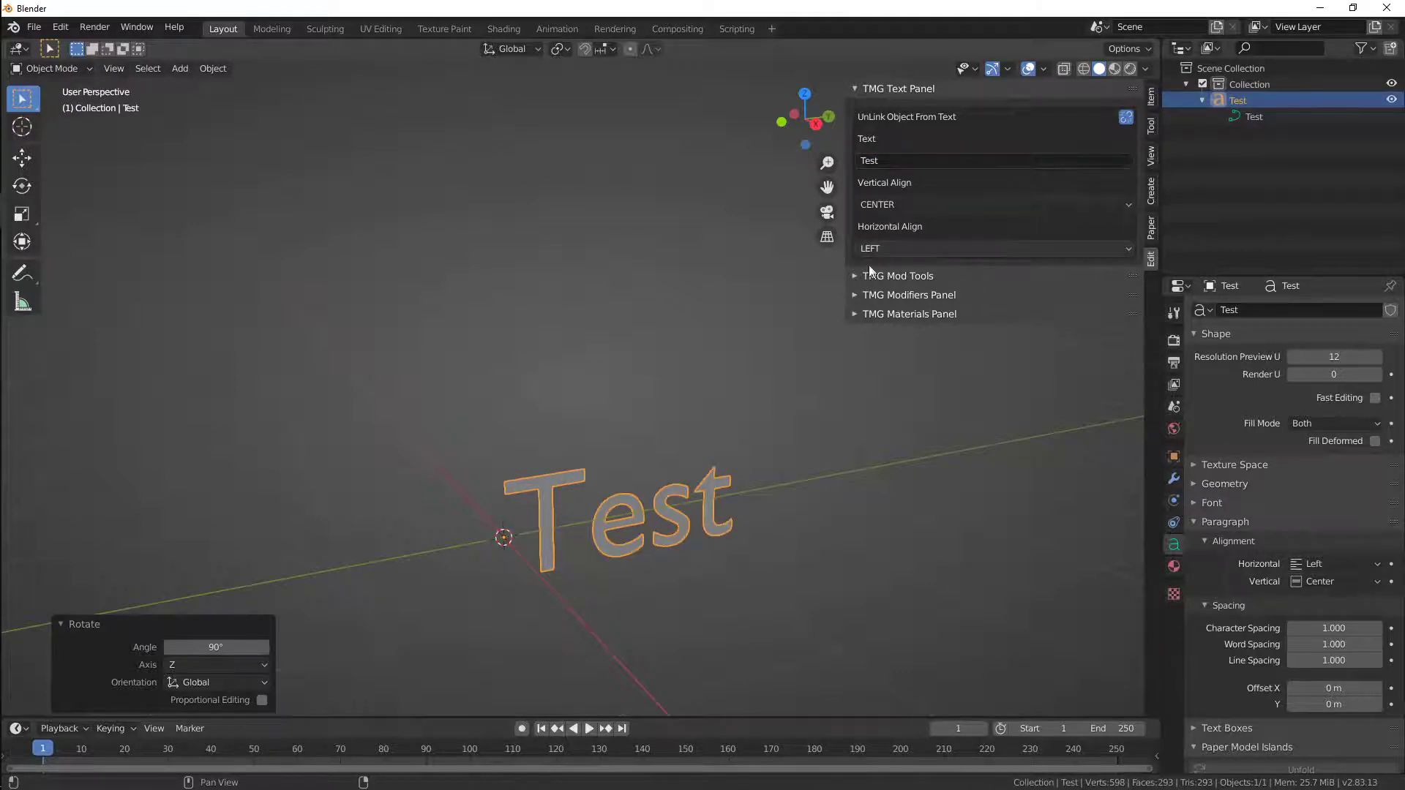
Try the horizontal alignments CENTER and RIGHT on the text and set it back to LEFT
{"action": "left_click", "coordinate": [881, 249]}
{"action": "left_click", "coordinate": [885, 285]}
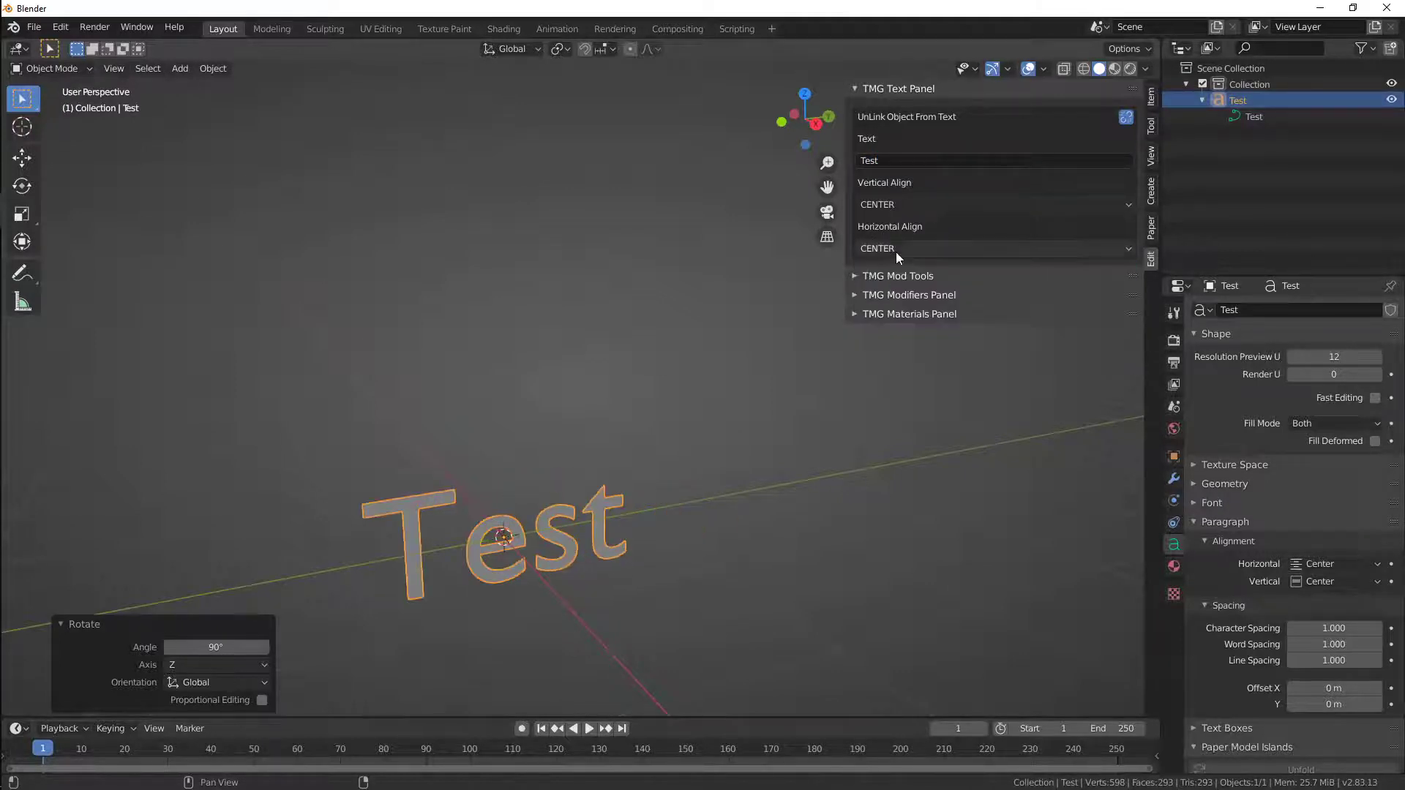
{"action": "left_click", "coordinate": [890, 243]}
{"action": "left_click", "coordinate": [884, 300]}
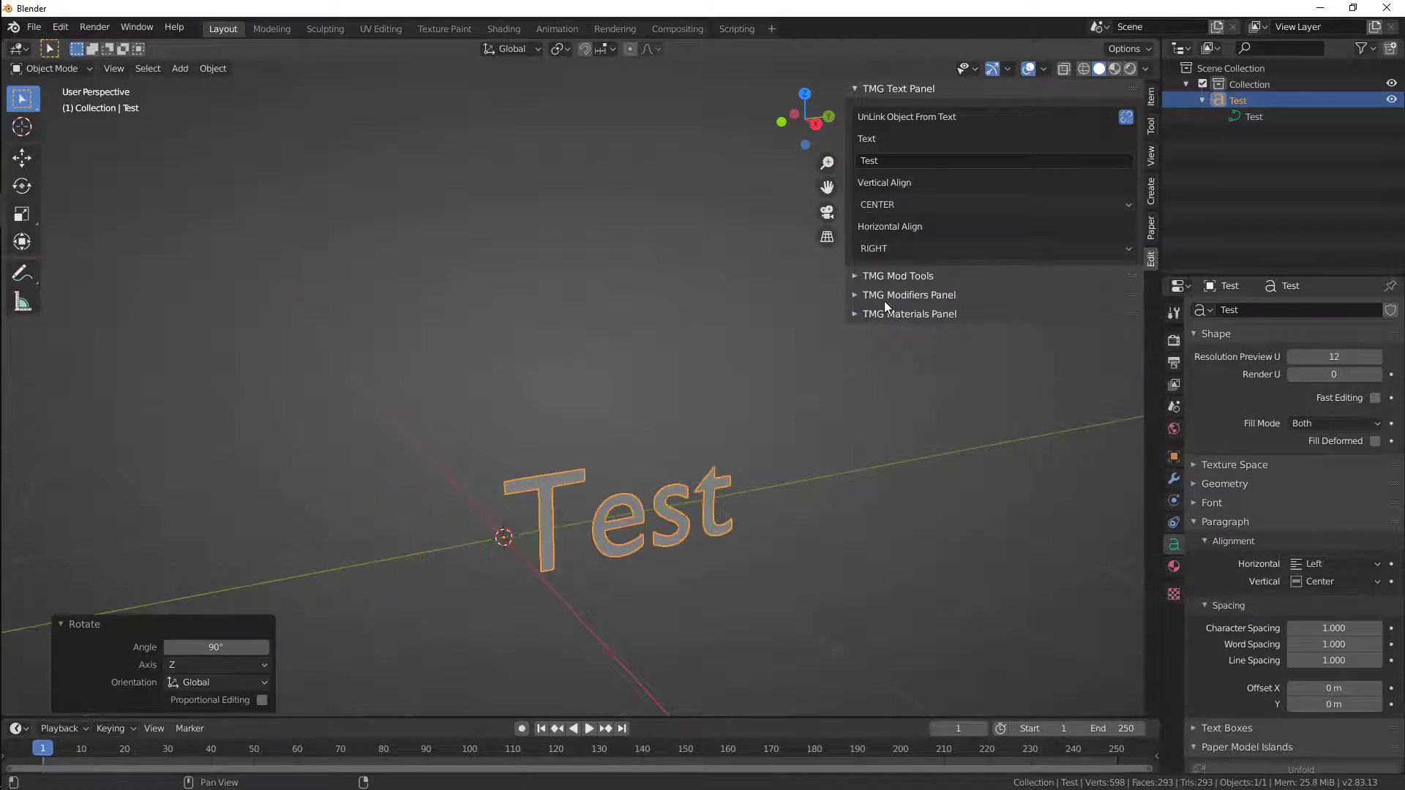
{"action": "left_click", "coordinate": [889, 248]}
{"action": "left_click", "coordinate": [881, 269]}
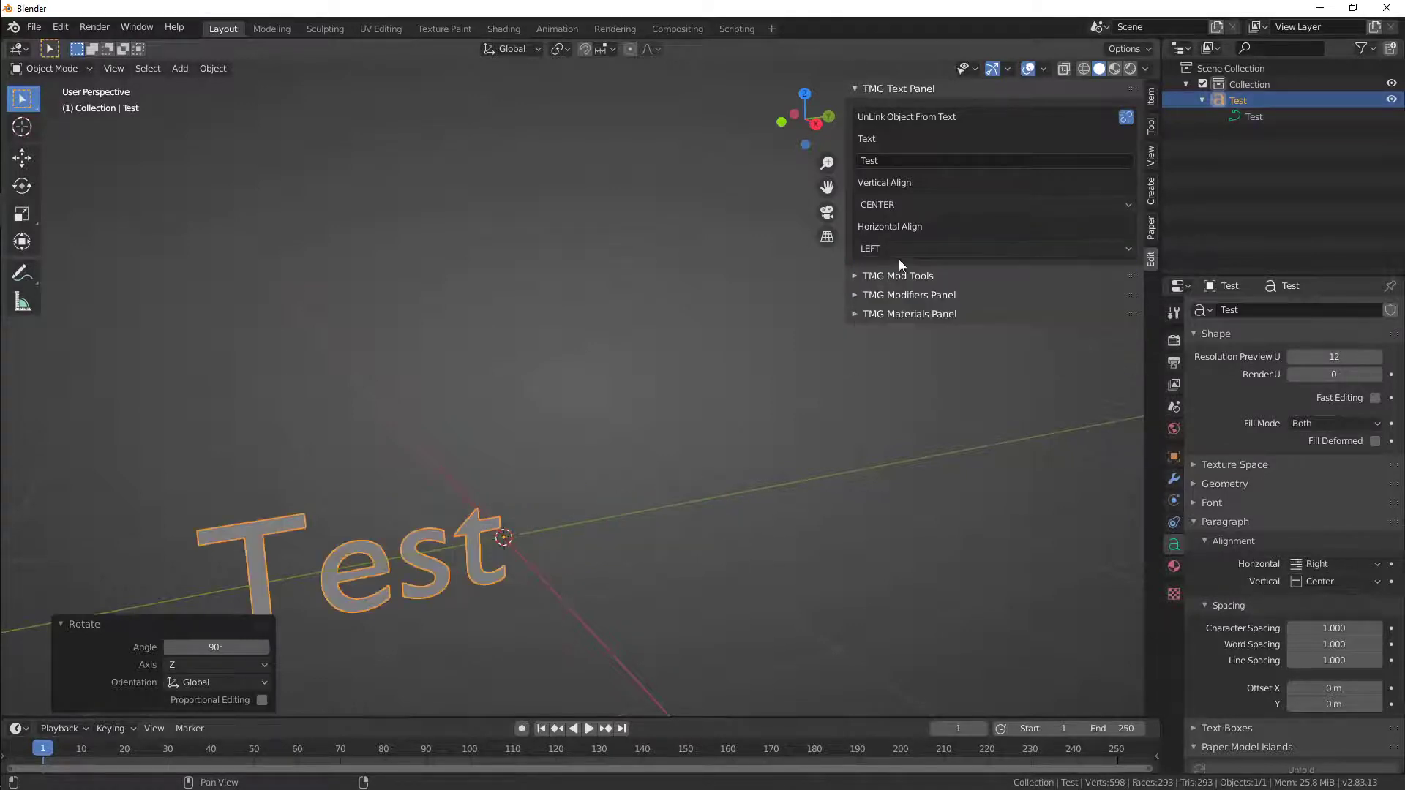
Try the horizontal alignment JUSTIFY on the text and set it to FLUSH
{"action": "left_click", "coordinate": [898, 246]}
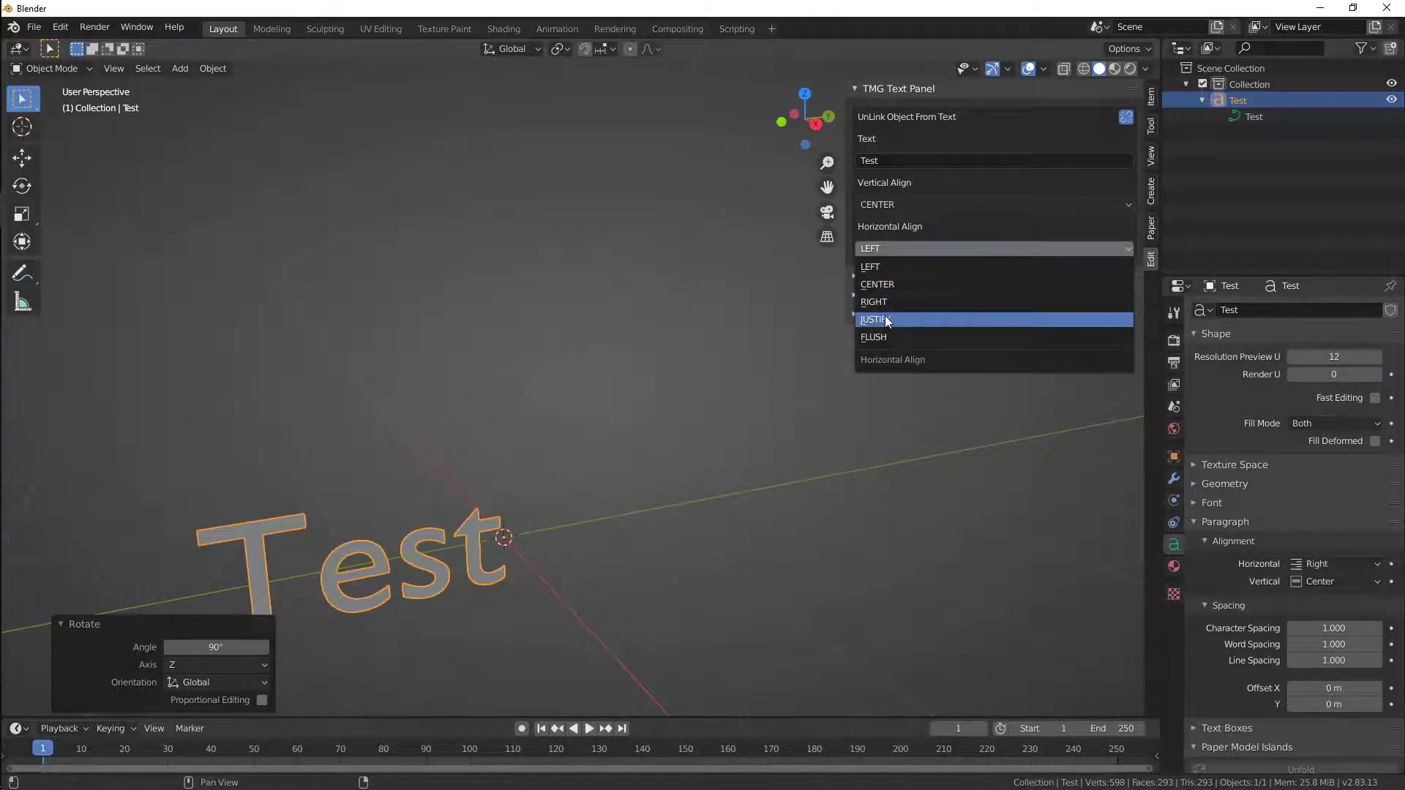
{"action": "left_click", "coordinate": [887, 319]}
{"action": "left_click", "coordinate": [894, 246]}
{"action": "left_click", "coordinate": [885, 332]}
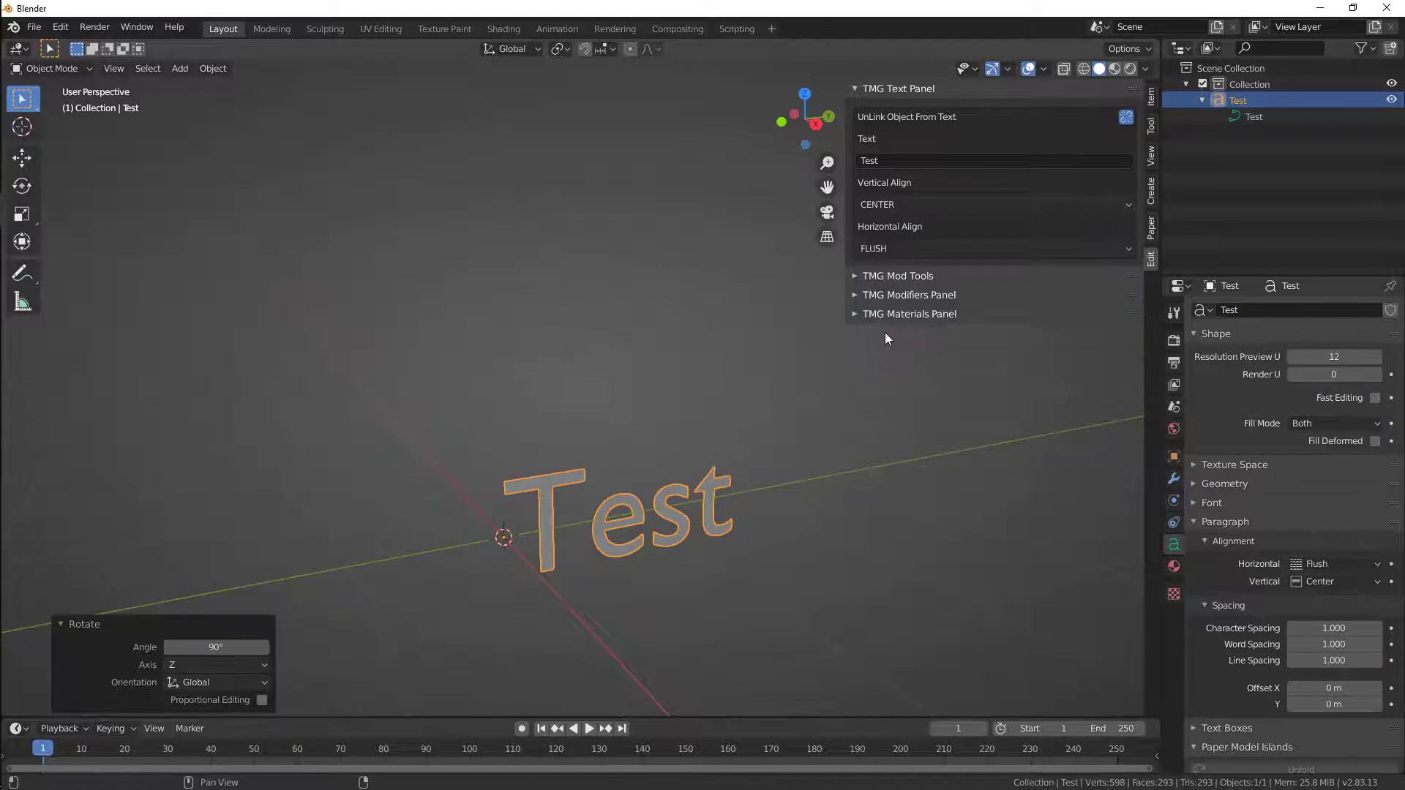
Try the vertical alignments BOTTOM_BASELINE and TOP_BASELINE on the text and set it to TOP
{"action": "left_click", "coordinate": [886, 205]}
{"action": "left_click", "coordinate": [890, 224]}
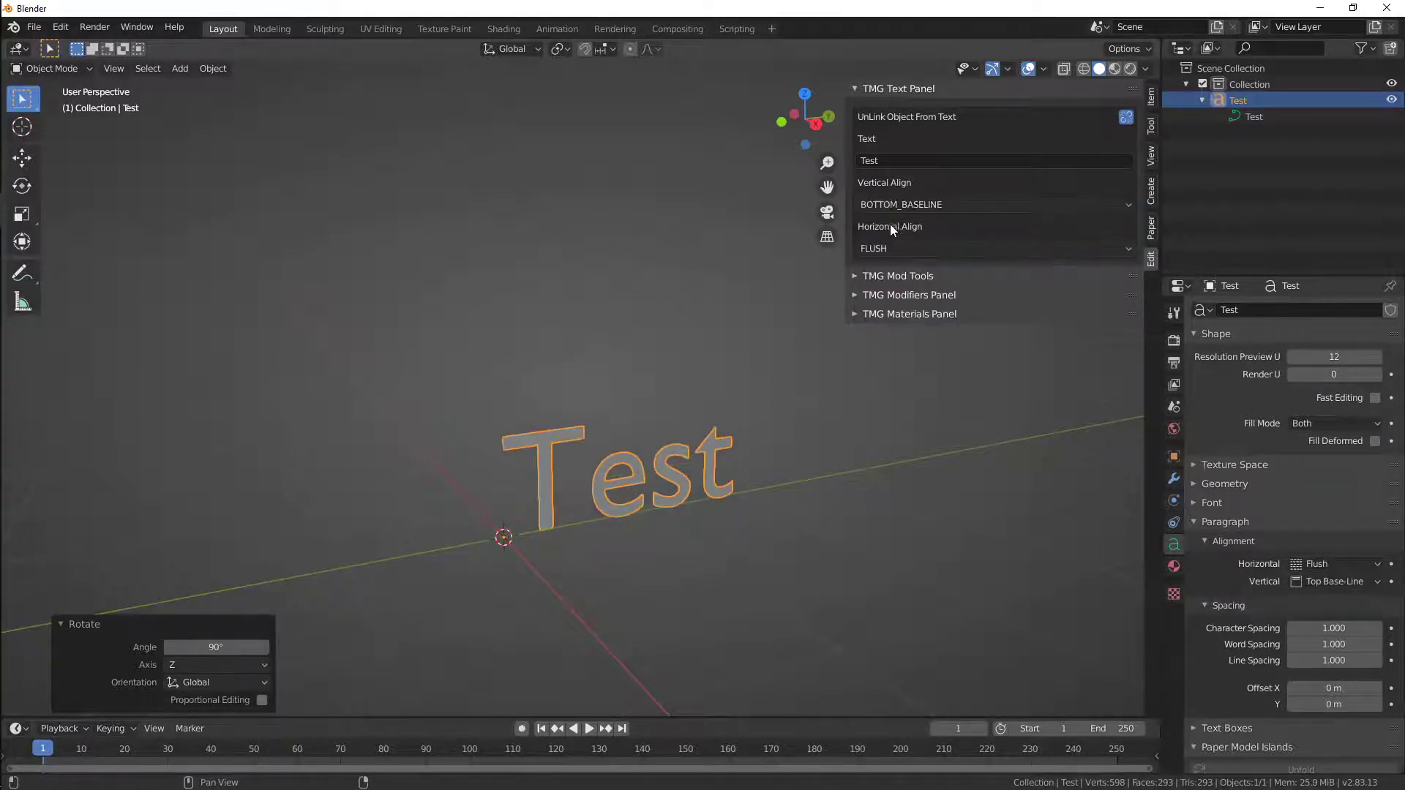
{"action": "left_click", "coordinate": [897, 199]}
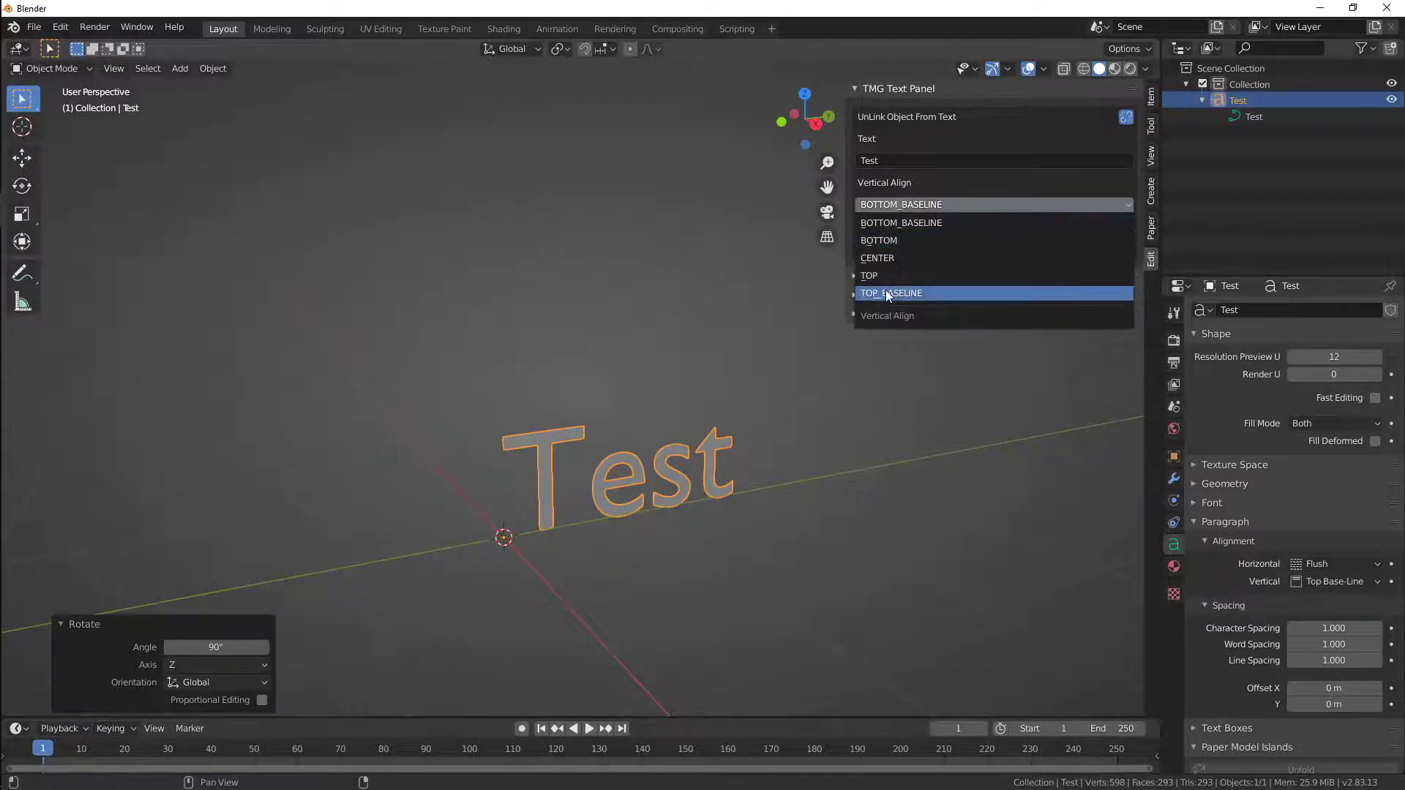
{"action": "left_click", "coordinate": [885, 290]}
{"action": "left_click", "coordinate": [895, 204]}
{"action": "left_click", "coordinate": [878, 274]}
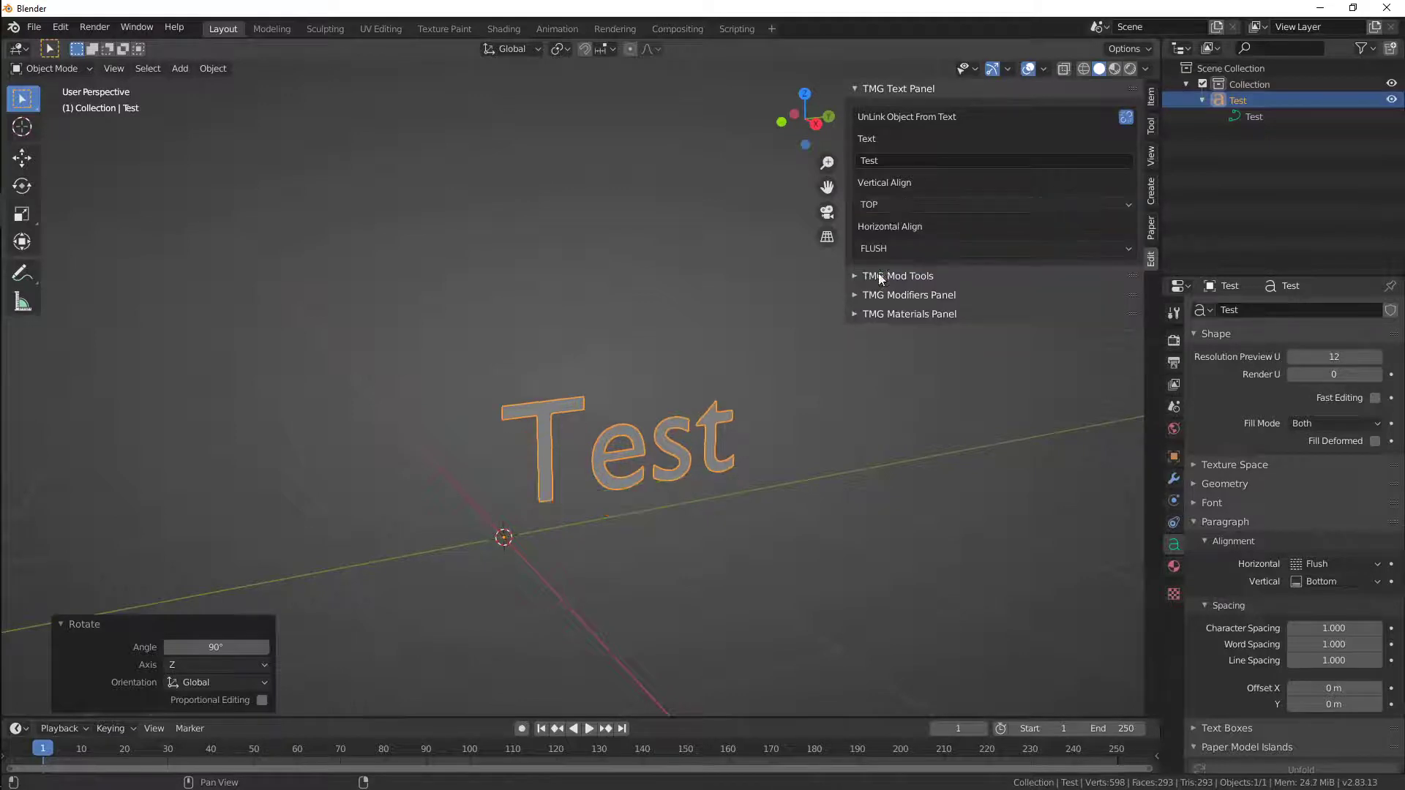
Set both the vertical and the horizontal alignment of the text to CENTER
{"action": "middle_click_drag", "start_coordinate": [716, 403], "coordinate": [675, 367]}
{"action": "left_click", "coordinate": [885, 208]}
{"action": "left_click", "coordinate": [876, 258]}
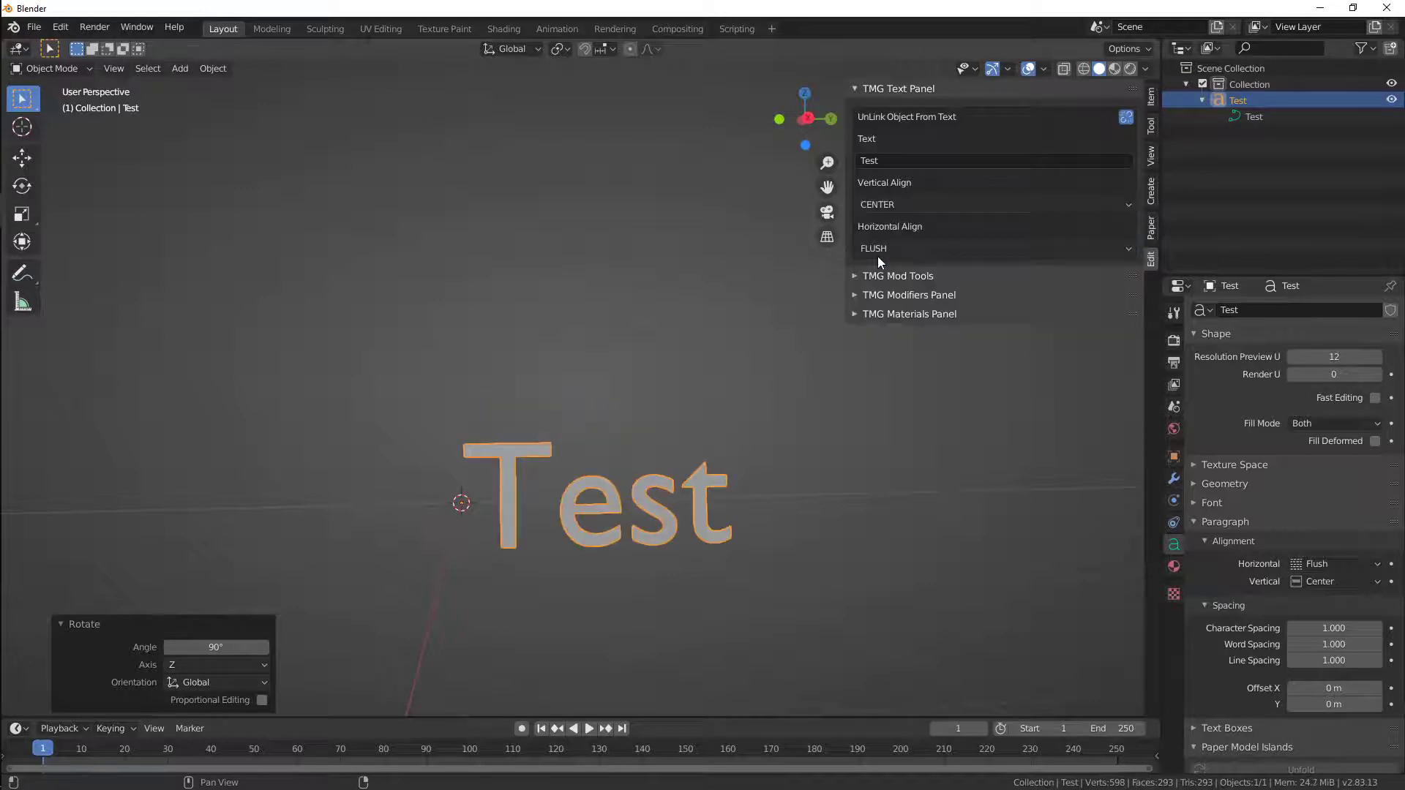
{"action": "left_click", "coordinate": [889, 205]}
{"action": "key", "text": "Escape"}
{"action": "left_click", "coordinate": [885, 254]}
{"action": "left_click", "coordinate": [882, 286]}
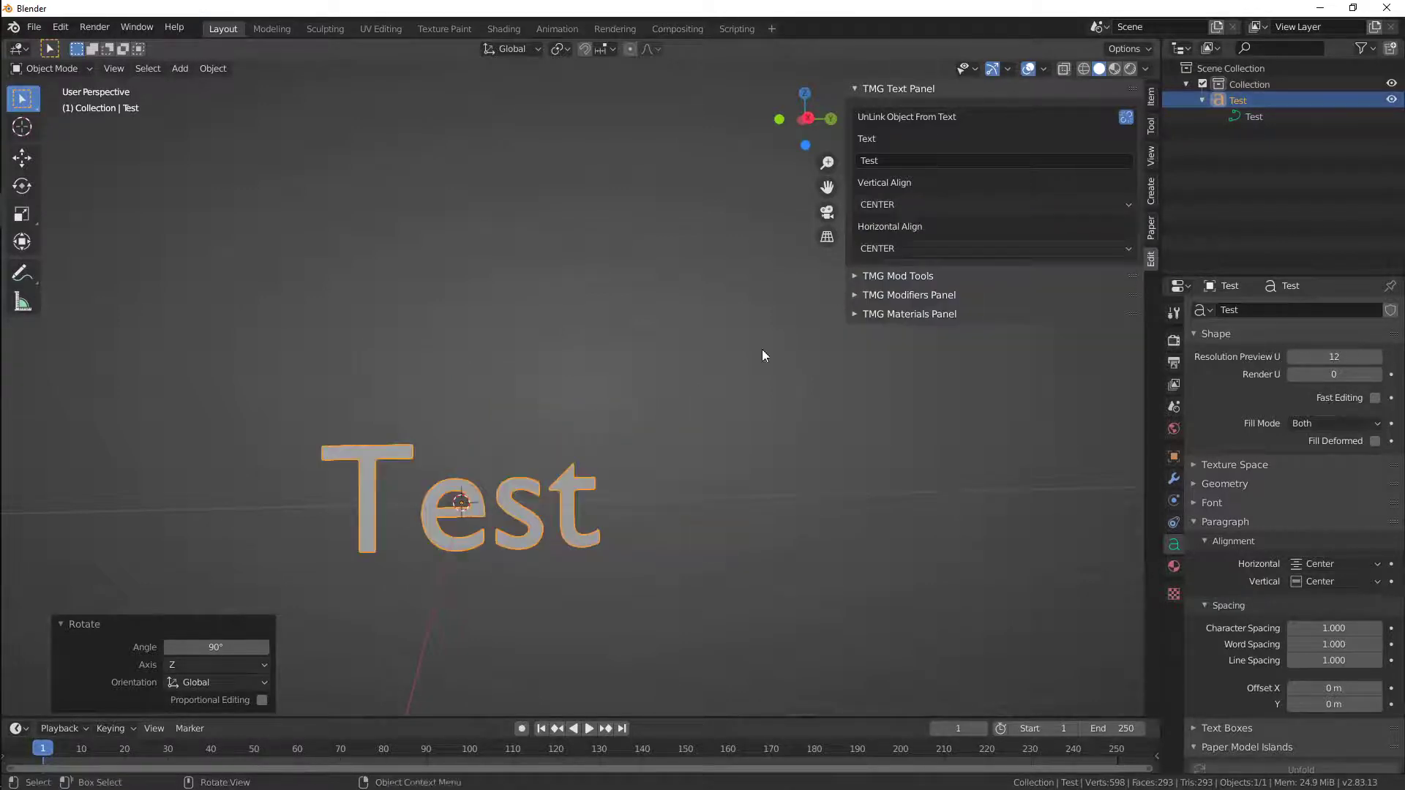
Try the vertical alignments BOTTOM and TOP on the centred text and set it to BOTTOM_BASELINE
{"action": "middle_click_drag", "start_coordinate": [763, 355], "coordinate": [646, 389]}
{"action": "left_click", "coordinate": [894, 207]}
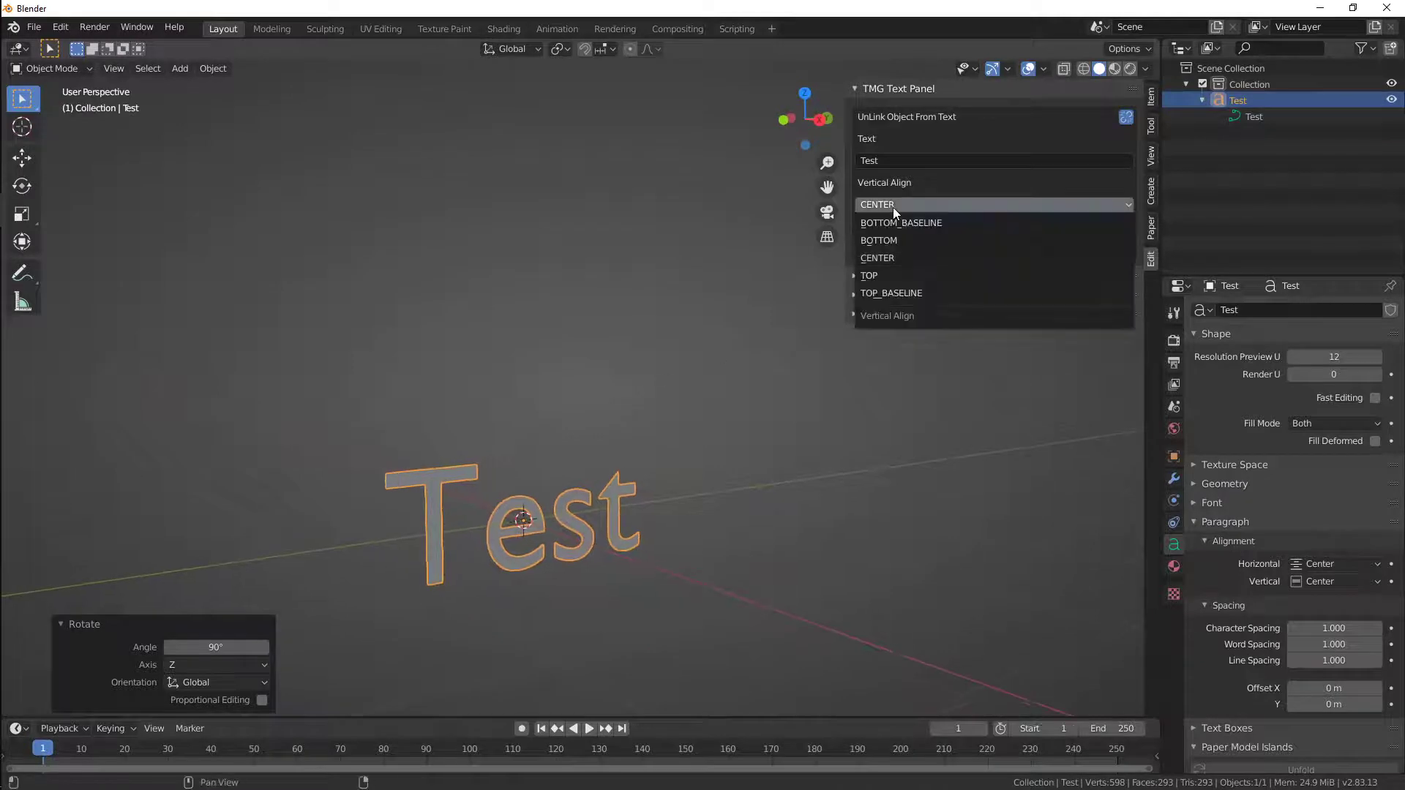
{"action": "left_click", "coordinate": [886, 241]}
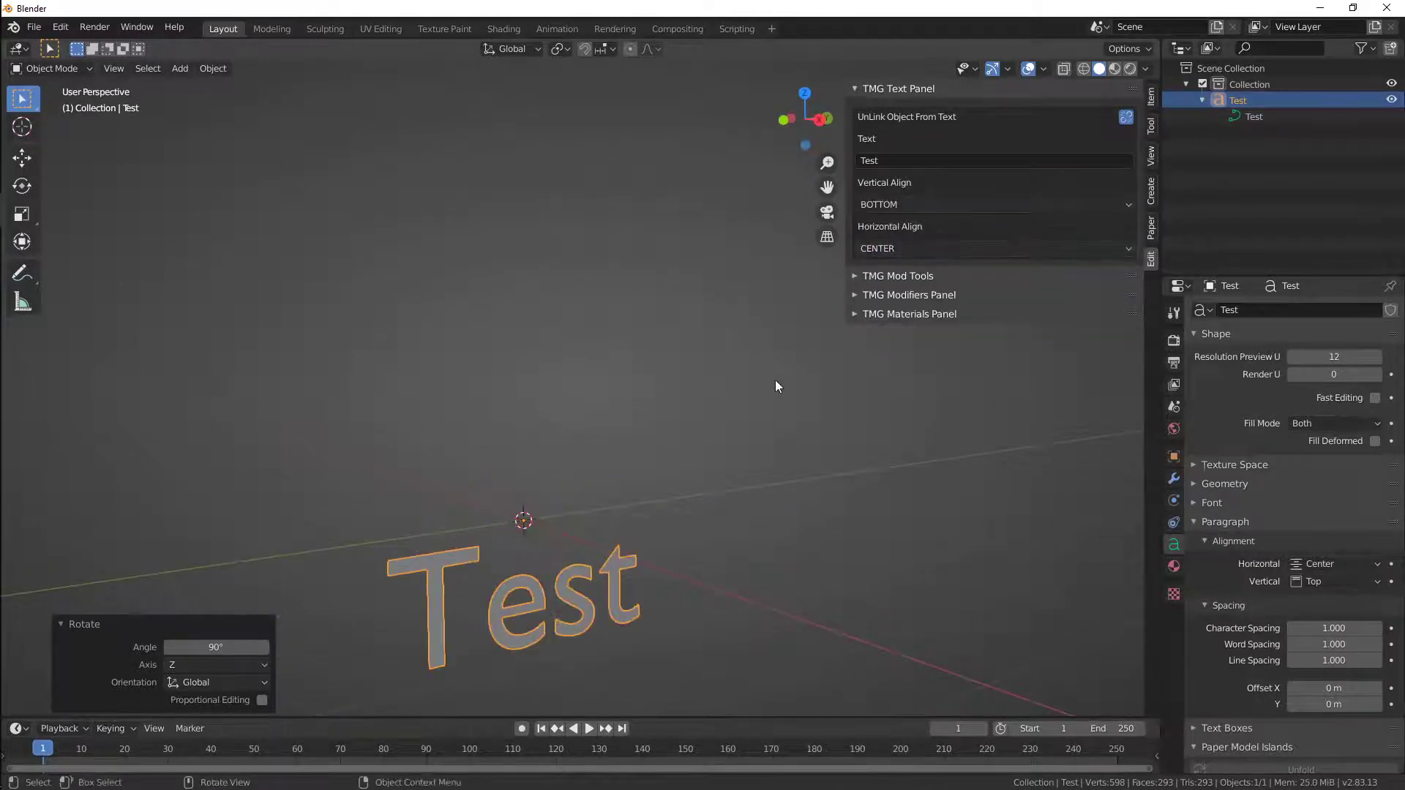
{"action": "left_click", "coordinate": [891, 206]}
{"action": "left_click", "coordinate": [874, 276]}
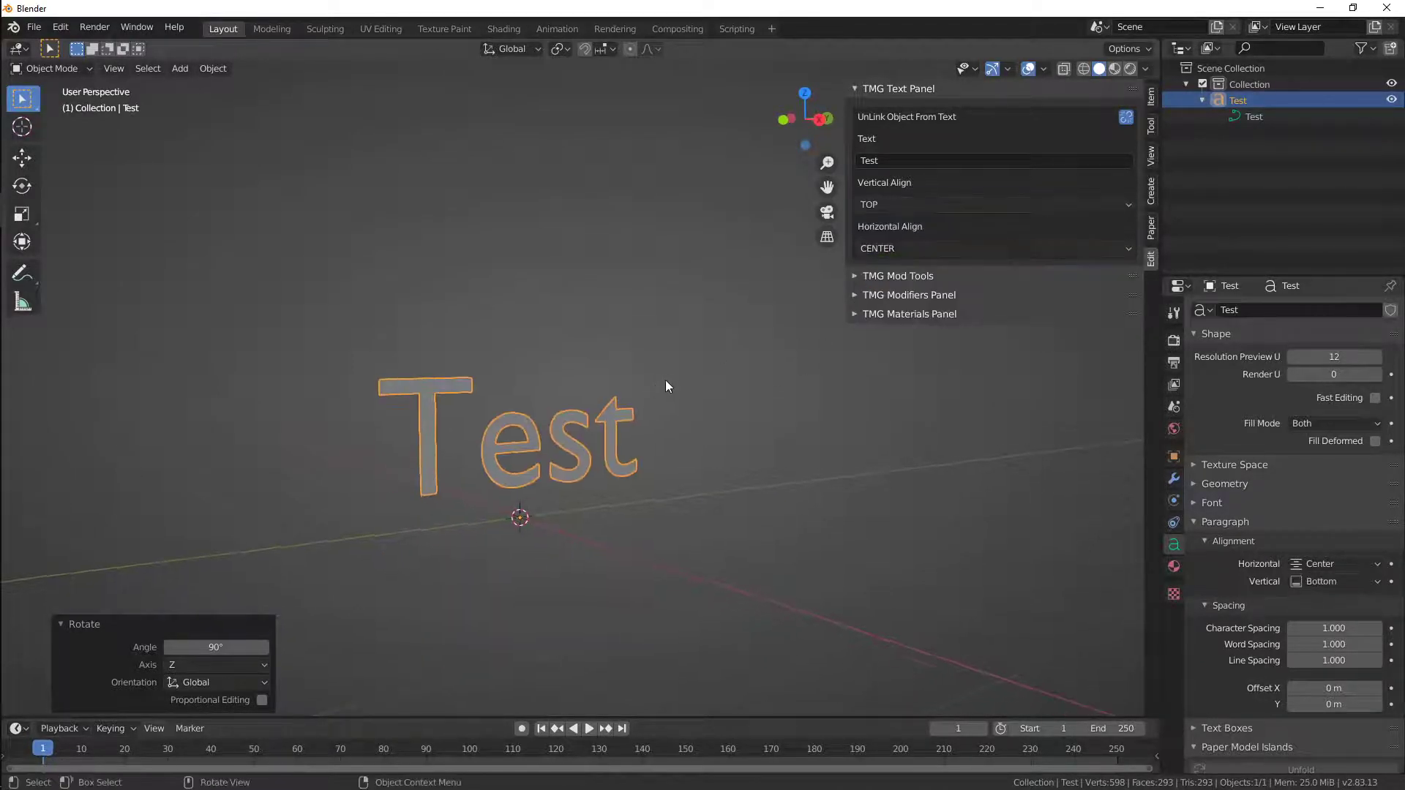
{"action": "left_click", "coordinate": [884, 206]}
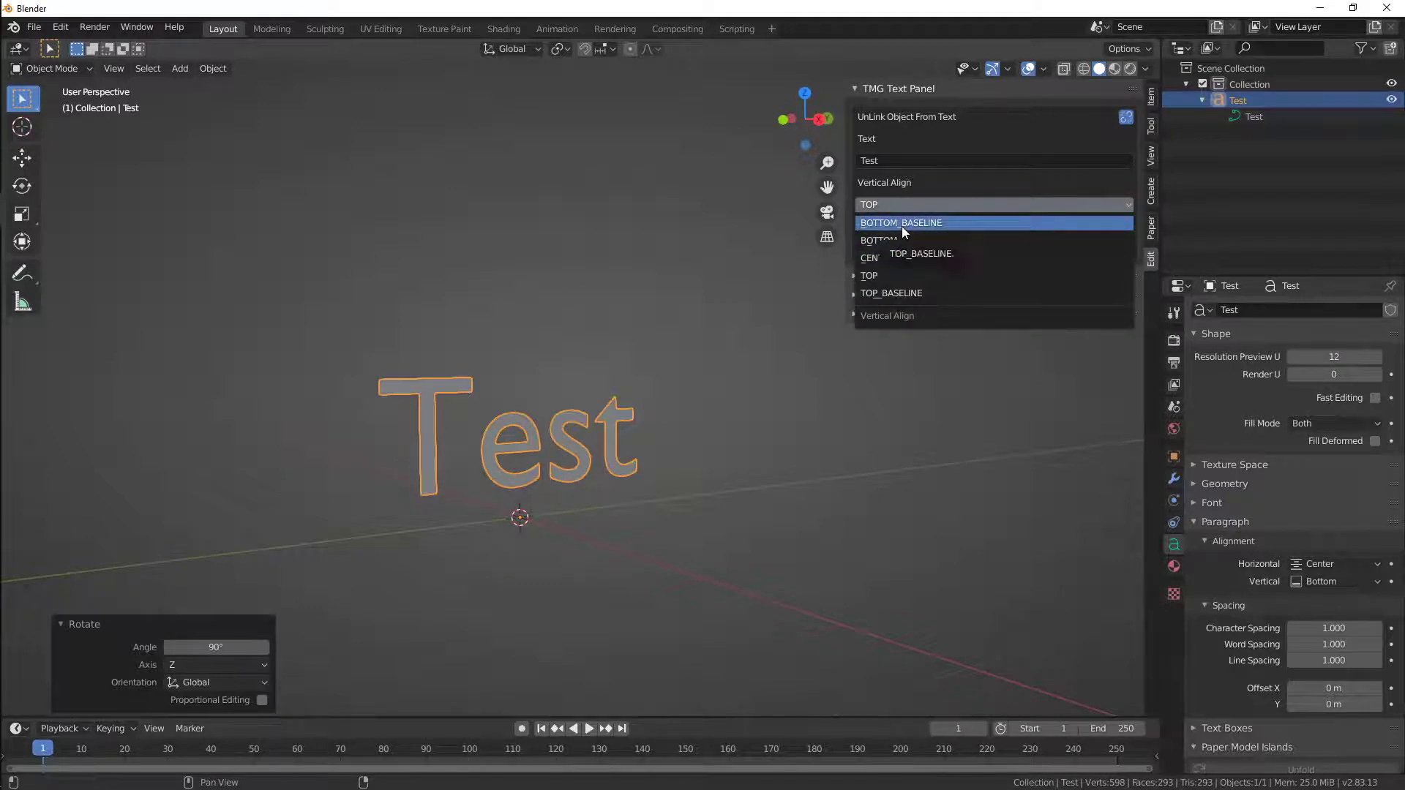
{"action": "left_click", "coordinate": [905, 223]}
Change the linked text to "Yay :)"
{"action": "middle_click_drag", "start_coordinate": [743, 395], "coordinate": [724, 417]}
{"action": "left_click", "coordinate": [911, 161]}
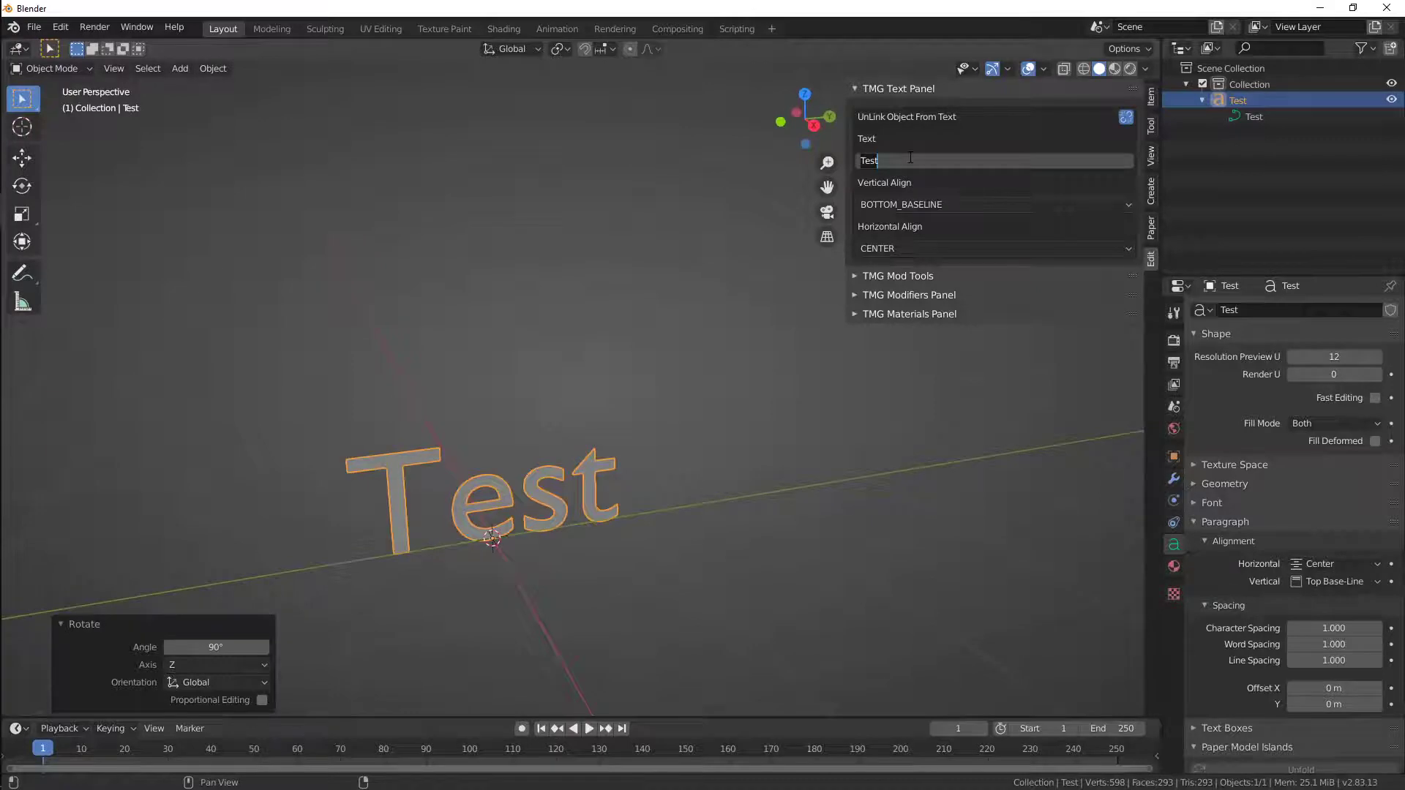
{"action": "type", "text": "Yay :)"}
{"action": "key", "text": "Return"}
Delete the text object and show the TMG Mod Tools in place of the text settings
{"action": "key", "text": "x"}
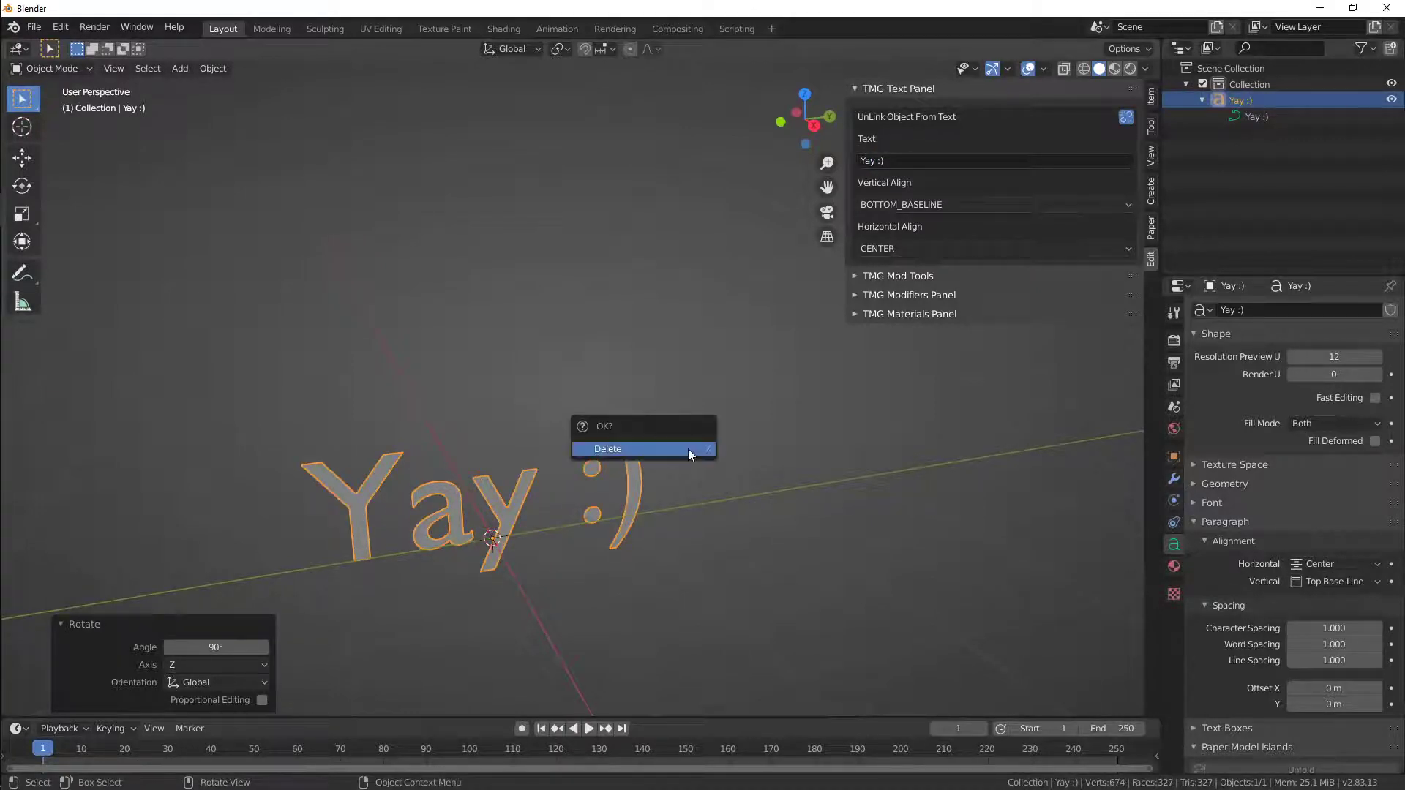
{"action": "left_click", "coordinate": [688, 450]}
{"action": "left_click", "coordinate": [902, 89]}
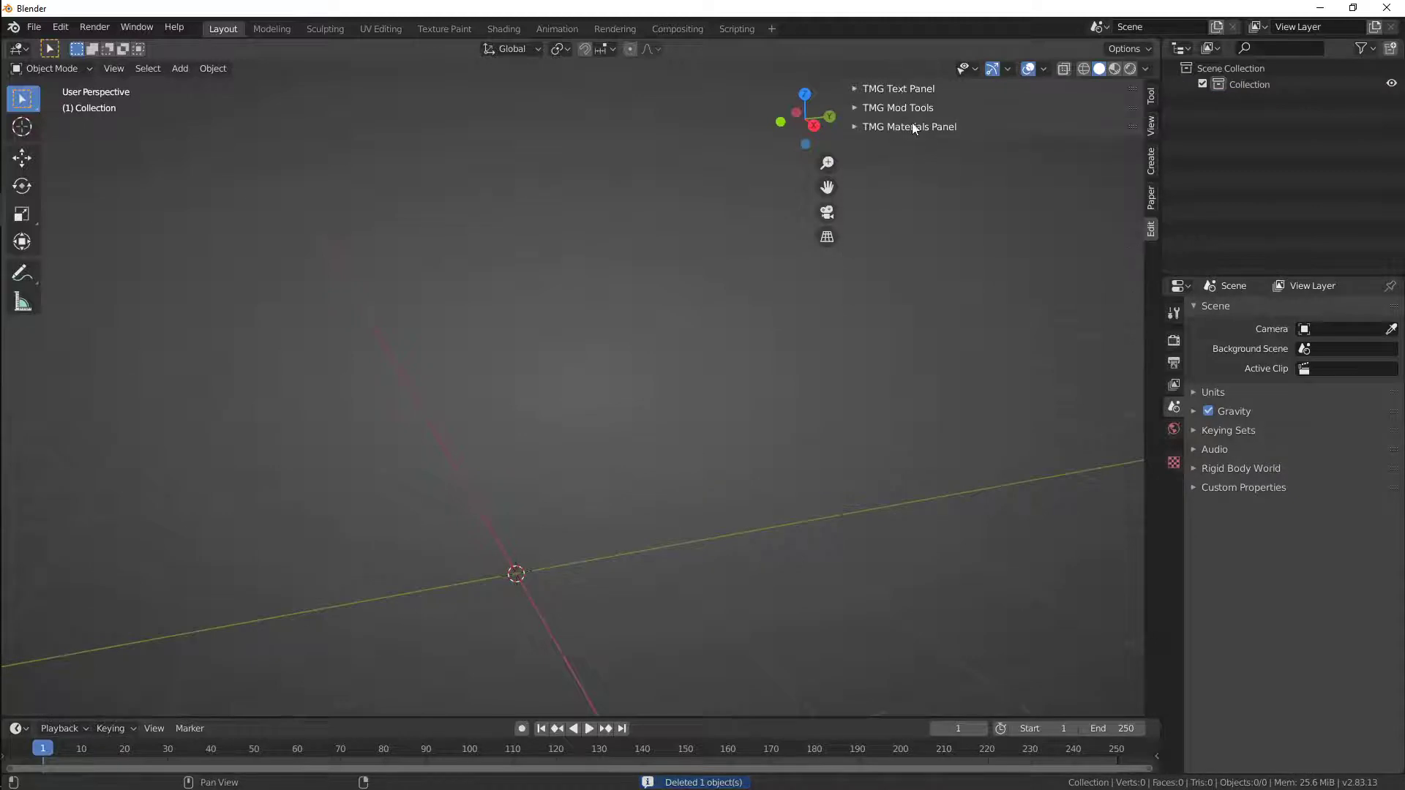
{"action": "left_click", "coordinate": [895, 108]}
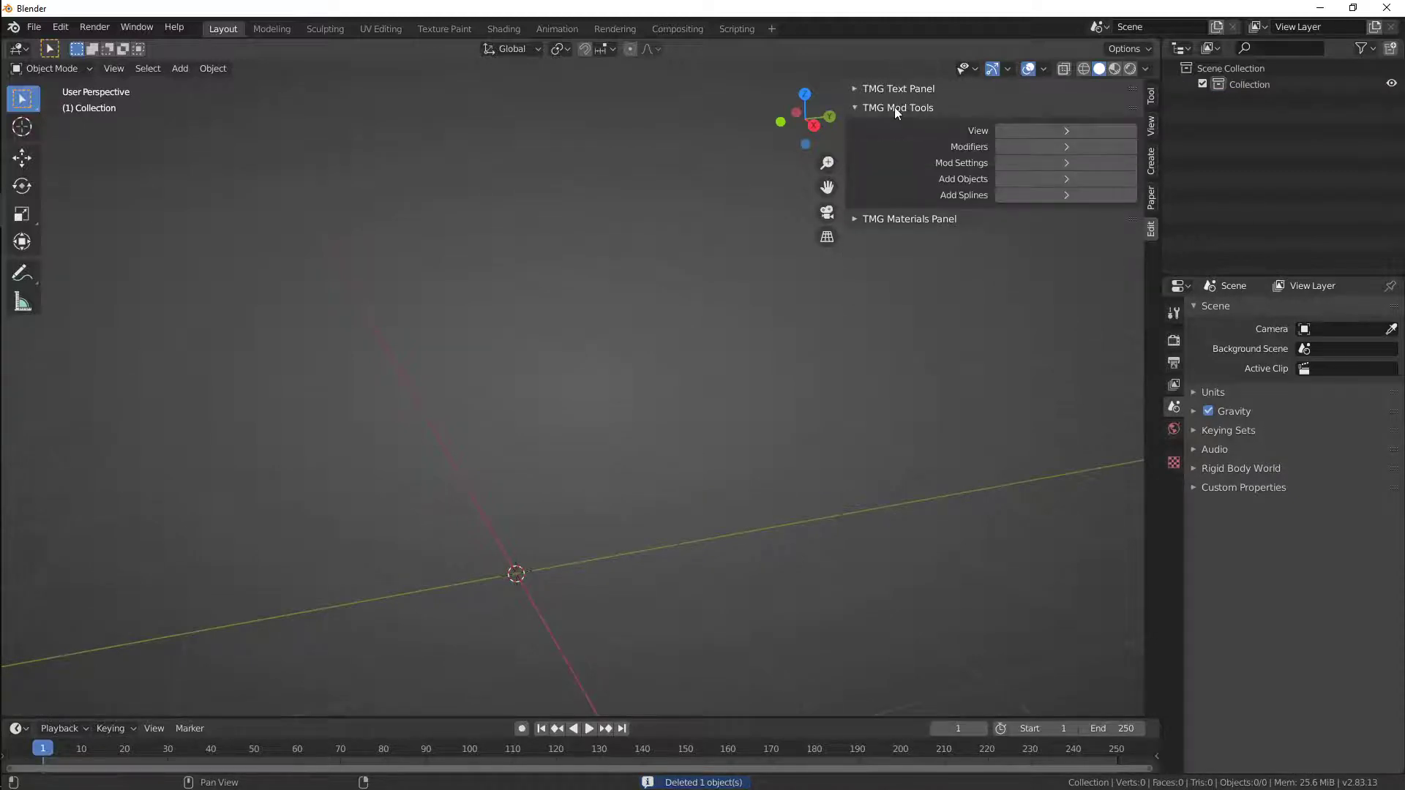
Show the View options of the TMG Mod Tools and toggle Distraction Free on and off
{"action": "left_click", "coordinate": [1024, 129]}
{"action": "left_click", "coordinate": [982, 152]}
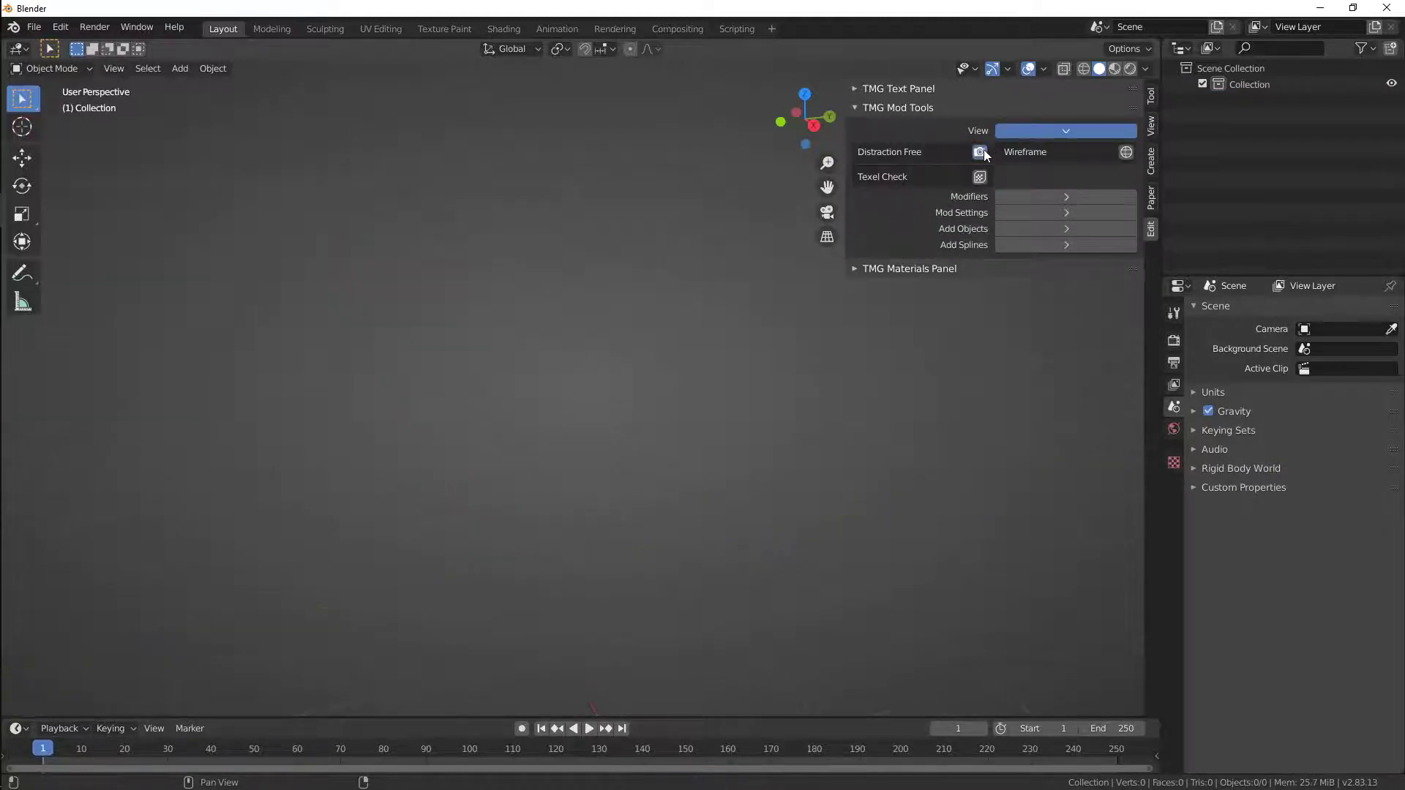
{"action": "left_click", "coordinate": [982, 152]}
Add a cube mesh at the world origin
{"action": "key", "text": "shift+a"}
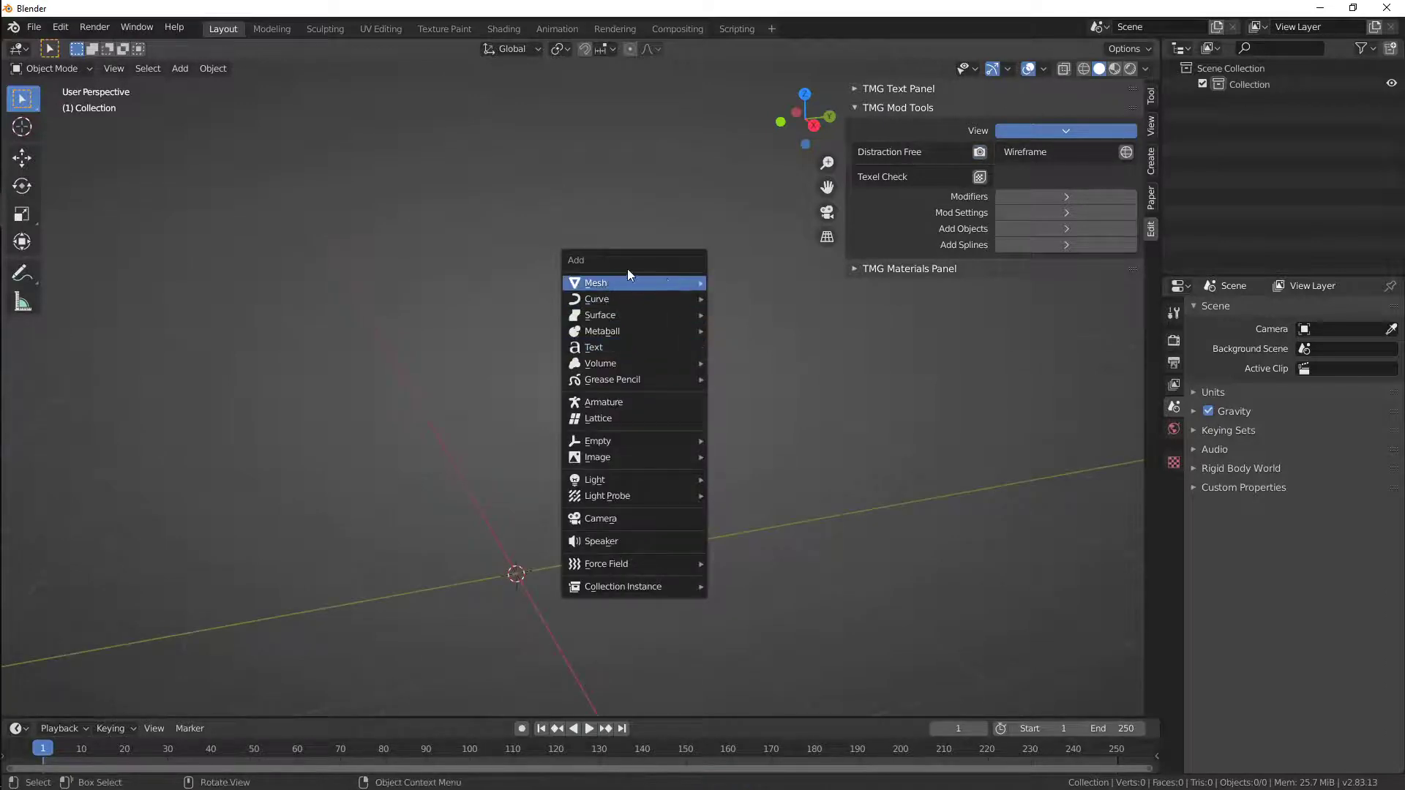
{"action": "mouse_move", "coordinate": [644, 283]}
{"action": "left_click", "coordinate": [743, 292]}
{"action": "scroll", "coordinate": [677, 445], "scroll_direction": "down", "scroll_amount": 3}
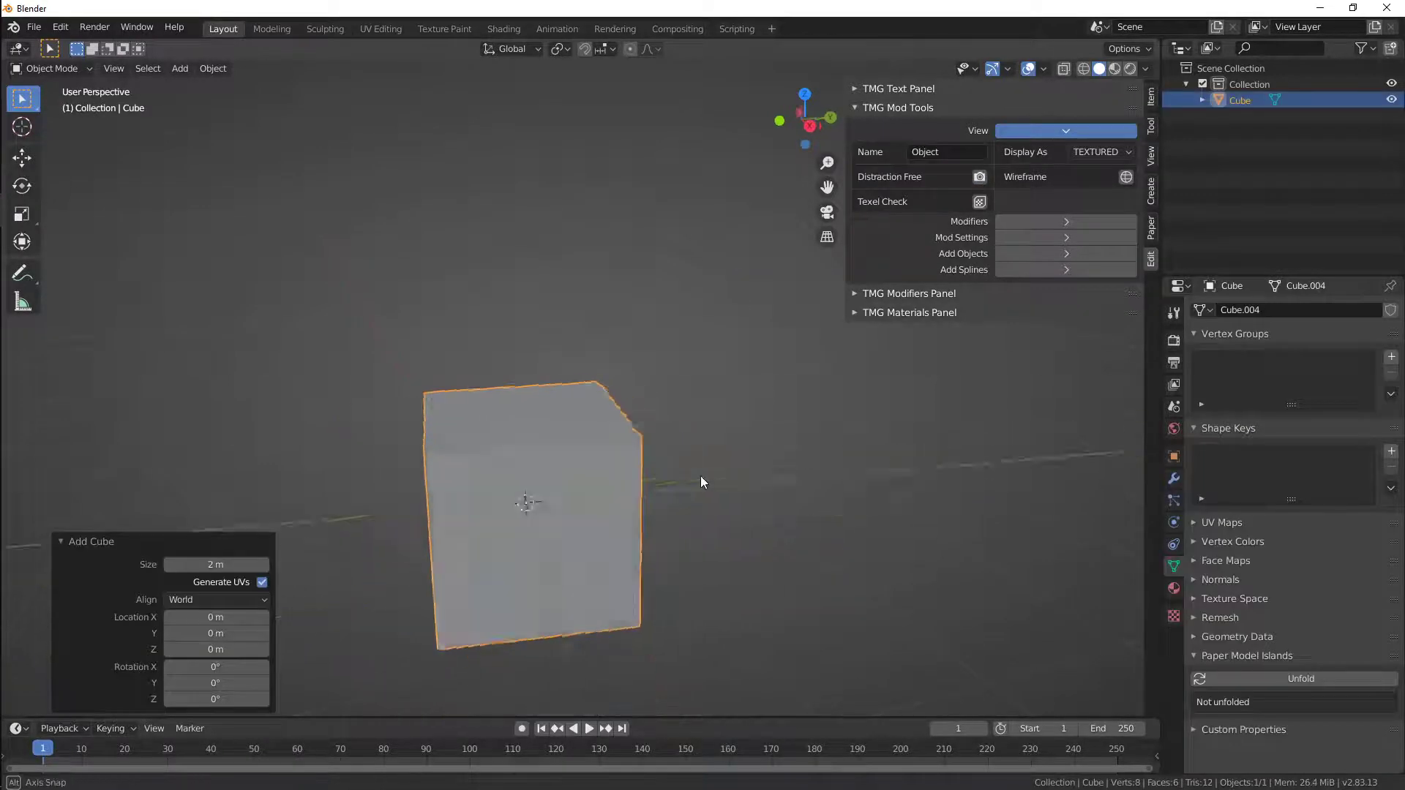
Add a UV sphere and move it beside the cube, about 3.8 m along Y and -0.9 m along X
{"action": "middle_click_drag", "start_coordinate": [701, 476], "coordinate": [635, 360]}
{"action": "key", "text": "shift+a"}
{"action": "mouse_move", "coordinate": [646, 435]}
{"action": "left_click", "coordinate": [713, 104]}
{"action": "key", "text": "g"}
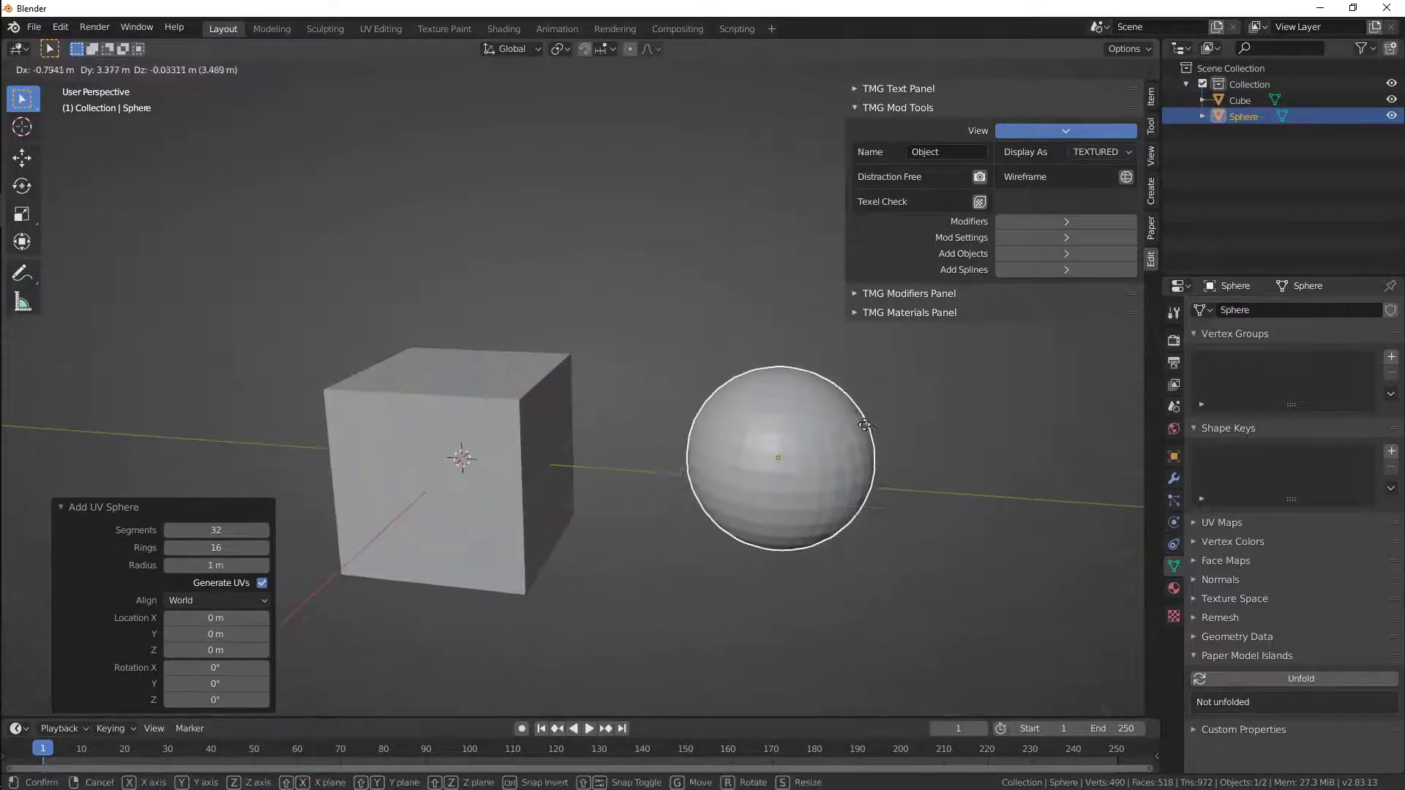
{"action": "left_click", "coordinate": [871, 473]}
{"action": "middle_click_drag", "start_coordinate": [870, 473], "coordinate": [818, 463]}
Add a cone and move it in the ground plane about 2.2 m along X and 3.2 m along Y
{"action": "key", "text": "shift+a"}
{"action": "key", "text": "Escape"}
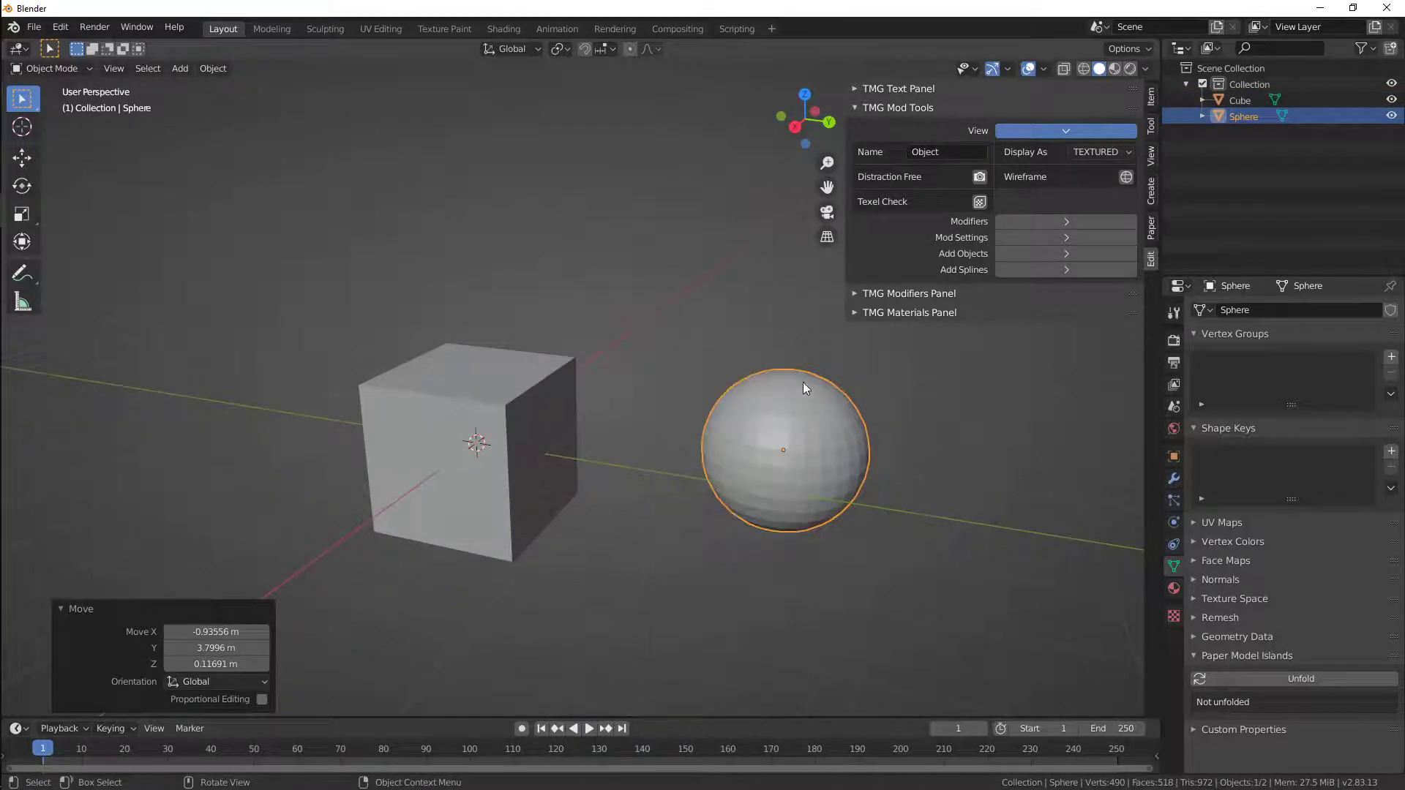
{"action": "key", "text": "shift+a"}
{"action": "mouse_move", "coordinate": [789, 382]}
{"action": "left_click", "coordinate": [867, 478]}
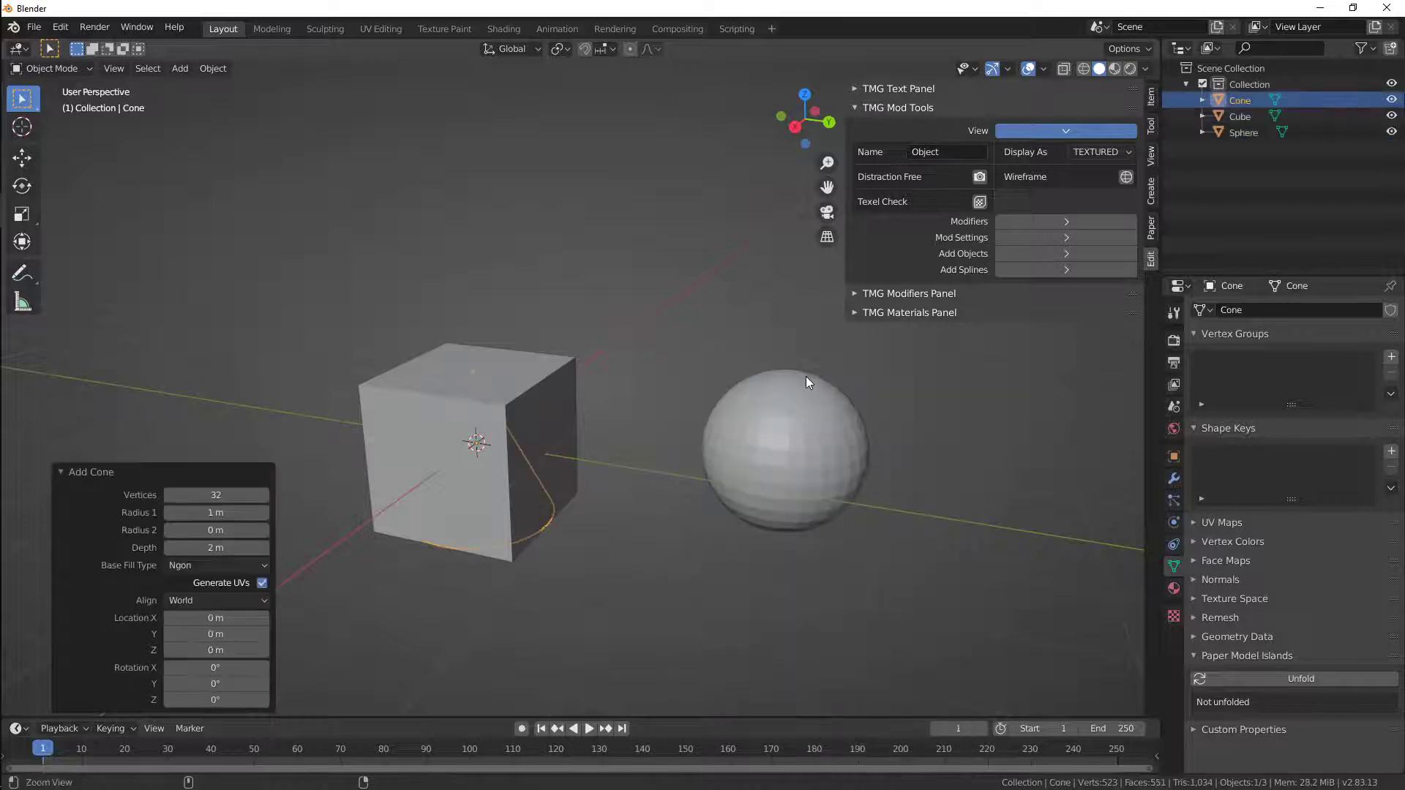
{"action": "key", "text": "g"}
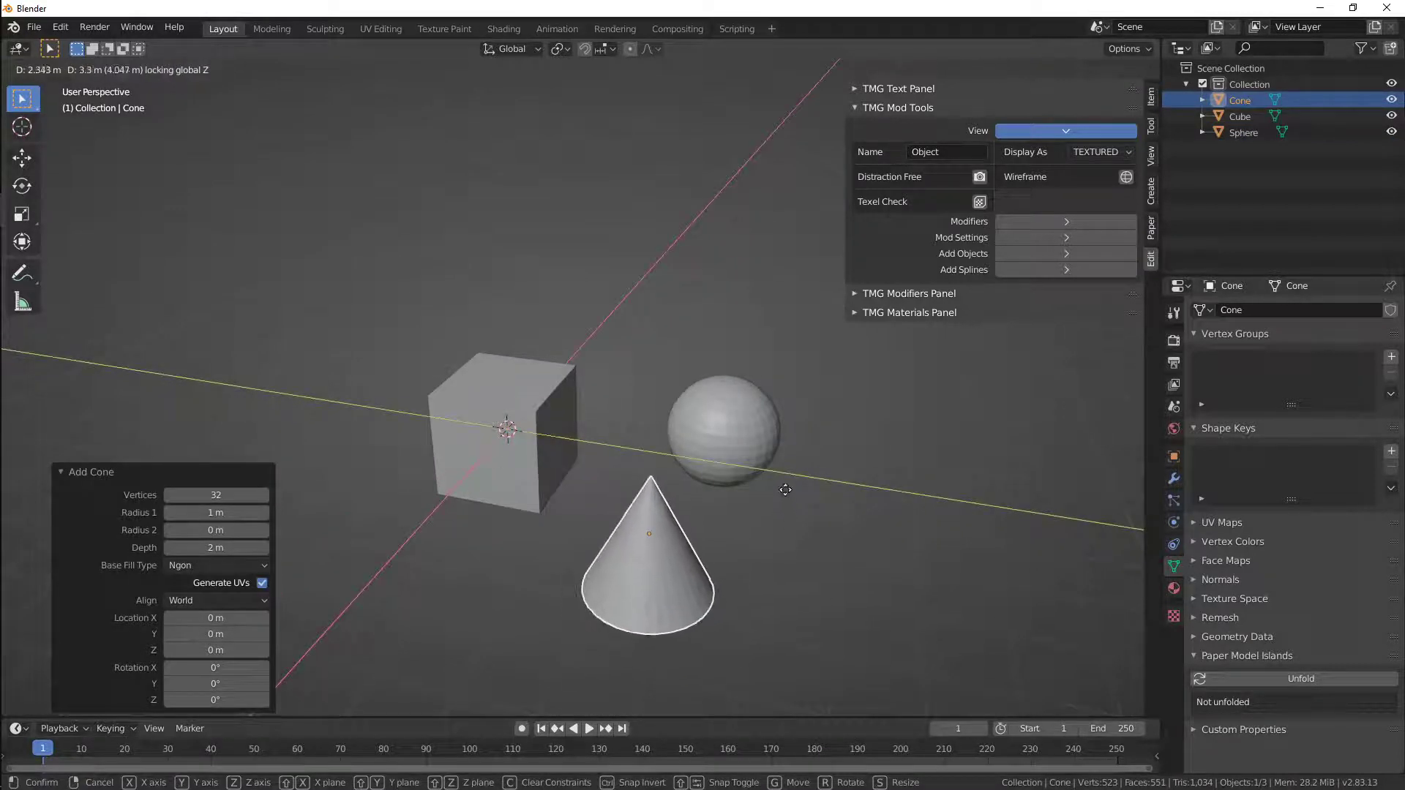
{"action": "left_click", "coordinate": [765, 490]}
{"action": "scroll", "coordinate": [766, 490], "scroll_direction": "up", "scroll_amount": 1}
{"action": "left_click_drag", "start_coordinate": [764, 490], "coordinate": [790, 475], "text": "alt"}
Toggle Distraction Free on and off again, narrowing the TMG tools sidebar in between
{"action": "left_click", "coordinate": [984, 178]}
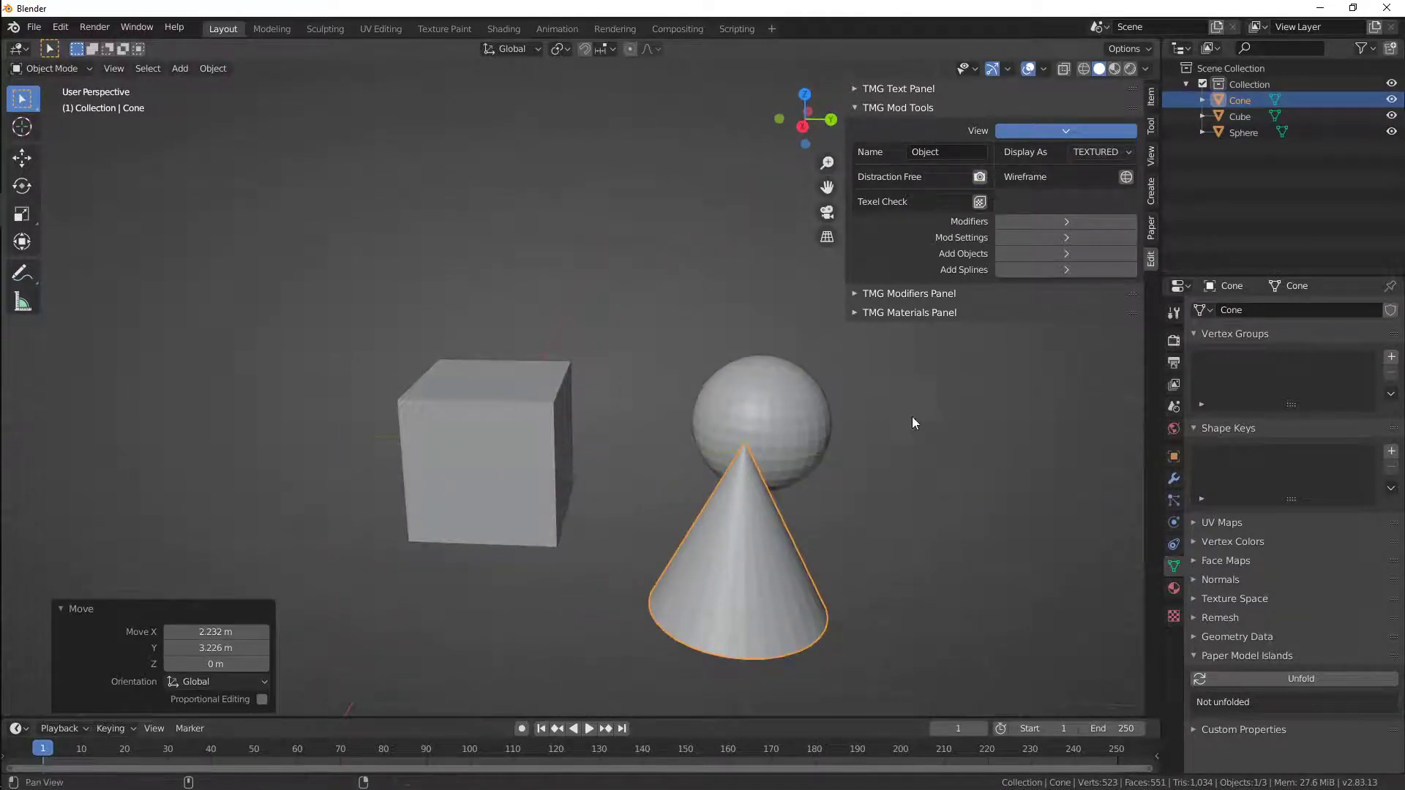
{"action": "middle_click_drag", "start_coordinate": [913, 420], "coordinate": [886, 421], "text": "shift"}
{"action": "left_click_drag", "start_coordinate": [843, 234], "coordinate": [920, 235]}
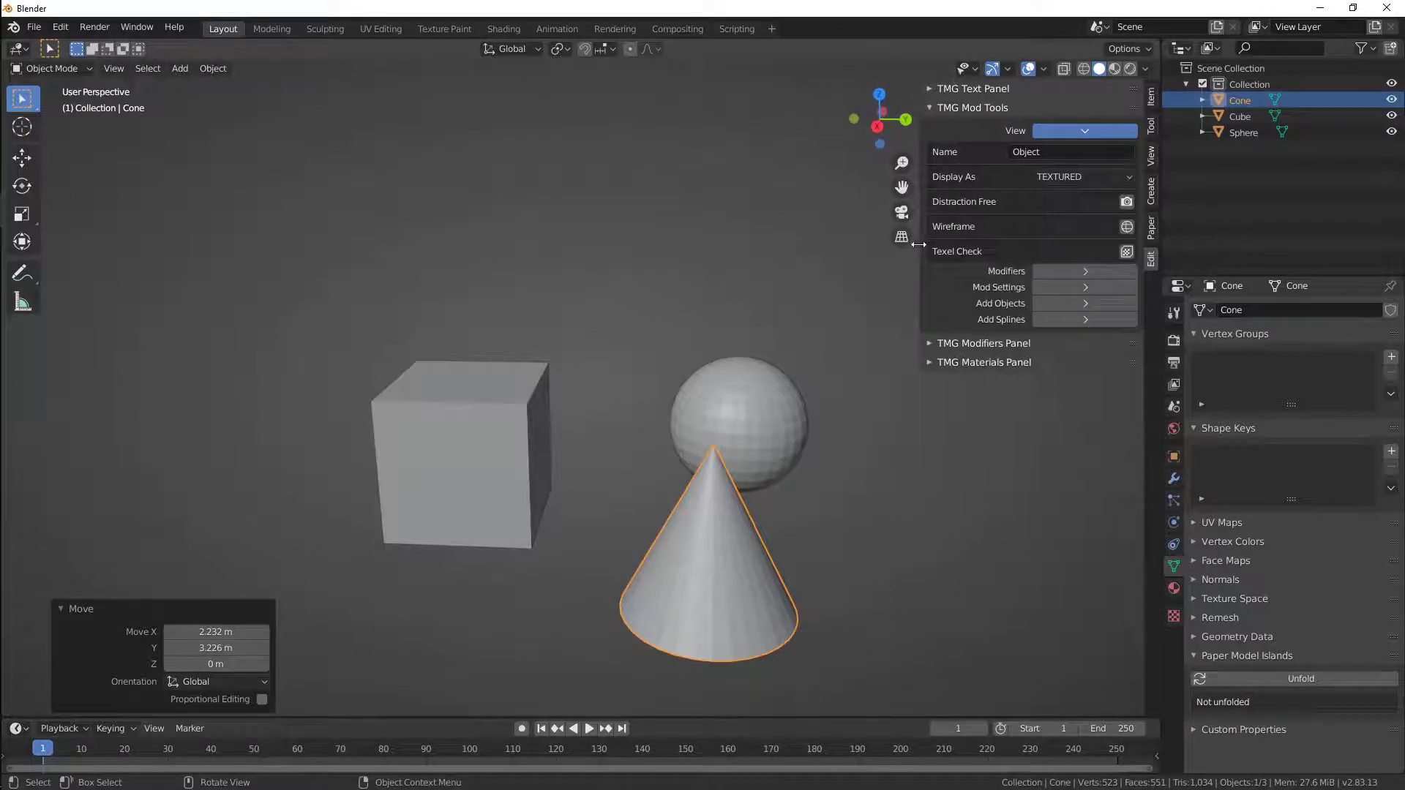
{"action": "left_click", "coordinate": [1127, 202]}
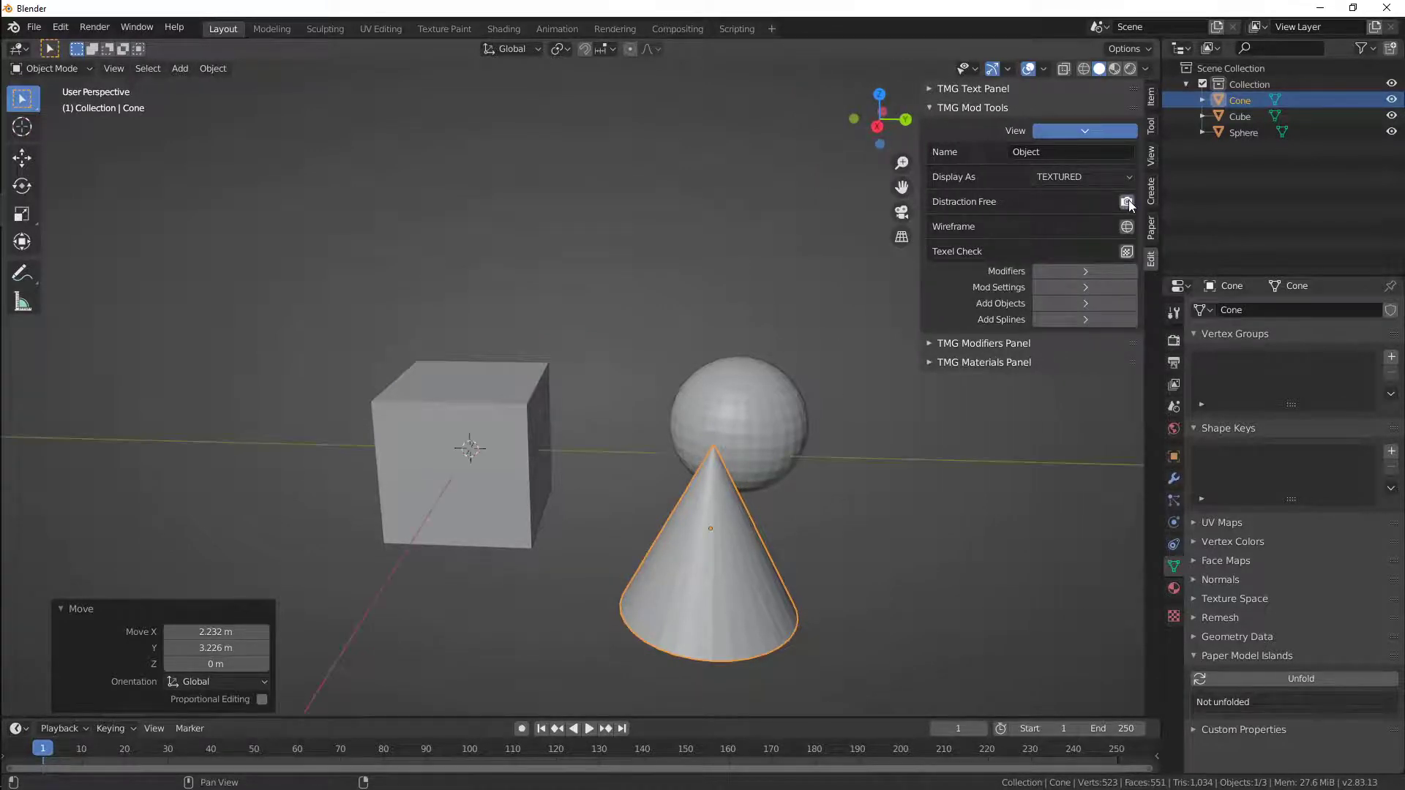
Turn on the Wireframe view, deselect everything, examine the three objects from below and turn Wireframe off again
{"action": "left_click", "coordinate": [1127, 228]}
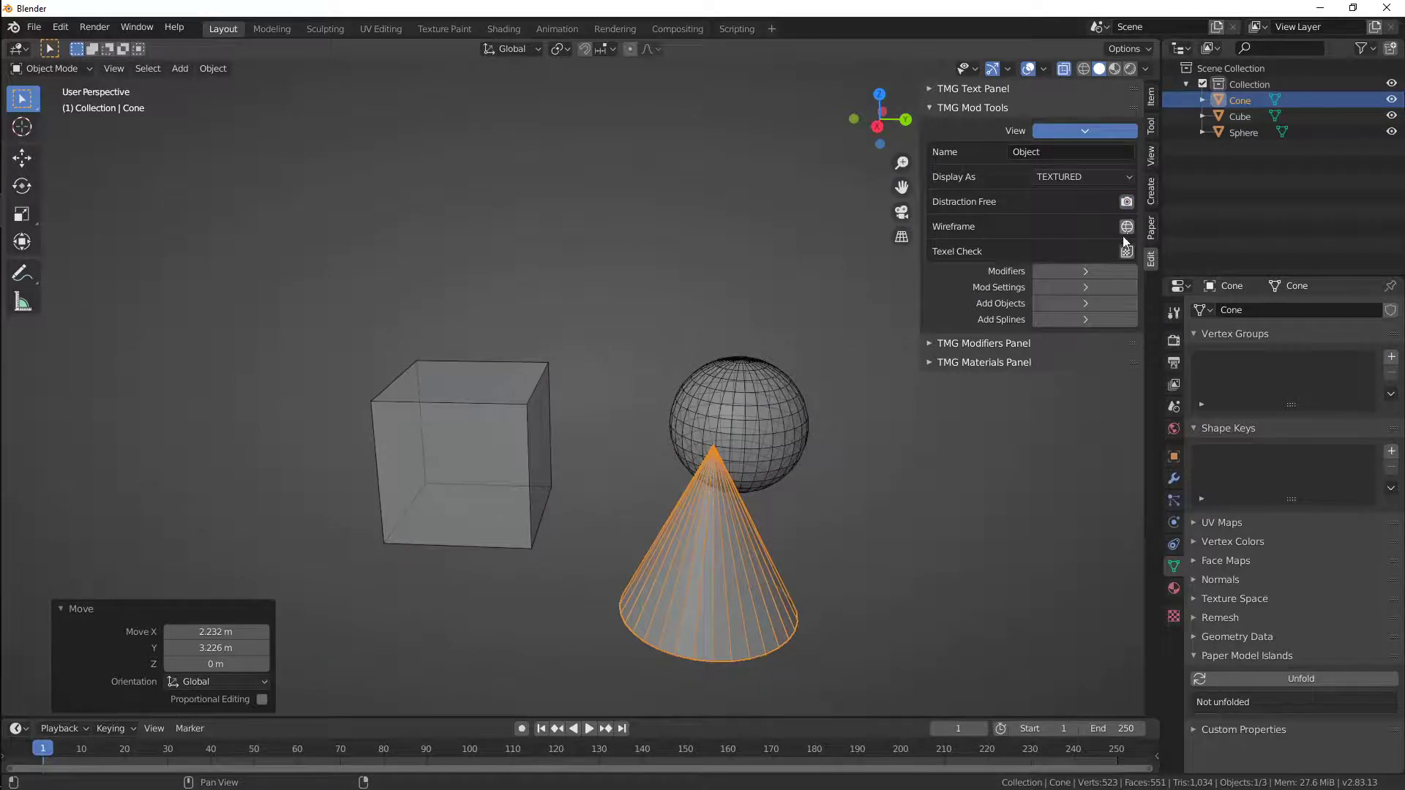
{"action": "left_click_drag", "start_coordinate": [746, 392], "coordinate": [714, 296], "text": "alt"}
{"action": "key", "text": "alt+a"}
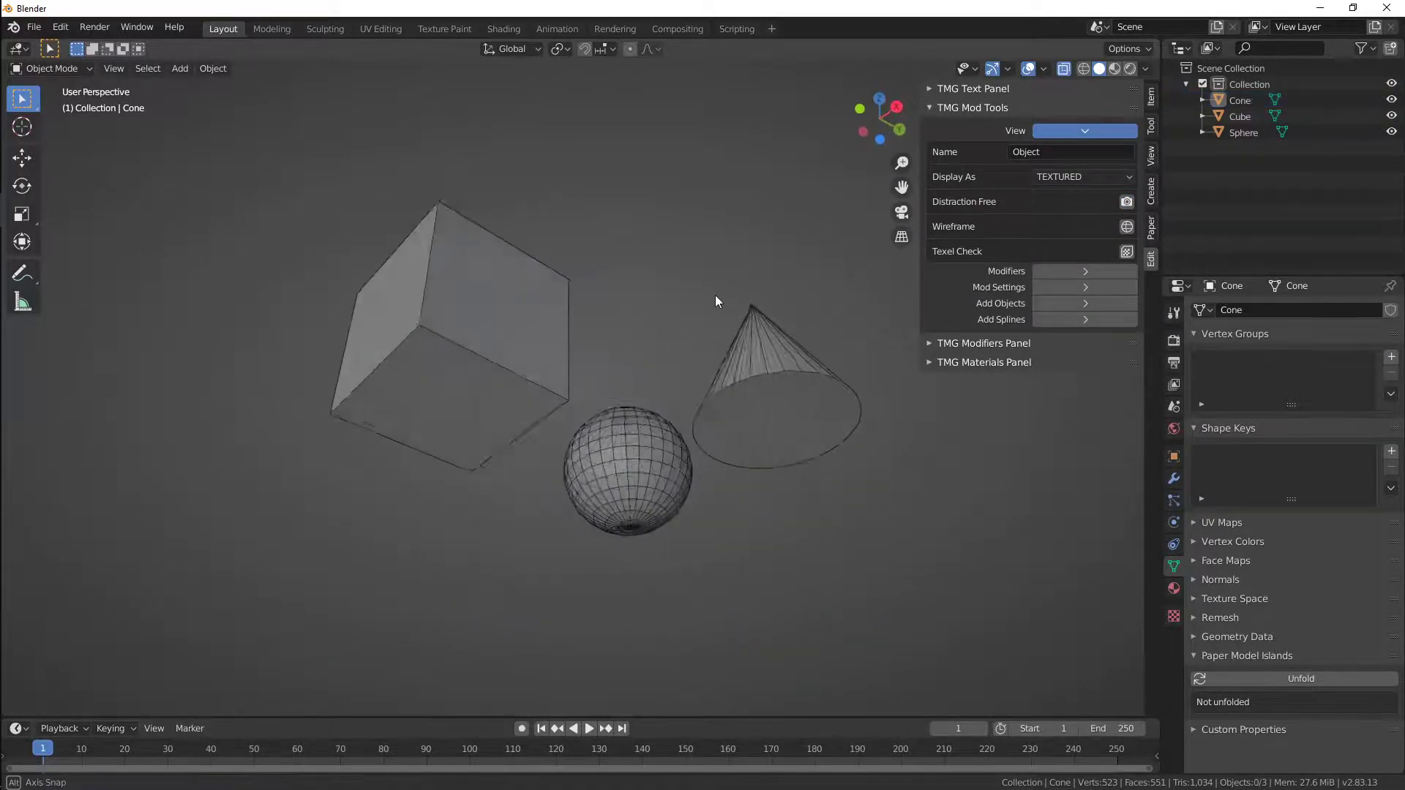
{"action": "middle_click_drag", "start_coordinate": [715, 300], "coordinate": [695, 366]}
{"action": "left_click", "coordinate": [1126, 231]}
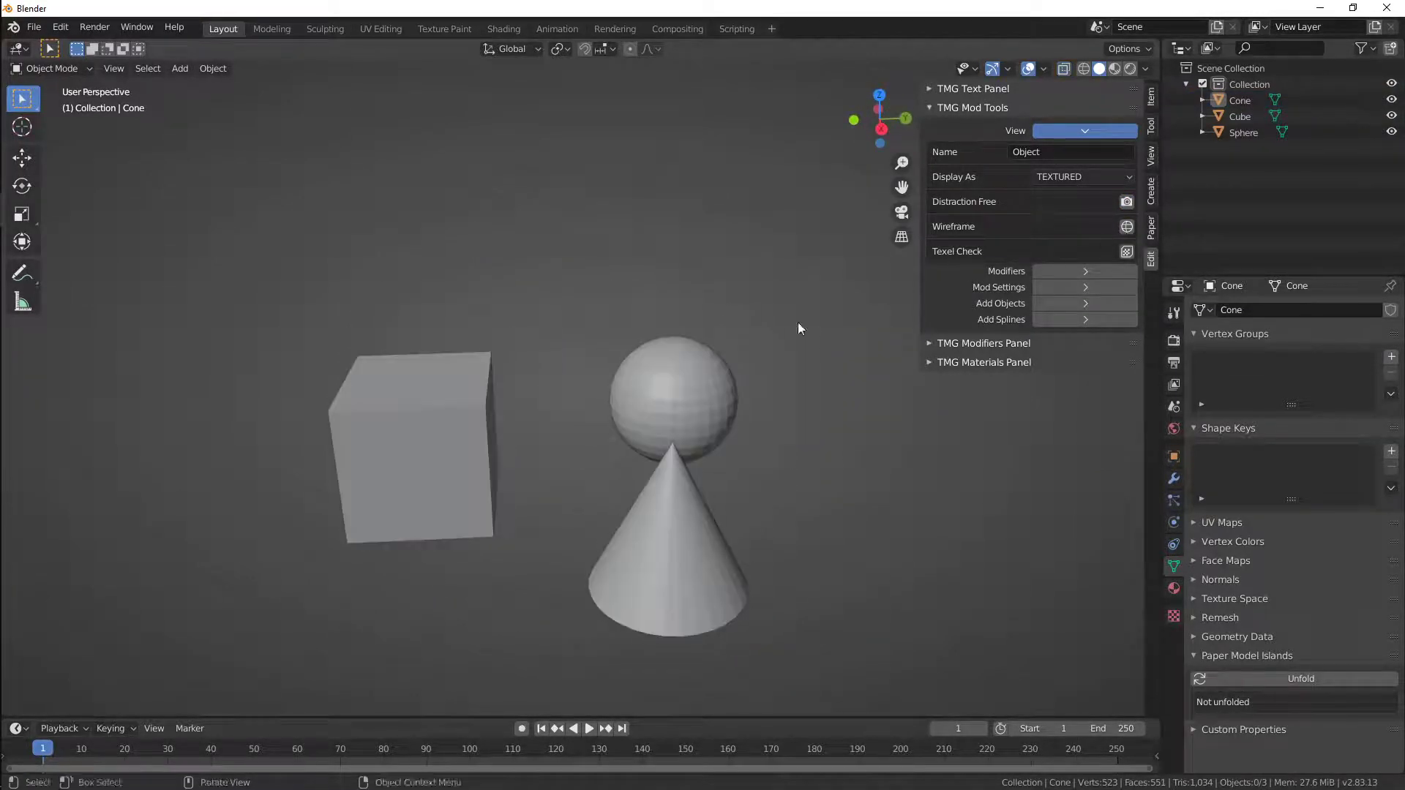
Select the cube and switch the viewport shading to Material Preview
{"action": "middle_click_drag", "start_coordinate": [797, 322], "coordinate": [816, 340]}
{"action": "left_click", "coordinate": [715, 502]}
{"action": "middle_click_drag", "start_coordinate": [559, 532], "coordinate": [621, 470], "text": "shift"}
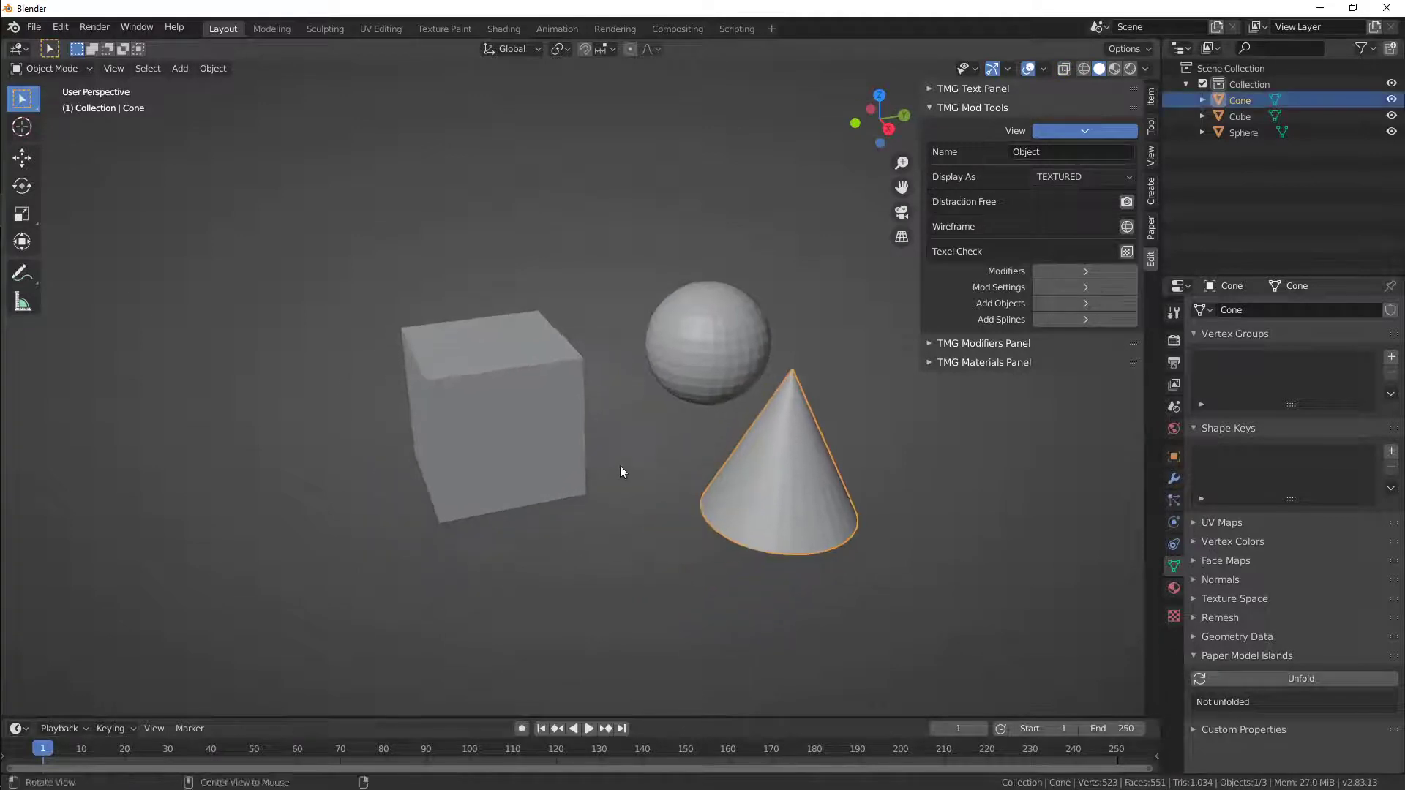
{"action": "scroll", "coordinate": [621, 471], "scroll_direction": "up", "scroll_amount": 2}
{"action": "left_click", "coordinate": [498, 420]}
{"action": "middle_click_drag", "start_coordinate": [585, 377], "coordinate": [628, 392]}
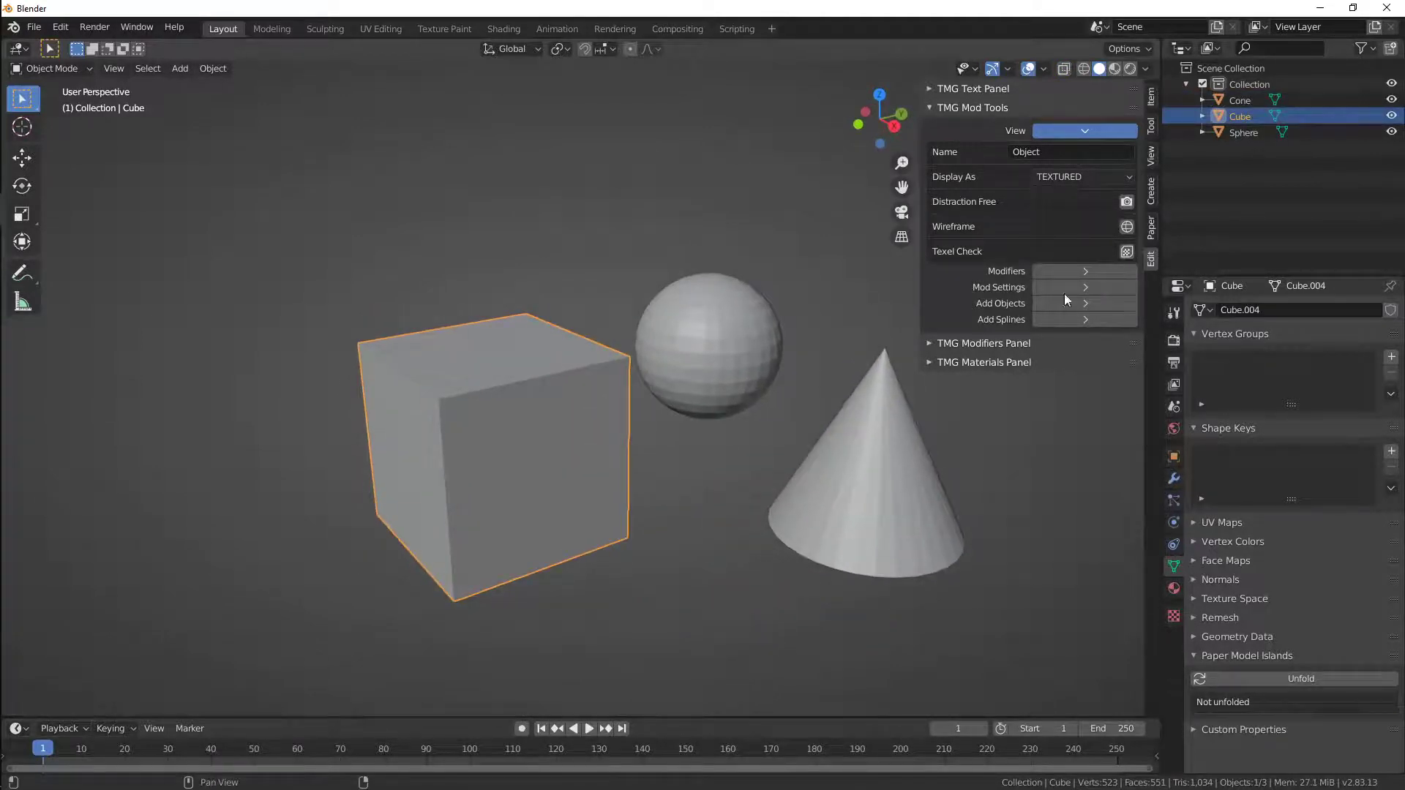
{"action": "middle_click_drag", "start_coordinate": [724, 359], "coordinate": [758, 373]}
{"action": "key", "text": "z"}
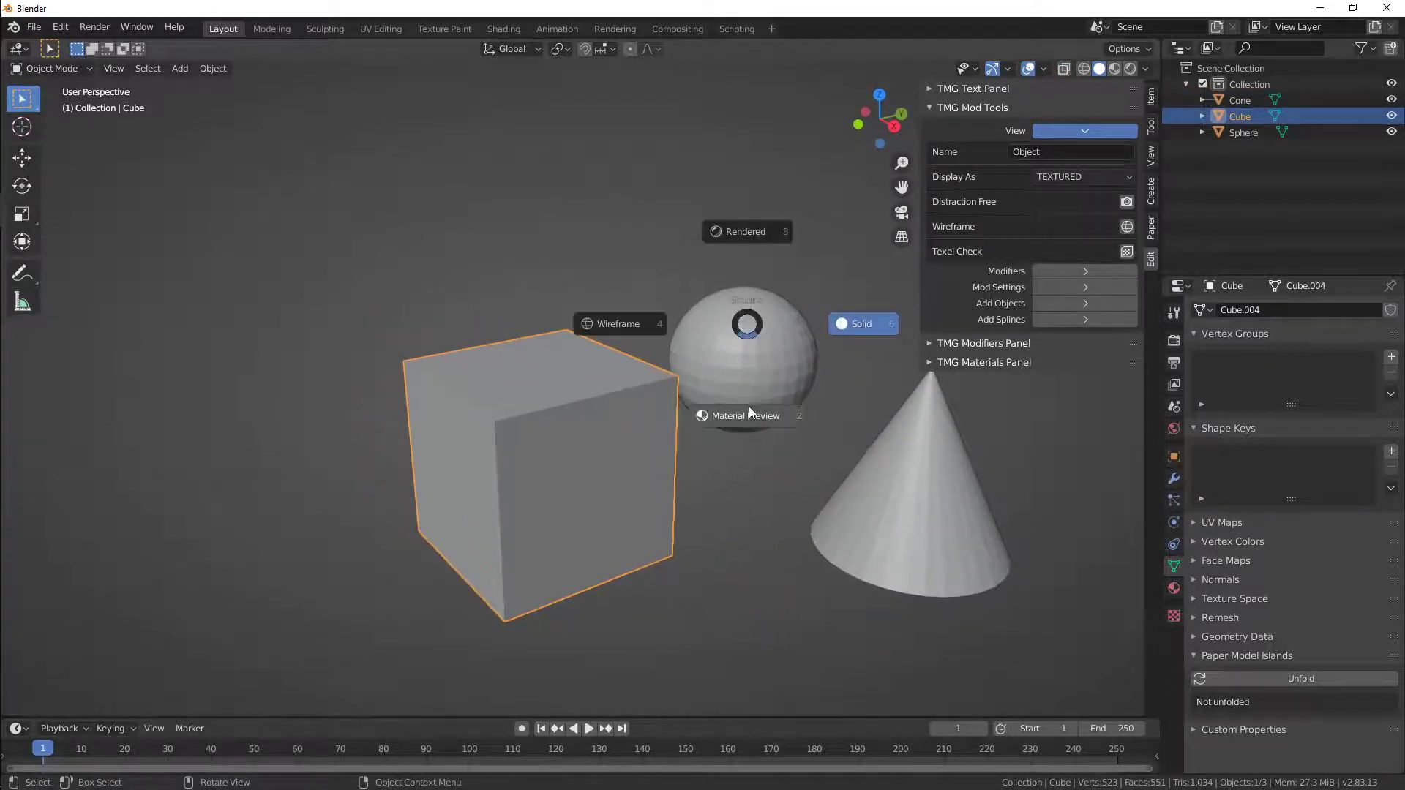
{"action": "left_click", "coordinate": [748, 408]}
Add the sphere and the cone to the selection and apply the Texel Check to the objects
{"action": "mouse_move", "coordinate": [748, 447]}
{"action": "middle_mouse_down"}
{"action": "mouse_move", "coordinate": [674, 402]}
{"action": "mouse_move", "coordinate": [717, 435]}
{"action": "mouse_move", "coordinate": [704, 445]}
{"action": "mouse_move", "coordinate": [766, 471]}
{"action": "mouse_move", "coordinate": [734, 460]}
{"action": "mouse_move", "coordinate": [775, 429]}
{"action": "mouse_move", "coordinate": [465, 423]}
{"action": "middle_mouse_up"}
{"action": "left_click", "coordinate": [783, 389]}
{"action": "left_click", "coordinate": [919, 453], "text": "shift"}
{"action": "left_click", "coordinate": [1126, 253]}
Enter Edit Mode on the cube and select its front face in face select mode
{"action": "left_click", "coordinate": [401, 439]}
{"action": "key", "text": "Tab"}
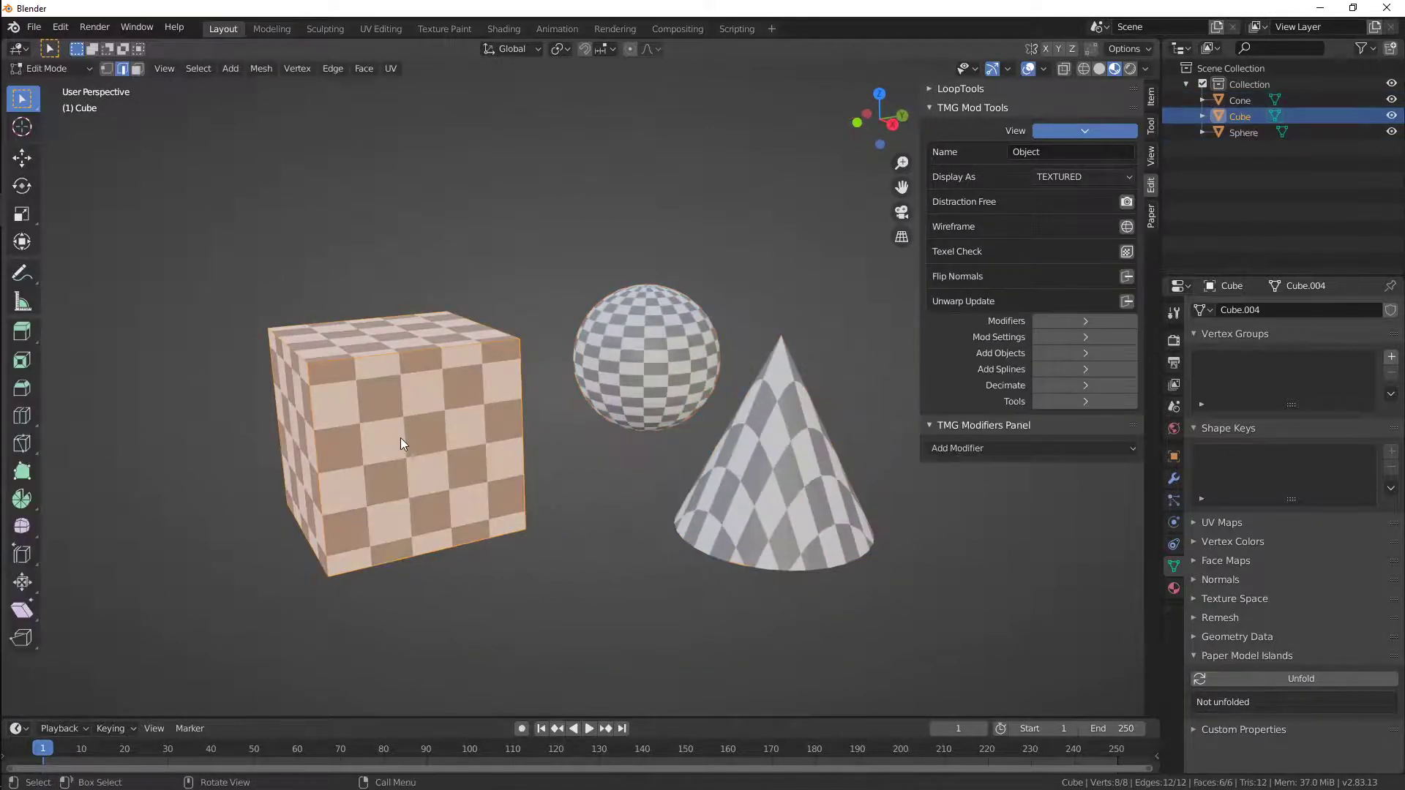
{"action": "left_click_drag", "start_coordinate": [401, 437], "coordinate": [554, 459], "text": "alt"}
{"action": "key", "text": "3"}
{"action": "left_click", "coordinate": [545, 449]}
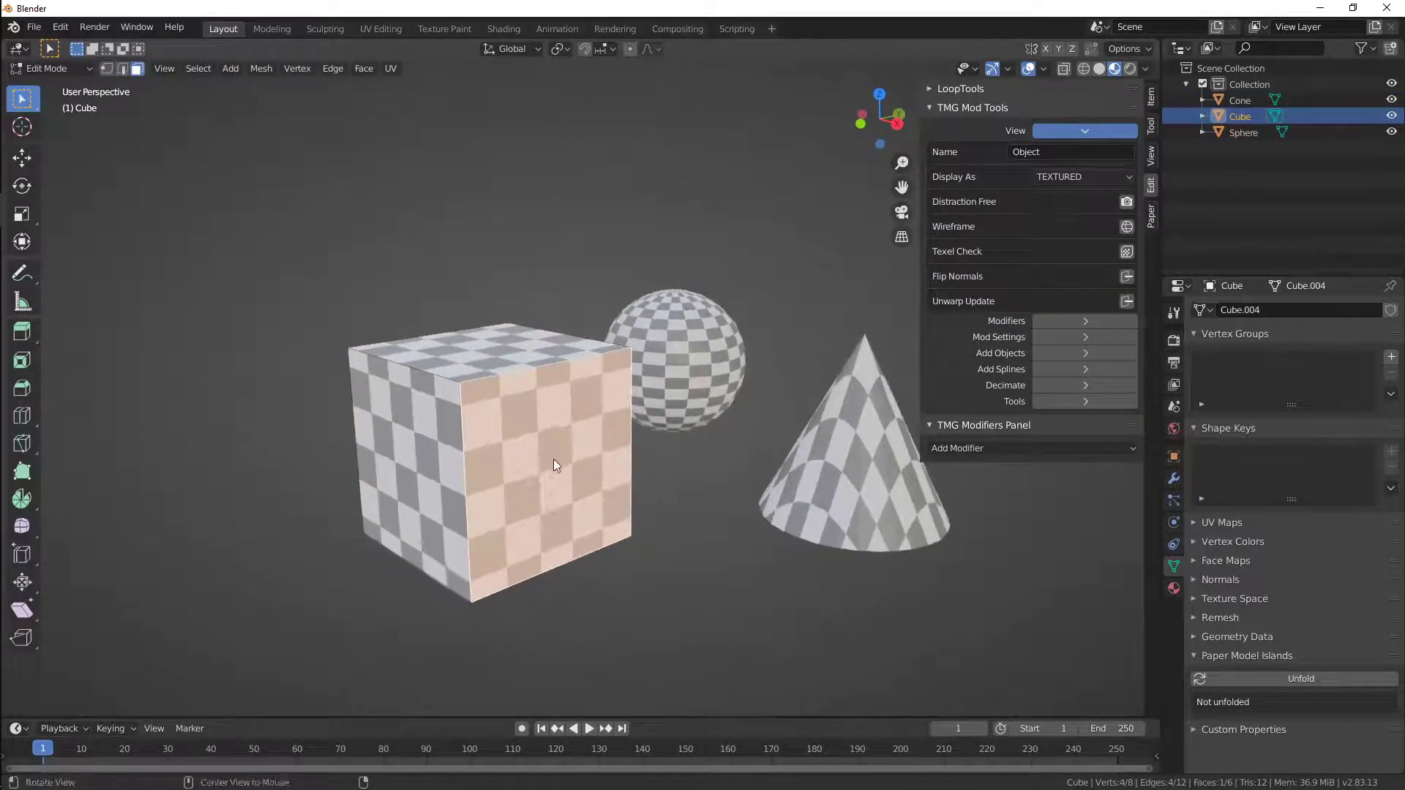
Split the 3D viewport side by side and show the UV Editor in the new area
{"action": "left_click_drag", "start_coordinate": [1155, 45], "coordinate": [755, 61]}
{"action": "left_click", "coordinate": [768, 49]}
{"action": "left_click", "coordinate": [801, 142]}
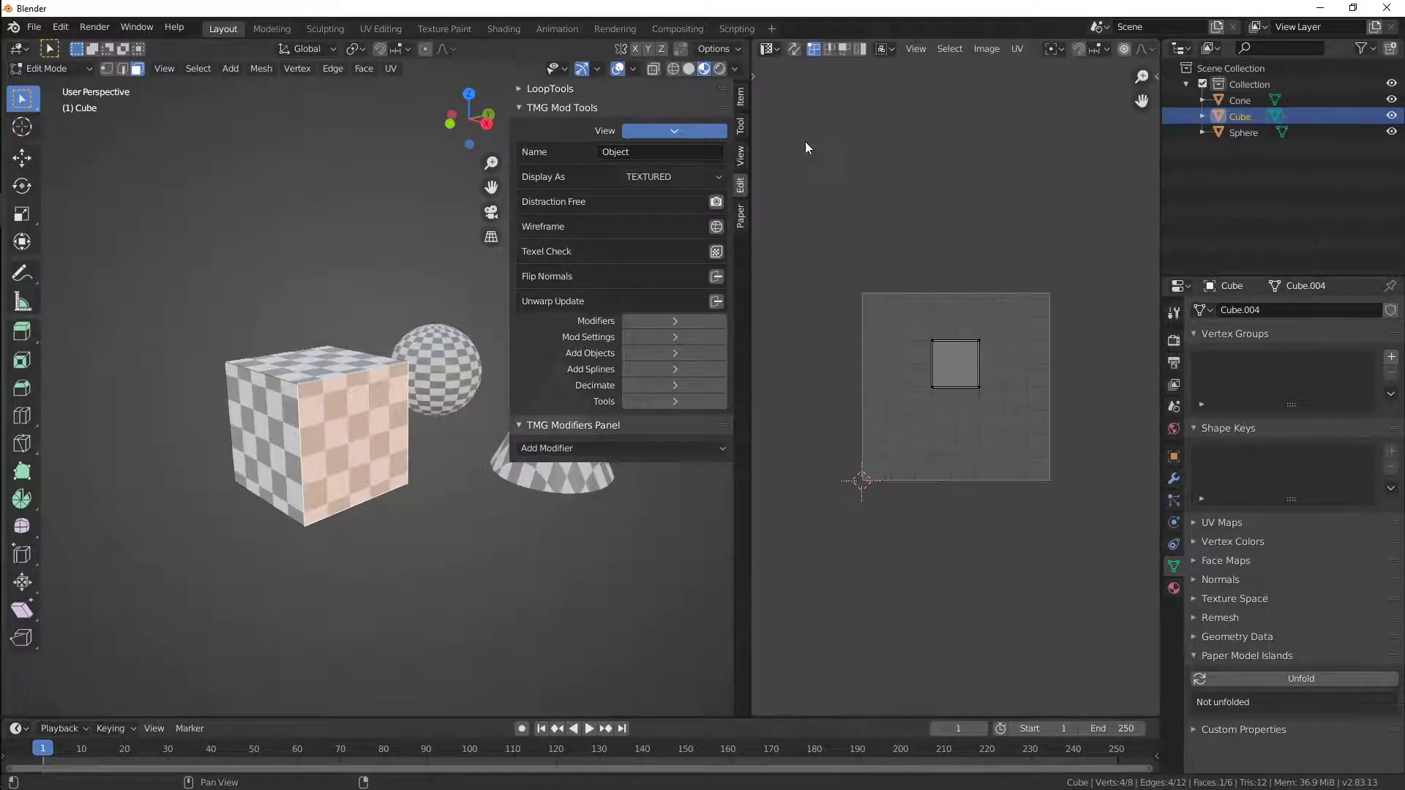
Try enlarging the selected cube face's UVs in the UV Editor
{"action": "key", "text": "s"}
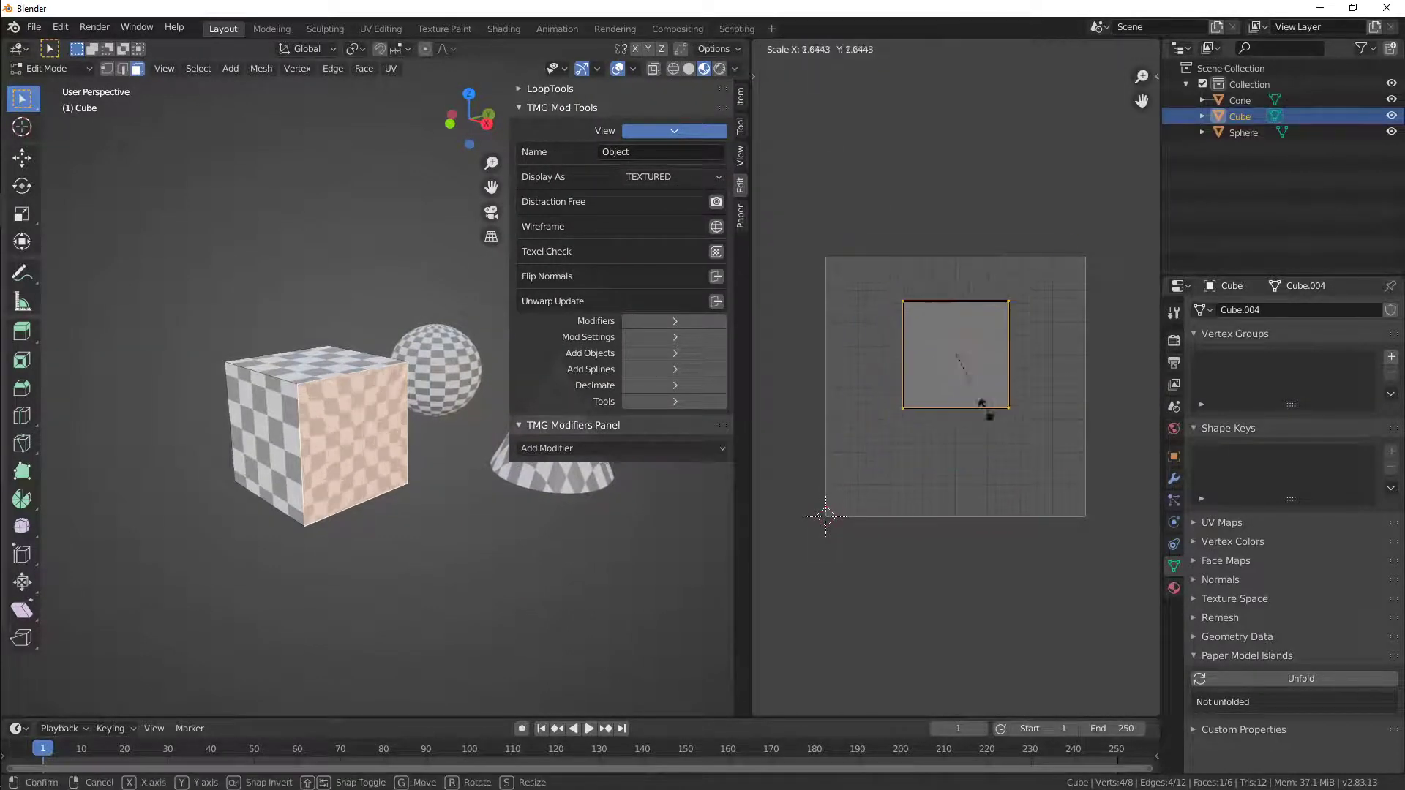
{"action": "right_click", "coordinate": [1072, 575]}
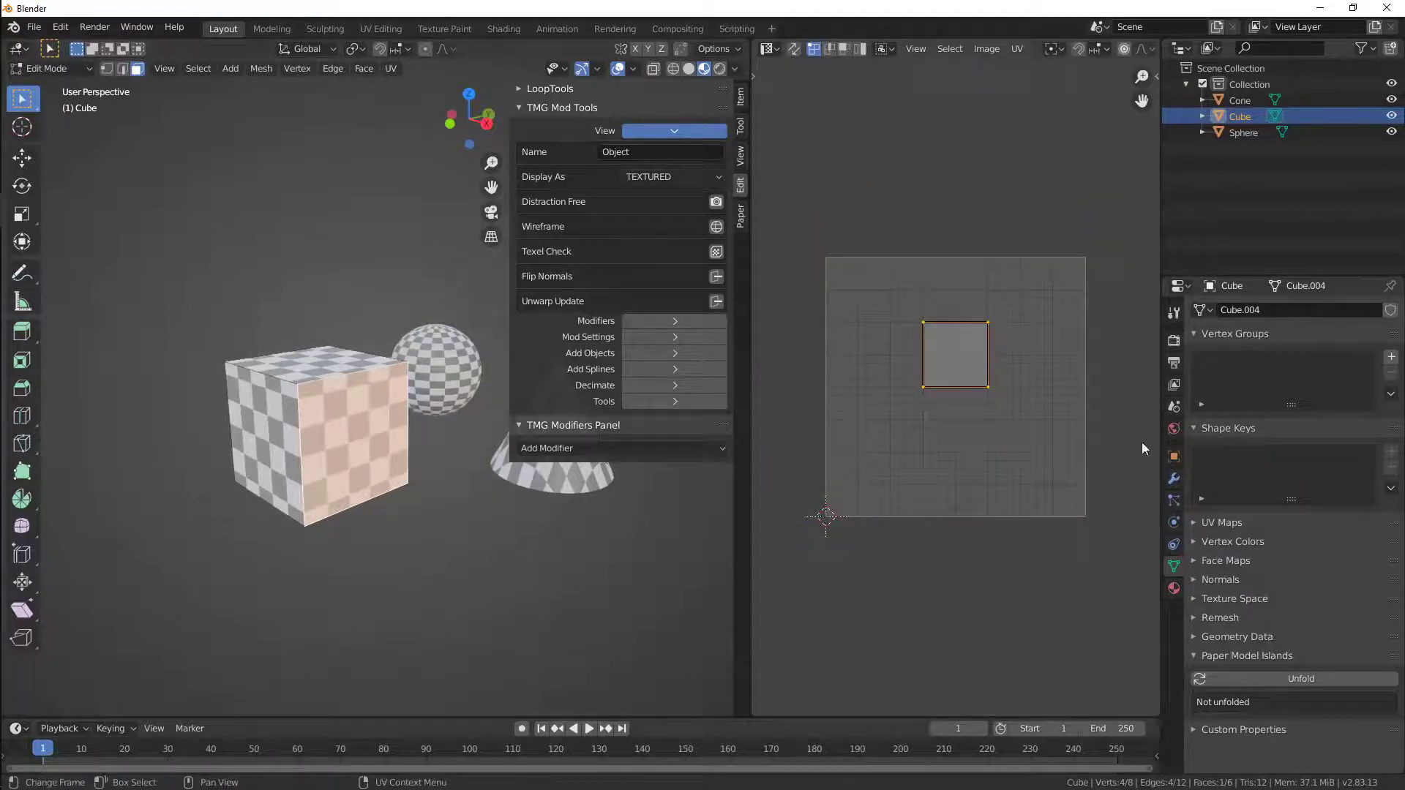
Return to Object Mode and remove the Texel Checker material slot from the cube, the cone and the sphere
{"action": "left_click", "coordinate": [1173, 587]}
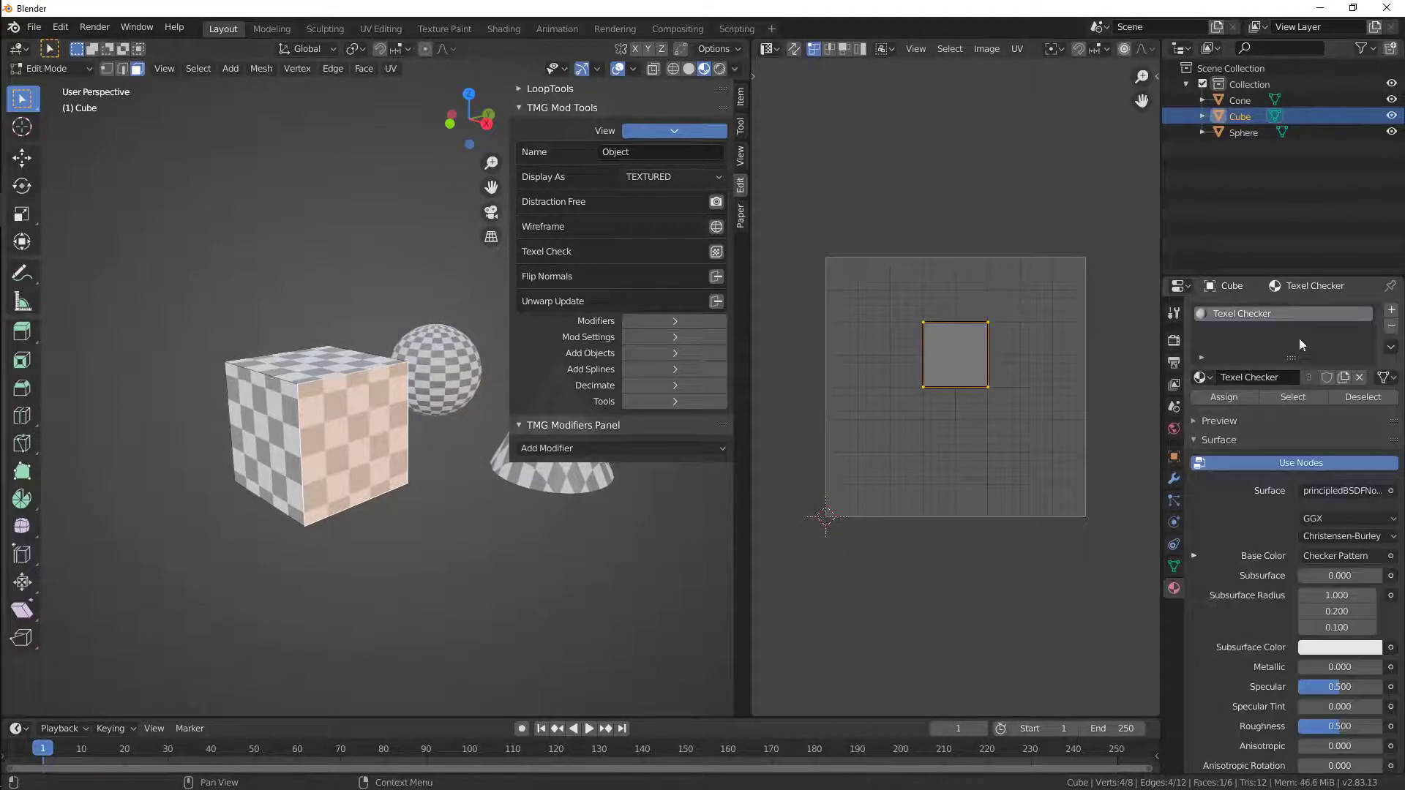
{"action": "key", "text": "Tab"}
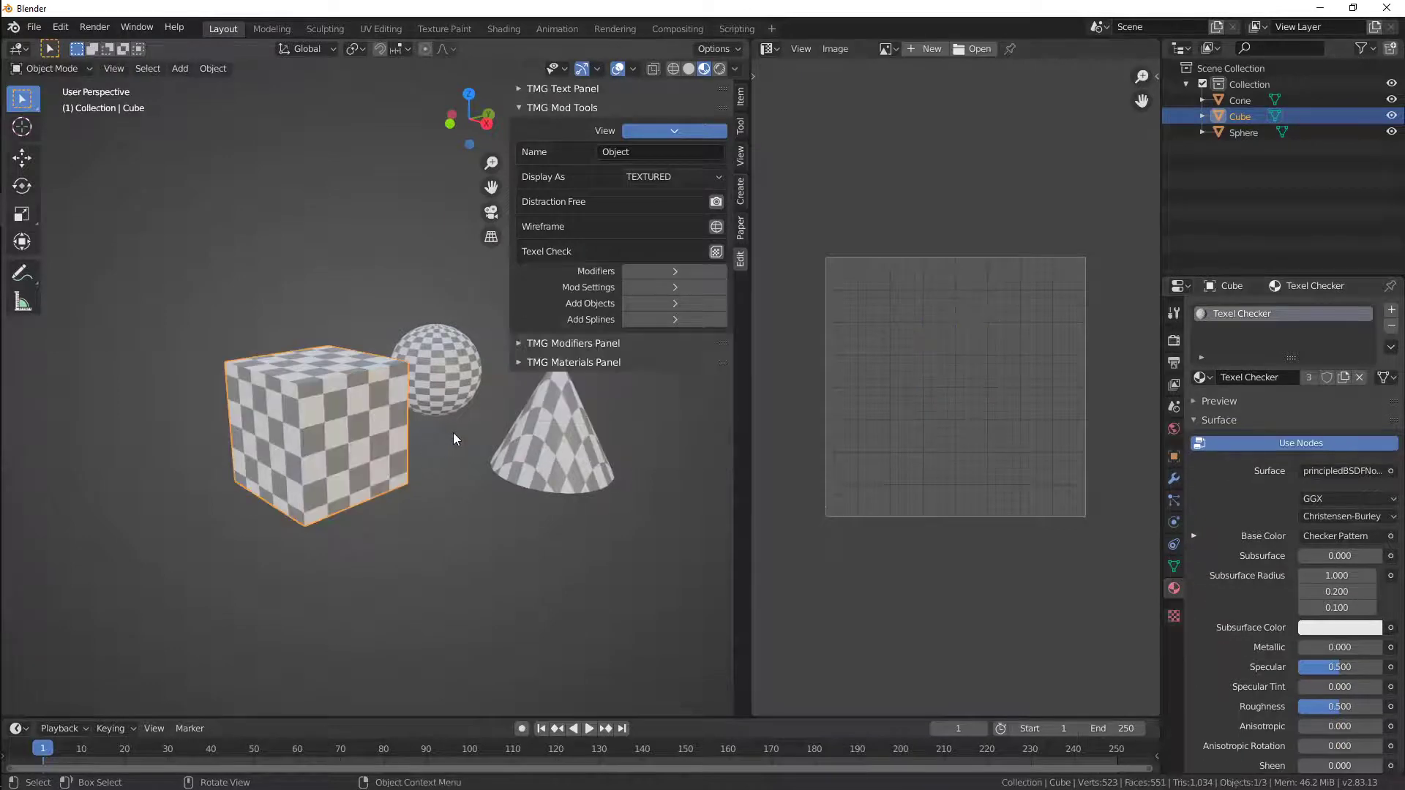
{"action": "middle_click_drag", "start_coordinate": [539, 399], "coordinate": [477, 461], "text": "shift"}
{"action": "left_click", "coordinate": [1391, 326]}
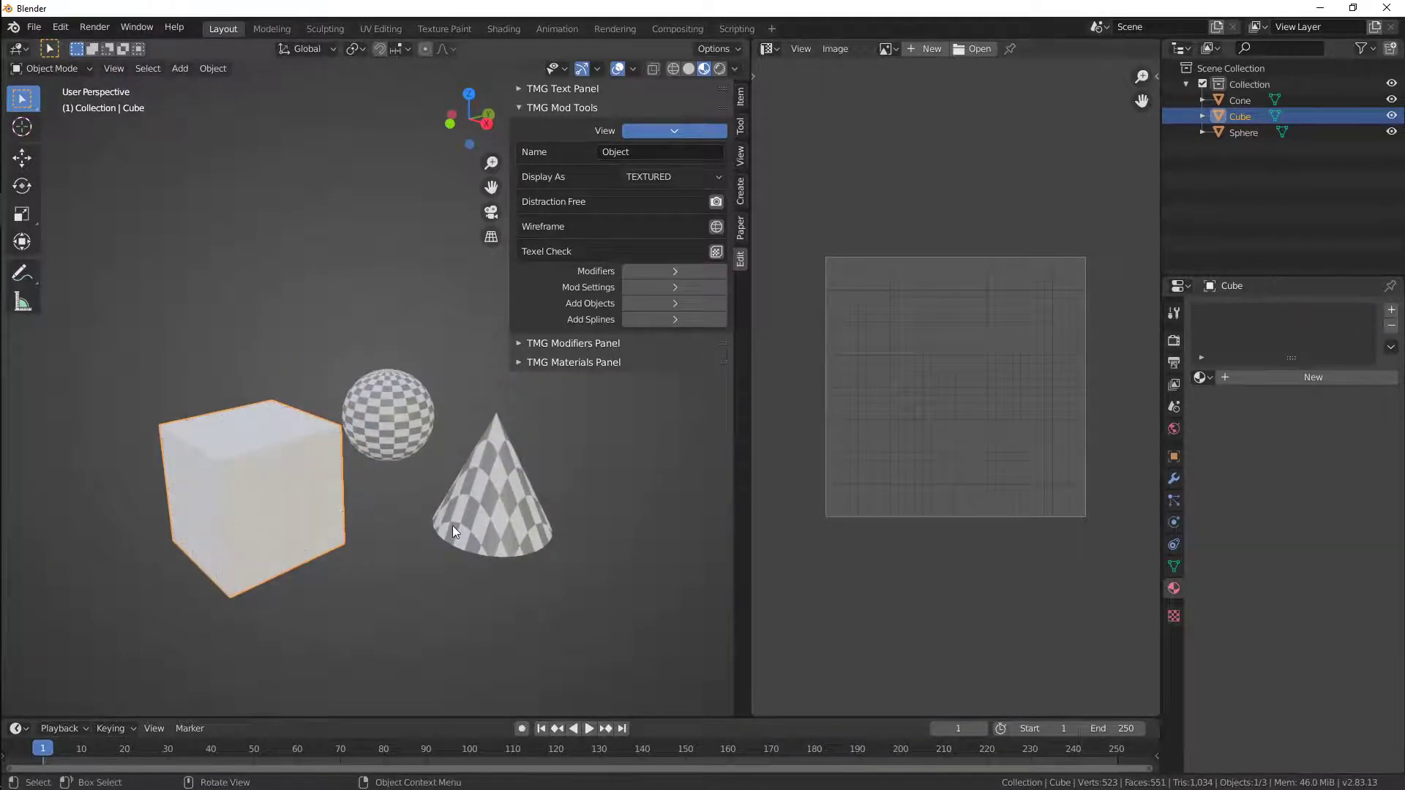
{"action": "left_click", "coordinate": [457, 532]}
{"action": "left_click", "coordinate": [1391, 325]}
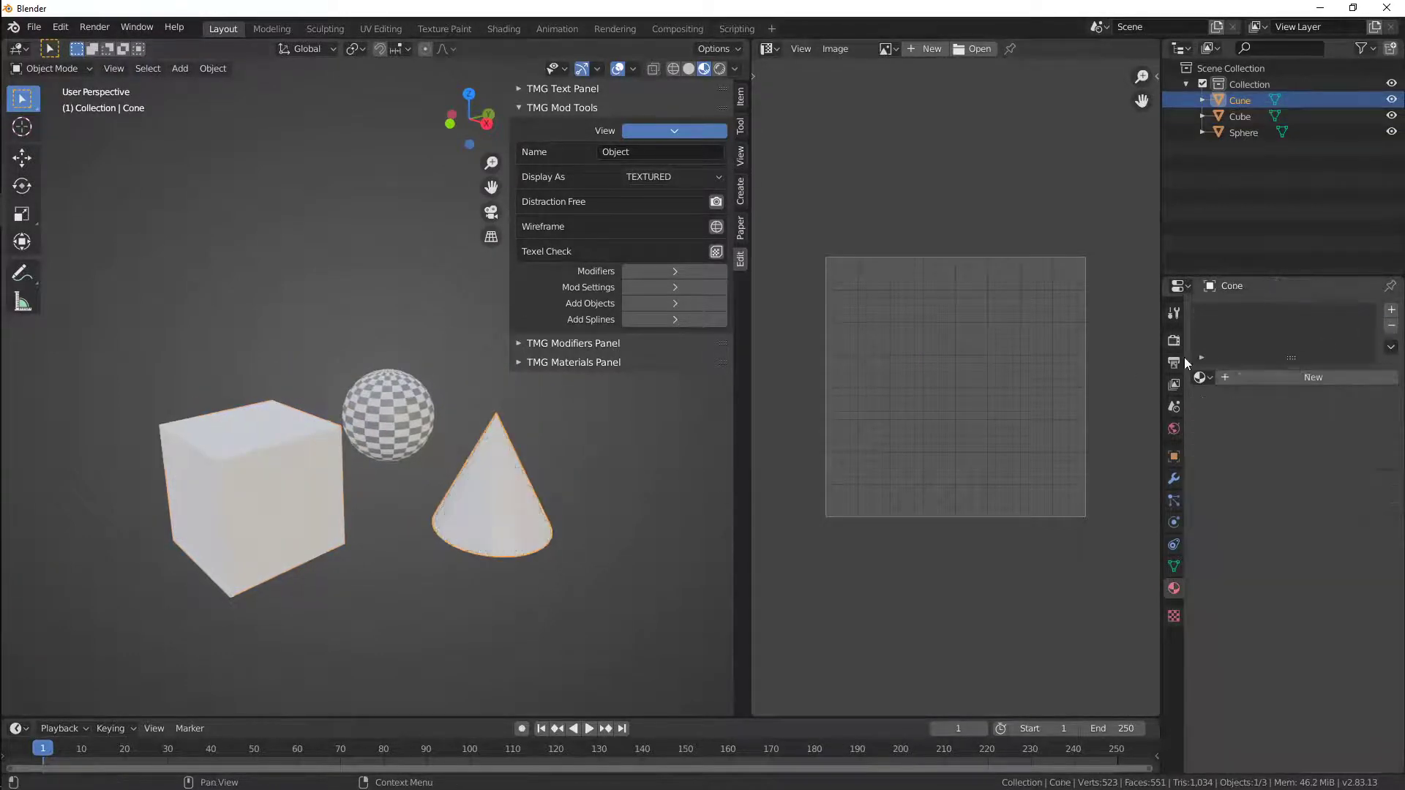
{"action": "left_click", "coordinate": [418, 400]}
{"action": "left_click", "coordinate": [1391, 326]}
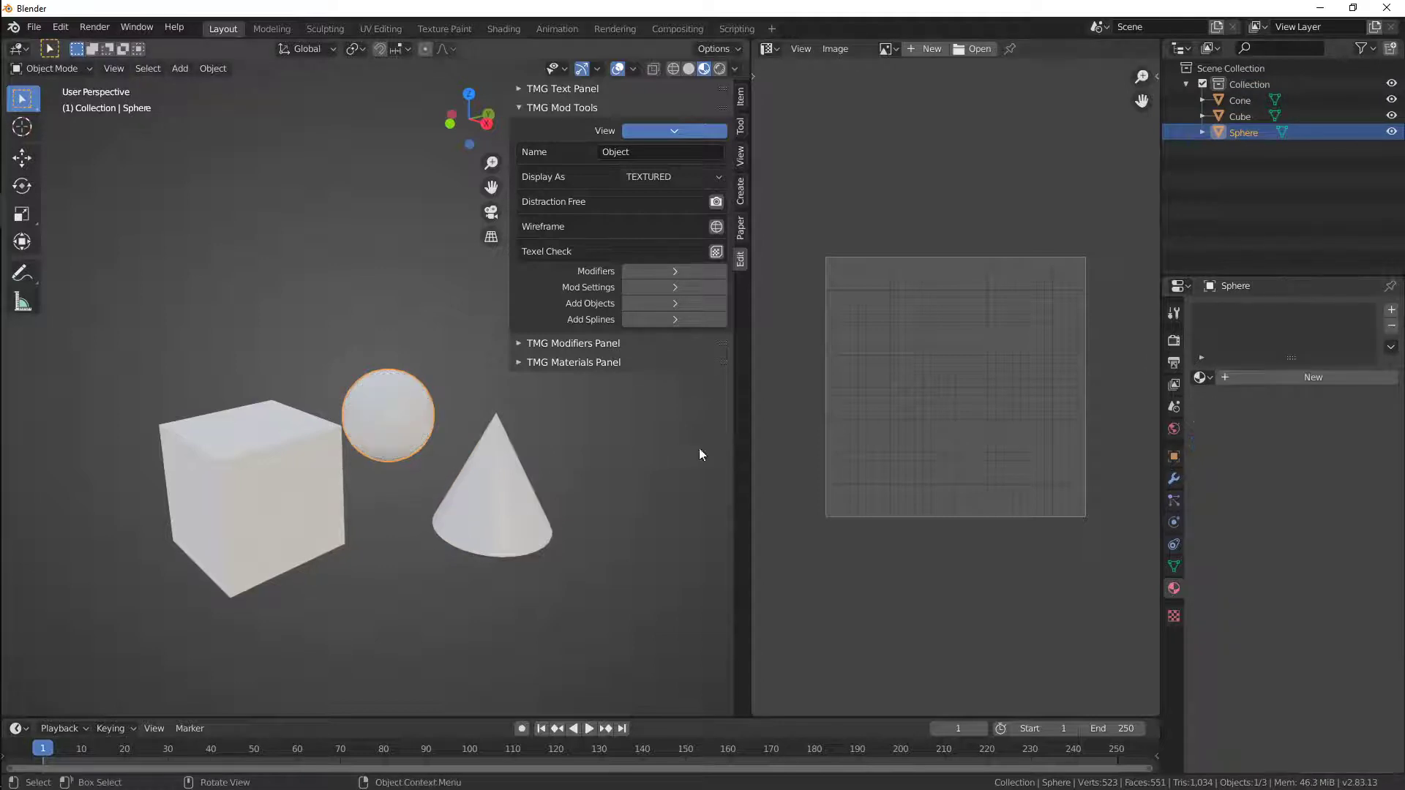
Join the UV Editor area into the 3D viewport so that only the viewport remains
{"action": "right_click", "coordinate": [743, 459]}
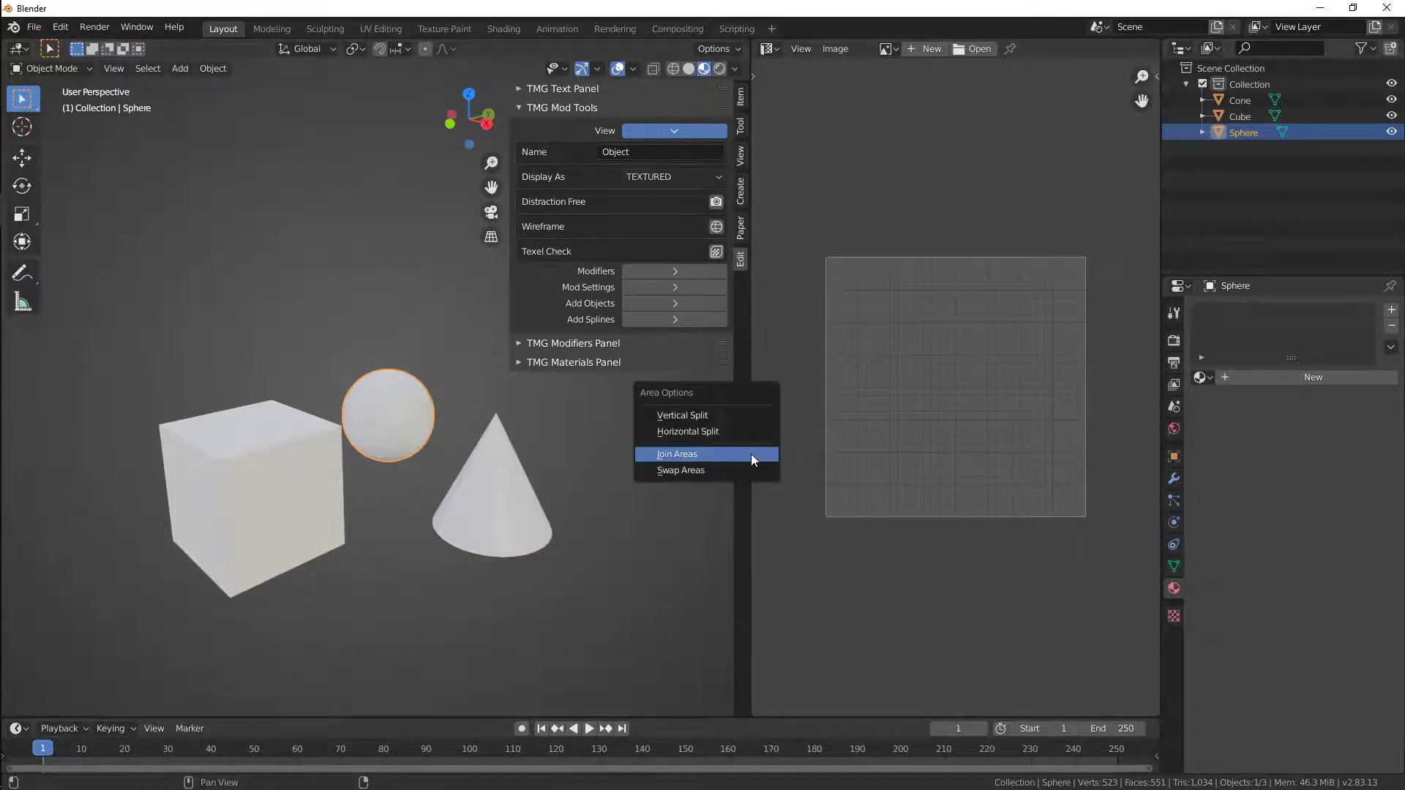
{"action": "left_click", "coordinate": [701, 455]}
{"action": "left_click", "coordinate": [826, 451]}
Try the WIRE and BOUNDS display modes on the sphere and set it back to TEXTURED
{"action": "middle_click_drag", "start_coordinate": [701, 470], "coordinate": [704, 396]}
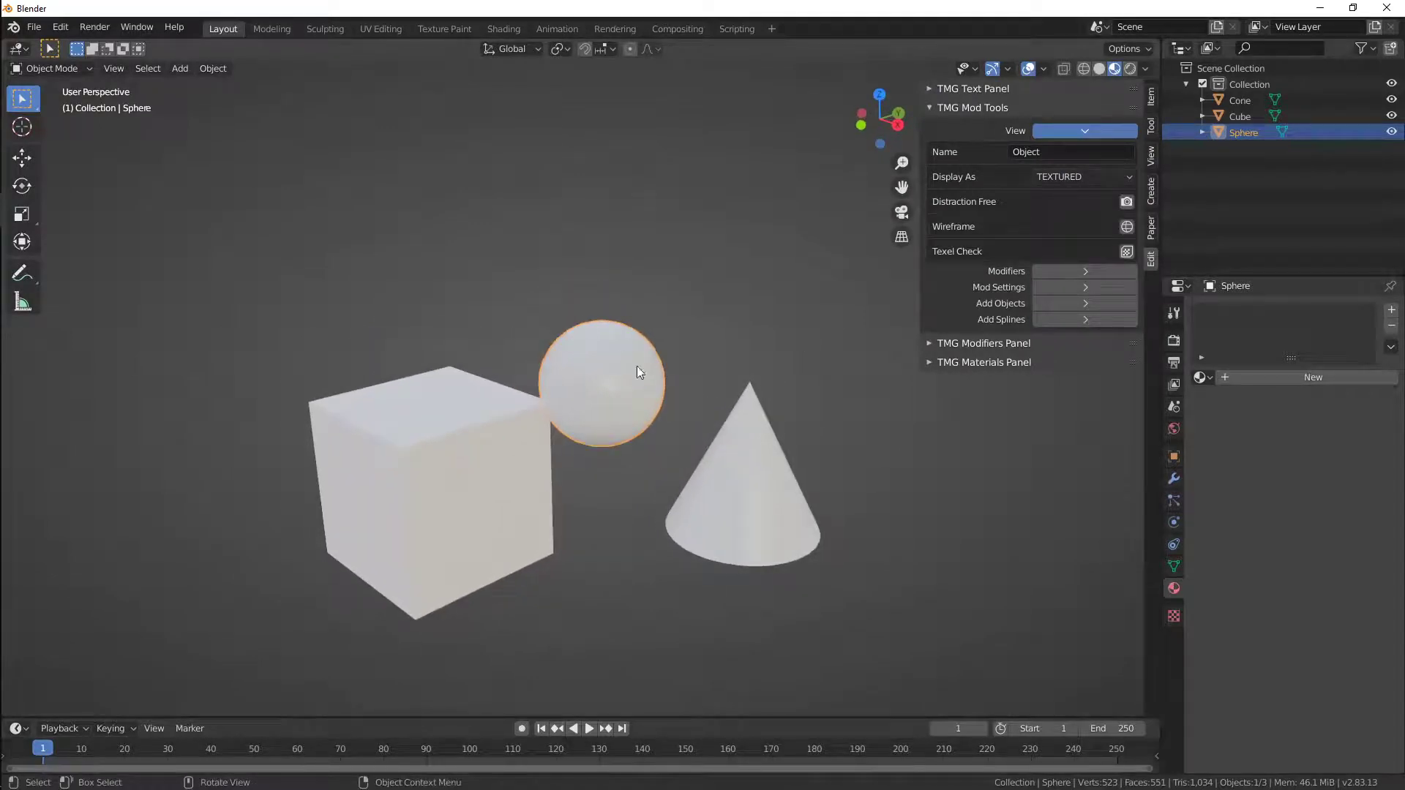
{"action": "middle_click_drag", "start_coordinate": [638, 366], "coordinate": [666, 448]}
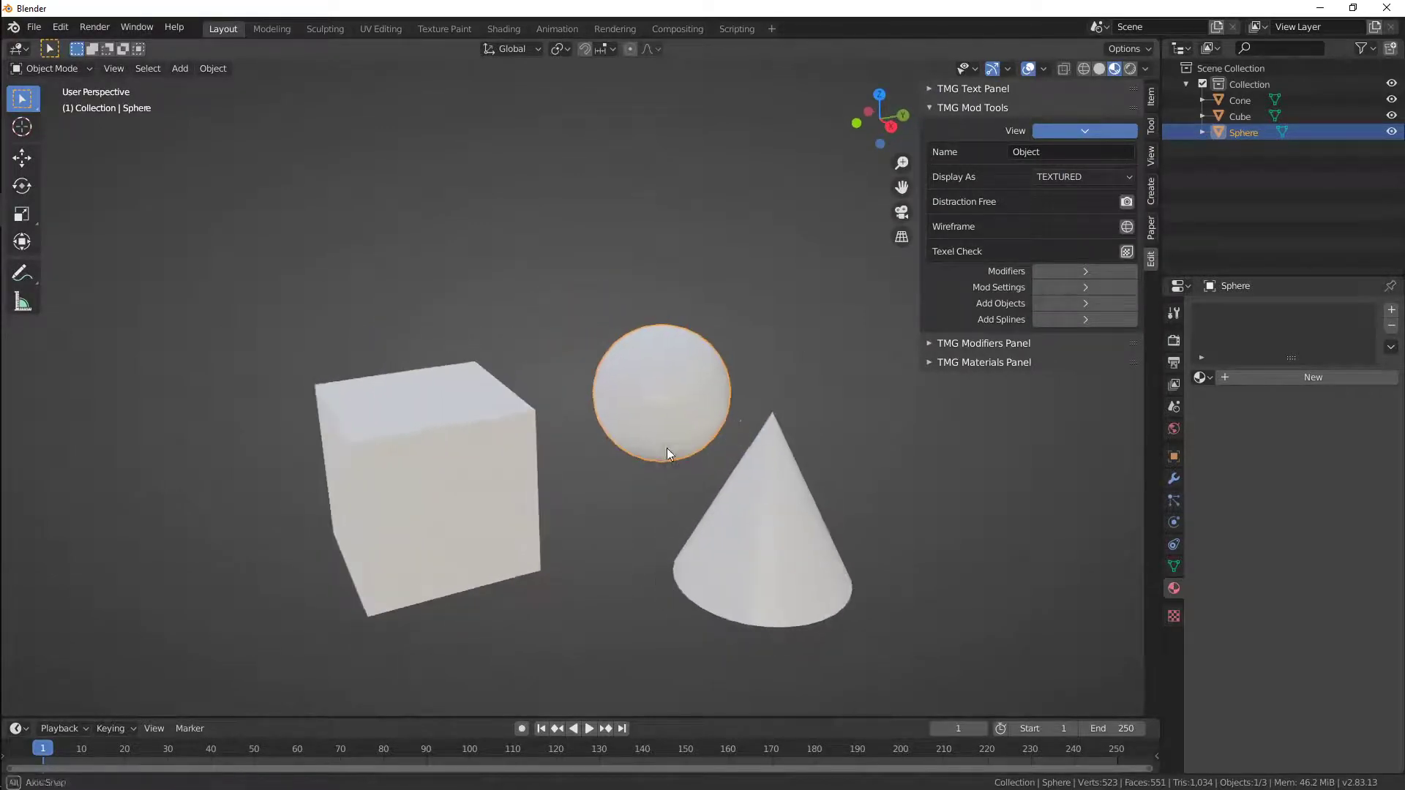
{"action": "left_click", "coordinate": [1078, 176]}
{"action": "left_click", "coordinate": [1064, 211]}
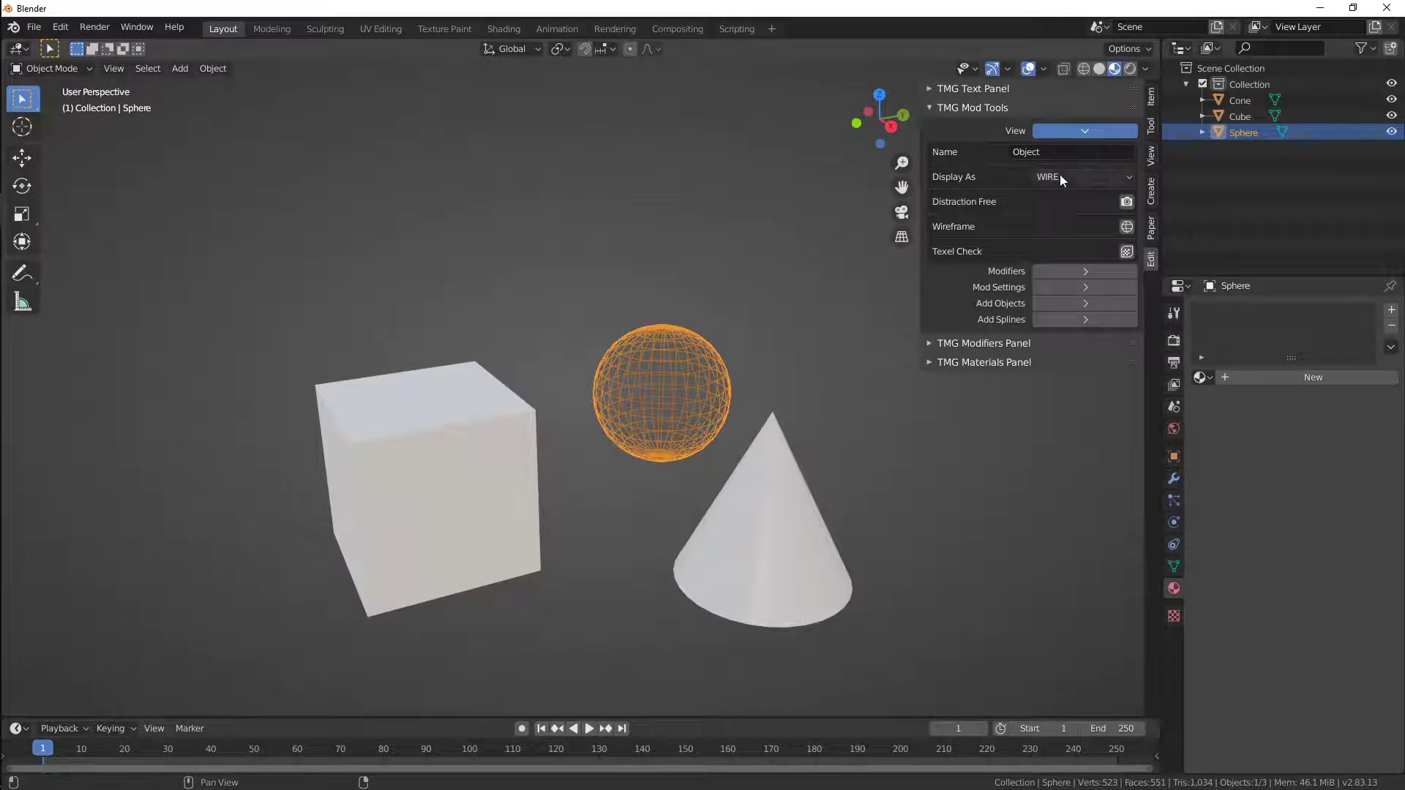
{"action": "left_click", "coordinate": [1060, 176]}
{"action": "left_click", "coordinate": [1065, 230]}
{"action": "left_click", "coordinate": [1066, 177]}
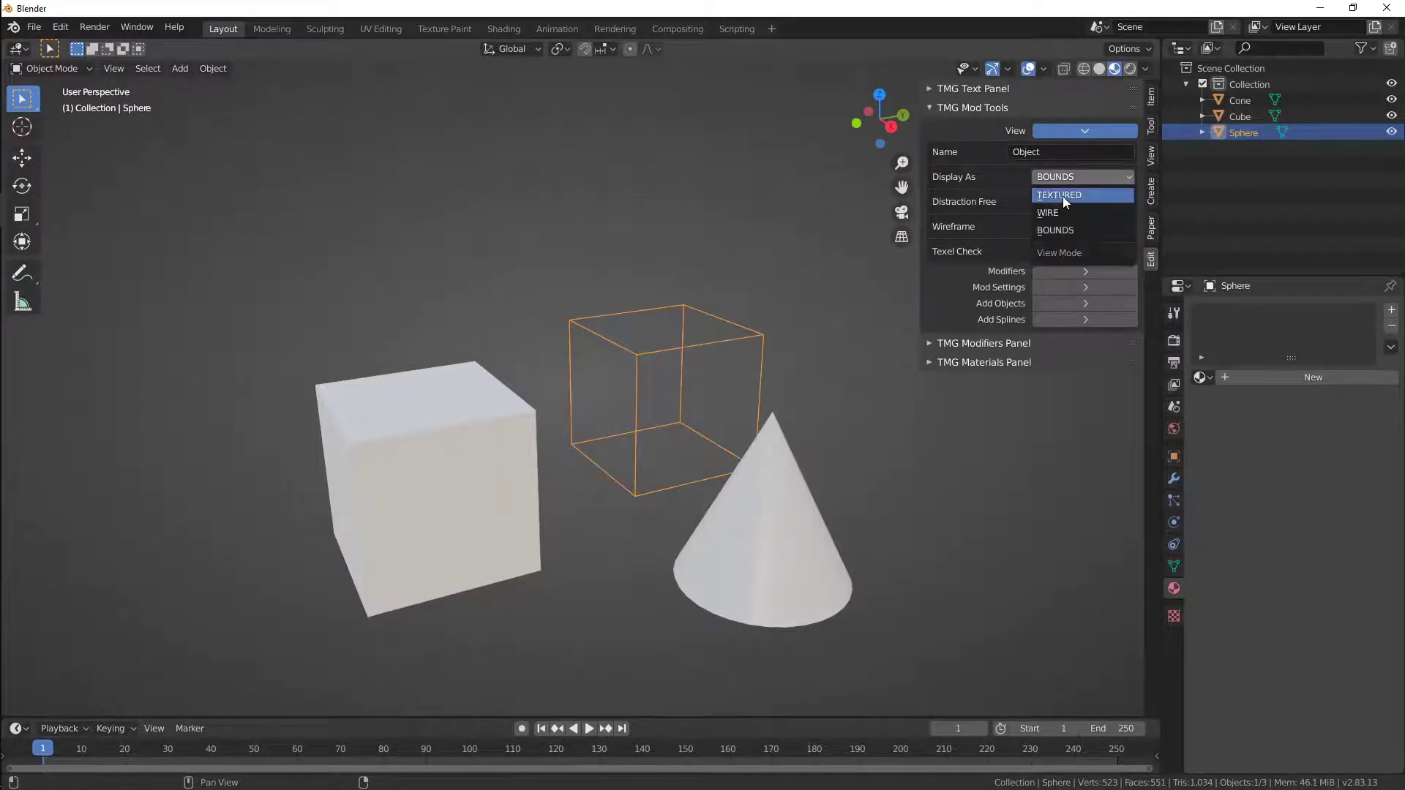
{"action": "left_click", "coordinate": [1064, 203]}
Maximize the viewport, select all three objects and cycle their Display As mode through WIRE and BOUNDS back to TEXTURED
{"action": "key", "text": "ctrl+space"}
{"action": "left_click", "coordinate": [534, 460]}
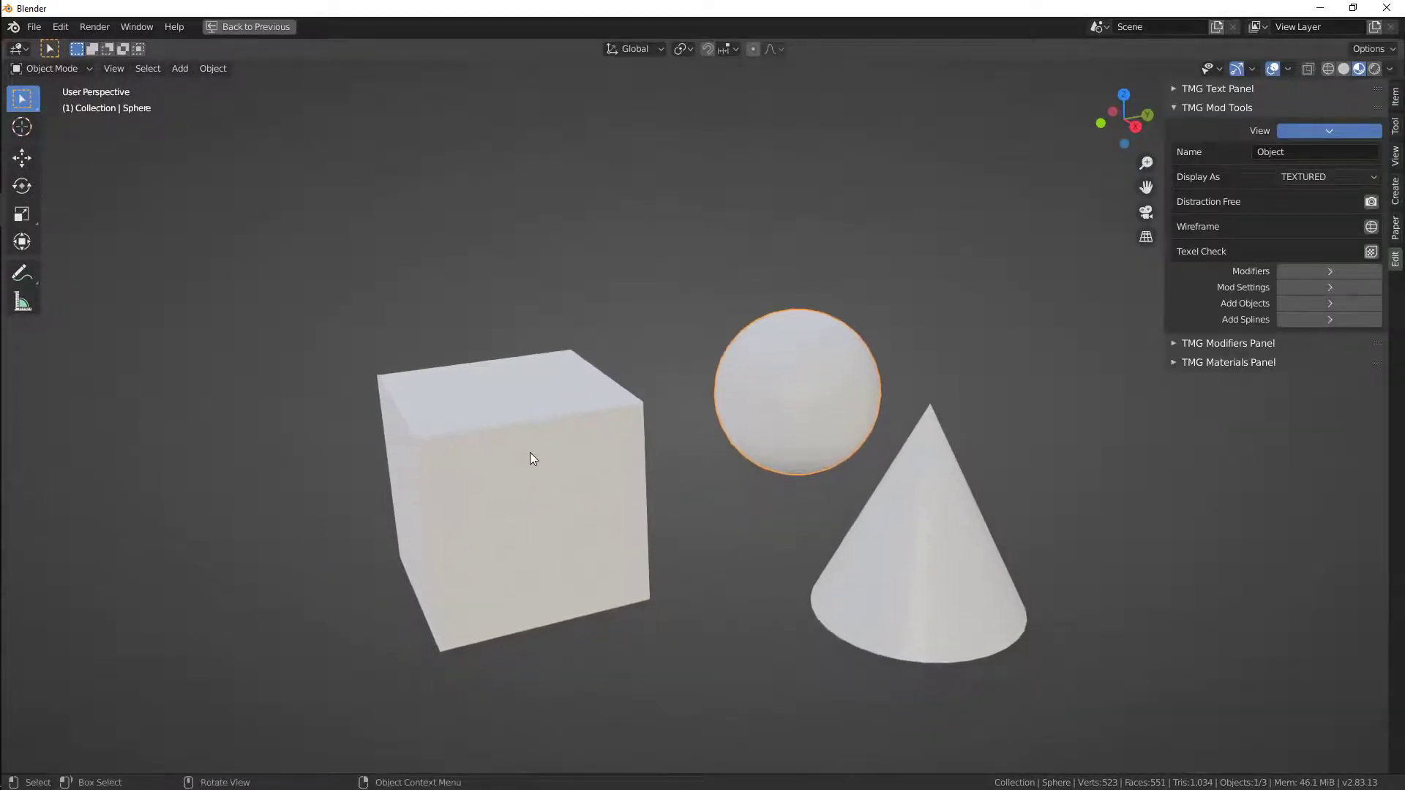
{"action": "left_click", "coordinate": [877, 516], "text": "shift"}
{"action": "left_click", "coordinate": [863, 410], "text": "shift"}
{"action": "left_click", "coordinate": [1308, 179]}
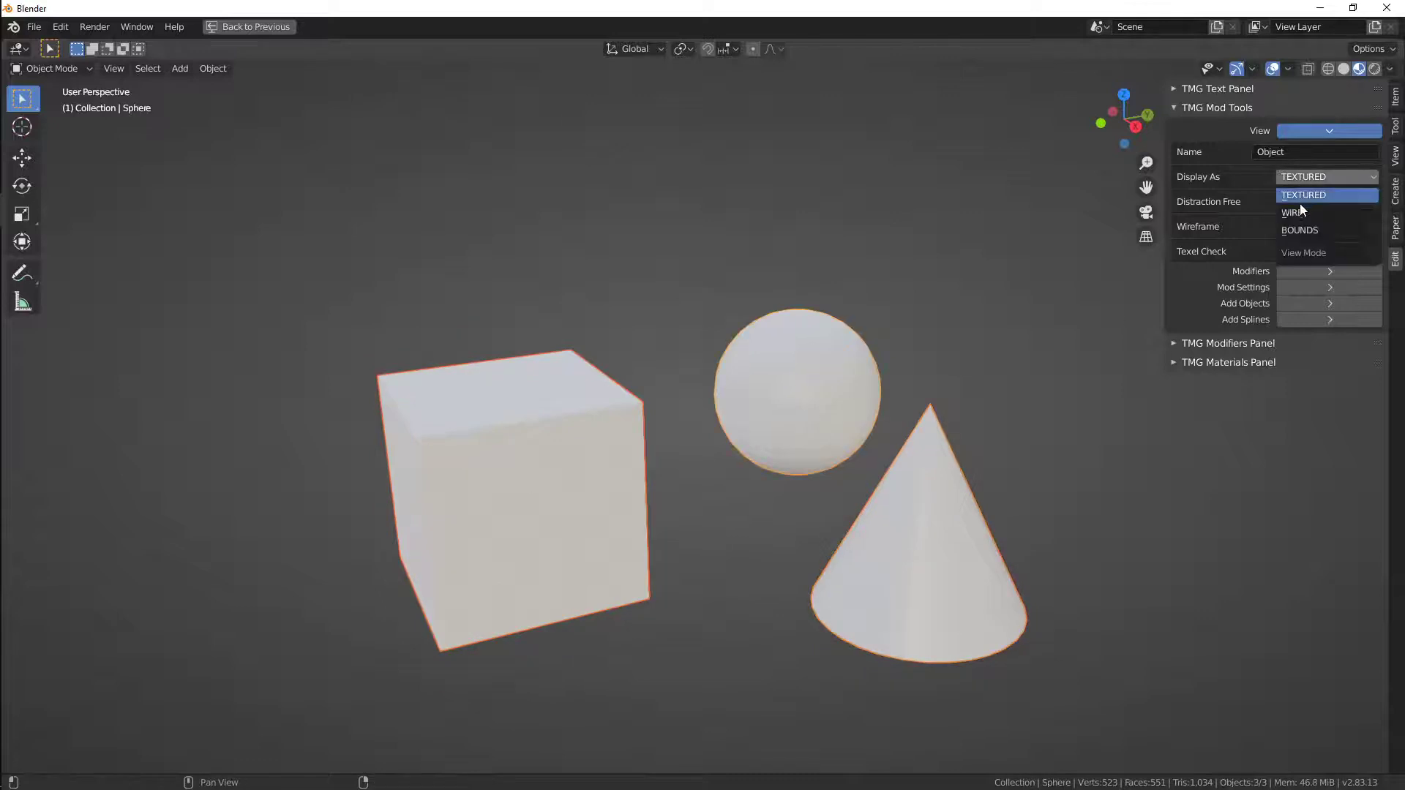
{"action": "left_click", "coordinate": [1299, 205]}
{"action": "left_click", "coordinate": [1301, 176]}
{"action": "left_click", "coordinate": [1298, 230]}
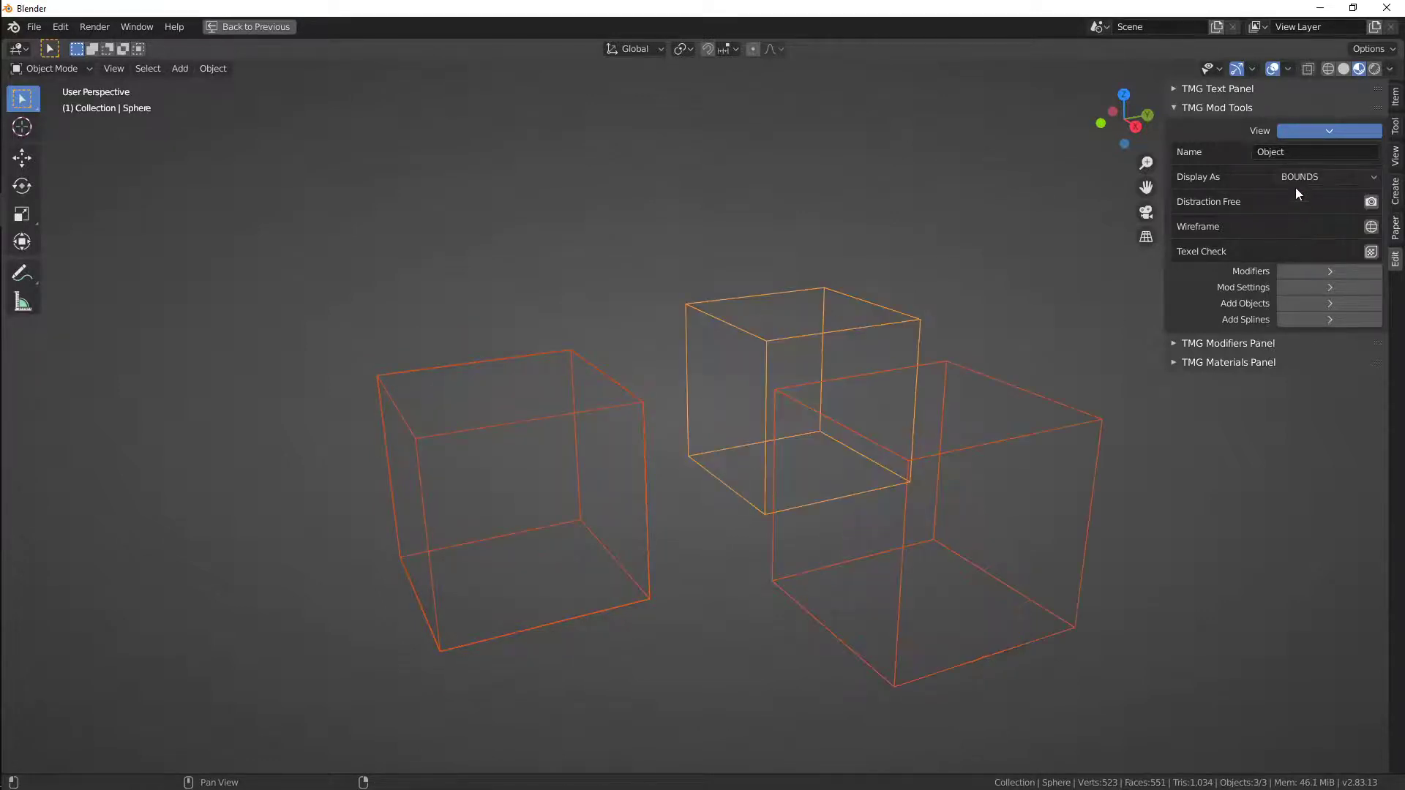
{"action": "left_click", "coordinate": [1295, 179]}
{"action": "left_click", "coordinate": [1297, 196]}
Cycle Display As through WIRE, BOUNDS and TEXTURED on just the cone and sphere, and restore the viewport's normal size
{"action": "left_click", "coordinate": [915, 451]}
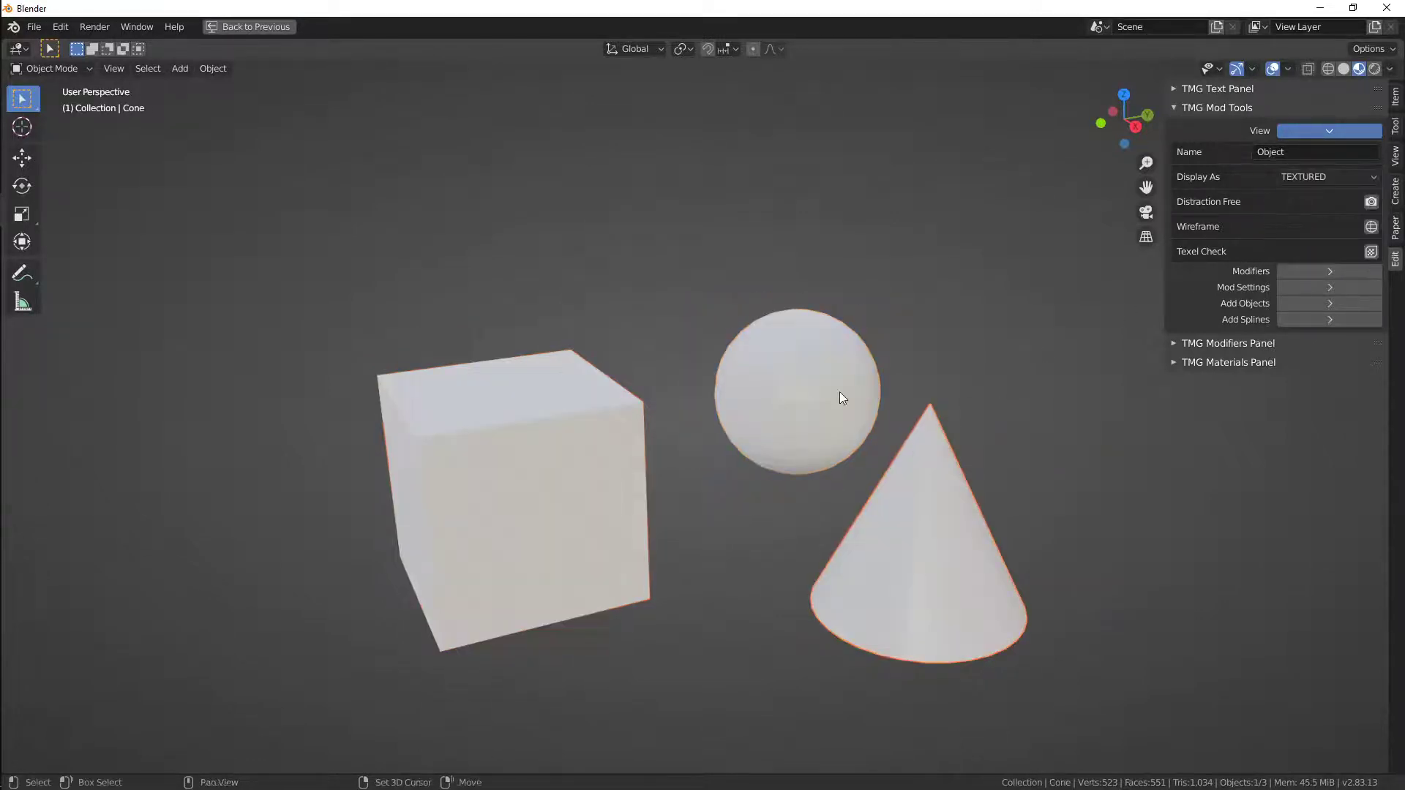
{"action": "left_click", "coordinate": [840, 392], "text": "shift"}
{"action": "left_click", "coordinate": [1307, 176]}
{"action": "left_click", "coordinate": [1306, 212]}
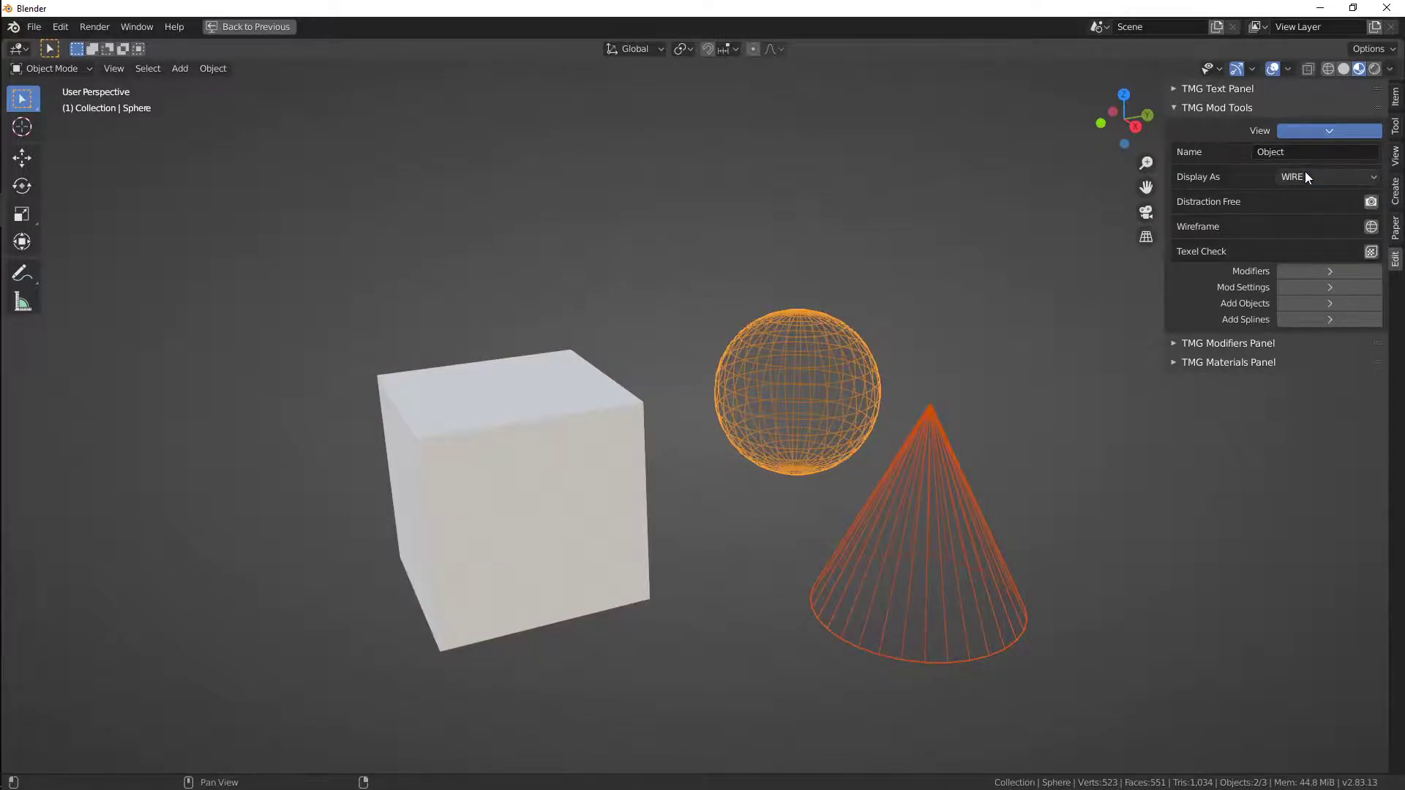
{"action": "left_click", "coordinate": [1305, 176]}
{"action": "left_click", "coordinate": [1299, 236]}
{"action": "left_click", "coordinate": [1290, 175]}
{"action": "left_click", "coordinate": [1297, 195]}
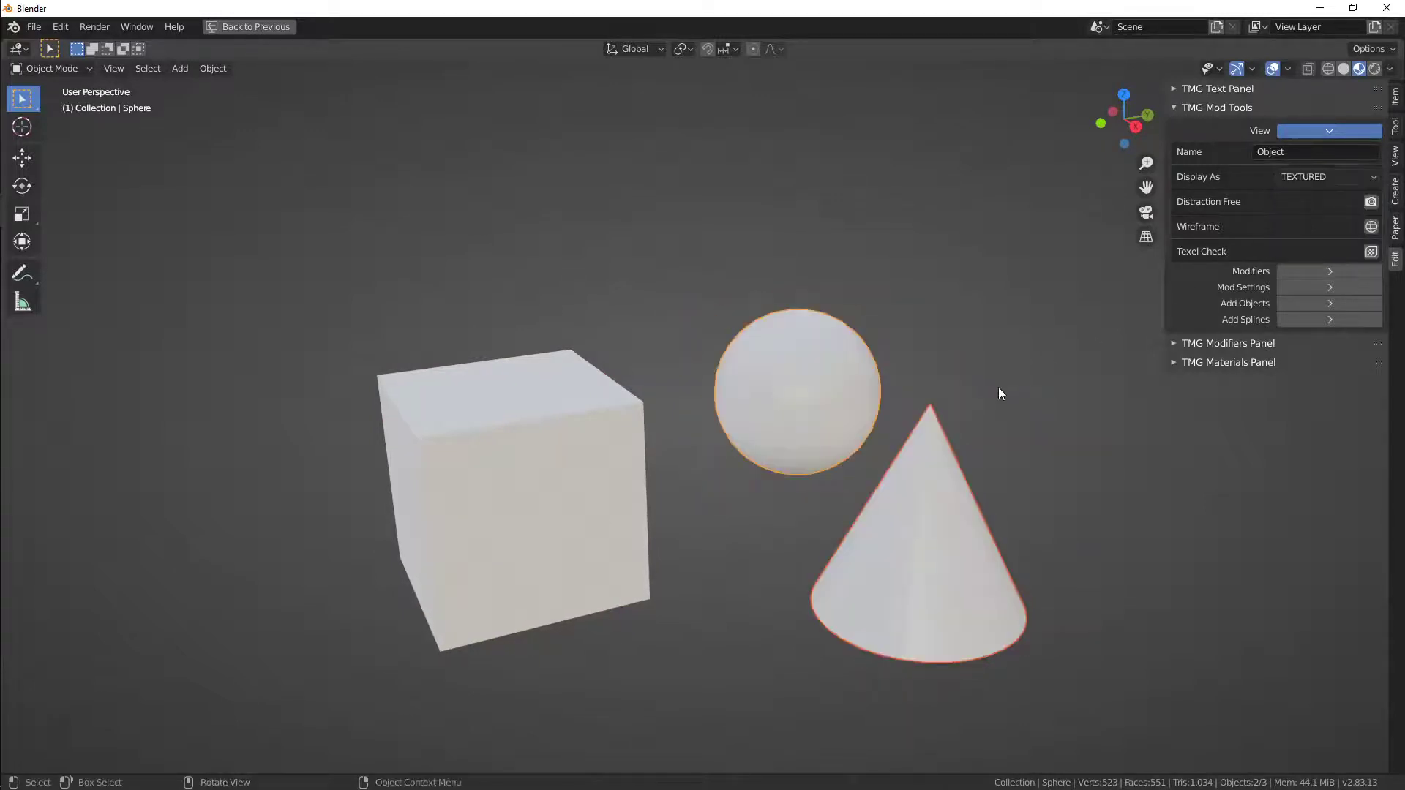
{"action": "key", "text": "ctrl+space"}
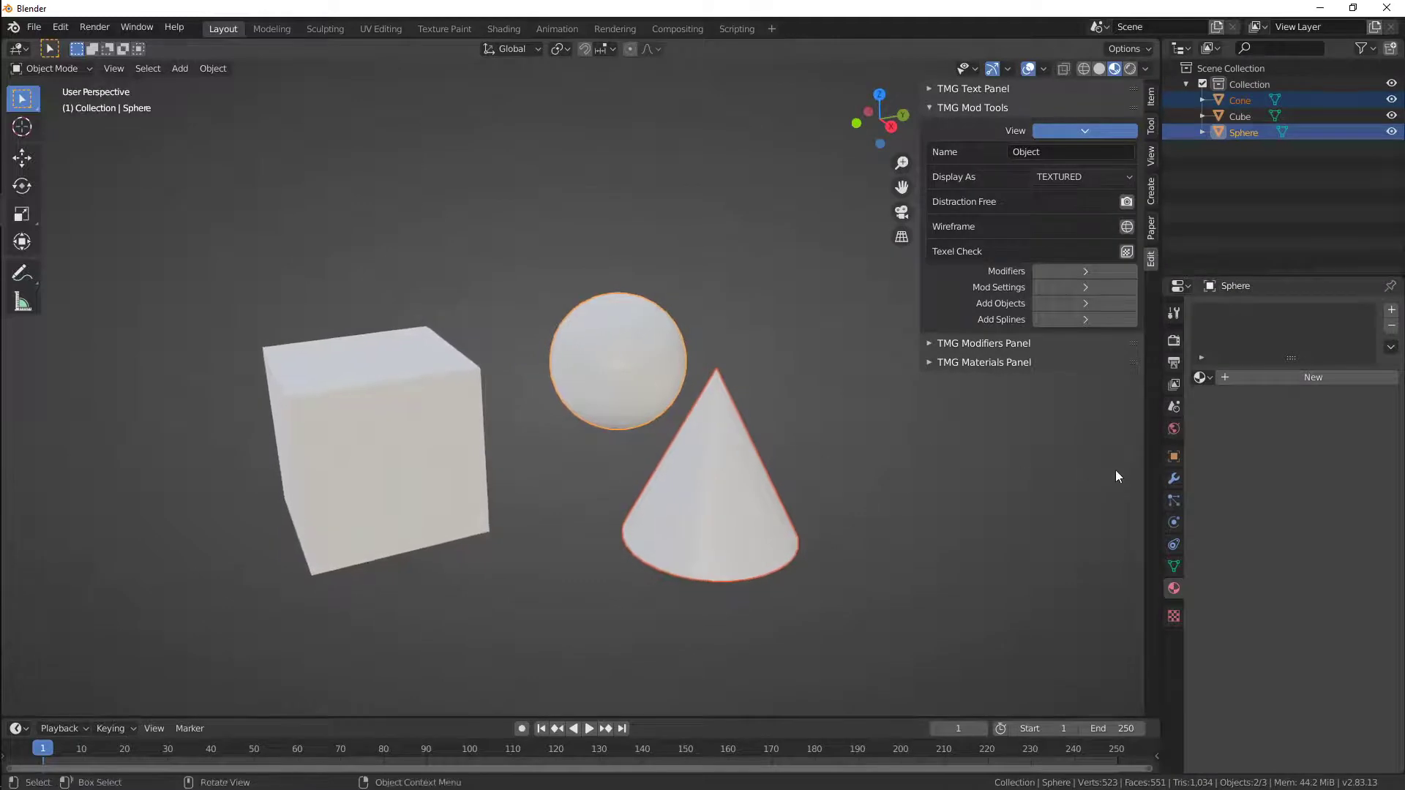
Expand the cube's mesh data in the outliner and rename the cube and its data as Test with TMG Mod Tools
{"action": "left_click", "coordinate": [1174, 456]}
{"action": "left_click", "coordinate": [1209, 211]}
{"action": "left_click", "coordinate": [1203, 117]}
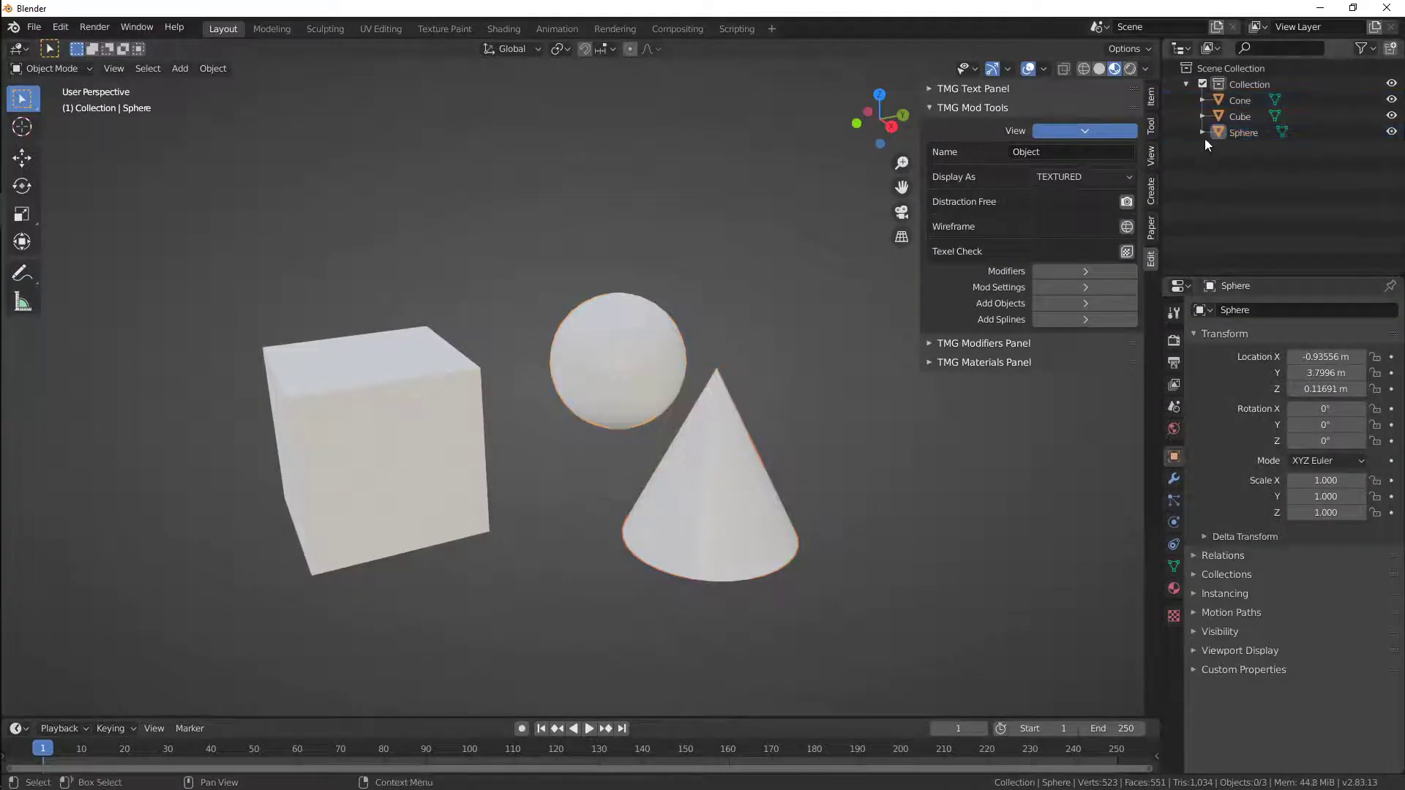
{"action": "left_click", "coordinate": [383, 439]}
{"action": "middle_click_drag", "start_coordinate": [383, 439], "coordinate": [633, 423], "text": "shift"}
{"action": "left_click", "coordinate": [1069, 151]}
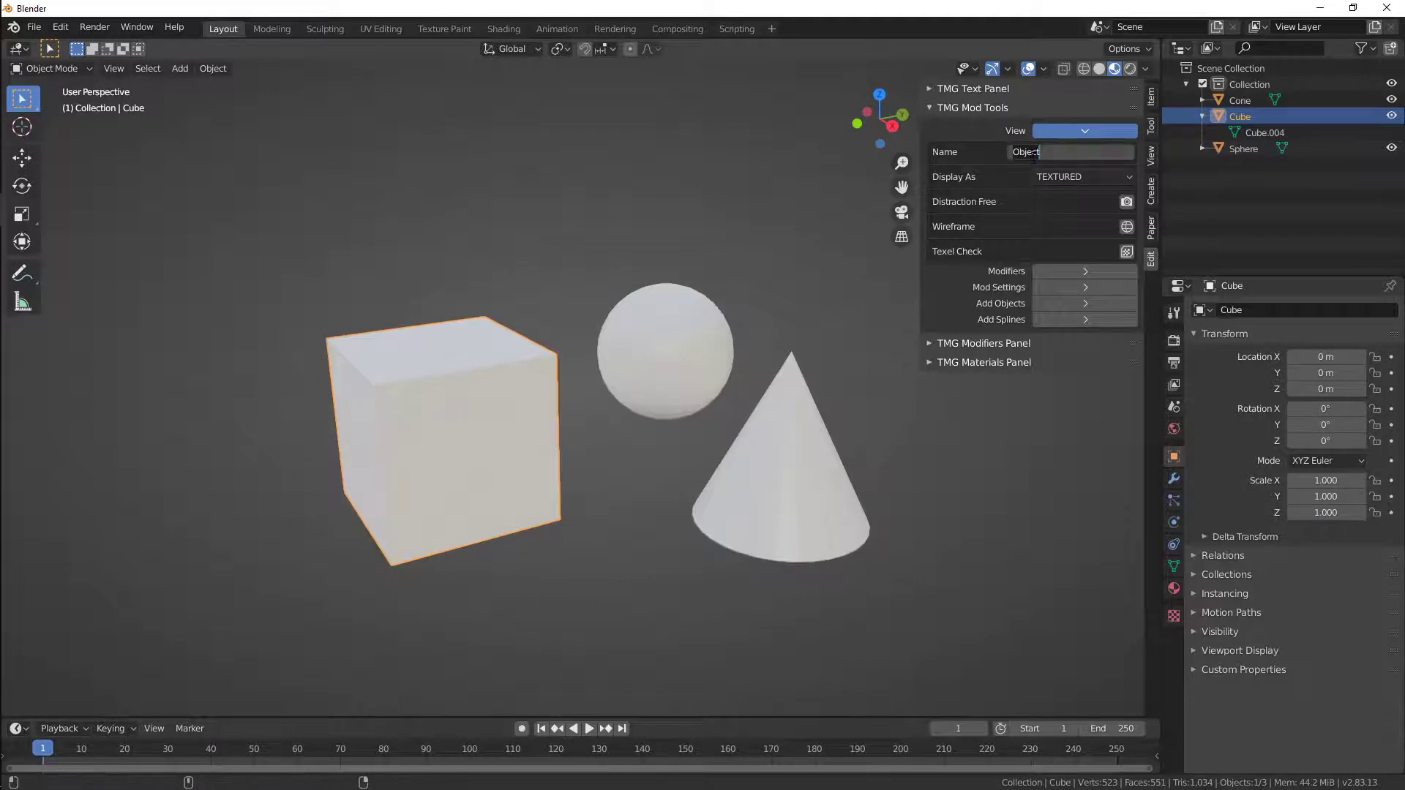
{"action": "type", "text": "Test"}
{"action": "key", "text": "Return"}
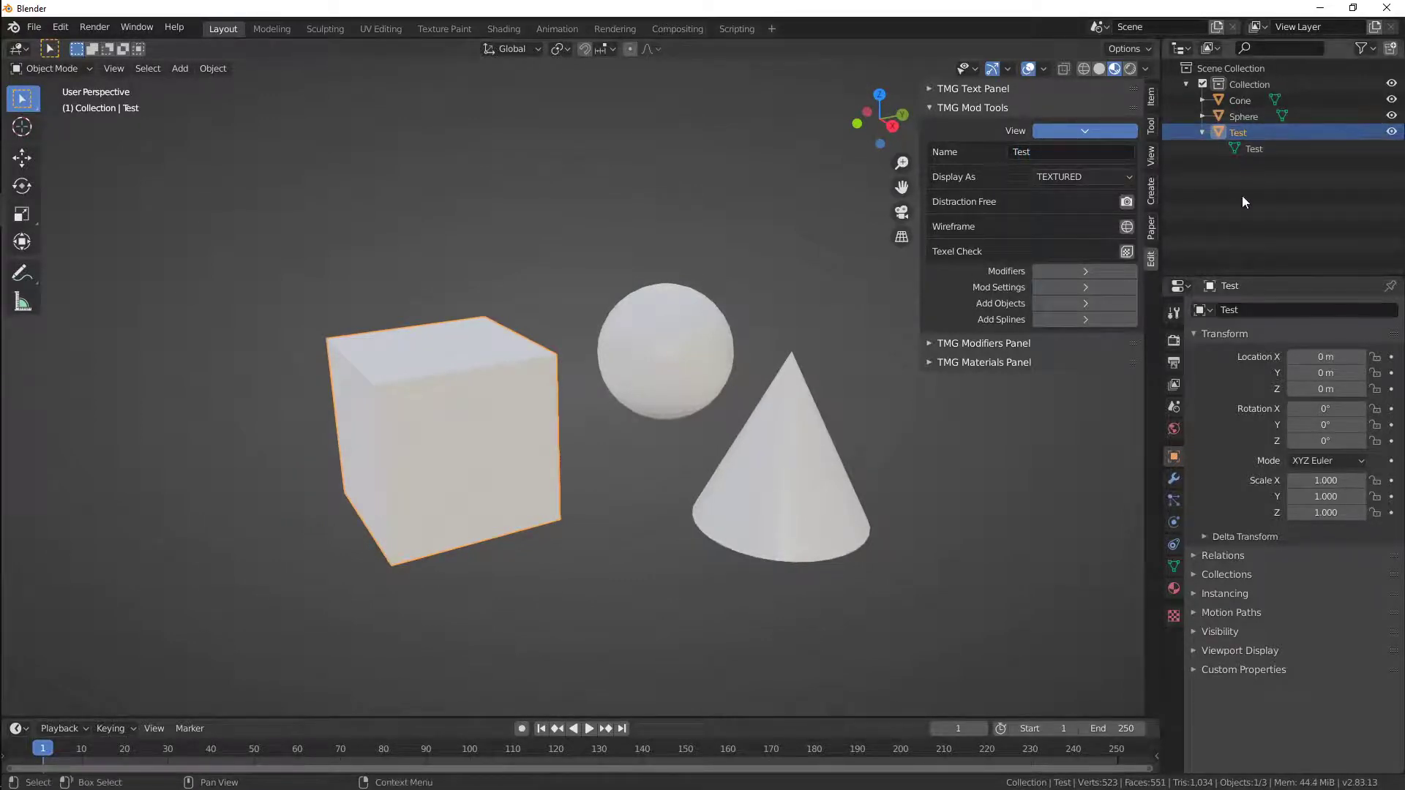
{"action": "left_click", "coordinate": [1173, 567]}
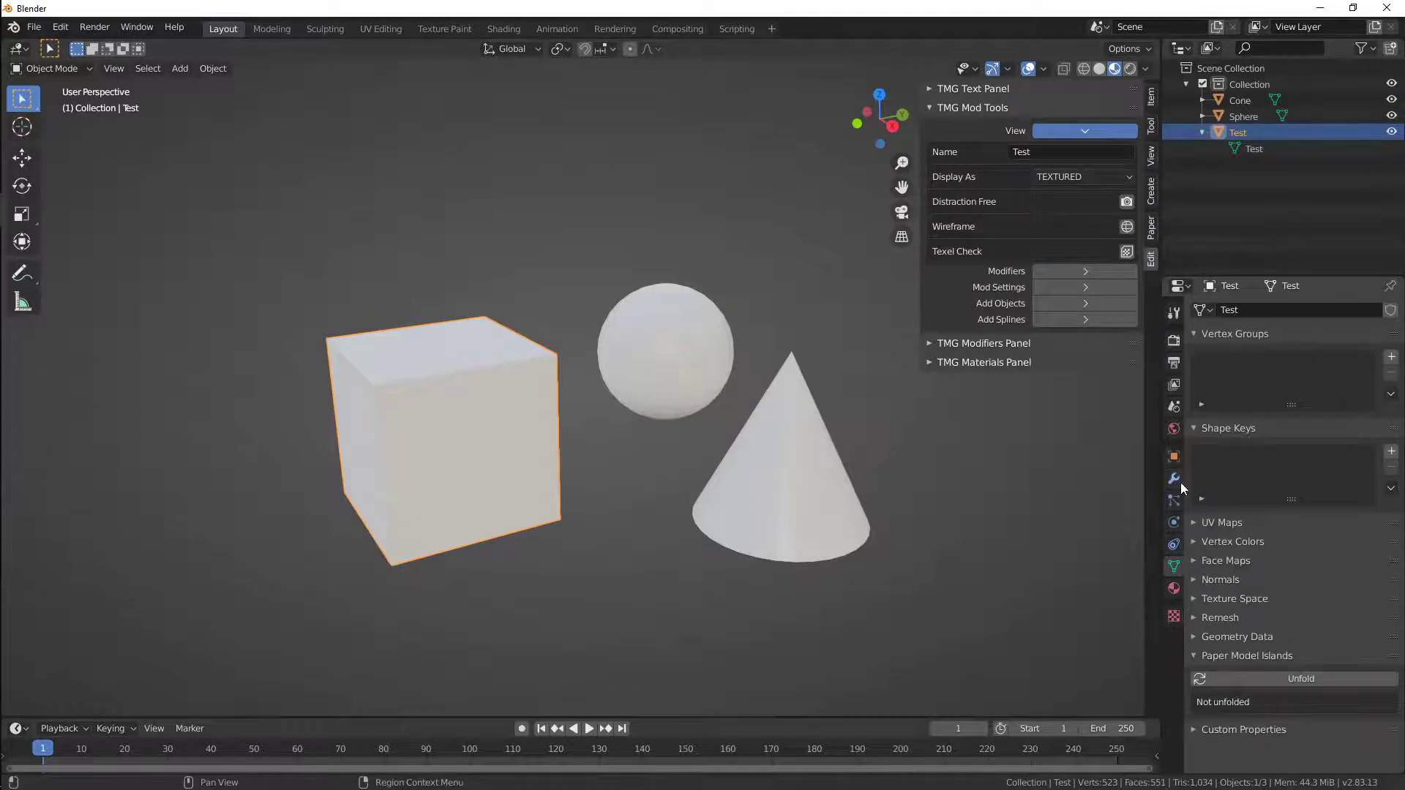
{"action": "left_click", "coordinate": [1175, 456]}
Select the sphere and the cone, rename both as Somethin, and expand their mesh data in the outliner
{"action": "middle_click_drag", "start_coordinate": [727, 386], "coordinate": [708, 418]}
{"action": "left_click", "coordinate": [675, 355]}
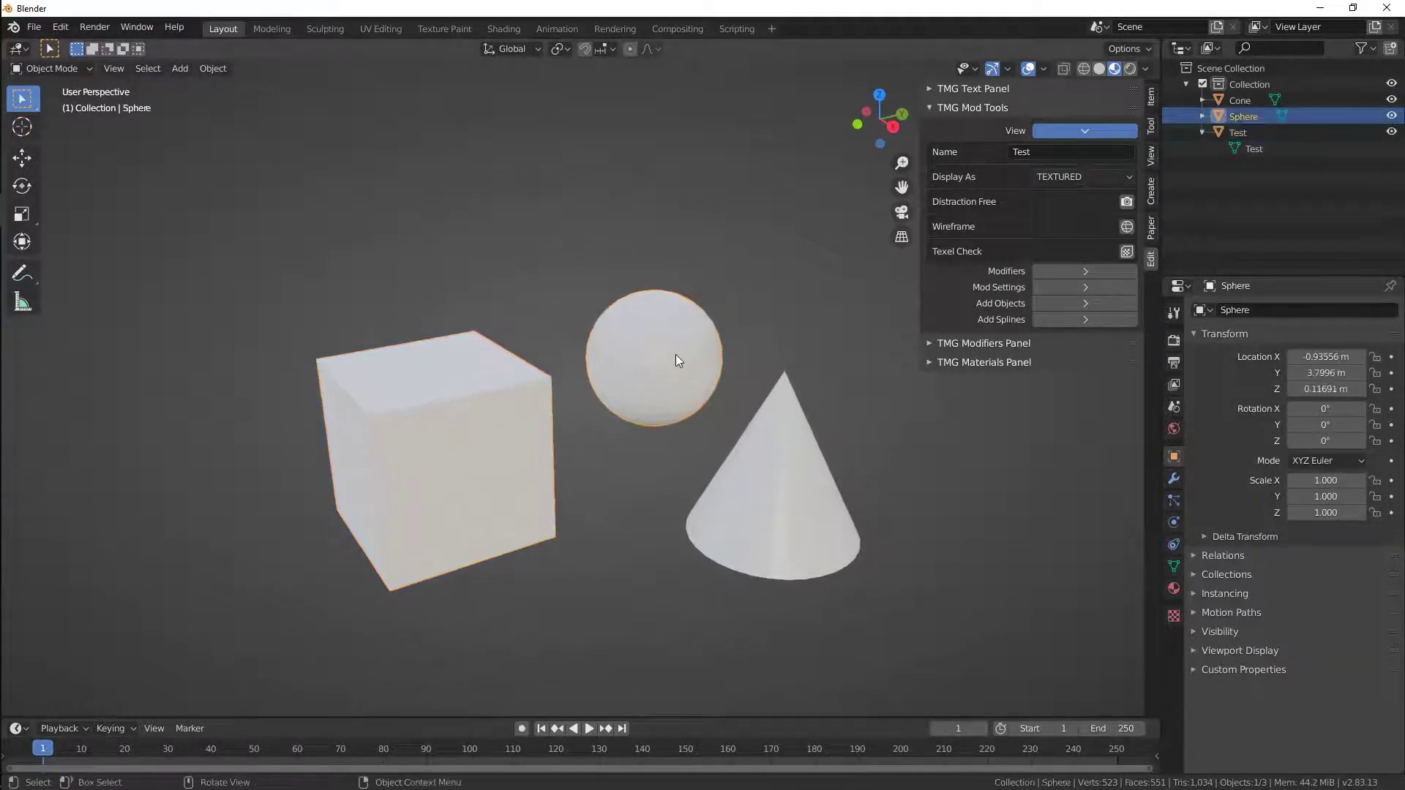
{"action": "left_click", "coordinate": [768, 432], "text": "shift"}
{"action": "left_click", "coordinate": [1046, 149]}
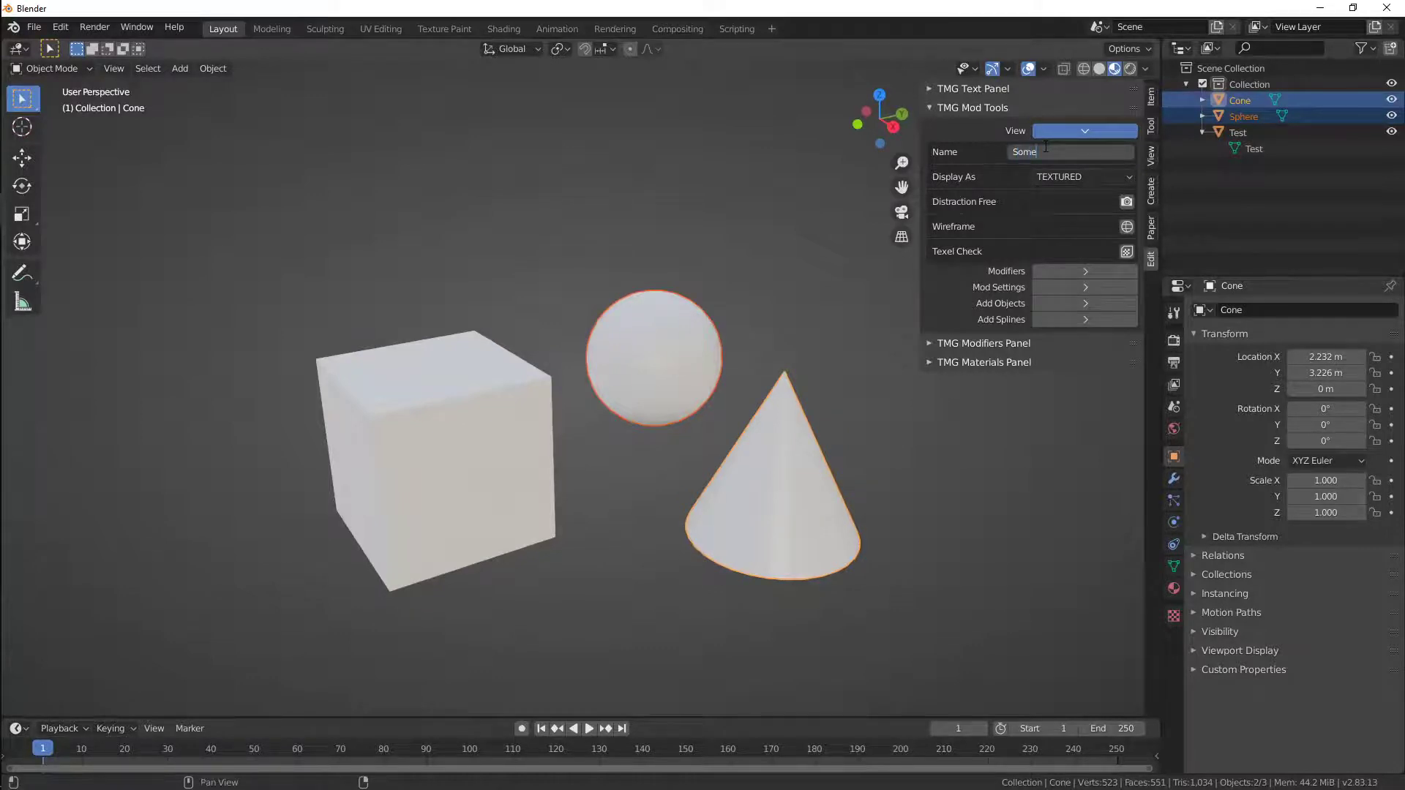
{"action": "type", "text": "Somethin"}
{"action": "key", "text": "Return"}
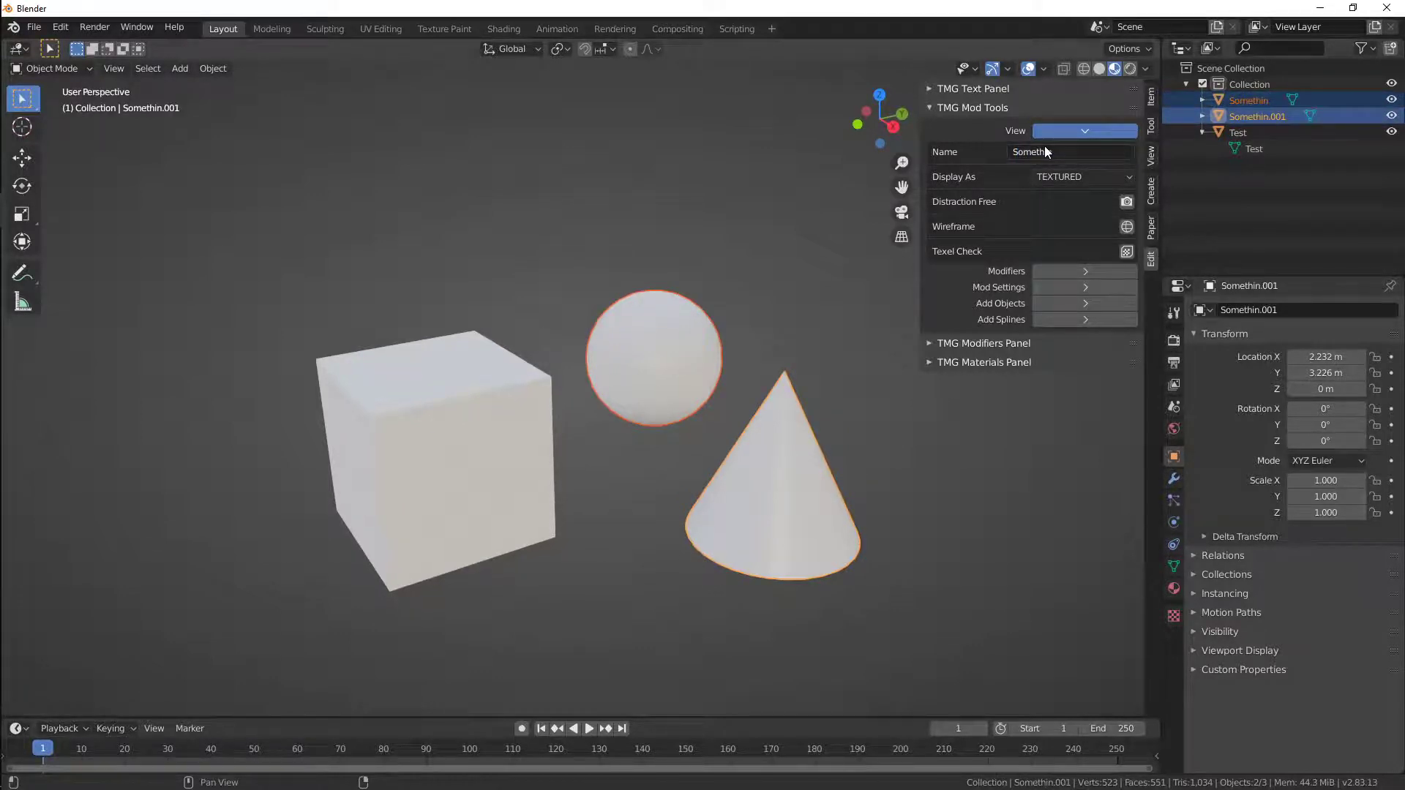
{"action": "left_click", "coordinate": [1202, 116]}
{"action": "left_click", "coordinate": [1203, 101]}
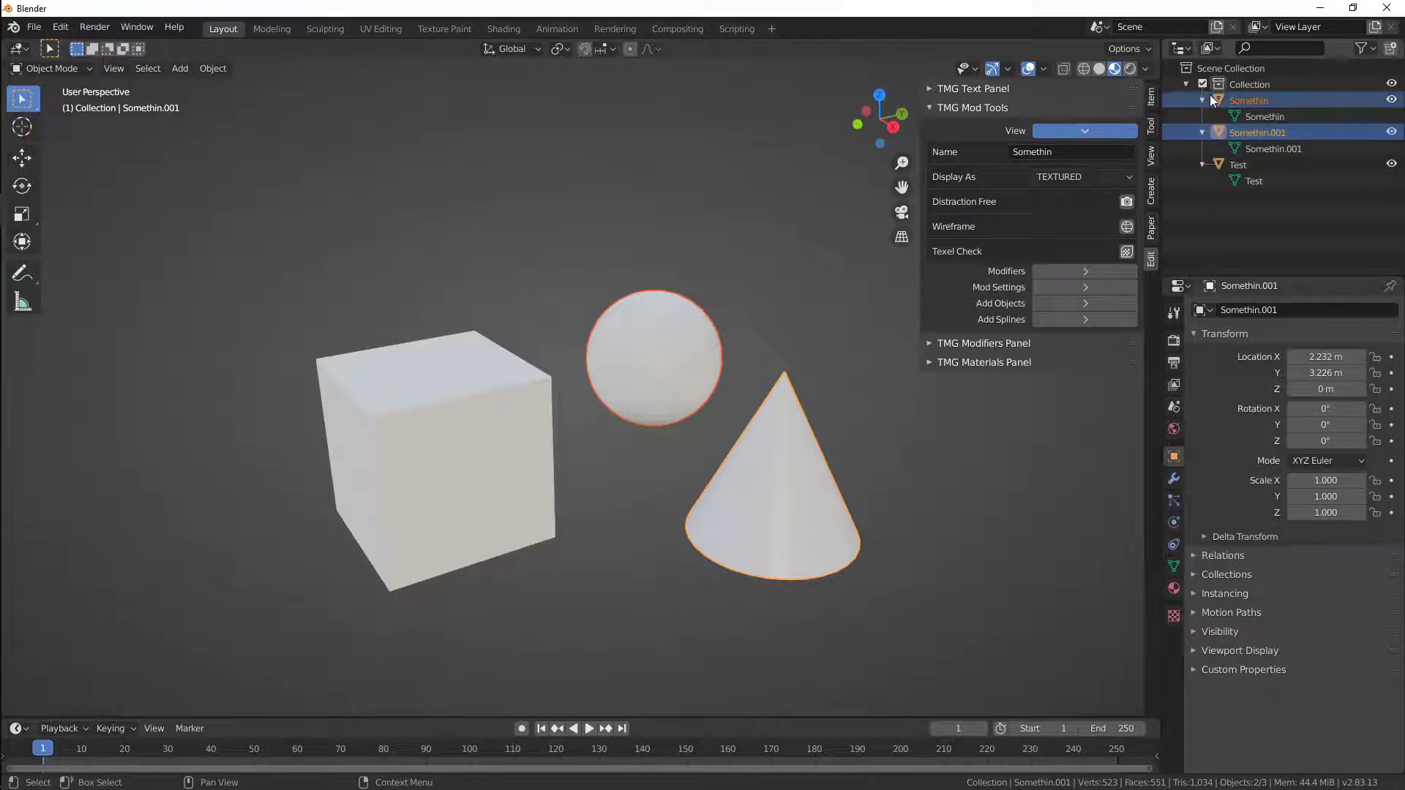
Rename the selected sphere and cone together as Objects
{"action": "left_click", "coordinate": [1050, 152]}
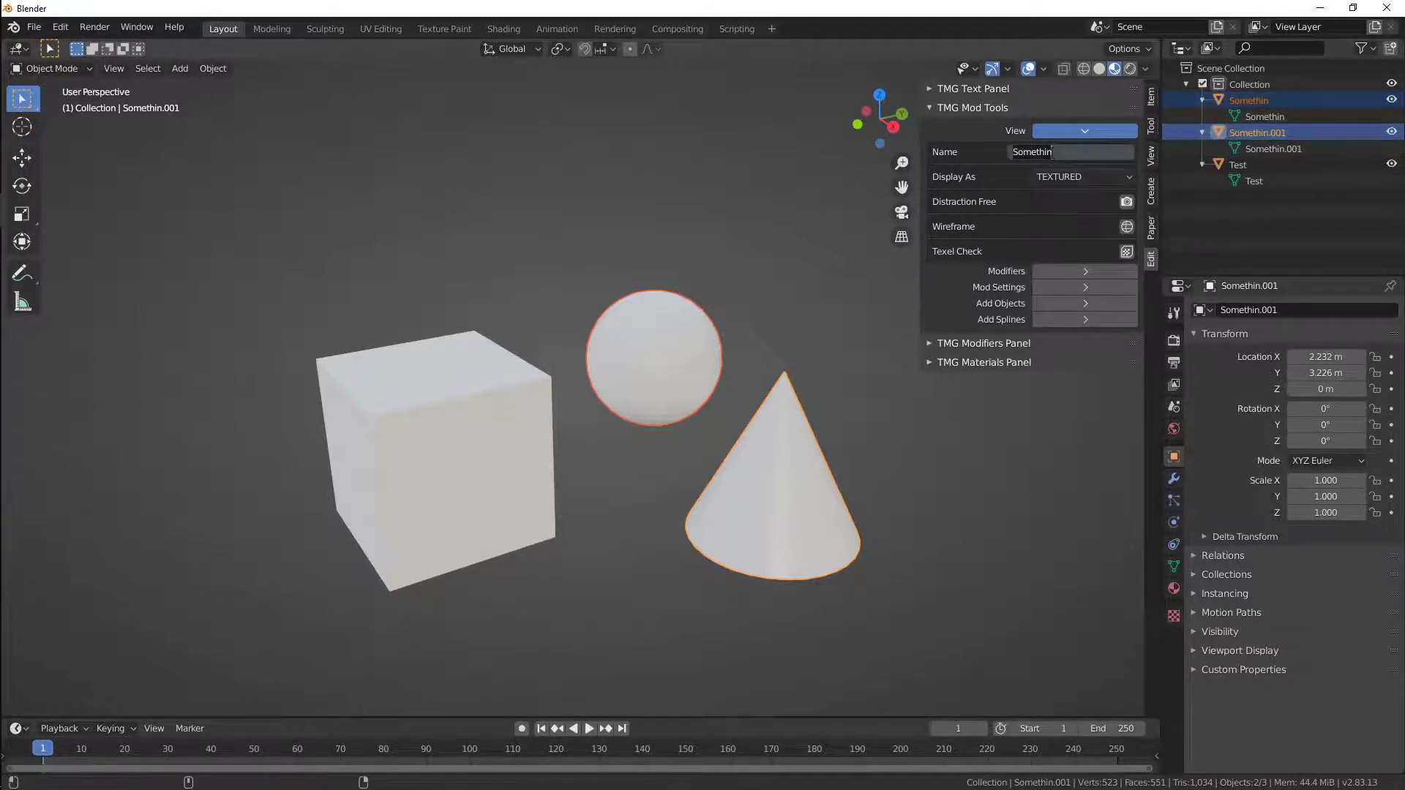
{"action": "type", "text": "Objects"}
{"action": "key", "text": "Return"}
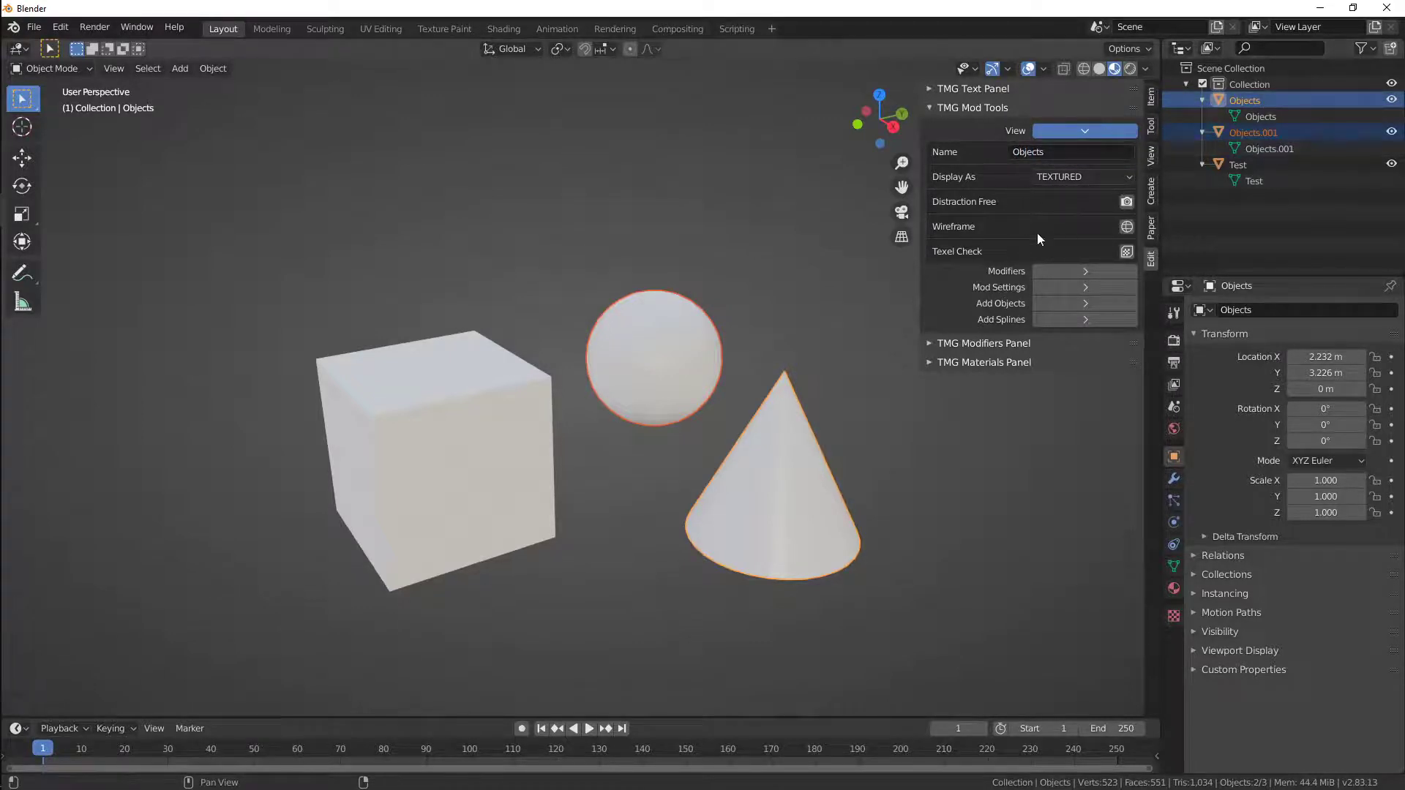
Delete the sphere, the cone and the cube, and collapse the View options in TMG Mod Tools
{"action": "key", "text": "x"}
{"action": "left_click", "coordinate": [766, 424]}
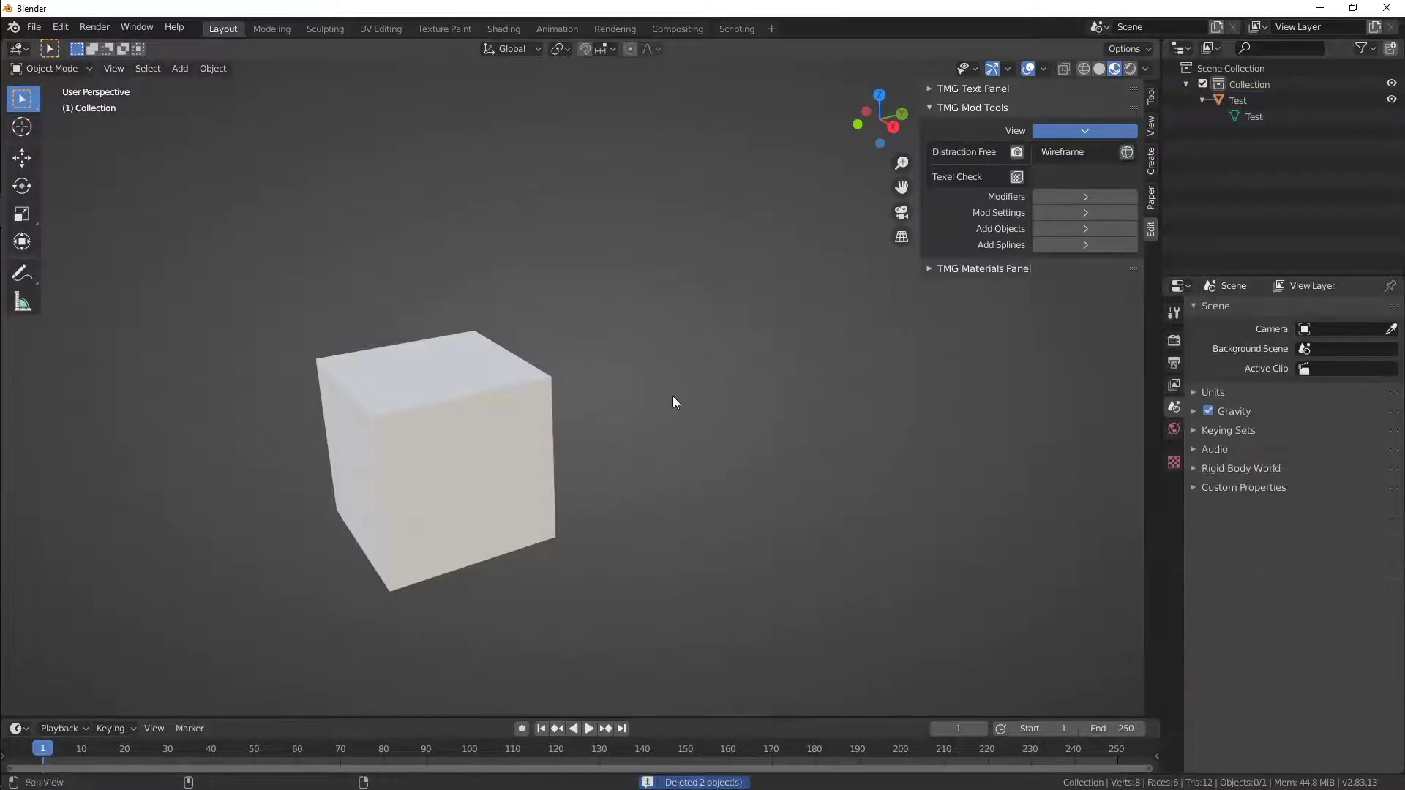
{"action": "left_click", "coordinate": [610, 398]}
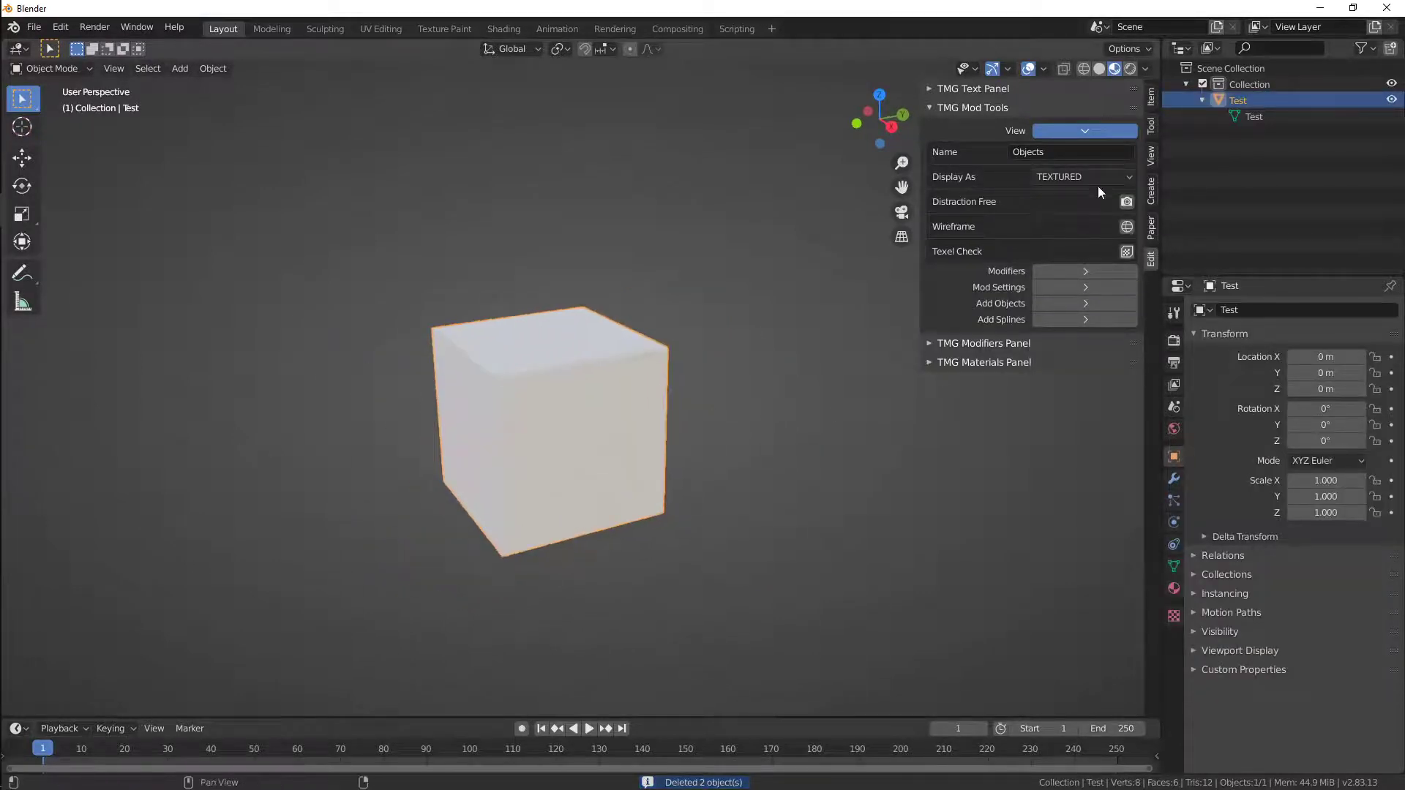
{"action": "left_click", "coordinate": [1061, 135]}
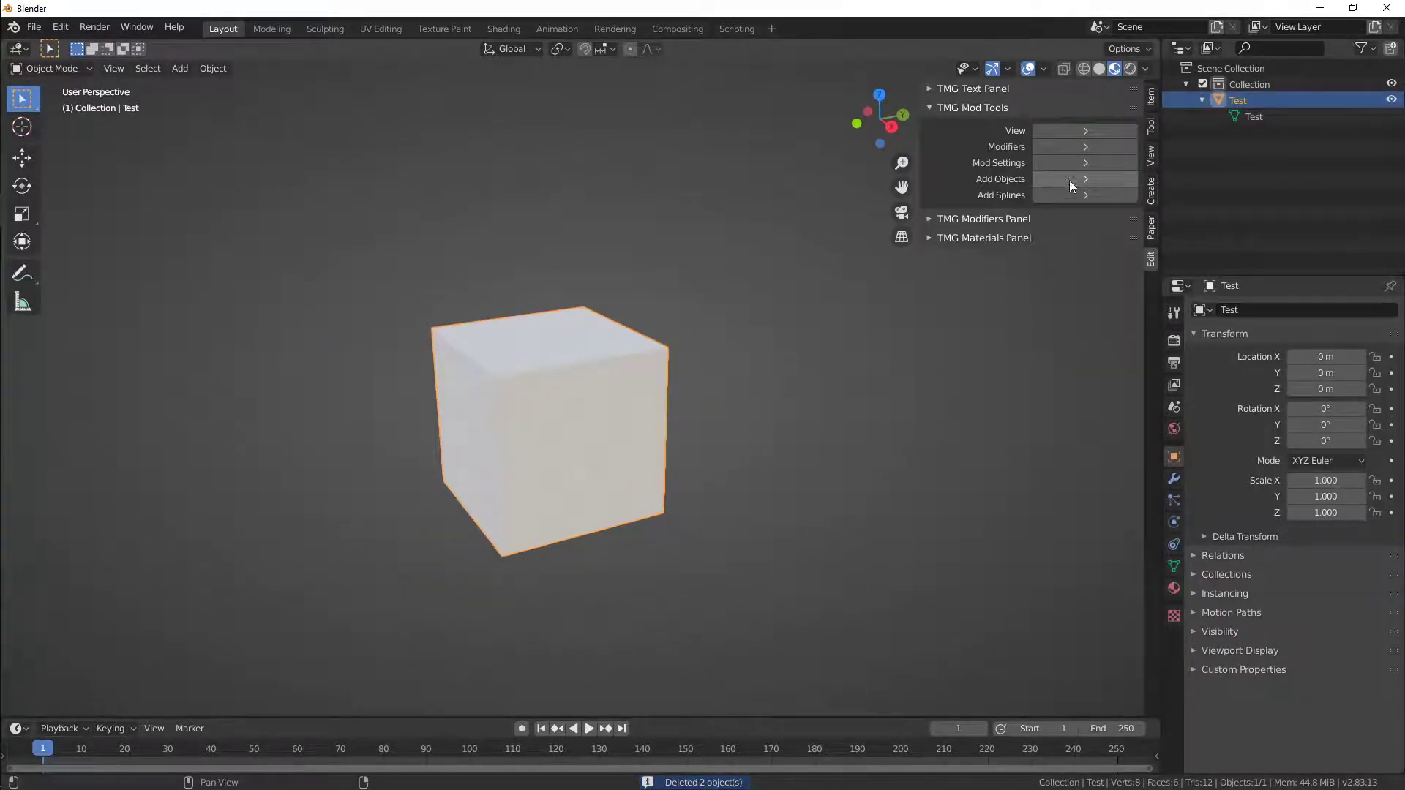
{"action": "key", "text": "x"}
{"action": "left_click", "coordinate": [714, 412]}
Add a mesh cylinder and enter Edit Mode on it with no geometry selected
{"action": "key", "text": "shift+a"}
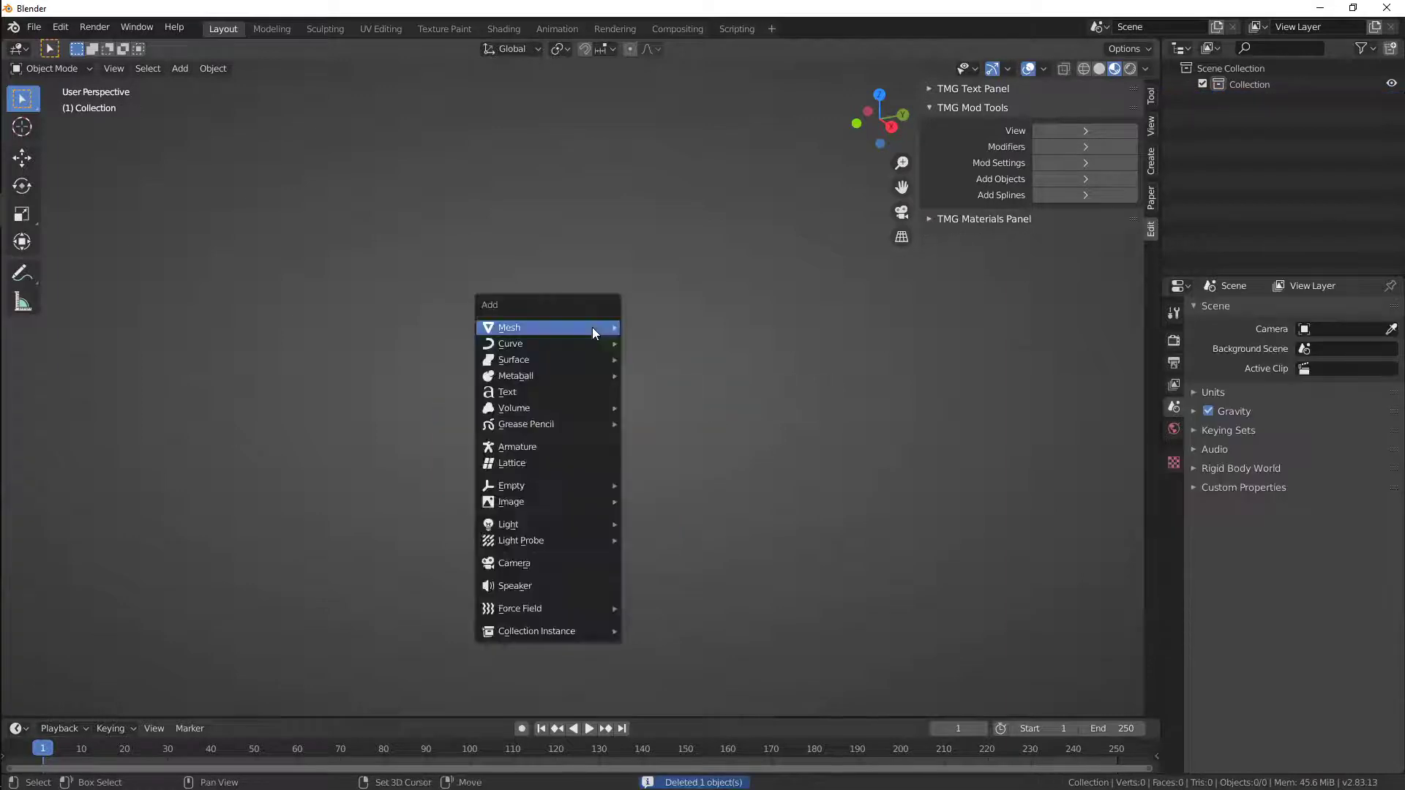
{"action": "mouse_move", "coordinate": [591, 327]}
{"action": "left_click", "coordinate": [648, 408]}
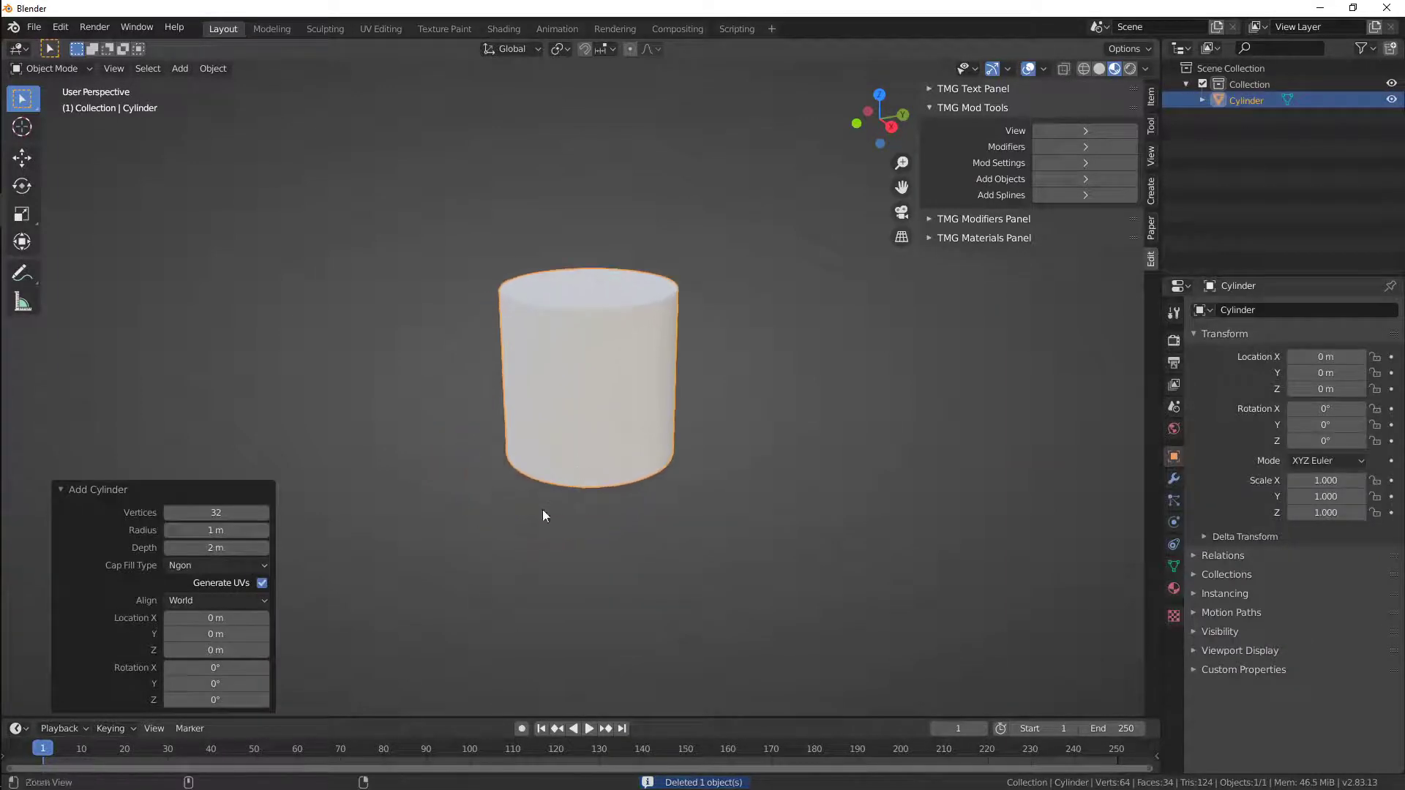
{"action": "key", "text": "Tab"}
{"action": "key", "text": "alt+a"}
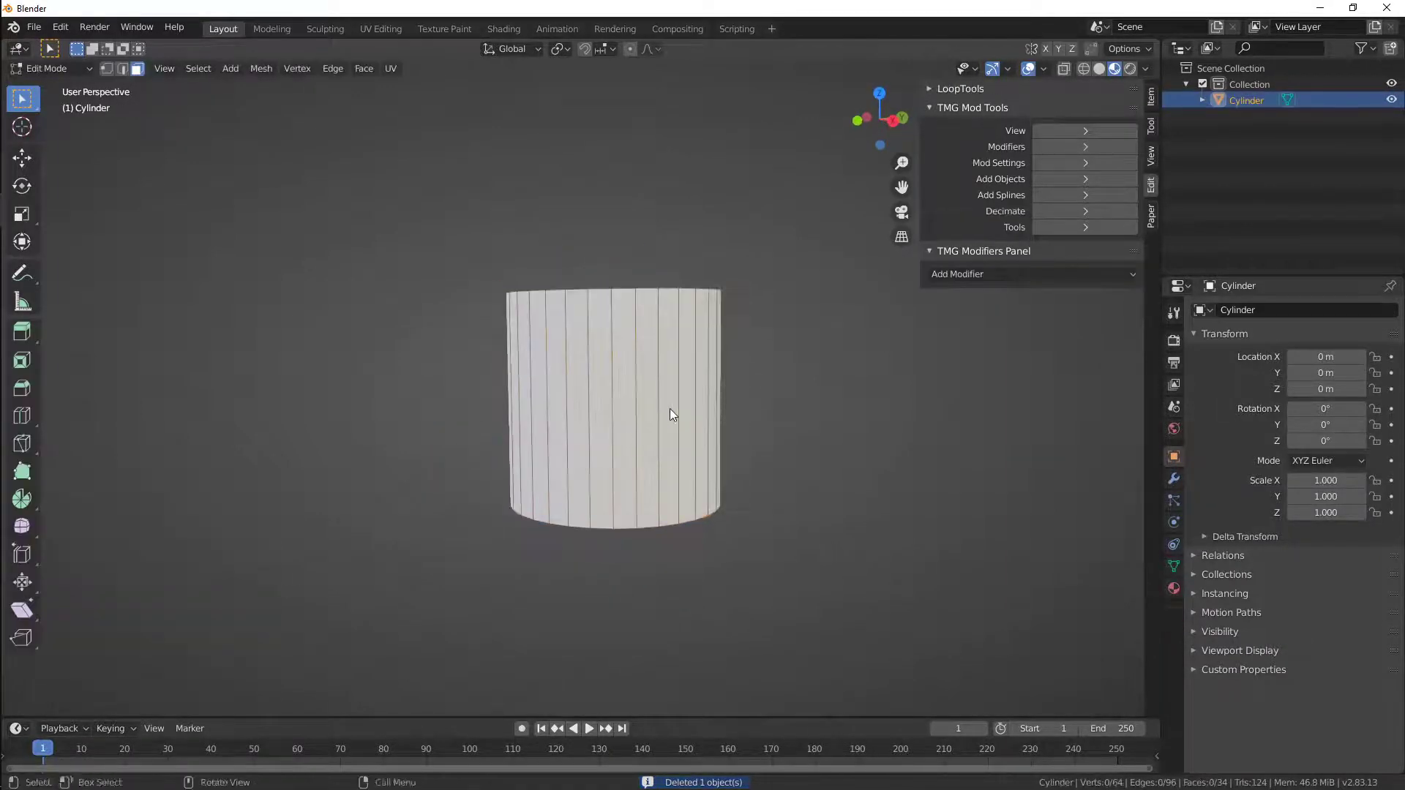
Add 14 evenly spaced horizontal loop cuts to the cylinder's side and clear the selection
{"action": "key", "text": "ctrl+r"}
{"action": "scroll", "coordinate": [670, 408], "scroll_direction": "up", "scroll_amount": 13}
{"action": "left_click", "coordinate": [670, 409]}
{"action": "right_click", "coordinate": [670, 408]}
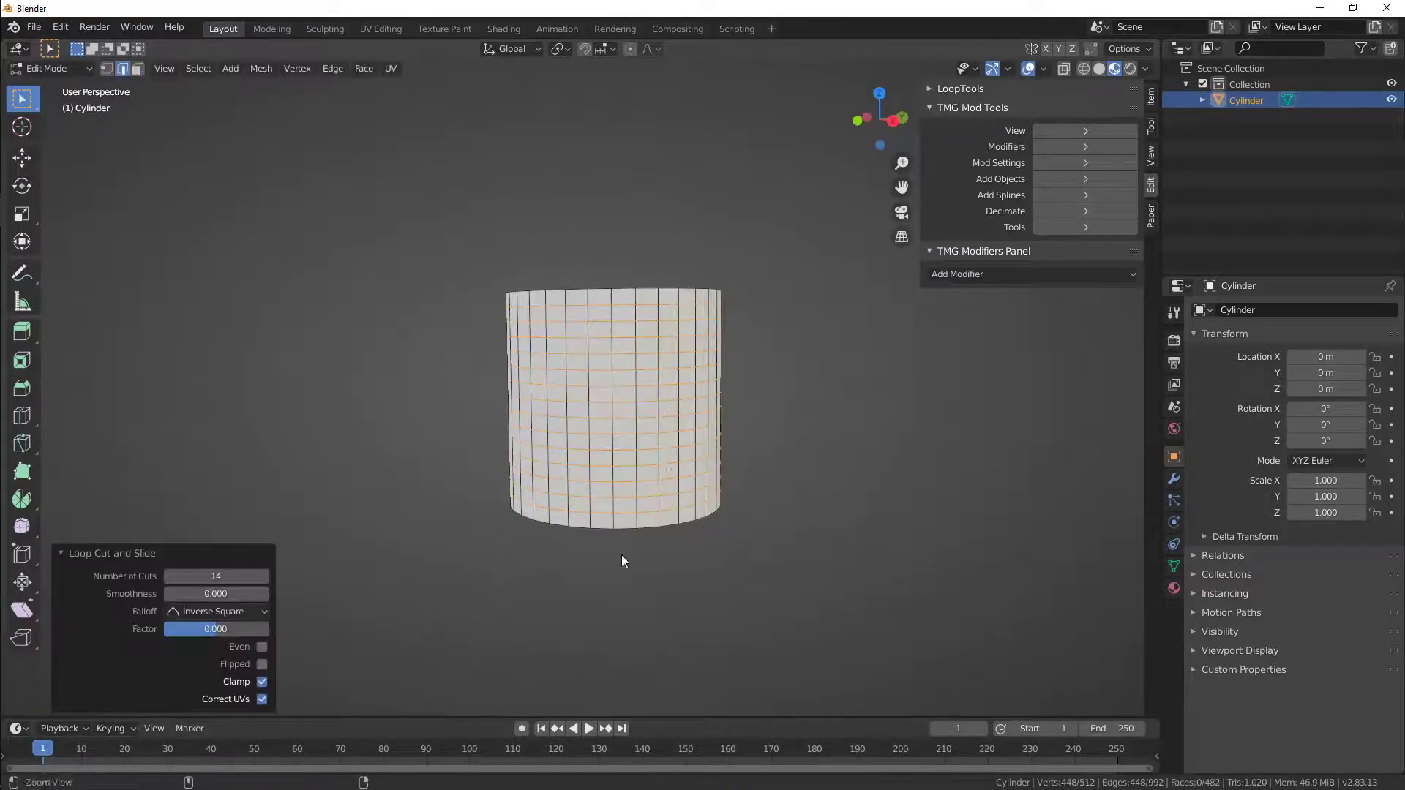
{"action": "scroll", "coordinate": [692, 463], "scroll_direction": "up", "scroll_amount": 5}
{"action": "key", "text": "alt+a"}
{"action": "scroll", "coordinate": [705, 439], "scroll_direction": "down", "scroll_amount": 2}
{"action": "middle_click_drag", "start_coordinate": [704, 439], "coordinate": [681, 430]}
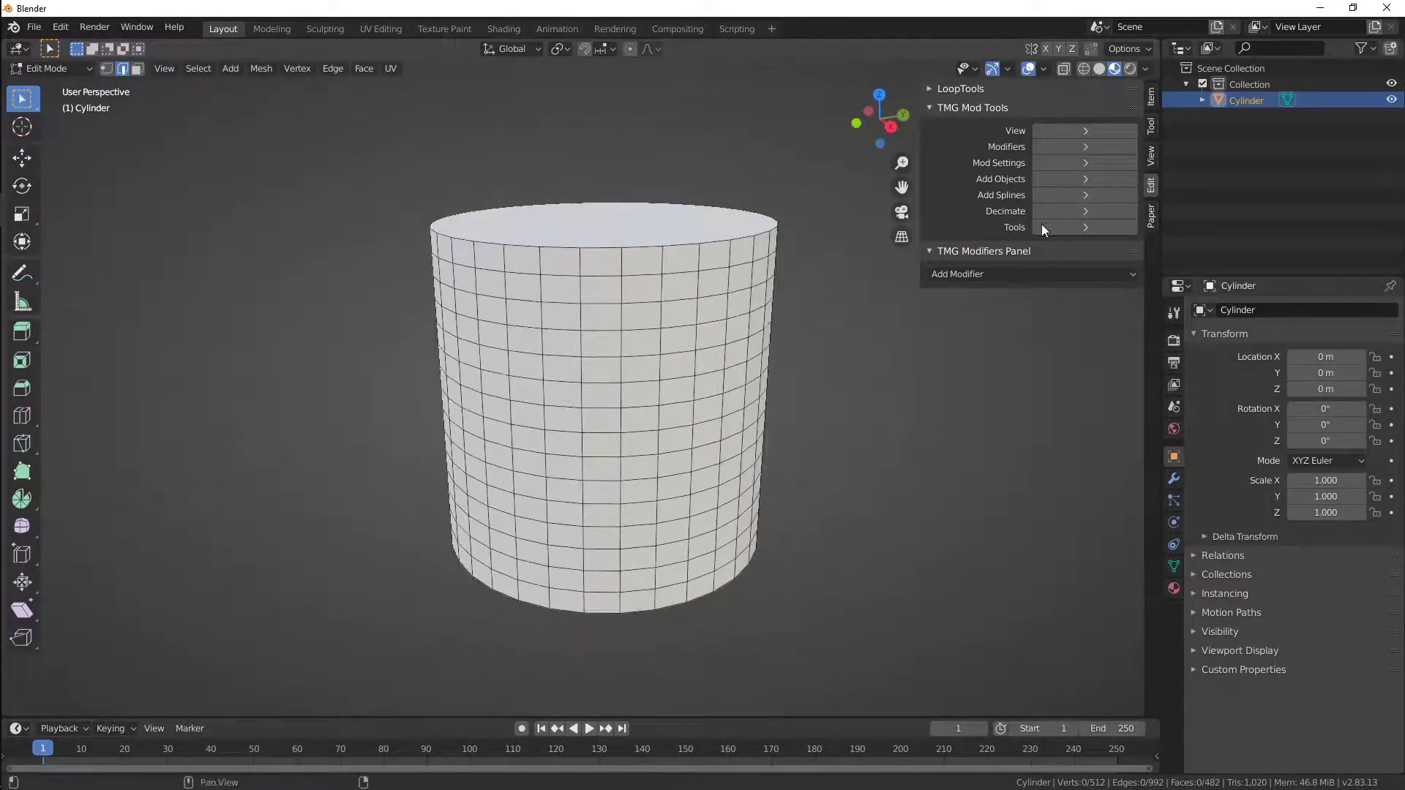
Expand the Decimate options, maximize the viewport, and dissolve the four uppermost horizontal edge loops using Decimate Edges
{"action": "left_click", "coordinate": [1046, 211]}
{"action": "key", "text": "ctrl+space"}
{"action": "middle_click_drag", "start_coordinate": [897, 366], "coordinate": [742, 312]}
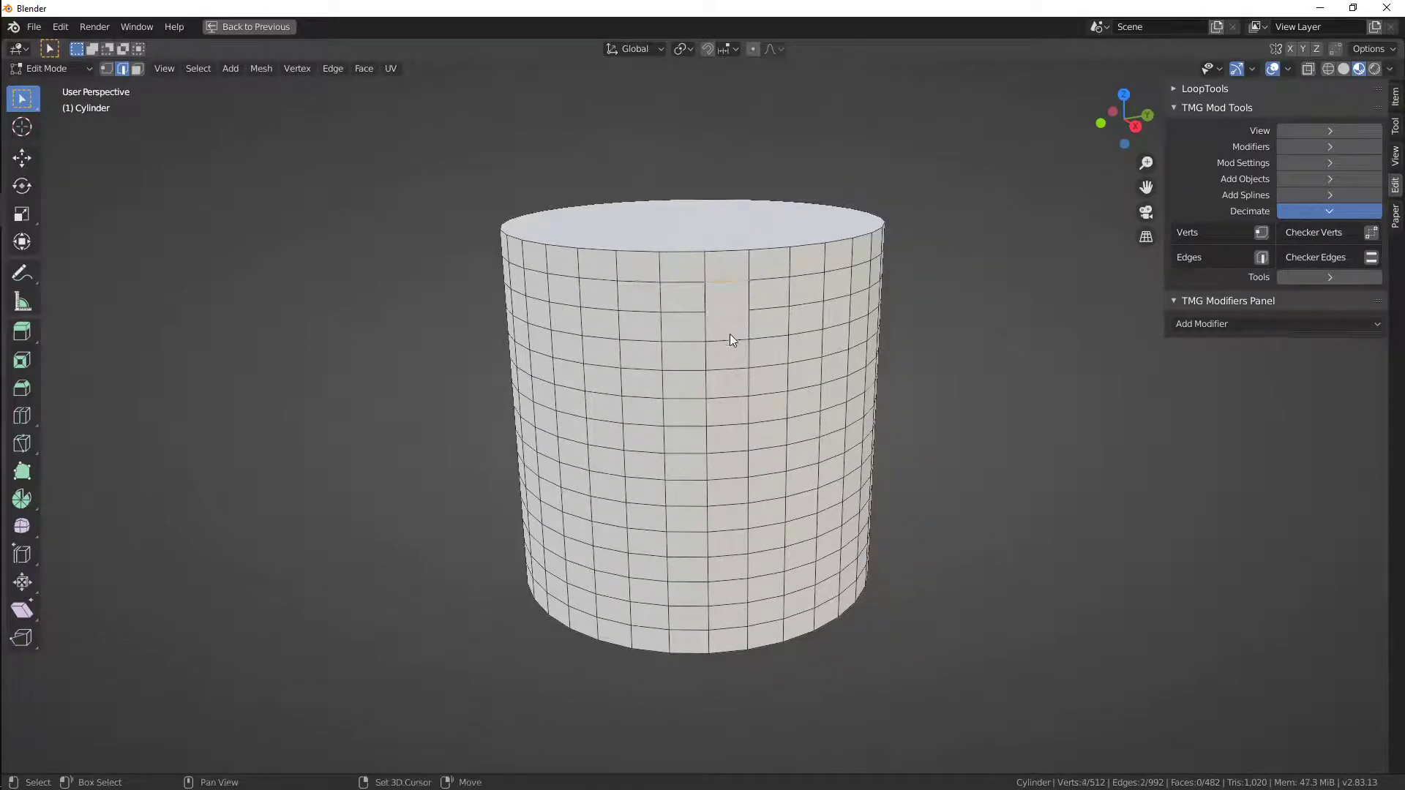
{"action": "left_click", "coordinate": [726, 370], "text": "shift"}
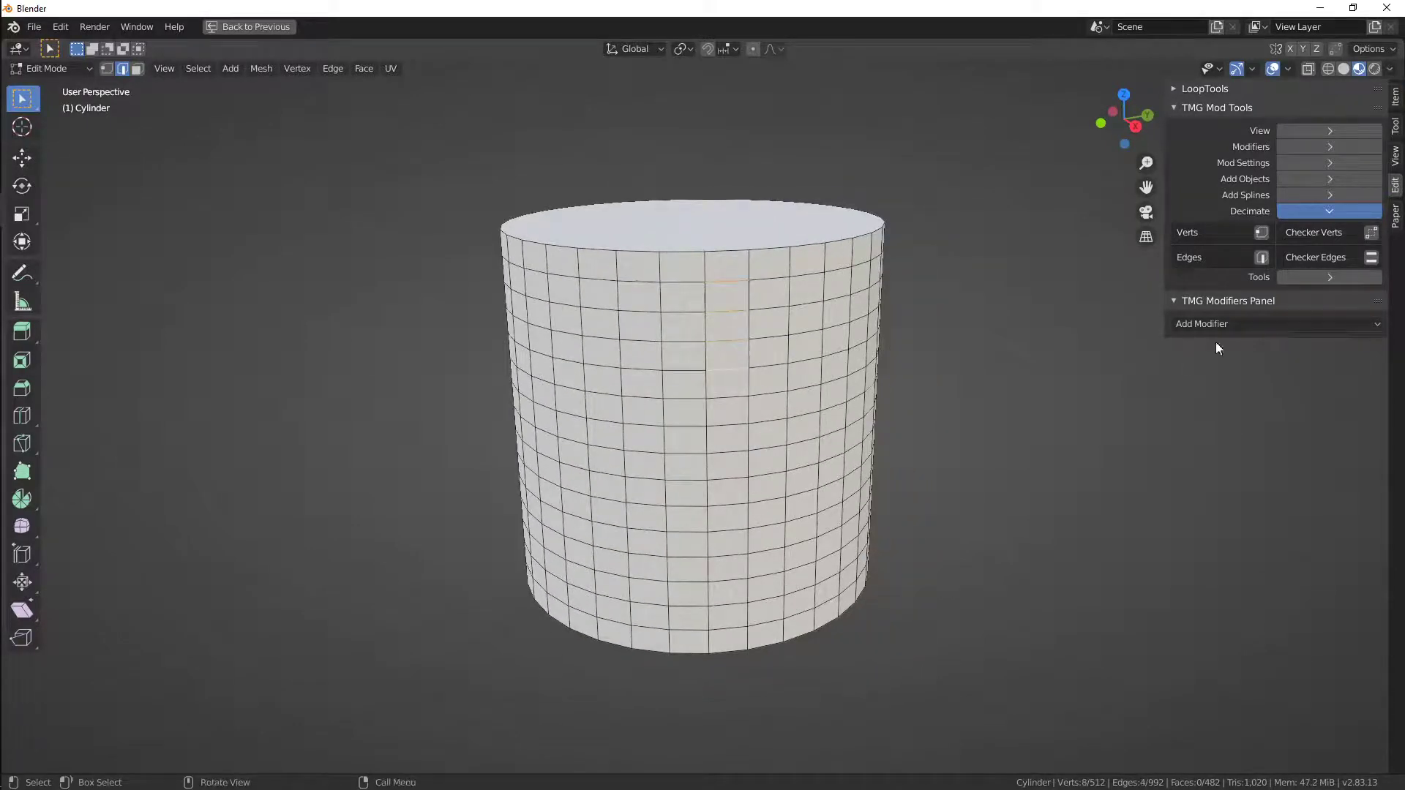
{"action": "left_click", "coordinate": [1256, 258], "text": "shift"}
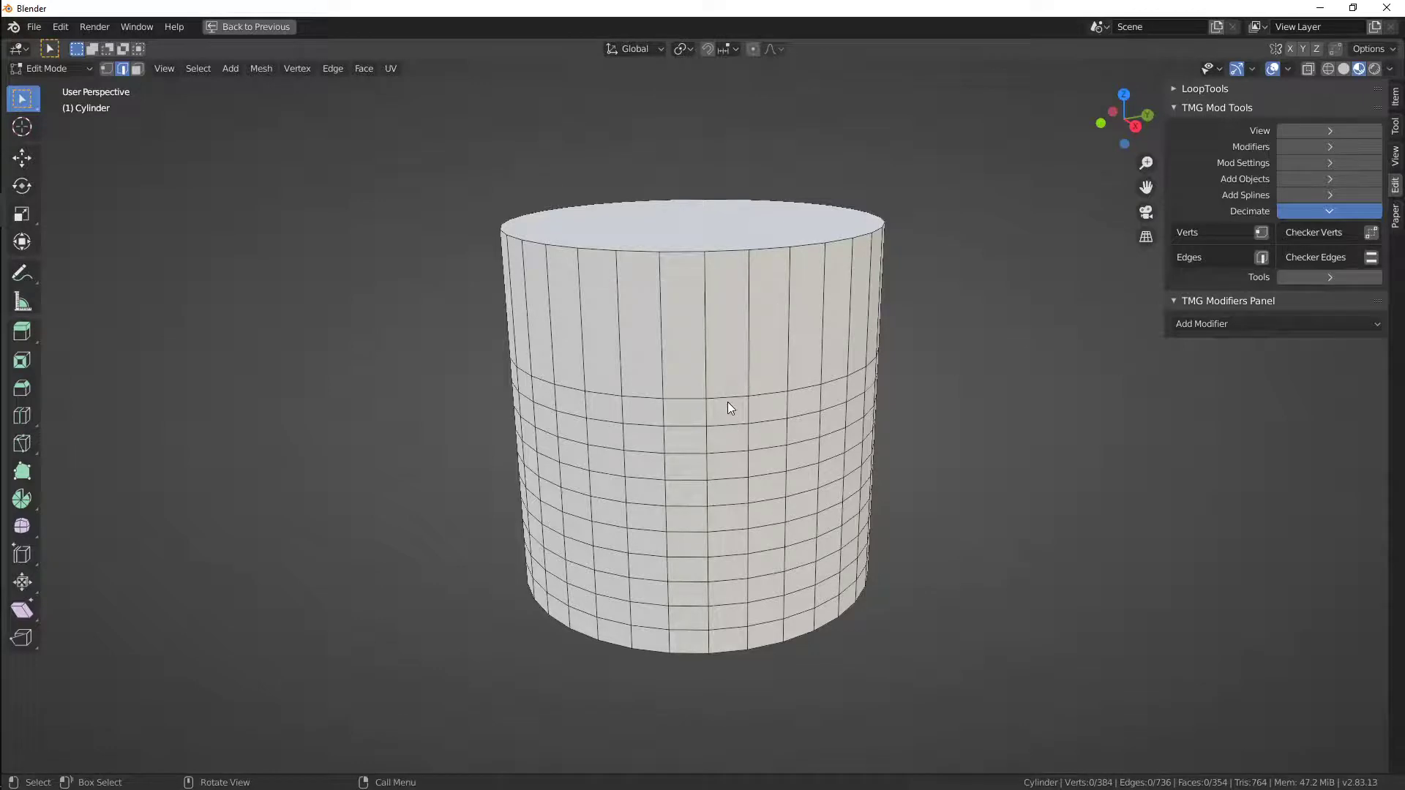
Select successive horizontal edges directly below the tall upper band and remove alternate loops with Checker Edges
{"action": "left_click", "coordinate": [727, 398]}
{"action": "left_click", "coordinate": [730, 427], "text": "shift"}
{"action": "left_click", "coordinate": [728, 479], "text": "shift"}
{"action": "left_click", "coordinate": [1372, 259]}
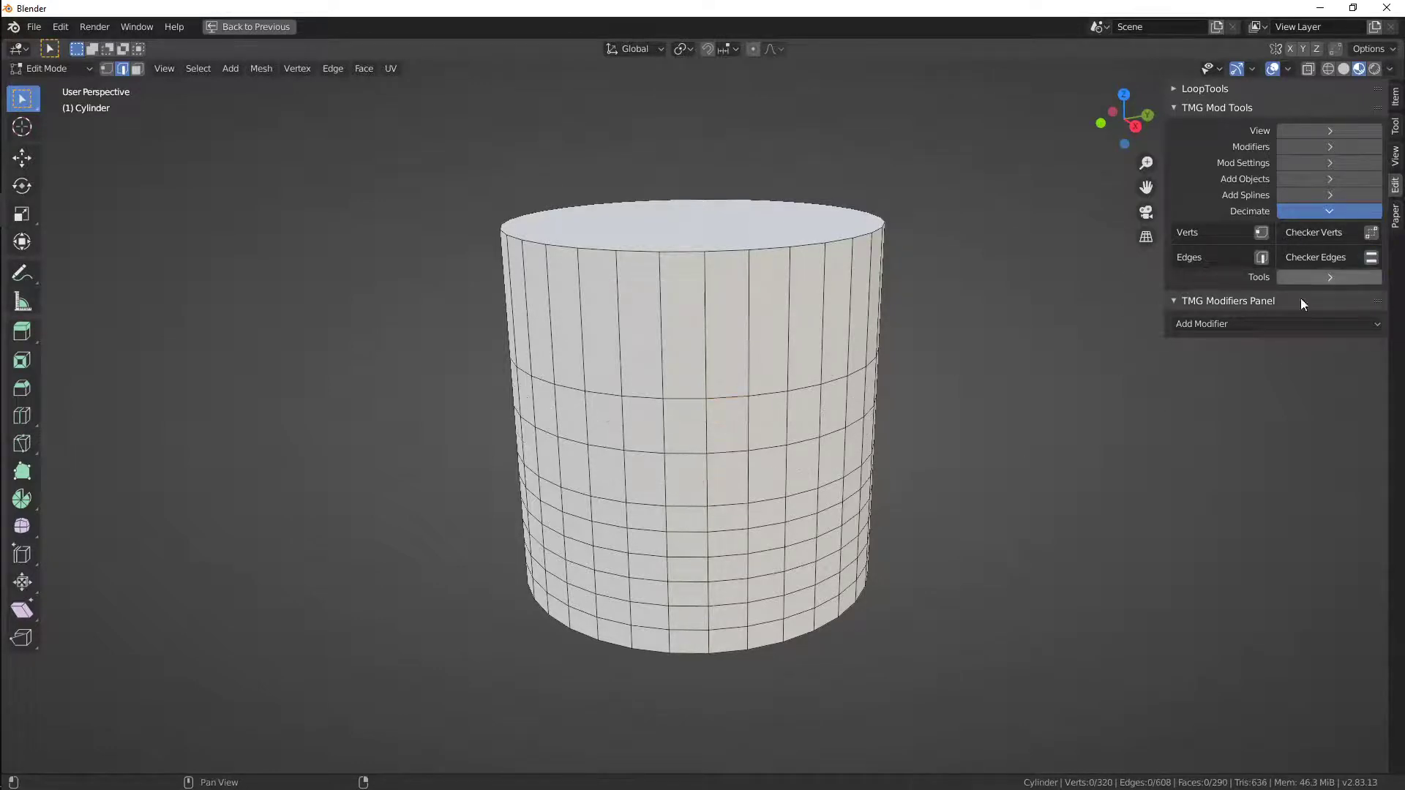
Select the ring of vertical edges in the cylinder's upper band and remove every other vertical loop with Checker Edges
{"action": "left_click_drag", "start_coordinate": [826, 464], "coordinate": [820, 439], "text": "alt"}
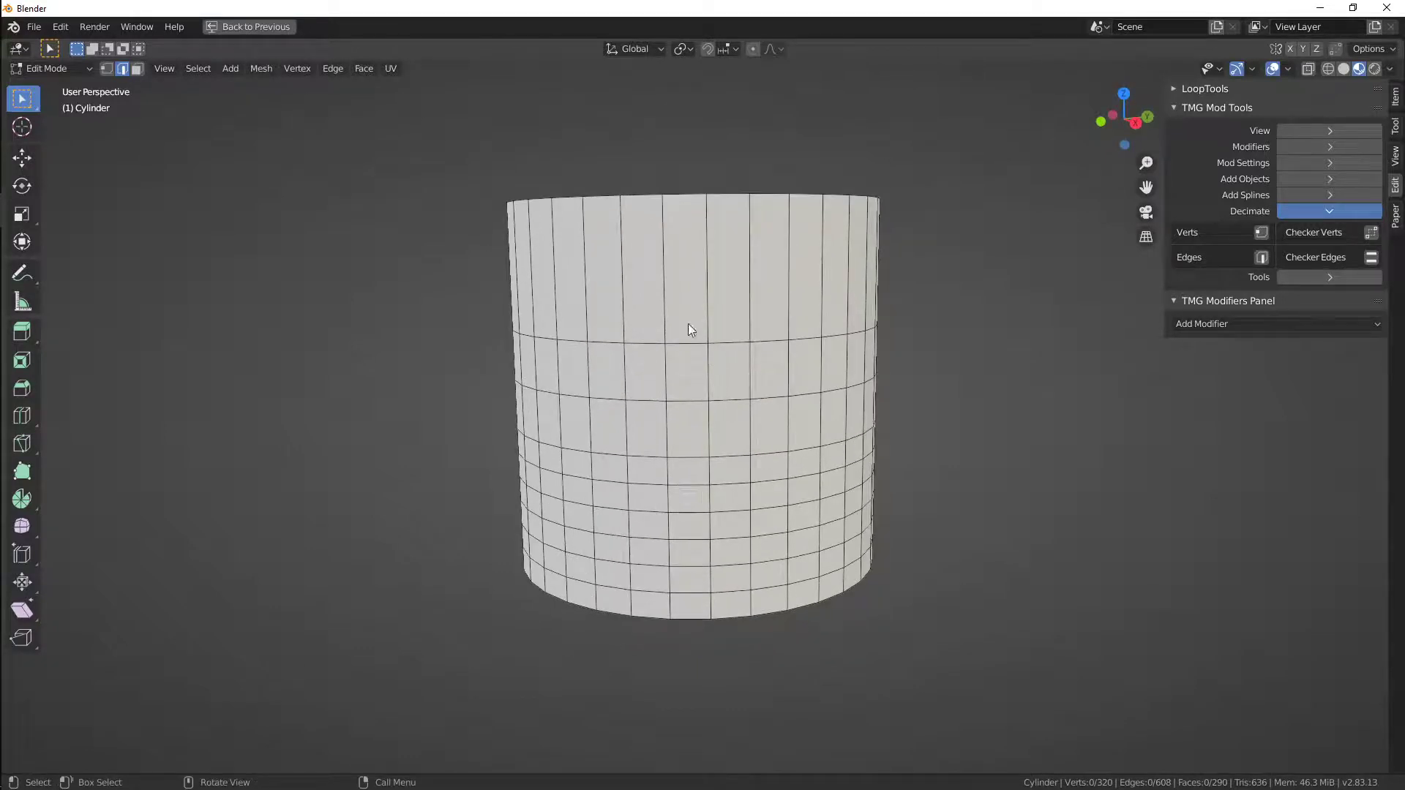
{"action": "left_click", "coordinate": [709, 306], "text": "ctrl+alt"}
{"action": "left_click_drag", "start_coordinate": [709, 306], "coordinate": [767, 375], "text": "alt"}
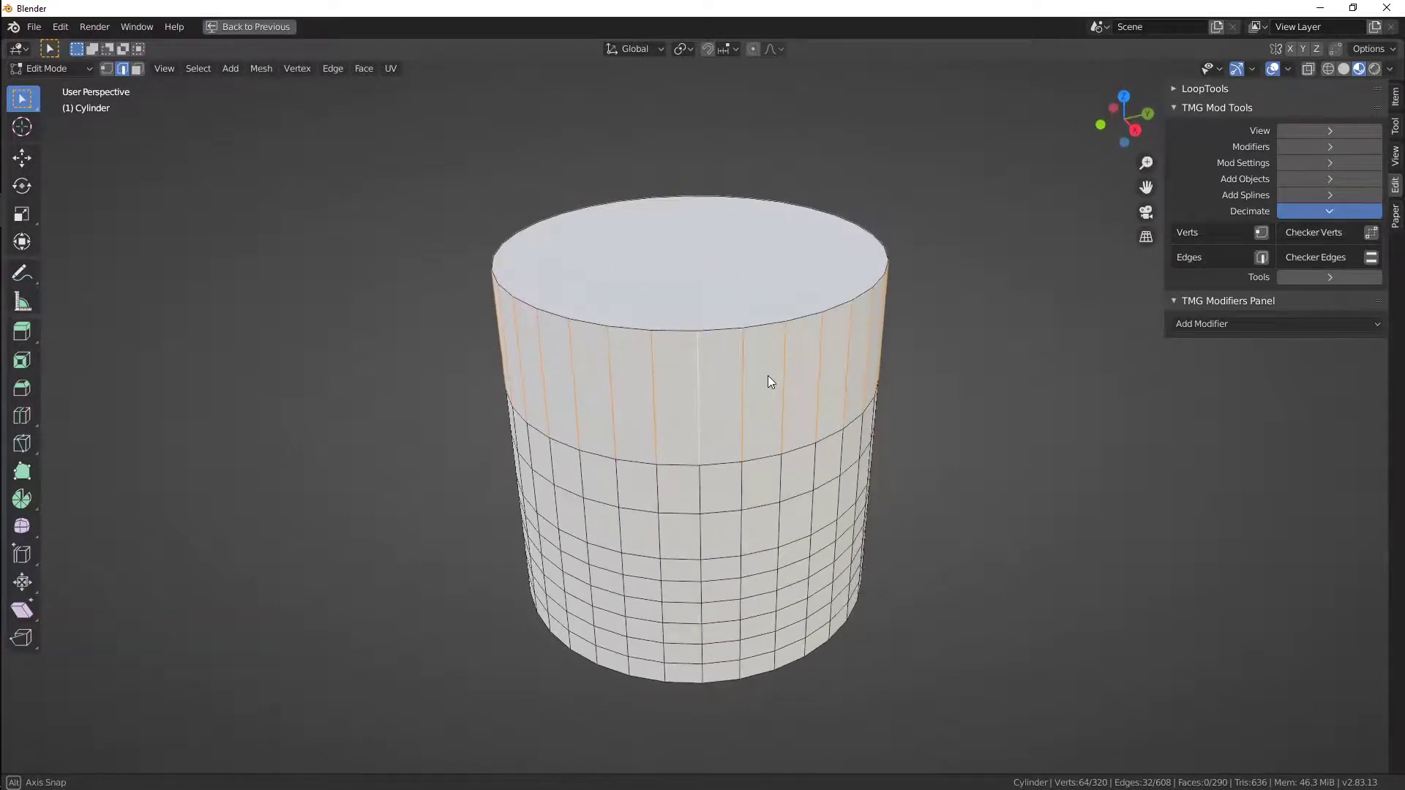
{"action": "left_click", "coordinate": [1372, 259]}
{"action": "left_click_drag", "start_coordinate": [838, 437], "coordinate": [850, 405], "text": "alt"}
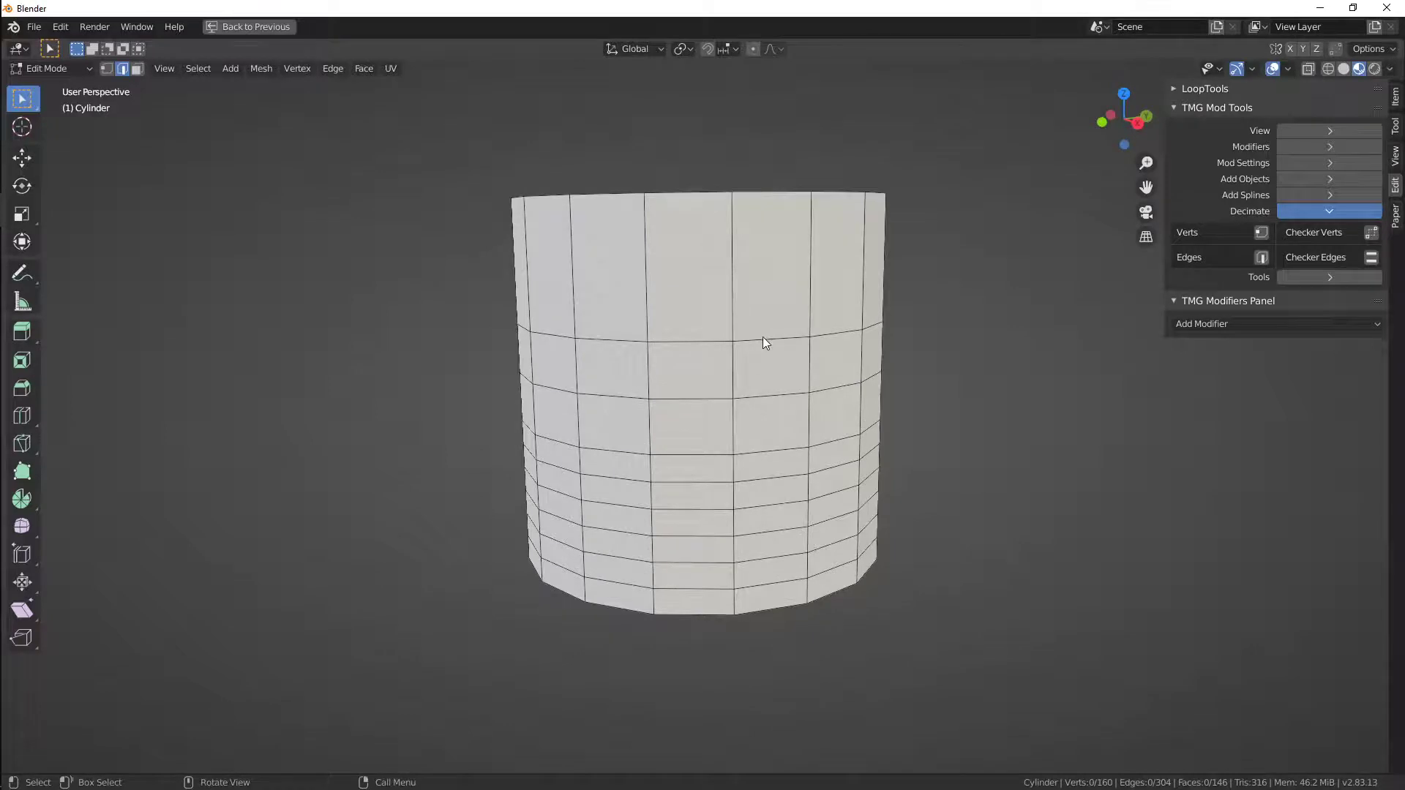
Replace the cylinder with a new mesh cube and enter Edit Mode on it in face selection mode
{"action": "key", "text": "3"}
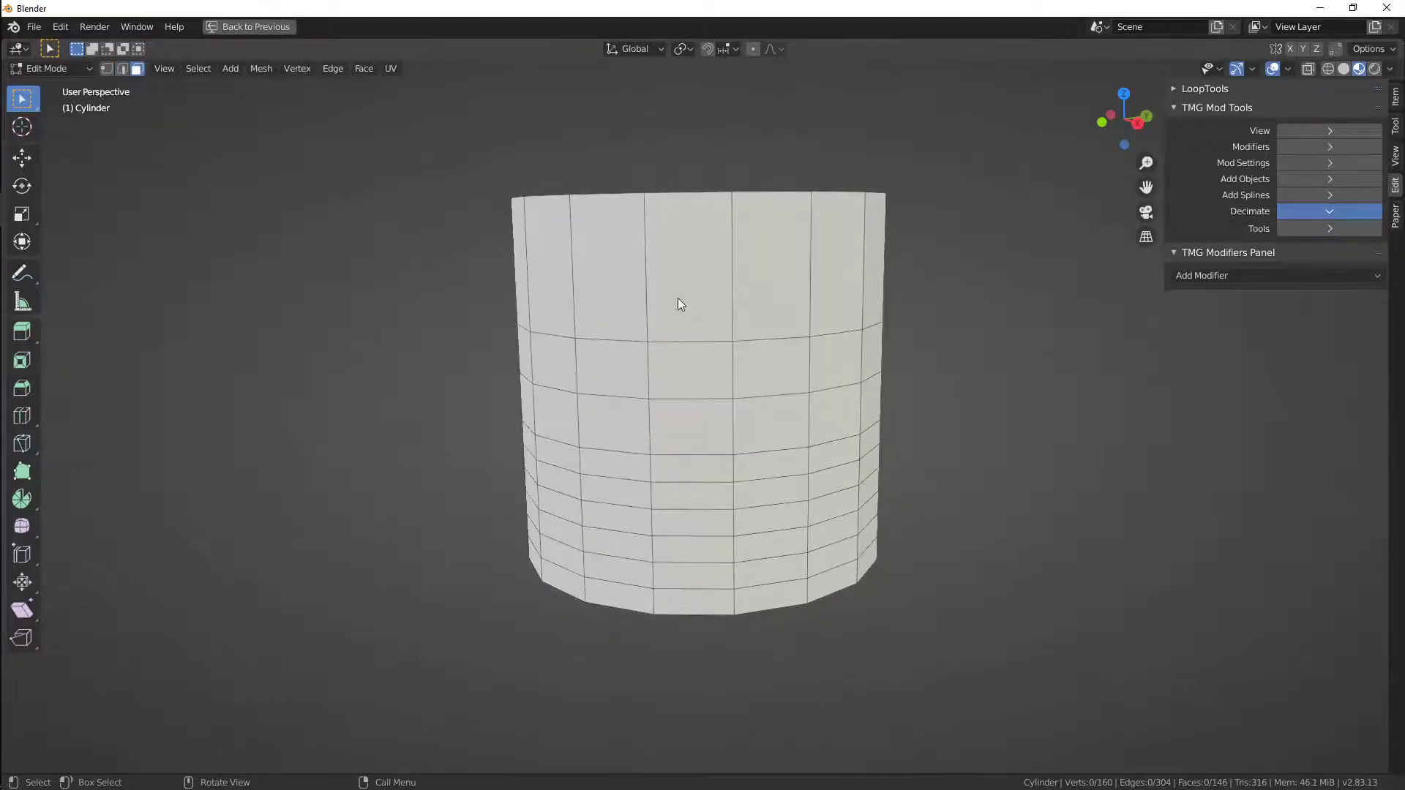
{"action": "left_click_drag", "start_coordinate": [679, 300], "coordinate": [730, 375], "text": "alt"}
{"action": "key", "text": "Tab"}
{"action": "key", "text": "Delete"}
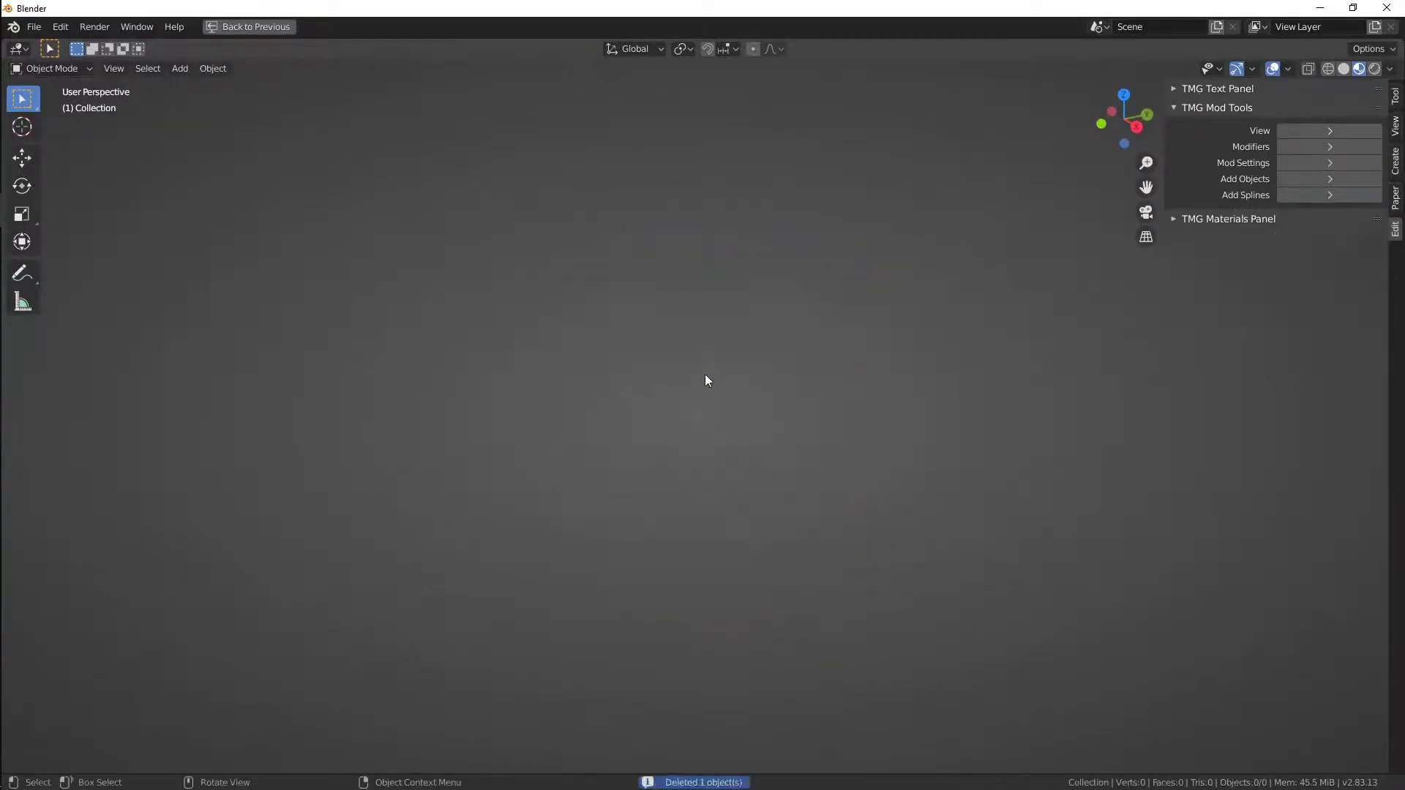
{"action": "key", "text": "shift+a"}
{"action": "mouse_move", "coordinate": [670, 338]}
{"action": "left_click", "coordinate": [733, 355]}
{"action": "key", "text": "Tab"}
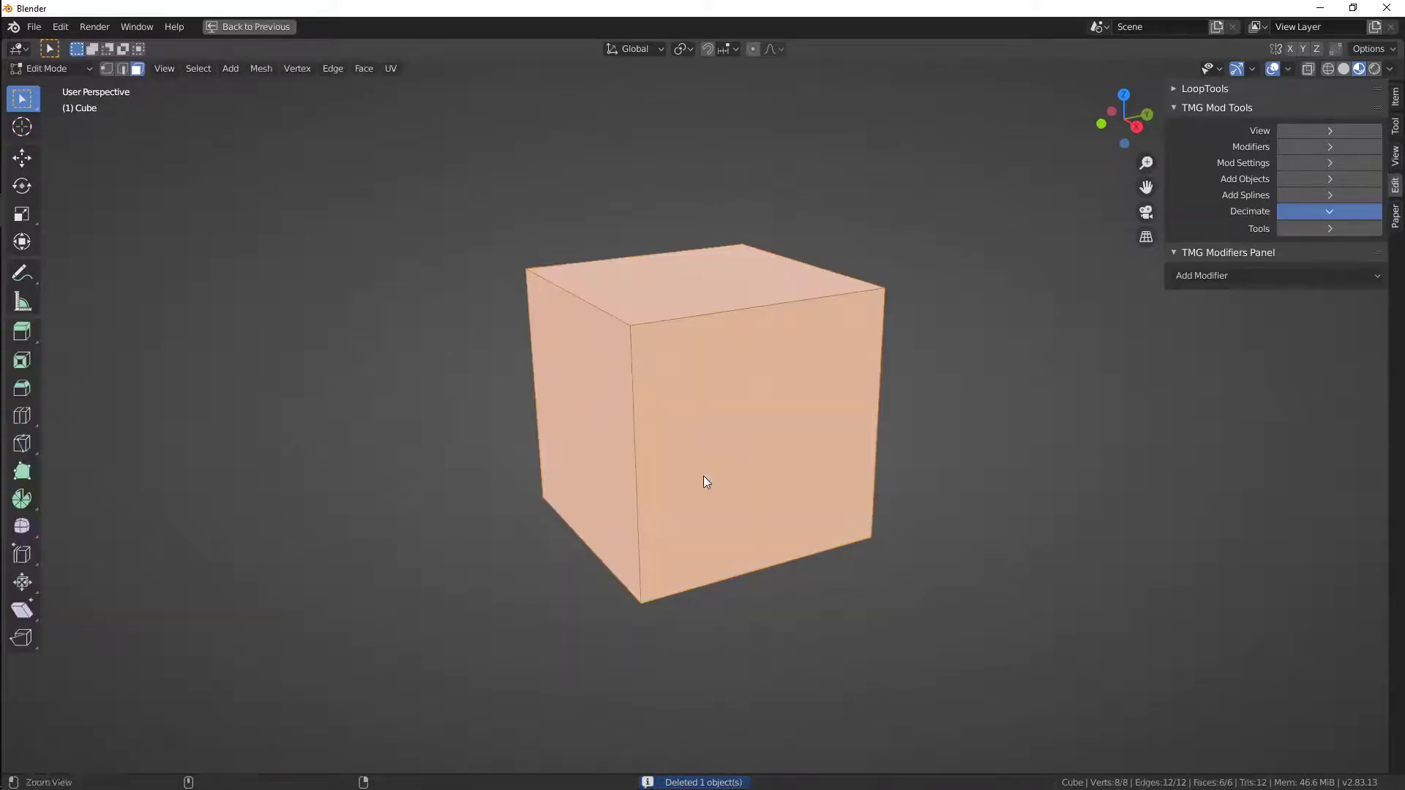
Select one side face of the cube, swap the Decimate options for Tools in TMG Mod Tools, and narrow the sidebar
{"action": "left_click", "coordinate": [709, 417]}
{"action": "mouse_move", "coordinate": [709, 416]}
{"action": "left_mouse_down", "text": "alt"}
{"action": "mouse_move", "coordinate": [744, 406]}
{"action": "mouse_move", "coordinate": [731, 417]}
{"action": "left_mouse_up", "text": "alt"}
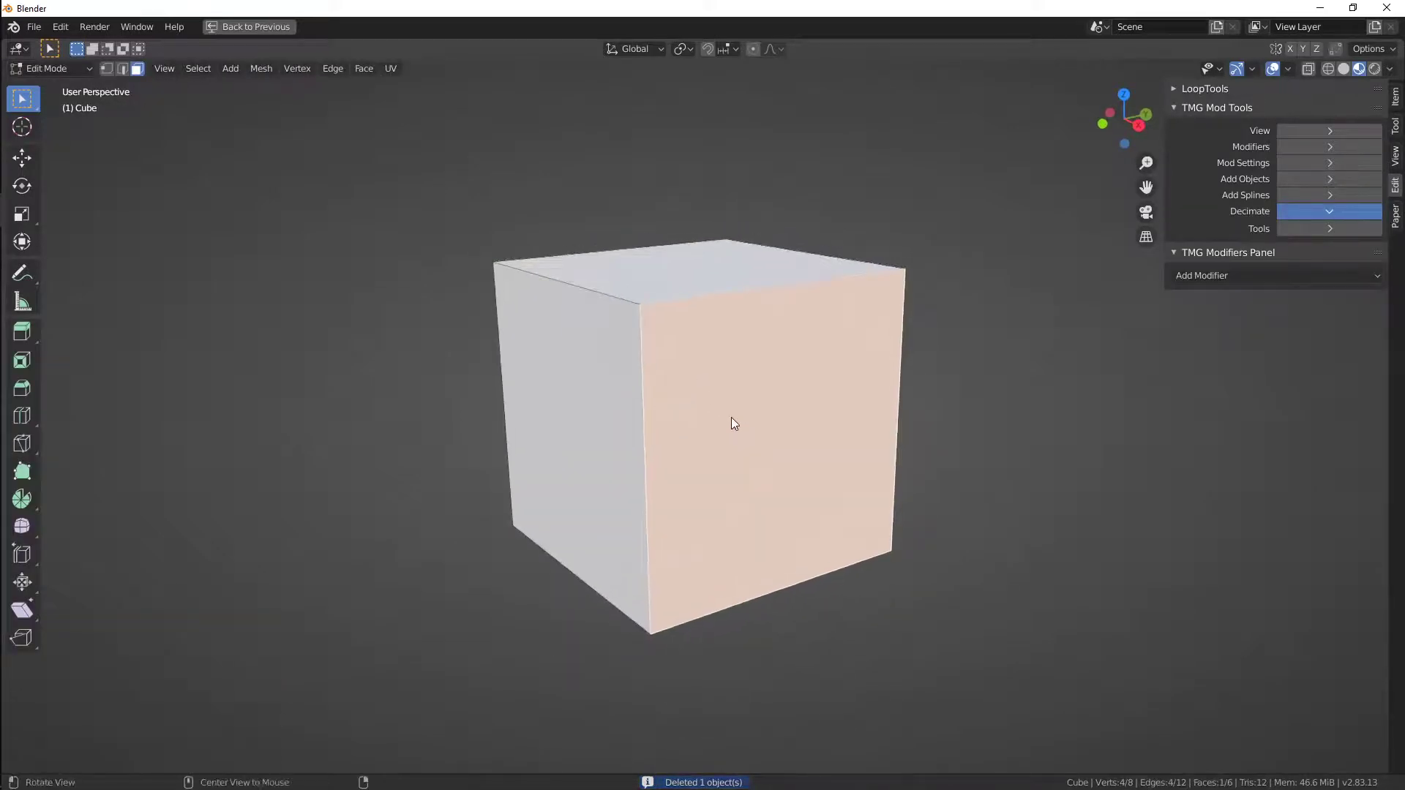
{"action": "left_click", "coordinate": [1296, 210]}
{"action": "left_click", "coordinate": [1297, 227]}
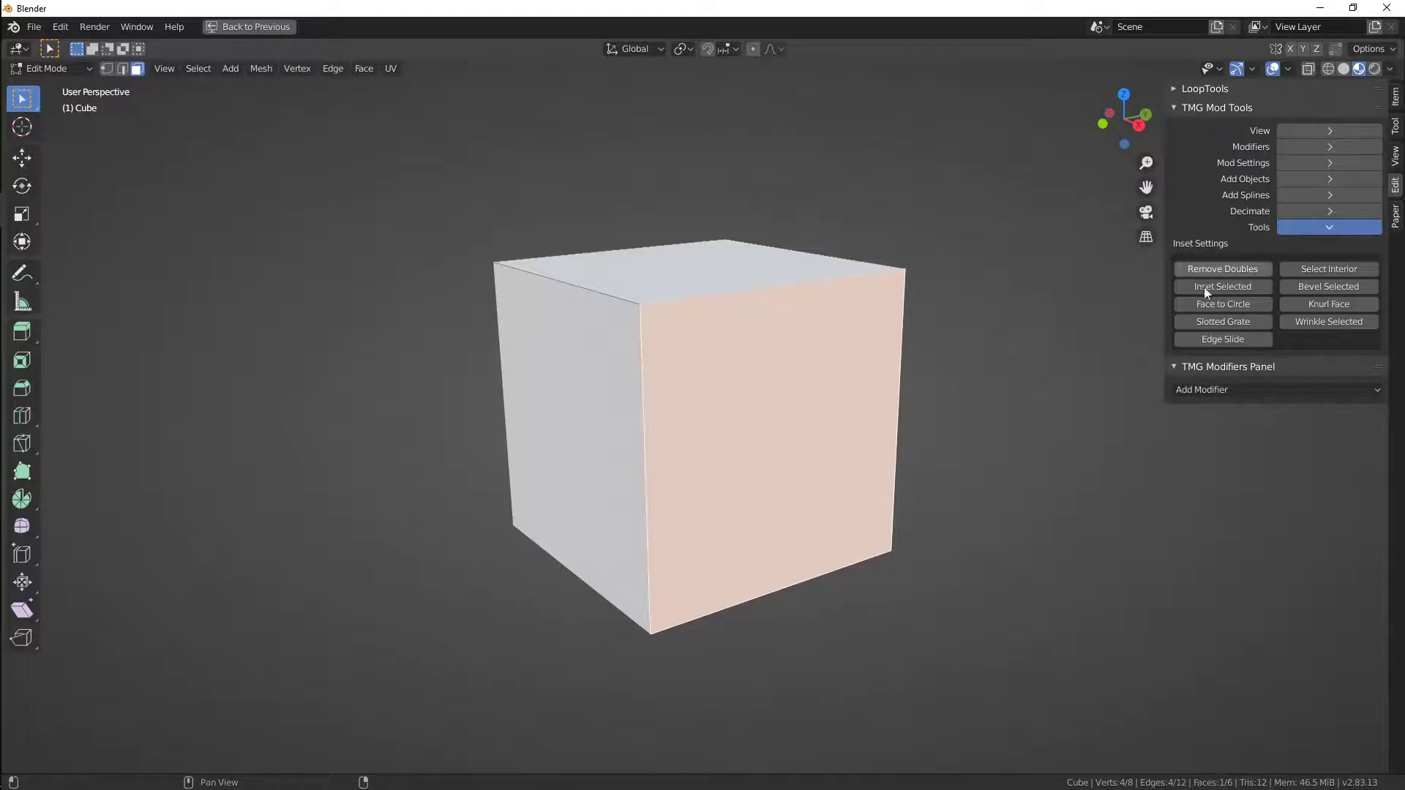
{"action": "left_click_drag", "start_coordinate": [1167, 270], "coordinate": [1231, 268]}
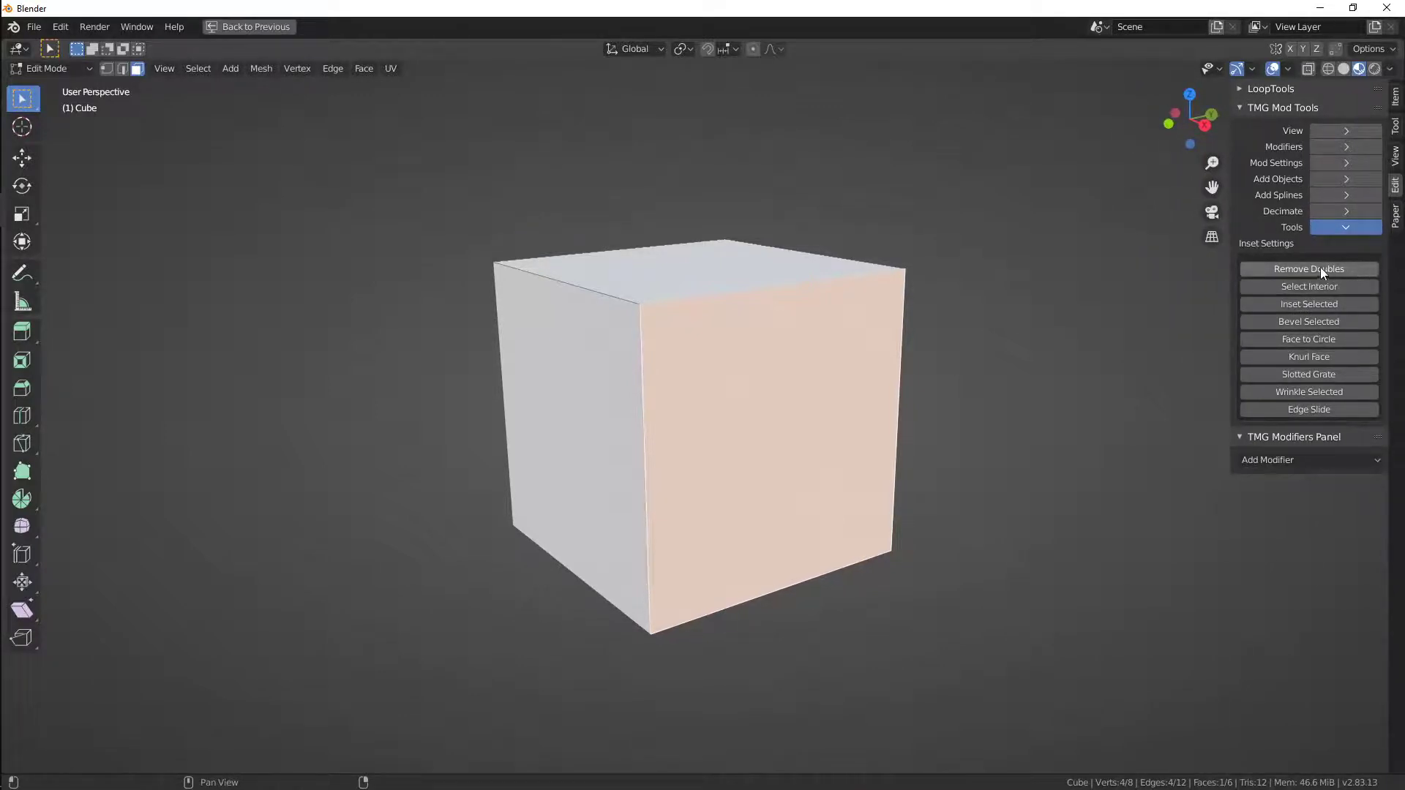
Inset the selected face with a thickness of about 0.16 m, then undo the inset
{"action": "left_click", "coordinate": [1342, 305]}
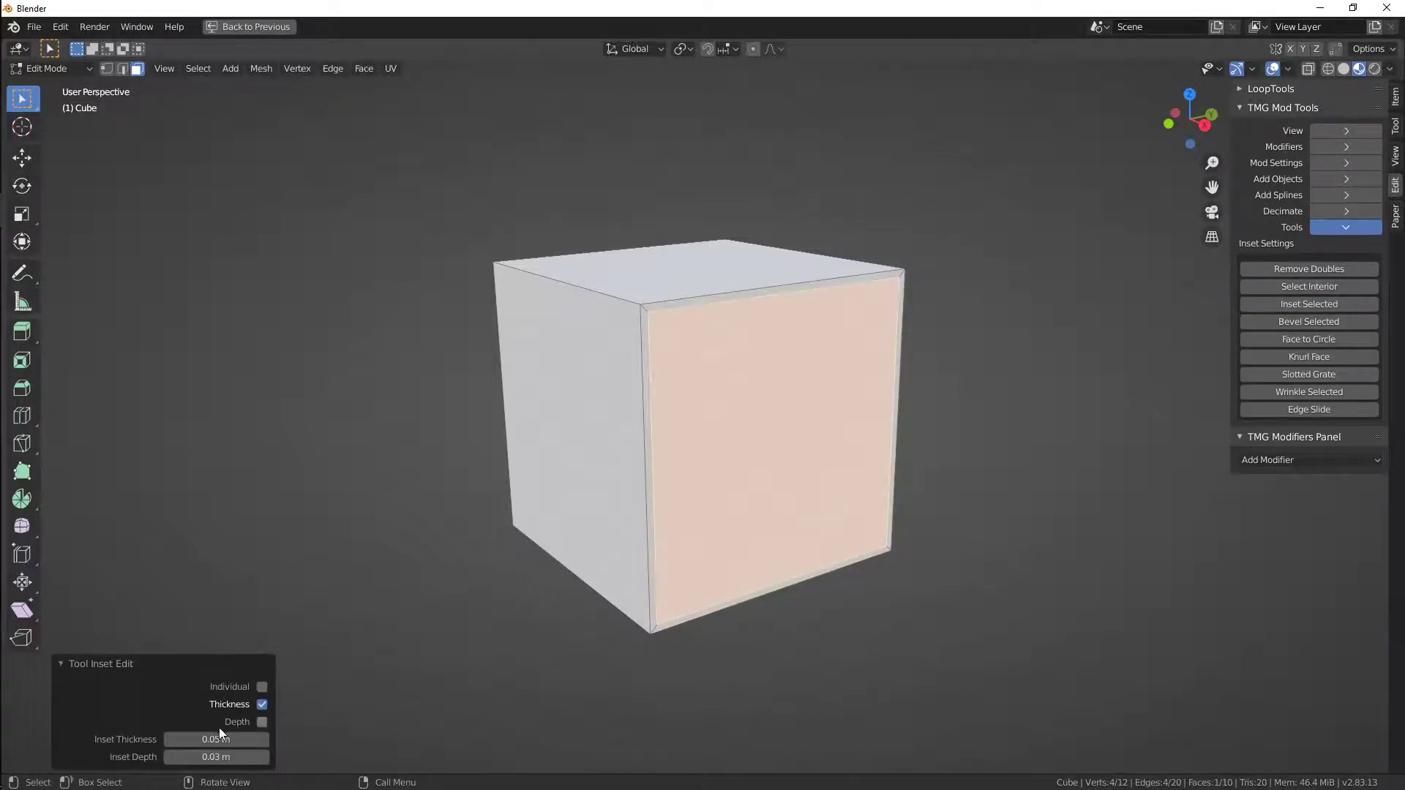
{"action": "mouse_move", "coordinate": [219, 731]}
{"action": "left_mouse_down"}
{"action": "mouse_move", "coordinate": [264, 730]}
{"action": "mouse_move", "coordinate": [242, 730]}
{"action": "left_mouse_up"}
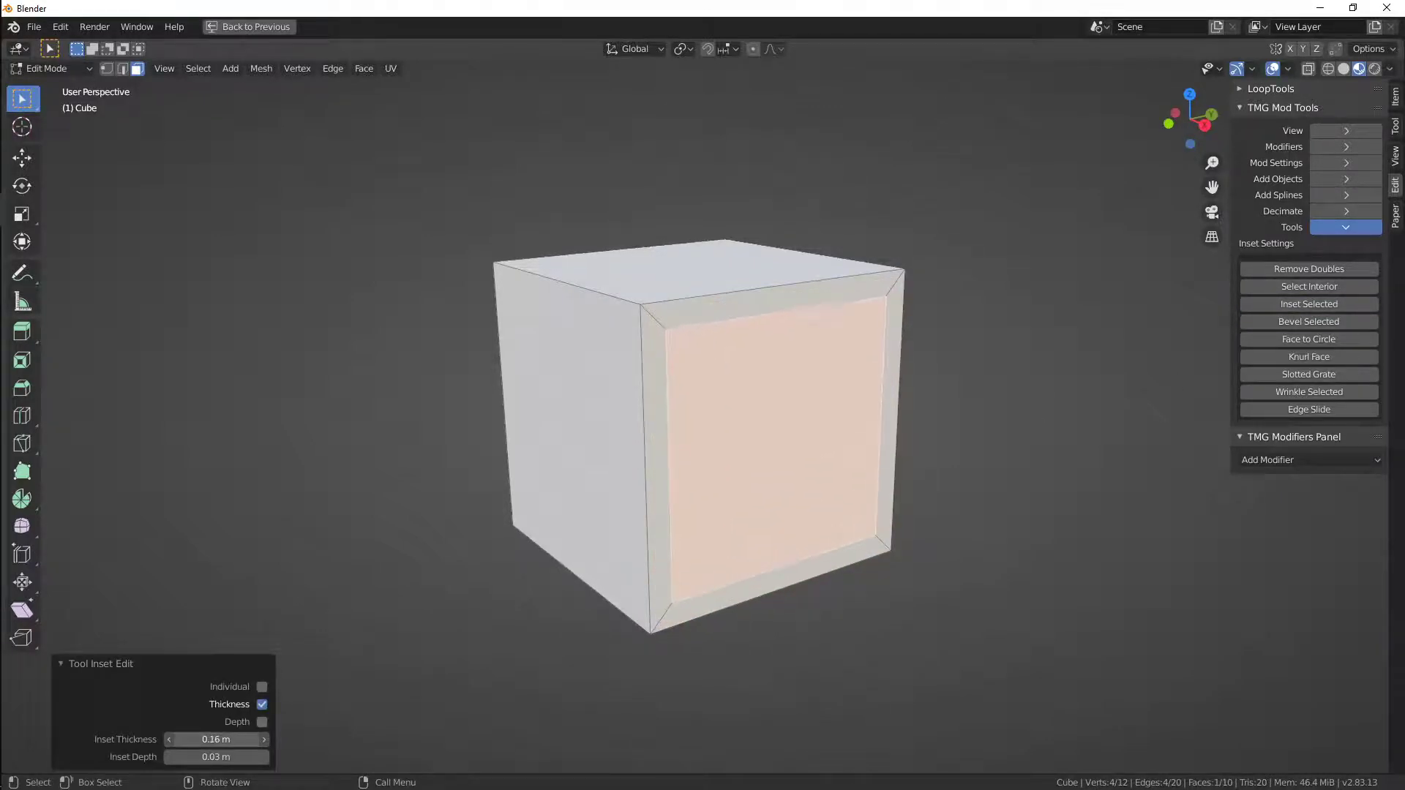
{"action": "left_click", "coordinate": [222, 766]}
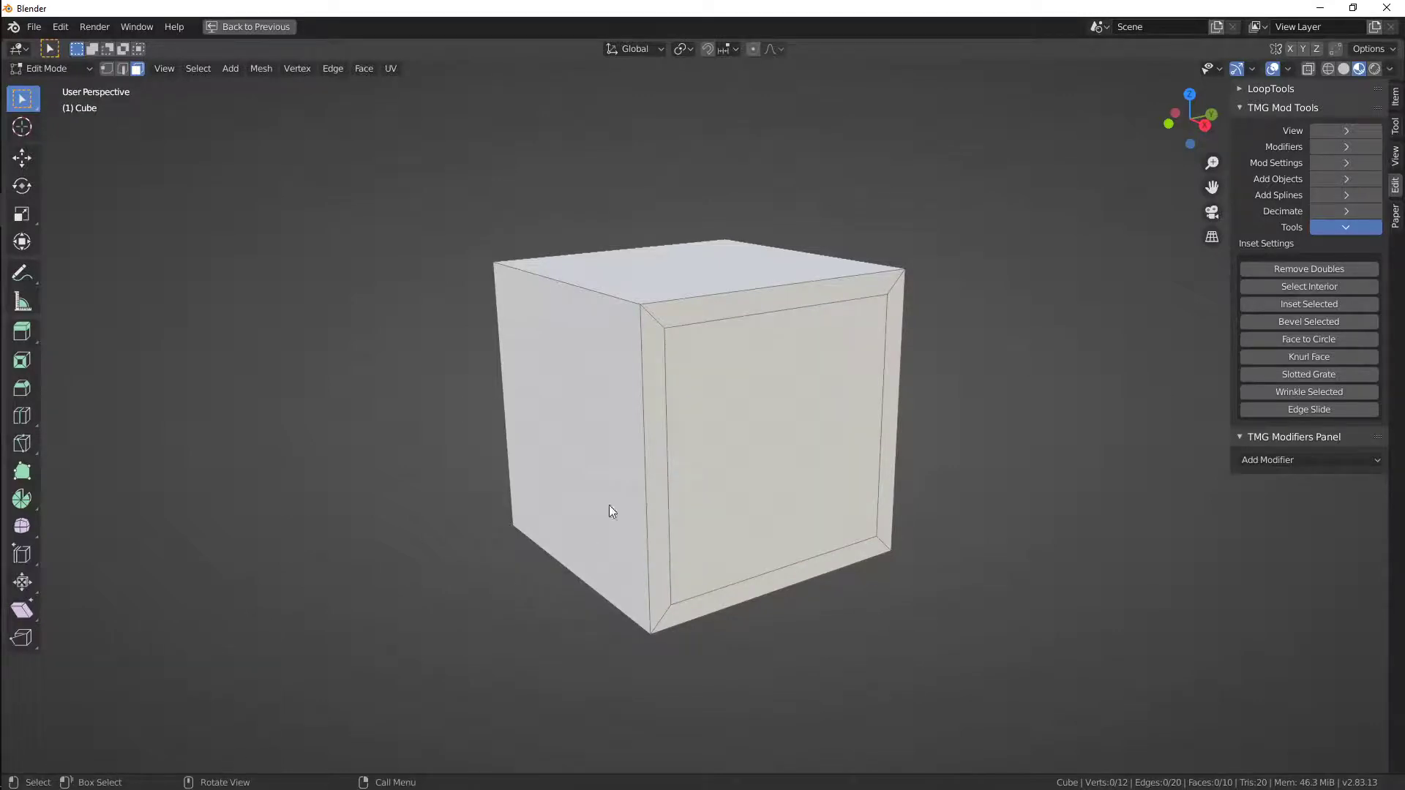
{"action": "left_click", "coordinate": [718, 490]}
{"action": "key", "text": "ctrl+z"}
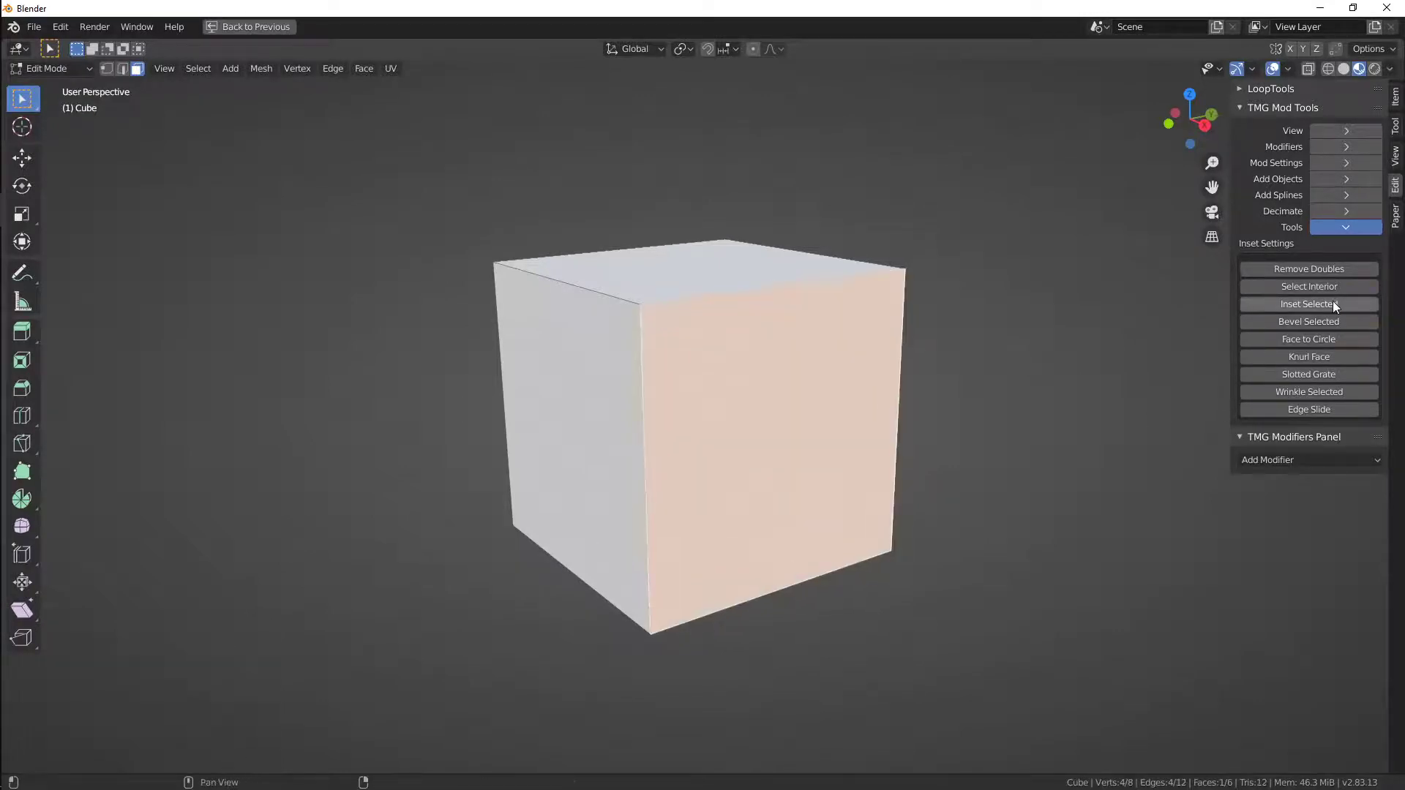
Inset the selected face with 0.15 m thickness, Depth enabled at -0.41 m and Individual turned on
{"action": "left_click", "coordinate": [1333, 302]}
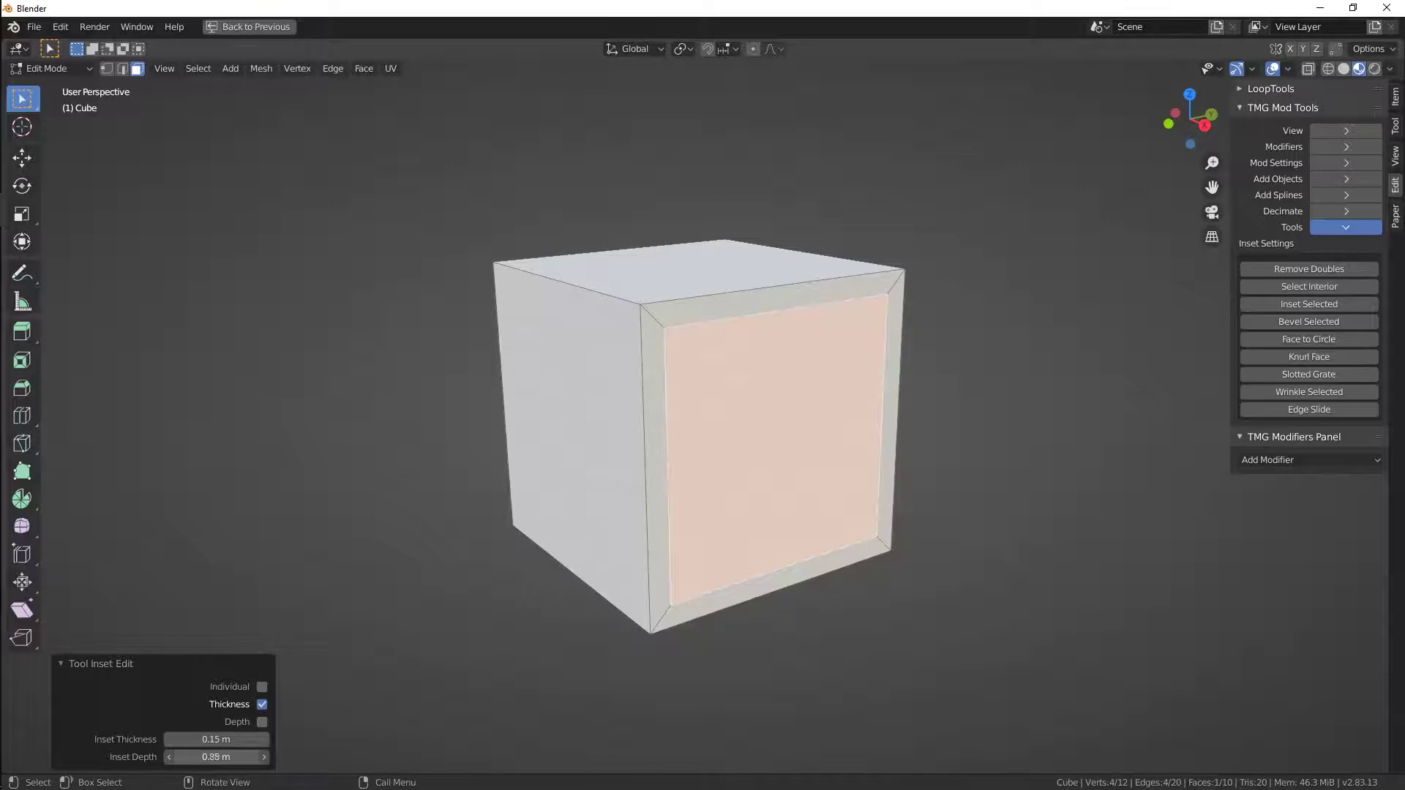
{"action": "left_click", "coordinate": [262, 721]}
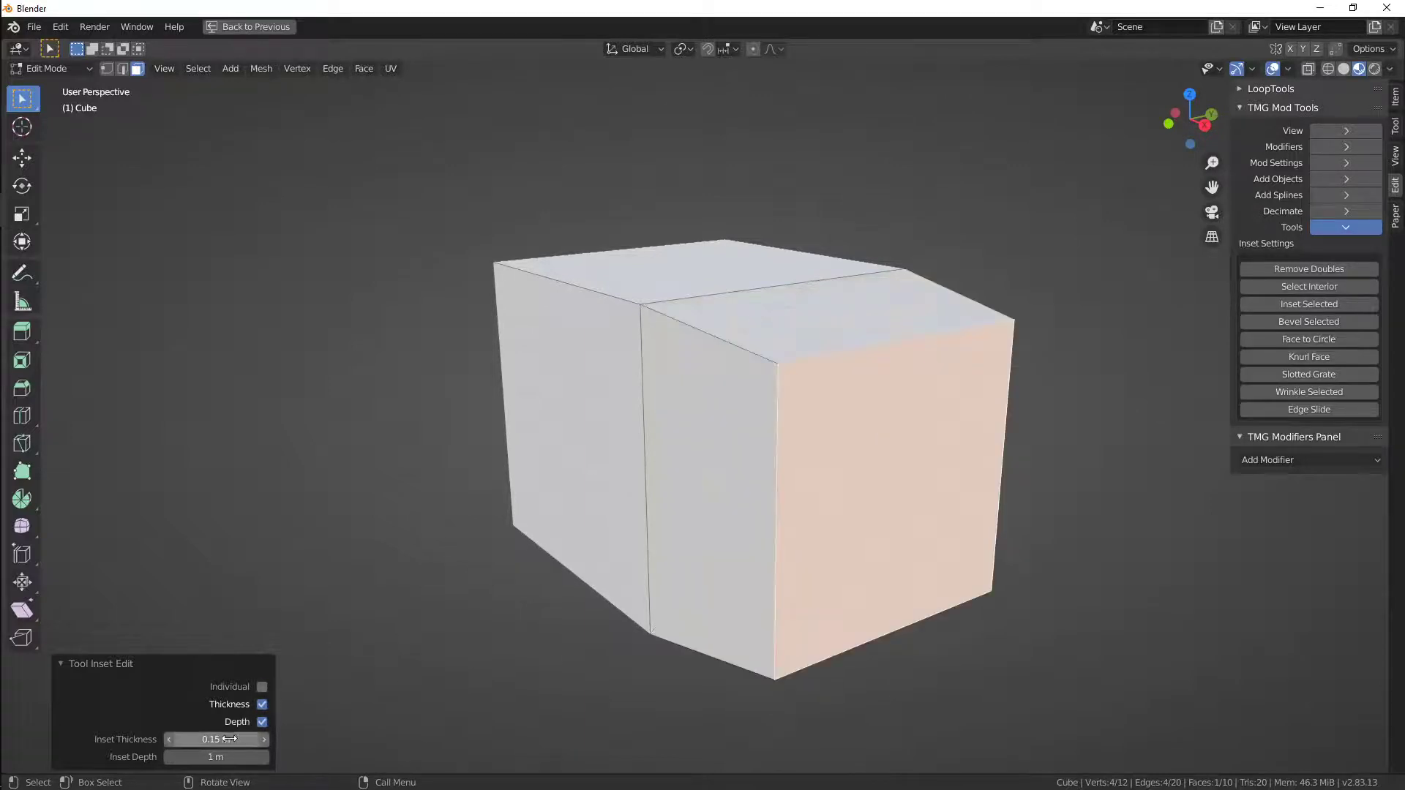
{"action": "mouse_move", "coordinate": [220, 756]}
{"action": "left_mouse_down"}
{"action": "mouse_move", "coordinate": [117, 756]}
{"action": "mouse_move", "coordinate": [242, 757]}
{"action": "mouse_move", "coordinate": [183, 756]}
{"action": "mouse_move", "coordinate": [219, 757]}
{"action": "left_mouse_up"}
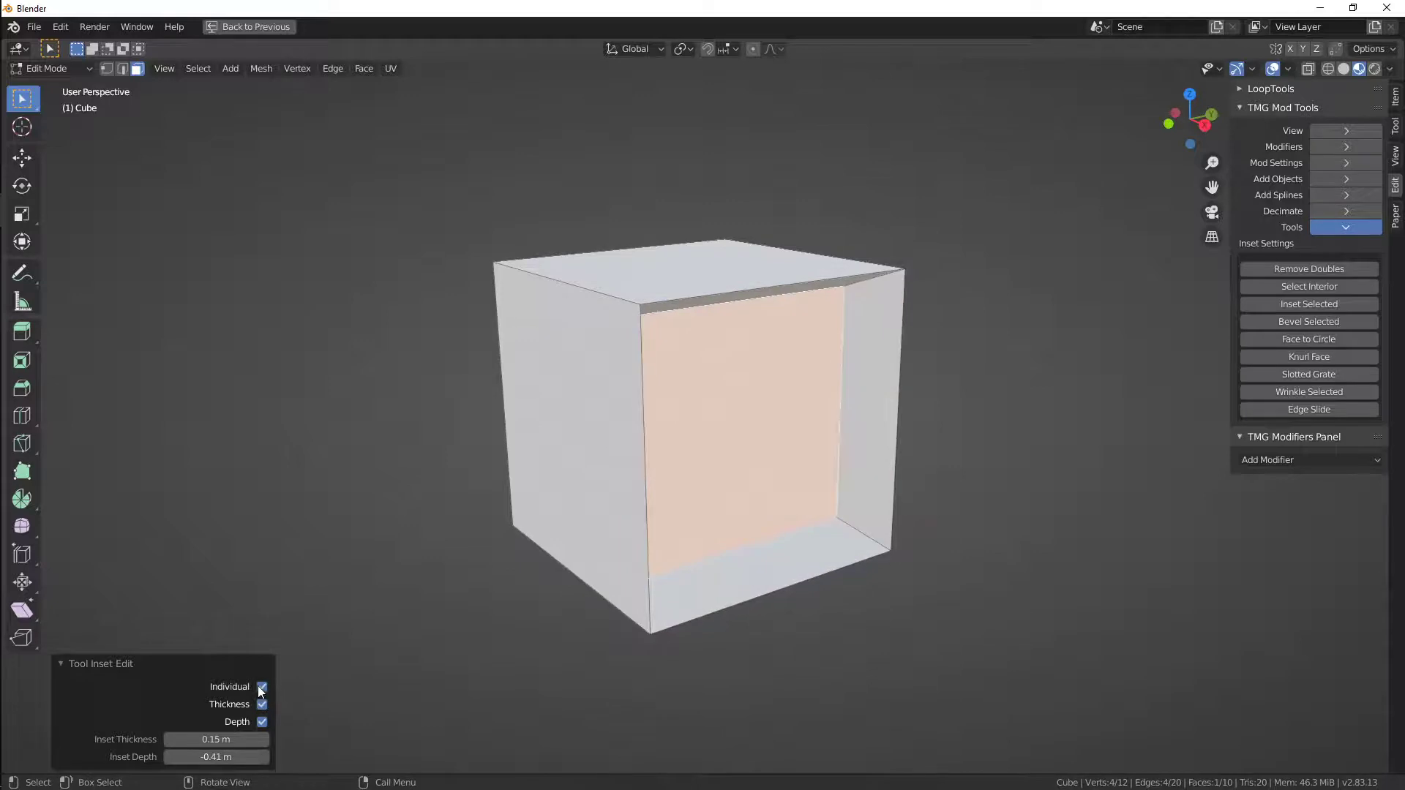
{"action": "left_click", "coordinate": [261, 686]}
Inset the top face and the side face beside the recess individually, trying 0.29 m depth, with Depth off and thickness 0.13 m
{"action": "left_click", "coordinate": [573, 392], "text": "shift"}
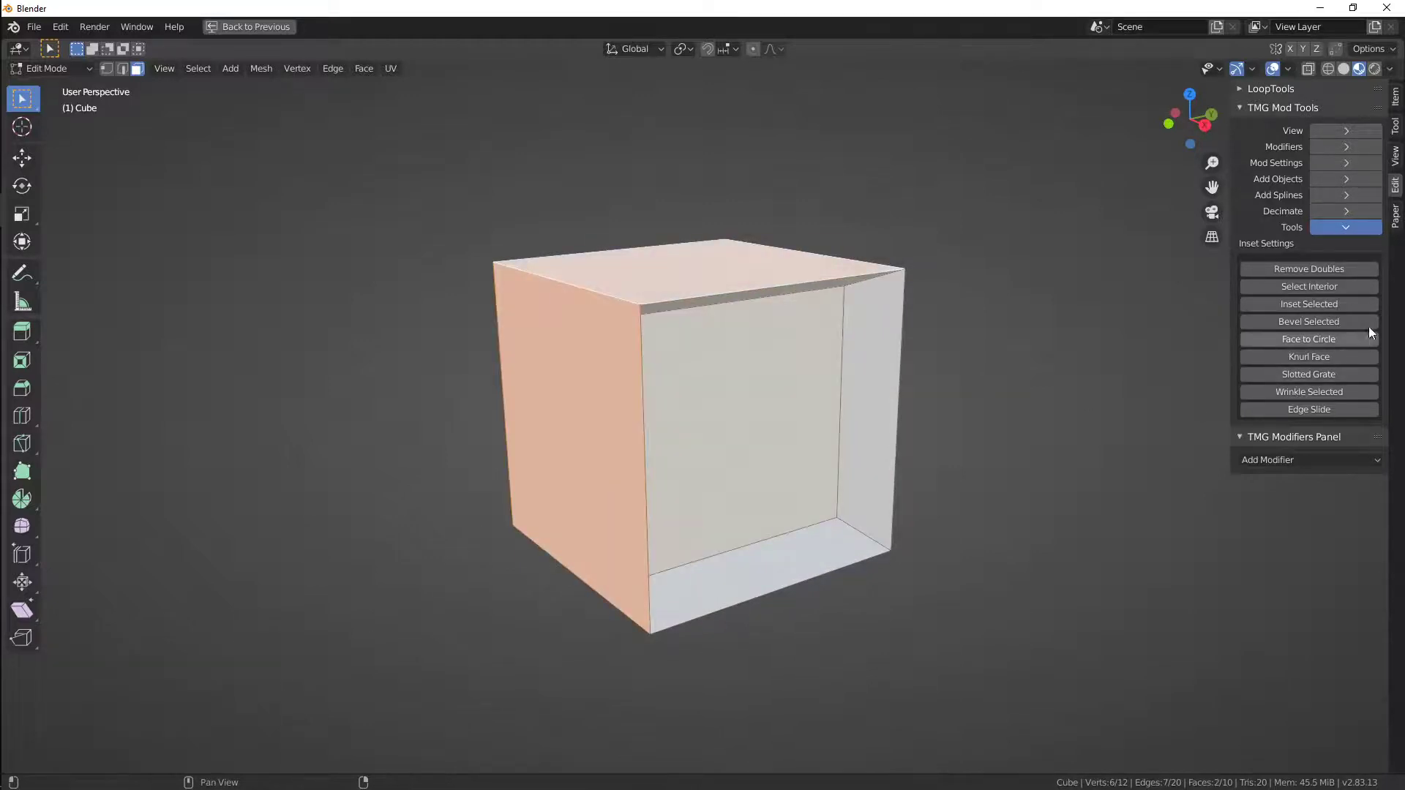
{"action": "left_click", "coordinate": [1306, 302]}
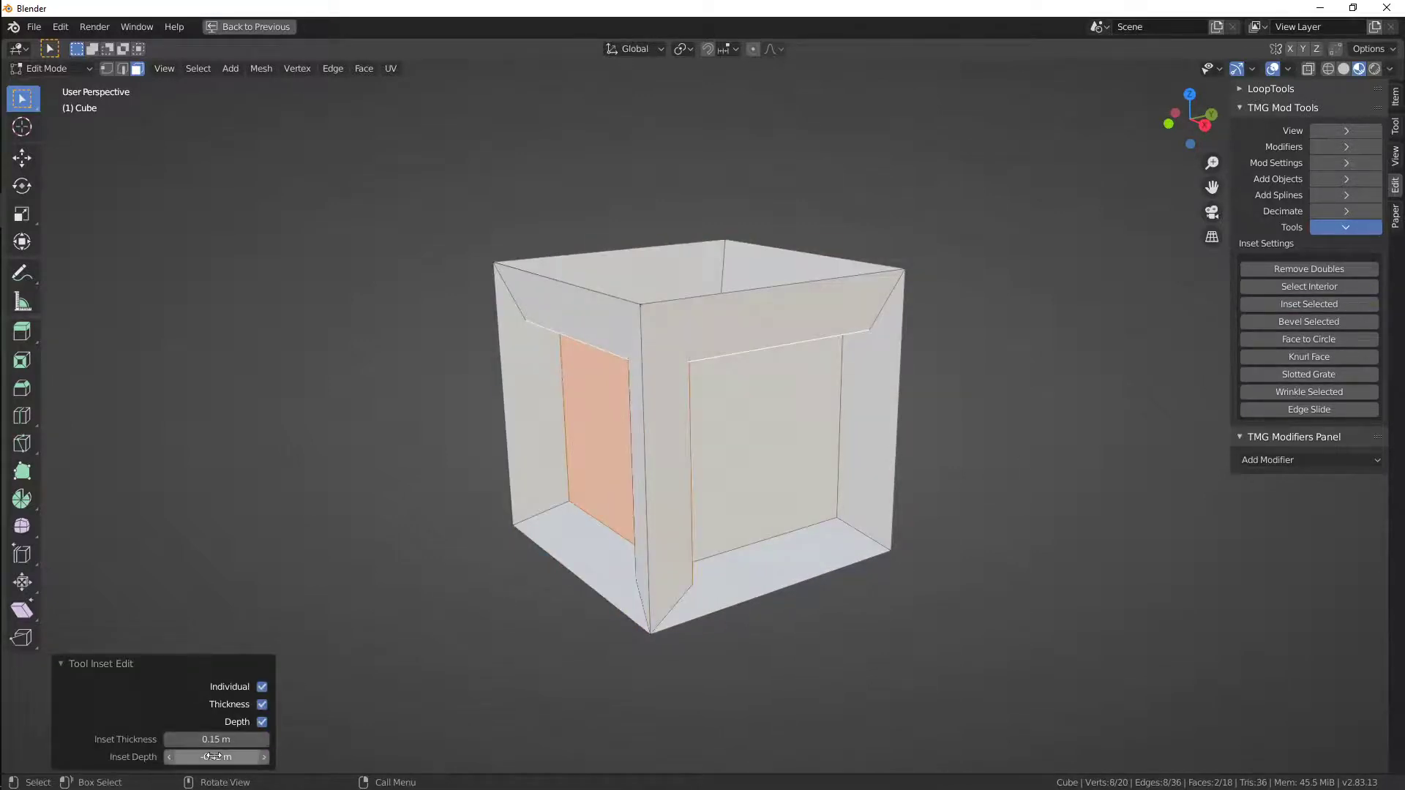
{"action": "left_click_drag", "start_coordinate": [216, 756], "coordinate": [265, 735]}
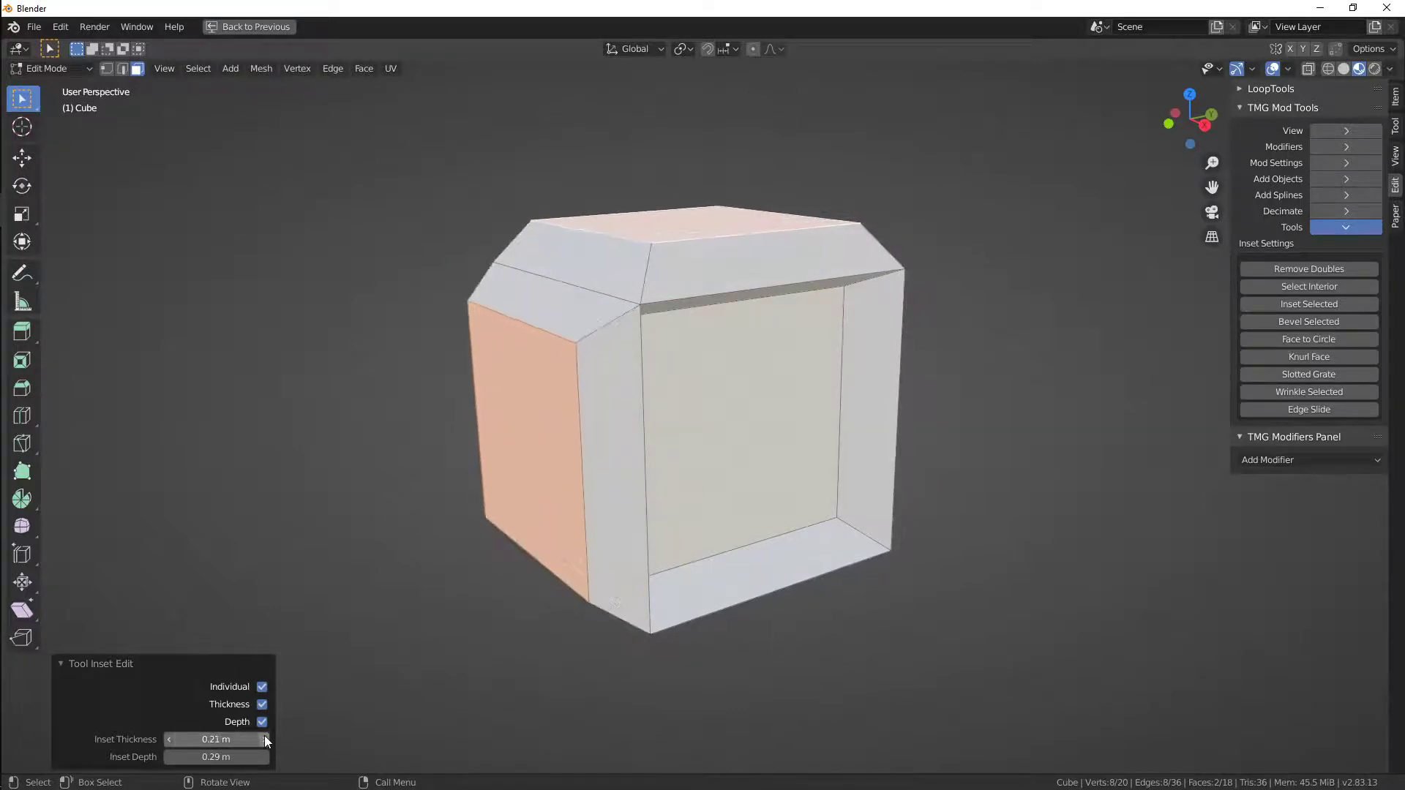
{"action": "left_click", "coordinate": [262, 722]}
{"action": "mouse_move", "coordinate": [227, 743]}
{"action": "left_mouse_down"}
{"action": "mouse_move", "coordinate": [252, 743]}
{"action": "mouse_move", "coordinate": [199, 744]}
{"action": "mouse_move", "coordinate": [251, 740]}
{"action": "left_mouse_up"}
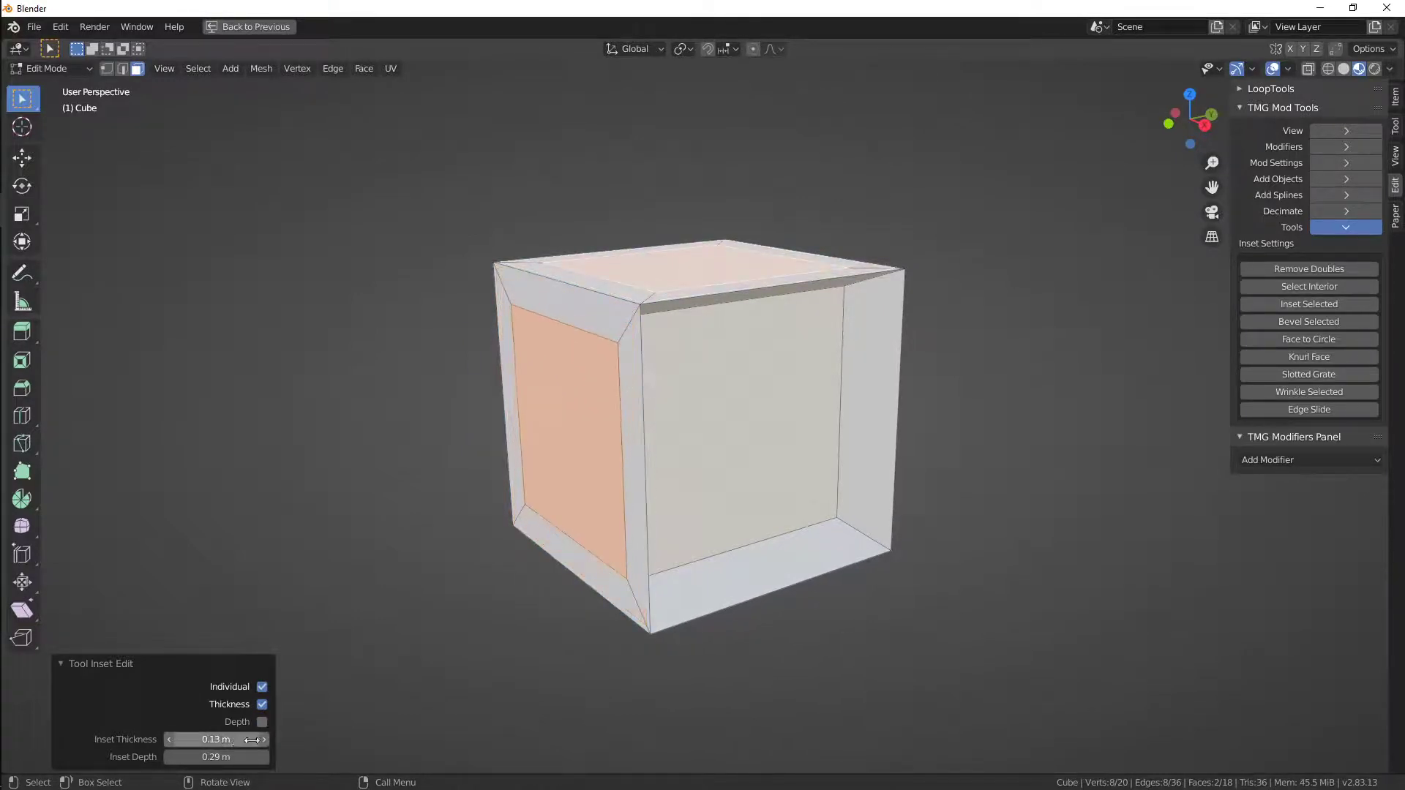
Compare the two-face inset with Individual and Depth toggled, leaving Depth off, Individual on and the thickness at 0.27 m
{"action": "left_click", "coordinate": [261, 688]}
{"action": "left_click", "coordinate": [261, 688]}
{"action": "left_click", "coordinate": [261, 687]}
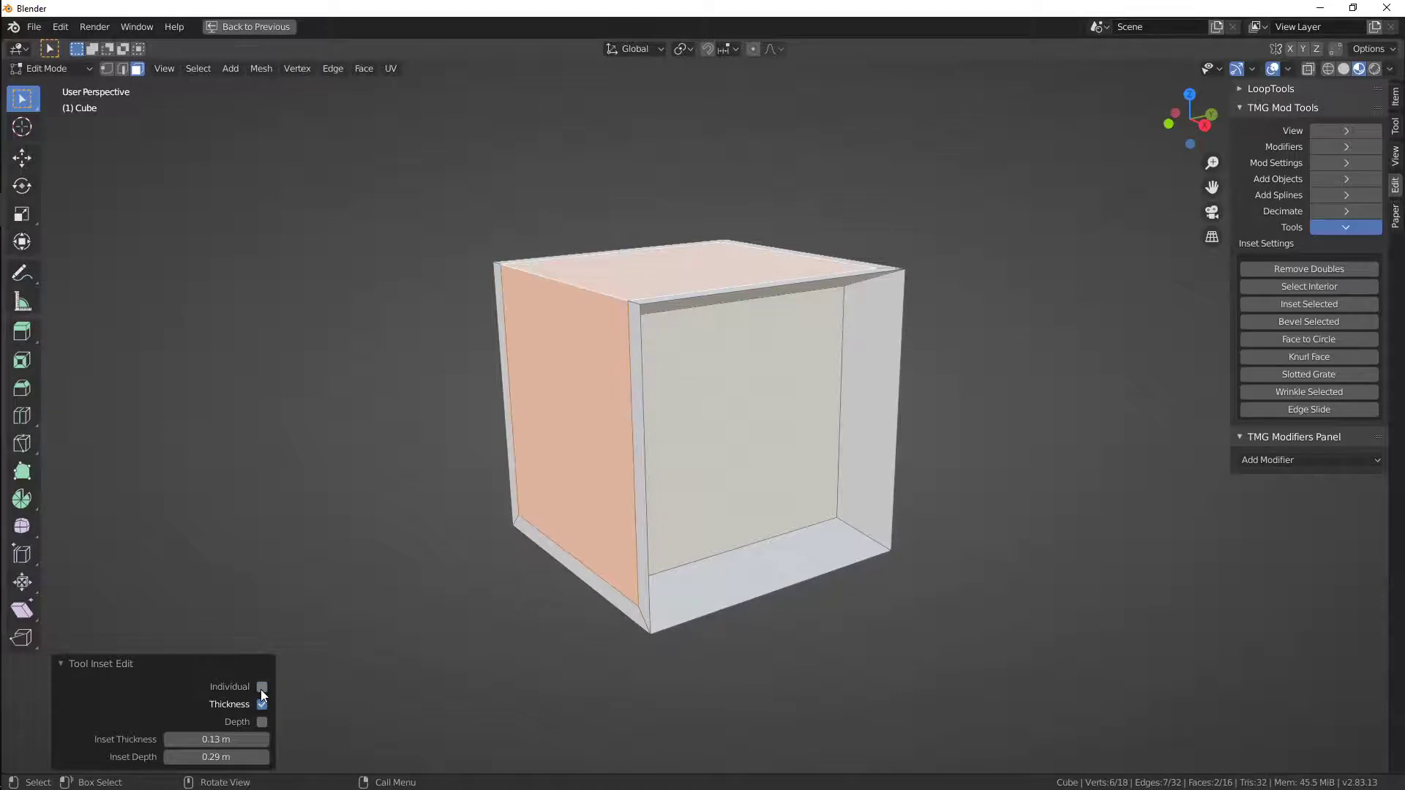
{"action": "left_click", "coordinate": [262, 722]}
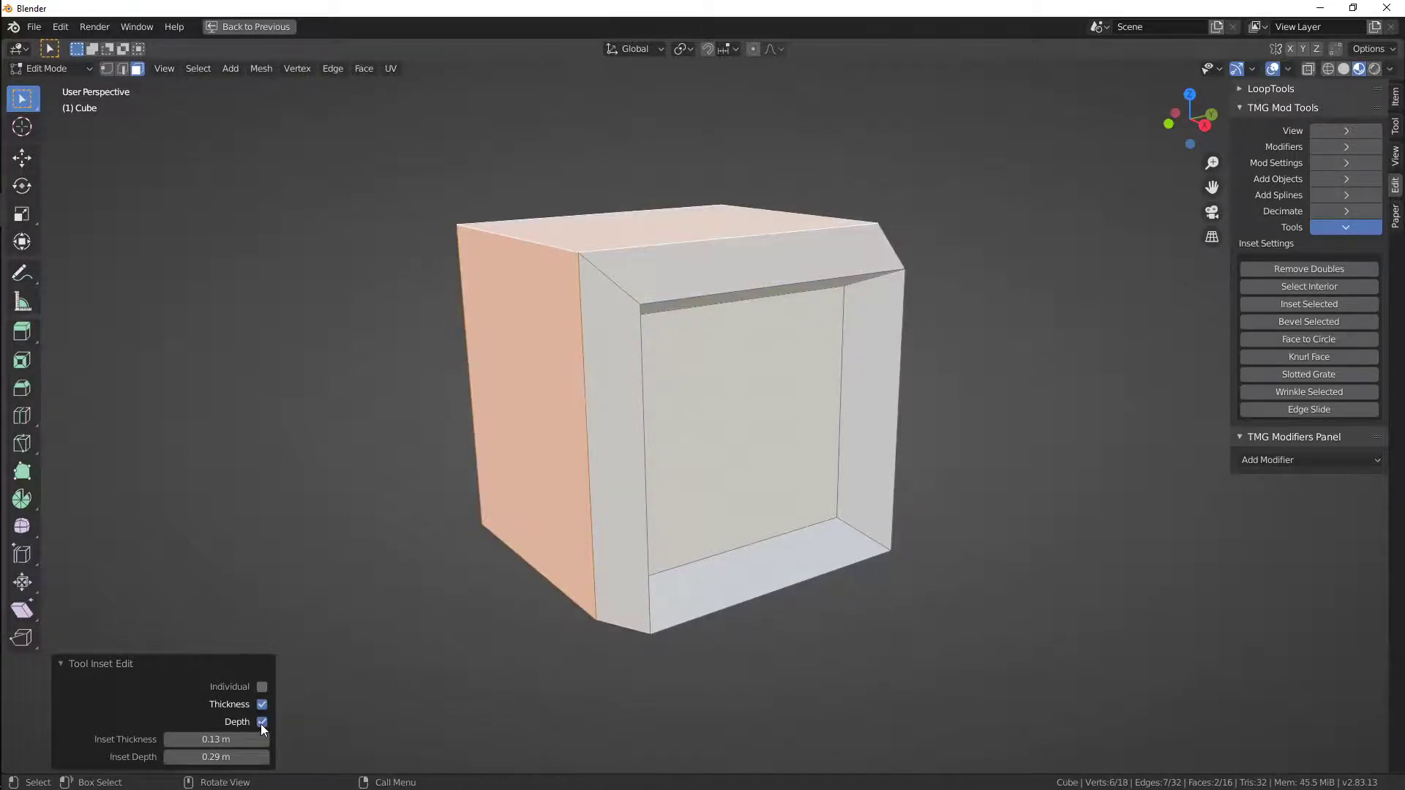
{"action": "middle_click_drag", "start_coordinate": [535, 543], "coordinate": [568, 542]}
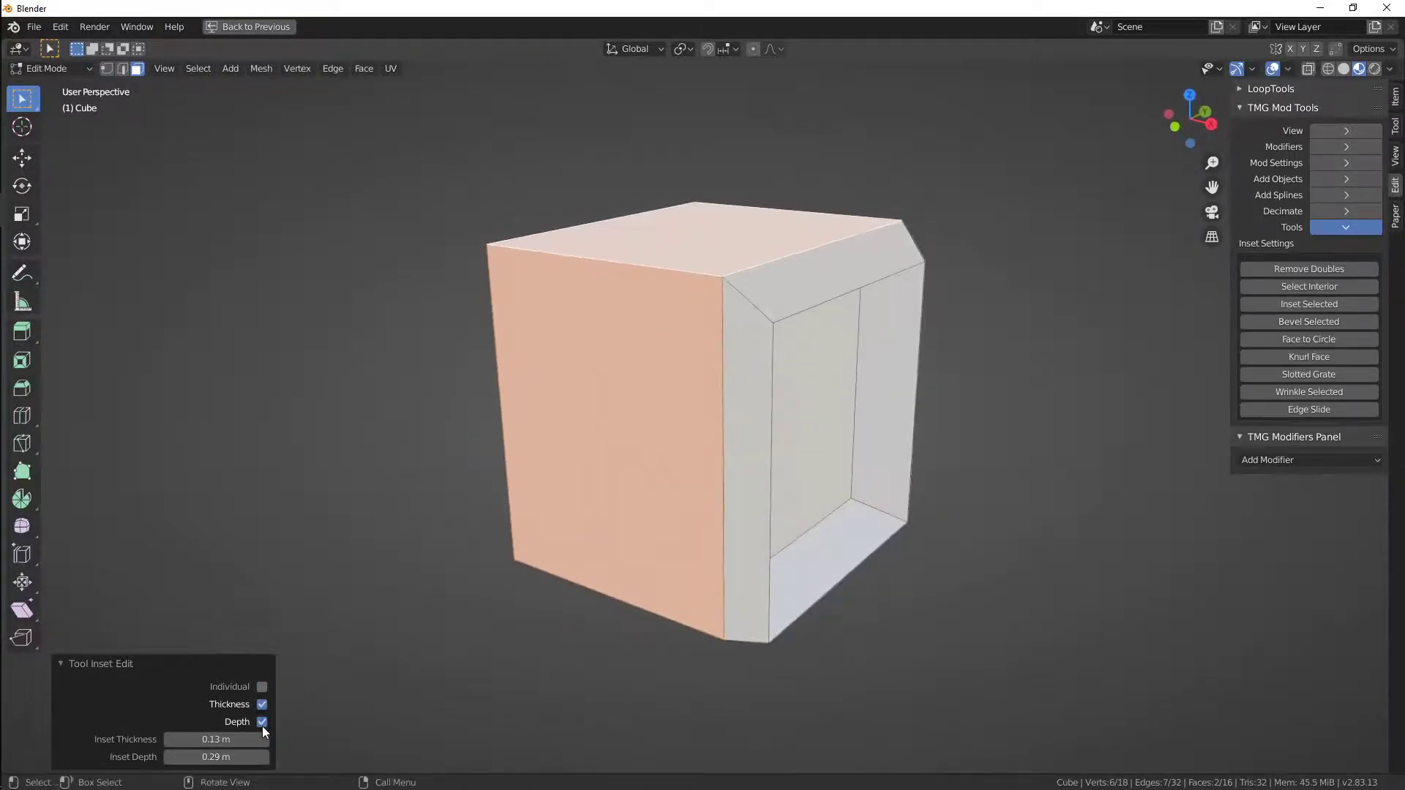
{"action": "left_click", "coordinate": [262, 722]}
{"action": "middle_click_drag", "start_coordinate": [489, 611], "coordinate": [538, 630]}
{"action": "left_click_drag", "start_coordinate": [223, 737], "coordinate": [257, 697]}
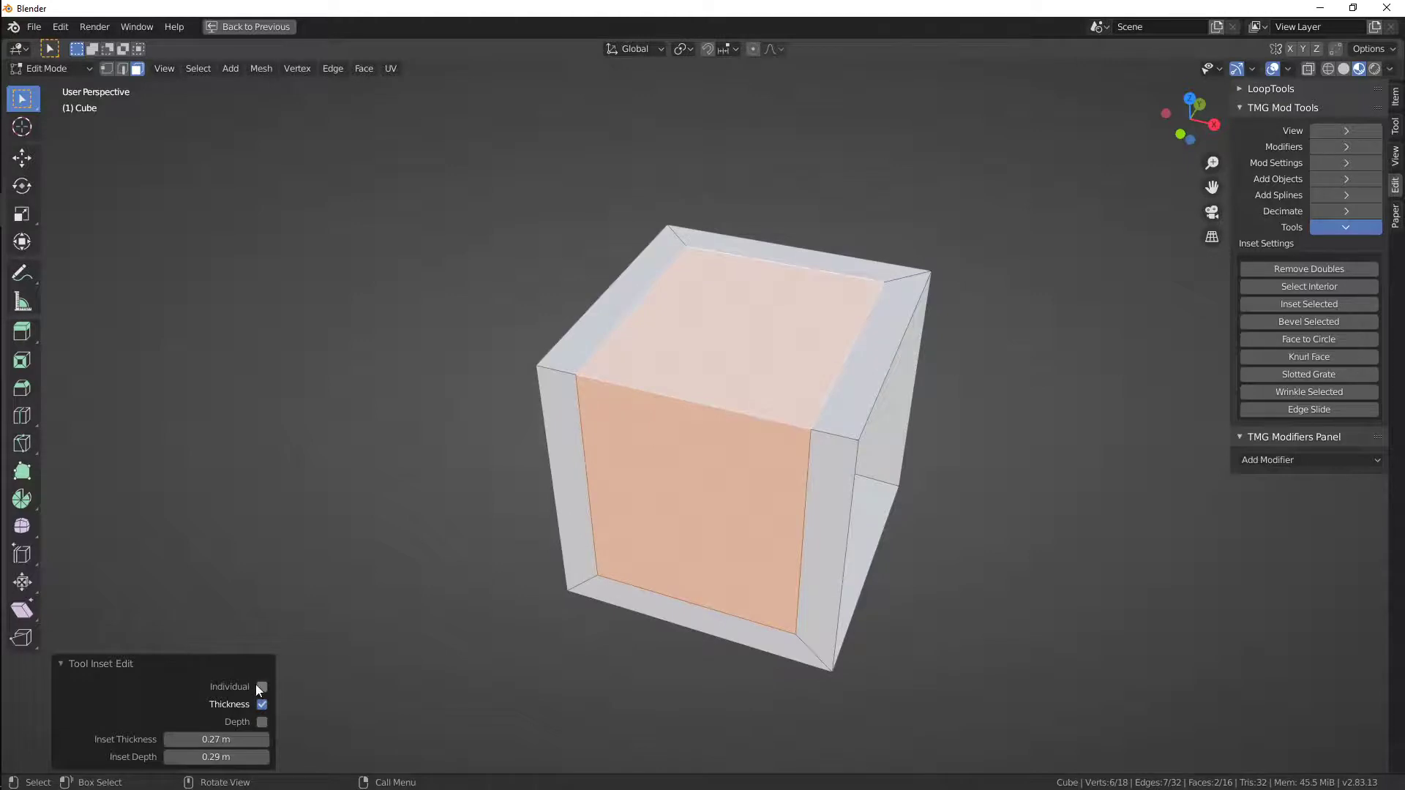
{"action": "left_click", "coordinate": [261, 687]}
Undo both insets to restore the plain cube with its single side face selected
{"action": "middle_click_drag", "start_coordinate": [765, 576], "coordinate": [768, 481]}
{"action": "key", "text": "ctrl+z"}
{"action": "key", "text": "ctrl+z"}
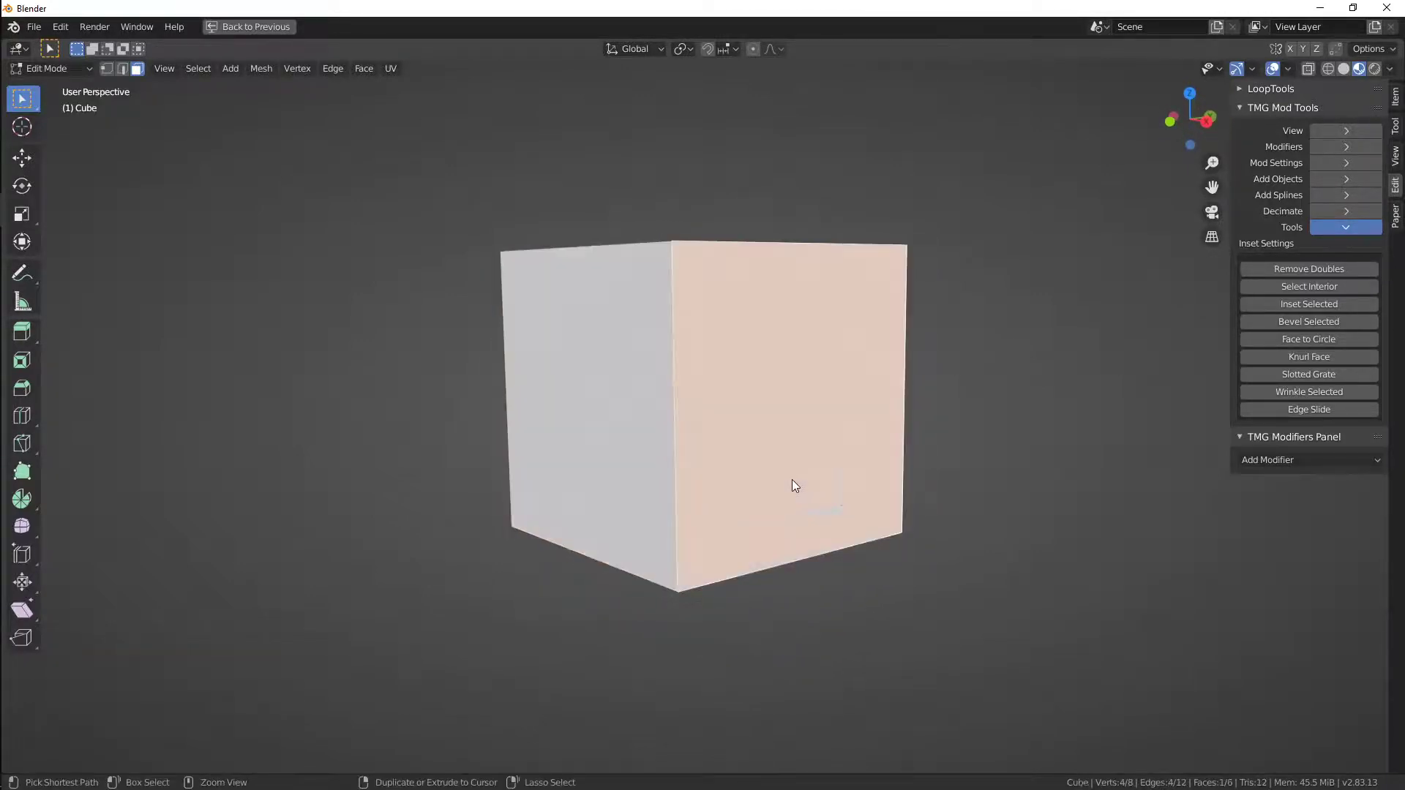
Bevel the selected face with 0.14 m offset, 2 subdivisions and 1 m smoothness, testing Vertex Only and turning Edge Ngons off
{"action": "left_click", "coordinate": [1332, 324]}
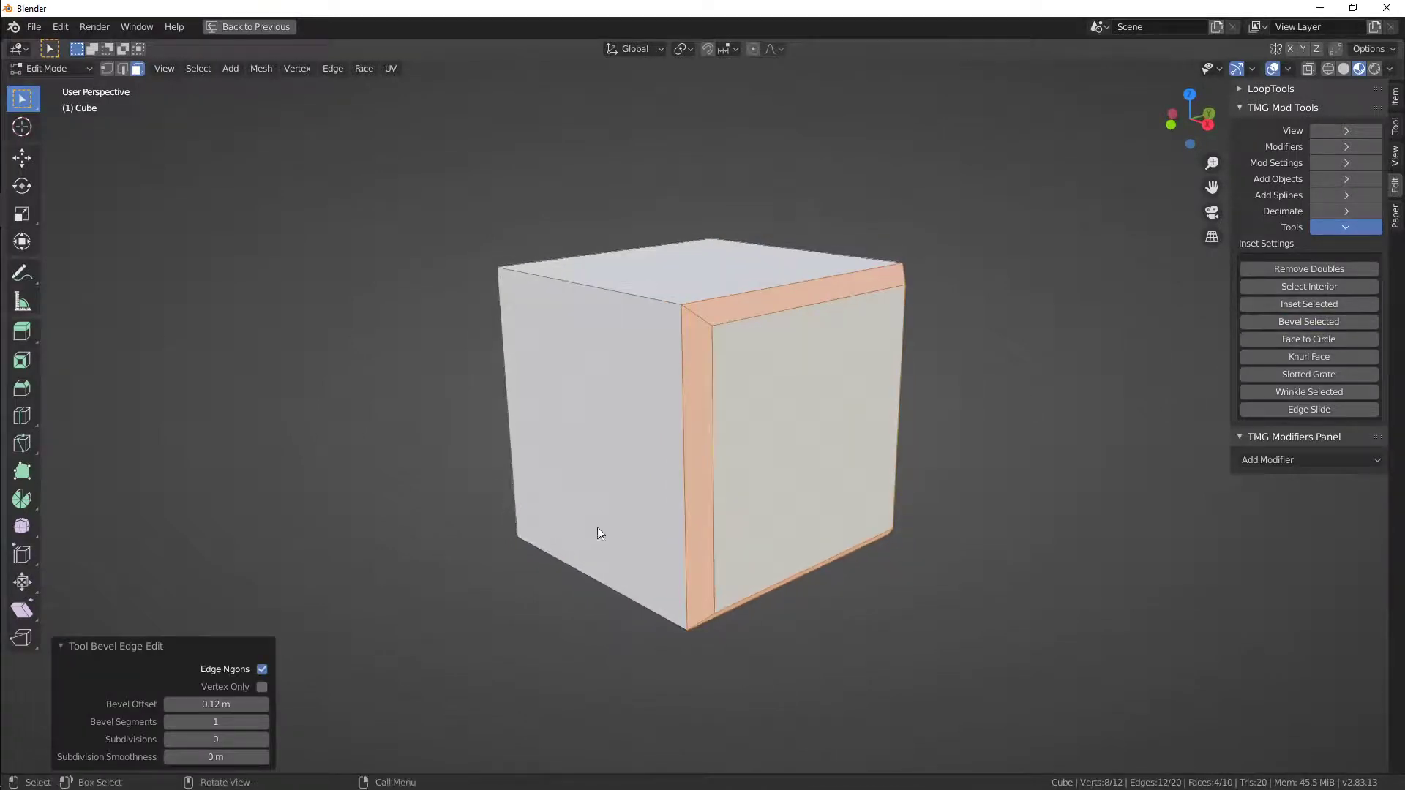
{"action": "mouse_move", "coordinate": [216, 704]}
{"action": "left_mouse_down"}
{"action": "mouse_move", "coordinate": [260, 704]}
{"action": "mouse_move", "coordinate": [213, 704]}
{"action": "mouse_move", "coordinate": [264, 722]}
{"action": "mouse_move", "coordinate": [223, 722]}
{"action": "mouse_move", "coordinate": [234, 756]}
{"action": "mouse_move", "coordinate": [237, 722]}
{"action": "mouse_move", "coordinate": [214, 704]}
{"action": "left_mouse_up"}
{"action": "left_click", "coordinate": [261, 686]}
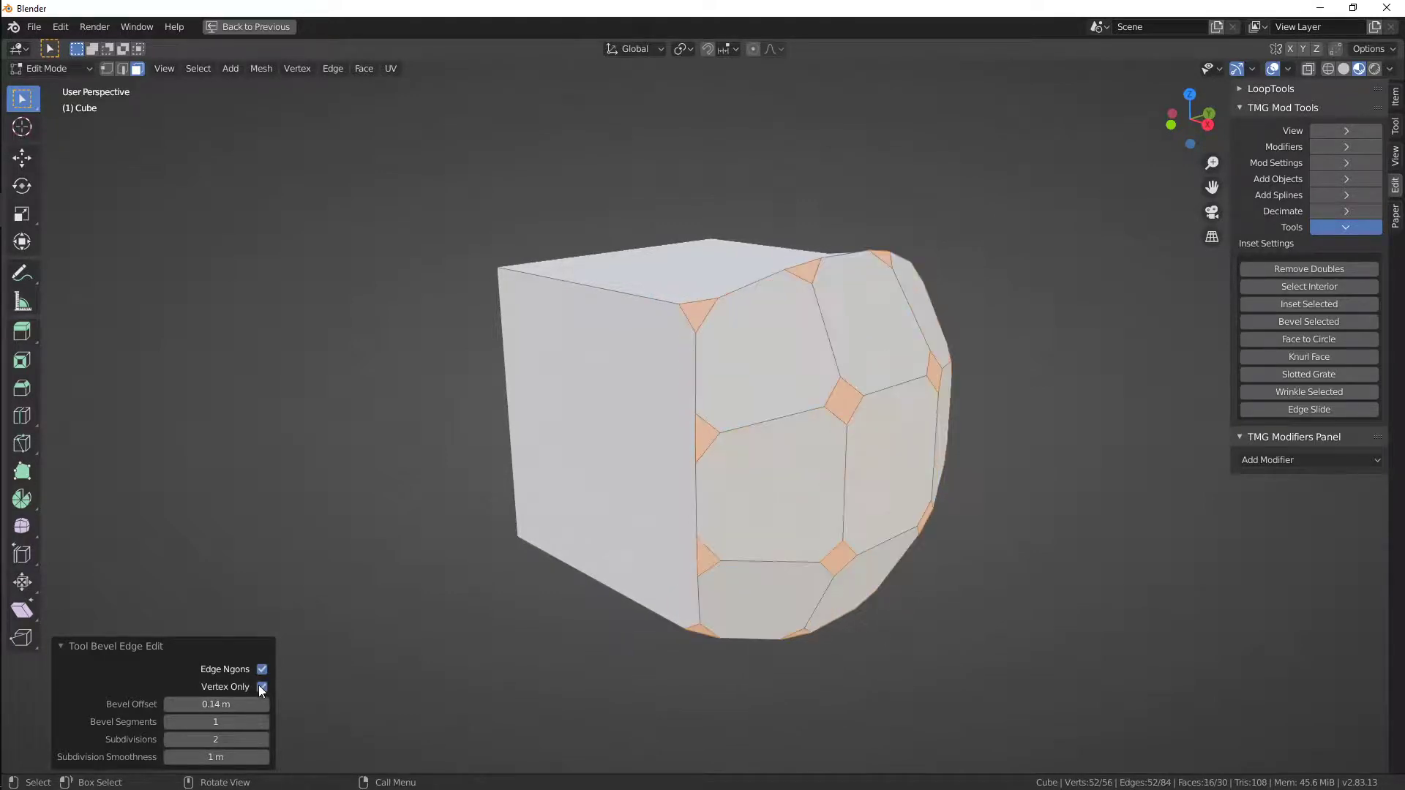
{"action": "left_click", "coordinate": [262, 686]}
{"action": "left_click", "coordinate": [262, 669]}
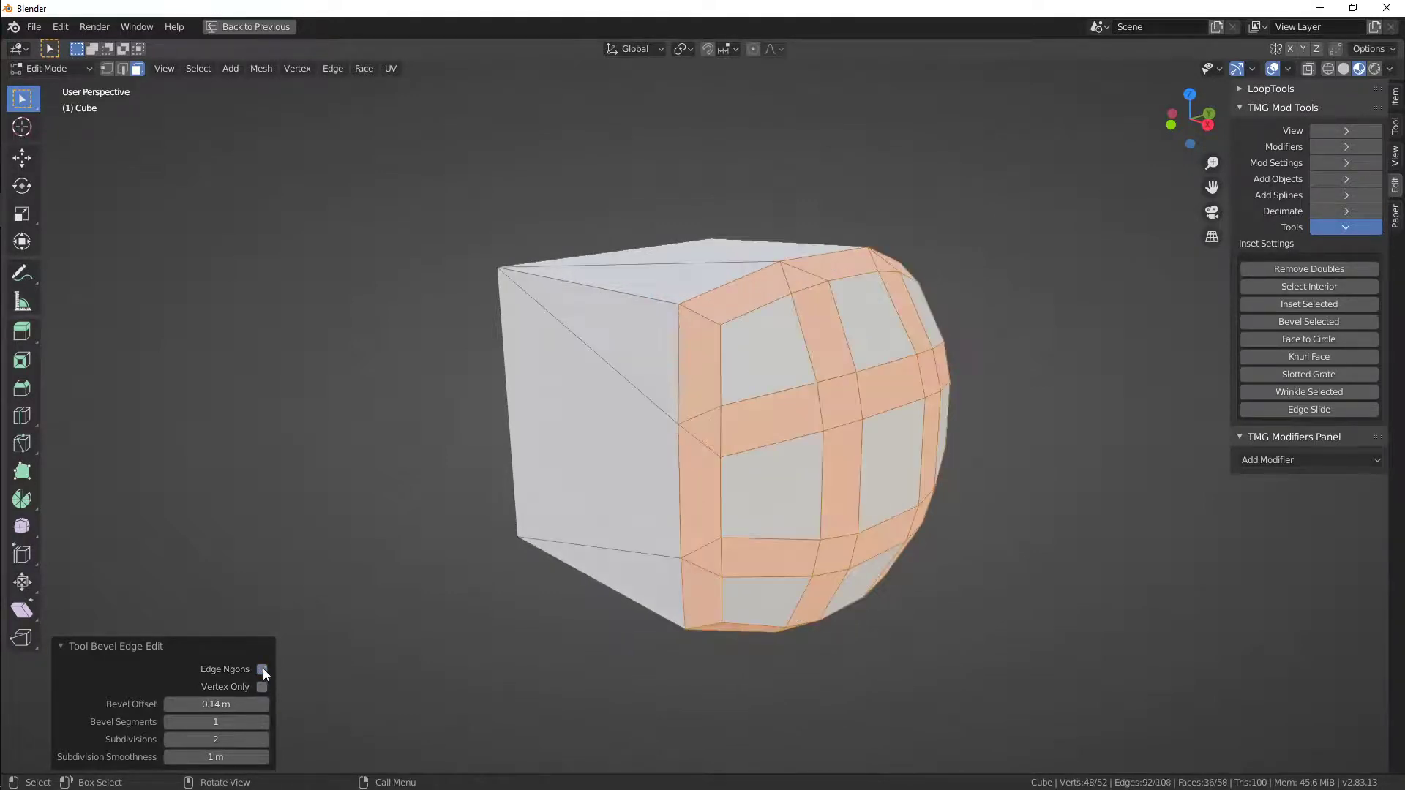
{"action": "middle_click_drag", "start_coordinate": [291, 663], "coordinate": [412, 621]}
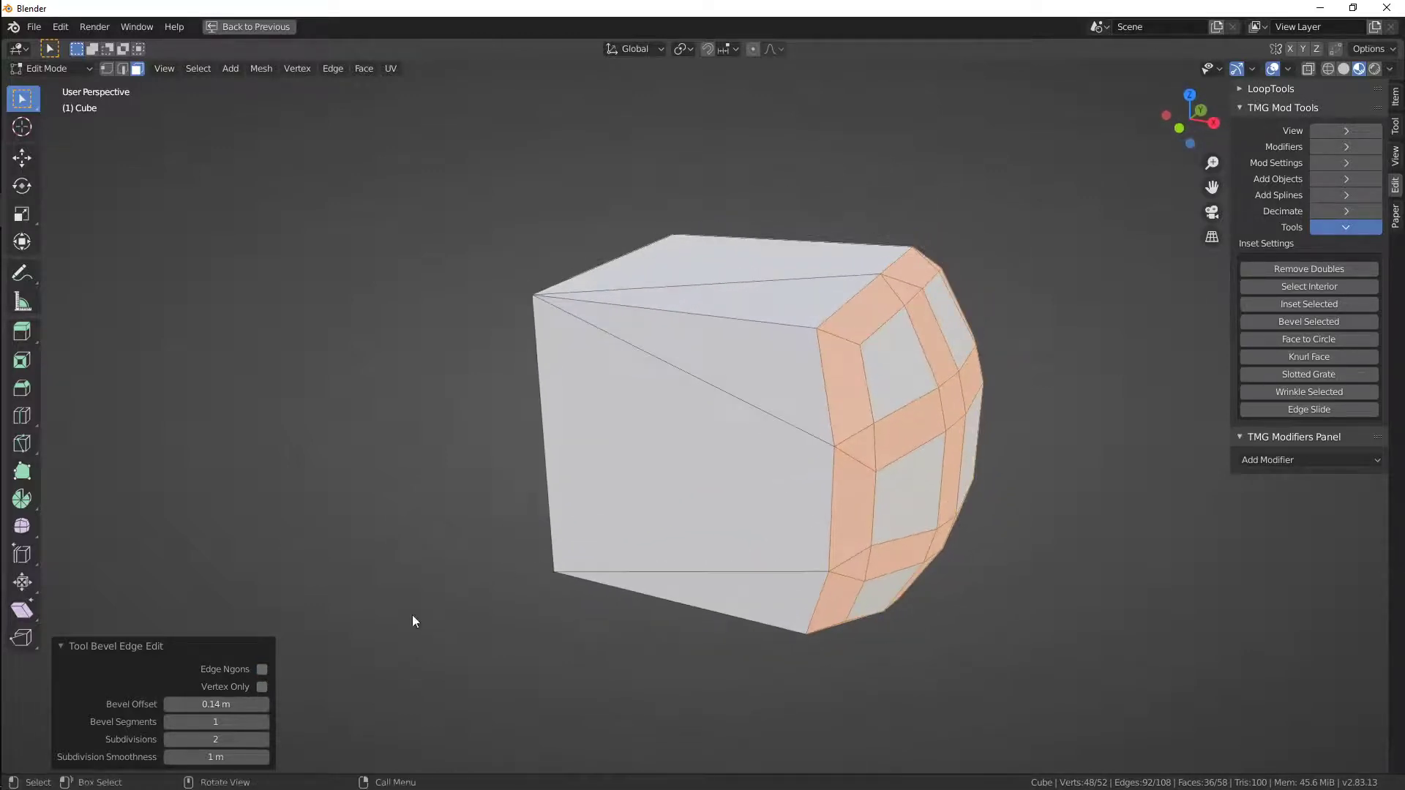
Try the face bevel with Edge Ngons on, 3 segments and 0 m smoothness, and undo the bevel
{"action": "left_click", "coordinate": [261, 669]}
{"action": "middle_click_drag", "start_coordinate": [539, 651], "coordinate": [505, 629]}
{"action": "left_click_drag", "start_coordinate": [216, 722], "coordinate": [183, 757]}
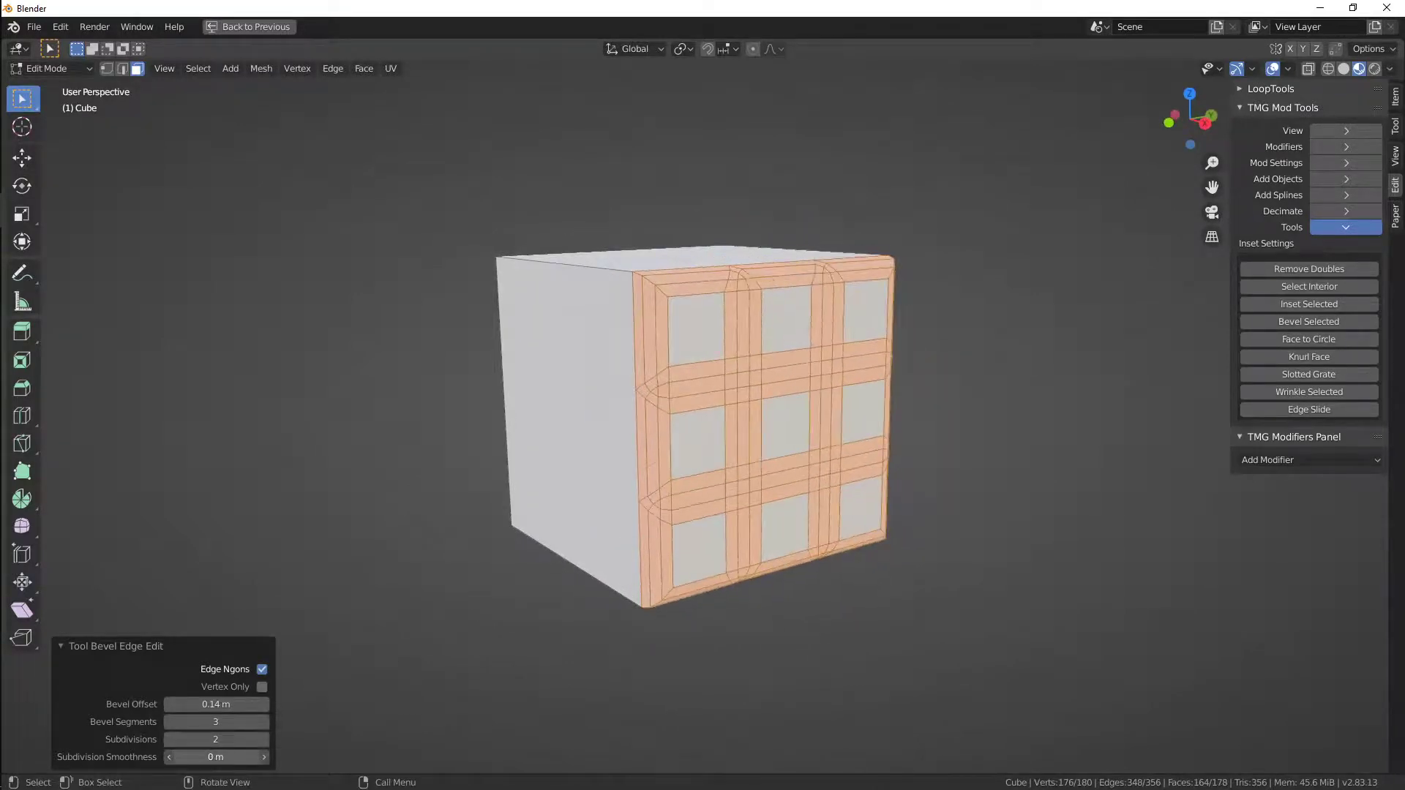
{"action": "mouse_move", "coordinate": [739, 565]}
{"action": "middle_mouse_down"}
{"action": "mouse_move", "coordinate": [661, 632]}
{"action": "mouse_move", "coordinate": [699, 562]}
{"action": "mouse_move", "coordinate": [754, 559]}
{"action": "middle_mouse_up"}
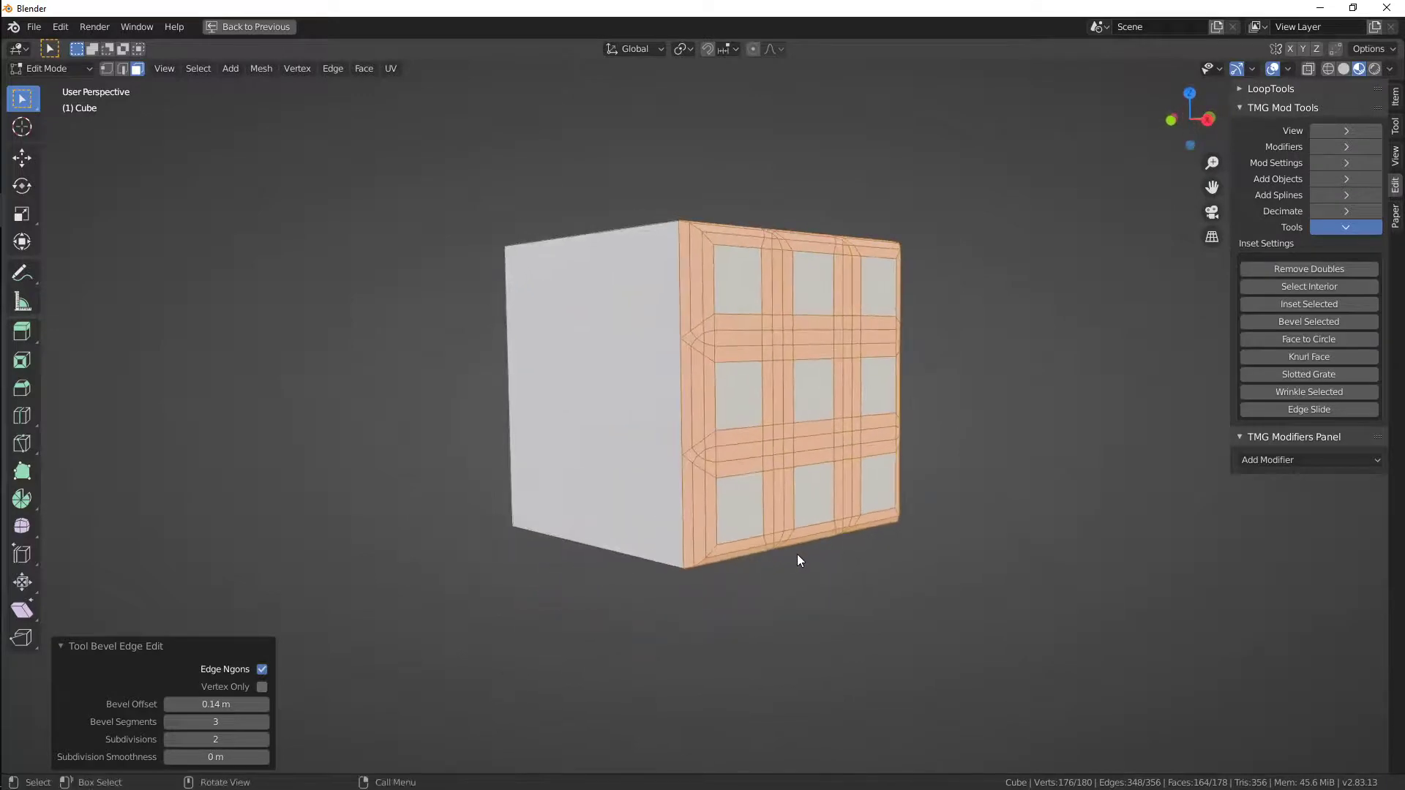
{"action": "key", "text": "ctrl+z"}
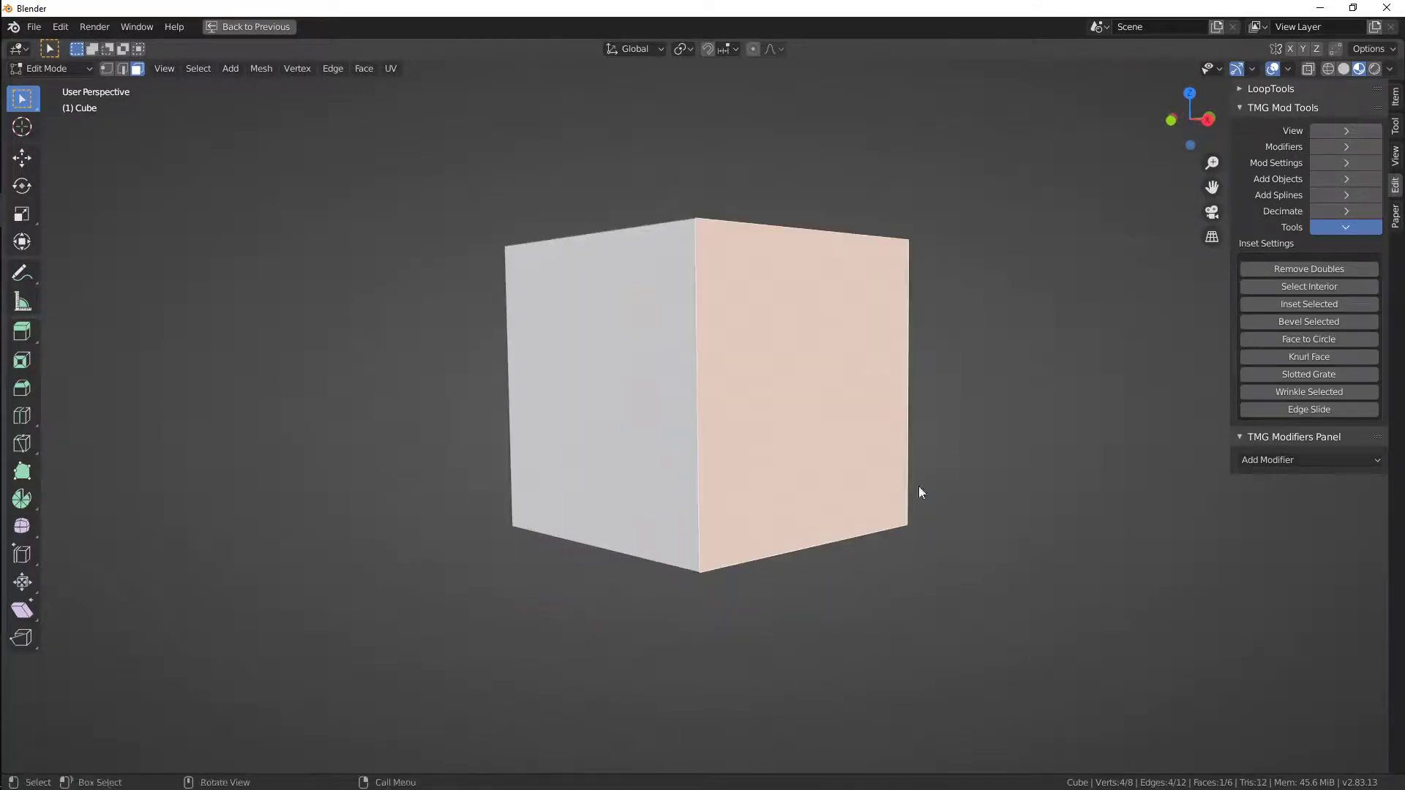
Apply Face to Circle with 0.08 m edge and 0.42 m center thickness, Circle Depth on, 0.12 m circle thickness, -0.49 m center depth and 5 subdivisions
{"action": "left_click", "coordinate": [1326, 337]}
{"action": "middle_click_drag", "start_coordinate": [915, 459], "coordinate": [887, 483]}
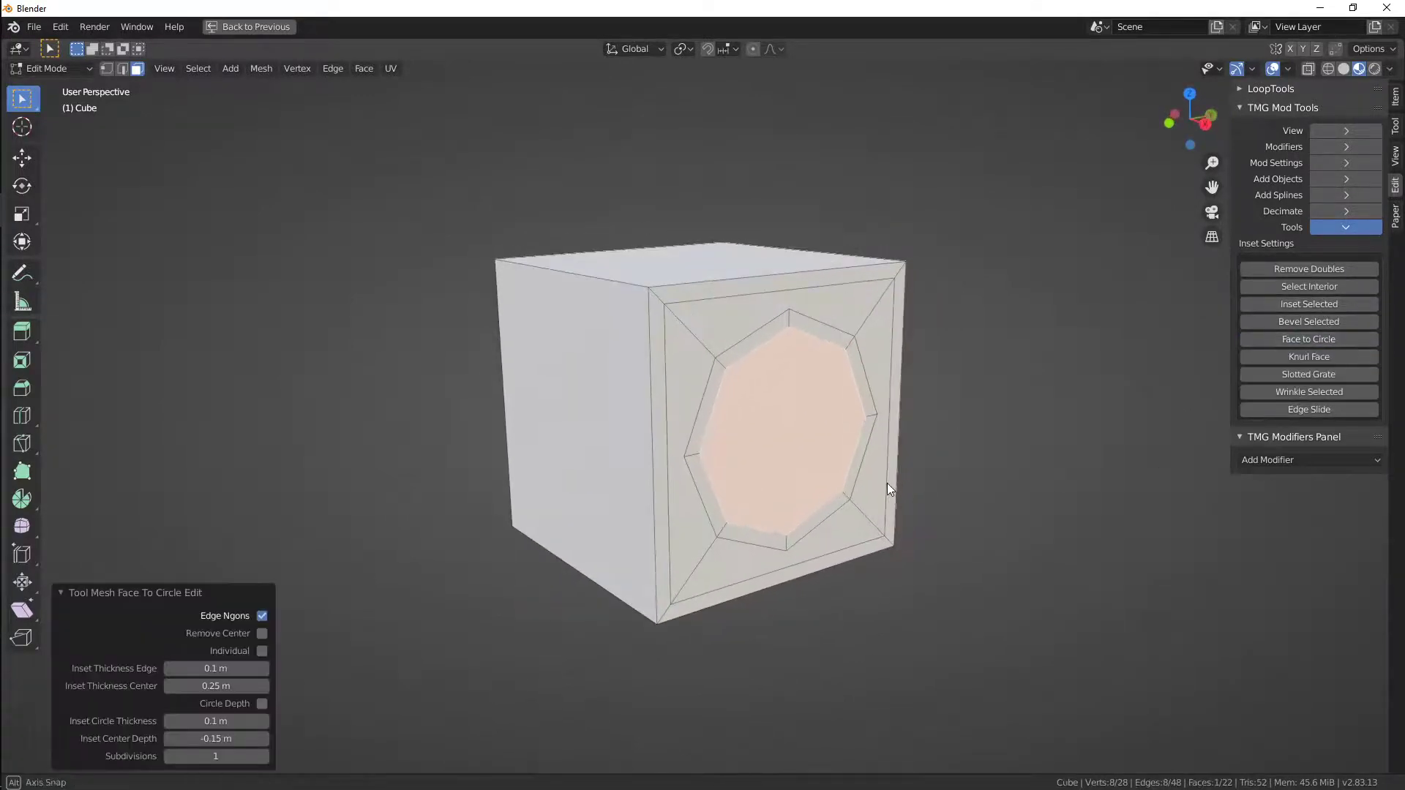
{"action": "mouse_move", "coordinate": [221, 670]}
{"action": "left_mouse_down"}
{"action": "mouse_move", "coordinate": [209, 670]}
{"action": "mouse_move", "coordinate": [263, 670]}
{"action": "mouse_move", "coordinate": [209, 670]}
{"action": "mouse_move", "coordinate": [212, 686]}
{"action": "mouse_move", "coordinate": [256, 686]}
{"action": "mouse_move", "coordinate": [212, 686]}
{"action": "mouse_move", "coordinate": [229, 686]}
{"action": "left_mouse_up"}
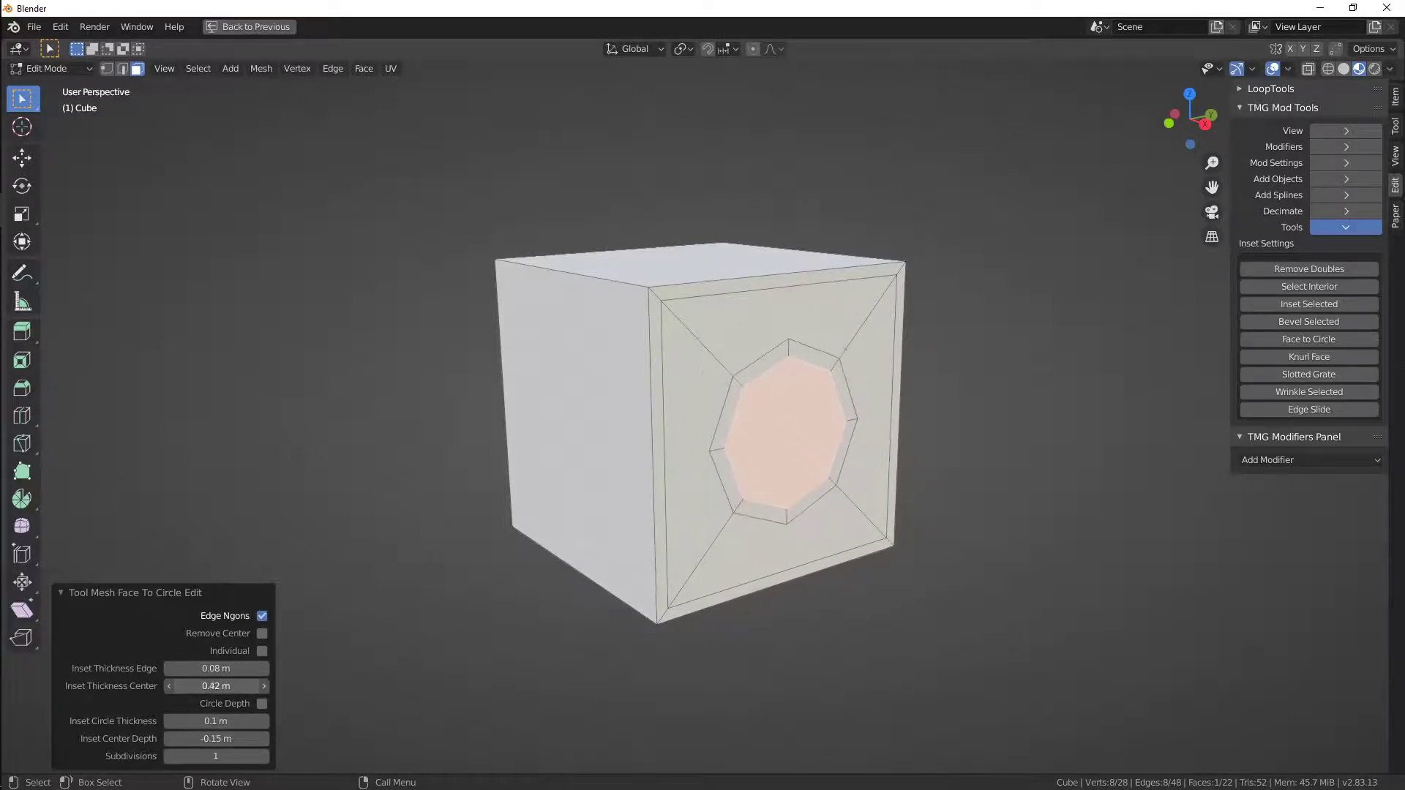
{"action": "left_click", "coordinate": [261, 704]}
{"action": "left_click_drag", "start_coordinate": [216, 721], "coordinate": [241, 755]}
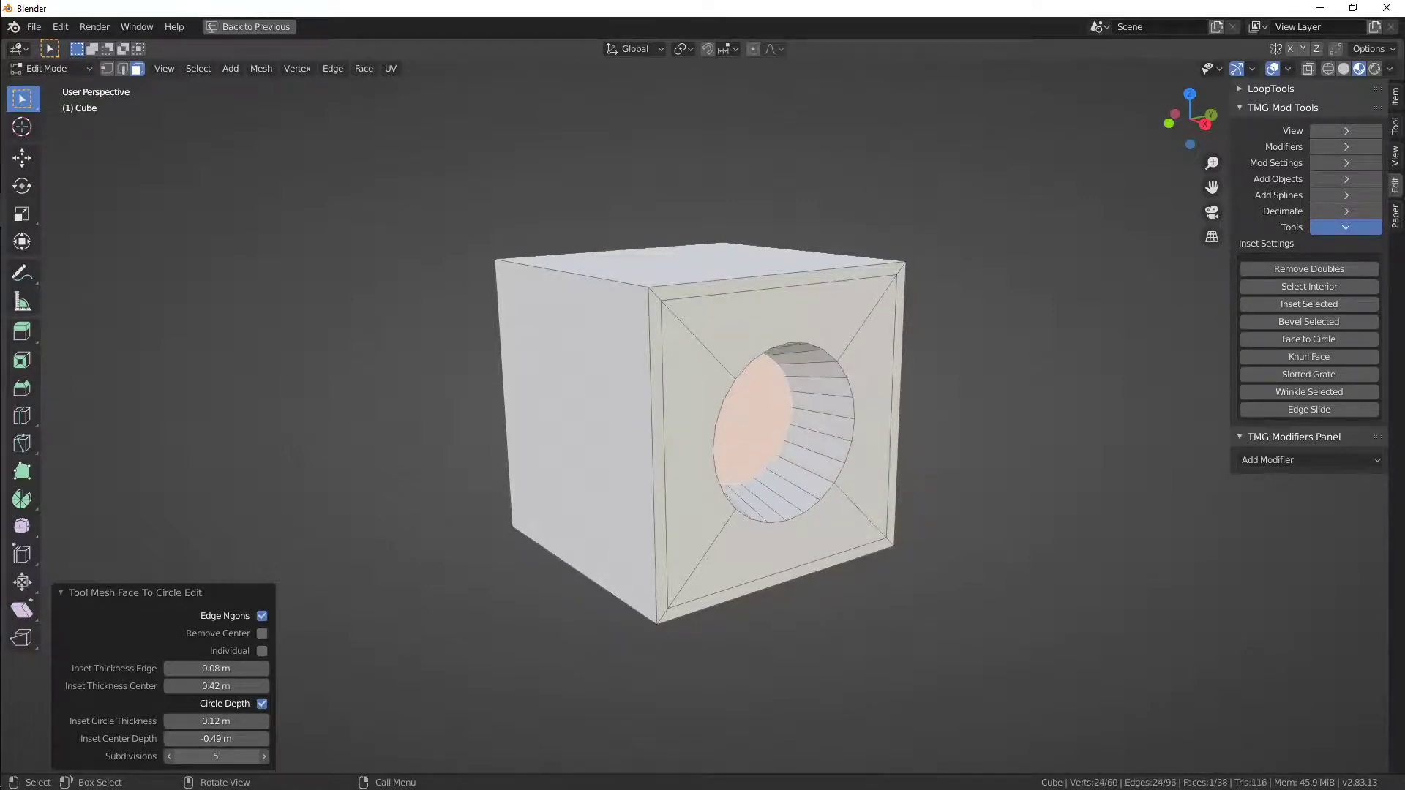
Test Remove Center on the circular recess, leave it off and turn Individual on
{"action": "left_click", "coordinate": [262, 633]}
{"action": "middle_click_drag", "start_coordinate": [655, 559], "coordinate": [672, 528]}
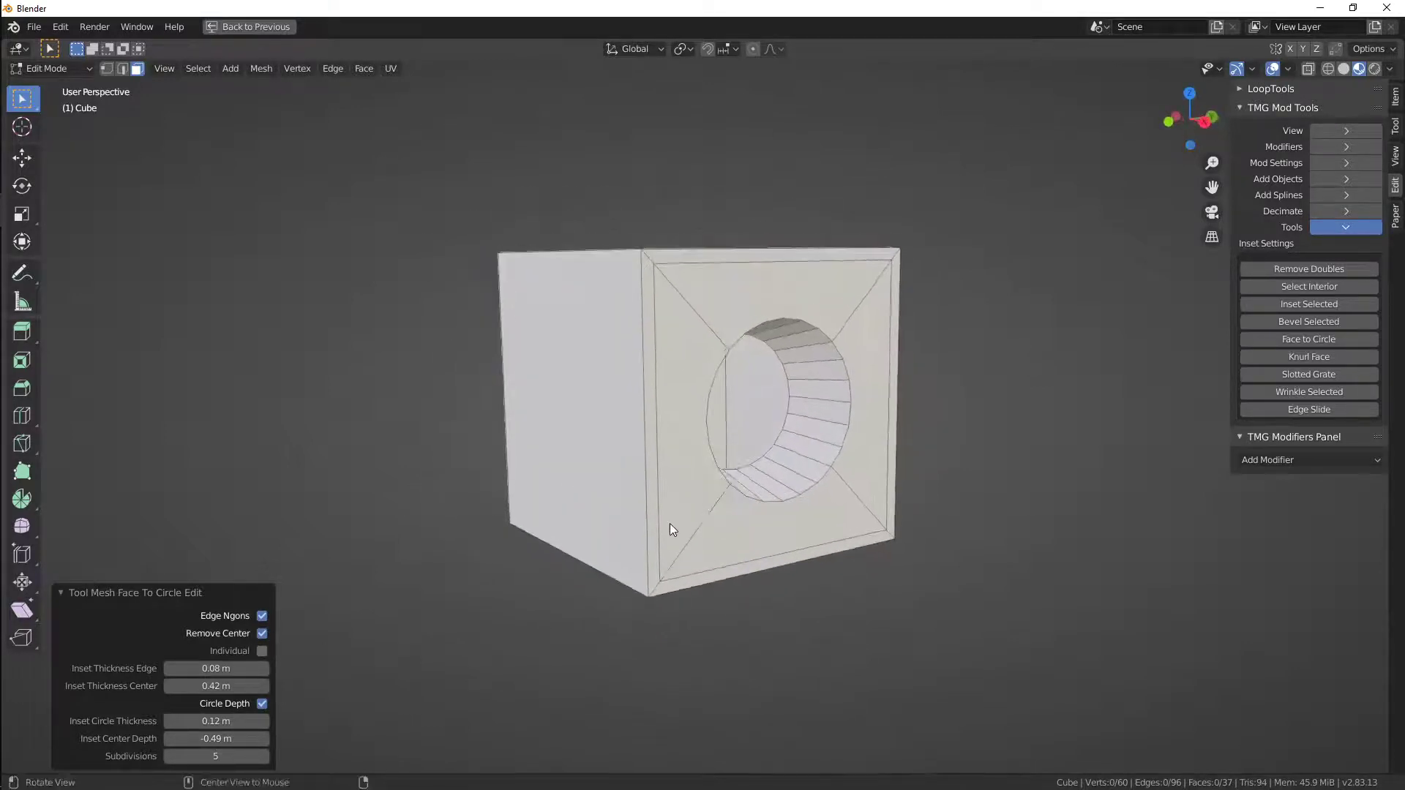
{"action": "left_click", "coordinate": [262, 633]}
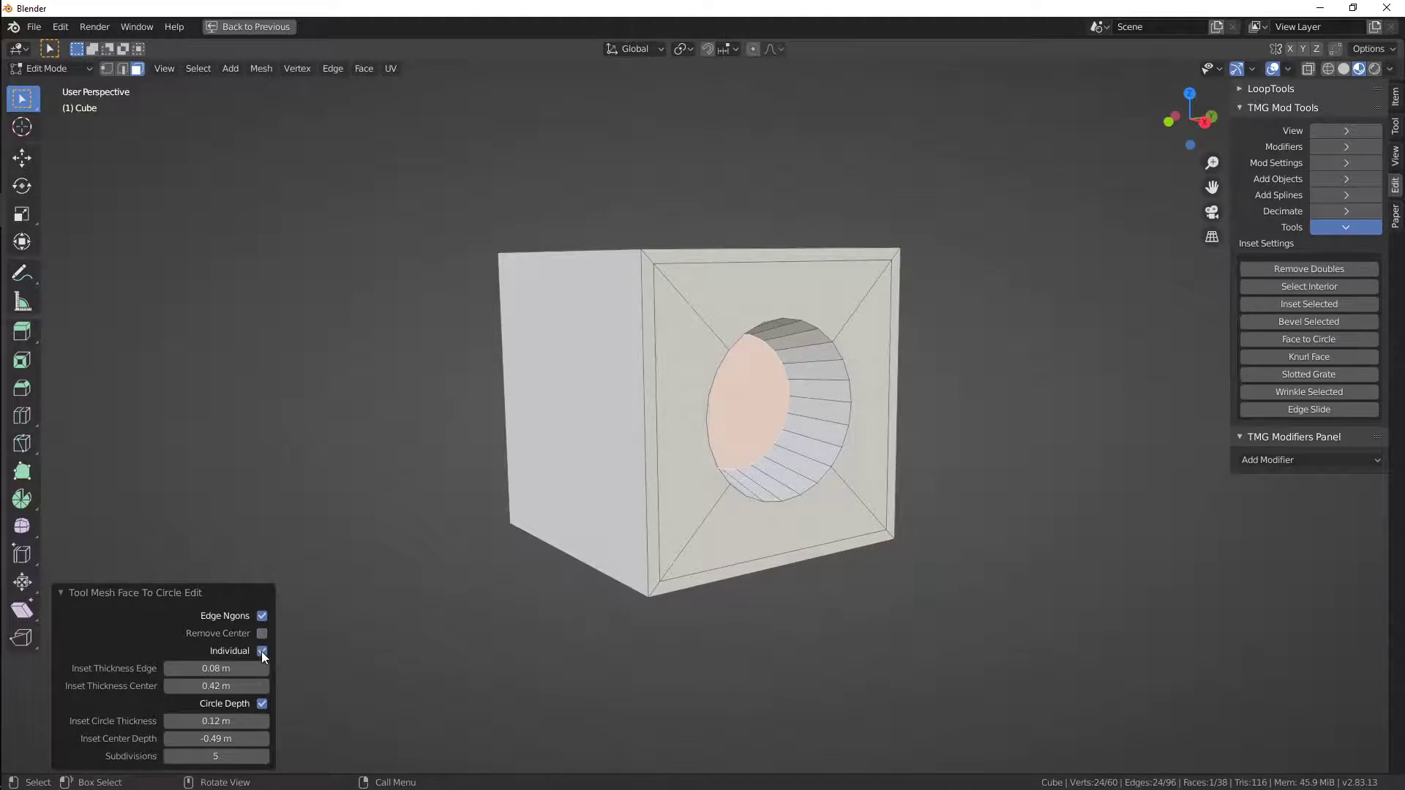
Apply Face to Circle to the top face and the adjacent plain side face with Individual on
{"action": "middle_click_drag", "start_coordinate": [629, 527], "coordinate": [655, 353]}
{"action": "left_click", "coordinate": [655, 354]}
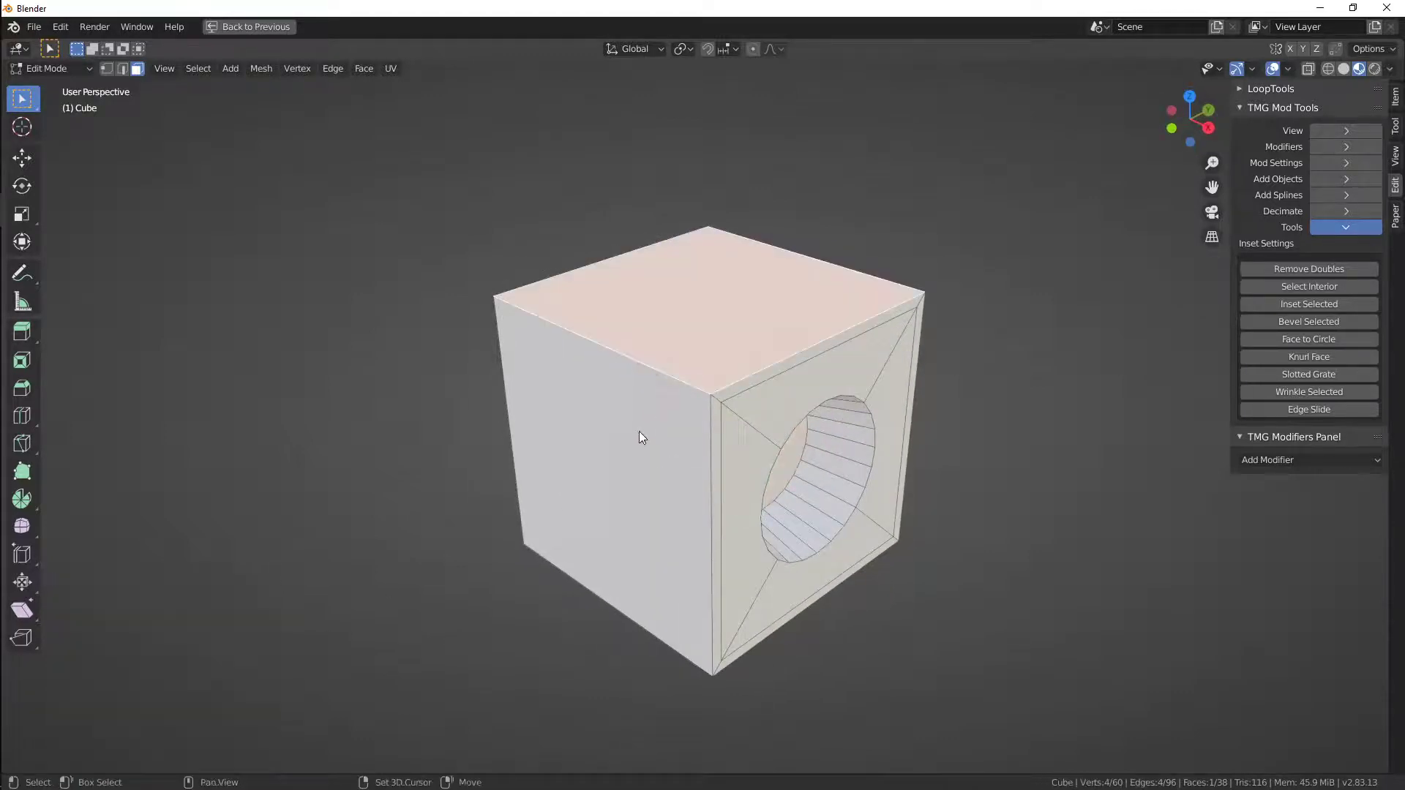
{"action": "left_click", "coordinate": [639, 432], "text": "shift"}
{"action": "left_click", "coordinate": [1337, 338]}
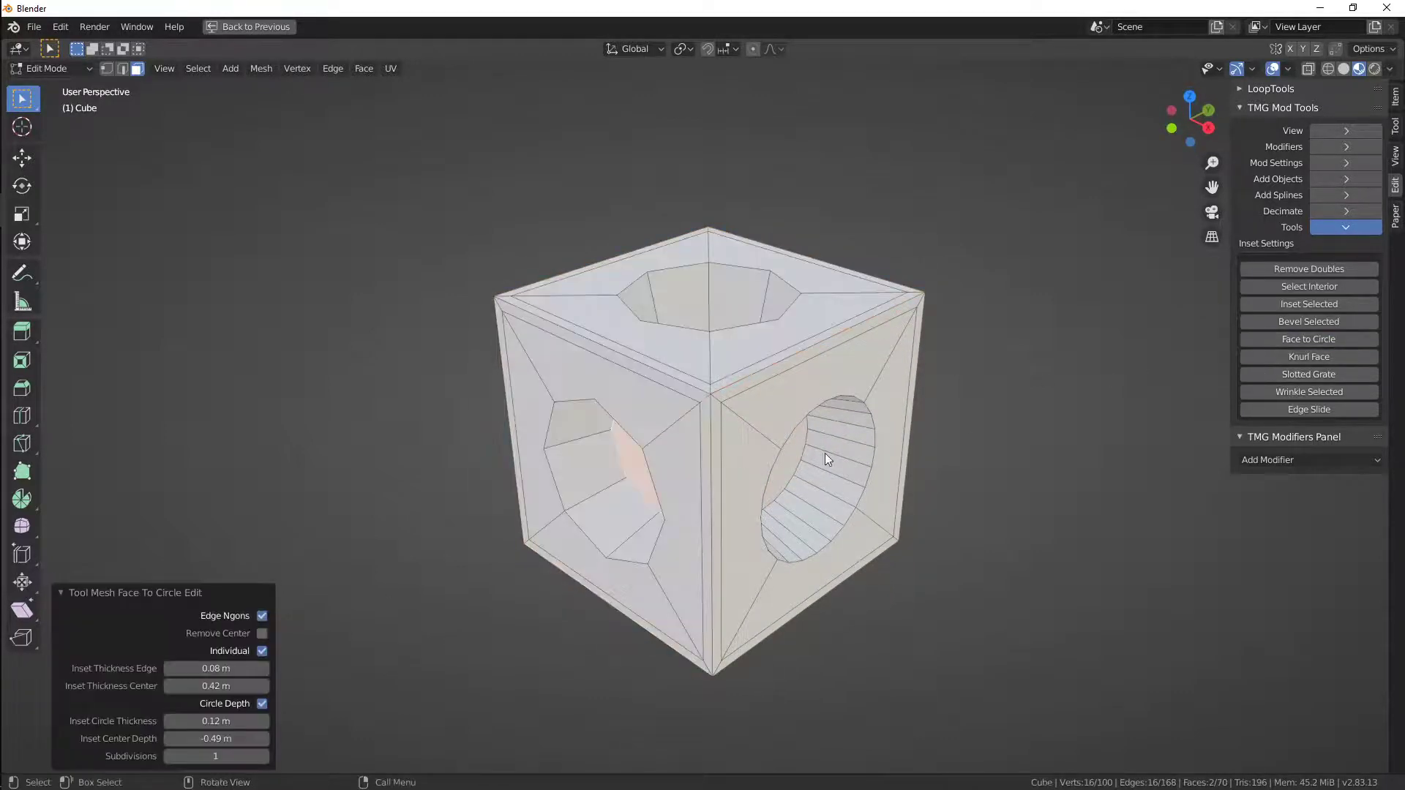
{"action": "mouse_move", "coordinate": [659, 476]}
{"action": "middle_mouse_down"}
{"action": "mouse_move", "coordinate": [706, 538]}
{"action": "mouse_move", "coordinate": [677, 488]}
{"action": "middle_mouse_up"}
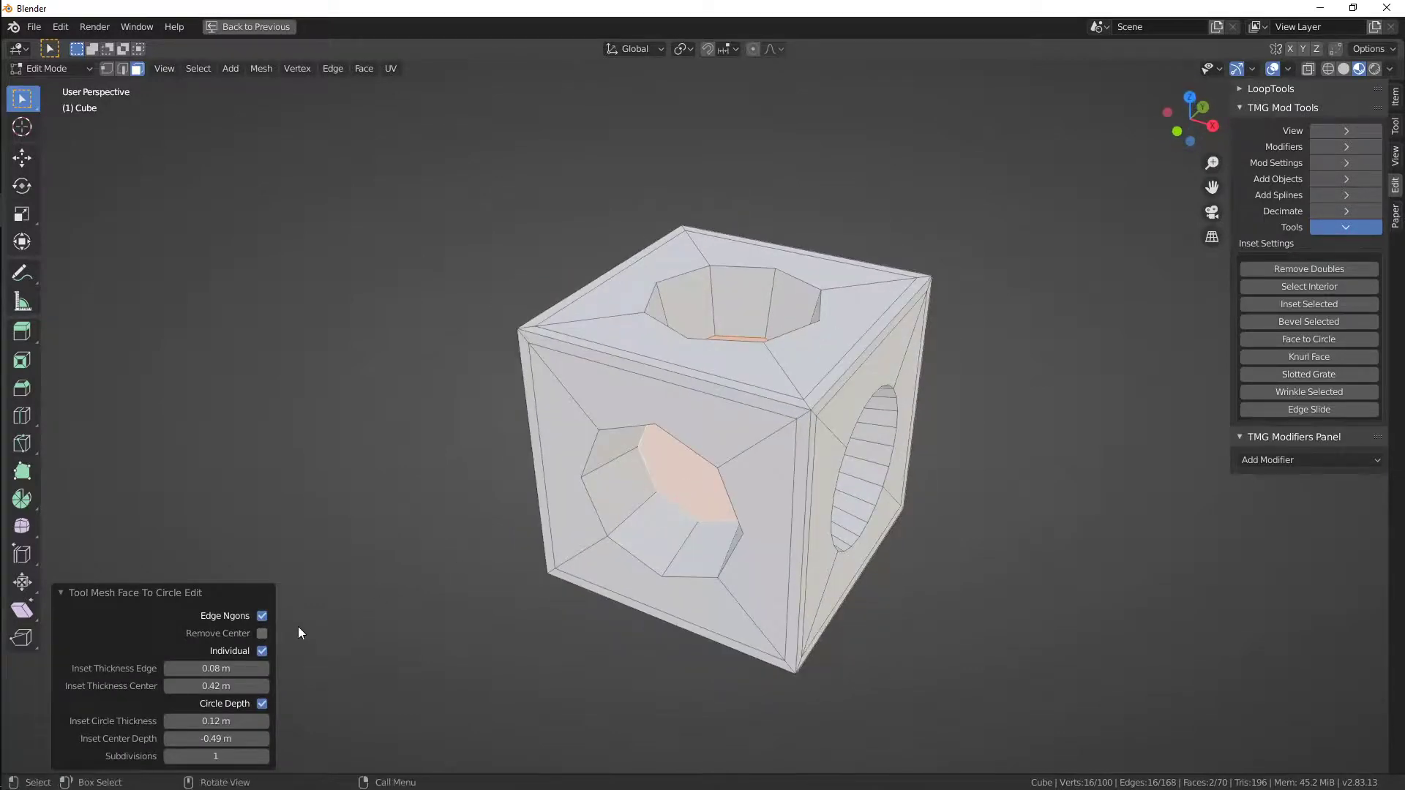
Compare the two circular recesses with Individual off and with Remove Center on, restoring both options
{"action": "left_click", "coordinate": [261, 652]}
{"action": "middle_click_drag", "start_coordinate": [713, 556], "coordinate": [732, 535]}
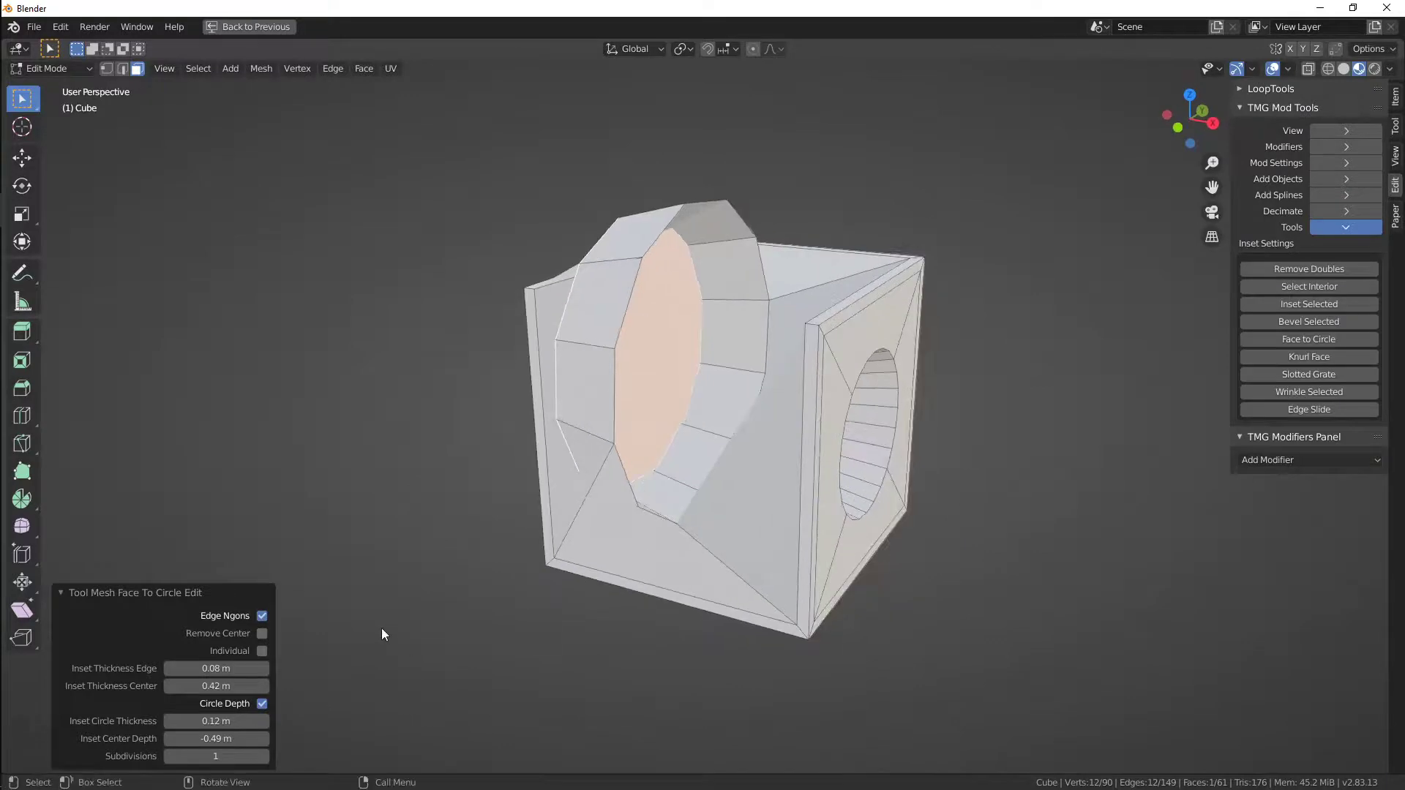
{"action": "left_click", "coordinate": [261, 651]}
{"action": "left_click", "coordinate": [262, 633]}
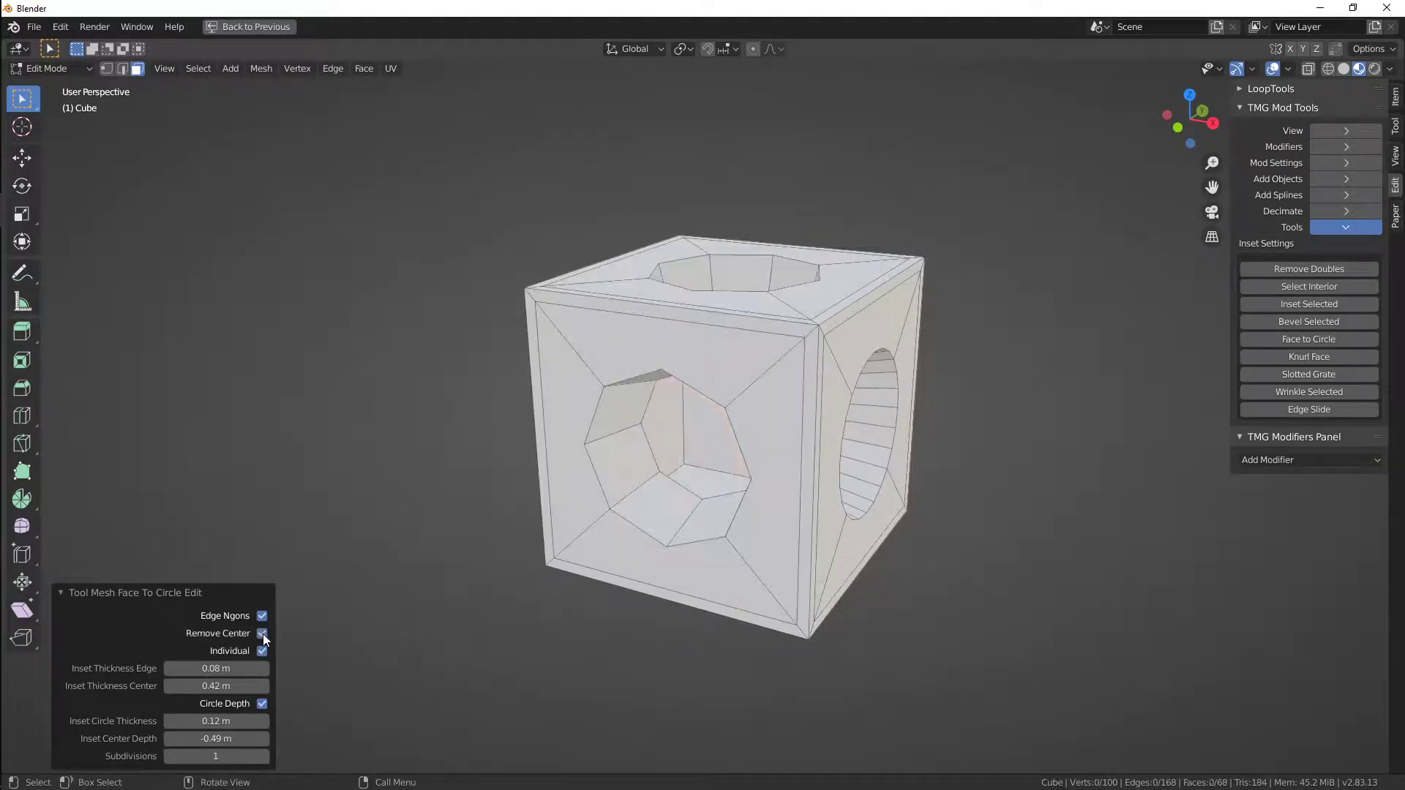
{"action": "middle_click_drag", "start_coordinate": [360, 609], "coordinate": [603, 518]}
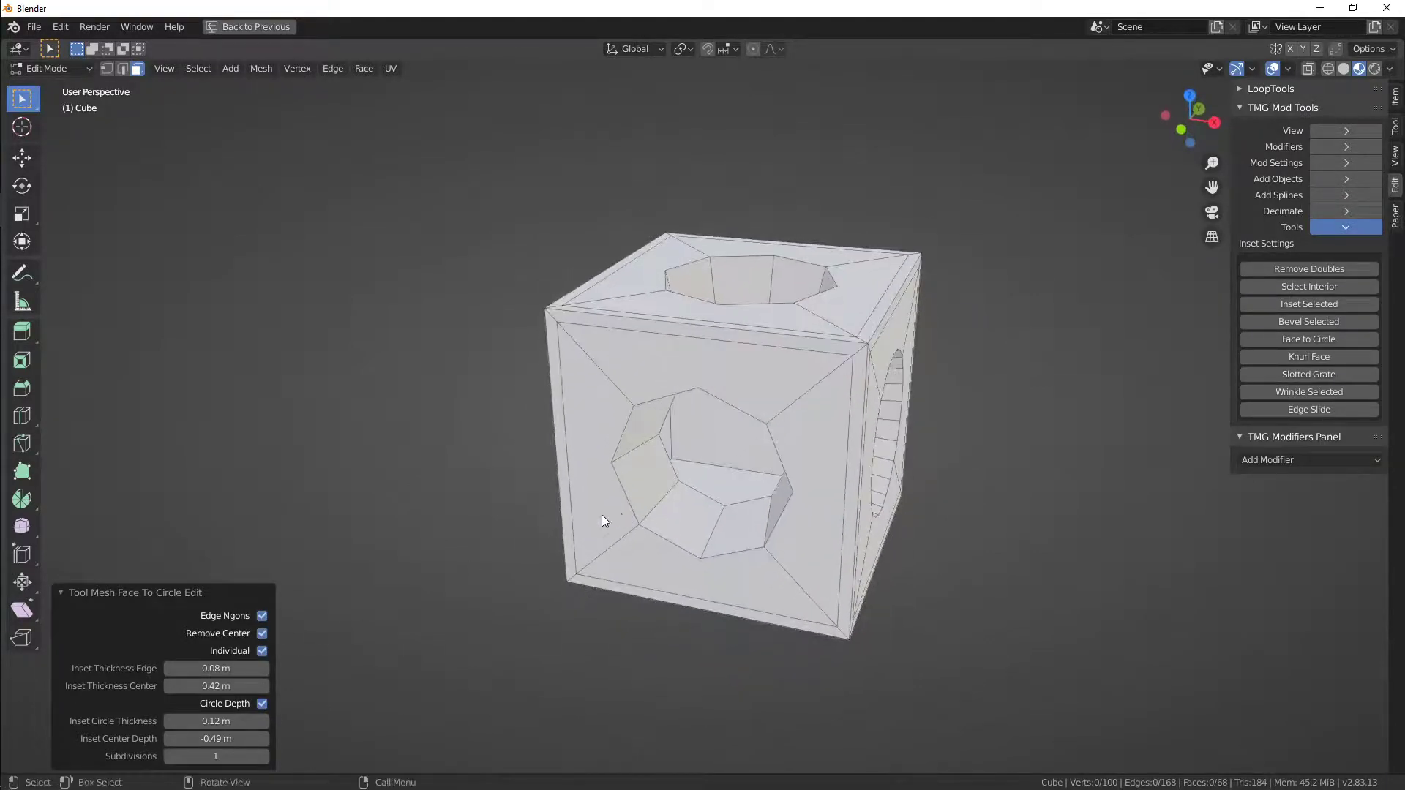
{"action": "left_click", "coordinate": [262, 634]}
Turn off Edge Ngons and set the subdivisions of the two new circular recesses to 5
{"action": "left_click", "coordinate": [261, 616]}
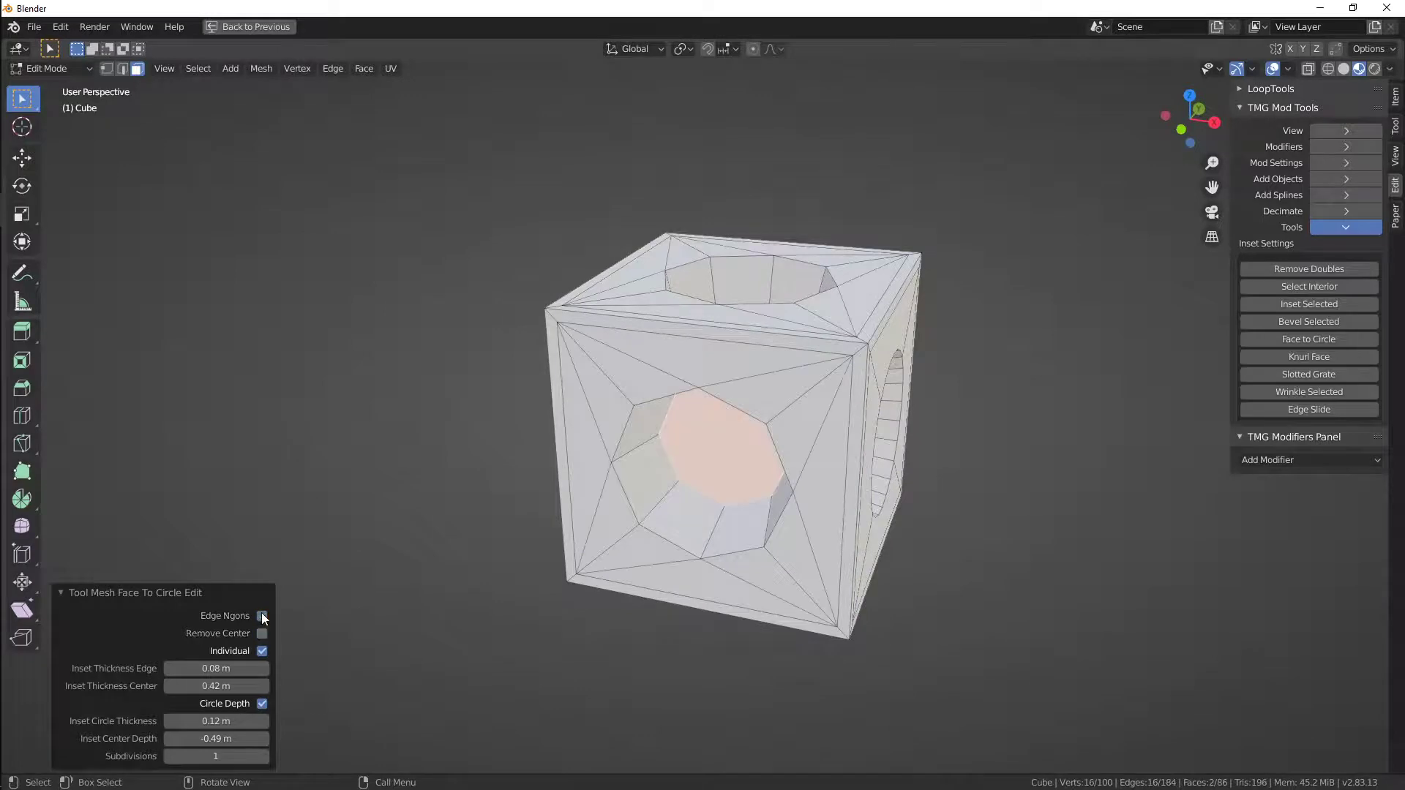
{"action": "middle_click_drag", "start_coordinate": [261, 613], "coordinate": [388, 672]}
{"action": "left_click_drag", "start_coordinate": [224, 748], "coordinate": [253, 748]}
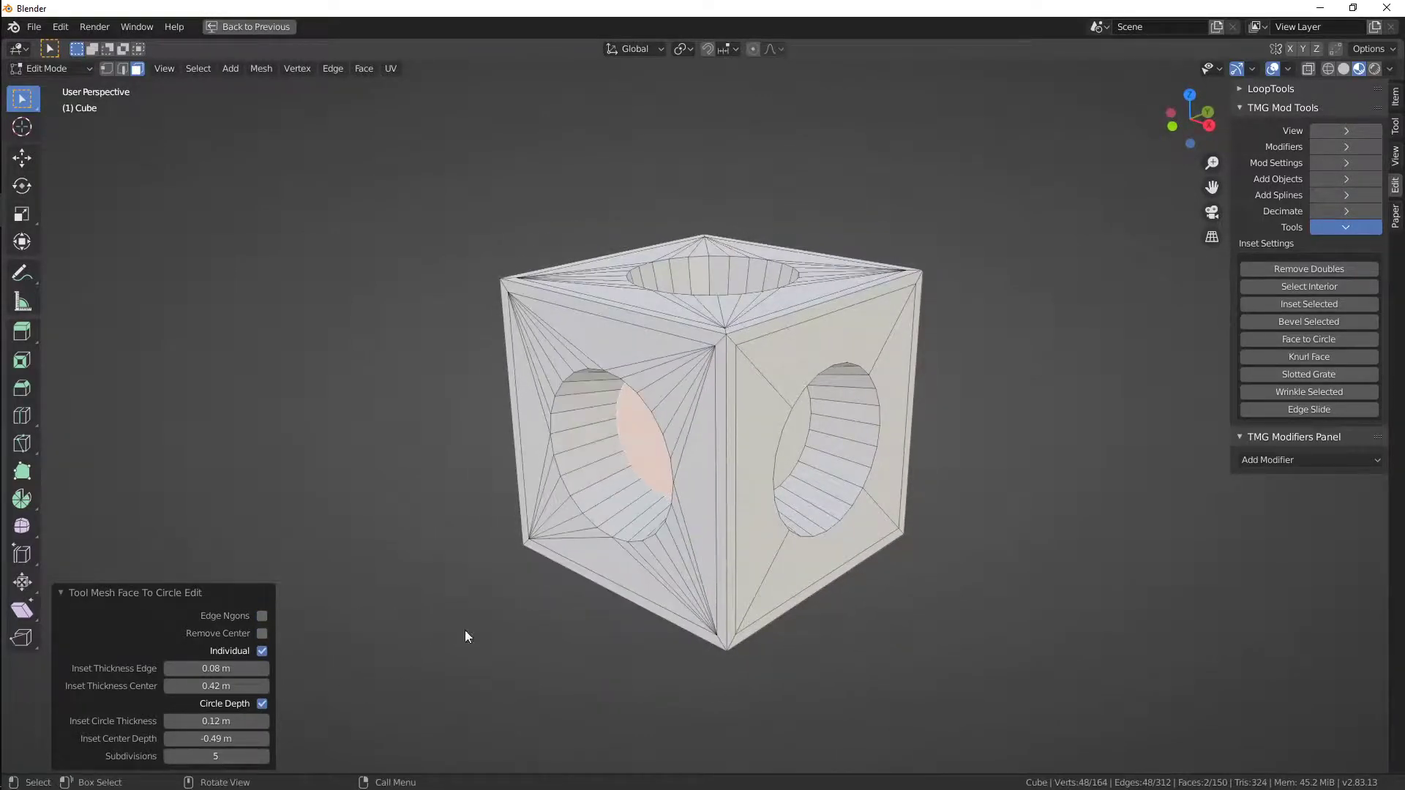
{"action": "middle_click_drag", "start_coordinate": [465, 636], "coordinate": [501, 595]}
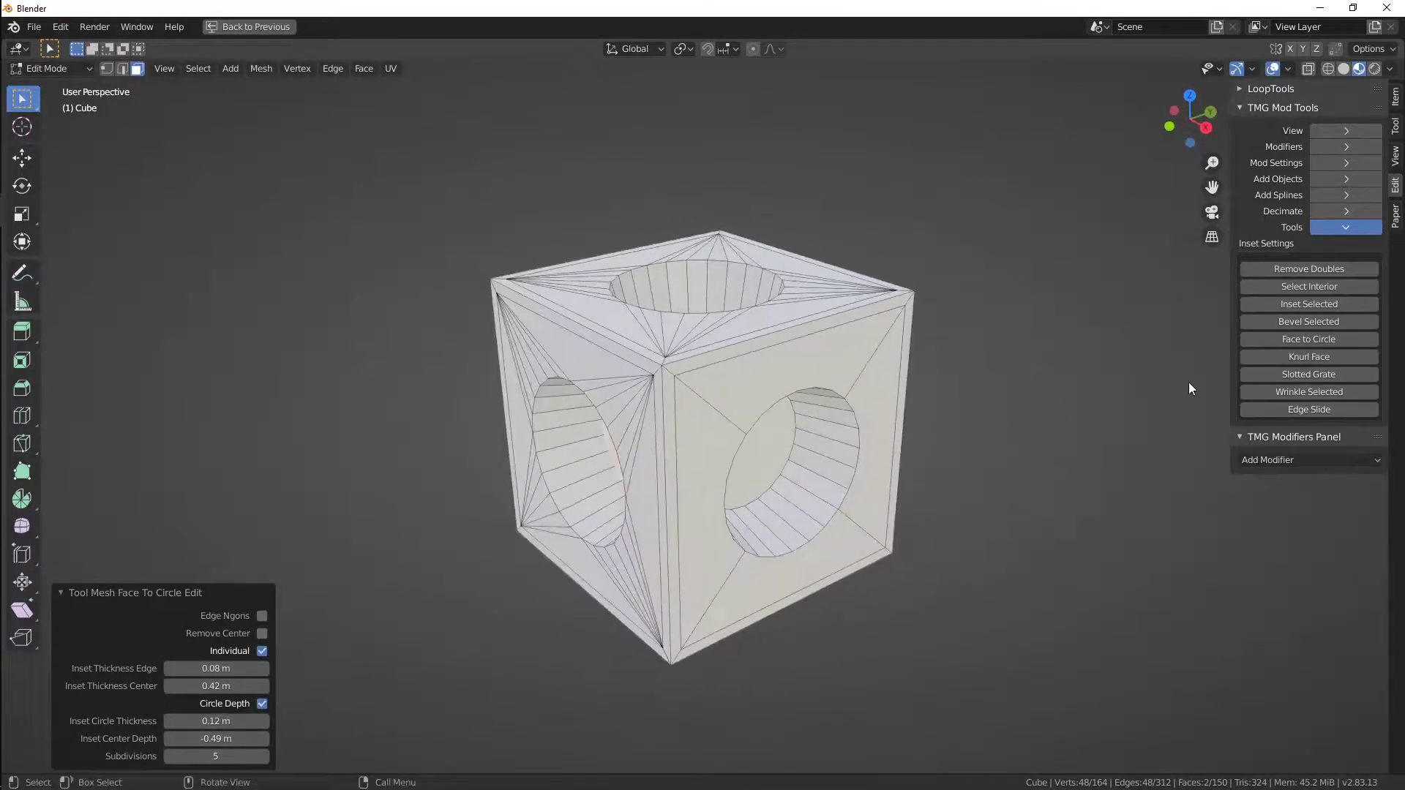
Undo all Face to Circle operations to restore the plain cube with its single side face selected
{"action": "key", "text": "ctrl+z"}
{"action": "key", "text": "ctrl+z"}
{"action": "key", "text": "ctrl+z"}
{"action": "key", "text": "ctrl+z"}
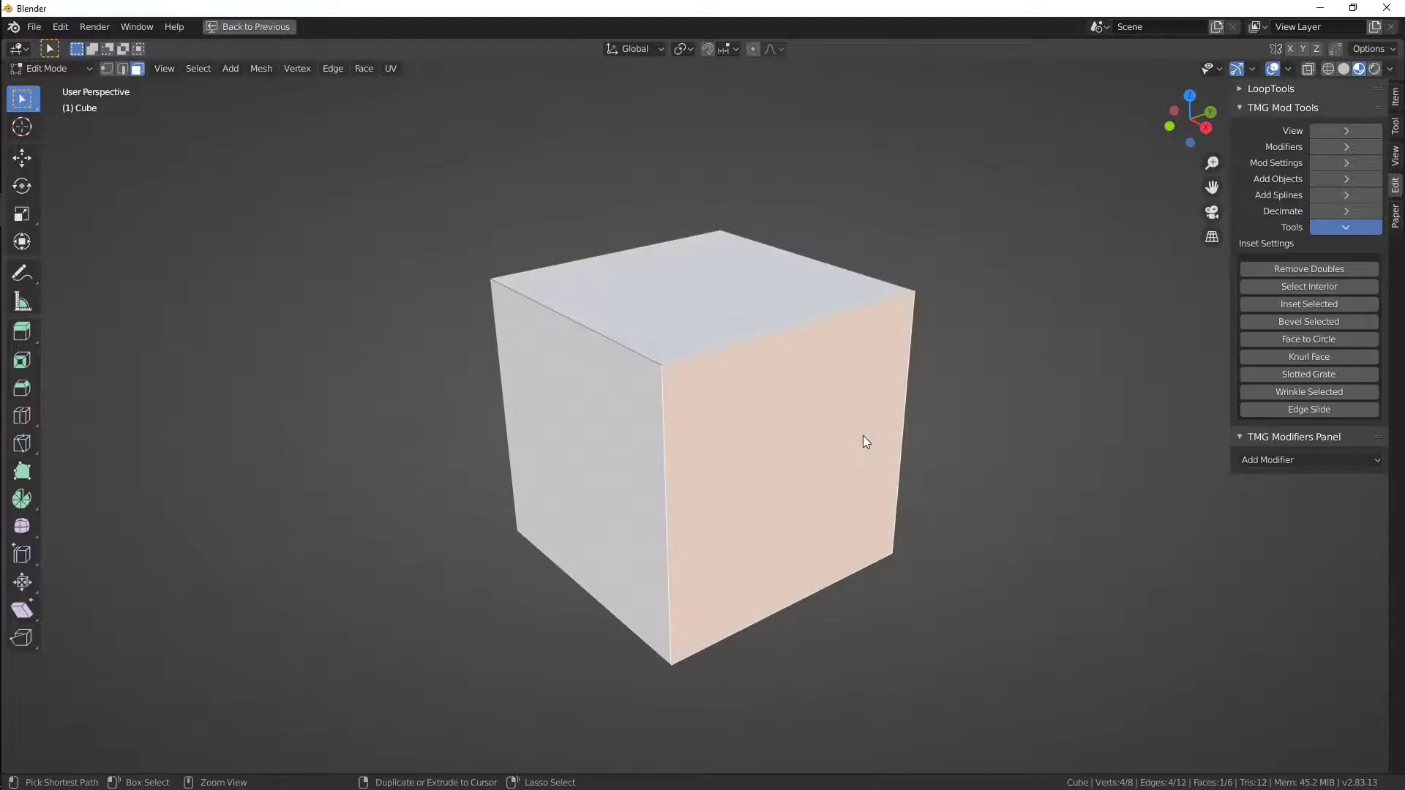
Apply Knurl Face to the selected side face with 0.1 m edge inset and 0.17 m center inset thickness
{"action": "middle_click_drag", "start_coordinate": [948, 459], "coordinate": [622, 535]}
{"action": "left_click", "coordinate": [1317, 364]}
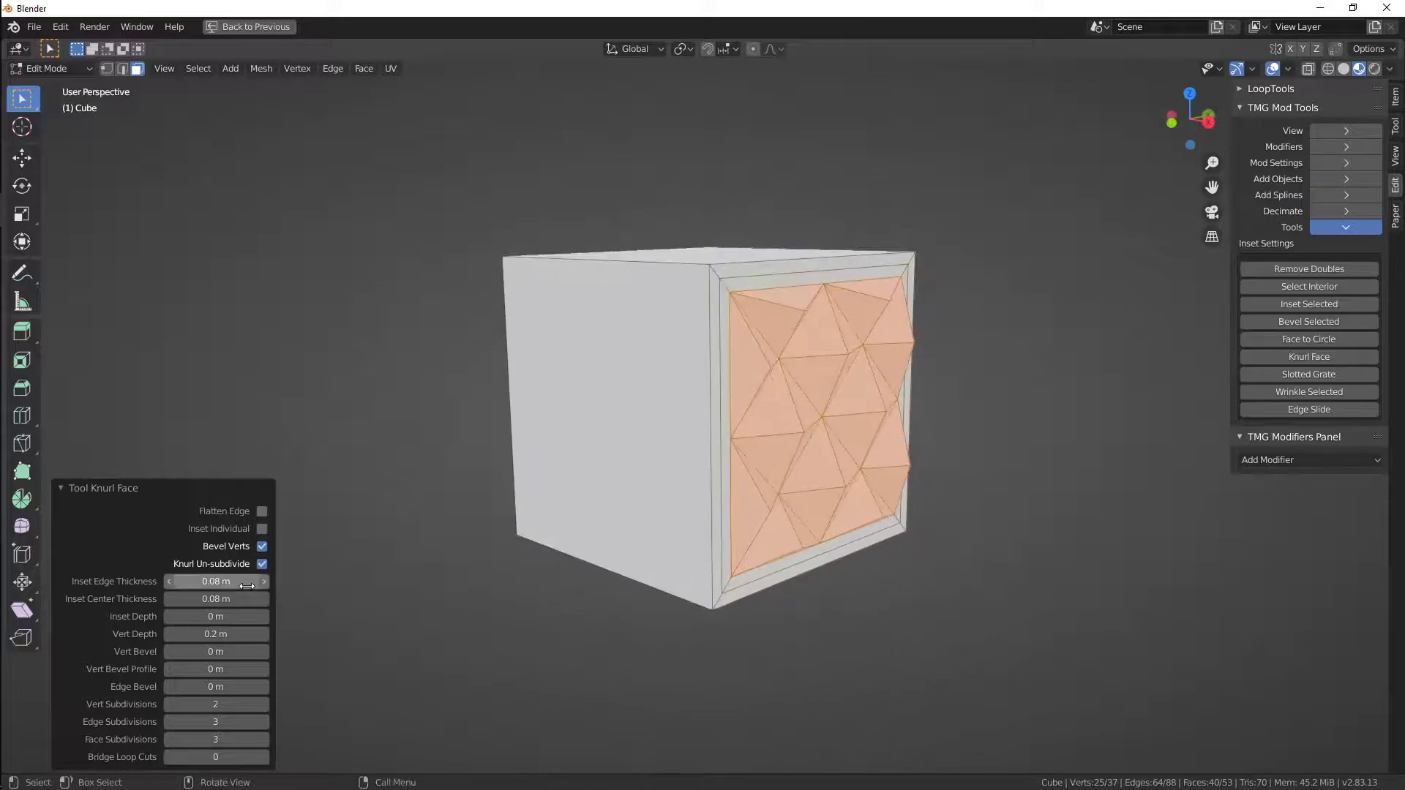
{"action": "left_click_drag", "start_coordinate": [247, 586], "coordinate": [278, 599]}
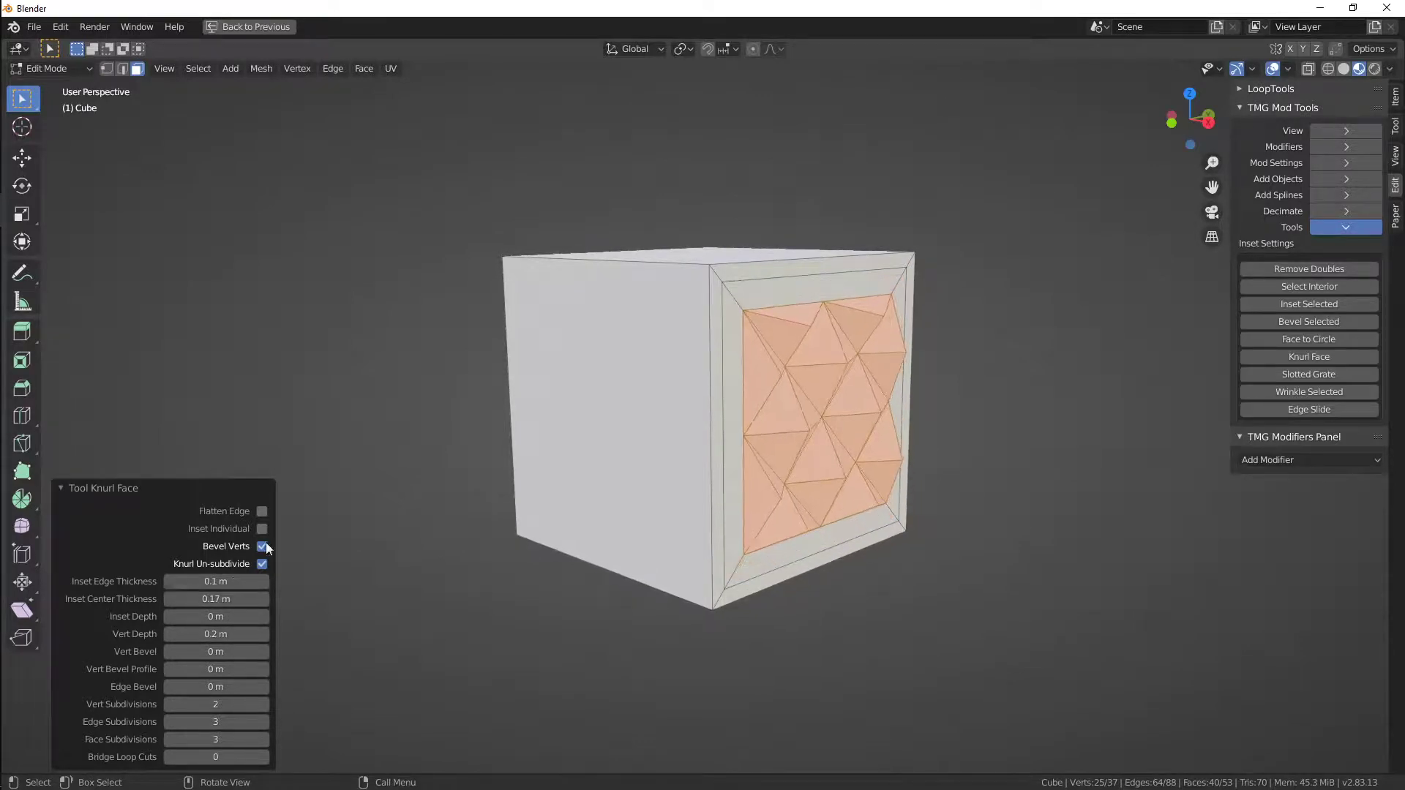
Compare the knurl with Bevel Verts, Knurl Un-subdivide and Flatten Edge toggled, restoring each option
{"action": "left_click", "coordinate": [261, 546]}
{"action": "left_click", "coordinate": [262, 564]}
{"action": "left_click", "coordinate": [262, 564]}
{"action": "left_click", "coordinate": [261, 546]}
{"action": "left_click", "coordinate": [264, 511]}
{"action": "left_click", "coordinate": [263, 512]}
Set the knurl's center inset thickness to 0.25 m, inset depth 0.079 m, vert depth 0.37 m, vert bevel 0.19 m and bevel profile 0.41 m
{"action": "left_click_drag", "start_coordinate": [216, 598], "coordinate": [223, 668]}
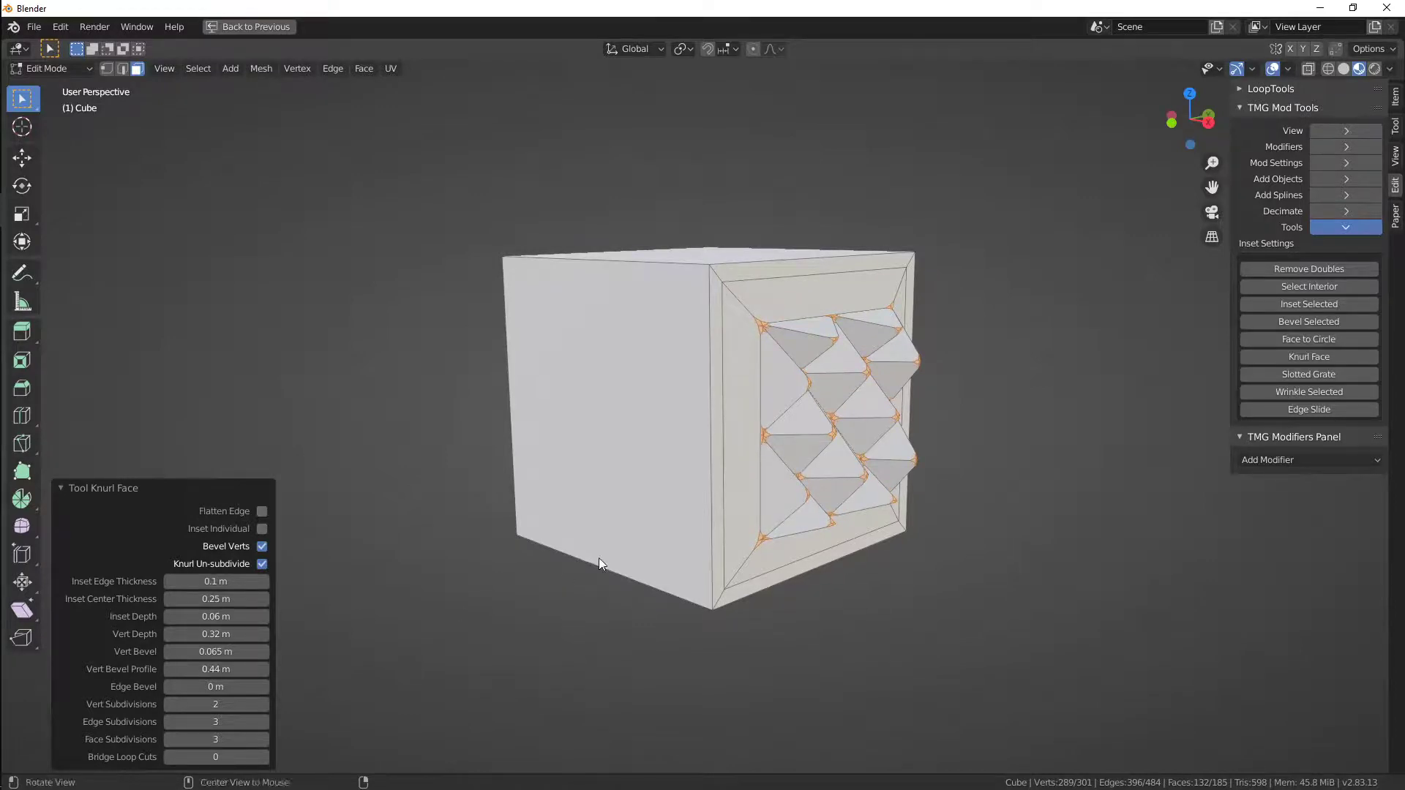
{"action": "middle_click_drag", "start_coordinate": [598, 558], "coordinate": [703, 472]}
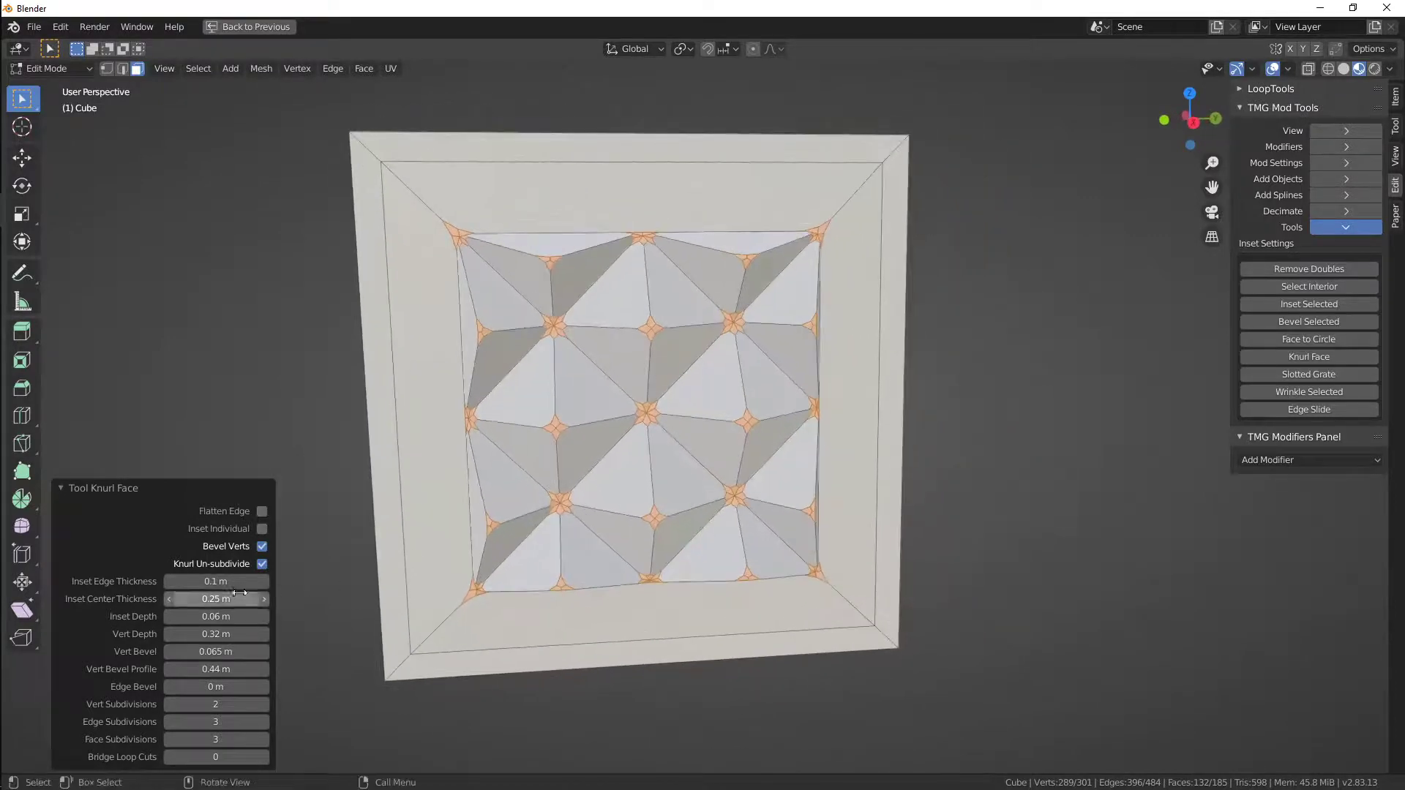
{"action": "left_click_drag", "start_coordinate": [213, 634], "coordinate": [223, 616]}
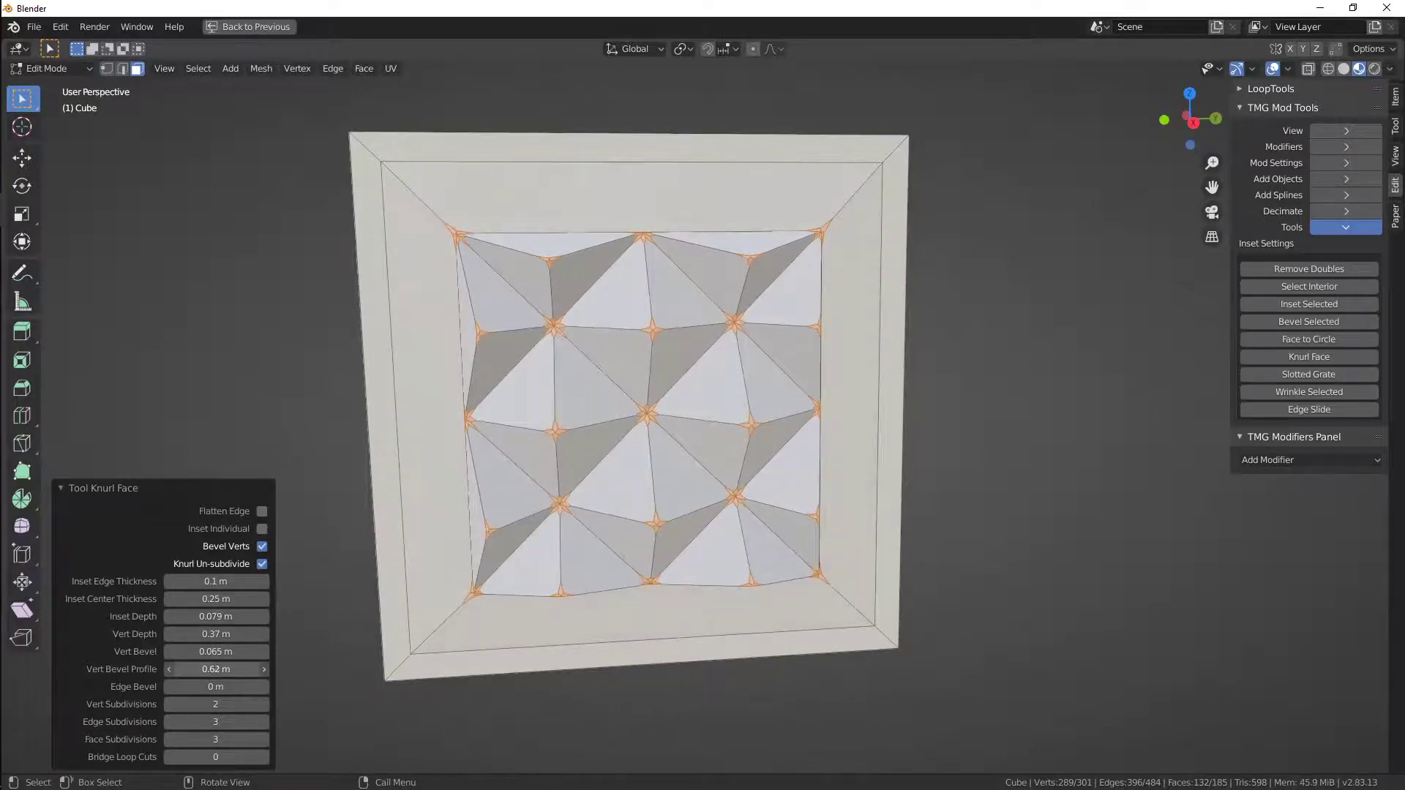
{"action": "left_click_drag", "start_coordinate": [223, 652], "coordinate": [223, 651]}
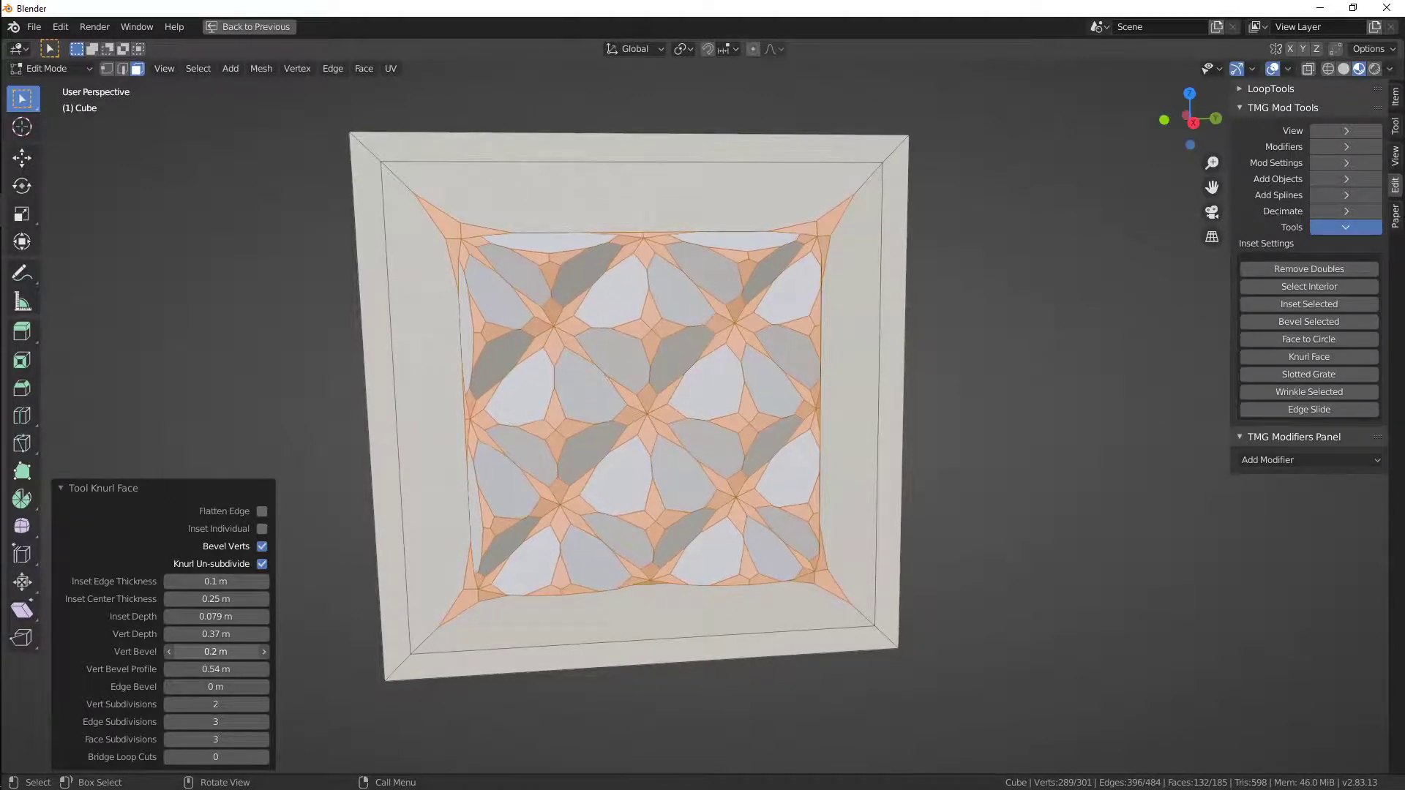
{"action": "middle_click_drag", "start_coordinate": [609, 538], "coordinate": [730, 530]}
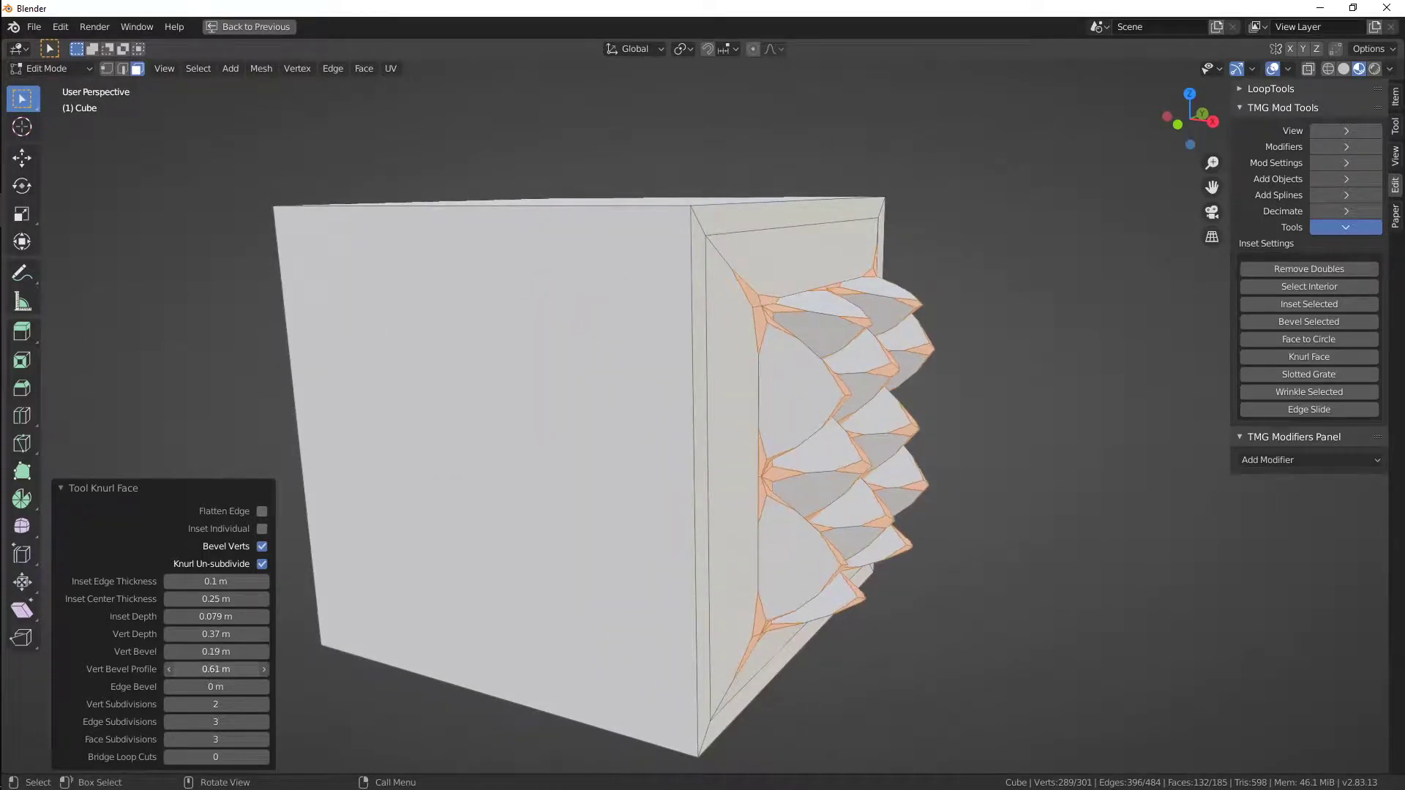
{"action": "left_click_drag", "start_coordinate": [216, 669], "coordinate": [204, 669]}
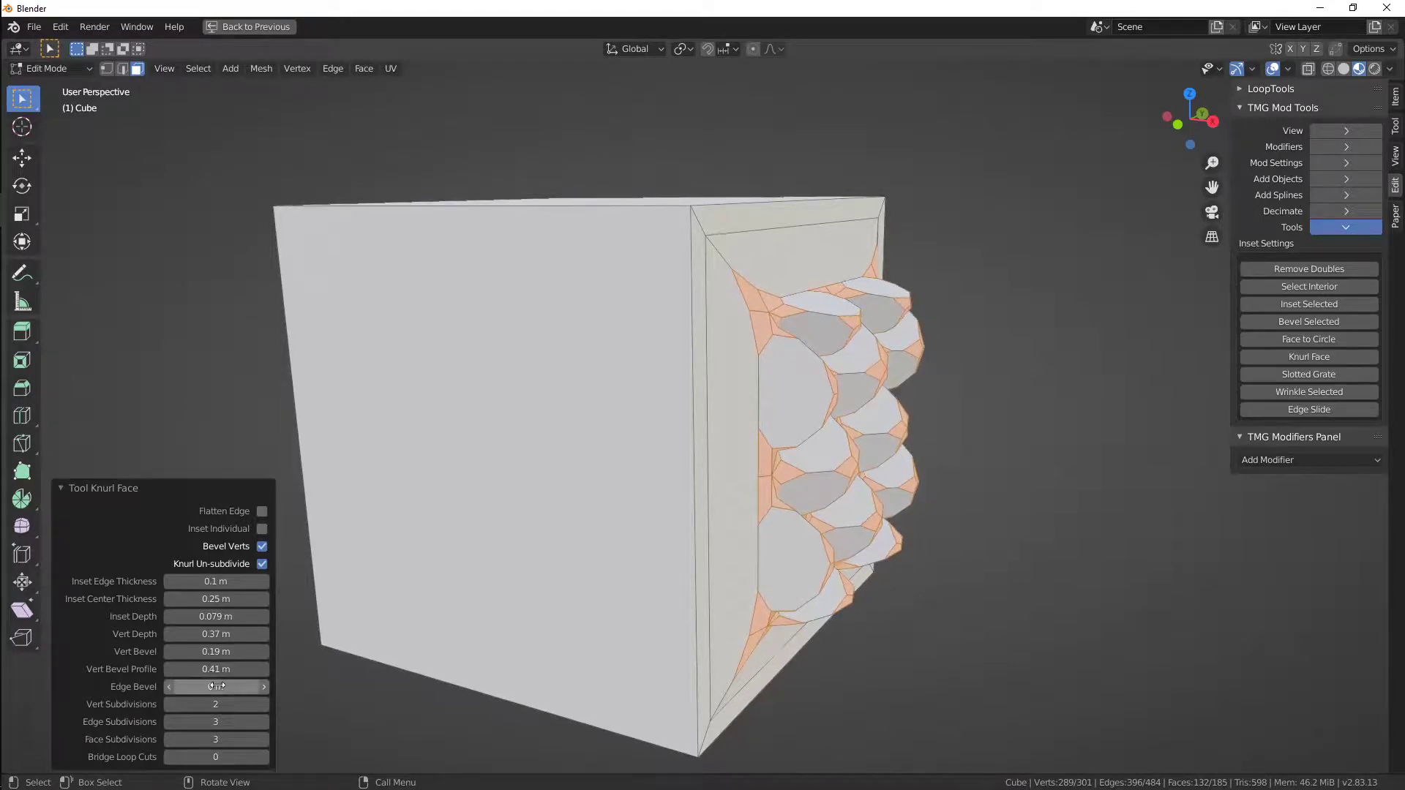
Raise the knurl's vert subdivisions to 5 and set the vert bevel profile to 0.65 m
{"action": "left_click", "coordinate": [264, 704]}
{"action": "left_click", "coordinate": [264, 704]}
{"action": "left_click", "coordinate": [266, 704]}
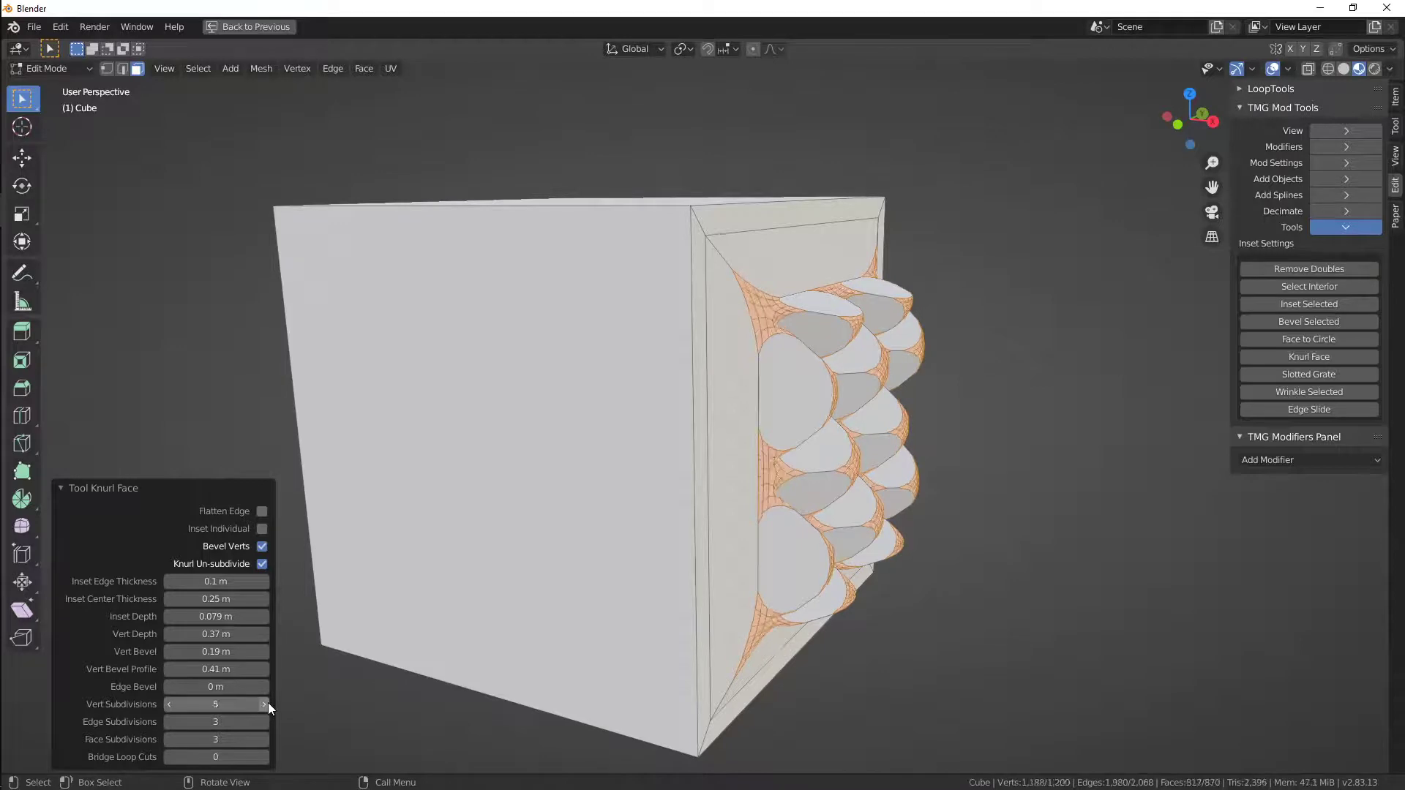
{"action": "left_click_drag", "start_coordinate": [216, 668], "coordinate": [261, 668]}
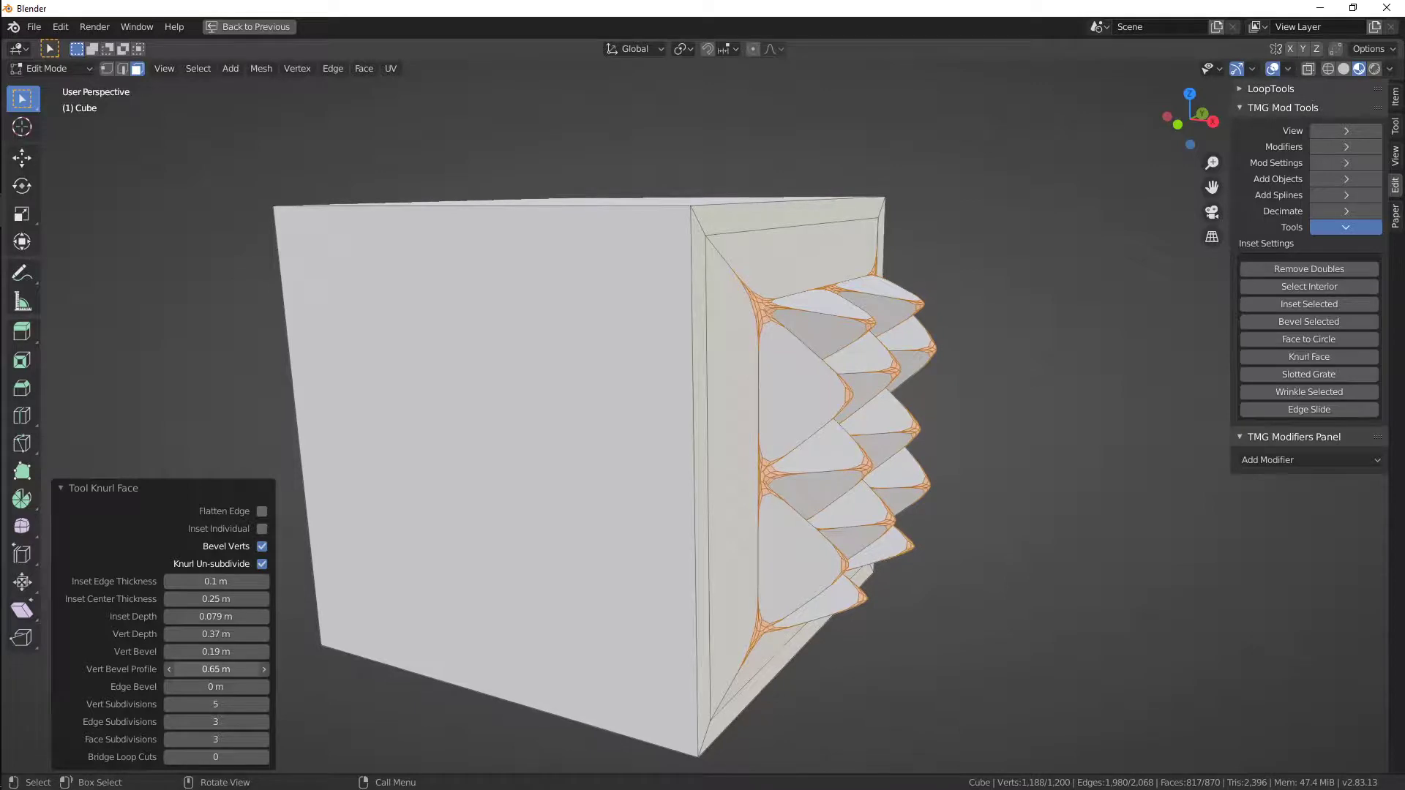
Set the knurl's edge bevel to 0.31 m
{"action": "mouse_move", "coordinate": [810, 478]}
{"action": "middle_mouse_down"}
{"action": "mouse_move", "coordinate": [902, 470]}
{"action": "mouse_move", "coordinate": [778, 432]}
{"action": "mouse_move", "coordinate": [822, 481]}
{"action": "middle_mouse_up"}
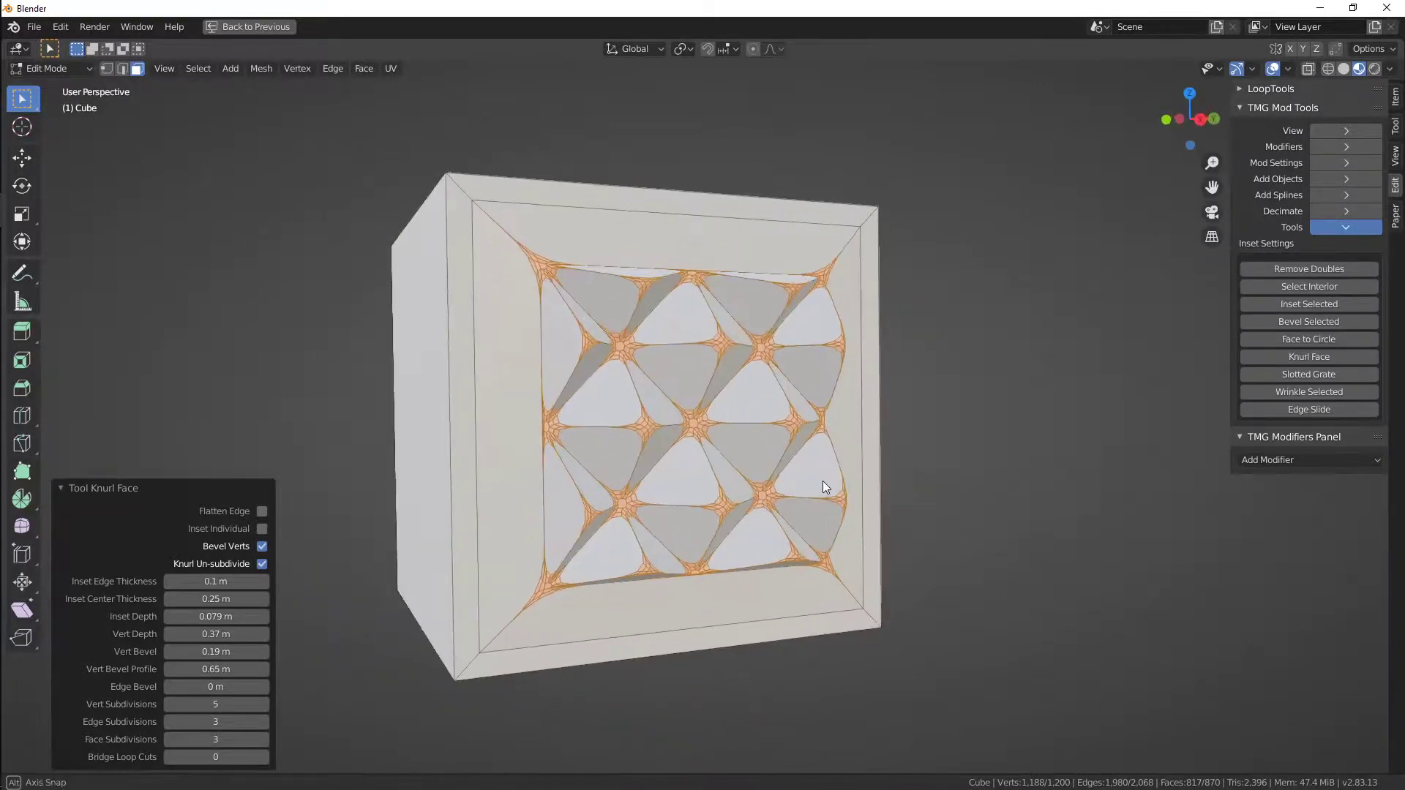
{"action": "left_click", "coordinate": [201, 691]}
{"action": "type", "text": "0.25"}
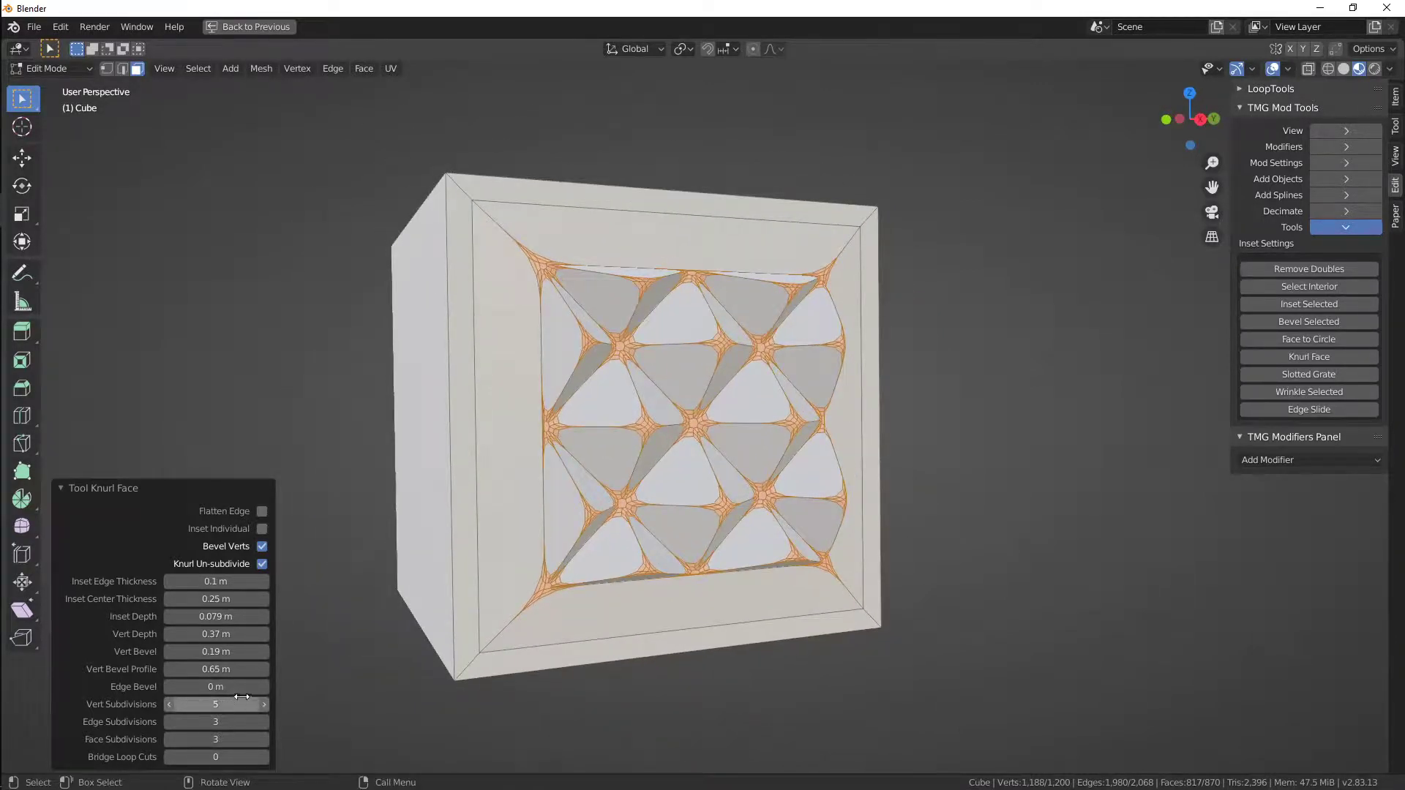
{"action": "key", "text": "Return"}
{"action": "mouse_move", "coordinate": [216, 686]}
{"action": "left_mouse_down"}
{"action": "mouse_move", "coordinate": [256, 686]}
{"action": "mouse_move", "coordinate": [201, 687]}
{"action": "left_mouse_up"}
{"action": "left_click_drag", "start_coordinate": [216, 686], "coordinate": [265, 686]}
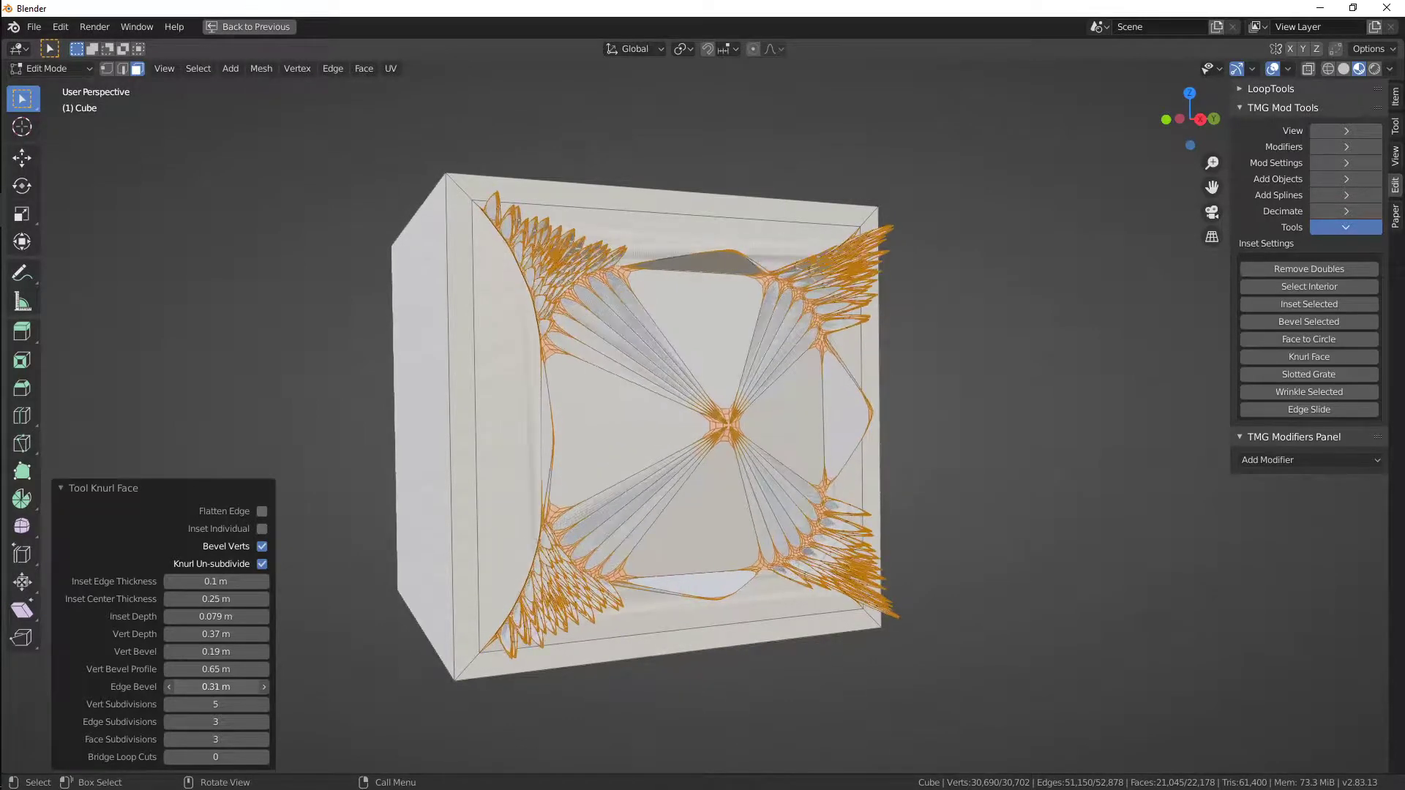
Turn off Knurl Un-subdivide and Bevel Verts, and set the vert bevel to 0 m and vert depth to 0.19 m
{"action": "left_click", "coordinate": [264, 562]}
{"action": "left_click", "coordinate": [263, 564]}
{"action": "left_click", "coordinate": [262, 564]}
{"action": "left_click", "coordinate": [262, 546]}
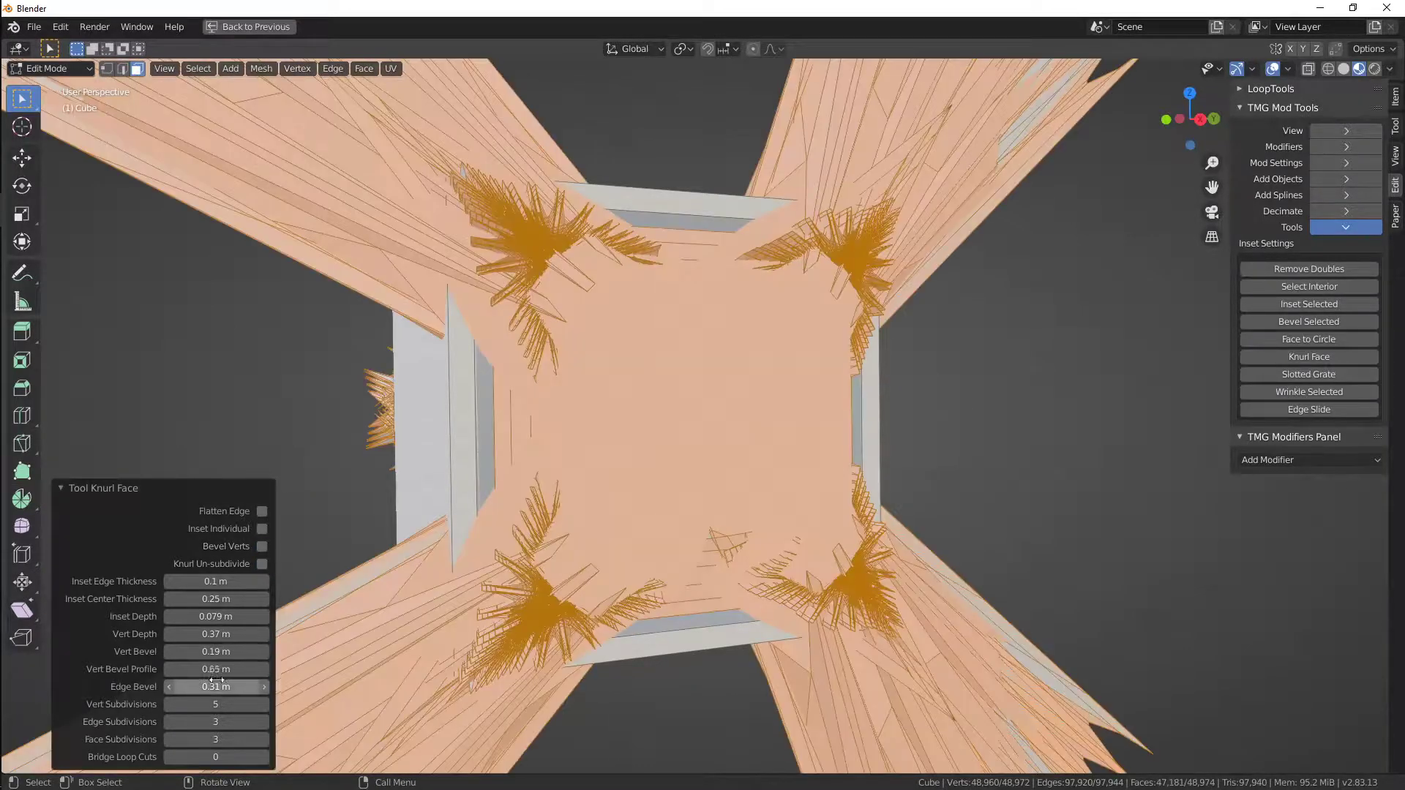
{"action": "left_click_drag", "start_coordinate": [221, 657], "coordinate": [193, 634]}
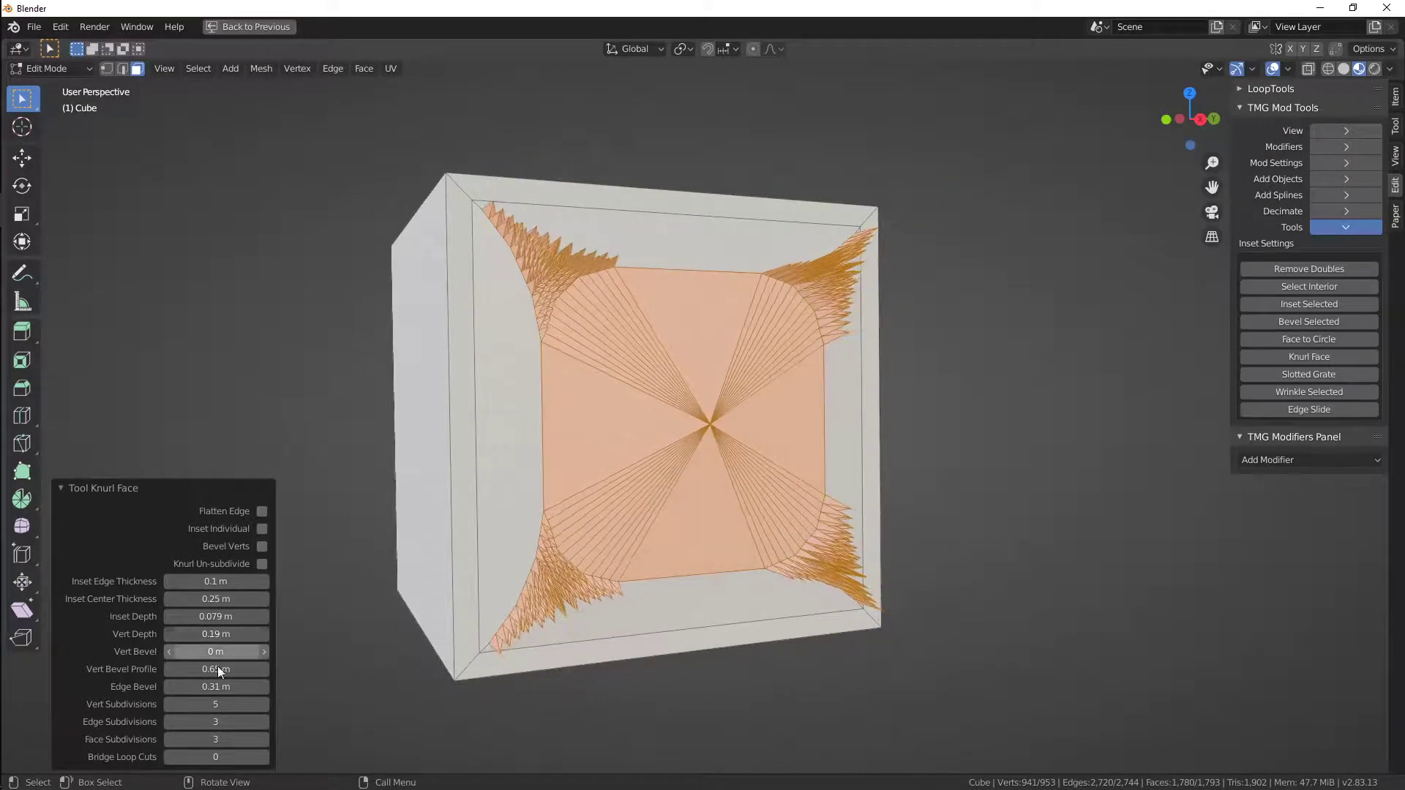
Reduce the knurl's vert subdivisions to 2 and its edge subdivisions to 1
{"action": "left_click", "coordinate": [167, 704]}
{"action": "left_click", "coordinate": [166, 704]}
{"action": "left_click", "coordinate": [171, 720]}
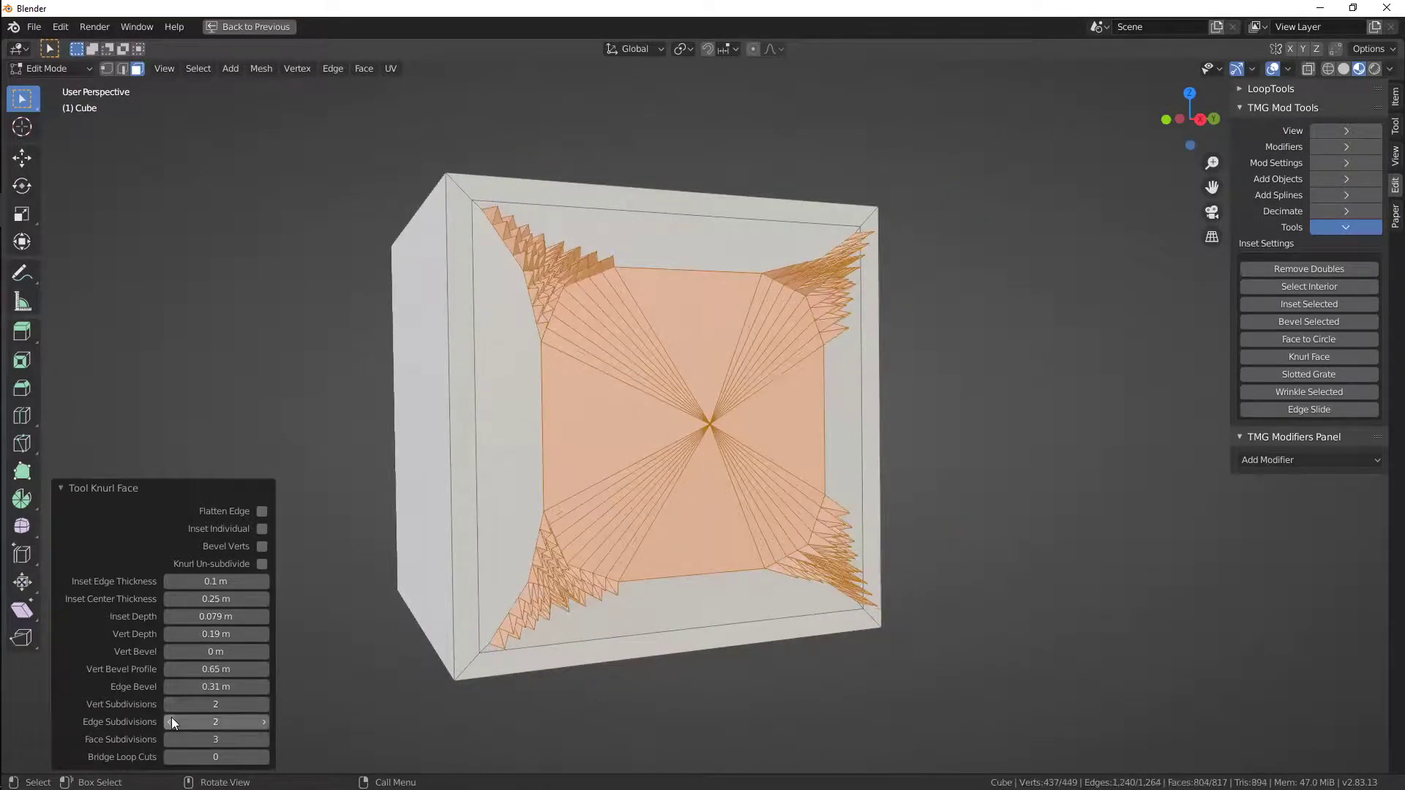
{"action": "left_click", "coordinate": [171, 721]}
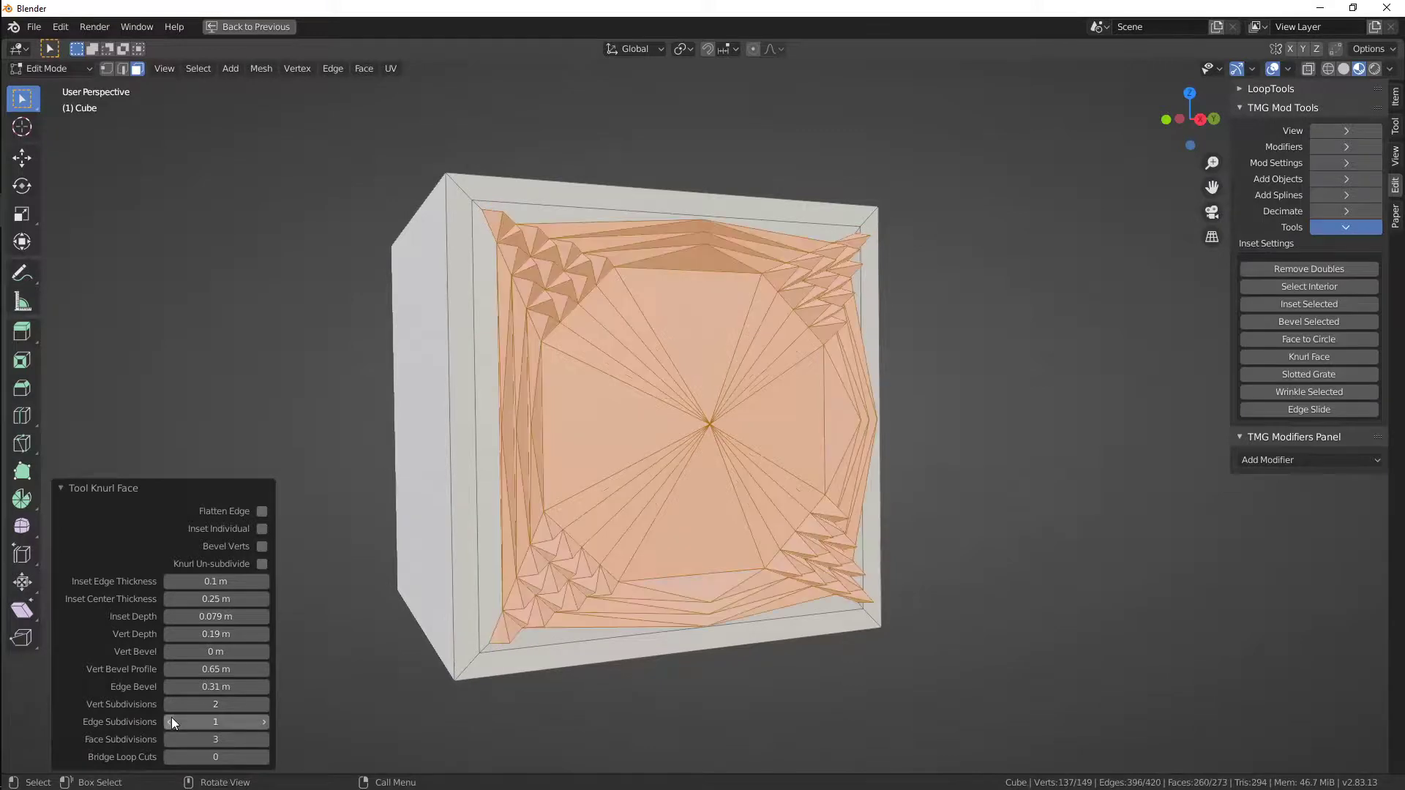
Adjust the knurl's edge subdivisions to 2
{"action": "left_click", "coordinate": [264, 721]}
{"action": "left_click", "coordinate": [264, 722]}
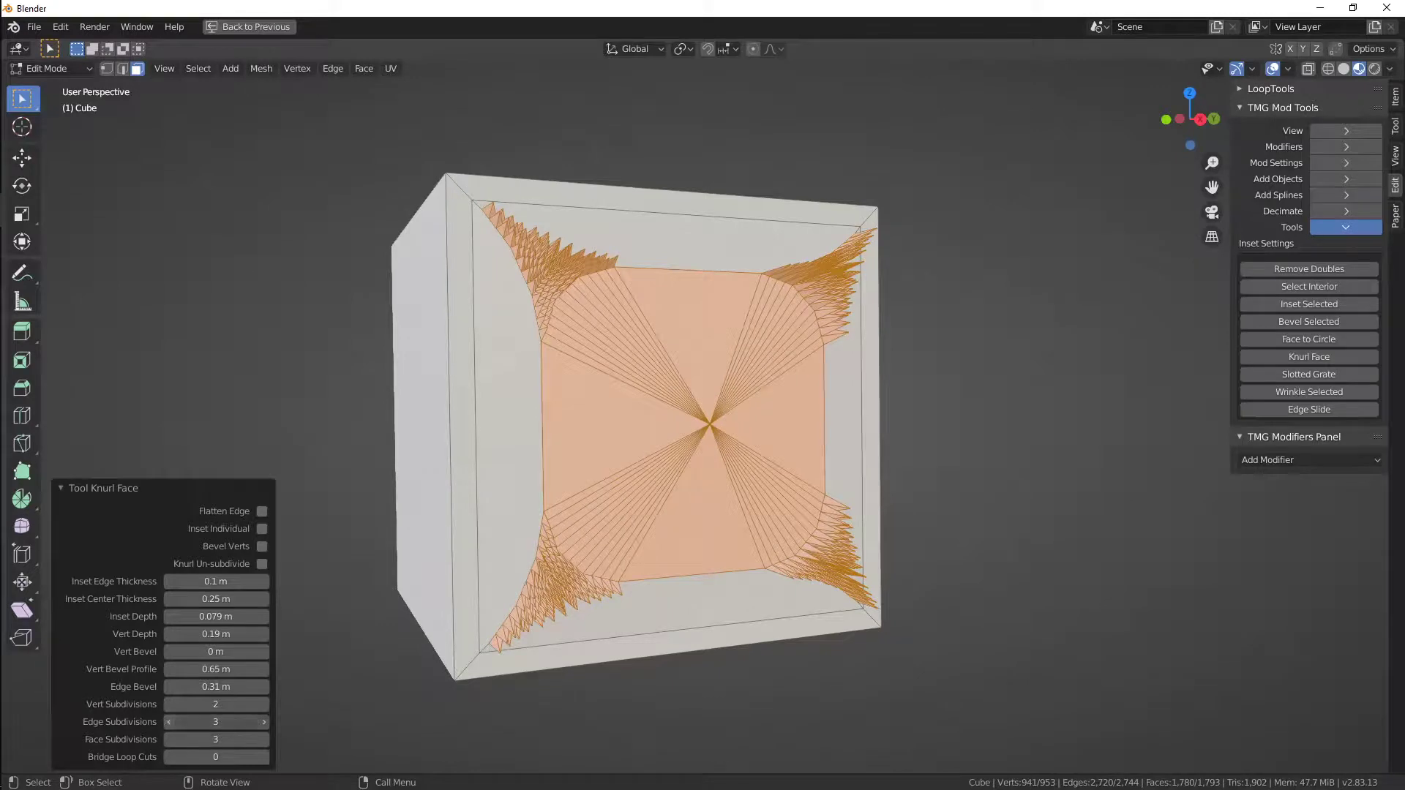
{"action": "left_click", "coordinate": [171, 721]}
Try 5 face subdivisions on the knurl, and reduce them to 0
{"action": "left_click", "coordinate": [262, 739]}
{"action": "left_click", "coordinate": [262, 739]}
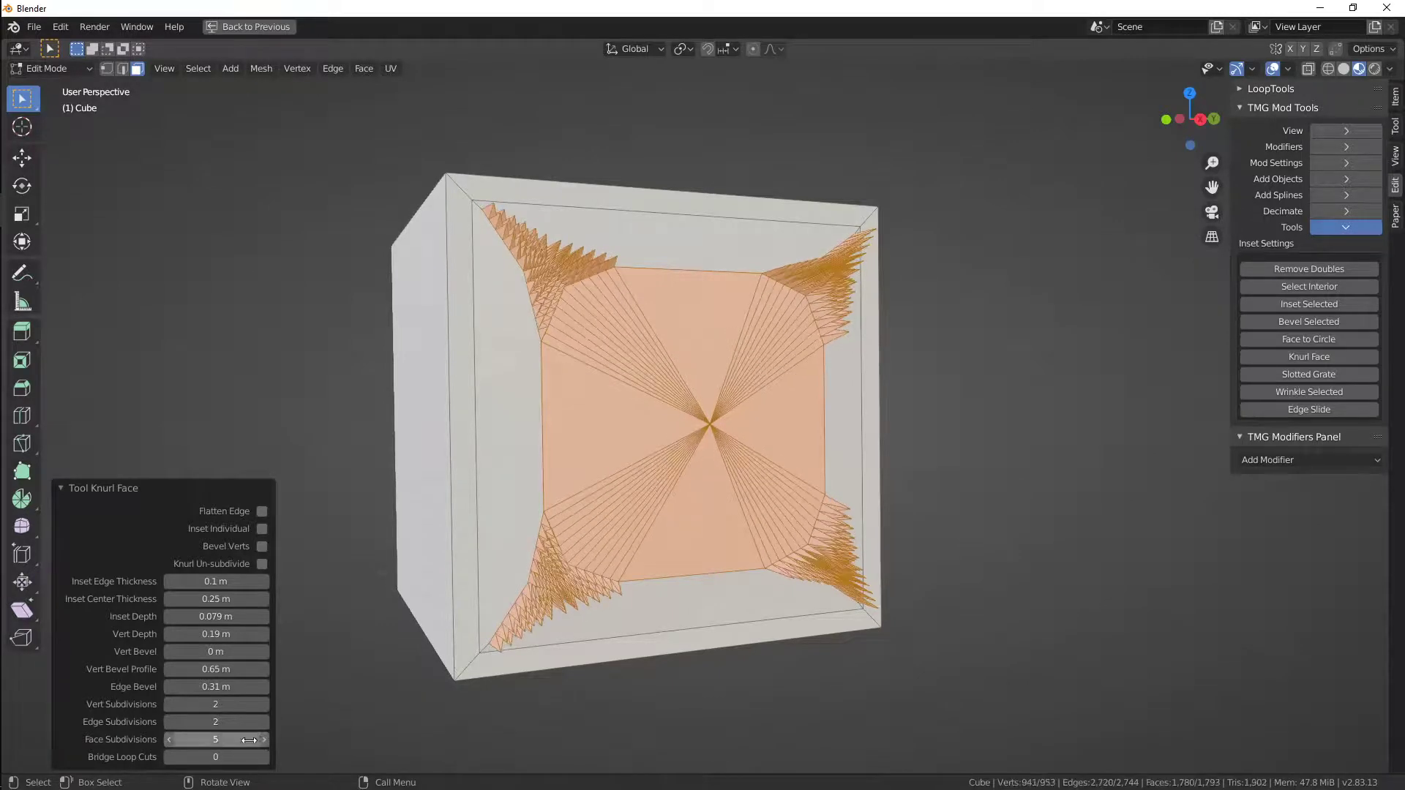
{"action": "left_click", "coordinate": [173, 743]}
{"action": "left_click", "coordinate": [173, 743]}
{"action": "left_click", "coordinate": [173, 744]}
{"action": "left_click", "coordinate": [173, 743]}
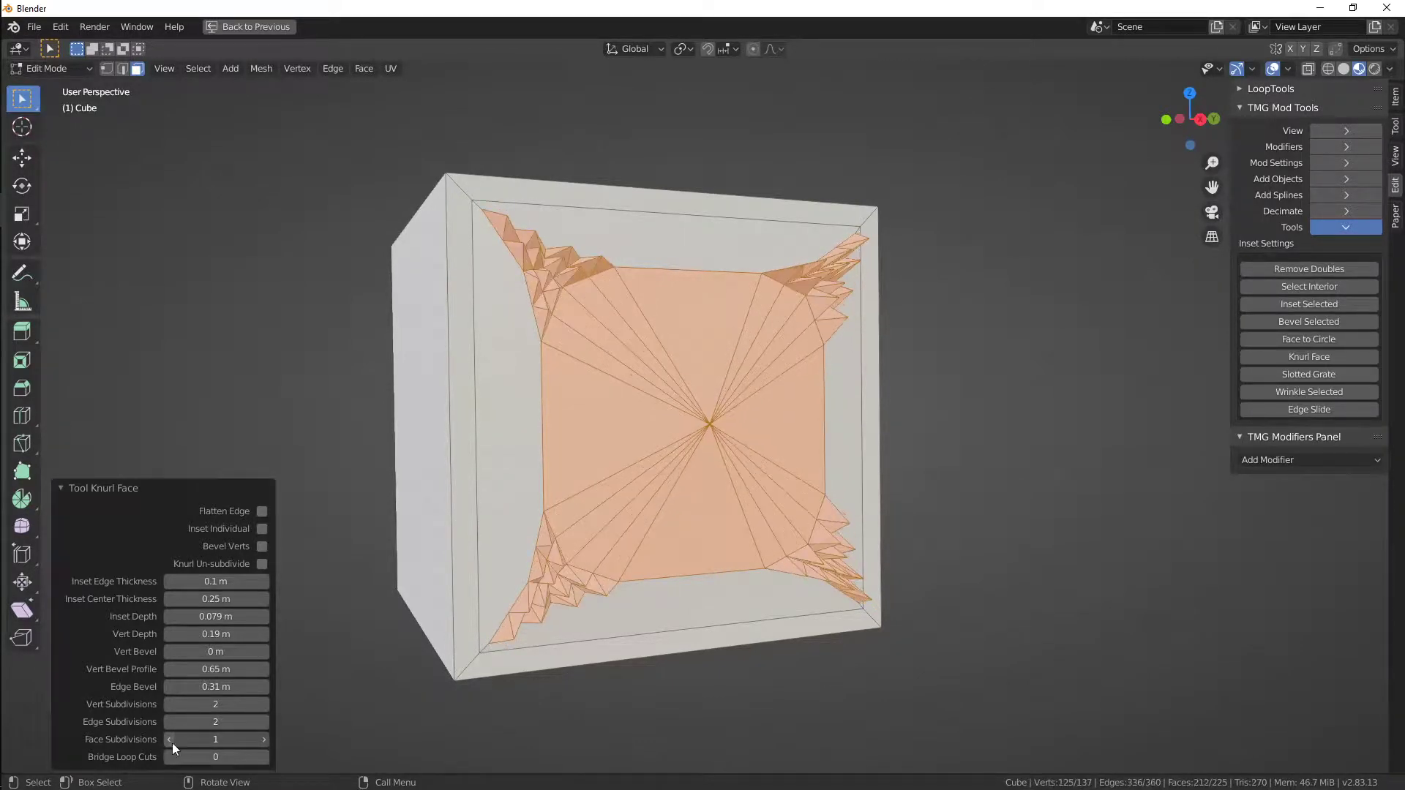
{"action": "left_click", "coordinate": [173, 743]}
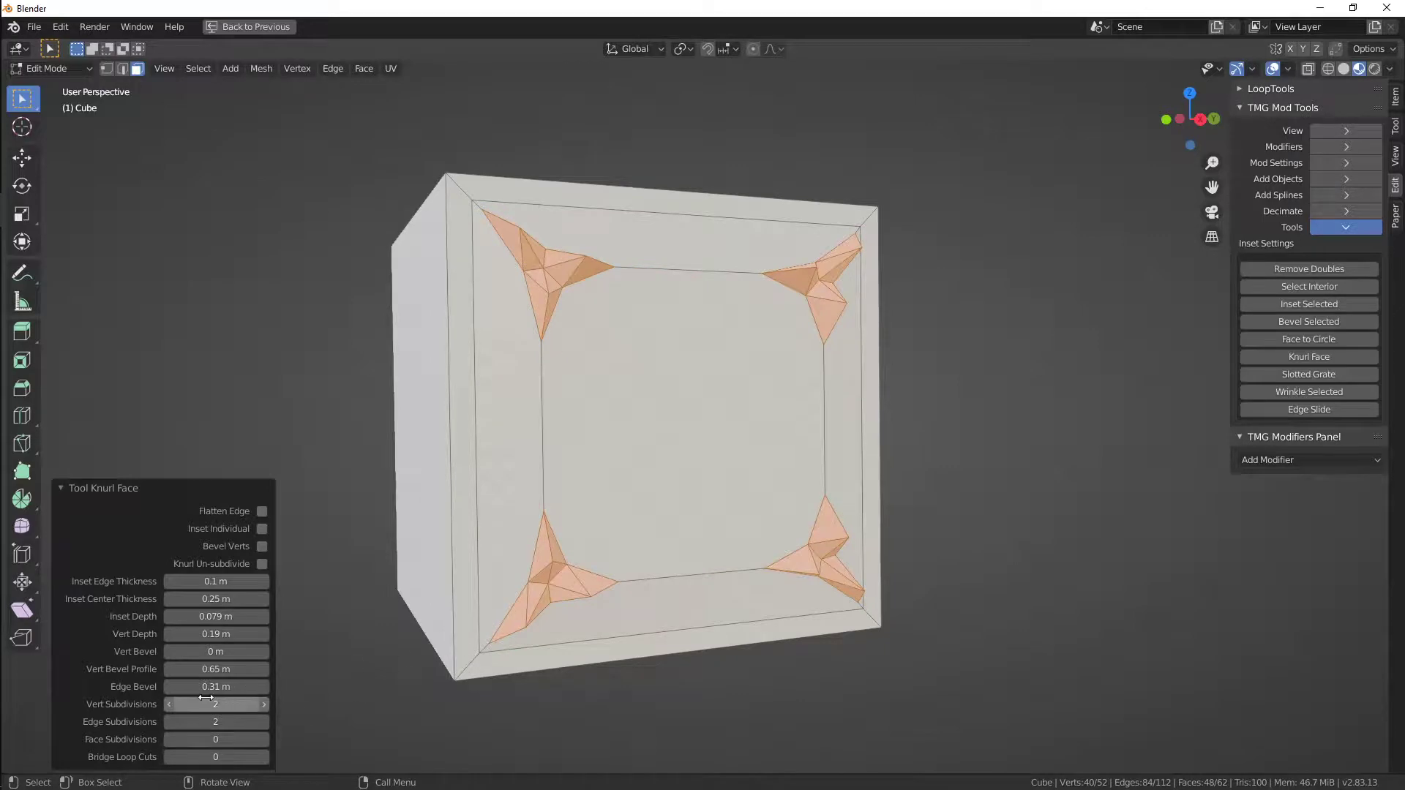
Tune the knurl: edge bevel 0.52 m, vert bevel profile 0.46 m, vert bevel 0.021 m, vert depth 0.2 m, center inset 0.15 m, edge inset 0.11 m
{"action": "left_click_drag", "start_coordinate": [206, 687], "coordinate": [234, 651]}
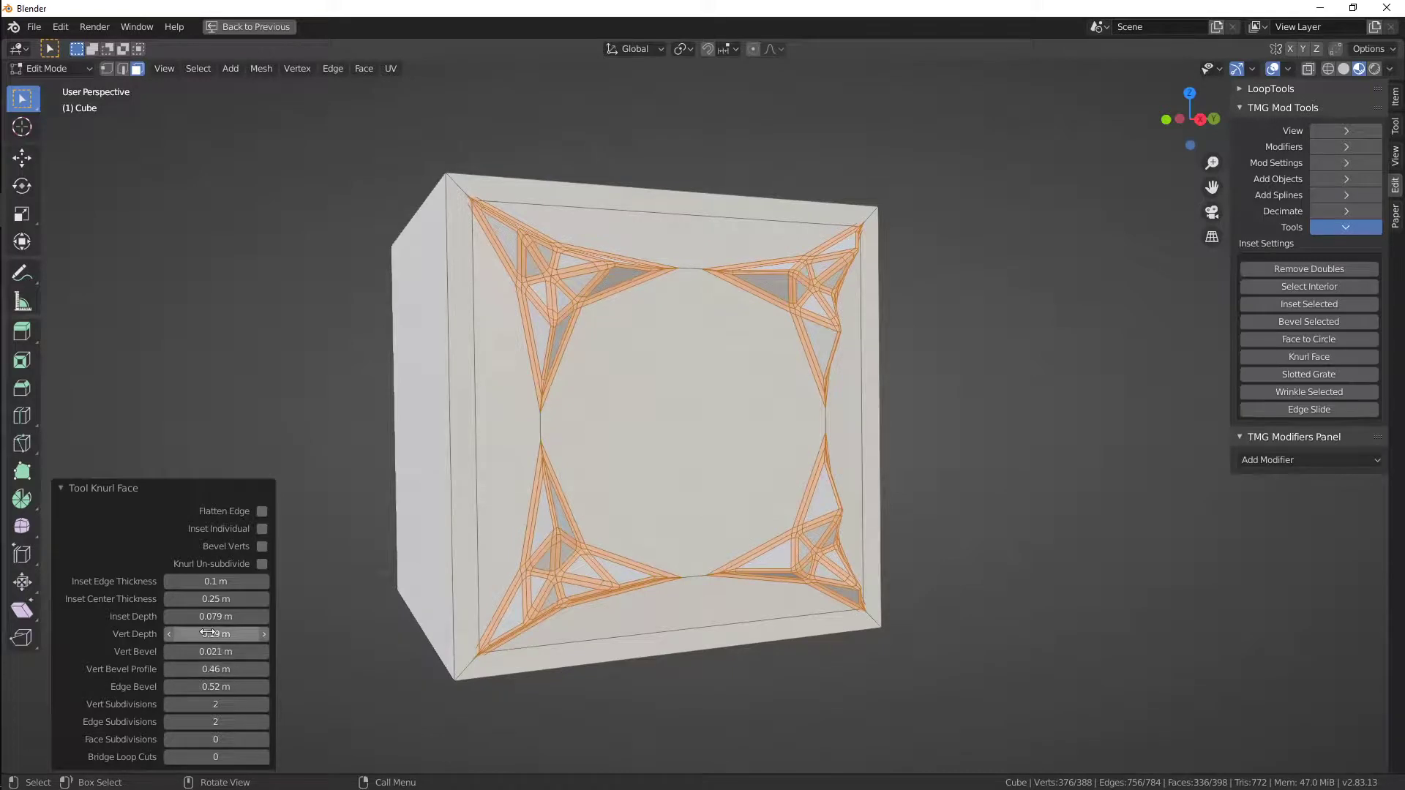
{"action": "left_click_drag", "start_coordinate": [215, 634], "coordinate": [214, 633]}
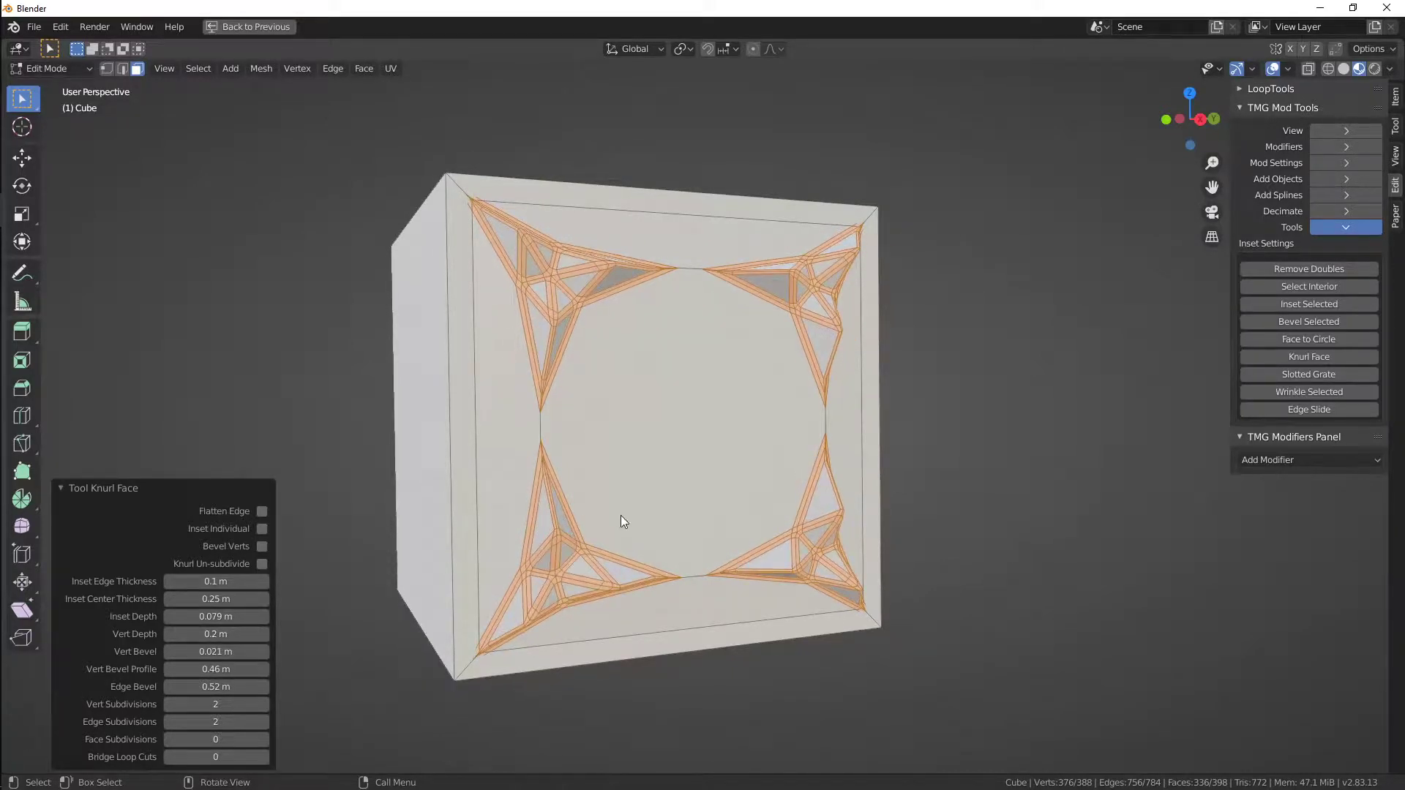
{"action": "mouse_move", "coordinate": [621, 522]}
{"action": "middle_mouse_down"}
{"action": "mouse_move", "coordinate": [682, 531]}
{"action": "mouse_move", "coordinate": [631, 516]}
{"action": "middle_mouse_up"}
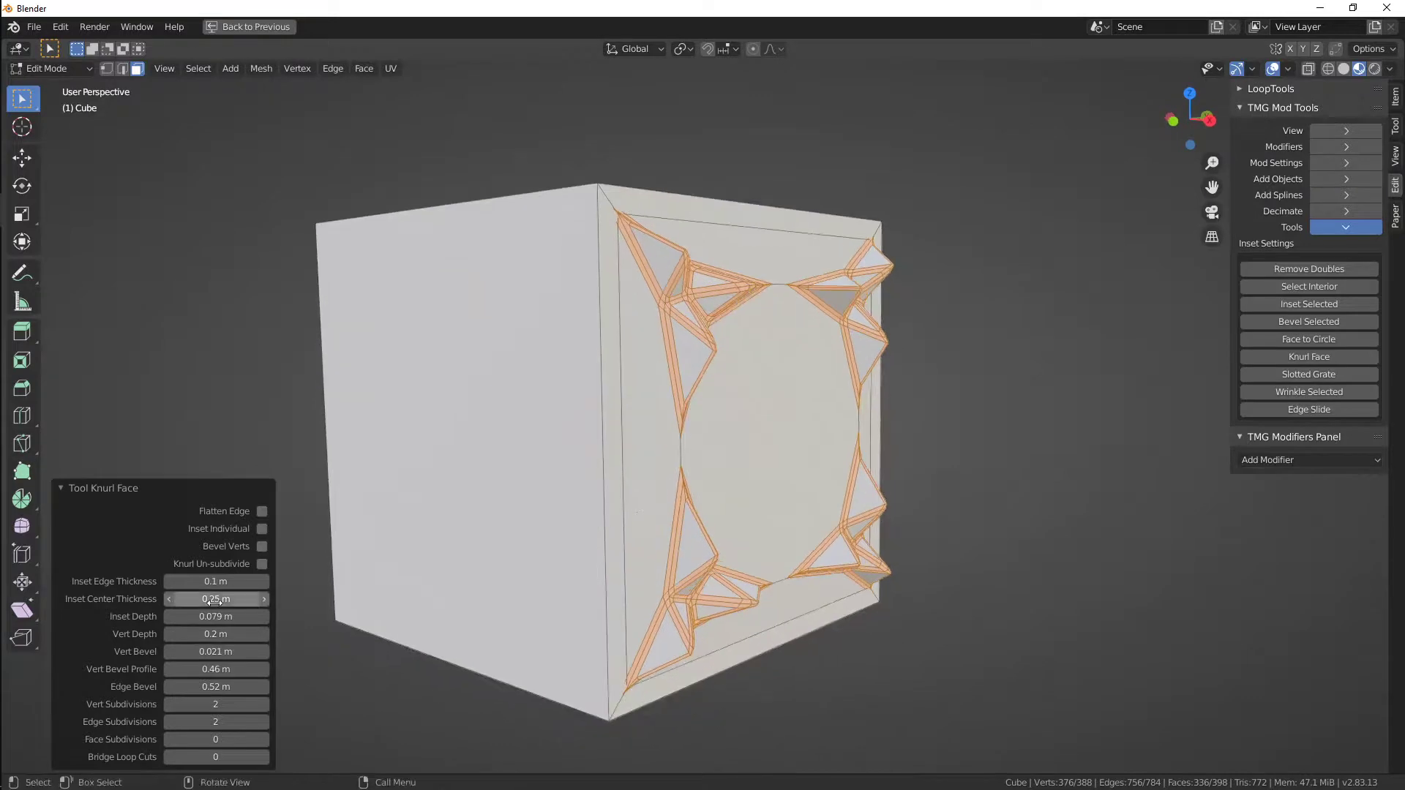
{"action": "mouse_move", "coordinate": [212, 598]}
{"action": "left_mouse_down"}
{"action": "mouse_move", "coordinate": [199, 599]}
{"action": "mouse_move", "coordinate": [205, 581]}
{"action": "left_mouse_up"}
Turn on Knurl Un-subdivide and compare the knurl with and without Bevel Verts, leaving Bevel Verts off
{"action": "left_click", "coordinate": [262, 546]}
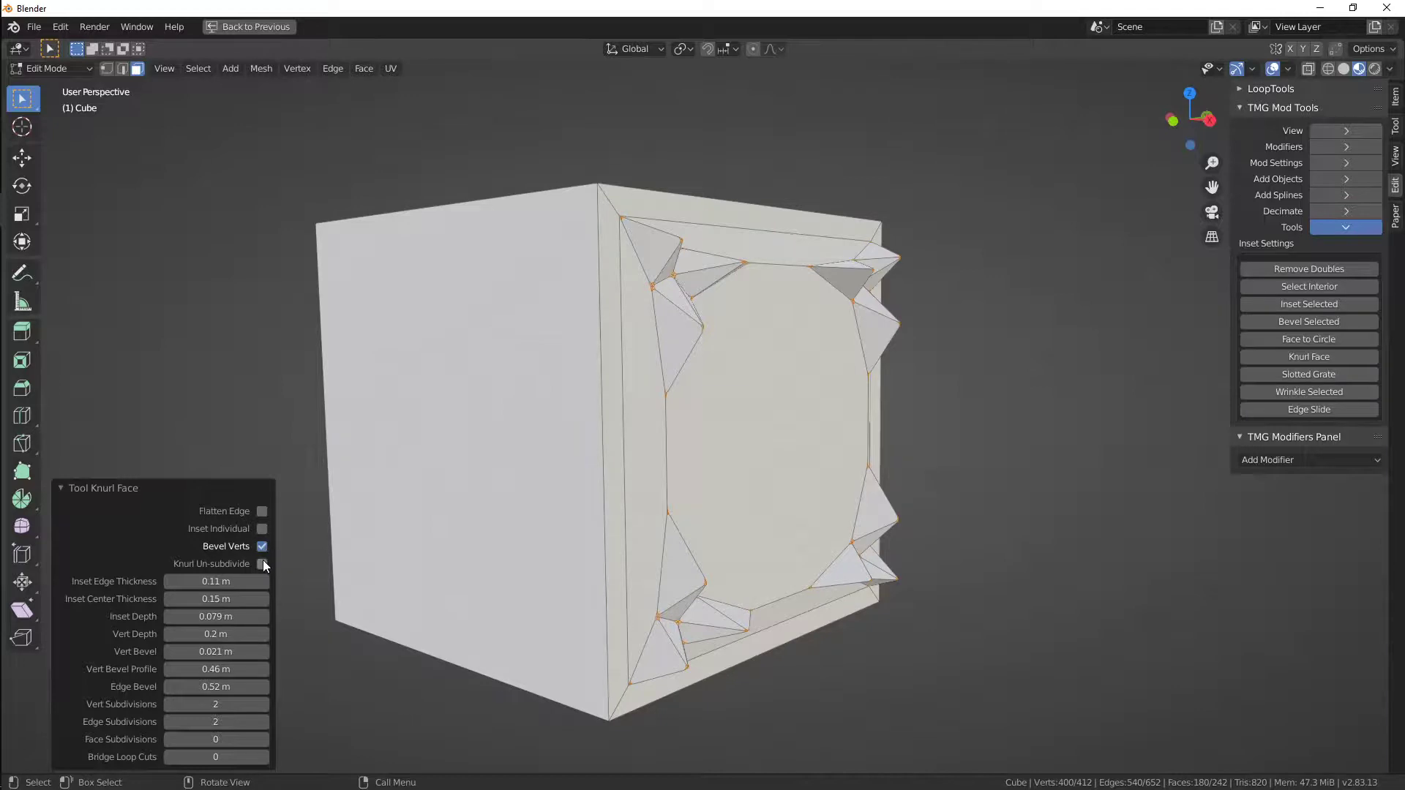
{"action": "left_click", "coordinate": [262, 564]}
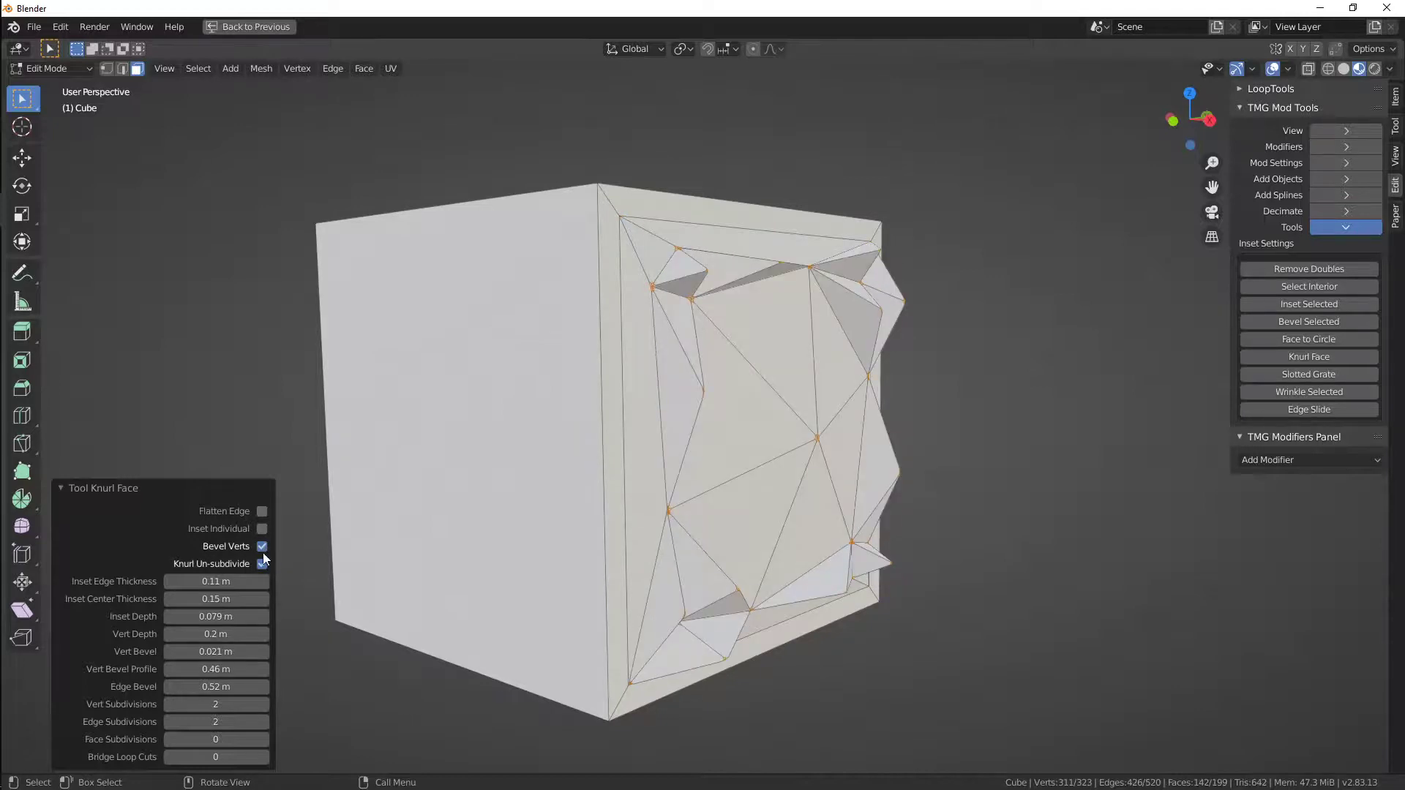
{"action": "left_click", "coordinate": [262, 545]}
{"action": "left_click", "coordinate": [262, 546]}
{"action": "left_click", "coordinate": [262, 546]}
Try Inset Individual and Flatten Edge on the knurled face, switching each back off
{"action": "left_click", "coordinate": [262, 528]}
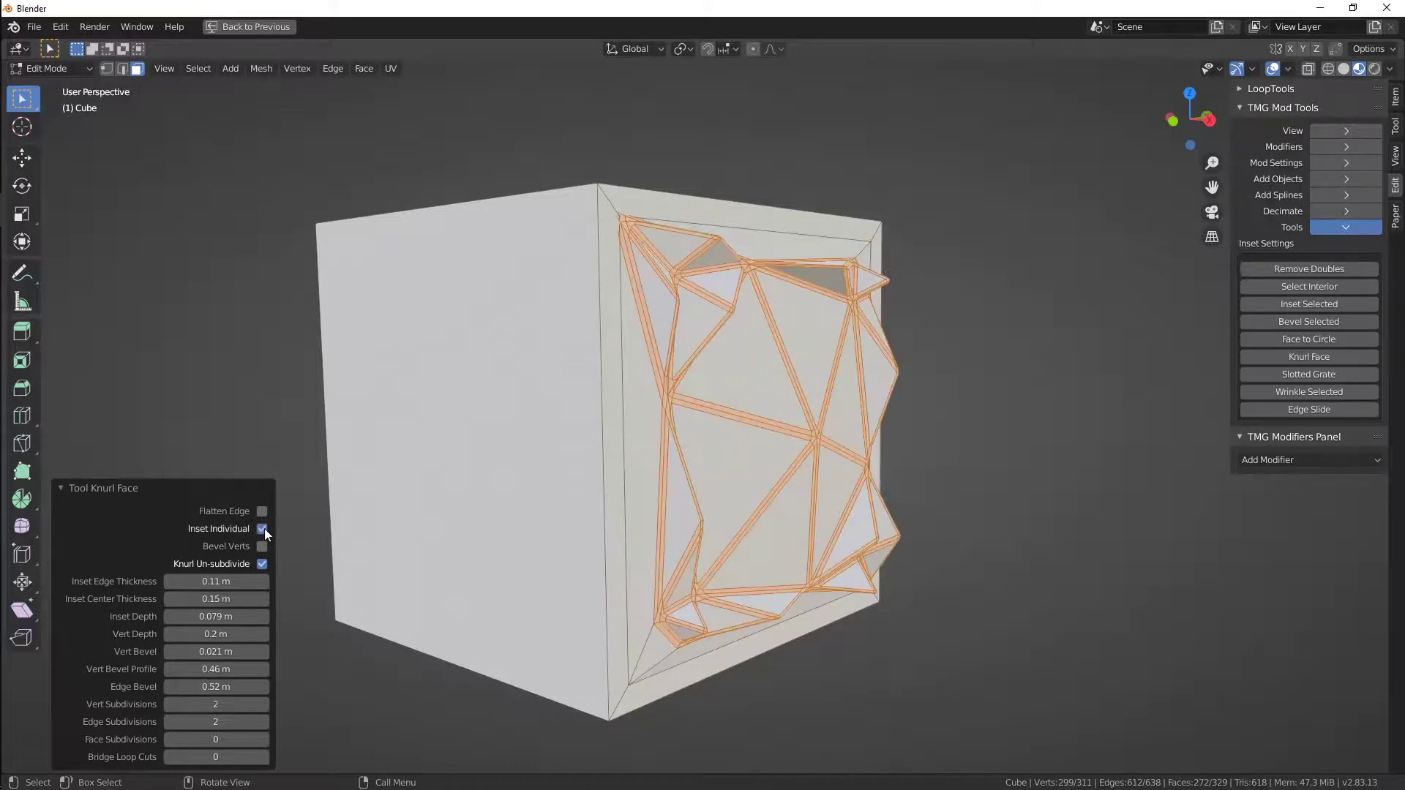
{"action": "middle_click_drag", "start_coordinate": [265, 529], "coordinate": [301, 547]}
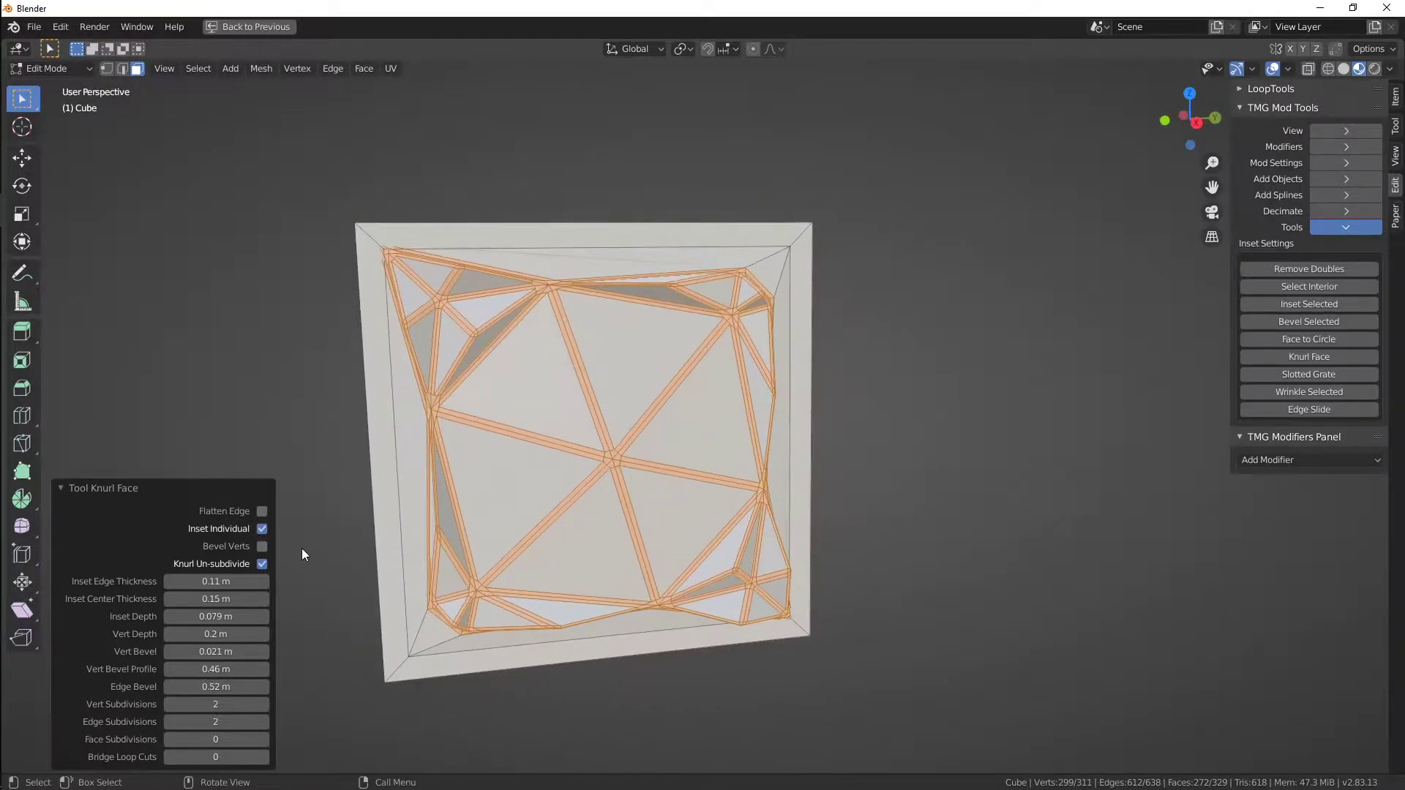
{"action": "left_click", "coordinate": [262, 529]}
{"action": "left_click", "coordinate": [262, 511]}
{"action": "left_click", "coordinate": [262, 511]}
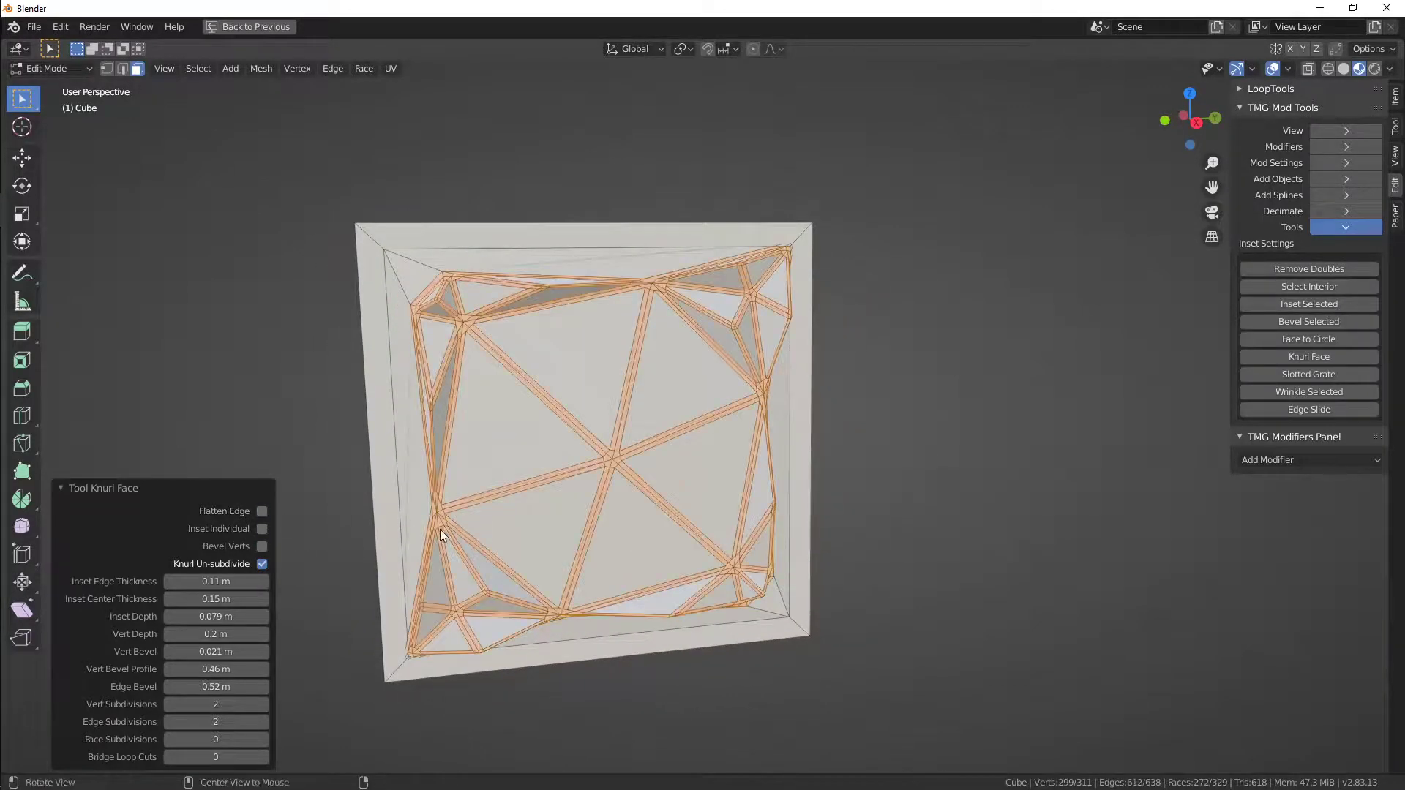
Set the knurl's edge subdivisions to 5 and inspect the knurled cube in Object Mode
{"action": "middle_click_drag", "start_coordinate": [440, 529], "coordinate": [241, 642]}
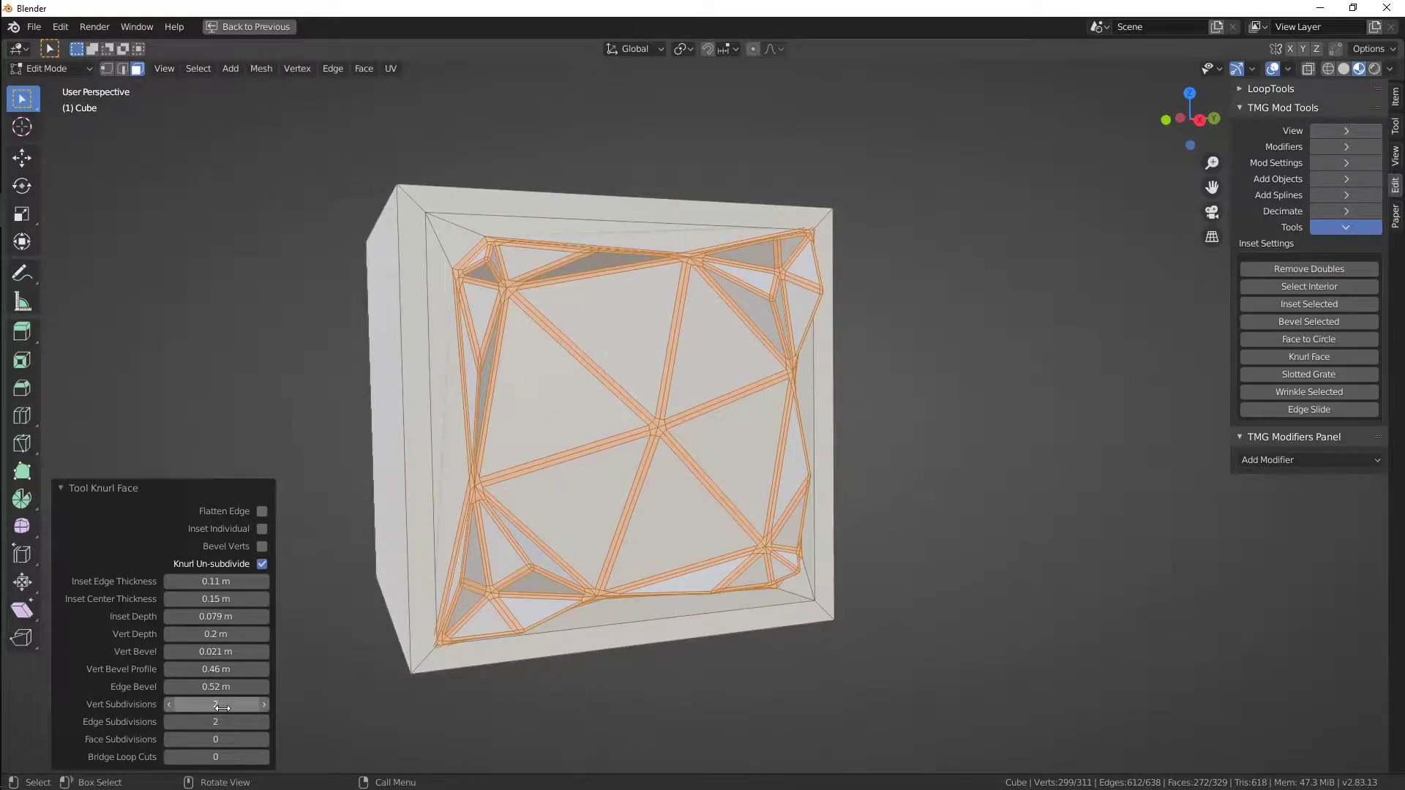
{"action": "mouse_move", "coordinate": [222, 708]}
{"action": "left_mouse_down"}
{"action": "mouse_move", "coordinate": [246, 707]}
{"action": "mouse_move", "coordinate": [221, 708]}
{"action": "mouse_move", "coordinate": [241, 708]}
{"action": "mouse_move", "coordinate": [221, 708]}
{"action": "mouse_move", "coordinate": [225, 725]}
{"action": "mouse_move", "coordinate": [246, 725]}
{"action": "mouse_move", "coordinate": [223, 725]}
{"action": "mouse_move", "coordinate": [235, 722]}
{"action": "left_mouse_up"}
{"action": "middle_click_drag", "start_coordinate": [517, 544], "coordinate": [515, 581]}
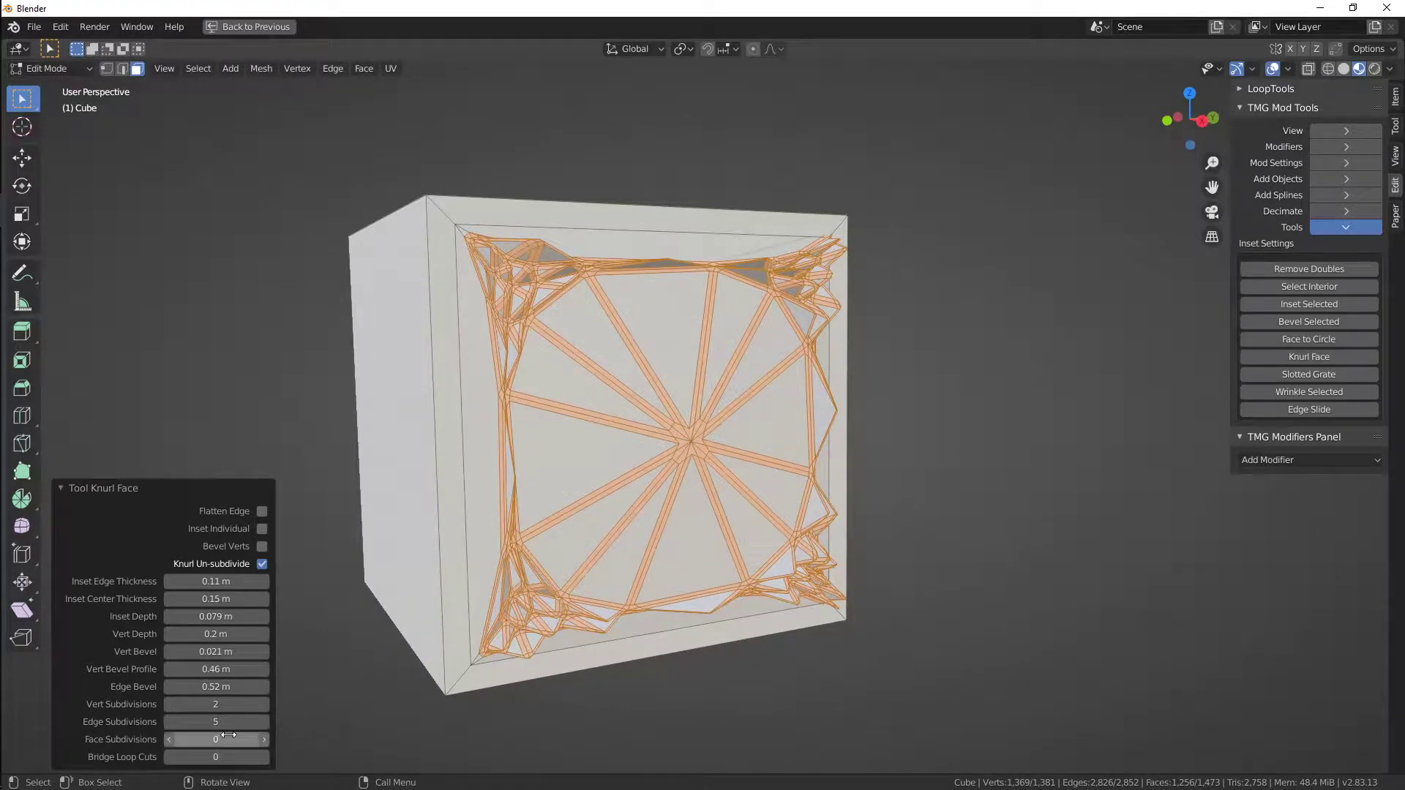
{"action": "mouse_move", "coordinate": [227, 735]}
{"action": "left_mouse_down"}
{"action": "mouse_move", "coordinate": [240, 735]}
{"action": "mouse_move", "coordinate": [227, 735]}
{"action": "left_mouse_up"}
{"action": "key", "text": "Tab"}
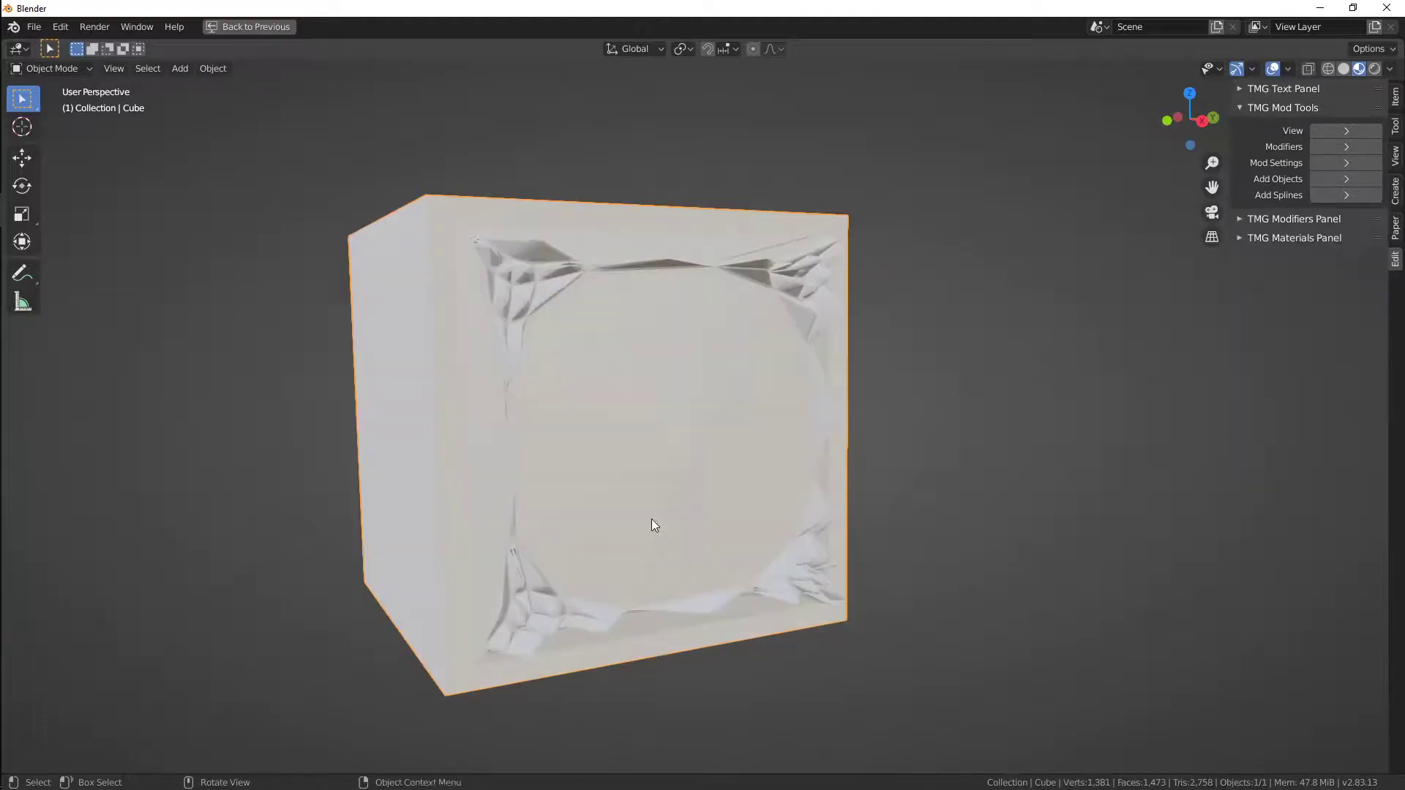
{"action": "middle_click_drag", "start_coordinate": [653, 524], "coordinate": [753, 344]}
In Edit Mode, select two adjacent side faces of the cube and apply Knurl Face to them
{"action": "key", "text": "Tab"}
{"action": "left_click", "coordinate": [755, 351]}
{"action": "middle_click_drag", "start_coordinate": [1011, 418], "coordinate": [1281, 358]}
{"action": "left_click", "coordinate": [764, 448], "text": "shift"}
{"action": "left_click", "coordinate": [1317, 358]}
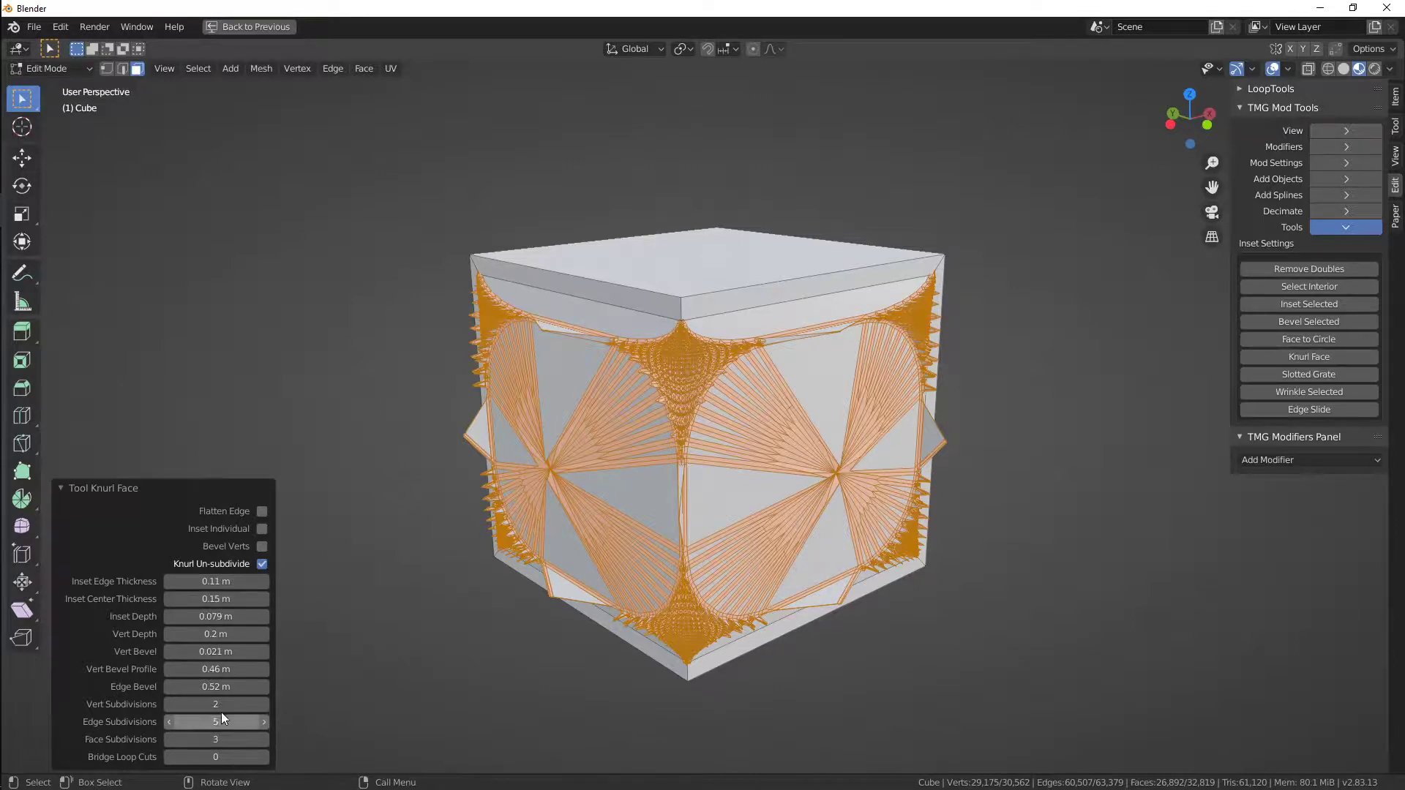
Set the knurl's vert and edge subdivisions to 0 and face subdivisions to 3, testing Bevel Verts and leaving it off
{"action": "left_click_drag", "start_coordinate": [233, 705], "coordinate": [192, 739]}
{"action": "left_click", "coordinate": [264, 739]}
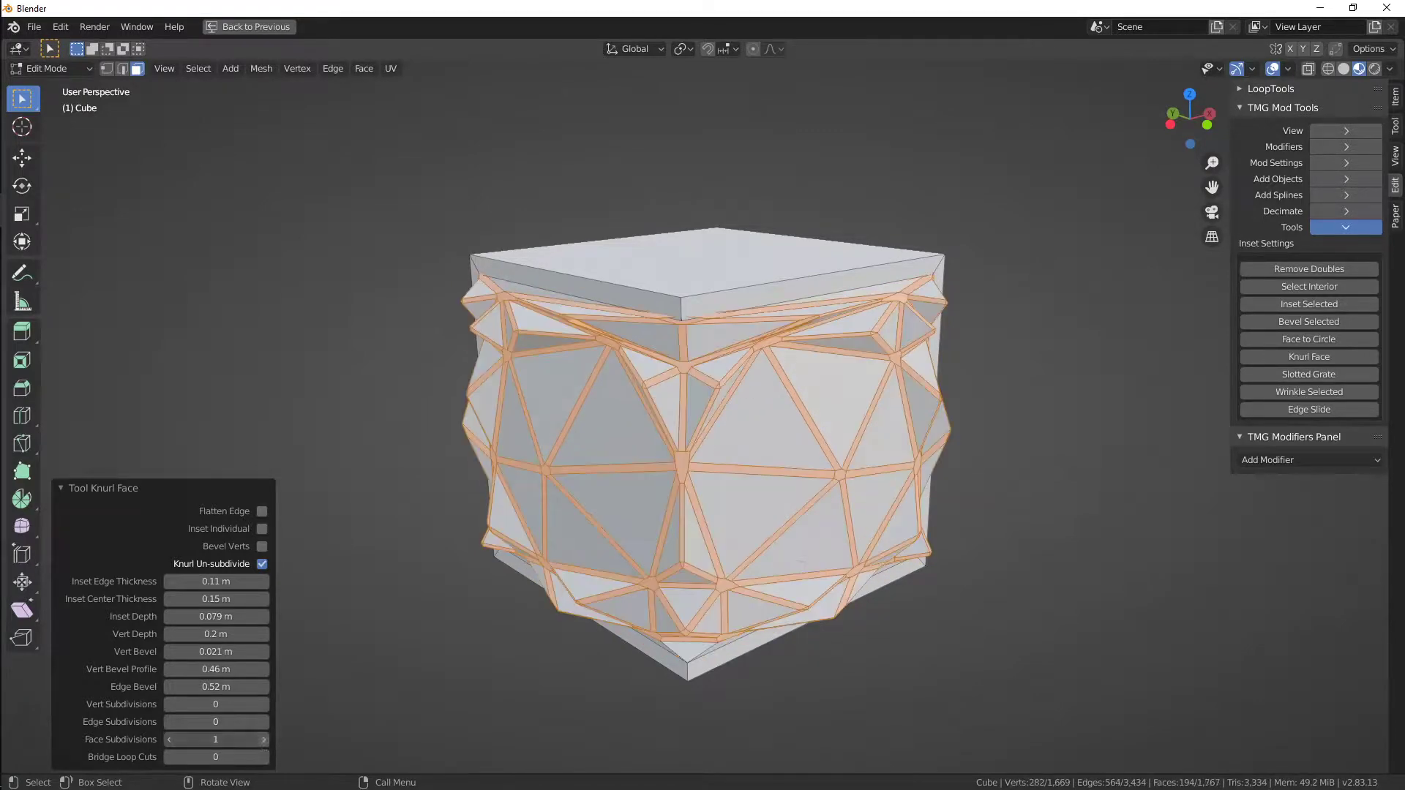
{"action": "left_click", "coordinate": [264, 739]}
{"action": "left_click", "coordinate": [263, 739]}
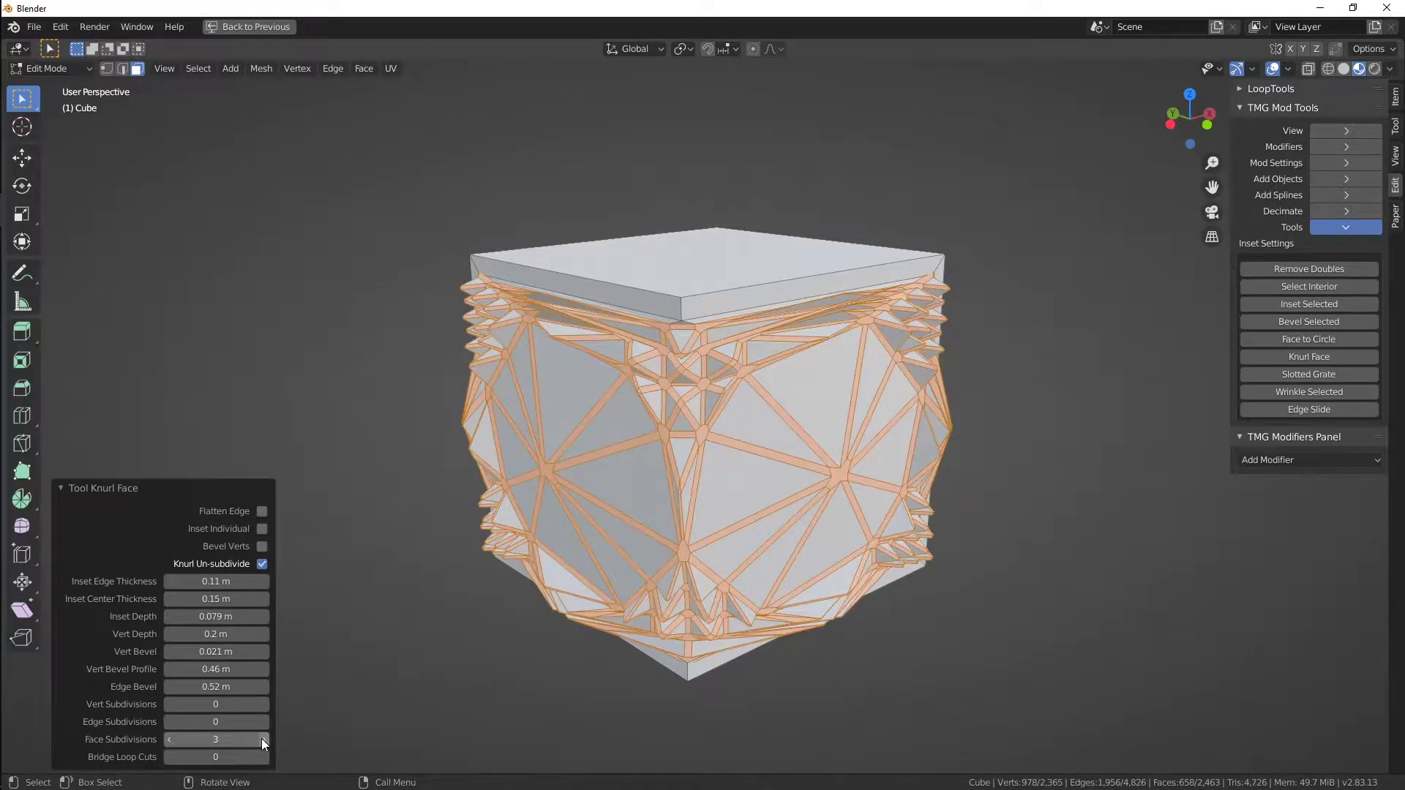
{"action": "left_click", "coordinate": [262, 547]}
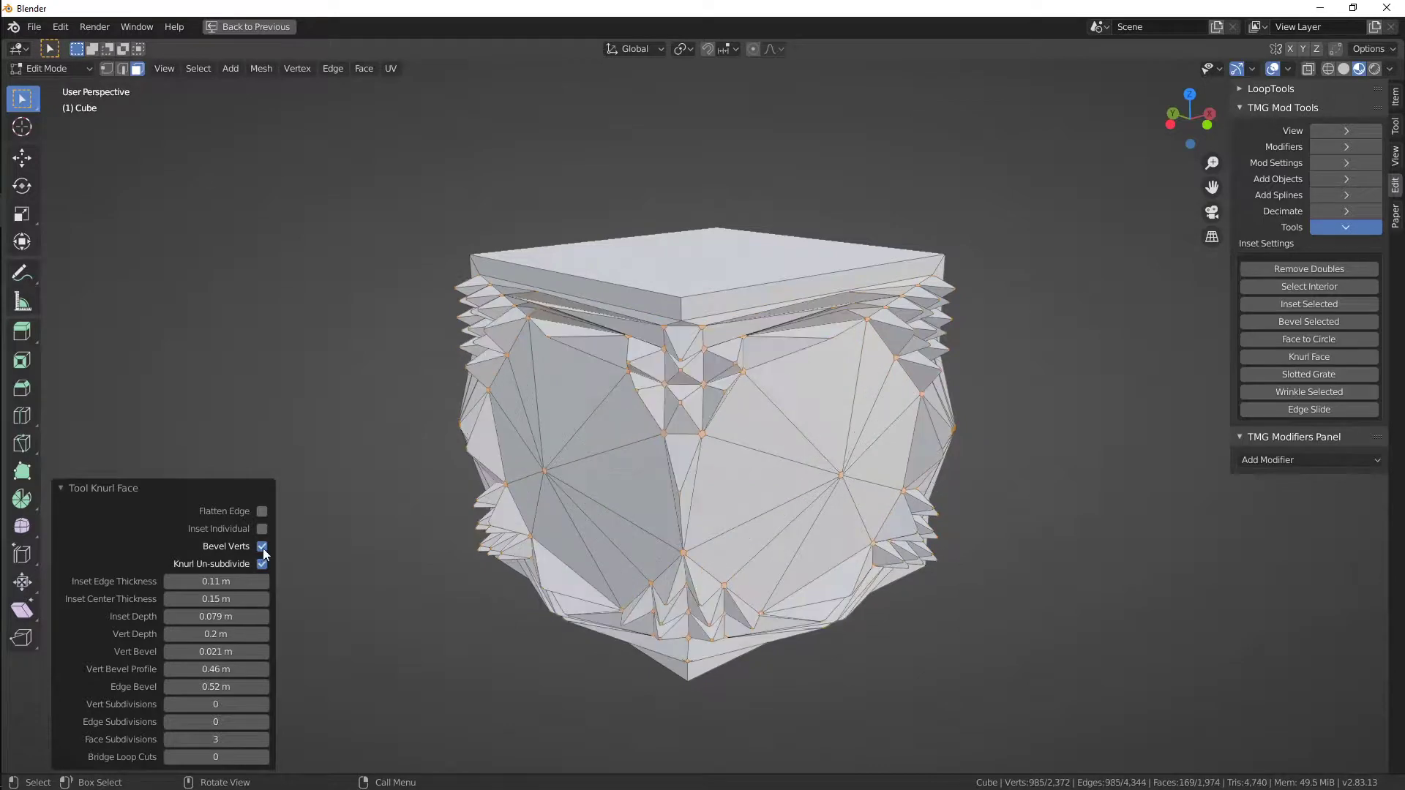
{"action": "left_click", "coordinate": [262, 547]}
Set the knurl's edge subdivisions to 1 and its edge bevel to 0 m
{"action": "mouse_move", "coordinate": [551, 607]}
{"action": "middle_mouse_down"}
{"action": "mouse_move", "coordinate": [540, 573]}
{"action": "mouse_move", "coordinate": [543, 615]}
{"action": "middle_mouse_up"}
{"action": "left_click_drag", "start_coordinate": [214, 719], "coordinate": [190, 688]}
{"action": "left_click", "coordinate": [220, 688]}
{"action": "type", "text": "0"}
{"action": "key", "text": "Return"}
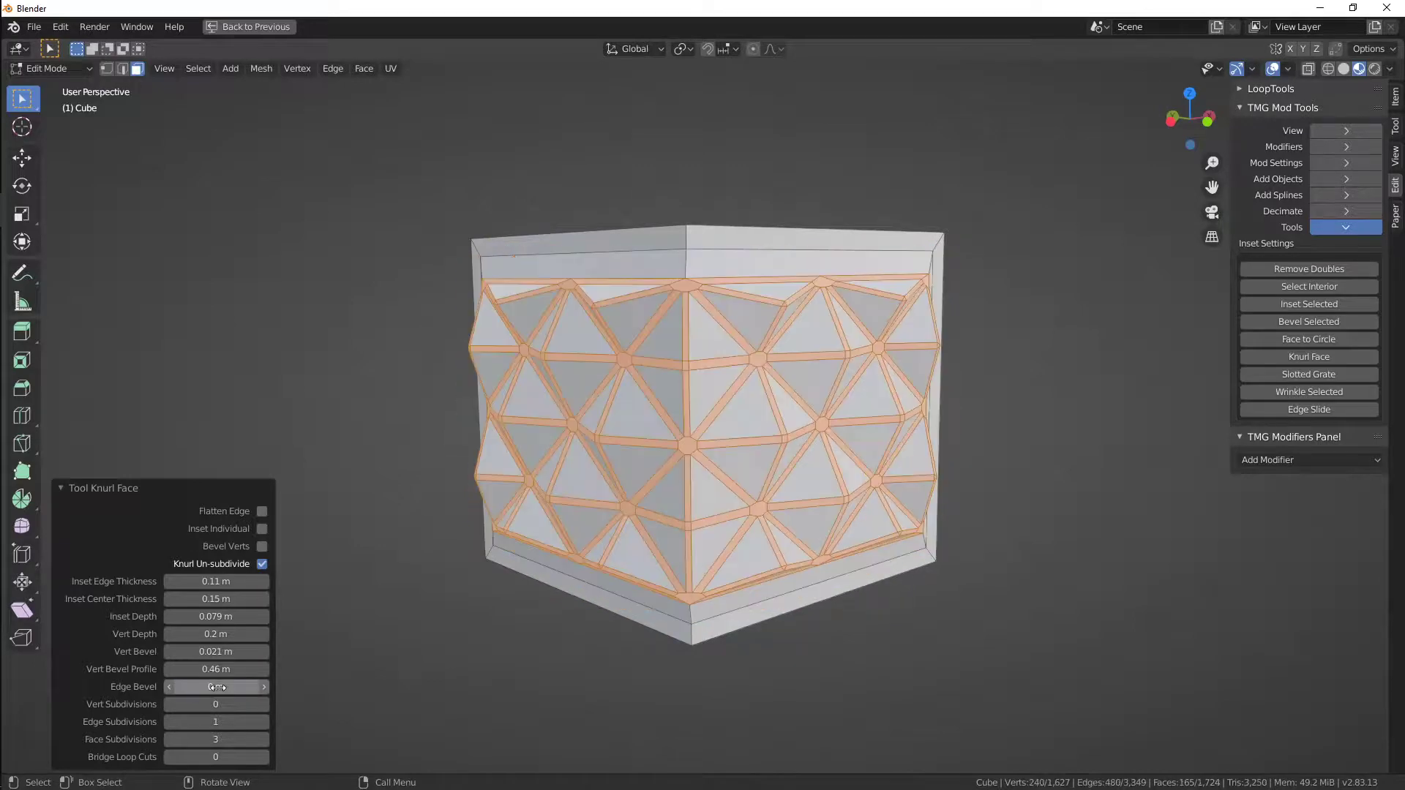
Set the knurl's vert bevel profile and vert bevel to 0 m
{"action": "left_click", "coordinate": [221, 670]}
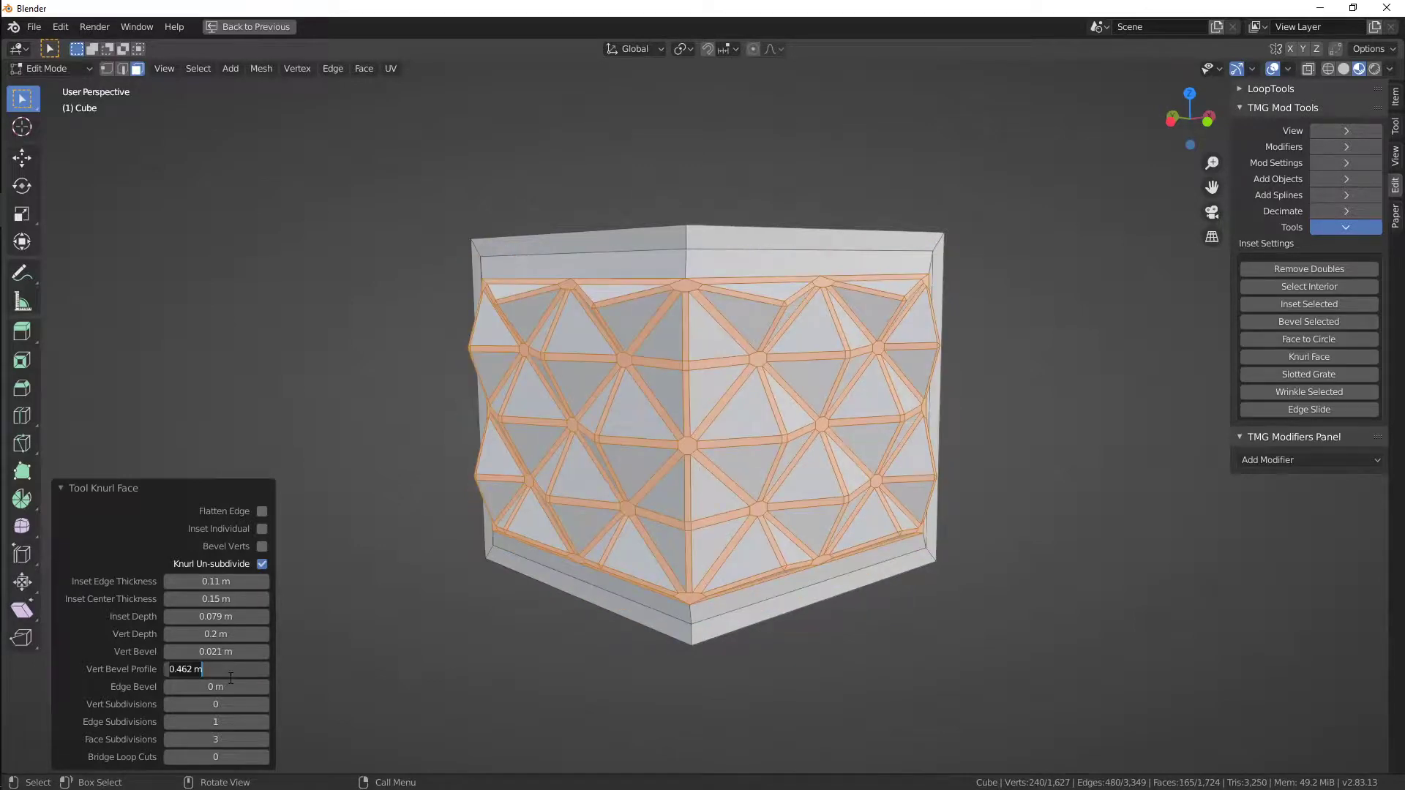
{"action": "left_click", "coordinate": [232, 669]}
{"action": "key", "text": "shift+Tab"}
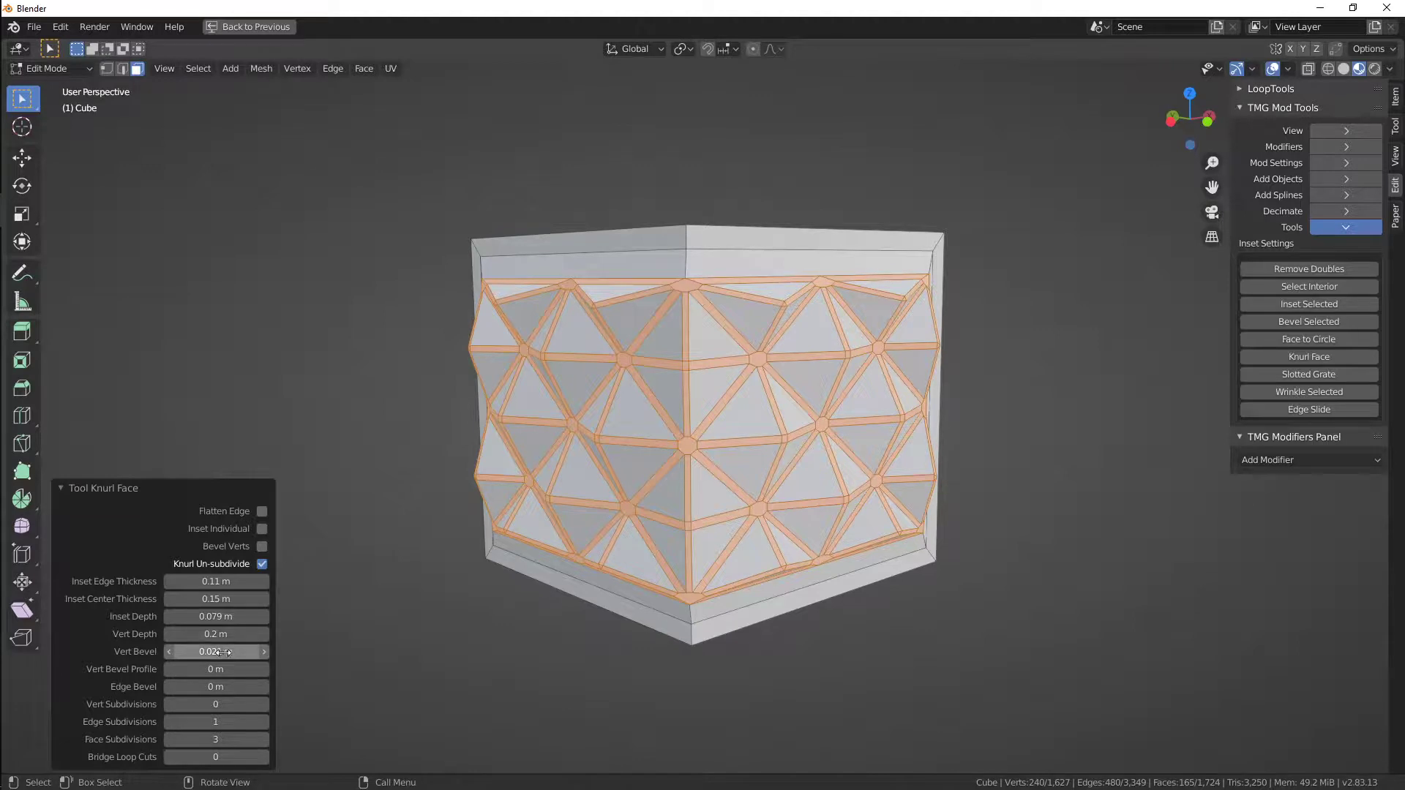
{"action": "type", "text": "0"}
{"action": "key", "text": "Return"}
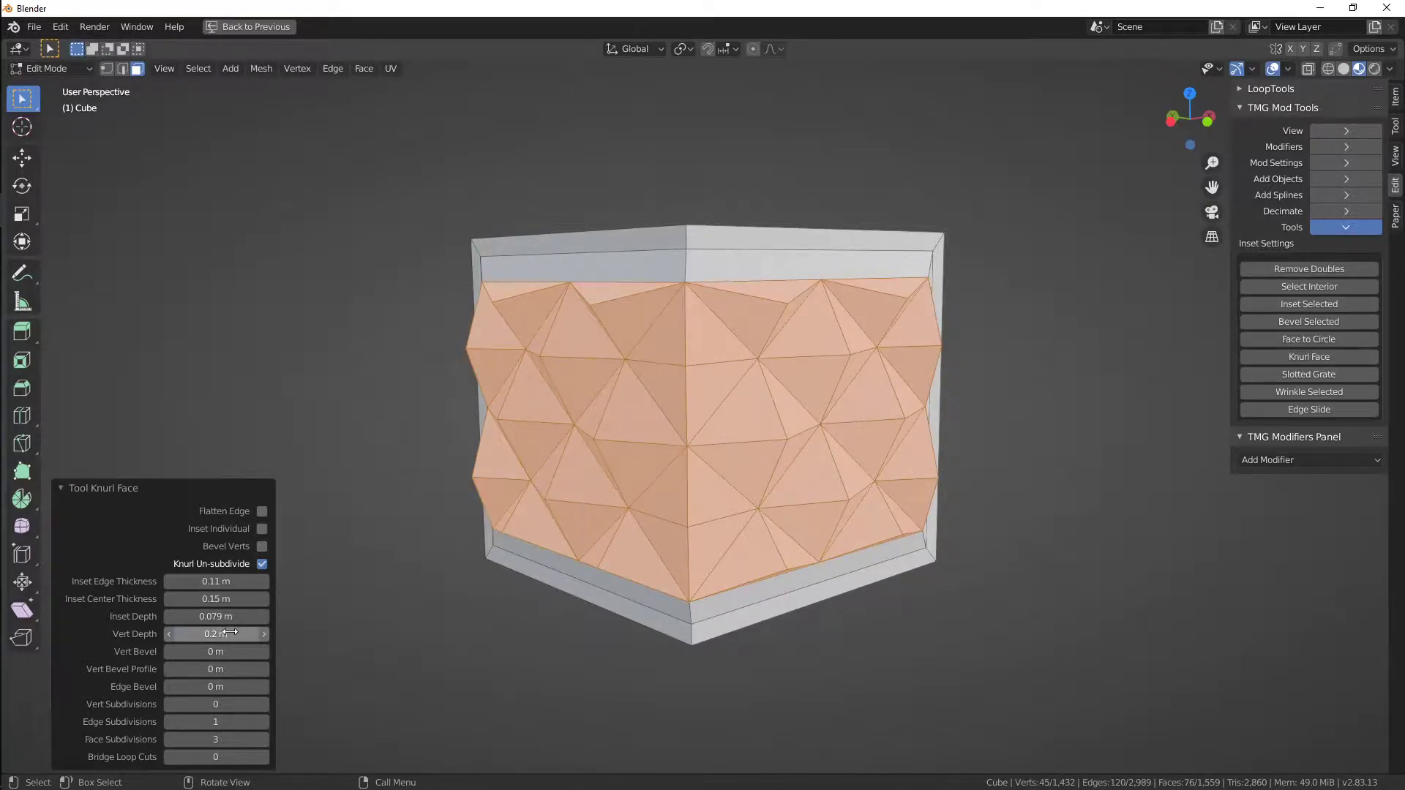
Set the knurl's vert depth and inset depth to 0 m
{"action": "left_click_drag", "start_coordinate": [227, 633], "coordinate": [239, 633]}
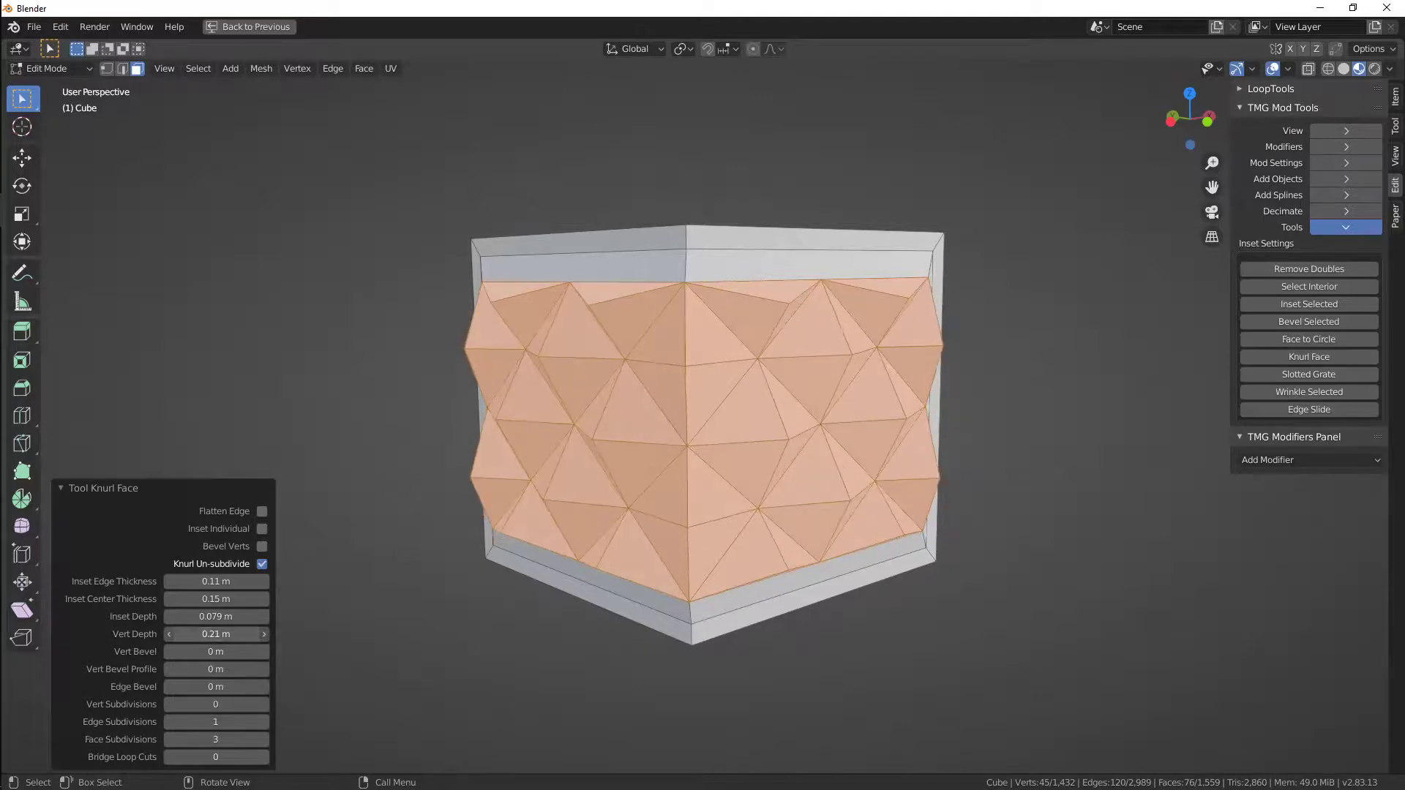
{"action": "key", "text": "Return"}
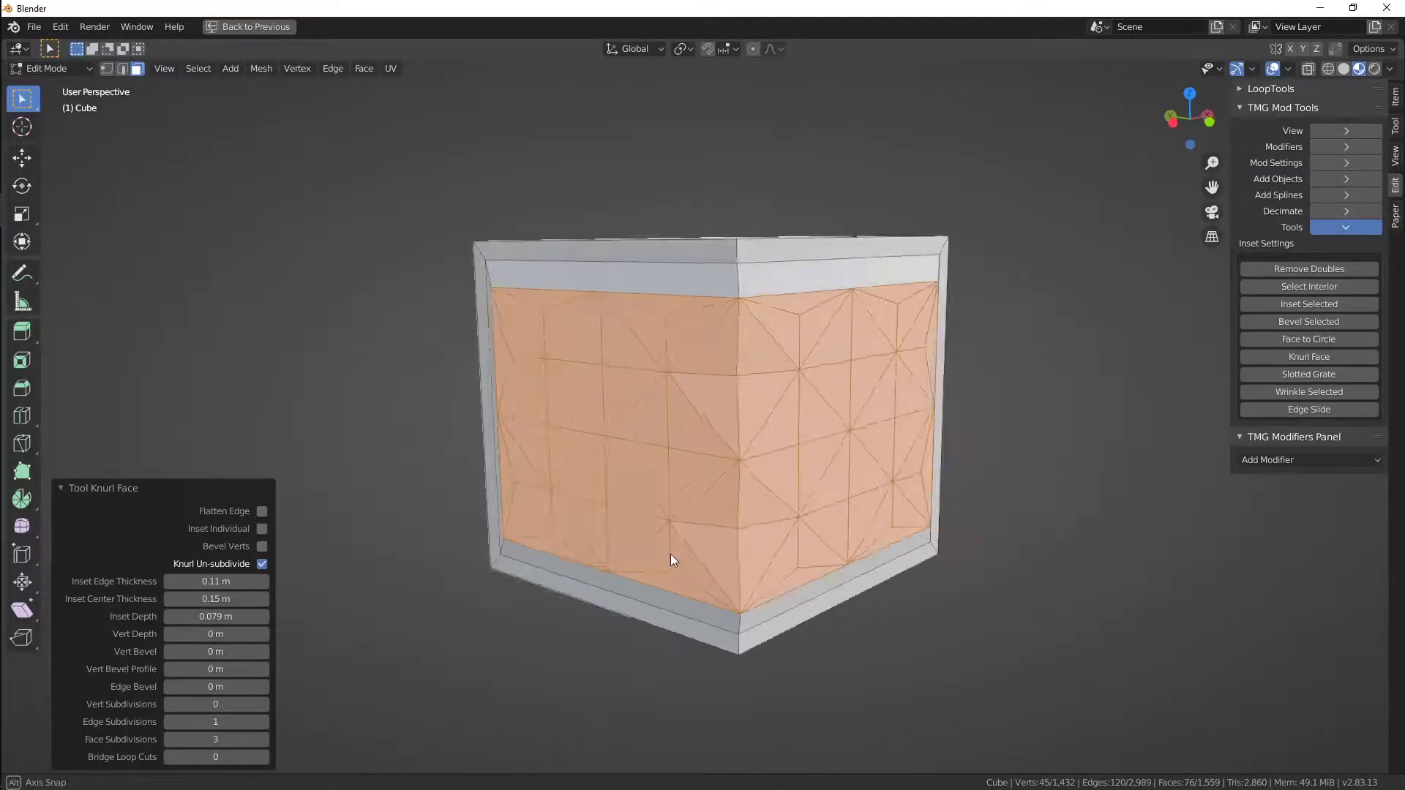
{"action": "middle_click_drag", "start_coordinate": [668, 558], "coordinate": [696, 524]}
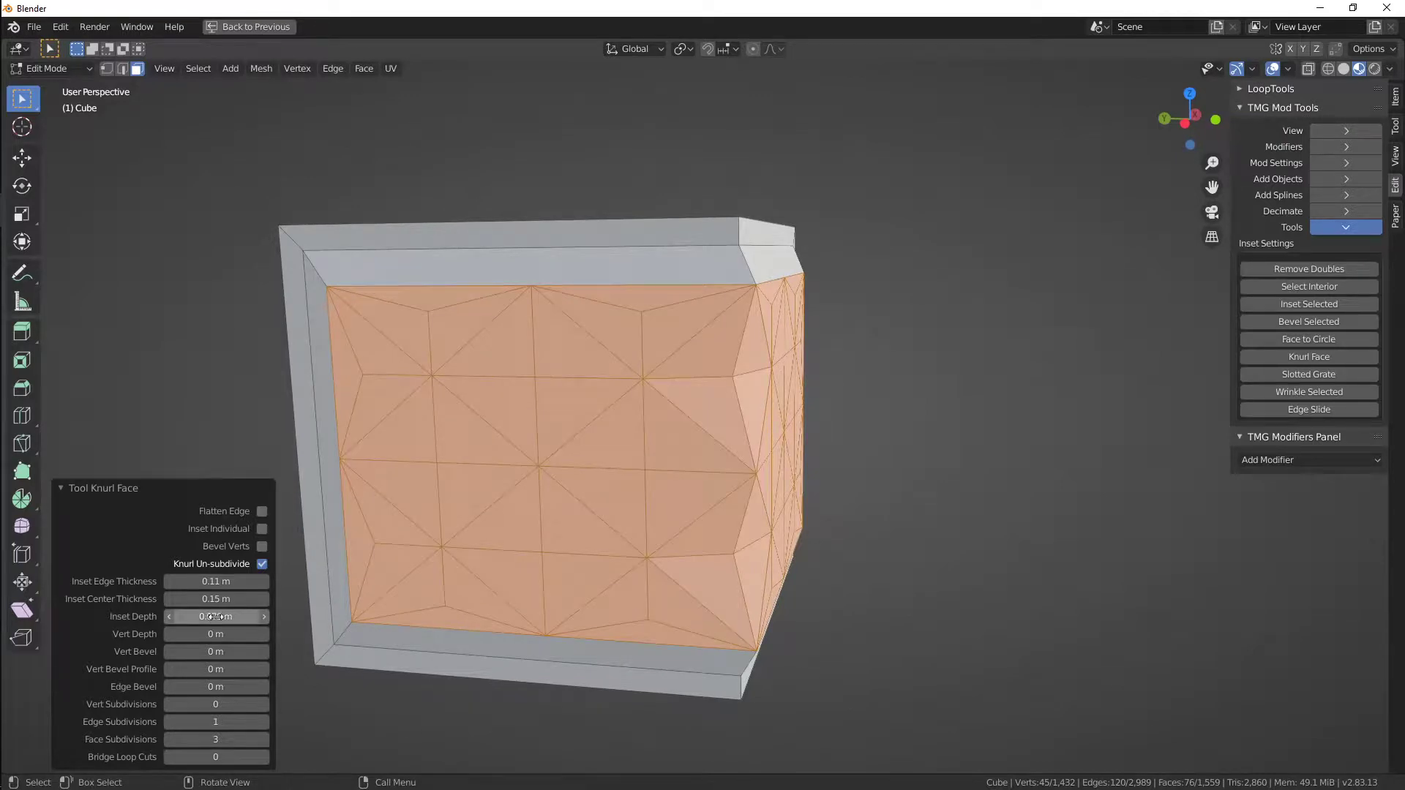
{"action": "left_click_drag", "start_coordinate": [216, 616], "coordinate": [216, 616]}
{"action": "key", "text": "ctrl+a"}
{"action": "type", "text": "0"}
{"action": "key", "text": "Return"}
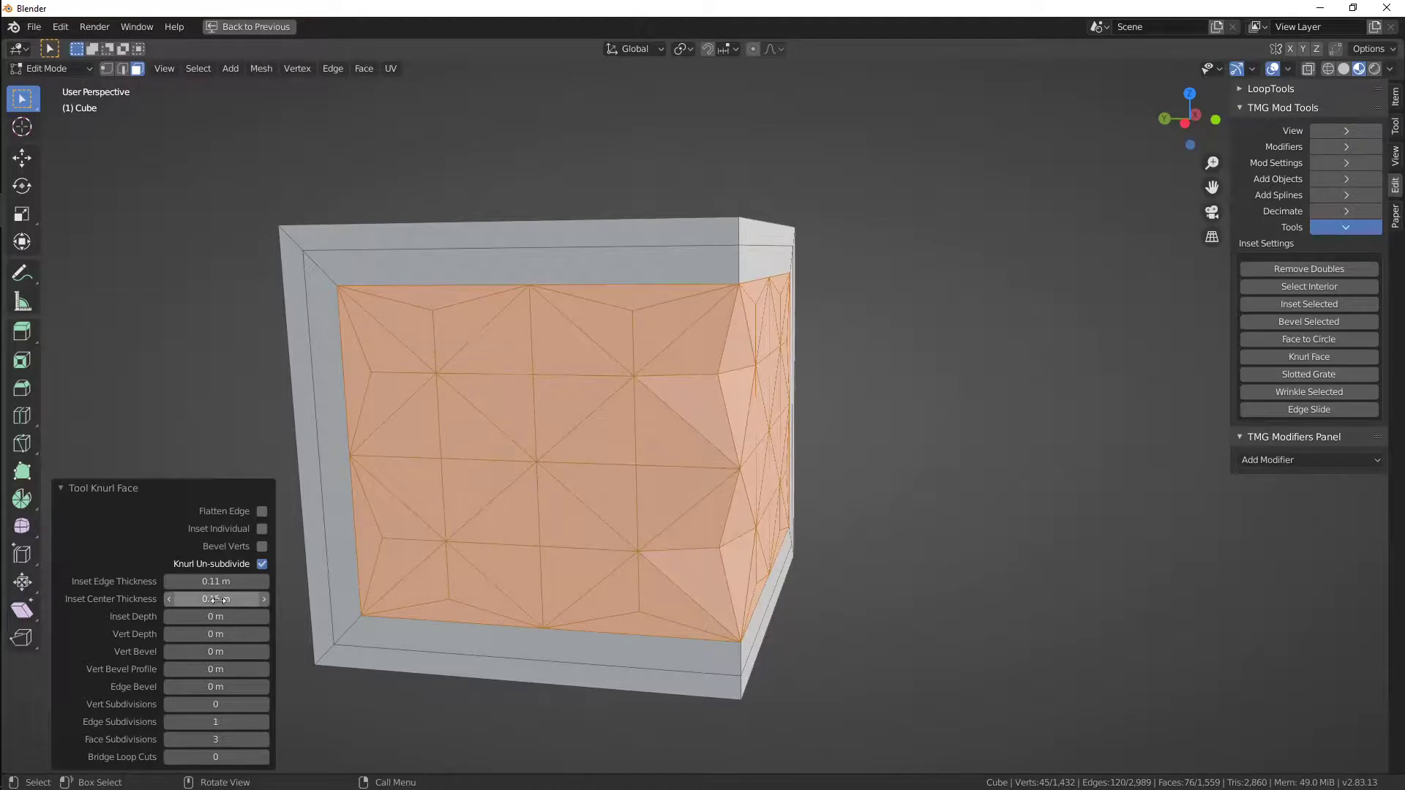
Set the knurl's inset center thickness to 0.09 m, inset edge thickness to 0 m and face subdivisions to 7
{"action": "left_click_drag", "start_coordinate": [218, 600], "coordinate": [169, 582]}
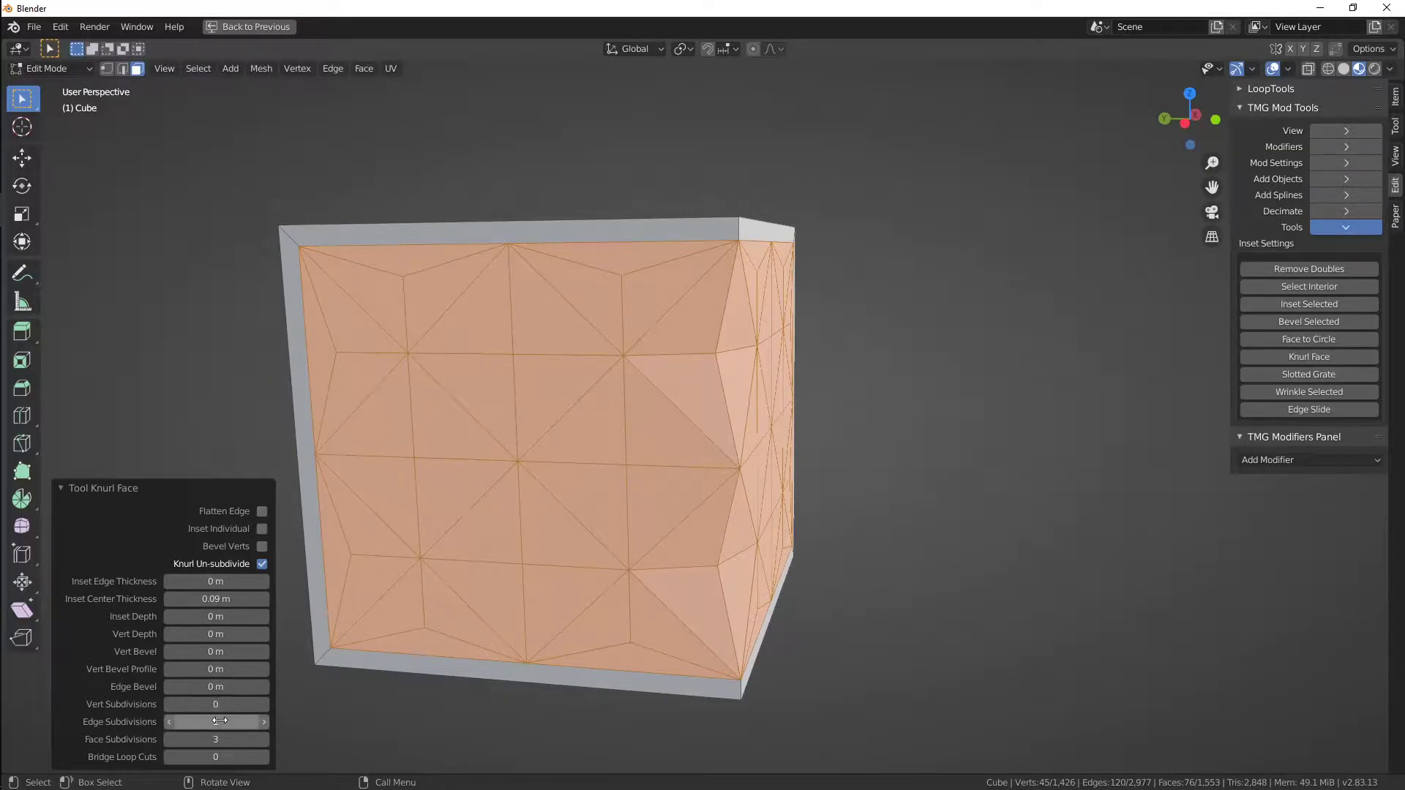
{"action": "left_click", "coordinate": [265, 740]}
{"action": "left_click", "coordinate": [265, 741]}
{"action": "left_click", "coordinate": [266, 740]}
{"action": "left_click", "coordinate": [266, 741]}
{"action": "middle_click_drag", "start_coordinate": [702, 560], "coordinate": [484, 596]}
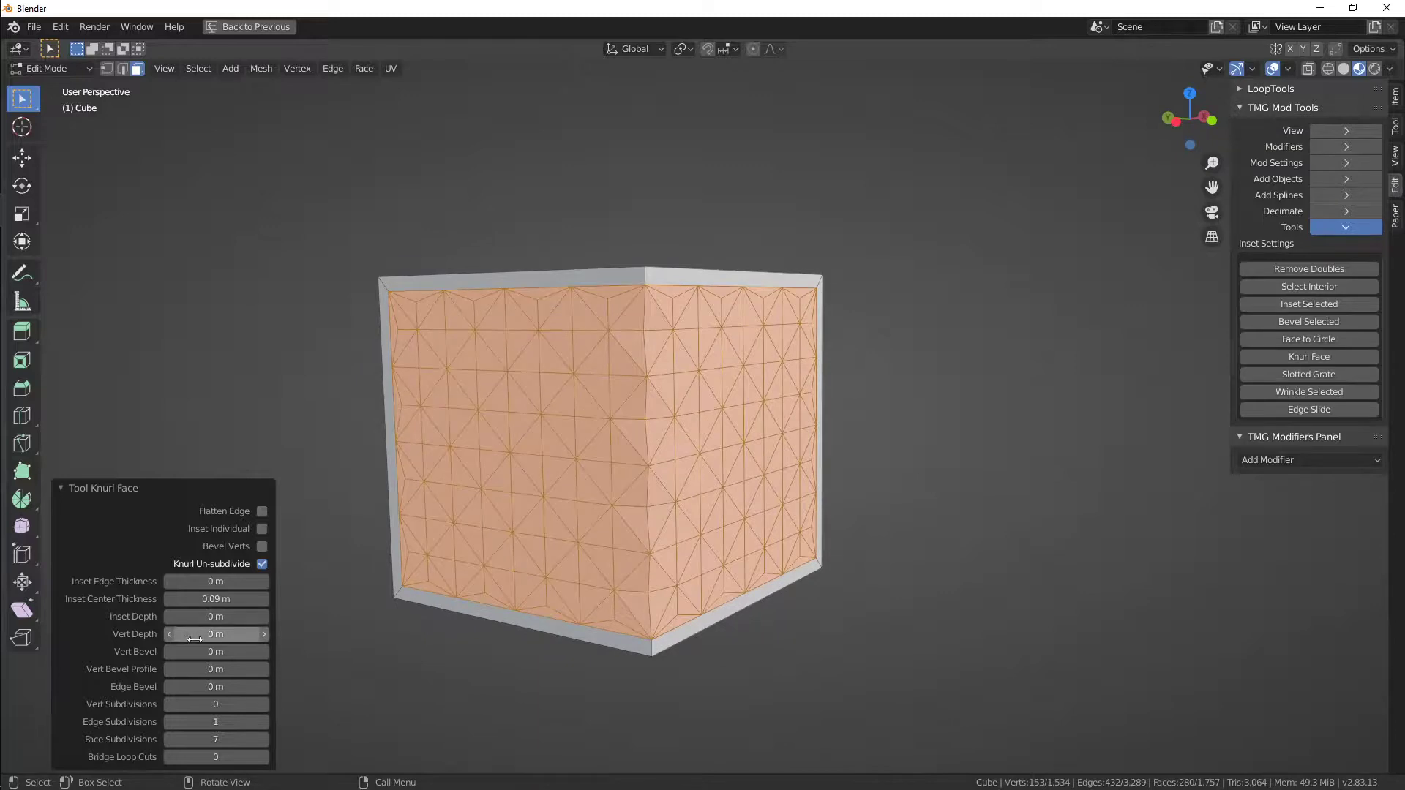
Set the knurl's vert depth to 0.21 m and compare the pattern without Knurl Un-subdivide, leaving that option on
{"action": "left_click_drag", "start_coordinate": [195, 634], "coordinate": [236, 634]}
{"action": "middle_click_drag", "start_coordinate": [560, 522], "coordinate": [527, 567]}
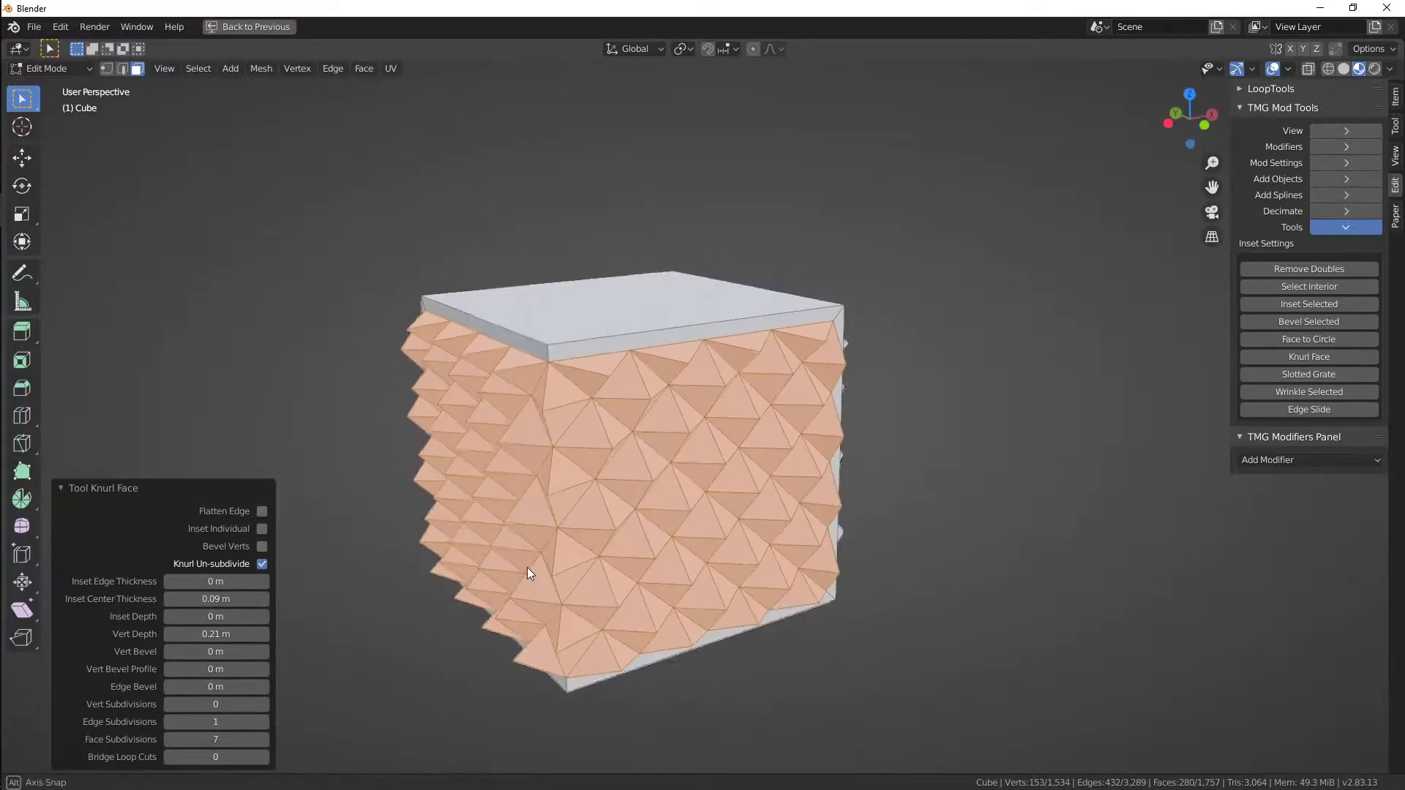
{"action": "left_click", "coordinate": [261, 564]}
{"action": "middle_click_drag", "start_coordinate": [555, 531], "coordinate": [329, 555]}
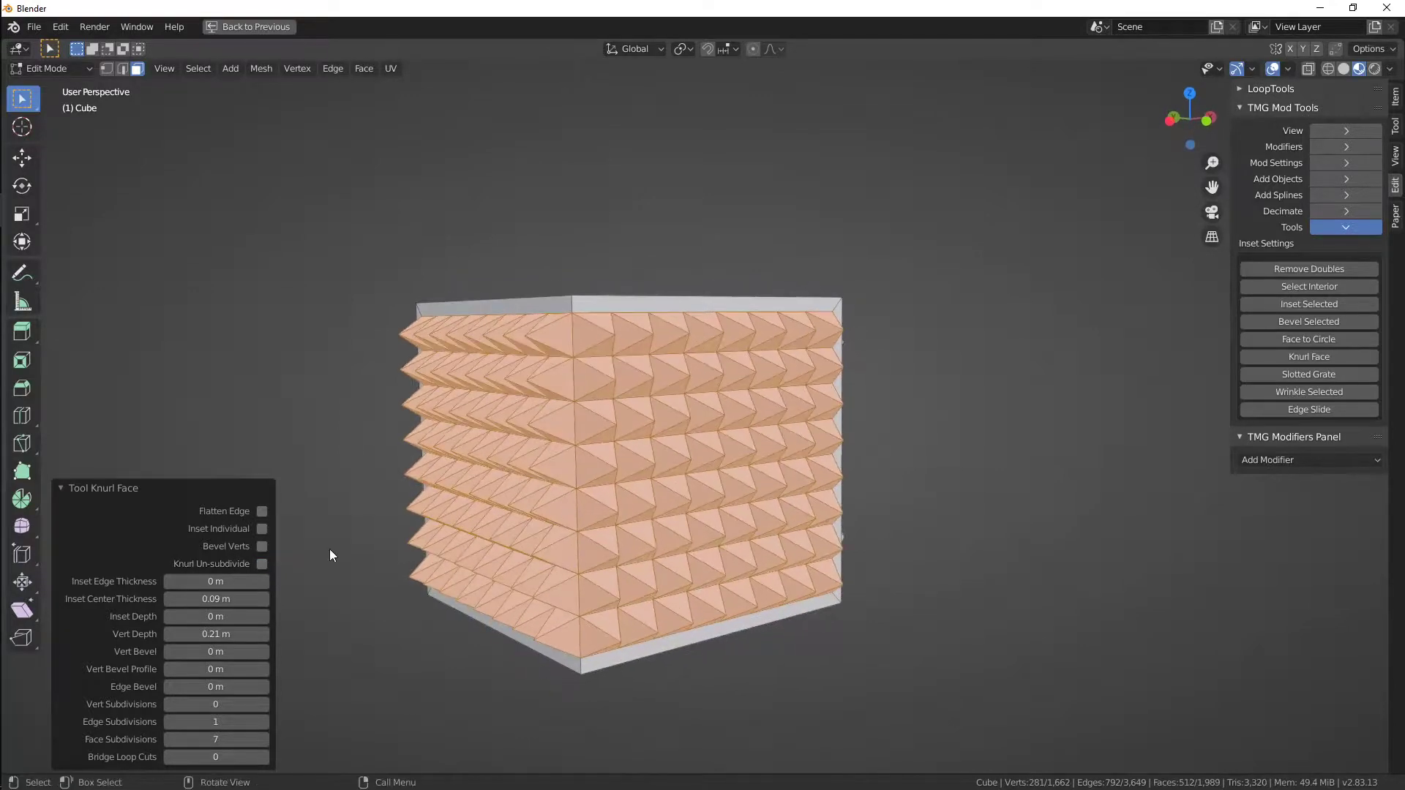
{"action": "left_click", "coordinate": [263, 563]}
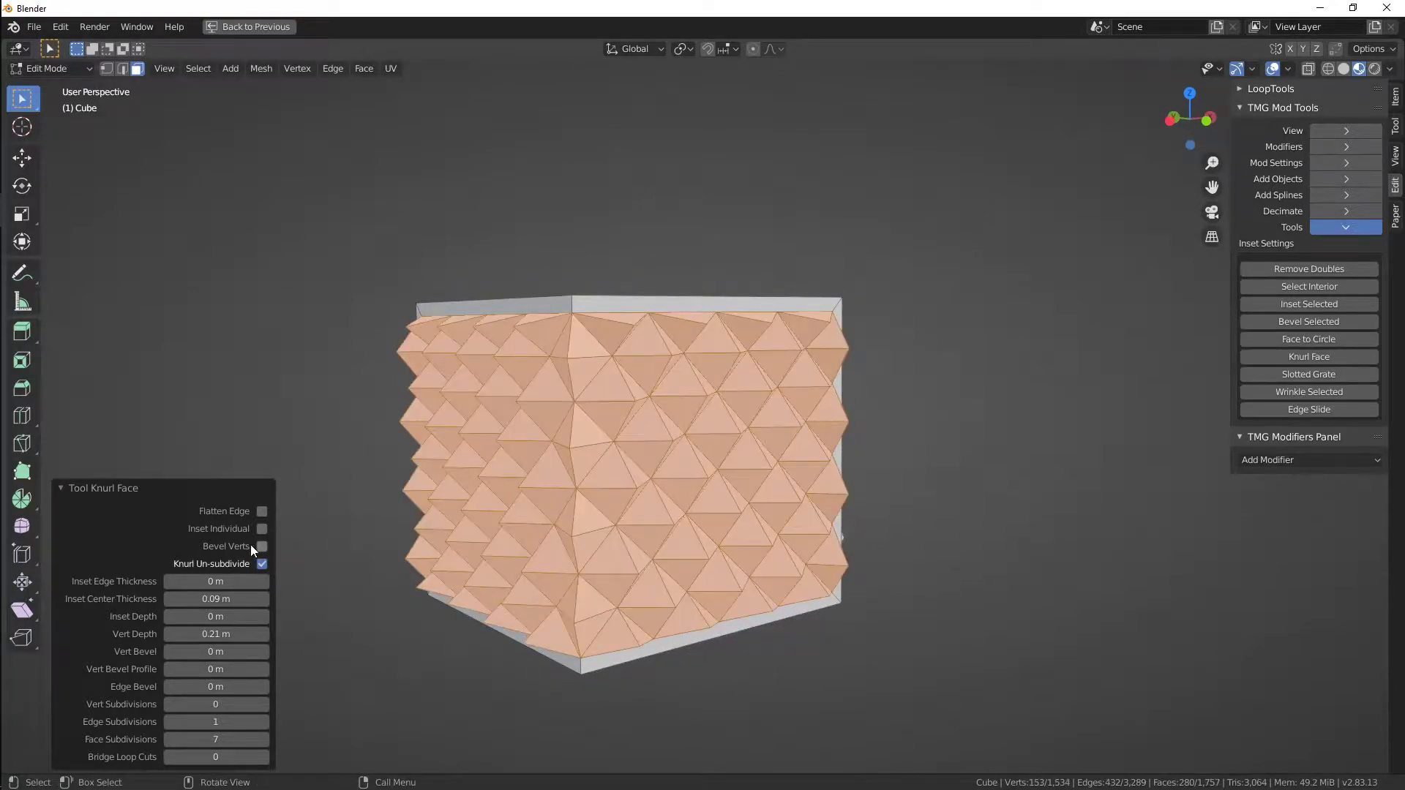
Turn on Inset Individual for the two knurled faces, with inset edge thickness 0.09 m and inset center thickness 0.07 m
{"action": "left_click", "coordinate": [261, 529]}
{"action": "left_click", "coordinate": [265, 531]}
{"action": "left_click_drag", "start_coordinate": [223, 577], "coordinate": [258, 577]}
{"action": "left_click", "coordinate": [262, 528]}
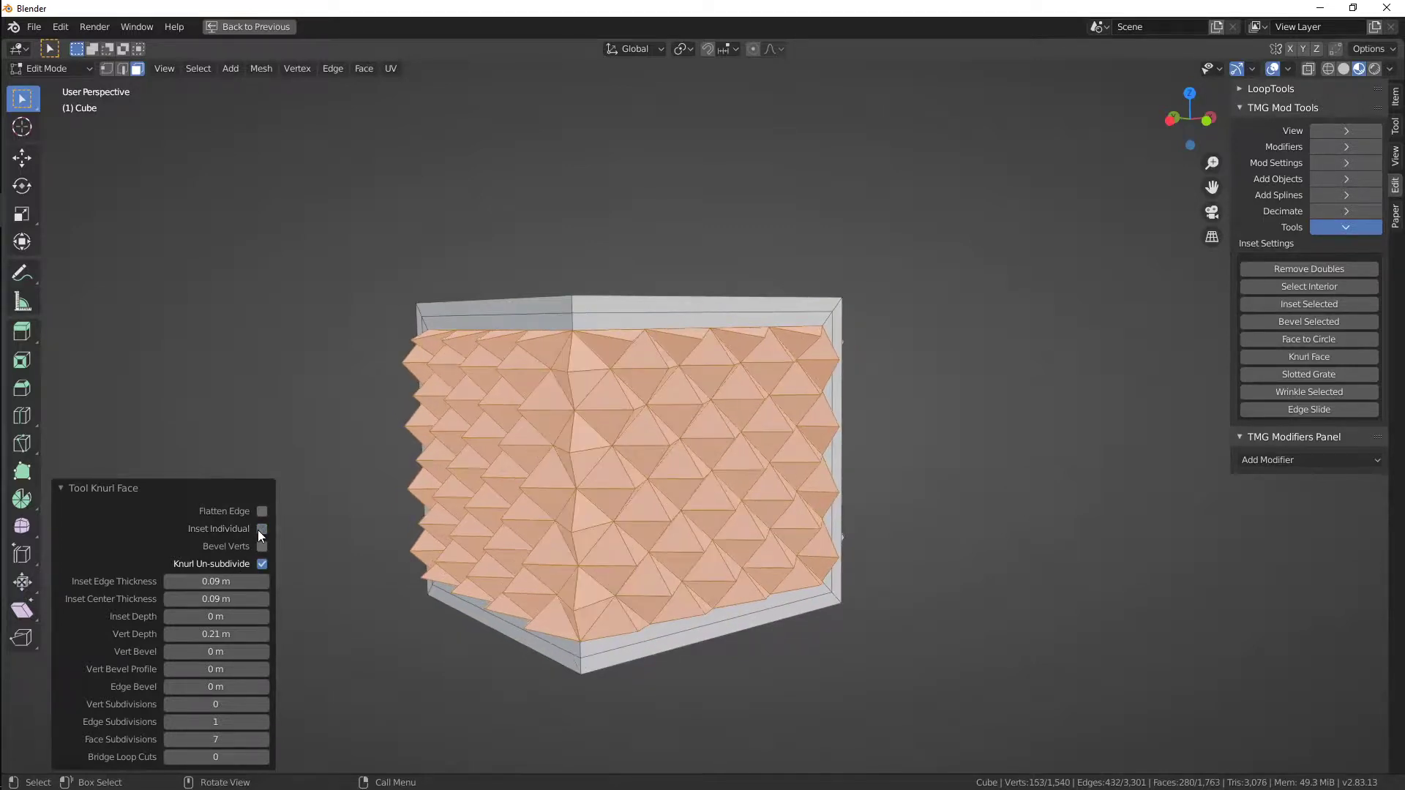
{"action": "left_click", "coordinate": [262, 529]}
{"action": "left_click_drag", "start_coordinate": [528, 520], "coordinate": [539, 523], "text": "alt"}
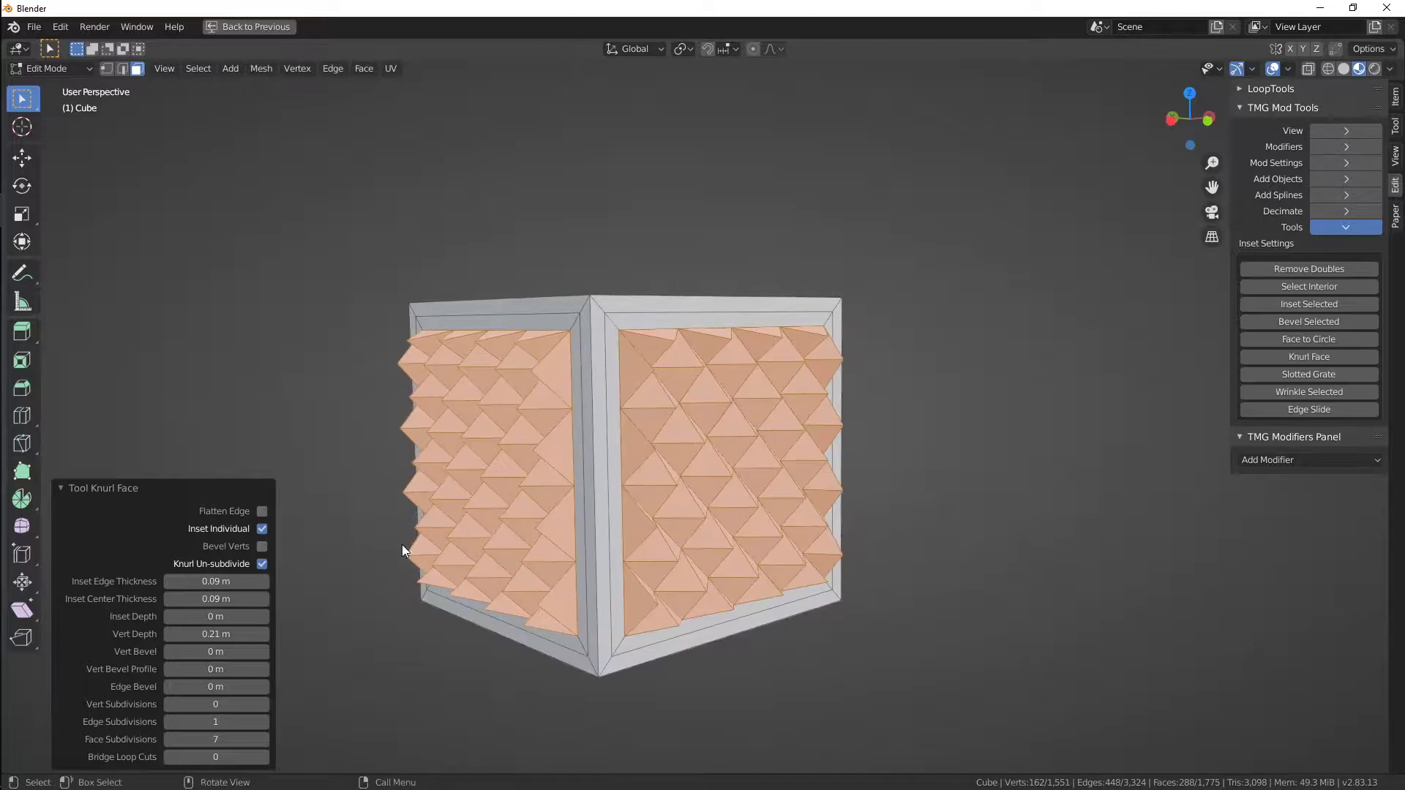
{"action": "mouse_move", "coordinate": [239, 598]}
{"action": "left_mouse_down"}
{"action": "mouse_move", "coordinate": [193, 599]}
{"action": "mouse_move", "coordinate": [252, 598]}
{"action": "mouse_move", "coordinate": [219, 598]}
{"action": "left_mouse_up"}
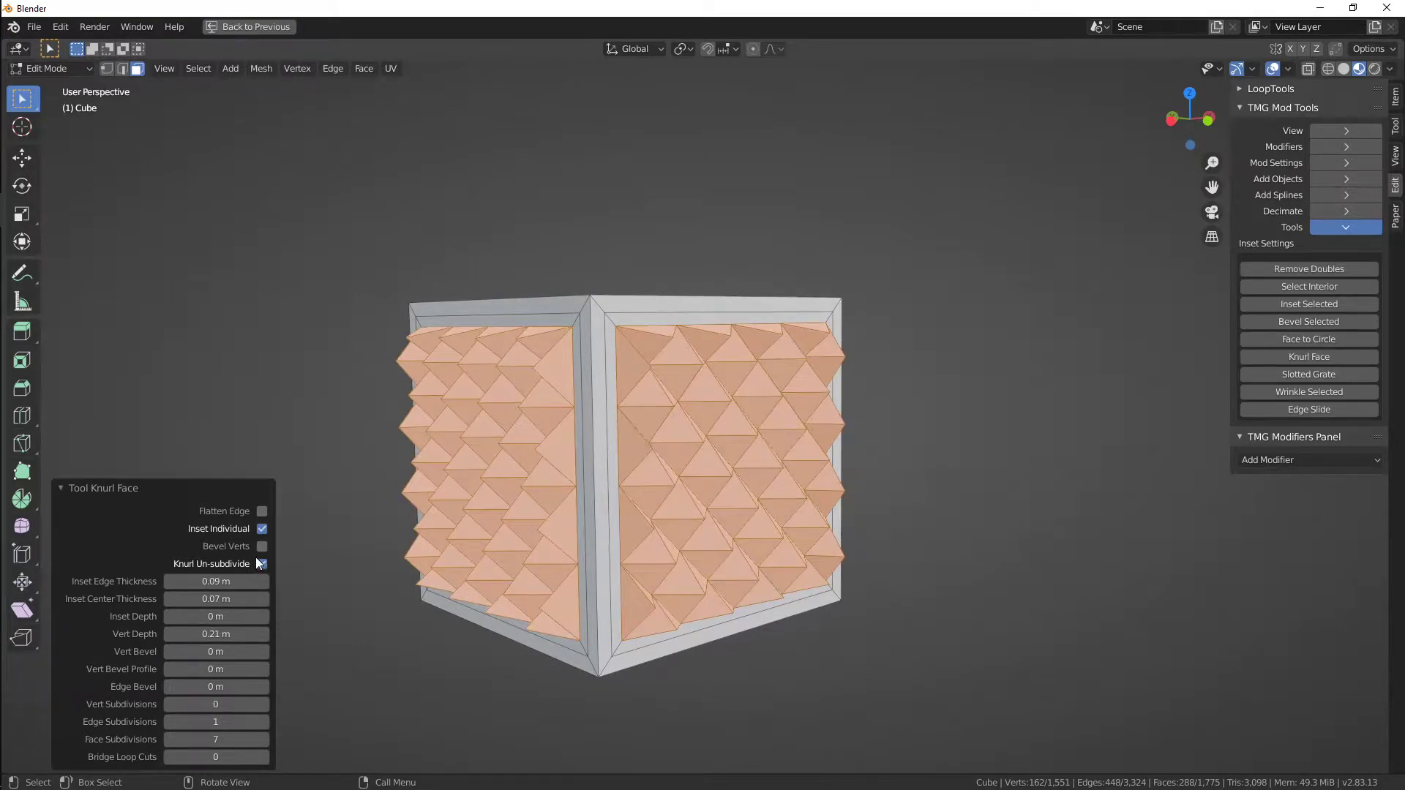
Turn off Inset Individual for the two knurled faces and set the knurl's inset depth to -0.22 m
{"action": "left_click", "coordinate": [262, 529]}
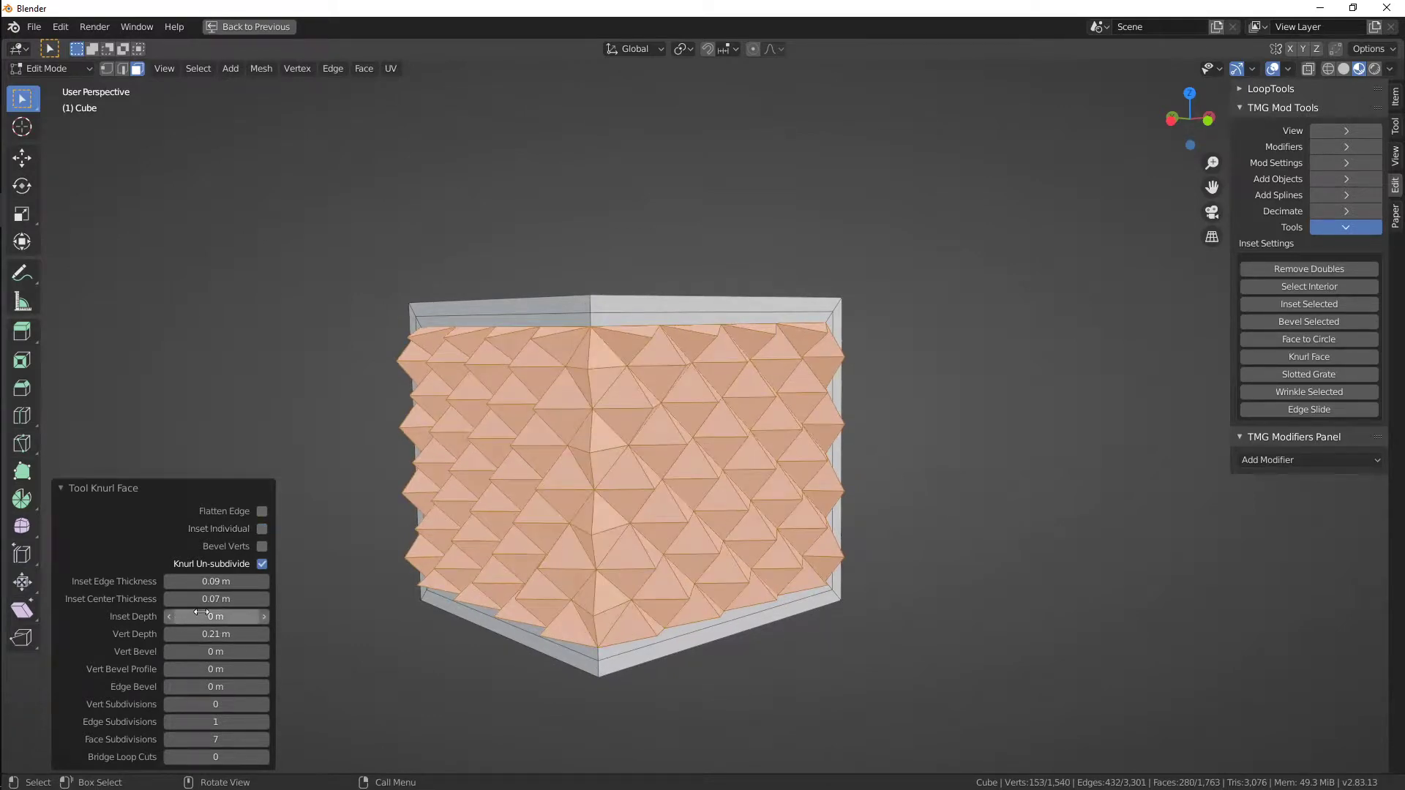
{"action": "mouse_move", "coordinate": [216, 617]}
{"action": "left_mouse_down"}
{"action": "mouse_move", "coordinate": [234, 616]}
{"action": "mouse_move", "coordinate": [198, 616]}
{"action": "left_mouse_up"}
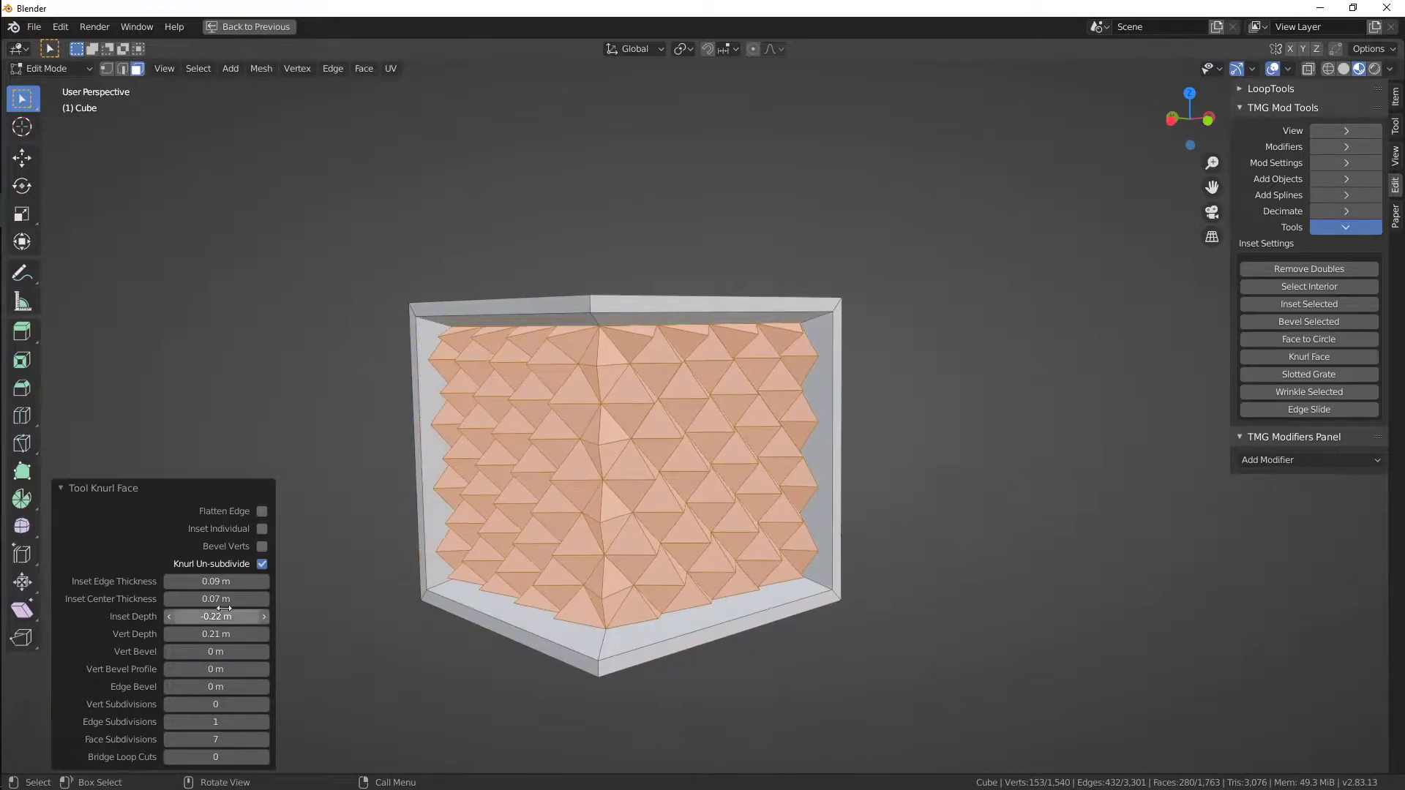
{"action": "key", "text": "Tab"}
{"action": "middle_click_drag", "start_coordinate": [694, 450], "coordinate": [761, 448]}
Undo the knurl operations back to the plain cube with a single side face selected
{"action": "key", "text": "ctrl+z"}
{"action": "key", "text": "ctrl+z"}
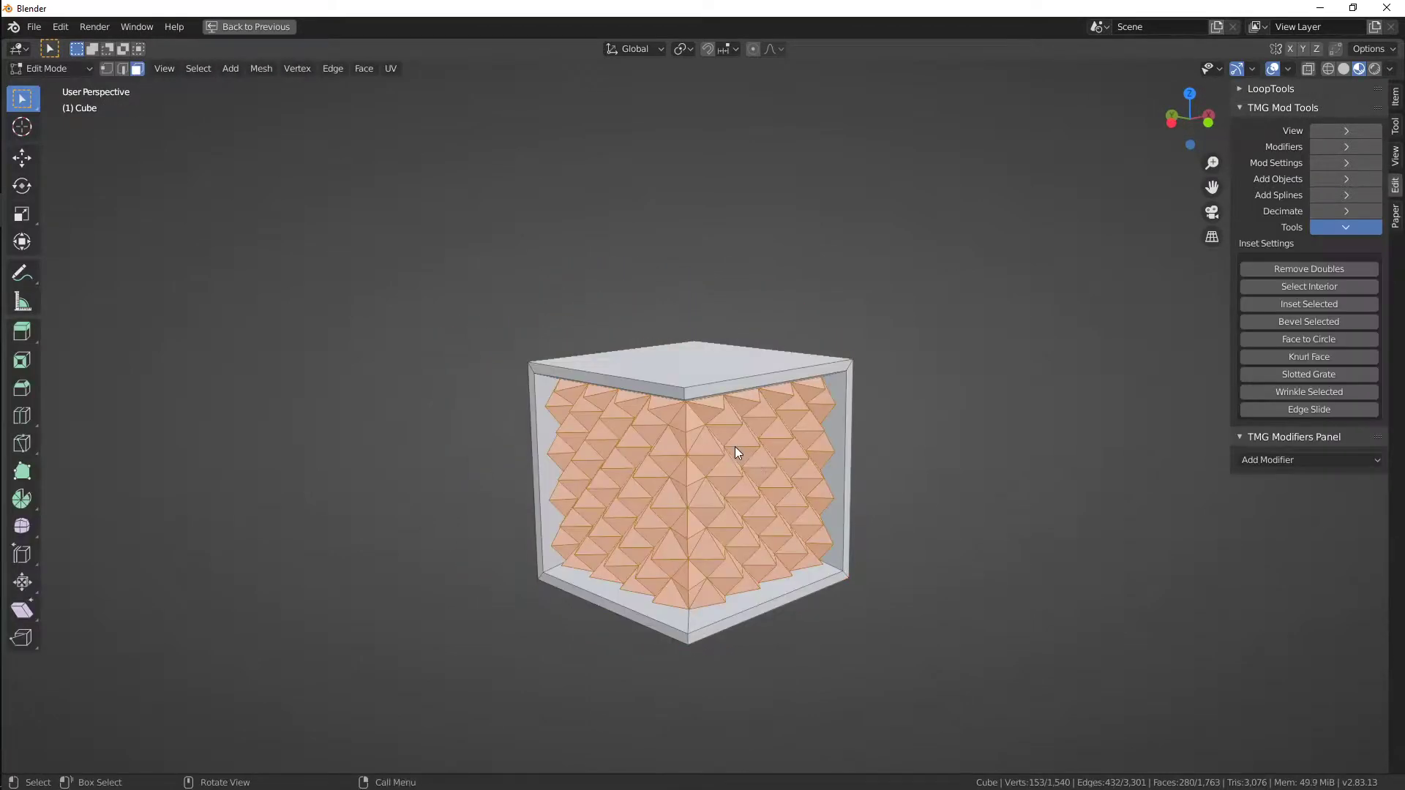
{"action": "left_click_drag", "start_coordinate": [905, 468], "coordinate": [777, 489], "text": "alt"}
{"action": "key", "text": "ctrl+z"}
{"action": "key", "text": "ctrl+z"}
{"action": "key", "text": "ctrl+z"}
{"action": "key", "text": "ctrl+z"}
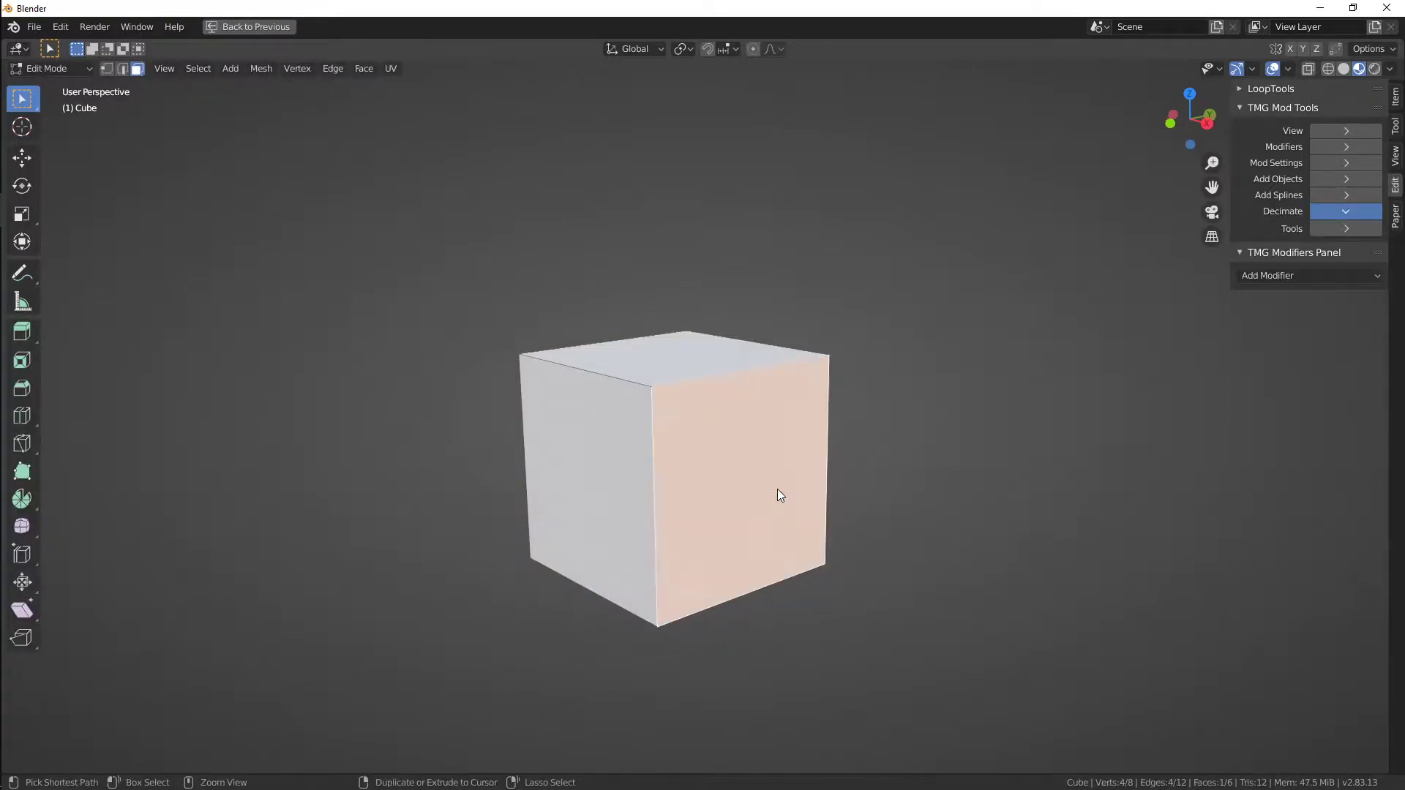
Expand the Tools section with Decimate collapsed, and try Slotted Grate on one side face, then on several adjoining side faces
{"action": "middle_click_drag", "start_coordinate": [777, 489], "coordinate": [903, 424]}
{"action": "left_click", "coordinate": [1326, 228]}
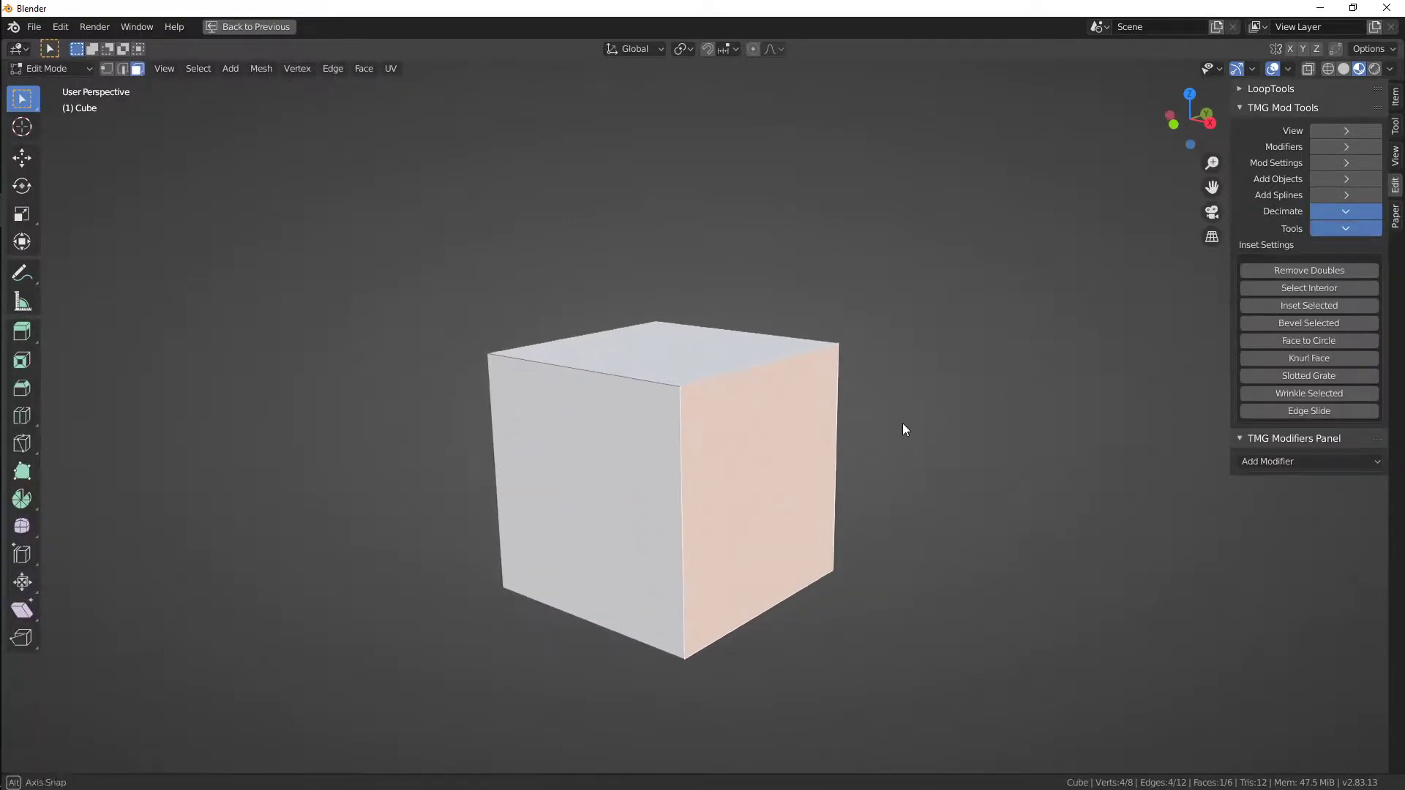
{"action": "left_click", "coordinate": [1345, 211]}
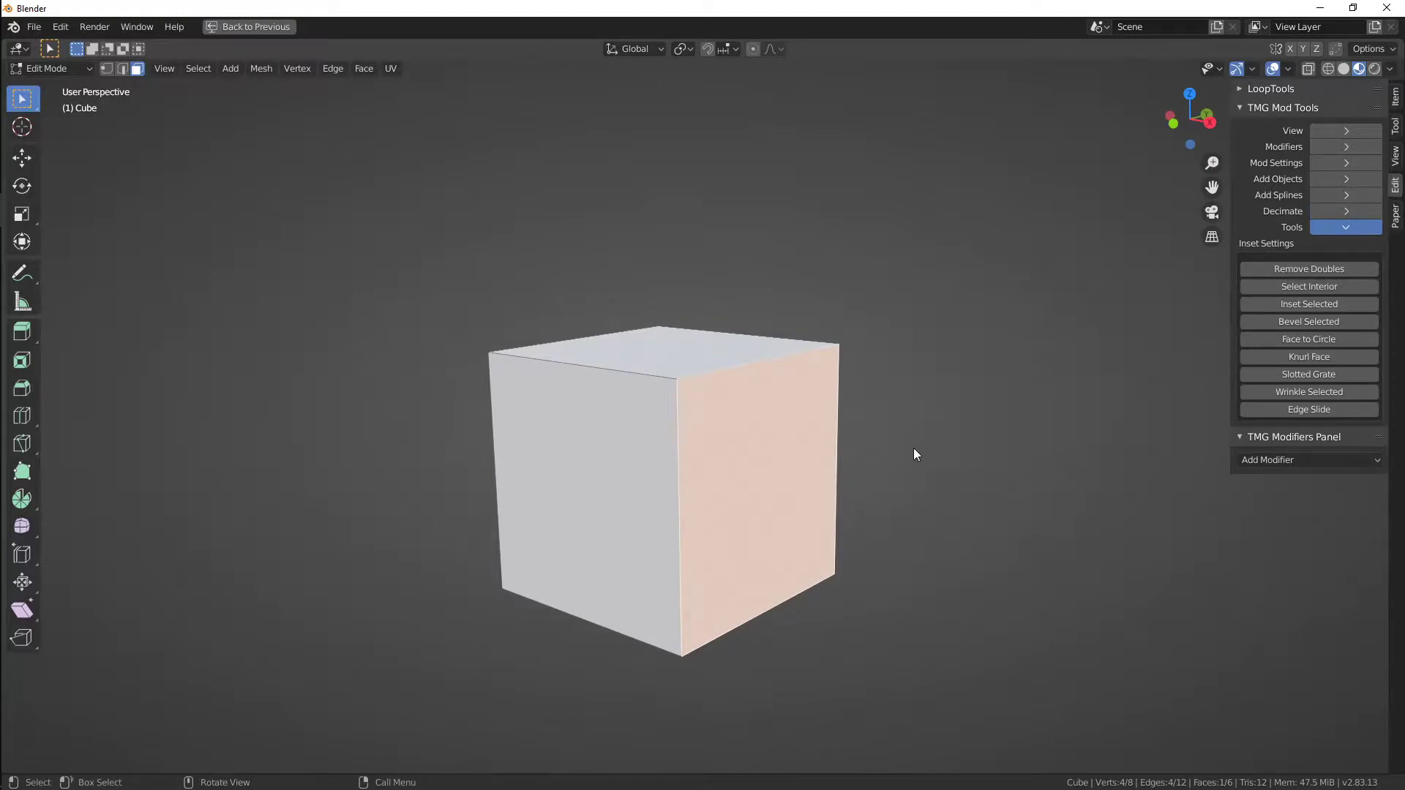
{"action": "left_click", "coordinate": [1341, 375]}
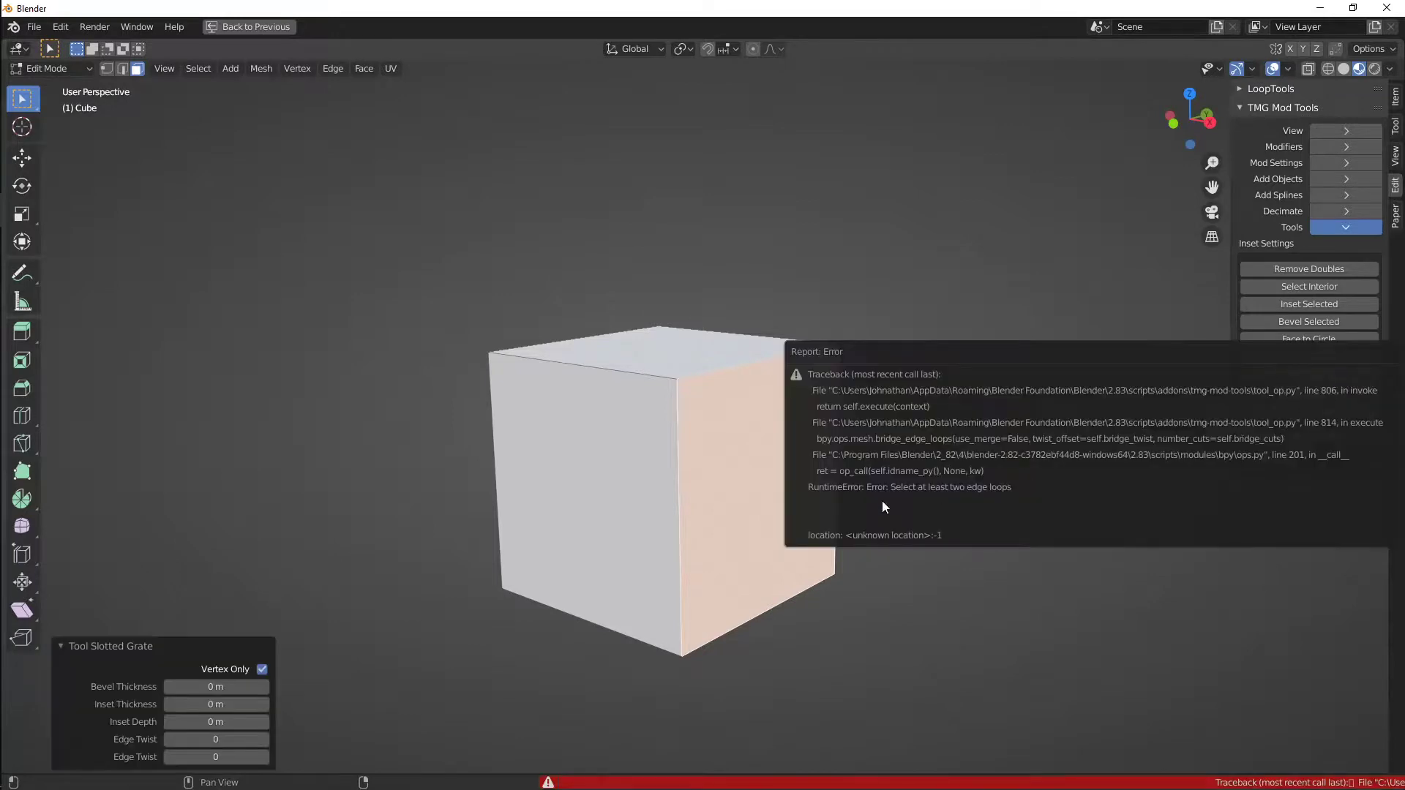
{"action": "middle_click_drag", "start_coordinate": [723, 481], "coordinate": [774, 460]}
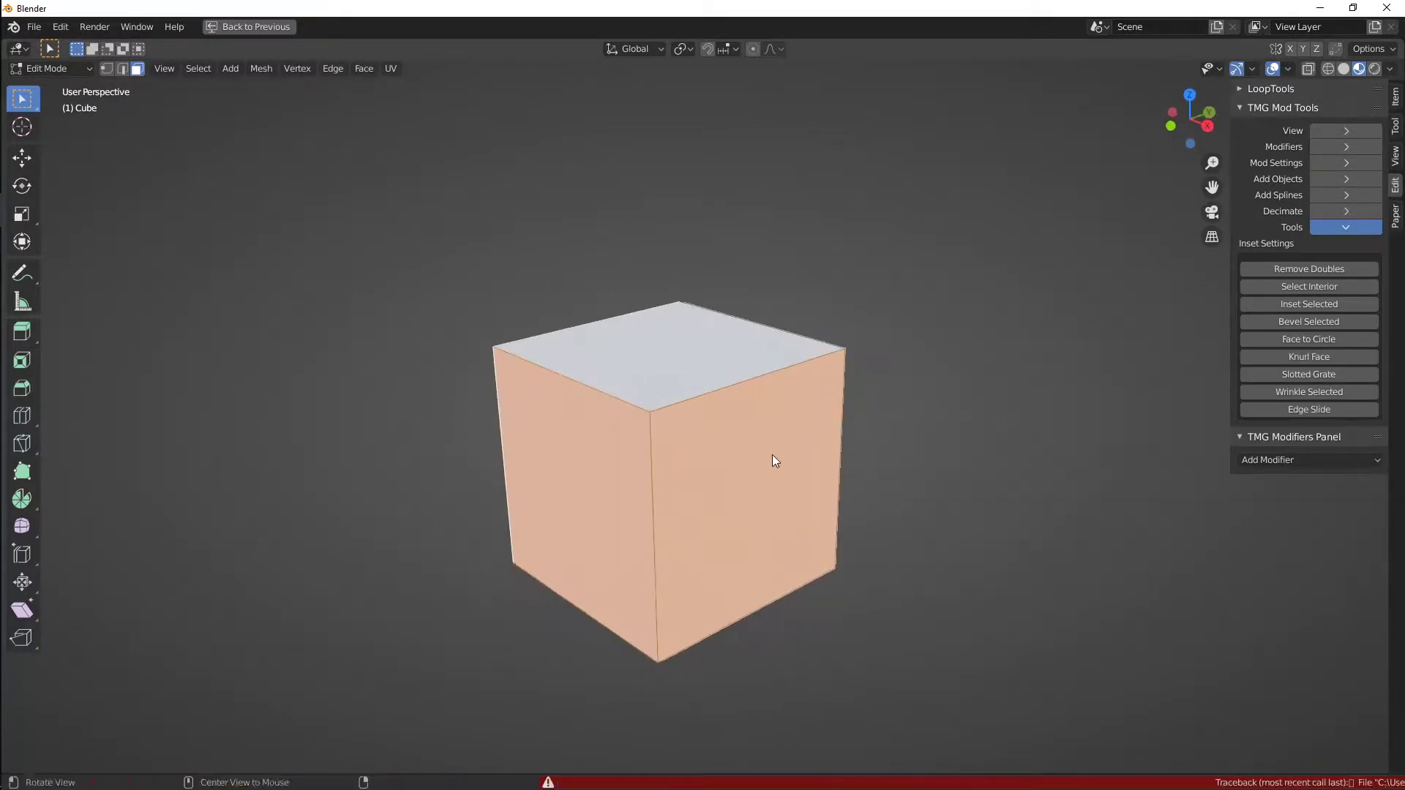
{"action": "left_click", "coordinate": [1307, 374]}
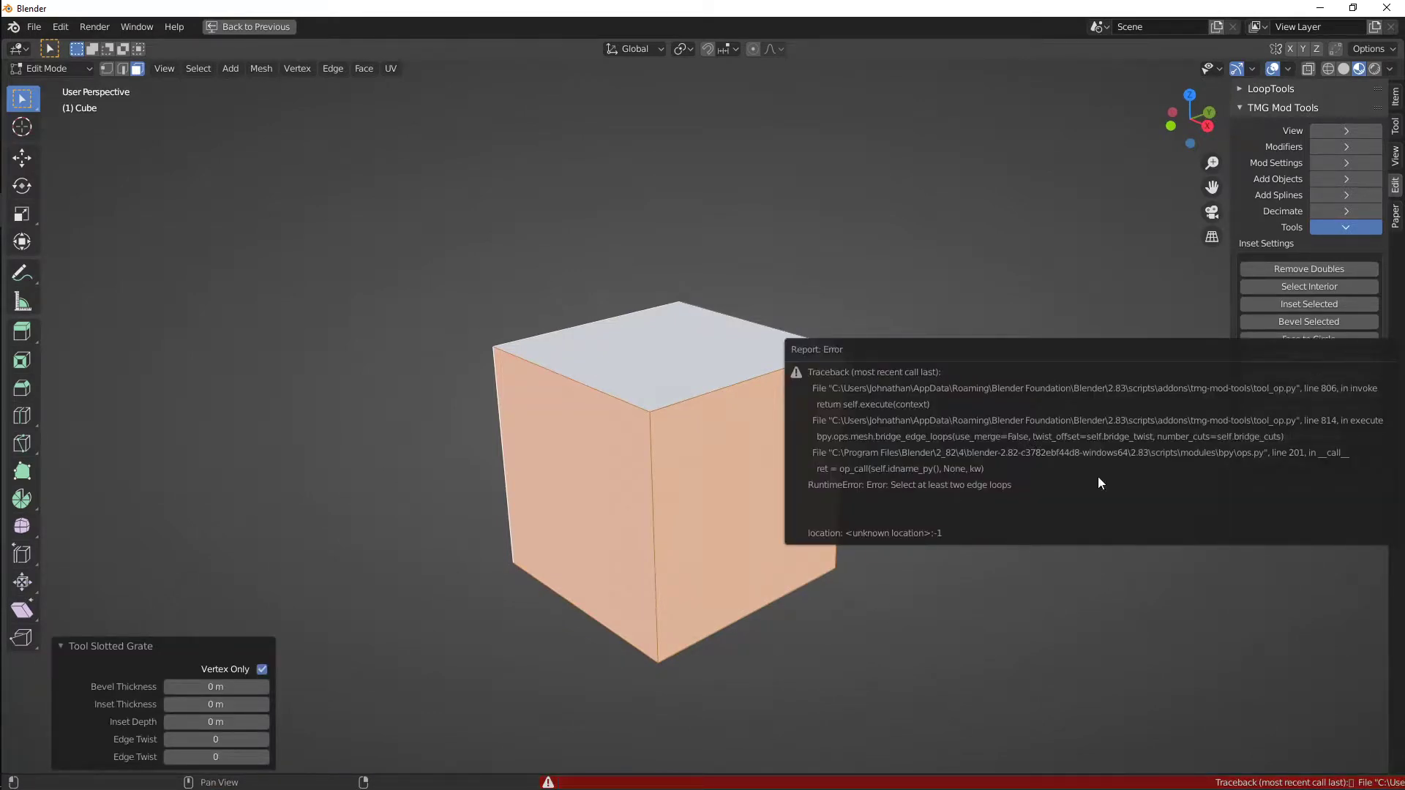
Apply Slotted Grate to two opposite cube faces with bevel thickness 0.39 m, inset depth 0.27 m and edge twists 3 and 1
{"action": "middle_click_drag", "start_coordinate": [758, 442], "coordinate": [951, 421]}
{"action": "left_click", "coordinate": [1308, 374]}
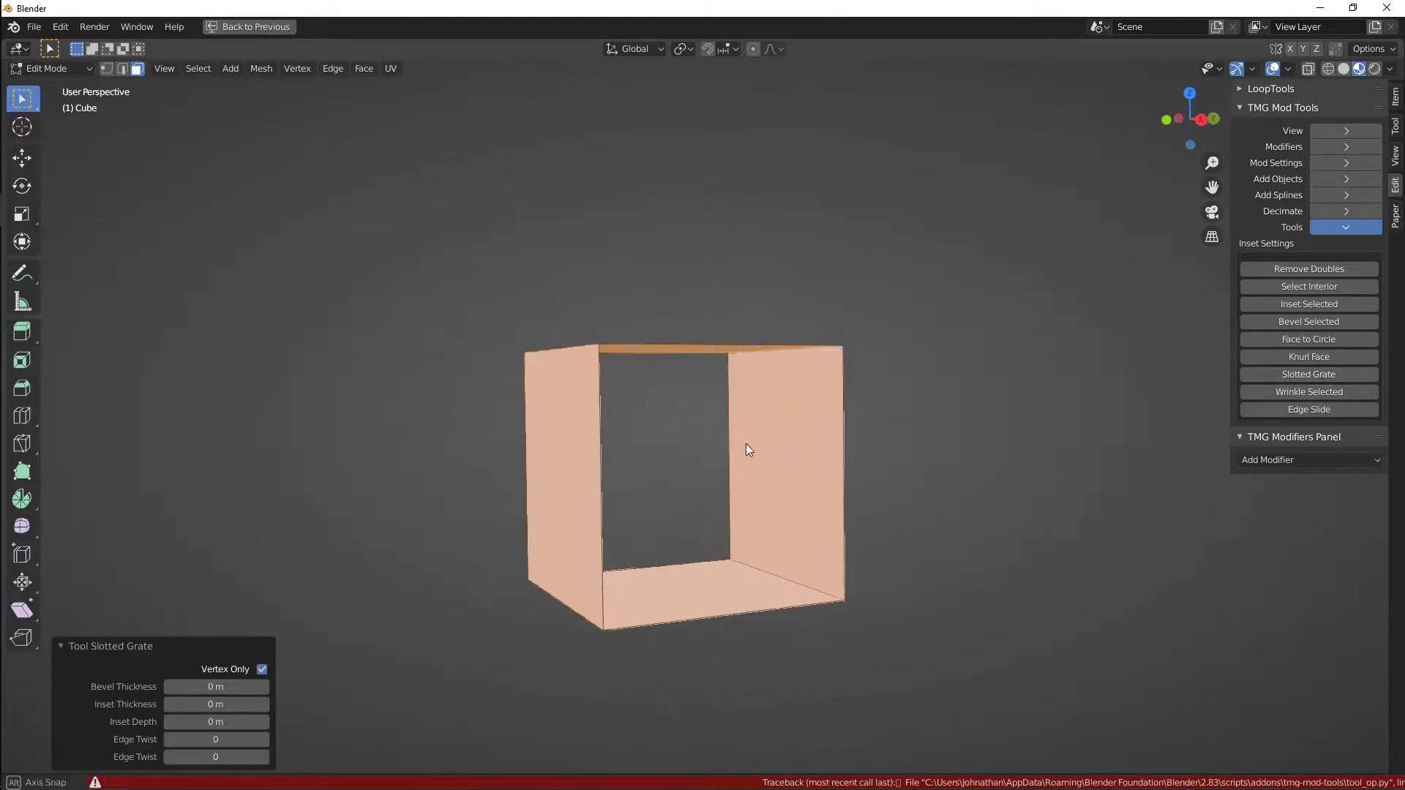
{"action": "middle_click_drag", "start_coordinate": [745, 443], "coordinate": [951, 474]}
{"action": "mouse_move", "coordinate": [215, 686]}
{"action": "left_mouse_down"}
{"action": "mouse_move", "coordinate": [289, 687]}
{"action": "mouse_move", "coordinate": [239, 687]}
{"action": "mouse_move", "coordinate": [271, 704]}
{"action": "mouse_move", "coordinate": [212, 704]}
{"action": "mouse_move", "coordinate": [263, 719]}
{"action": "mouse_move", "coordinate": [190, 739]}
{"action": "mouse_move", "coordinate": [242, 756]}
{"action": "mouse_move", "coordinate": [223, 757]}
{"action": "left_mouse_up"}
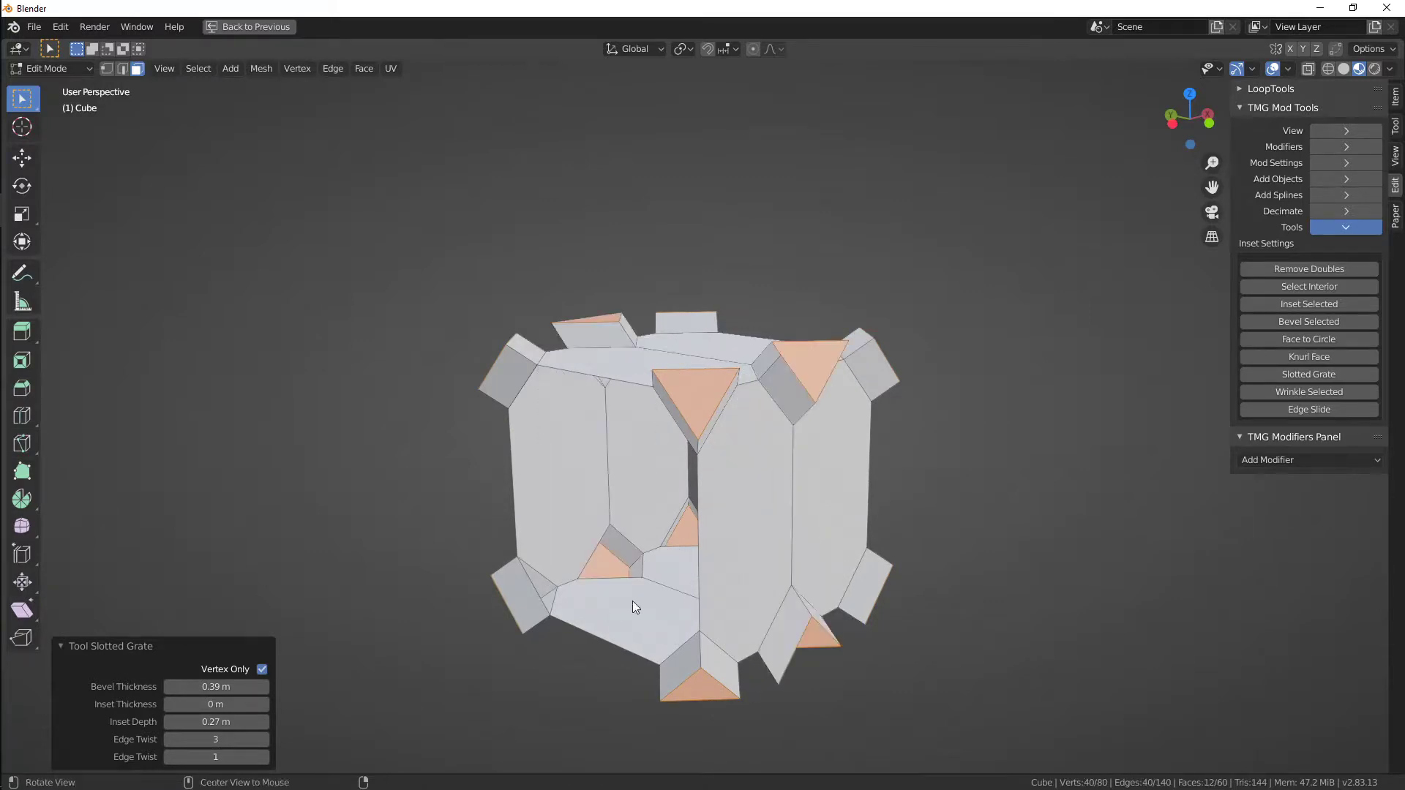
{"action": "middle_click_drag", "start_coordinate": [635, 607], "coordinate": [622, 545]}
Turn off the grate's Vertex Only and set inset thickness 0.19 m, bevel thickness 0.68 m and inset depth 0.68 m, then 0 m
{"action": "left_click", "coordinate": [262, 670]}
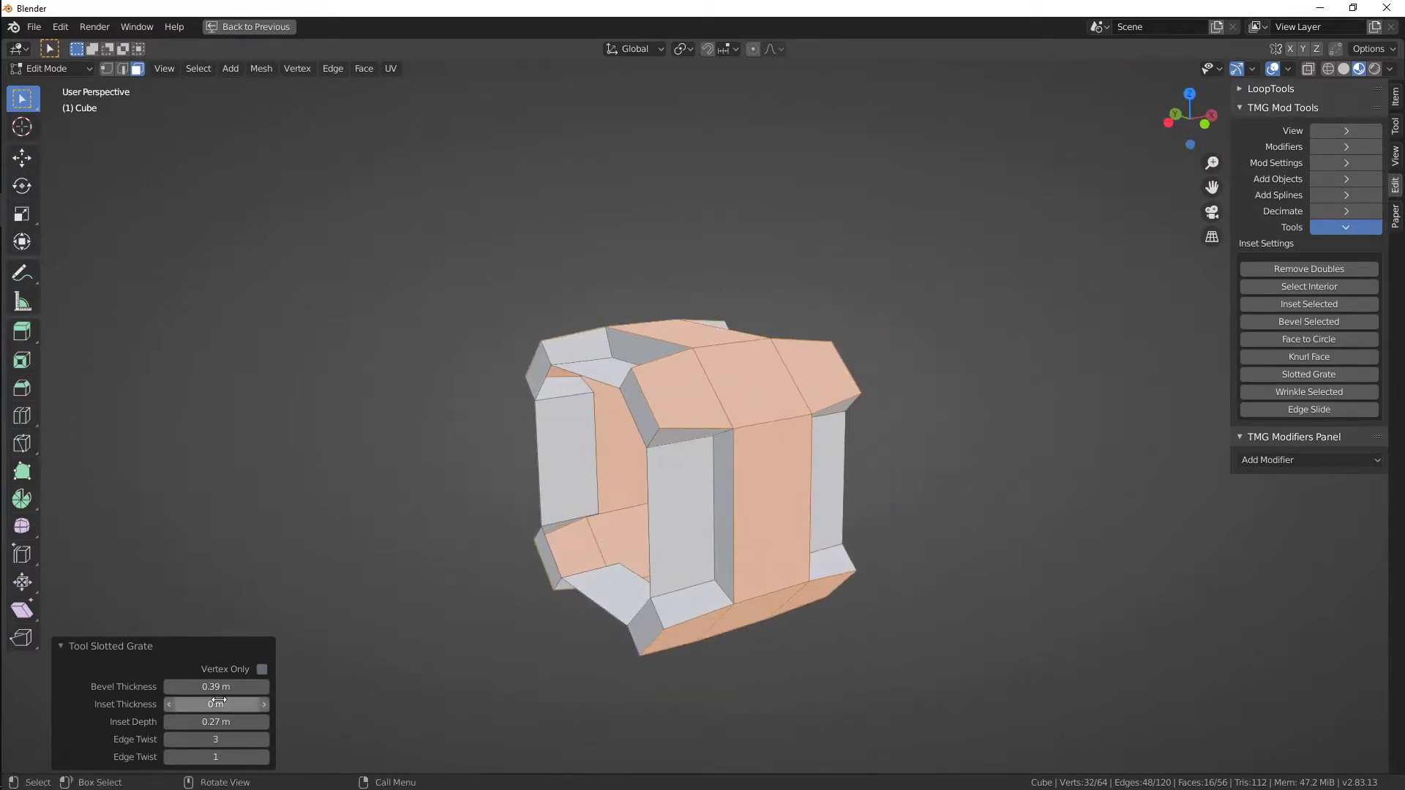
{"action": "left_click_drag", "start_coordinate": [219, 702], "coordinate": [271, 686]}
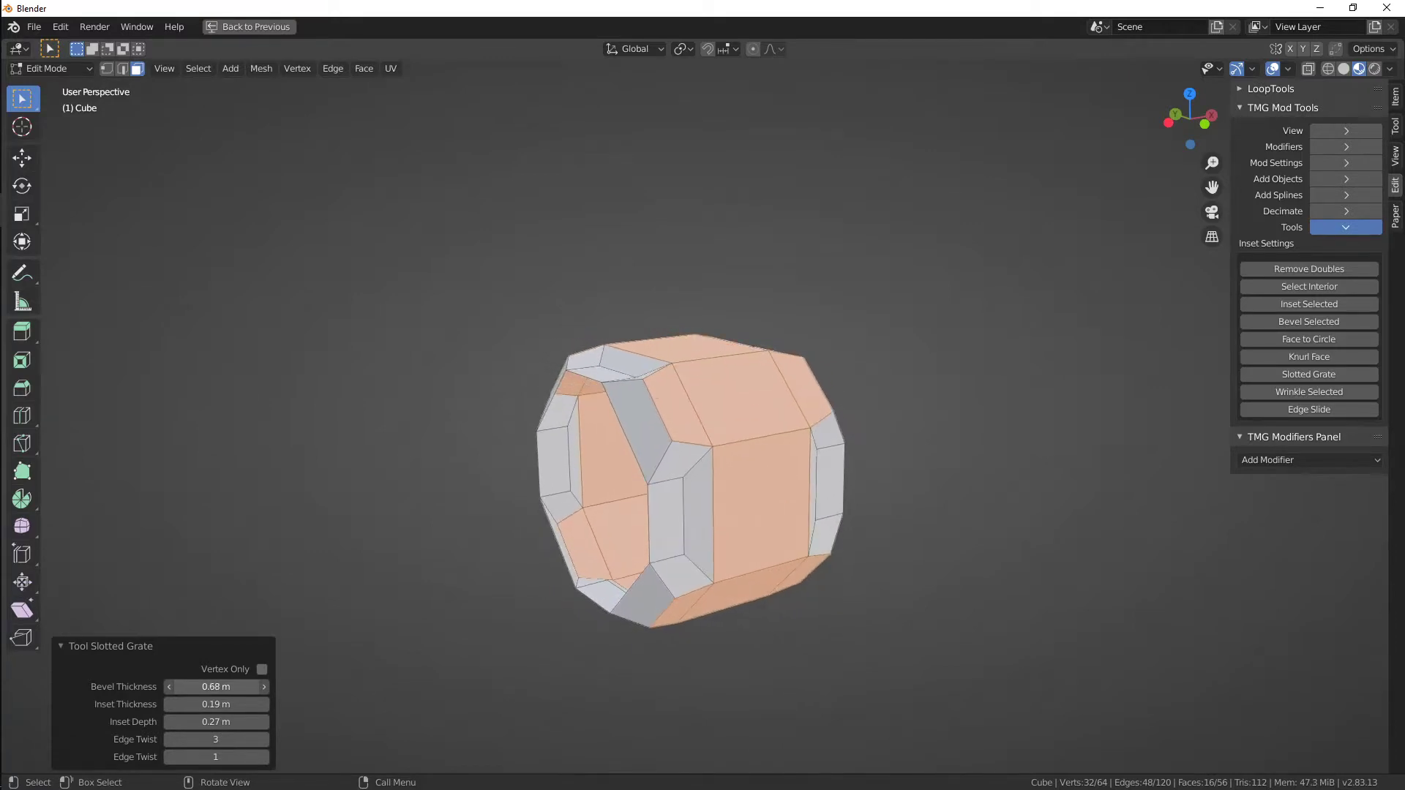
{"action": "left_click_drag", "start_coordinate": [176, 722], "coordinate": [234, 721]}
{"action": "middle_click_drag", "start_coordinate": [527, 644], "coordinate": [436, 589]}
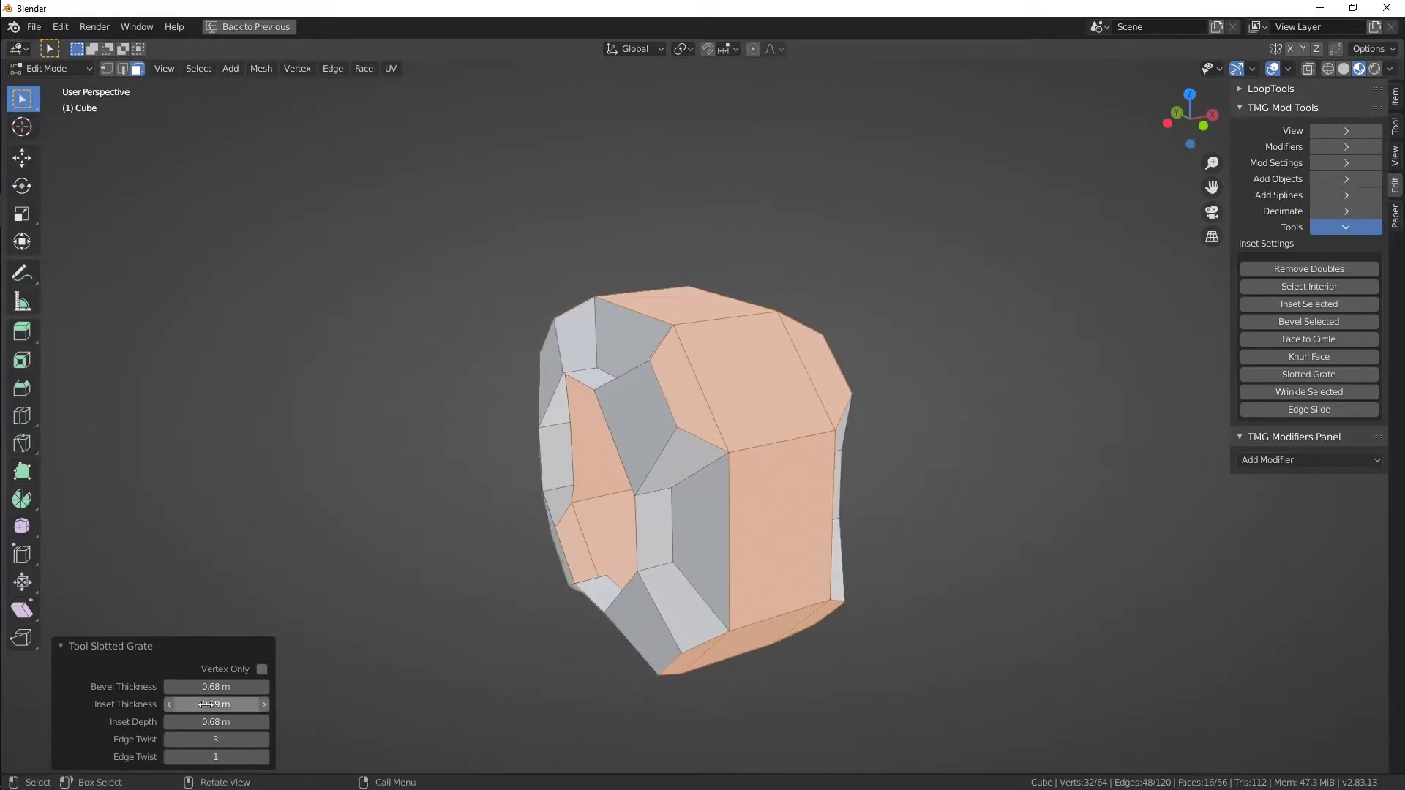
{"action": "left_click_drag", "start_coordinate": [234, 721], "coordinate": [180, 721]}
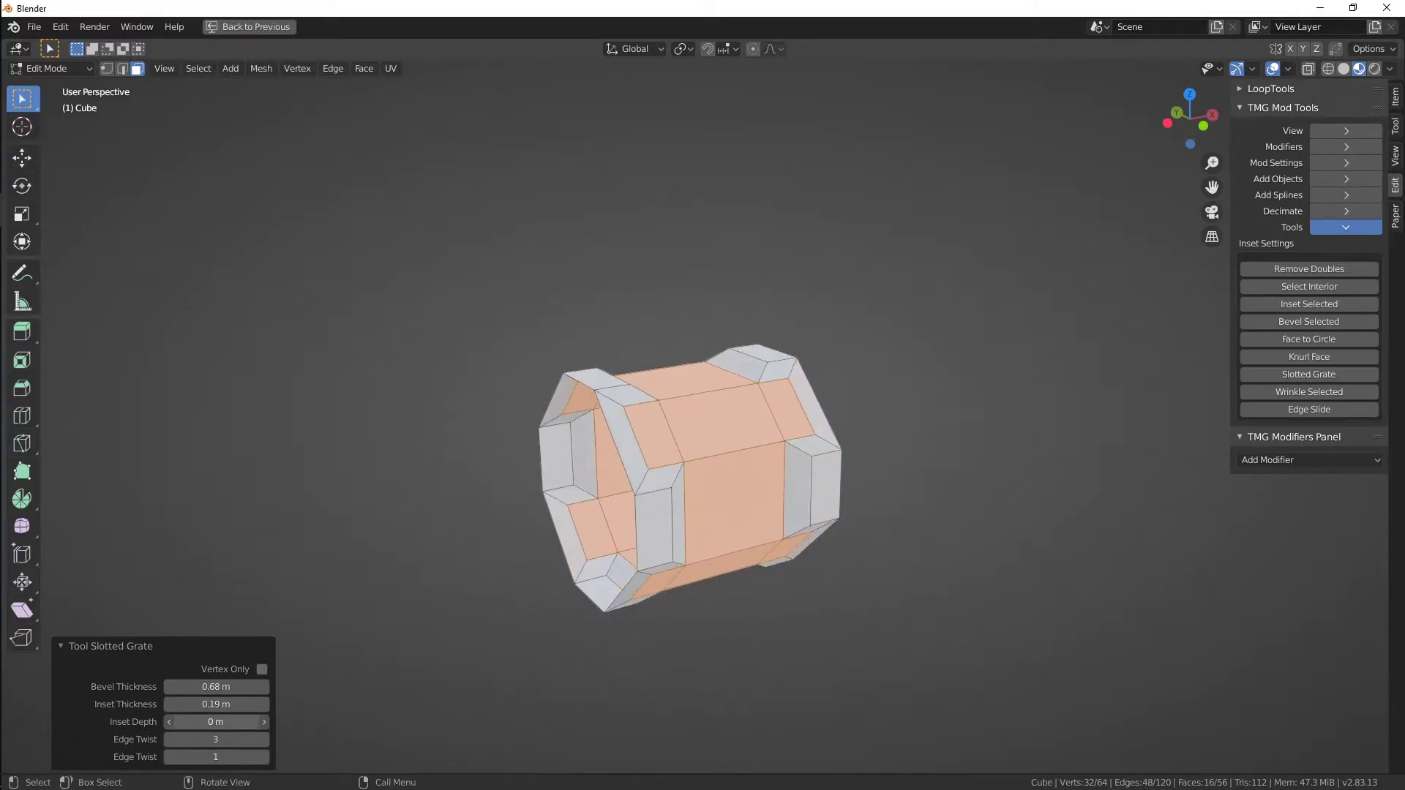
Set the grate's first edge twist to 11, the second to 0, and the inset depth to 0.12 m, then 0.47 m
{"action": "middle_click_drag", "start_coordinate": [653, 568], "coordinate": [480, 562]}
{"action": "left_click_drag", "start_coordinate": [216, 721], "coordinate": [244, 739]}
{"action": "middle_click_drag", "start_coordinate": [533, 583], "coordinate": [643, 583]}
{"action": "left_click_drag", "start_coordinate": [218, 757], "coordinate": [210, 757]}
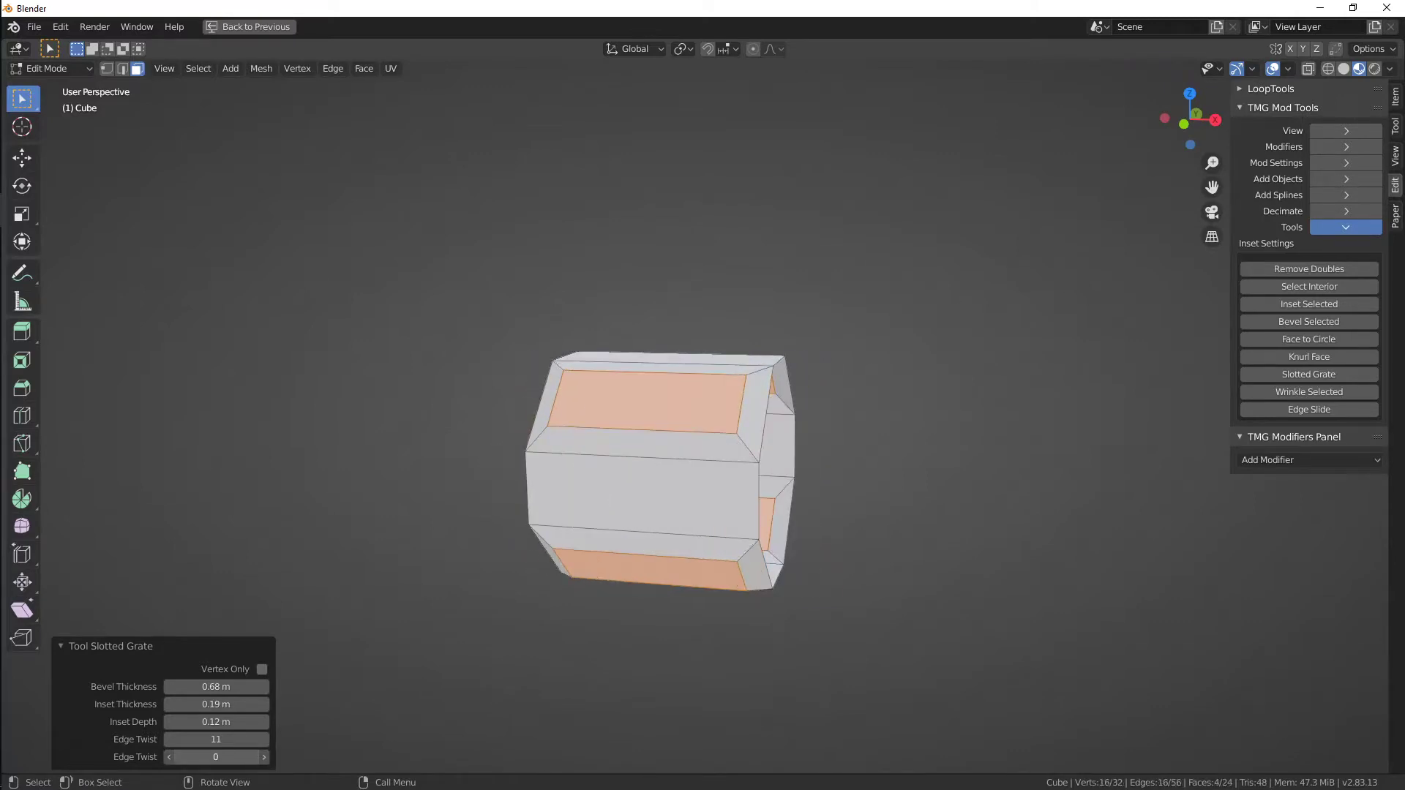
{"action": "middle_click_drag", "start_coordinate": [308, 725], "coordinate": [475, 644]}
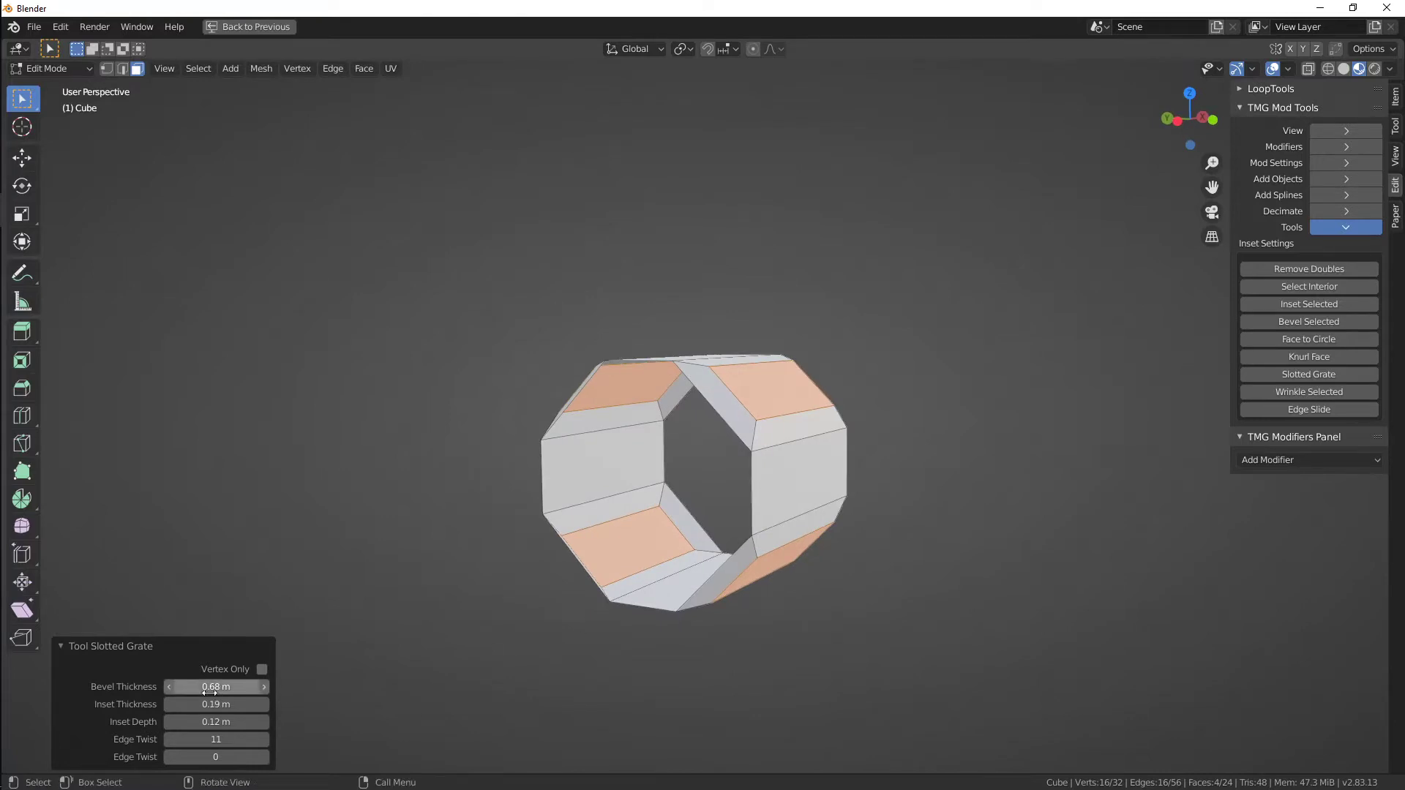
{"action": "left_click_drag", "start_coordinate": [212, 721], "coordinate": [249, 721]}
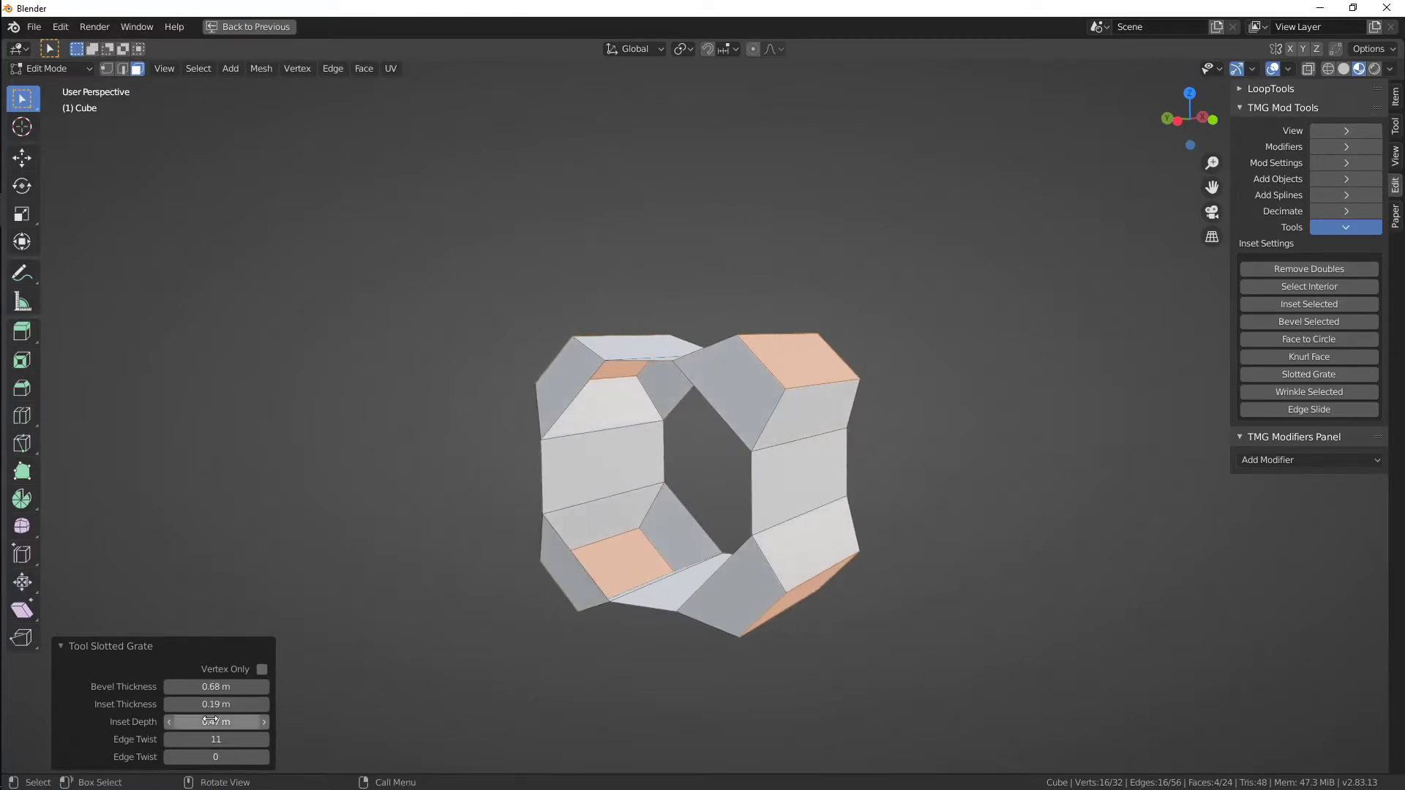
{"action": "middle_click_drag", "start_coordinate": [512, 608], "coordinate": [582, 592]}
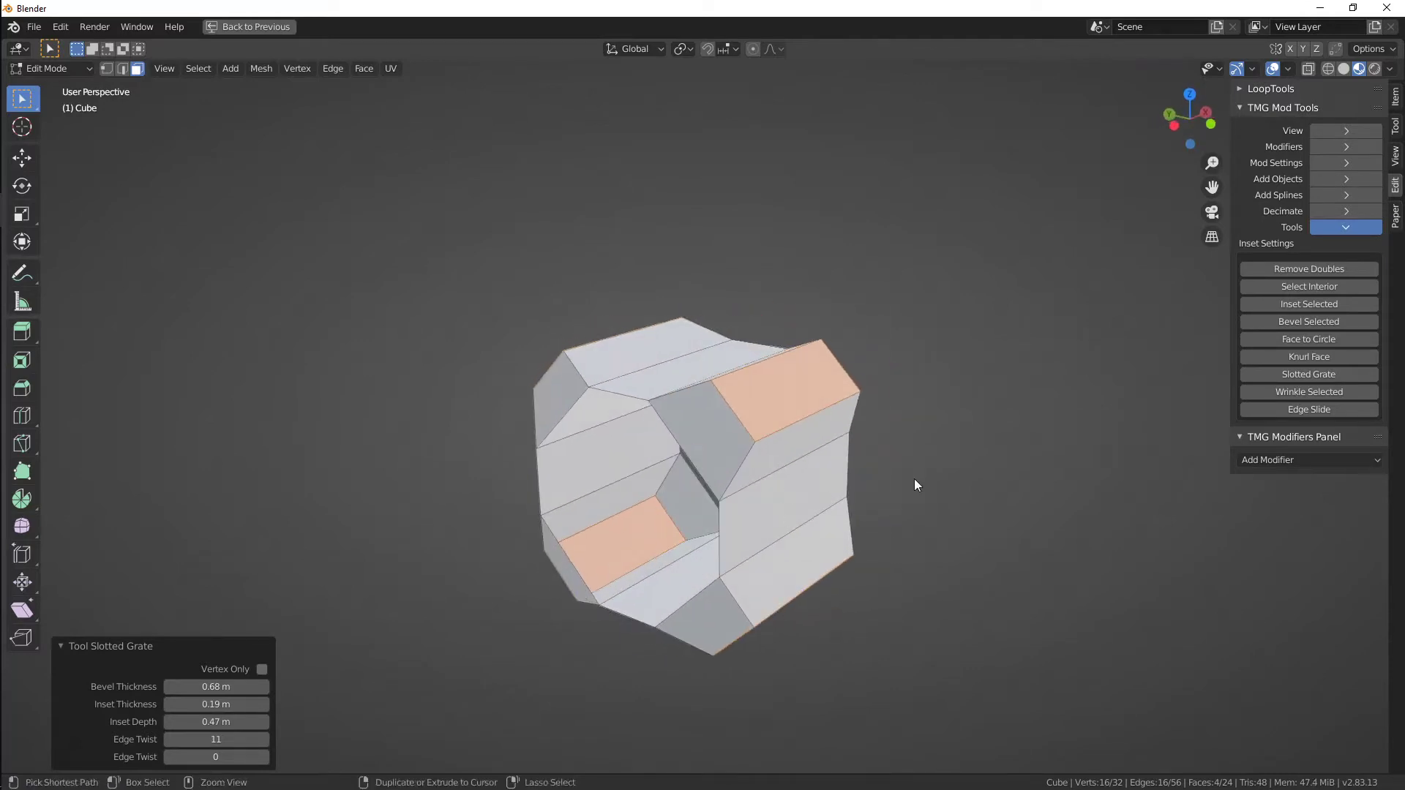
Undo the Slotted Grate operations back to the plain cube with two opposite faces selected
{"action": "key", "text": "Tab"}
{"action": "key", "text": "ctrl+z"}
{"action": "key", "text": "ctrl+z"}
{"action": "key", "text": "ctrl+z"}
{"action": "key", "text": "ctrl+z"}
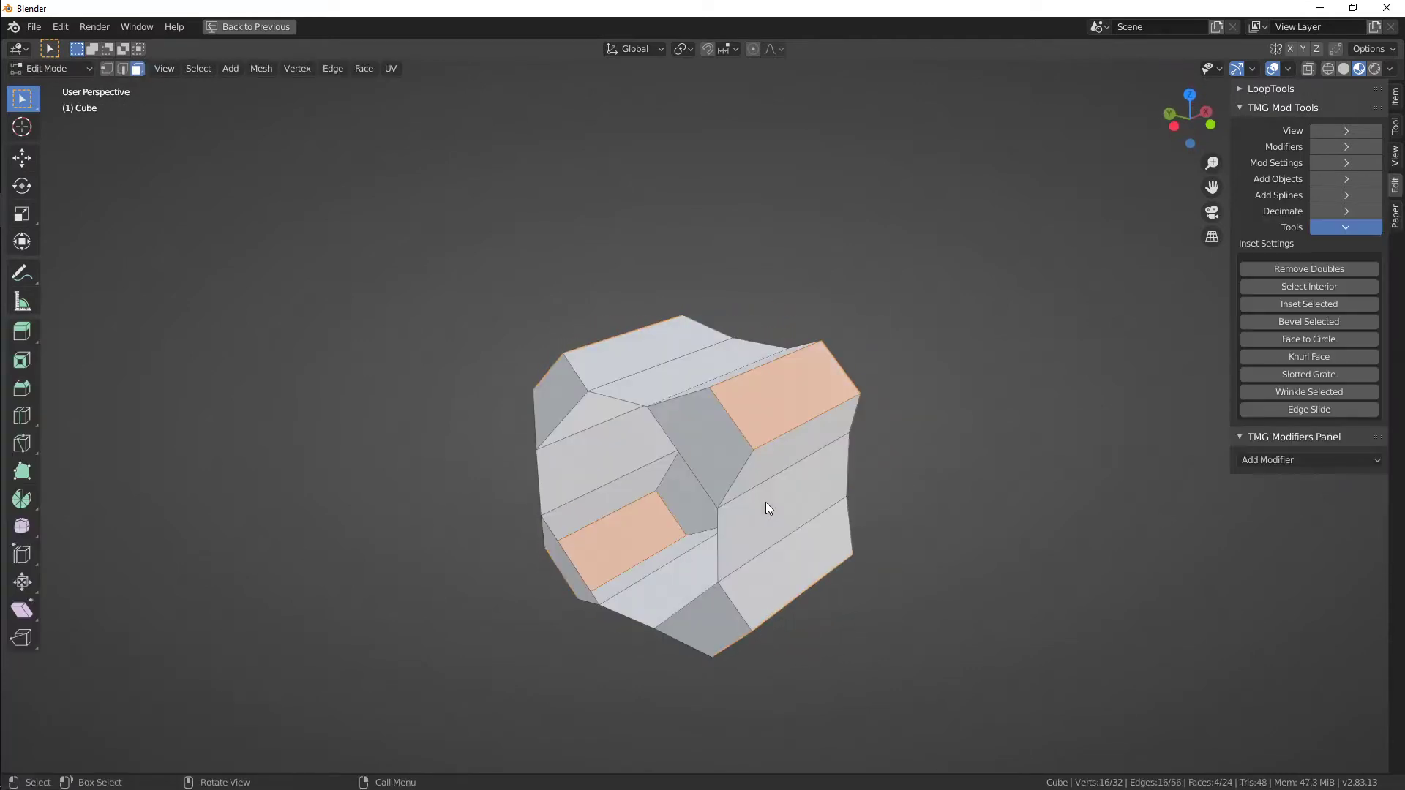
{"action": "left_click_drag", "start_coordinate": [919, 505], "coordinate": [910, 497], "text": "alt"}
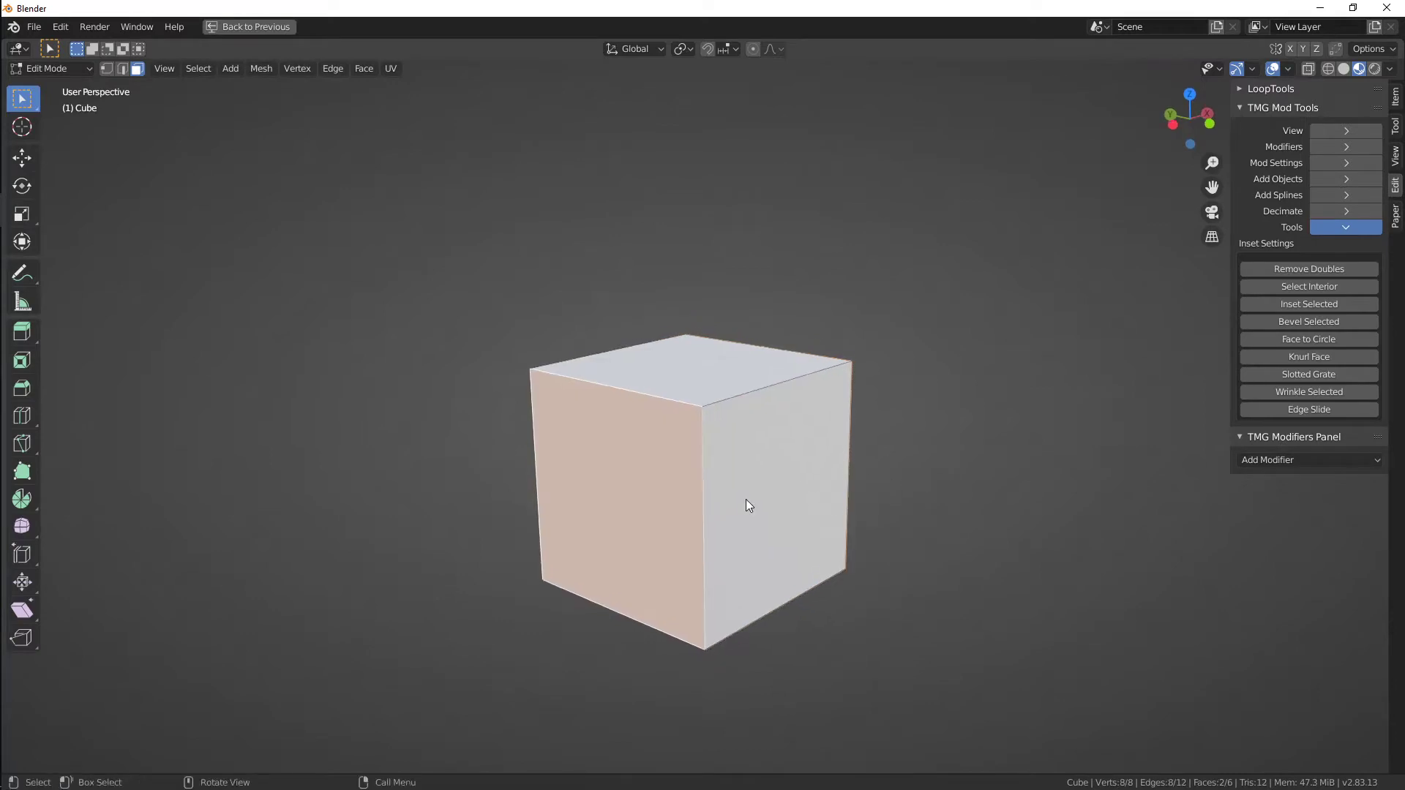
Select two adjacent side faces of the cube instead of the opposite pair
{"action": "left_click", "coordinate": [716, 476]}
{"action": "left_click_drag", "start_coordinate": [744, 499], "coordinate": [824, 471], "text": "alt"}
{"action": "left_click", "coordinate": [830, 475], "text": "shift"}
{"action": "middle_click_drag", "start_coordinate": [848, 486], "coordinate": [802, 494]}
{"action": "middle_click_drag", "start_coordinate": [1141, 414], "coordinate": [983, 427]}
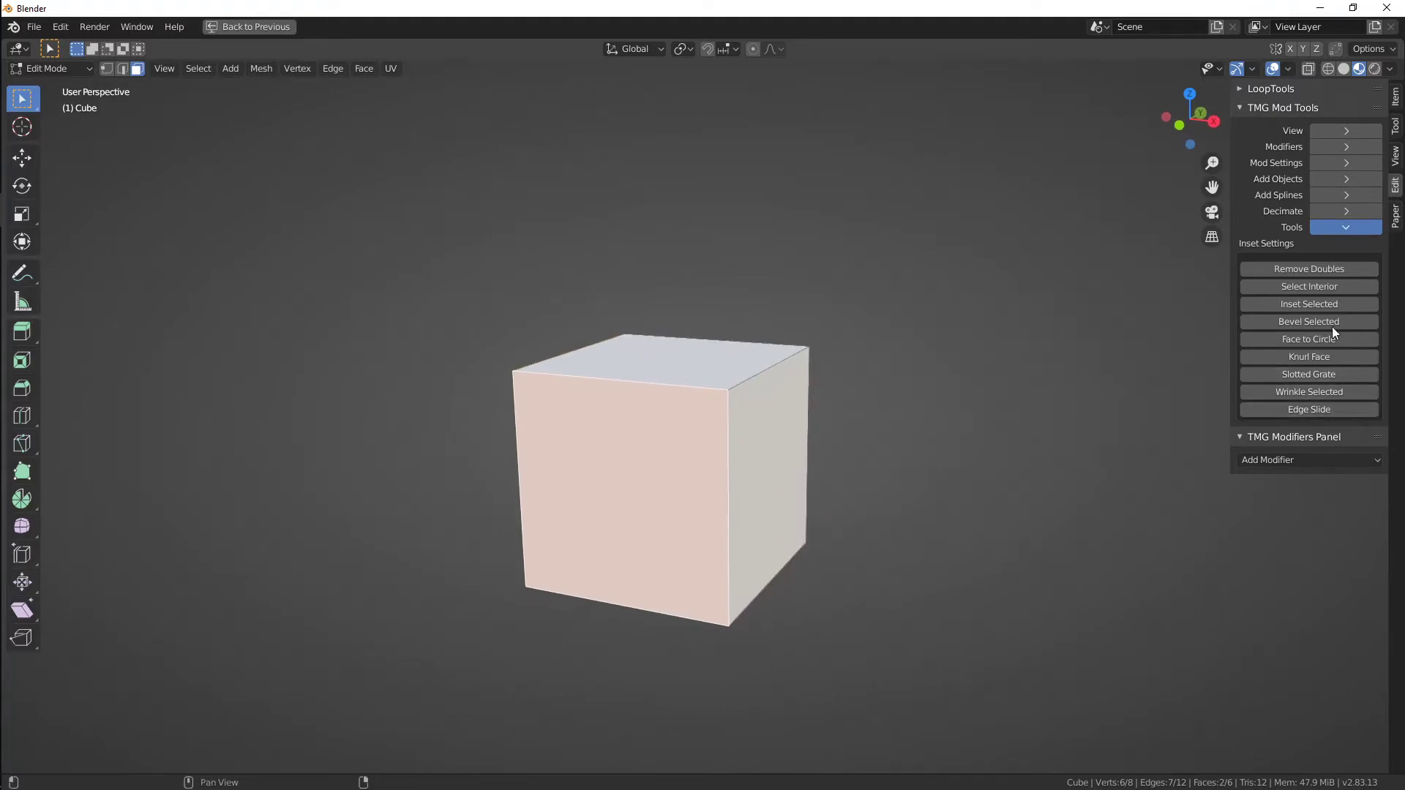
Collapse the Tools section, expand Add Objects, deselect the cube's faces and add a TMG plane with solid thickness 0.20
{"action": "left_click", "coordinate": [1324, 226]}
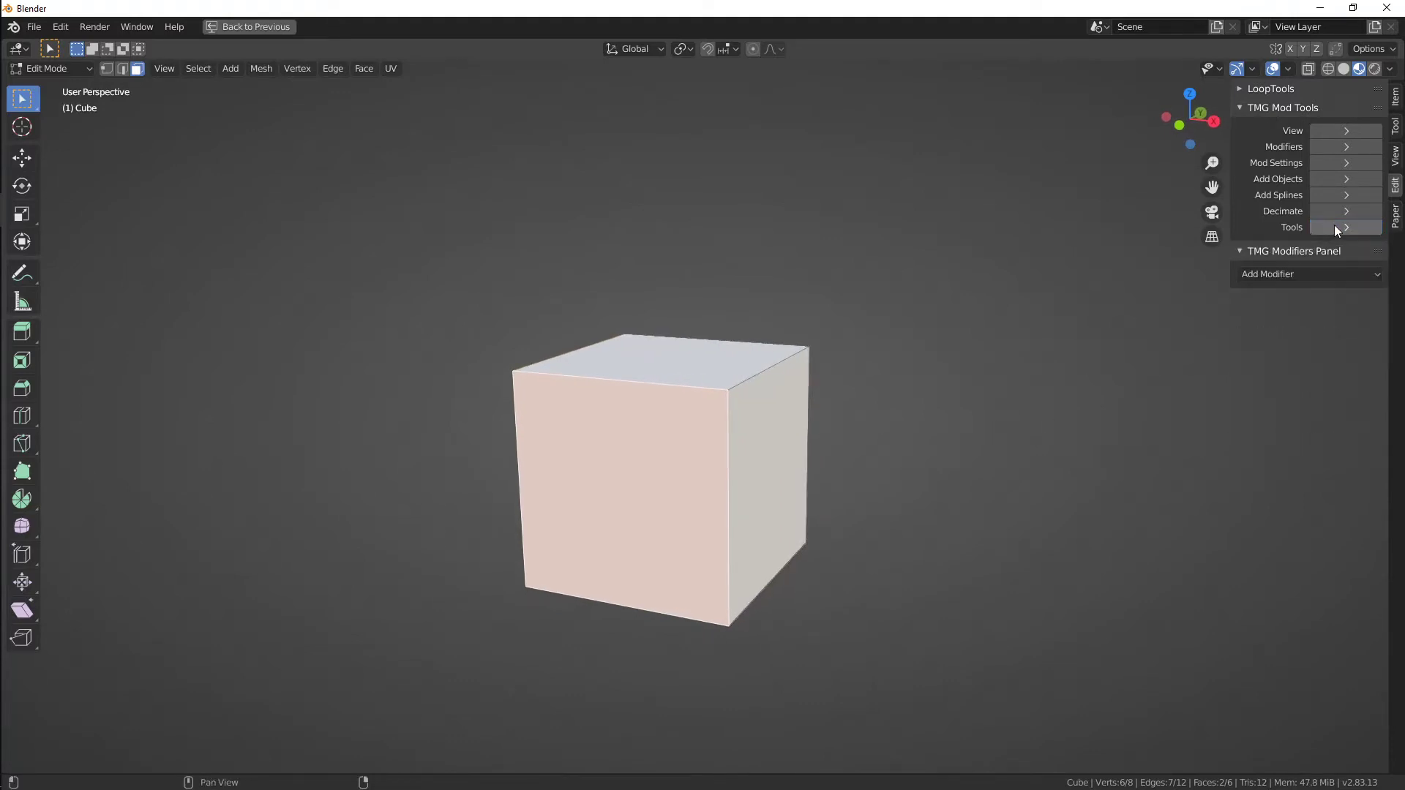
{"action": "left_click", "coordinate": [1320, 164]}
{"action": "left_click", "coordinate": [1320, 164]}
{"action": "left_click", "coordinate": [1328, 180]}
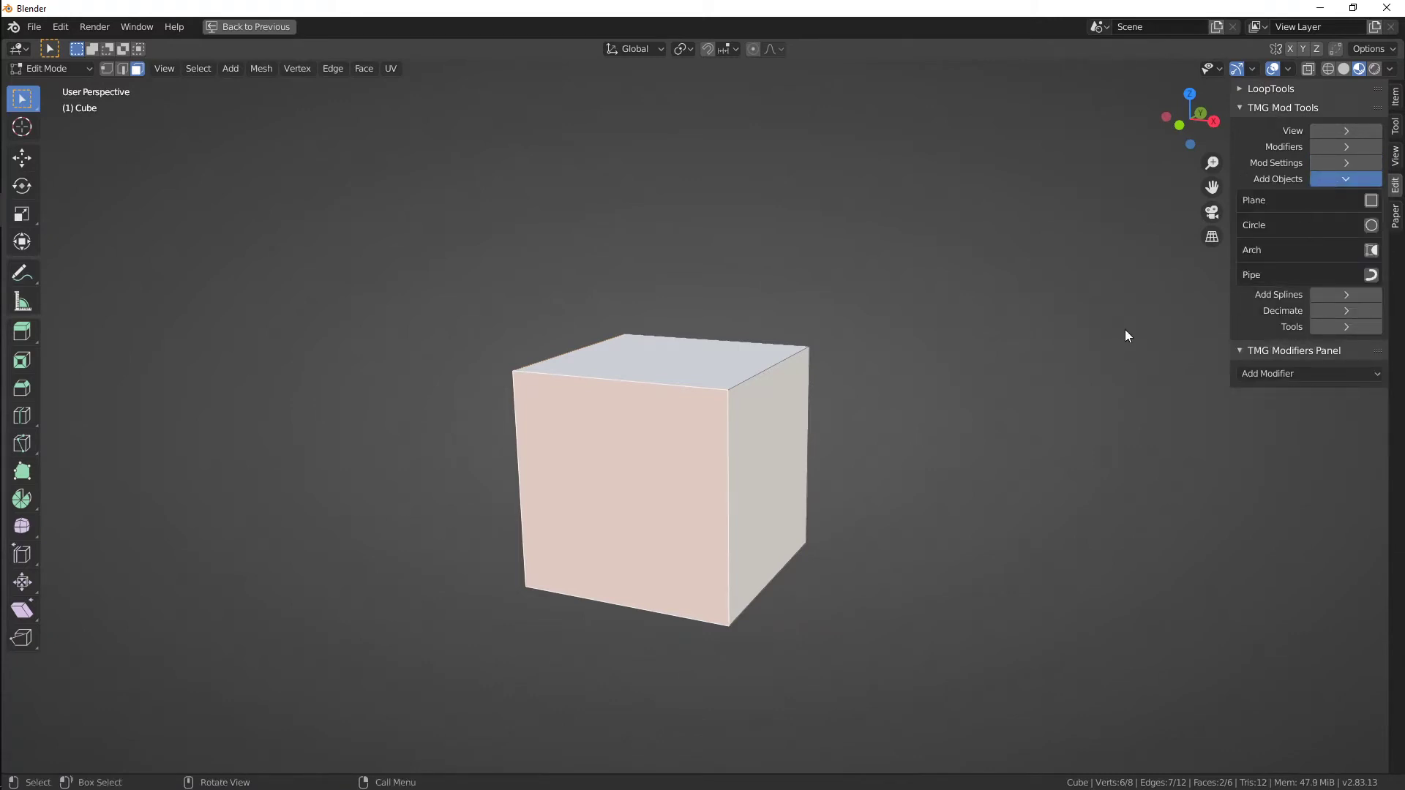
{"action": "middle_click_drag", "start_coordinate": [968, 382], "coordinate": [888, 380], "text": "shift"}
{"action": "key", "text": "alt+a"}
{"action": "left_click", "coordinate": [1370, 201]}
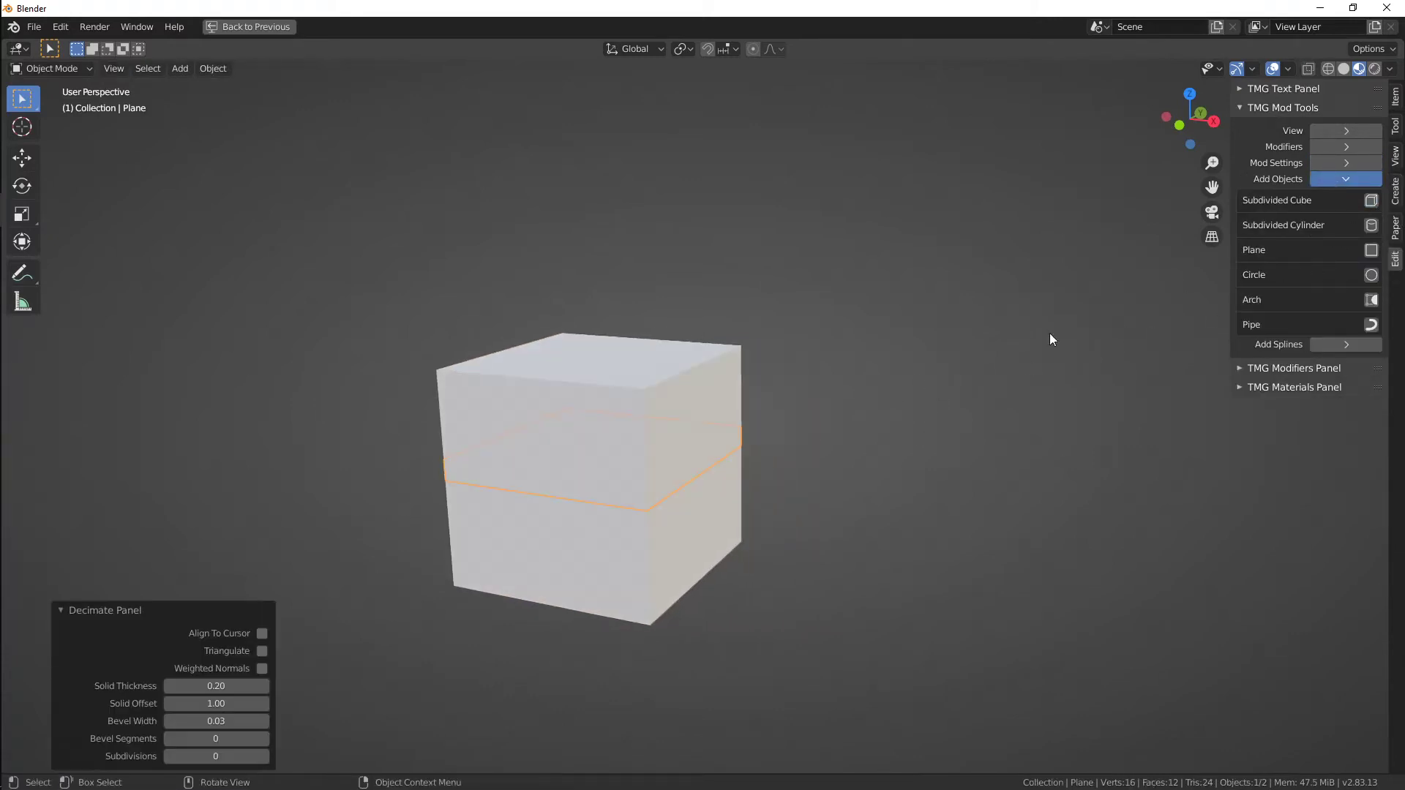
Delete the cube and the plane from the scene
{"action": "middle_click_drag", "start_coordinate": [741, 448], "coordinate": [731, 486]}
{"action": "key", "text": "x"}
{"action": "left_click", "coordinate": [704, 392]}
{"action": "left_click", "coordinate": [690, 483]}
{"action": "key", "text": "x"}
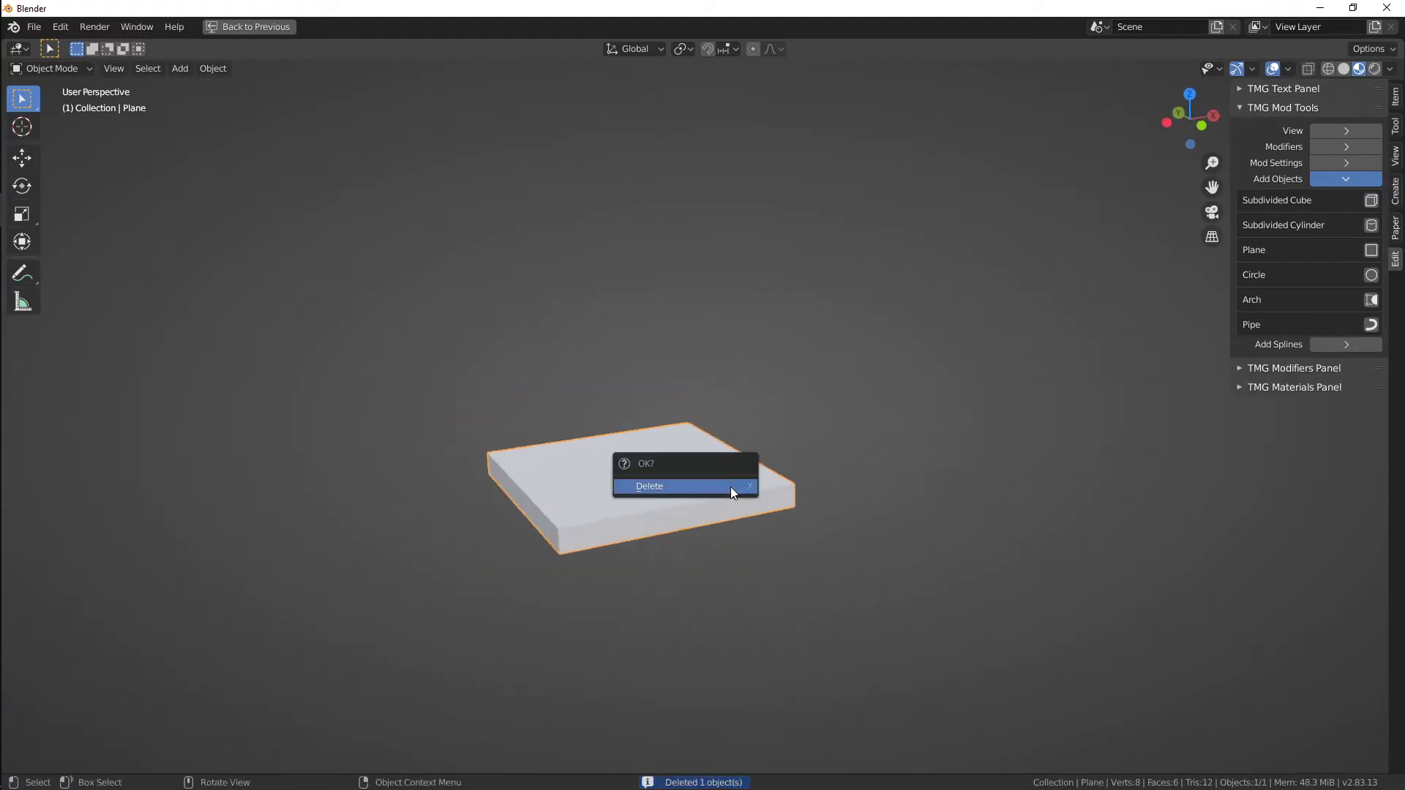
{"action": "left_click", "coordinate": [730, 486]}
Add a triangulated TMG plane with weighted normals, solid thickness 0.47, bevel width 1.00, 1 bevel segment and 3 subdivisions
{"action": "left_click", "coordinate": [1371, 250]}
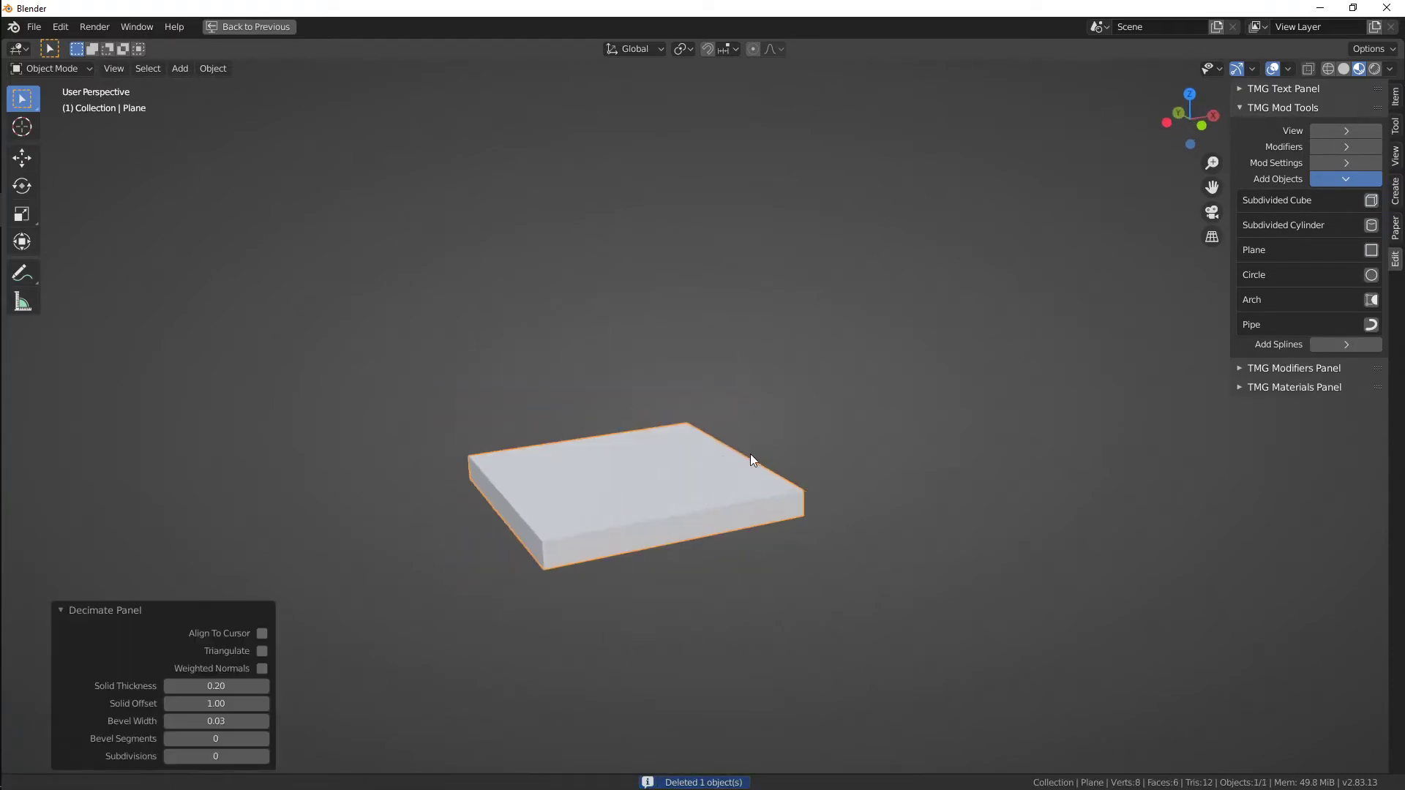
{"action": "mouse_move", "coordinate": [254, 684]}
{"action": "left_mouse_down"}
{"action": "mouse_move", "coordinate": [296, 676]}
{"action": "mouse_move", "coordinate": [221, 689]}
{"action": "mouse_move", "coordinate": [236, 693]}
{"action": "left_mouse_up"}
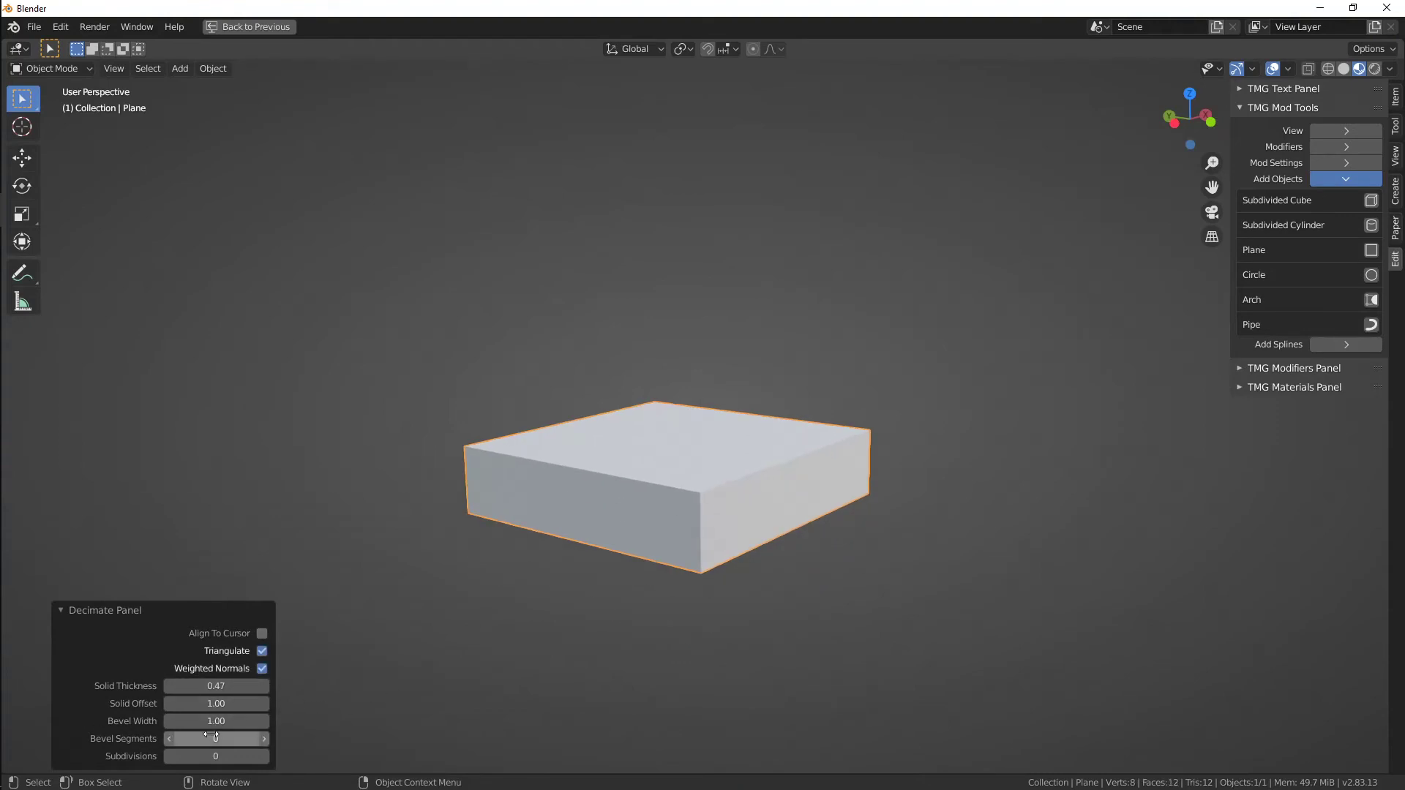
{"action": "mouse_move", "coordinate": [241, 739]}
{"action": "left_mouse_down"}
{"action": "mouse_move", "coordinate": [218, 738]}
{"action": "mouse_move", "coordinate": [249, 746]}
{"action": "left_mouse_up"}
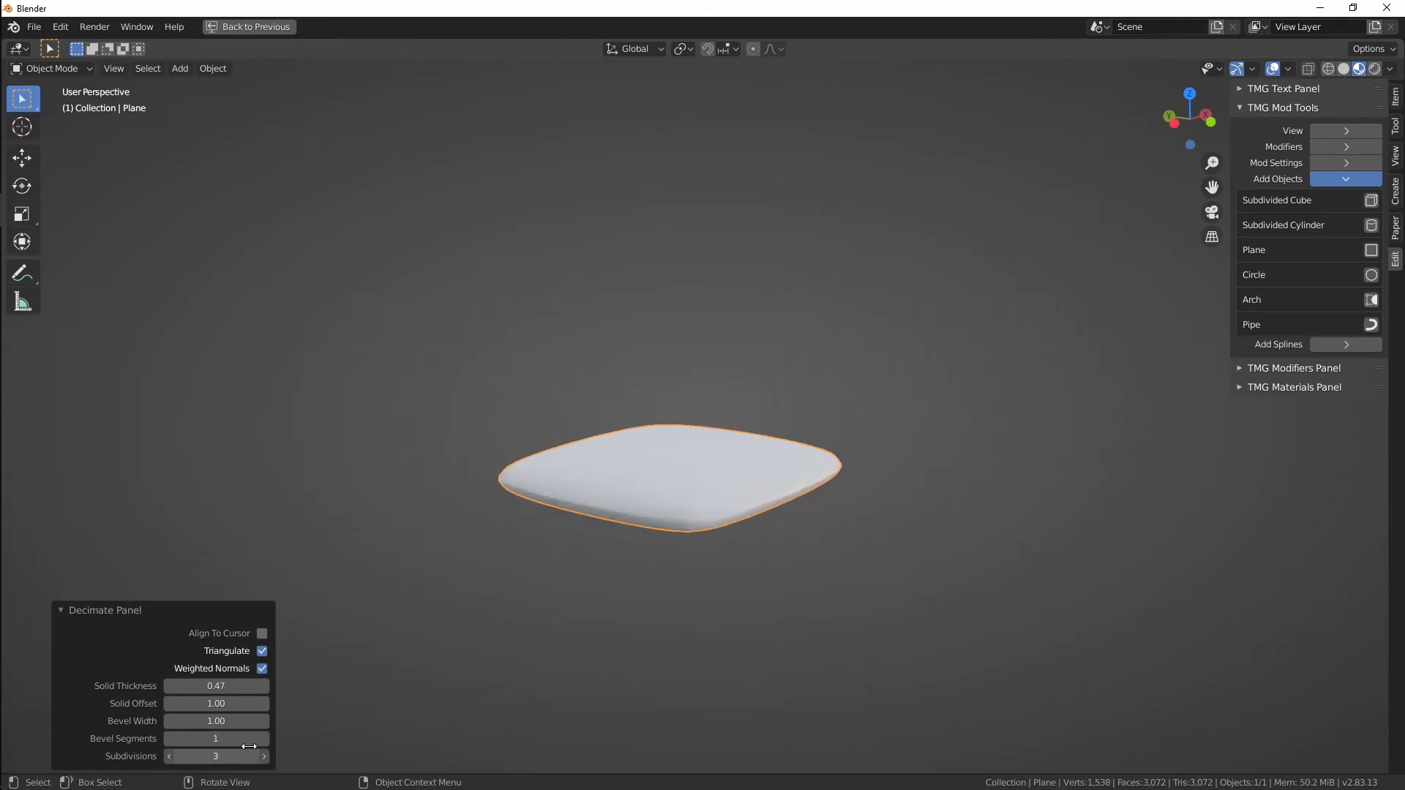
Delete the rounded, subdivided plane
{"action": "middle_click_drag", "start_coordinate": [643, 494], "coordinate": [736, 451]}
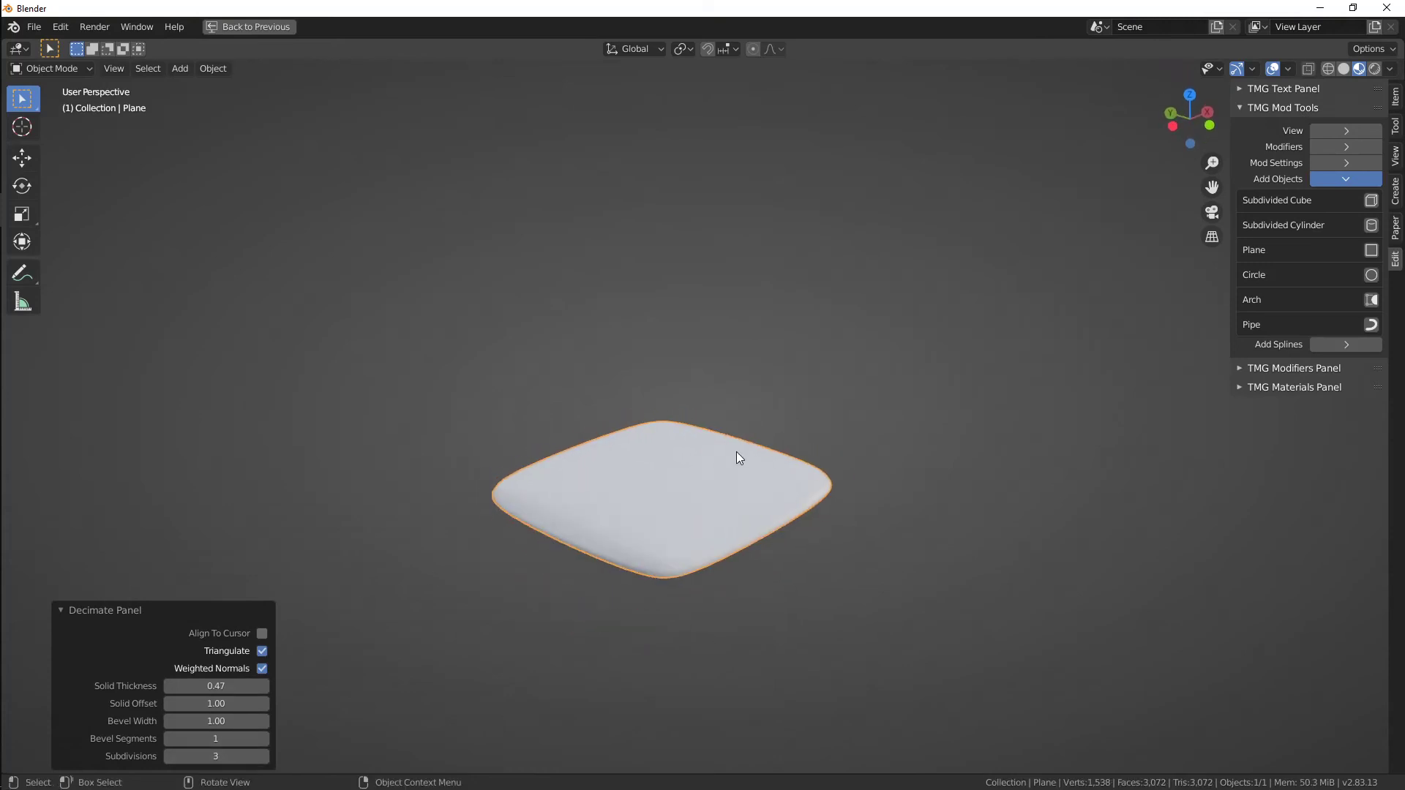
{"action": "key", "text": "Delete"}
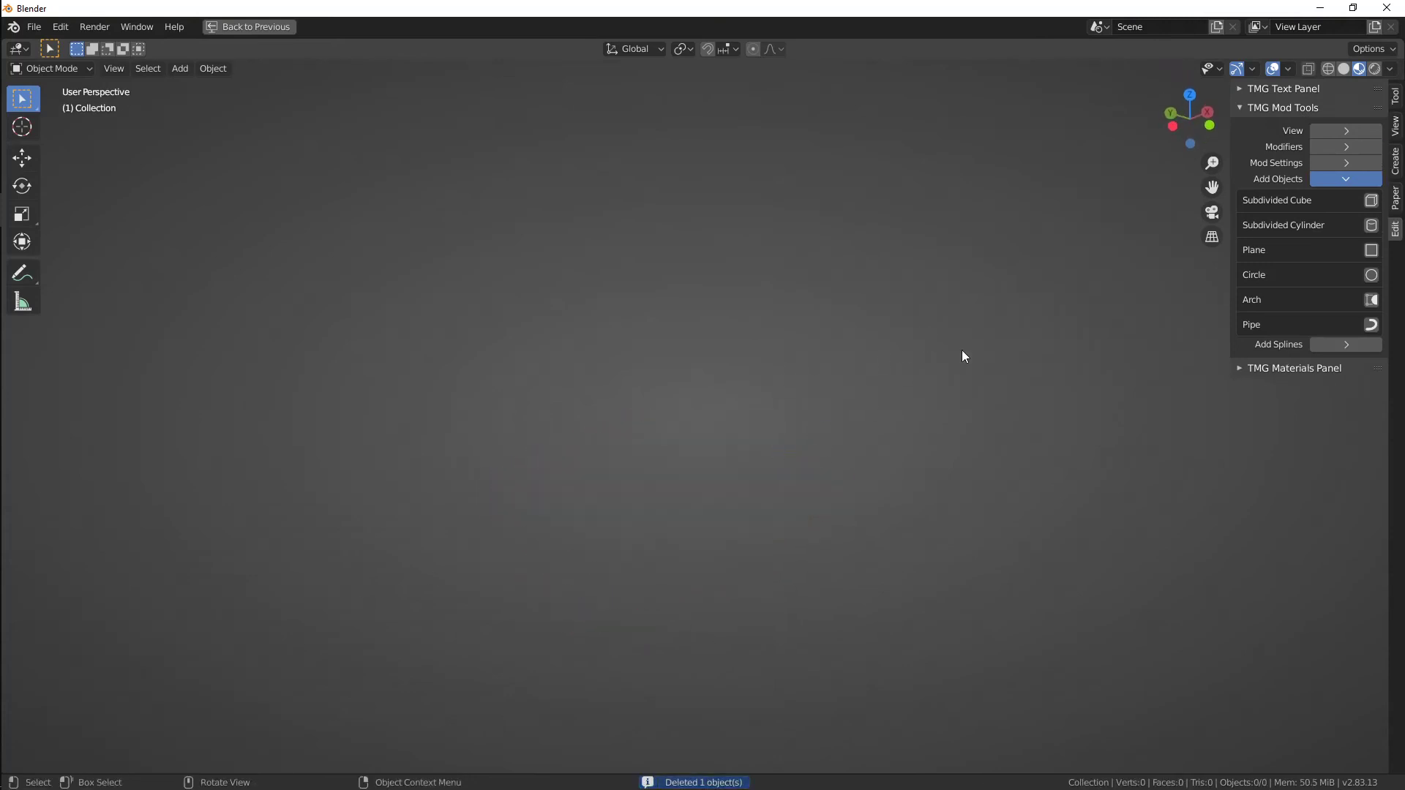